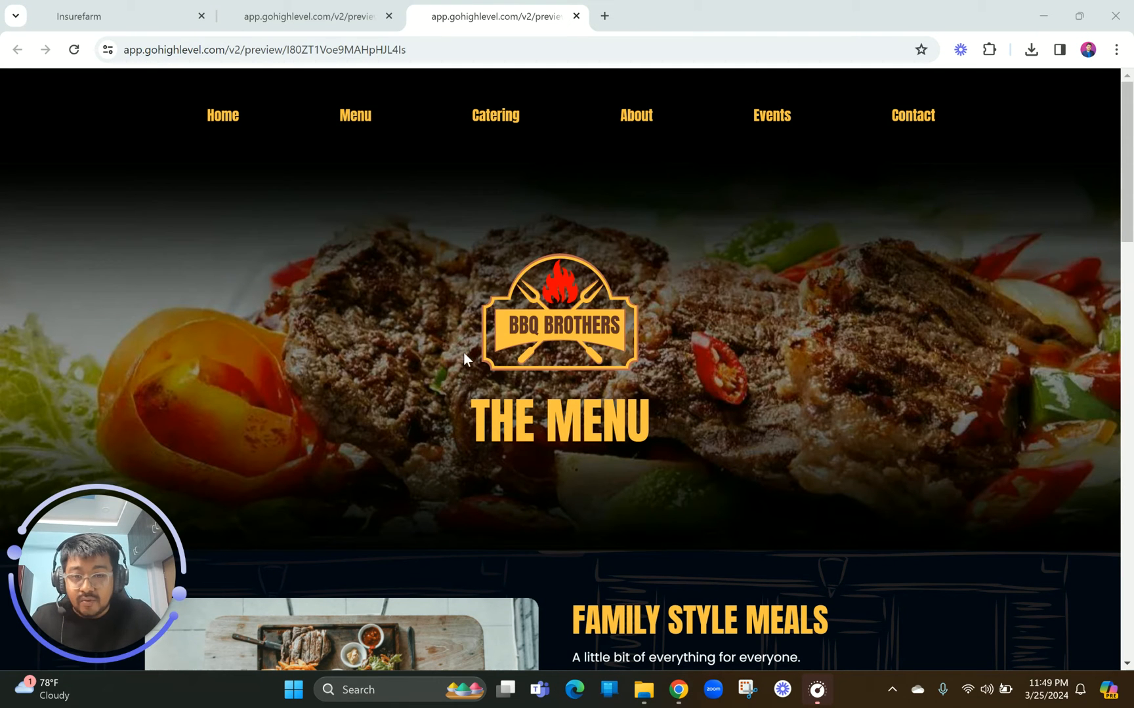
Review the desktop preview of the BBQ Brothers menu page from the header to the footer.
{"action": "scroll", "coordinate": [676, 294], "scroll_direction": "down", "scroll_amount": 6}
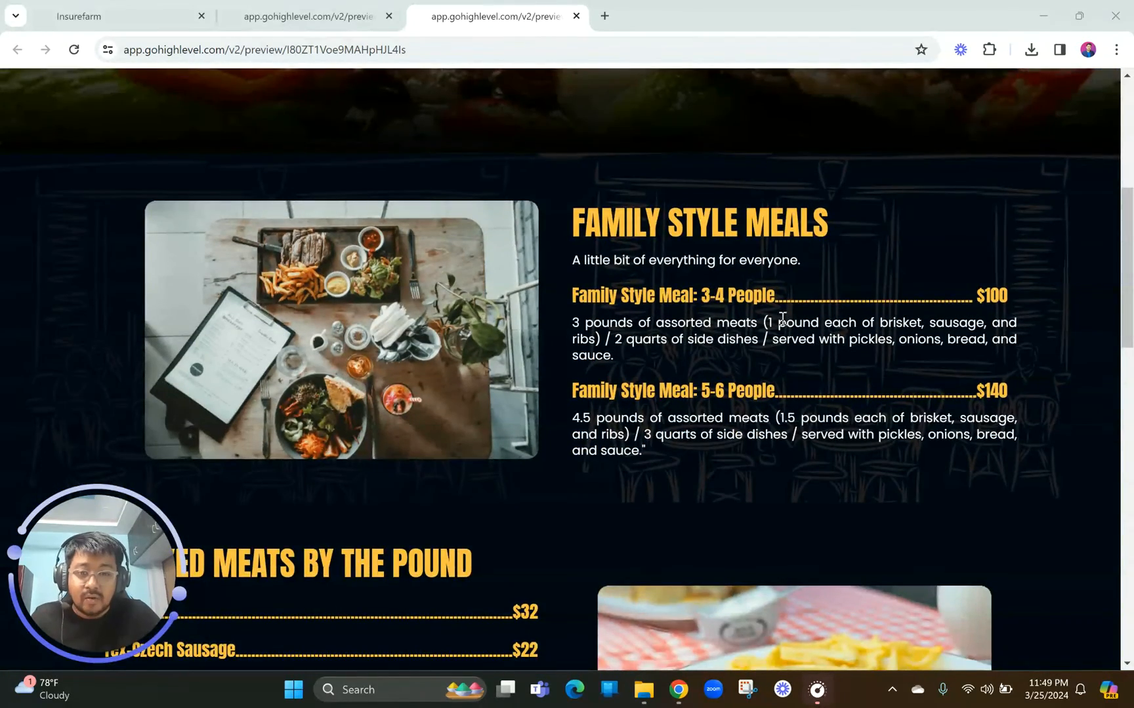
{"action": "scroll", "coordinate": [783, 320], "scroll_direction": "down", "scroll_amount": 6}
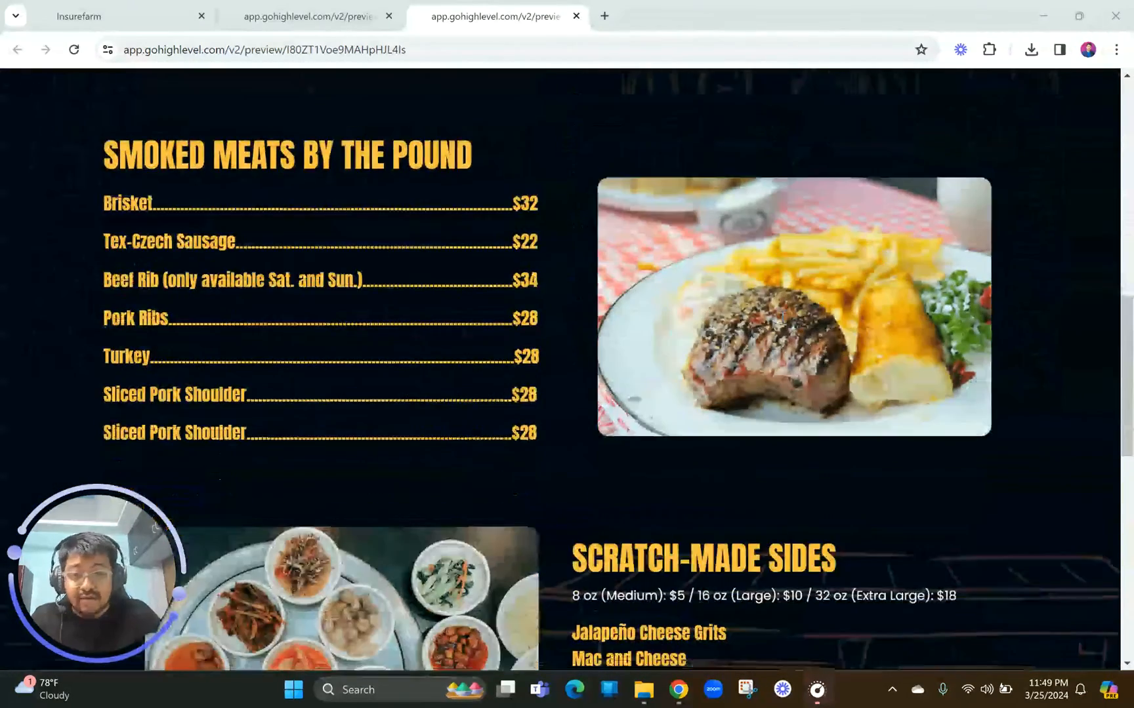
{"action": "scroll", "coordinate": [783, 320], "scroll_direction": "down", "scroll_amount": 10}
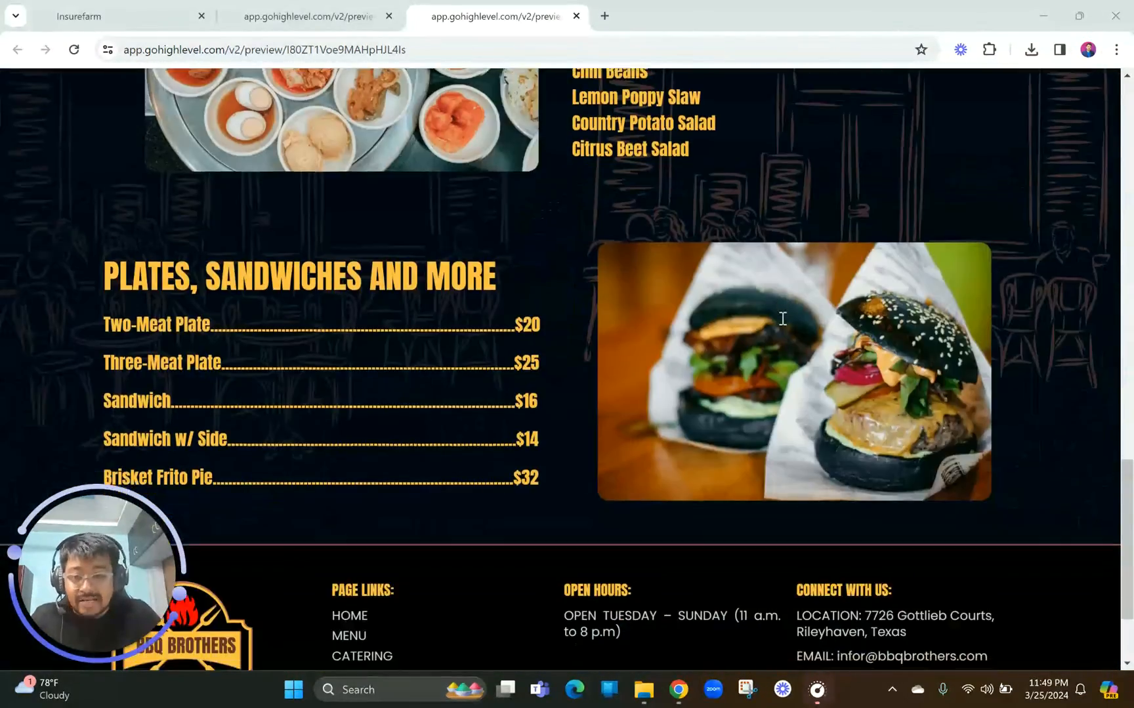
{"action": "scroll", "coordinate": [599, 380], "scroll_direction": "down", "scroll_amount": 2}
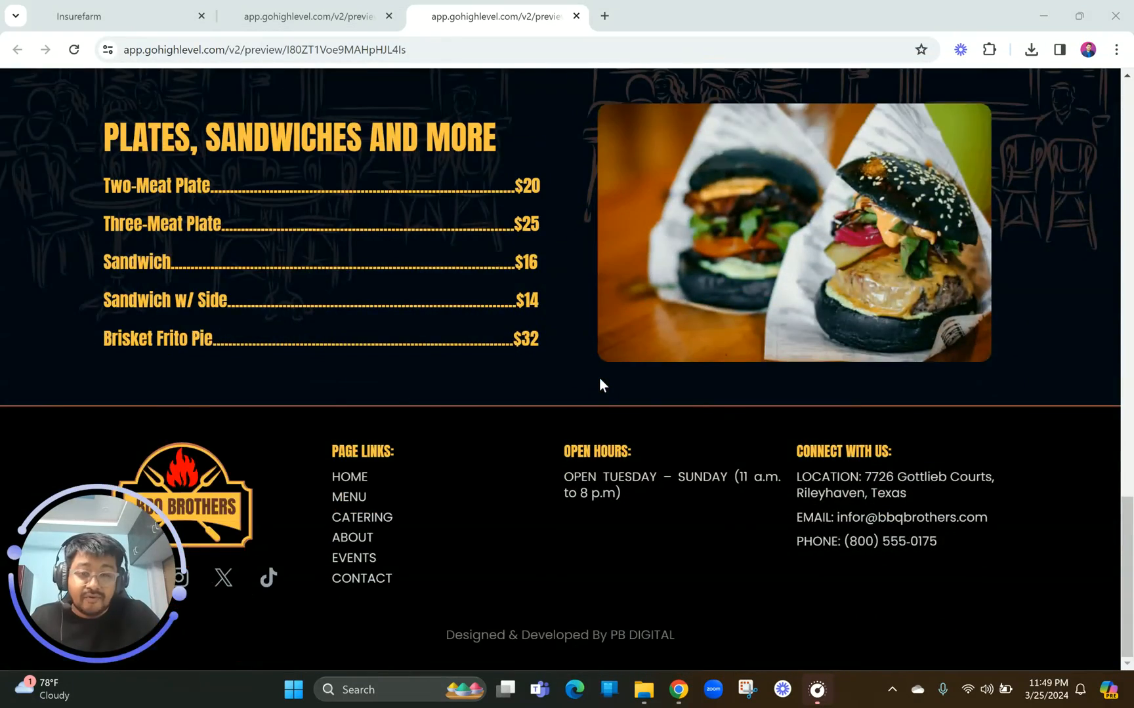
{"action": "scroll", "coordinate": [599, 377], "scroll_direction": "up", "scroll_amount": 20}
{"action": "scroll", "coordinate": [598, 377], "scroll_direction": "up", "scroll_amount": 4}
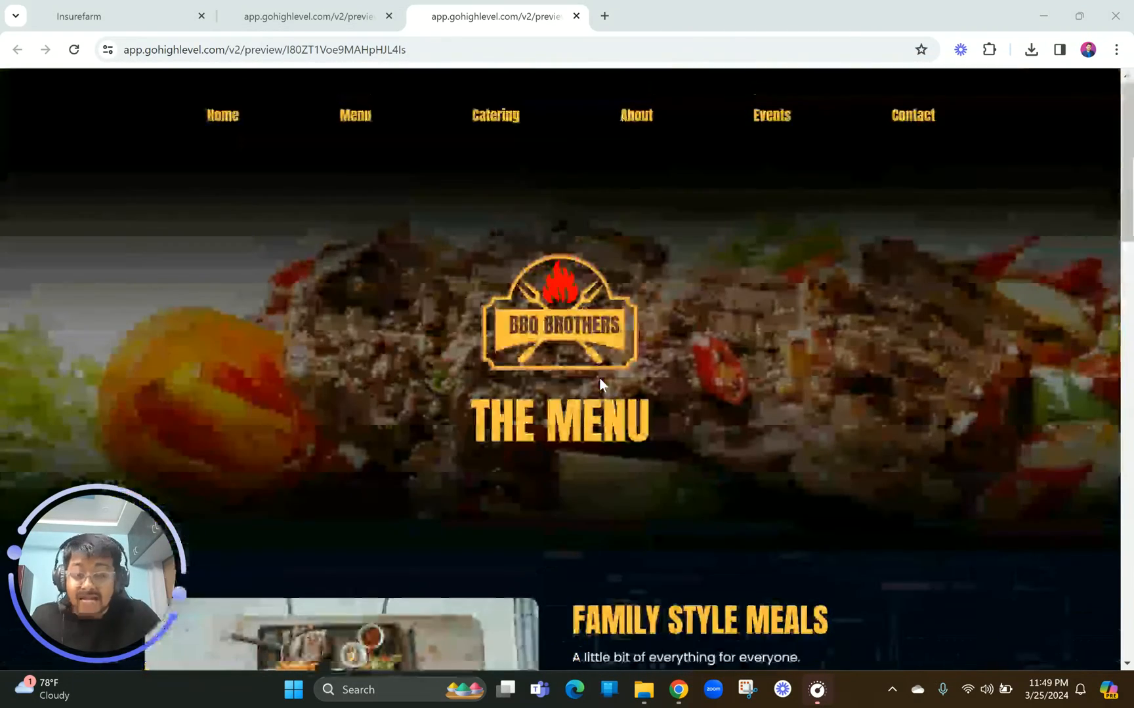
Inspect the menu page with the developer tools, review its iPhone 14 Pro Max layout down to the footer, and close the tools.
{"action": "right_click", "coordinate": [437, 244]}
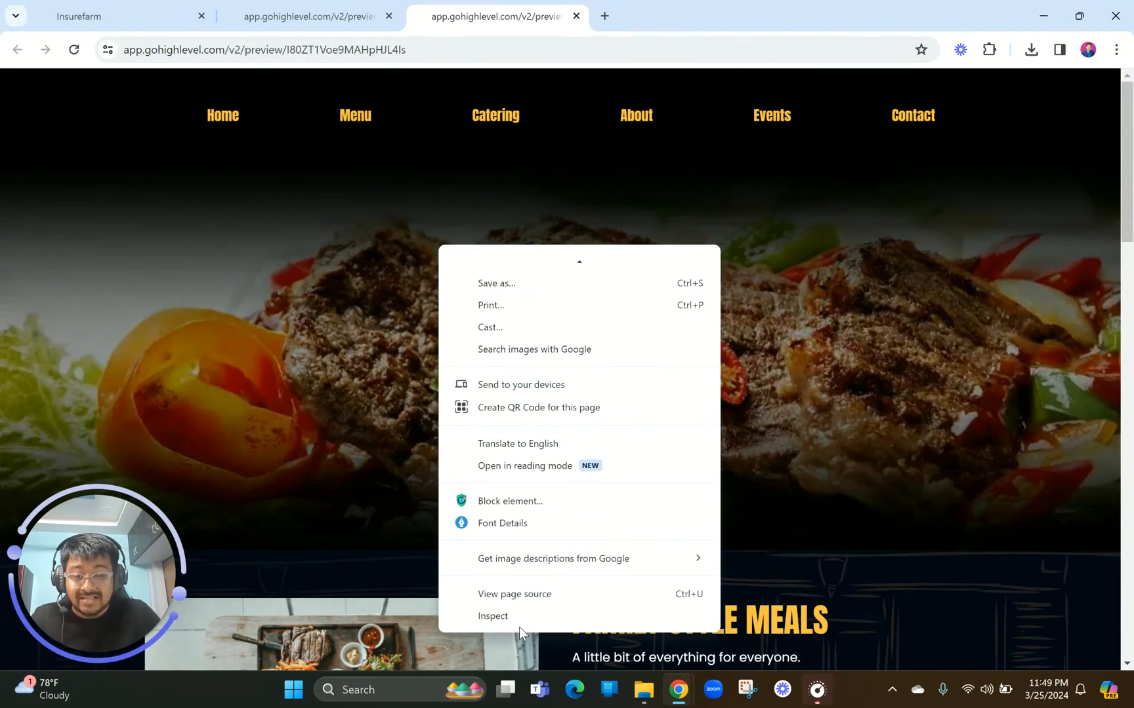
{"action": "left_click", "coordinate": [512, 623]}
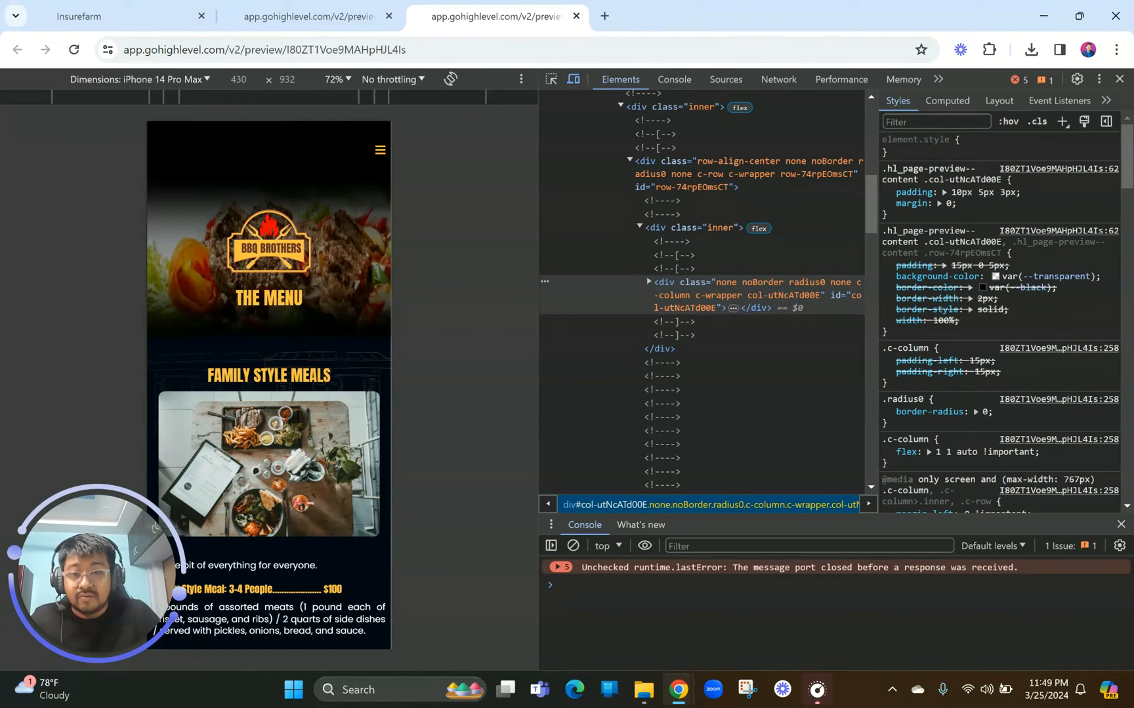
{"action": "scroll", "coordinate": [313, 388], "scroll_direction": "down", "scroll_amount": 10}
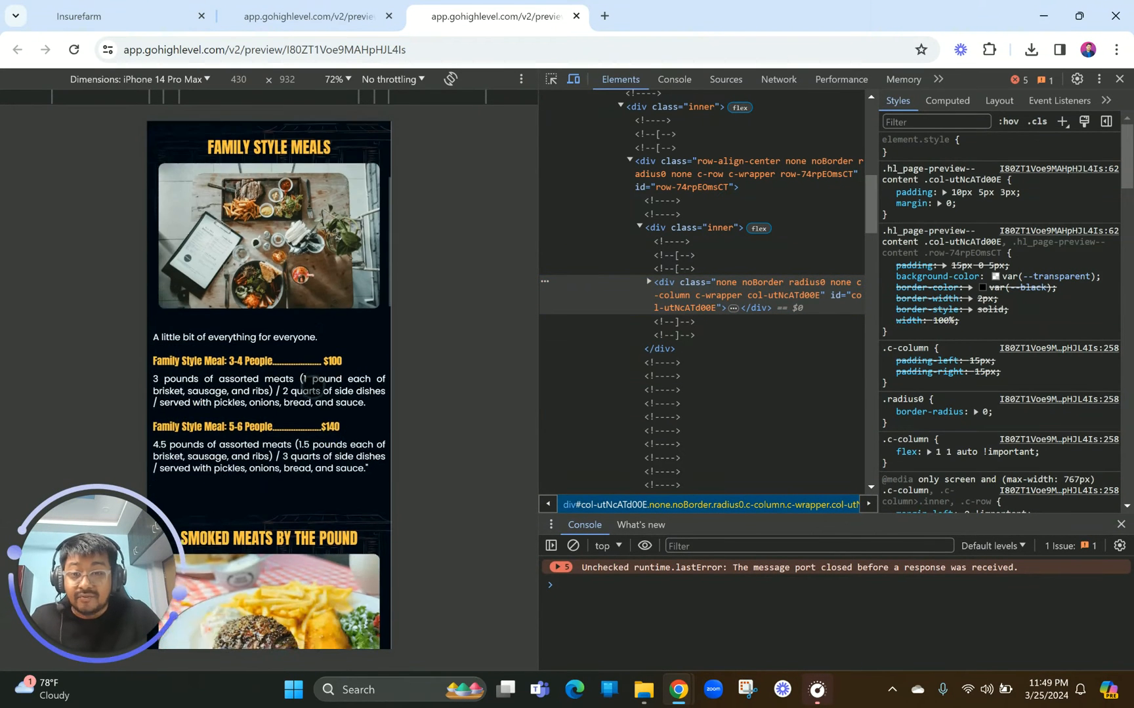
{"action": "scroll", "coordinate": [313, 387], "scroll_direction": "down", "scroll_amount": 10}
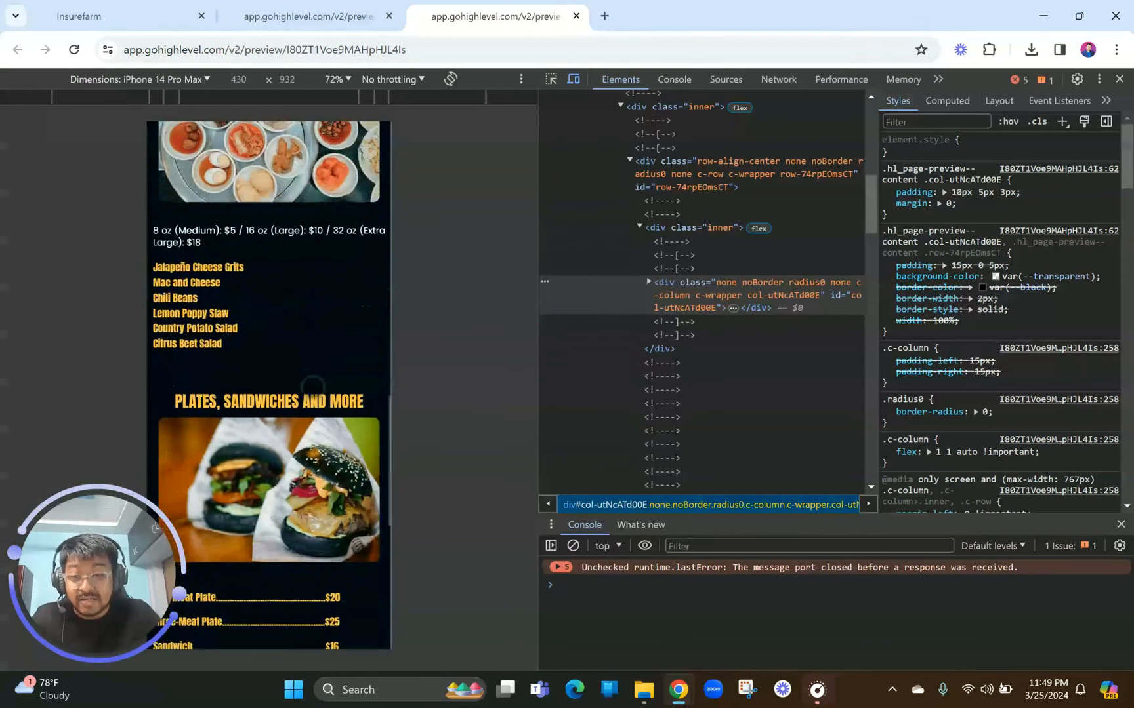
{"action": "scroll", "coordinate": [313, 388], "scroll_direction": "down", "scroll_amount": 5}
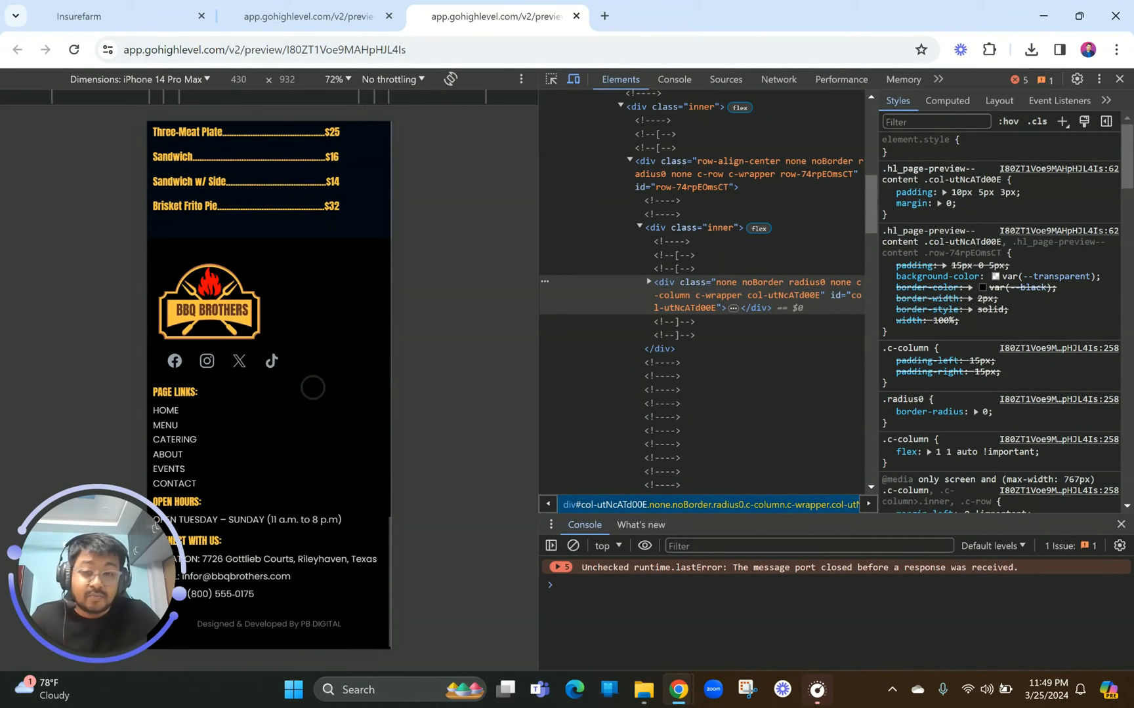
{"action": "scroll", "coordinate": [313, 387], "scroll_direction": "up", "scroll_amount": 20}
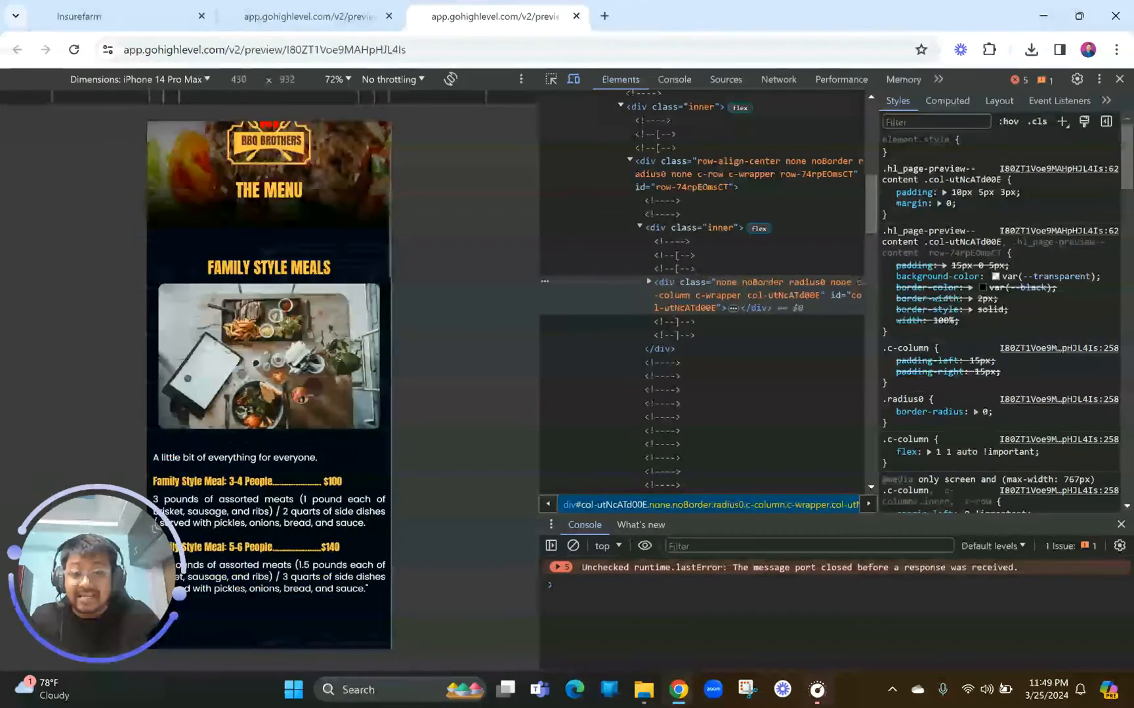
{"action": "left_click", "coordinate": [1120, 79]}
Review the BBQ Brothers home page preview through its gallery, catering, testimonial and sister brand sections, and return to the menu page preview.
{"action": "left_click", "coordinate": [266, 9]}
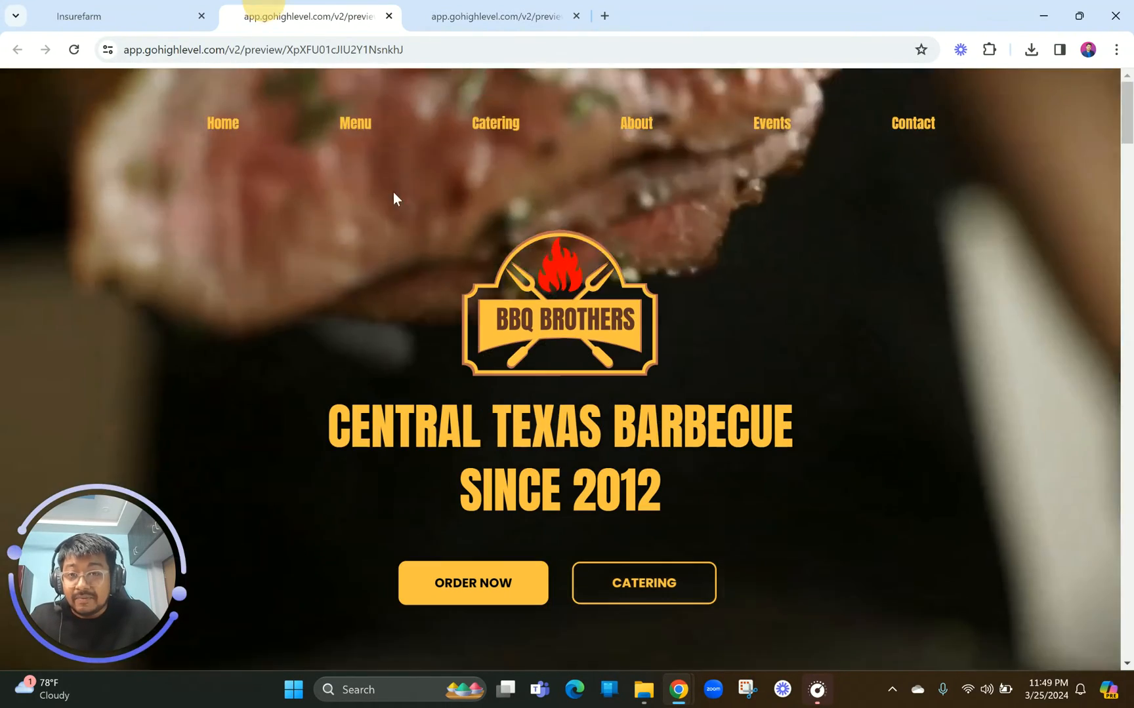
{"action": "scroll", "coordinate": [691, 448], "scroll_direction": "down", "scroll_amount": 10}
{"action": "scroll", "coordinate": [690, 451], "scroll_direction": "down", "scroll_amount": 15}
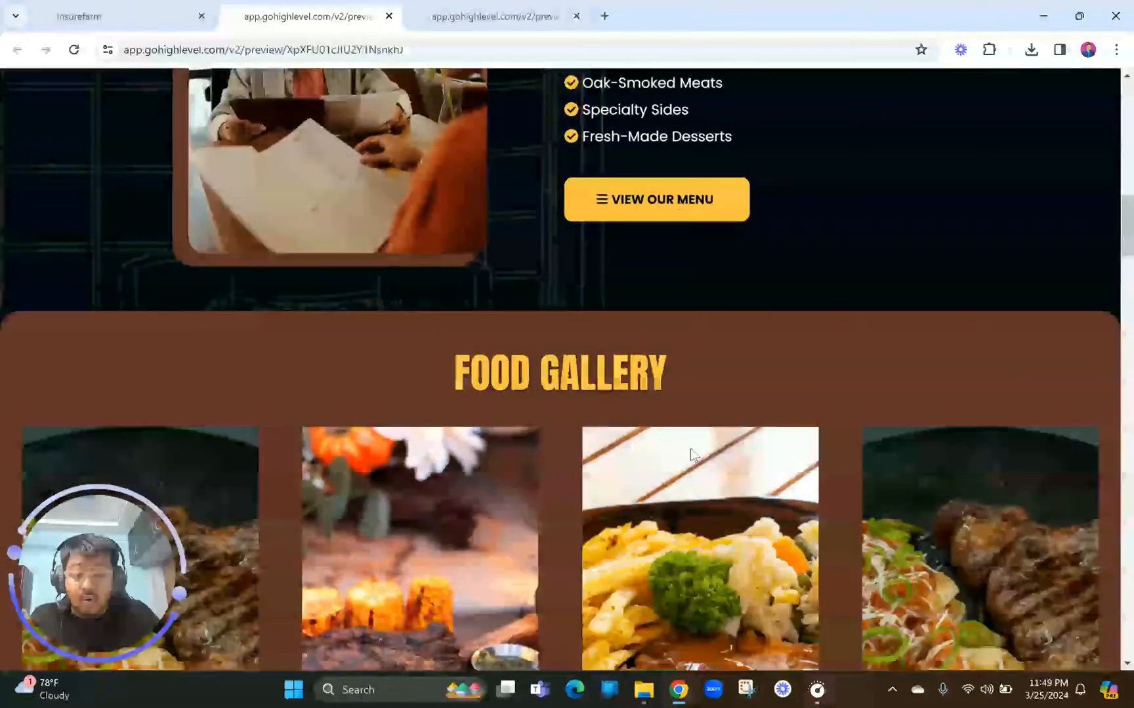
{"action": "scroll", "coordinate": [690, 452], "scroll_direction": "down", "scroll_amount": 15}
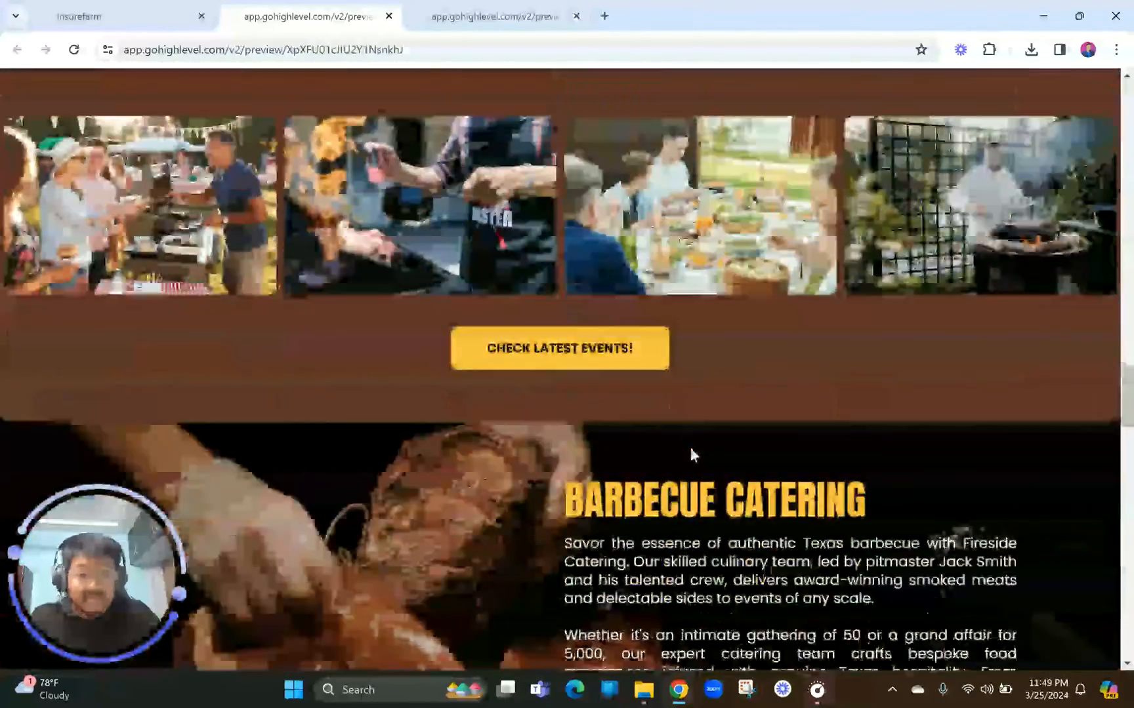
{"action": "scroll", "coordinate": [694, 454], "scroll_direction": "down", "scroll_amount": 10}
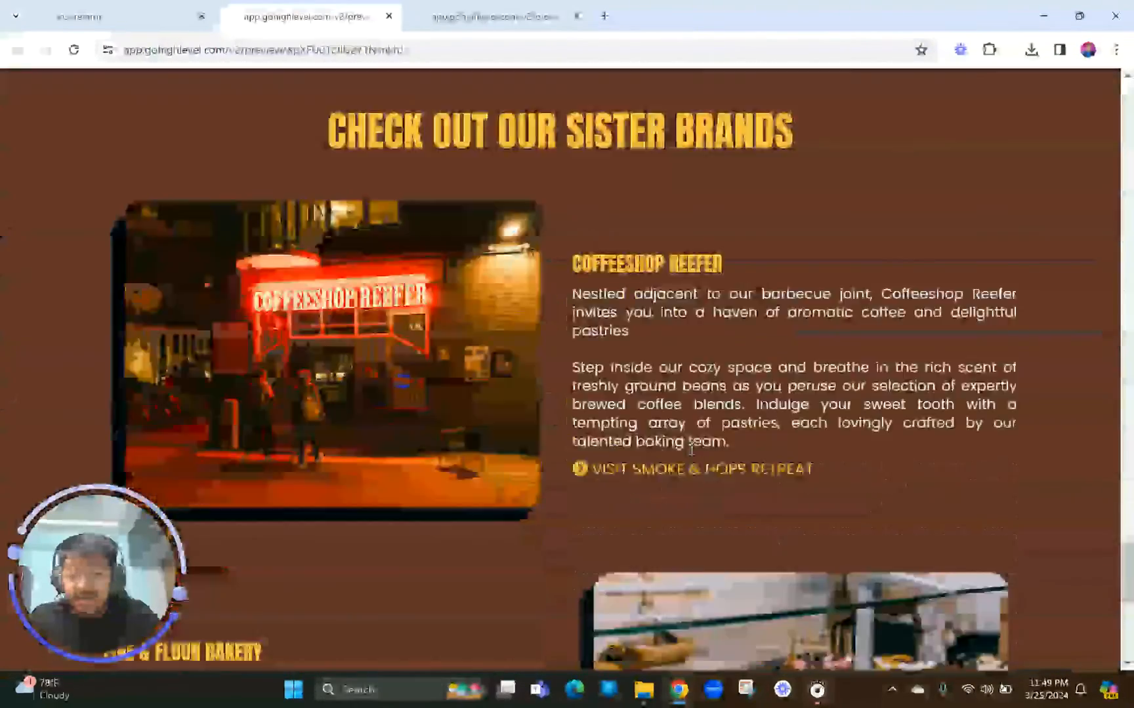
{"action": "scroll", "coordinate": [690, 448], "scroll_direction": "up", "scroll_amount": 20}
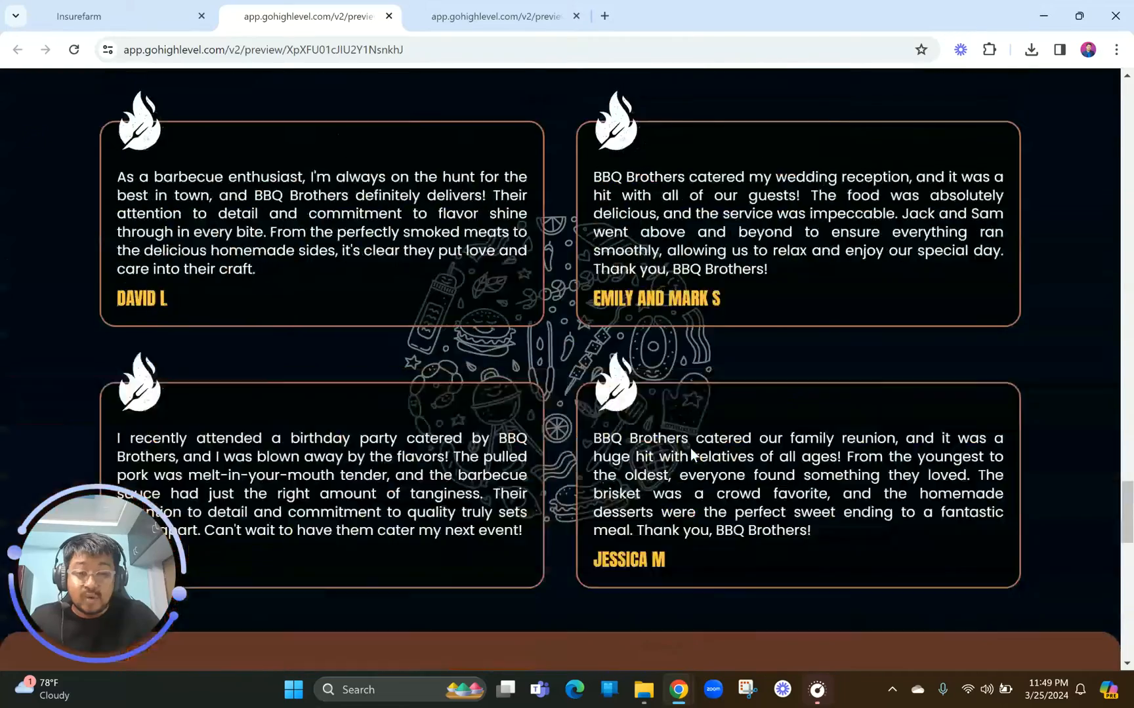
{"action": "scroll", "coordinate": [691, 452], "scroll_direction": "up", "scroll_amount": 5}
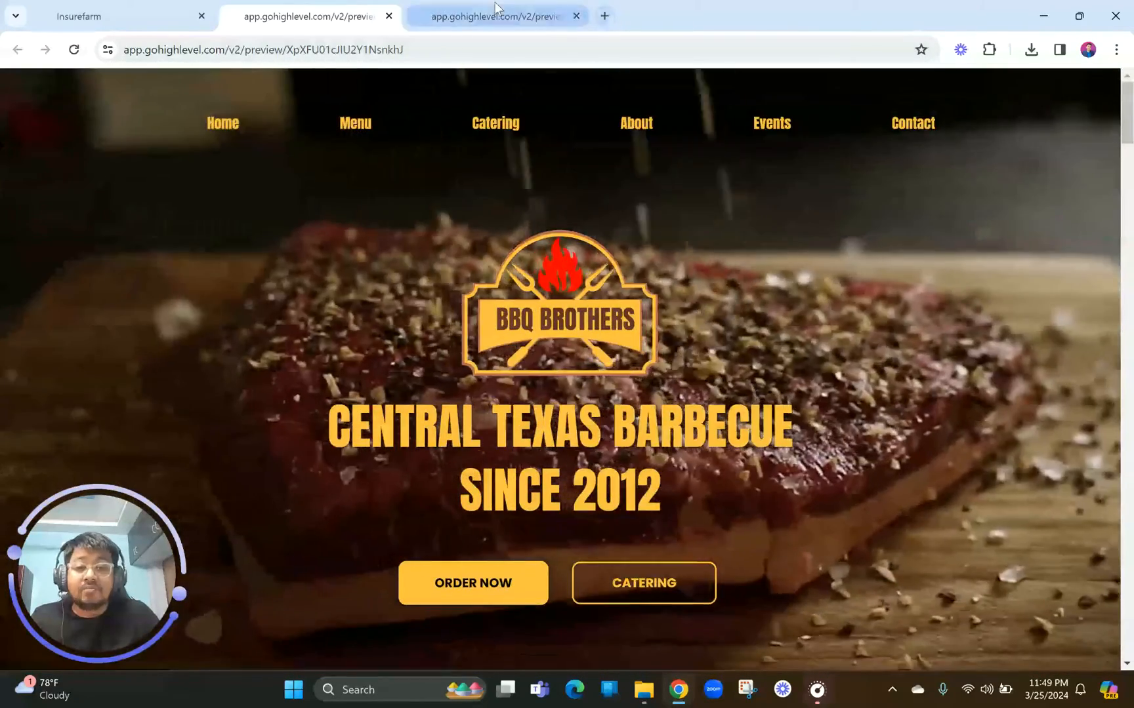
{"action": "left_click", "coordinate": [495, 13]}
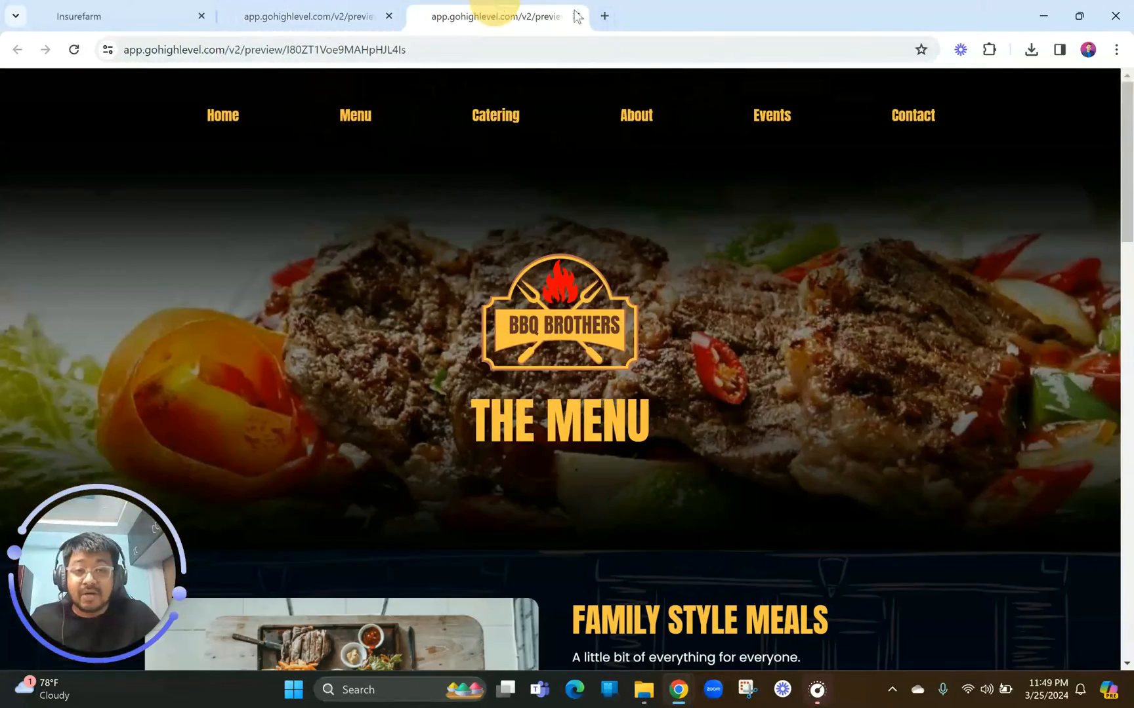
Open the PB Digital website in a new browser tab and look over its landing section.
{"action": "left_click", "coordinate": [604, 16]}
{"action": "type", "text": "pri"}
{"action": "key", "text": "Return"}
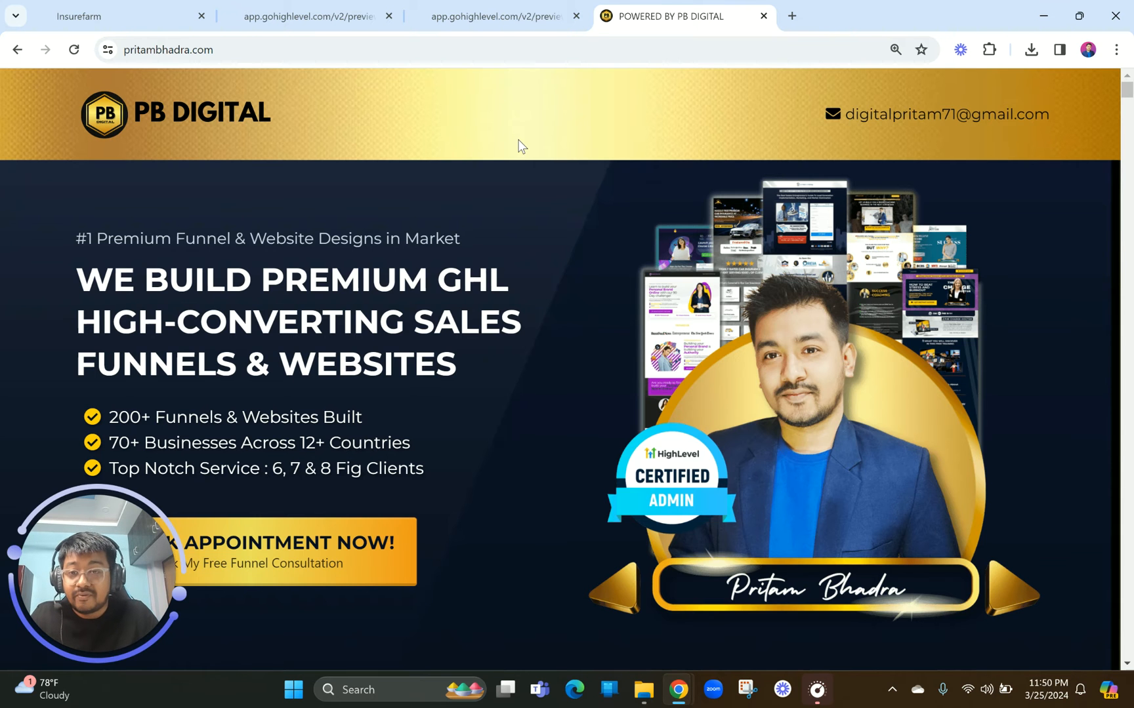
{"action": "scroll", "coordinate": [518, 144], "scroll_direction": "down", "scroll_amount": 5}
{"action": "scroll", "coordinate": [518, 144], "scroll_direction": "up", "scroll_amount": 5}
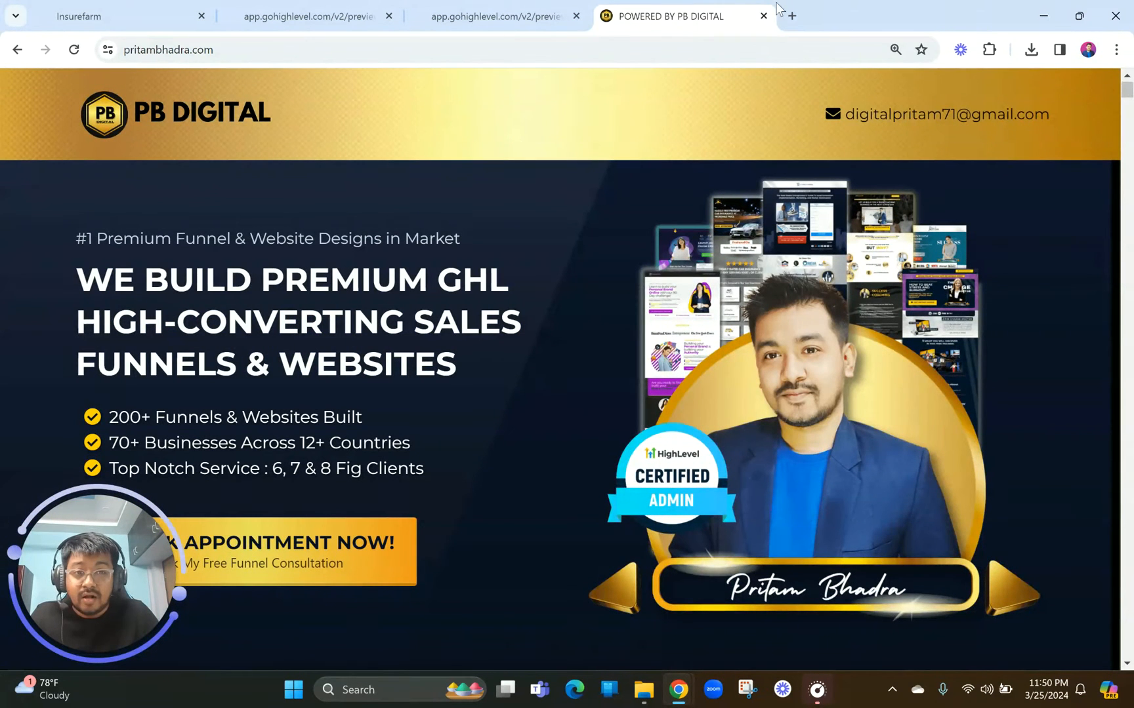
Open ghltemplateshop.com in a new browser tab and highlight its web address.
{"action": "left_click", "coordinate": [790, 16]}
{"action": "type", "text": "ghl"}
{"action": "key", "text": "Return"}
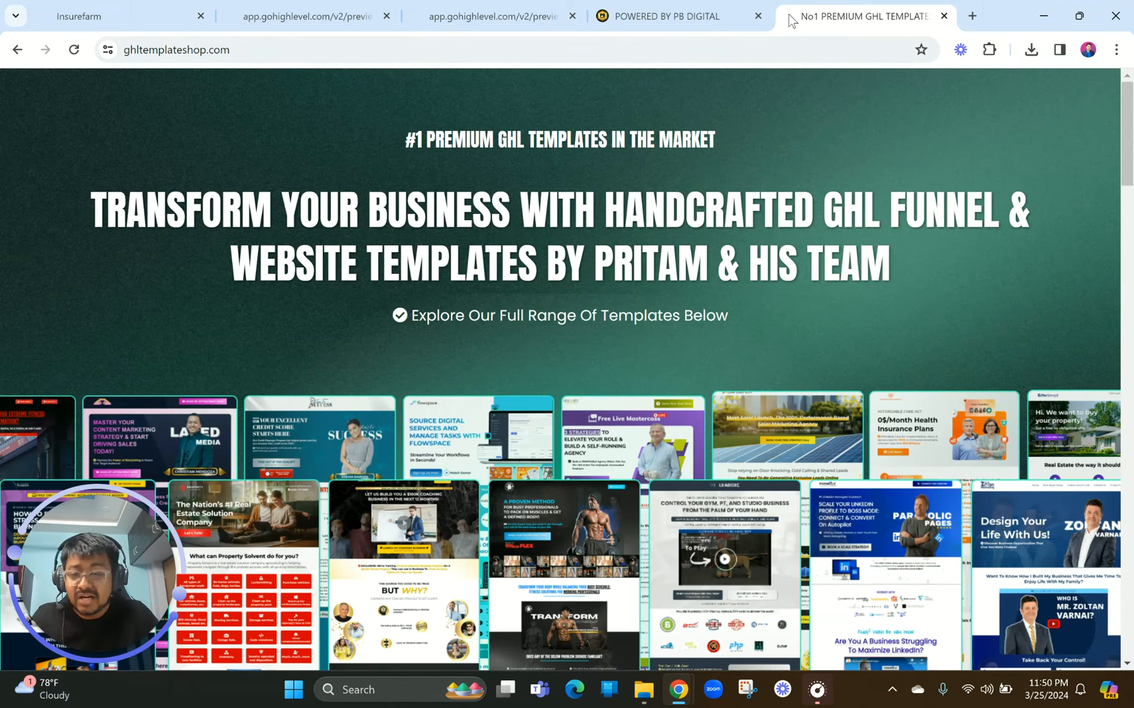
{"action": "scroll", "coordinate": [729, 513], "scroll_direction": "down", "scroll_amount": 3}
{"action": "scroll", "coordinate": [532, 174], "scroll_direction": "up", "scroll_amount": 4}
{"action": "left_click", "coordinate": [263, 50]}
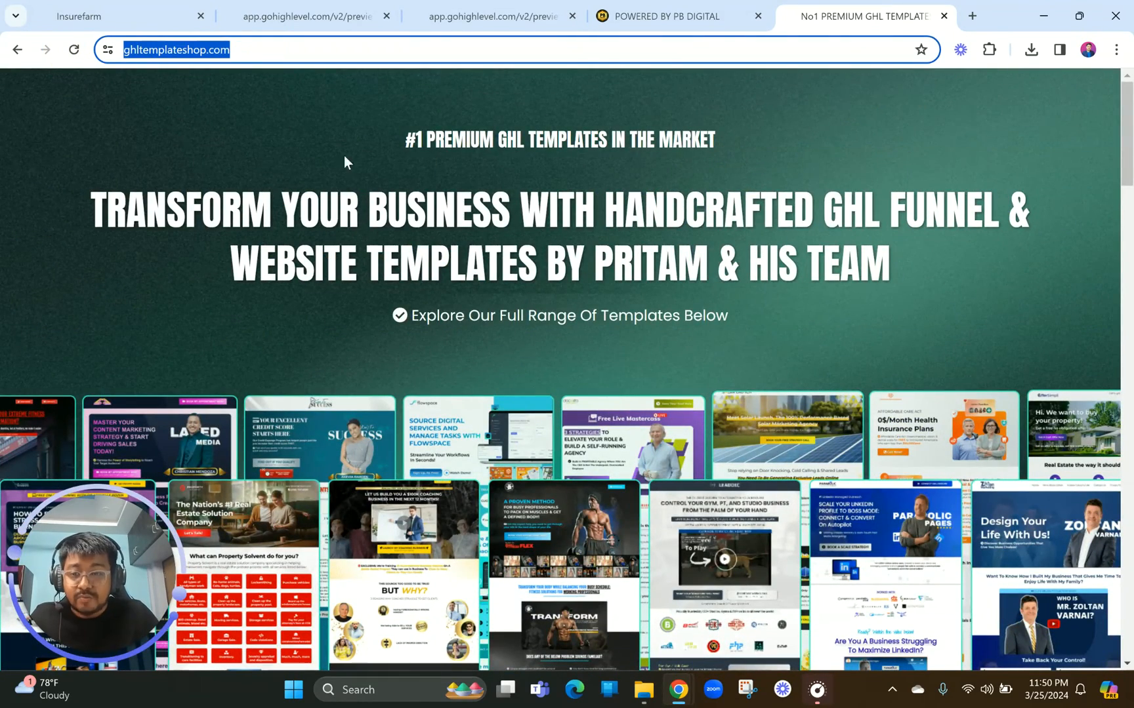
Find the Premium Restaurant Website Template listing and highlight its price and beta program offer note.
{"action": "scroll", "coordinate": [501, 446], "scroll_direction": "down", "scroll_amount": 15}
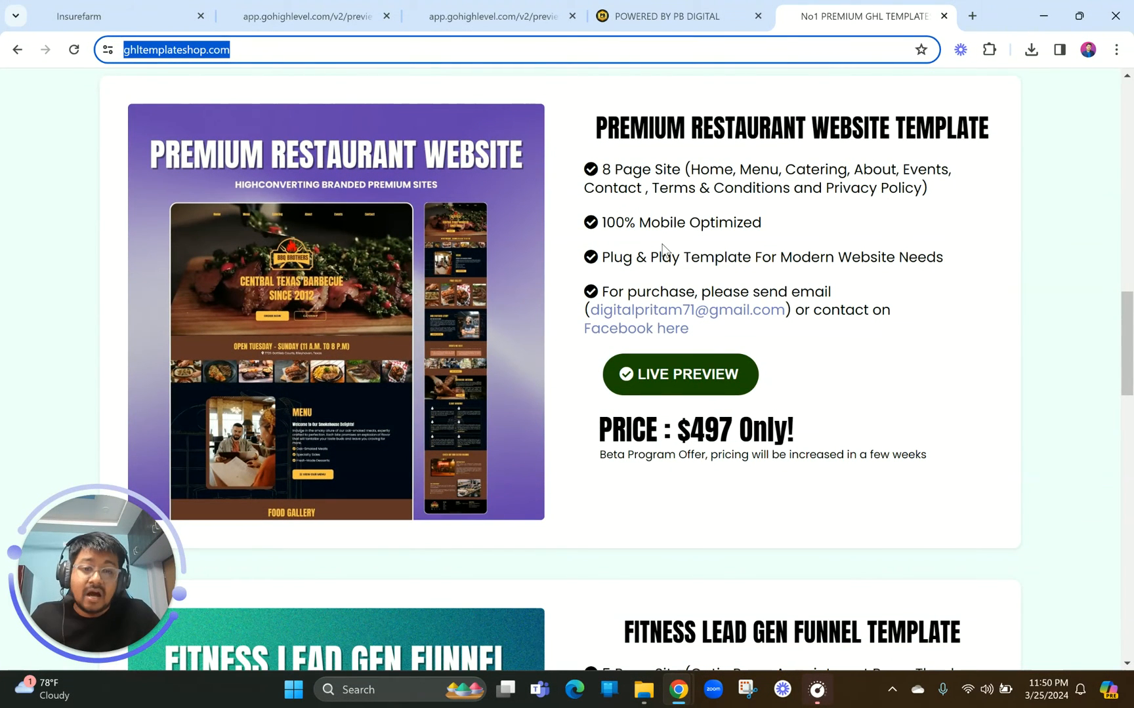
{"action": "left_click_drag", "start_coordinate": [687, 440], "coordinate": [860, 435]}
{"action": "left_click", "coordinate": [860, 435]}
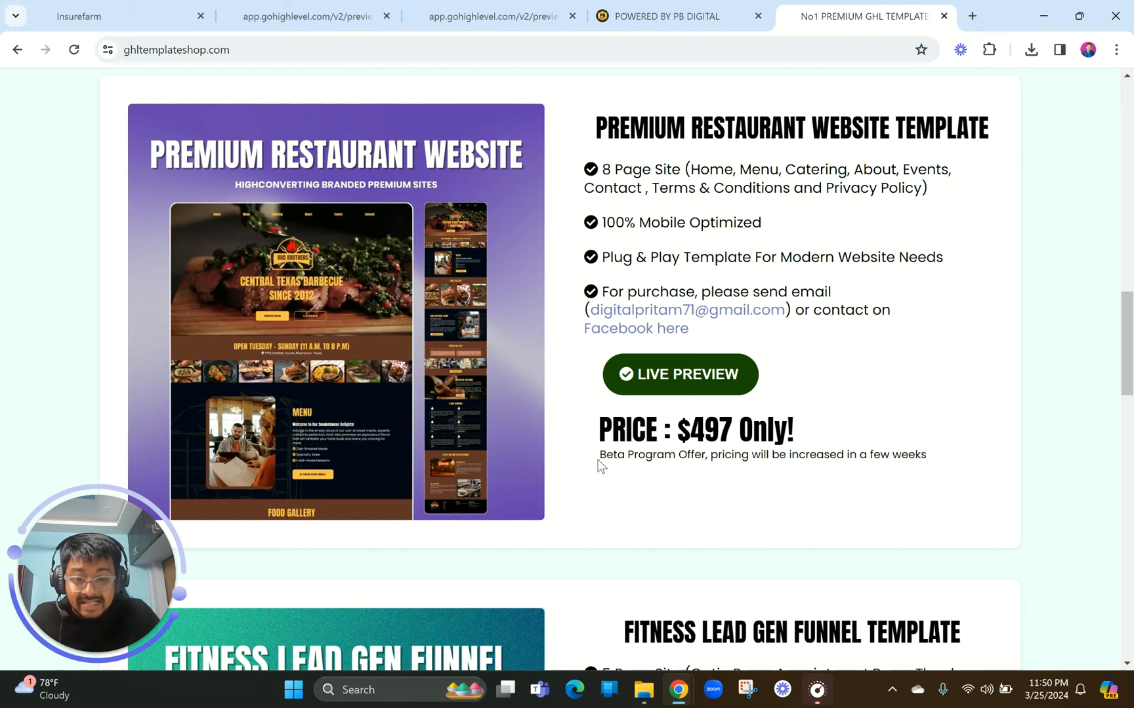
{"action": "left_click_drag", "start_coordinate": [599, 463], "coordinate": [952, 460]}
Review the restaurant template listing's features and its e-mail contact option for purchases.
{"action": "scroll", "coordinate": [805, 397], "scroll_direction": "up", "scroll_amount": 3}
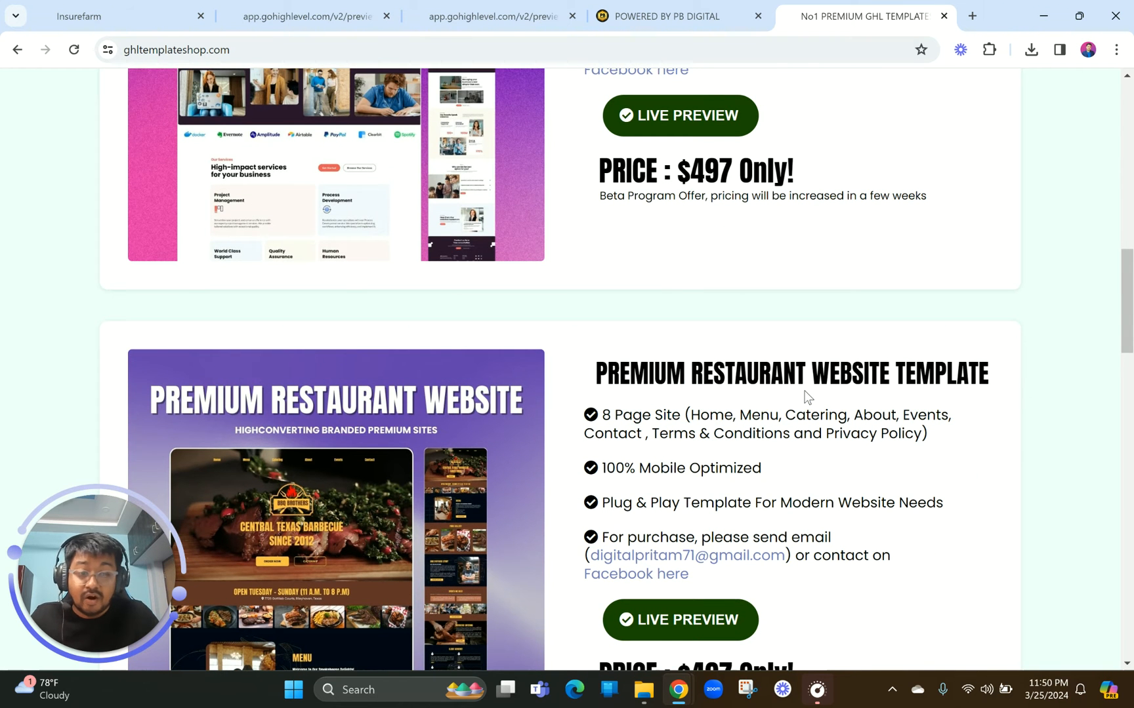
{"action": "scroll", "coordinate": [805, 397], "scroll_direction": "up", "scroll_amount": 3}
{"action": "scroll", "coordinate": [805, 397], "scroll_direction": "down", "scroll_amount": 4}
{"action": "scroll", "coordinate": [807, 397], "scroll_direction": "down", "scroll_amount": 1}
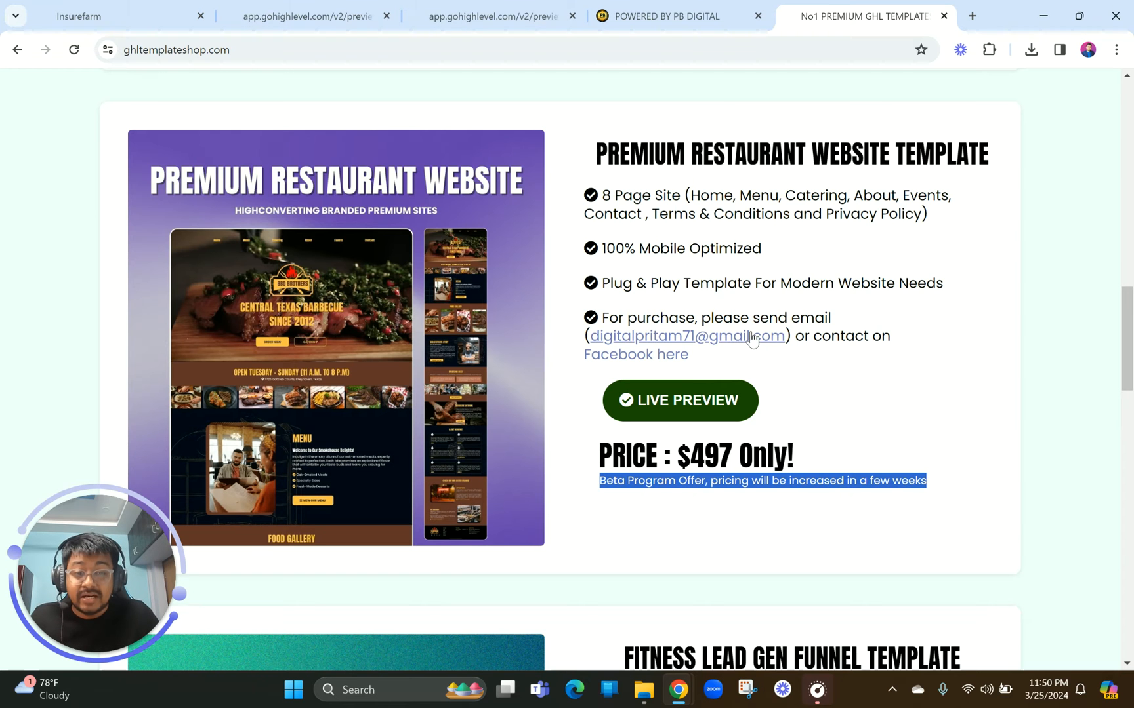
{"action": "left_click", "coordinate": [715, 341]}
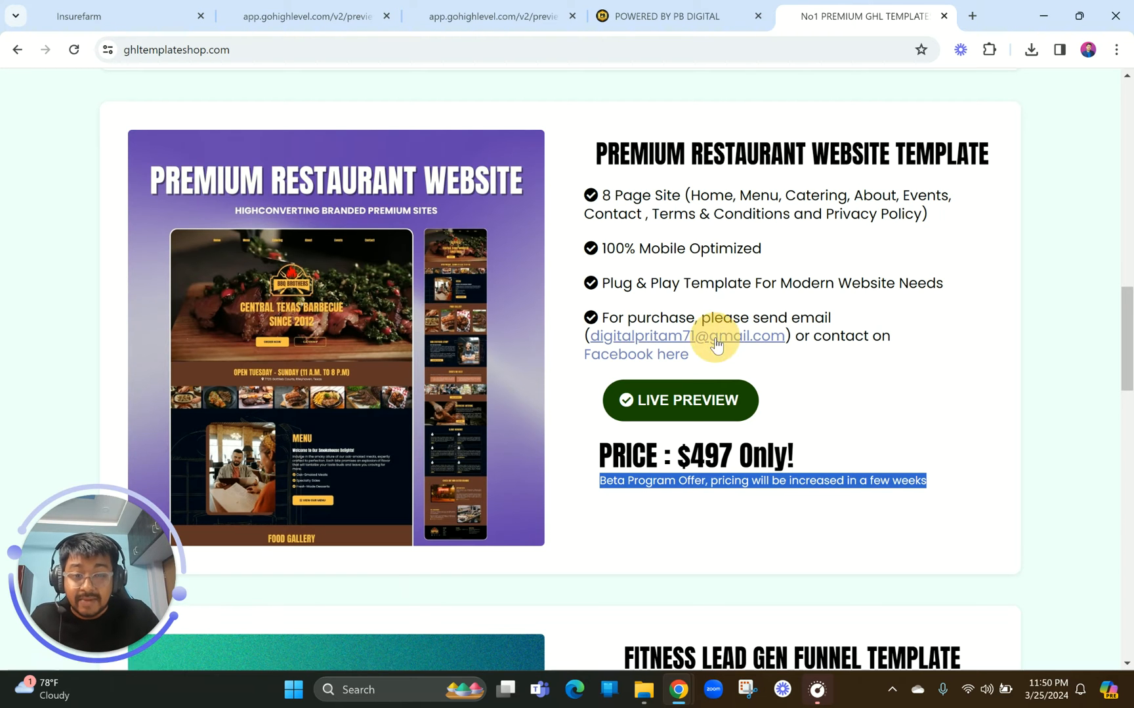
{"action": "left_click", "coordinate": [845, 243]}
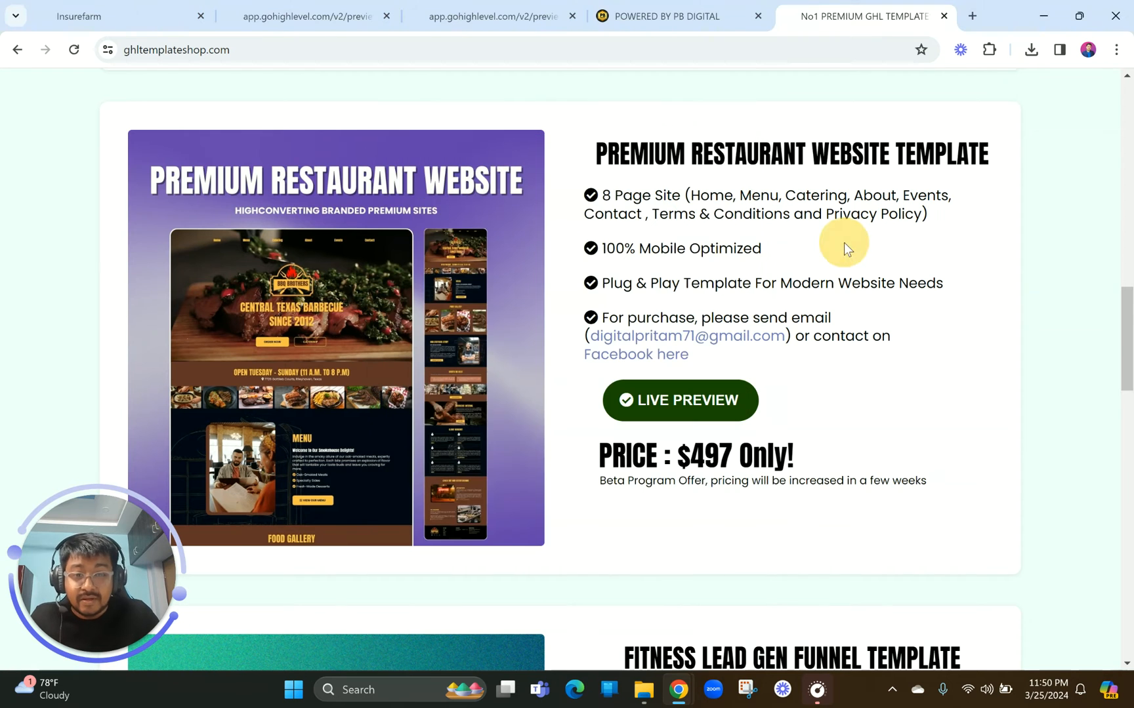
Open the Facebook contact link from the restaurant template listing, look over the profile, and close it.
{"action": "left_click", "coordinate": [649, 358]}
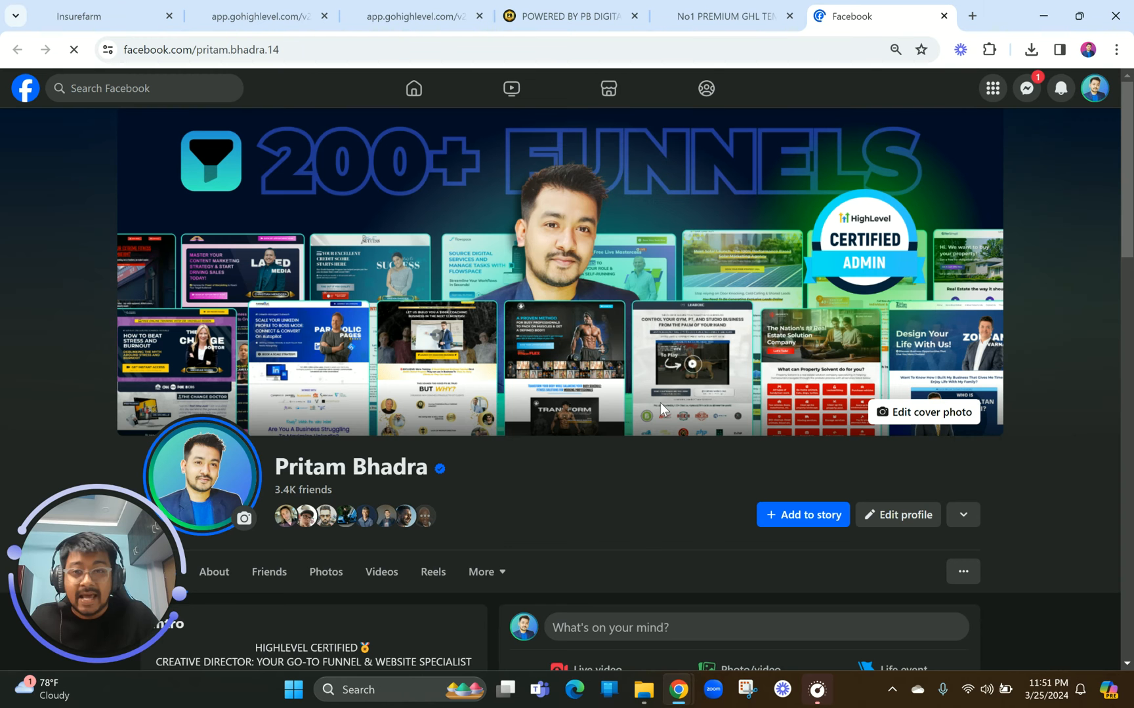
{"action": "scroll", "coordinate": [660, 407], "scroll_direction": "down", "scroll_amount": 4}
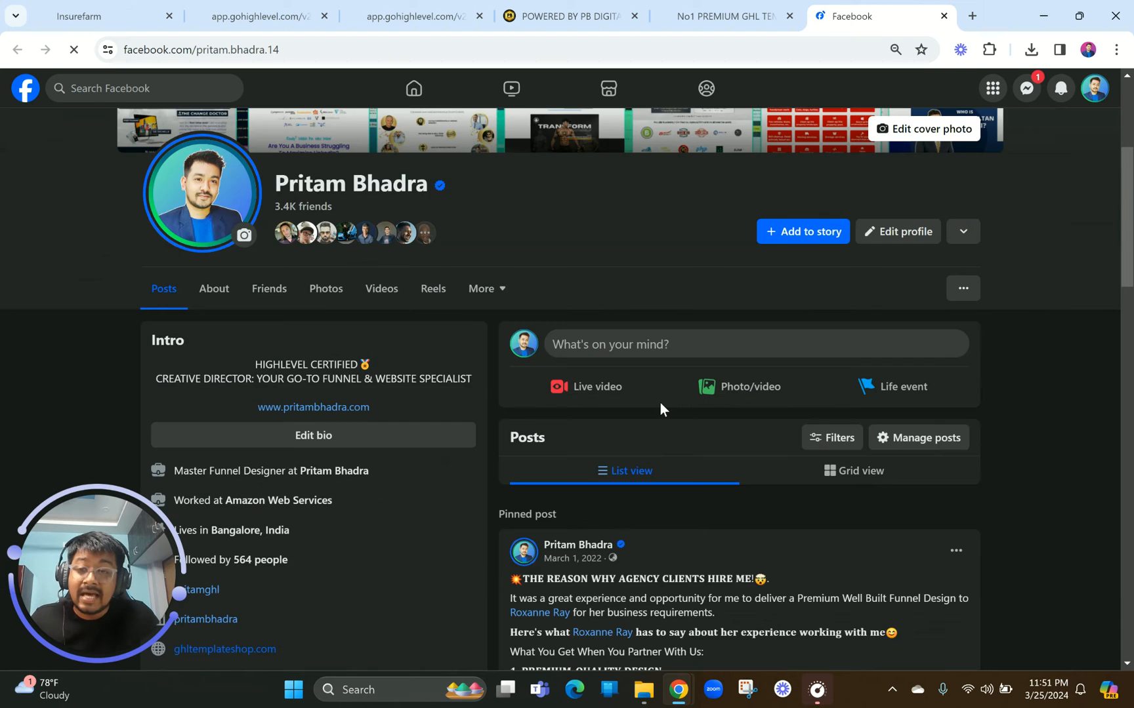
{"action": "scroll", "coordinate": [660, 403], "scroll_direction": "up", "scroll_amount": 4}
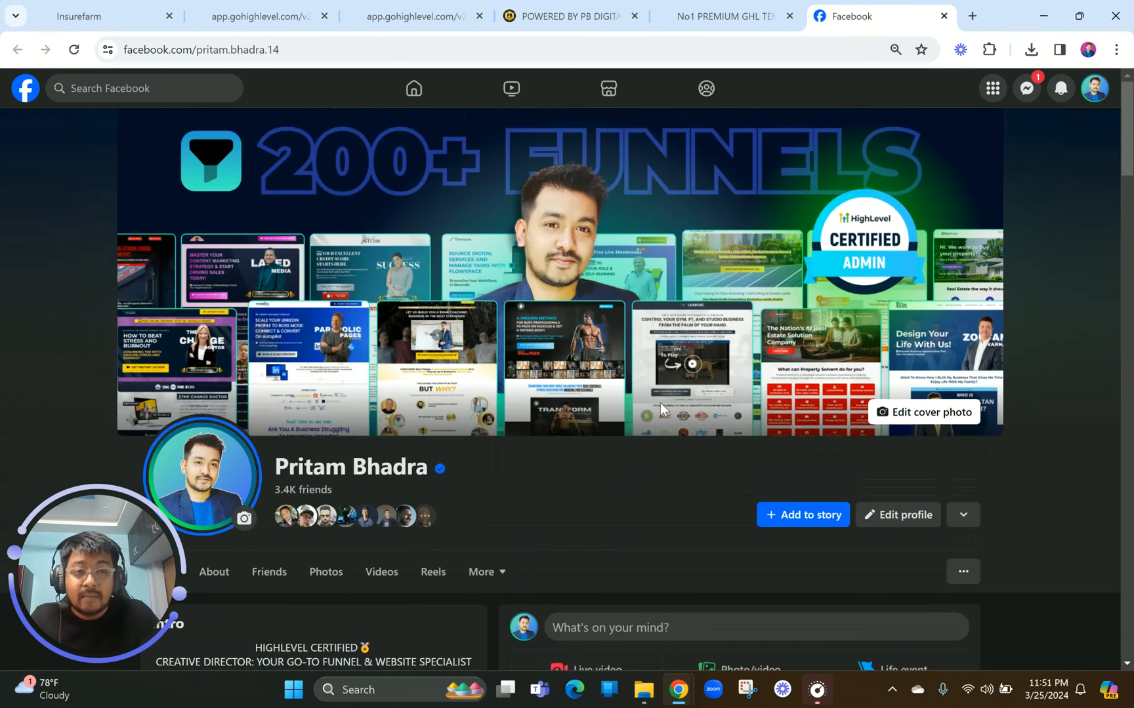
{"action": "left_click", "coordinate": [943, 16]}
Close the browser tabs with the PB Digital website and the GHL template shop.
{"action": "left_click", "coordinate": [684, 8]}
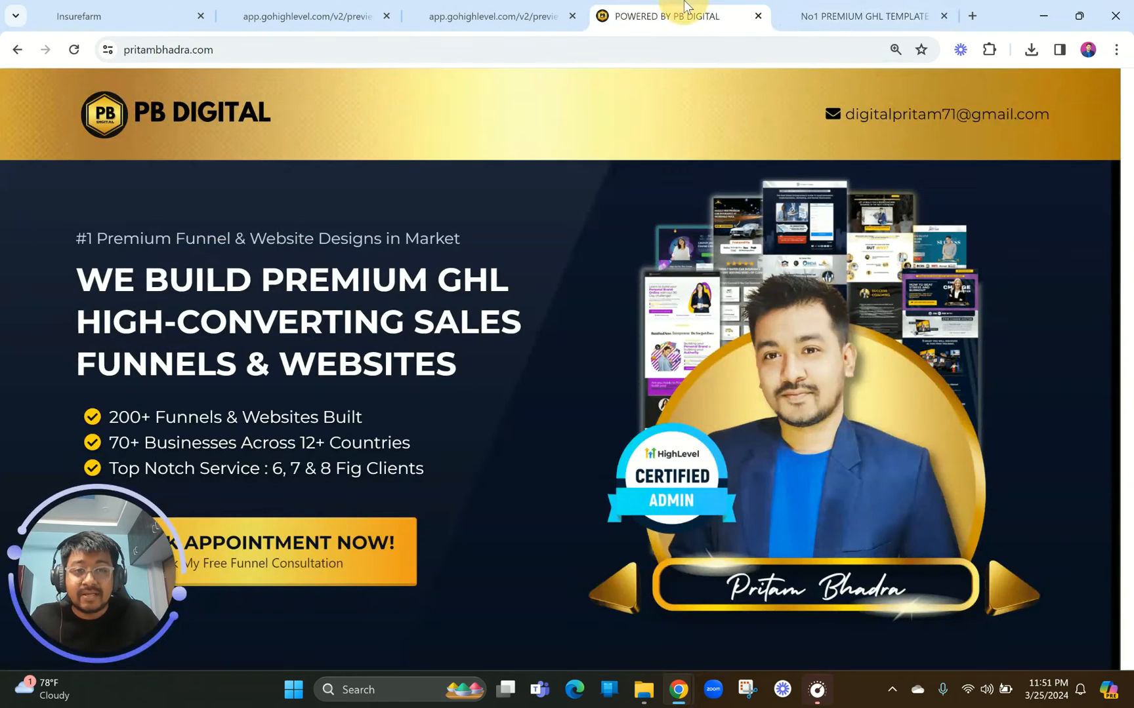
{"action": "left_click", "coordinate": [758, 16]}
{"action": "left_click", "coordinate": [759, 16]}
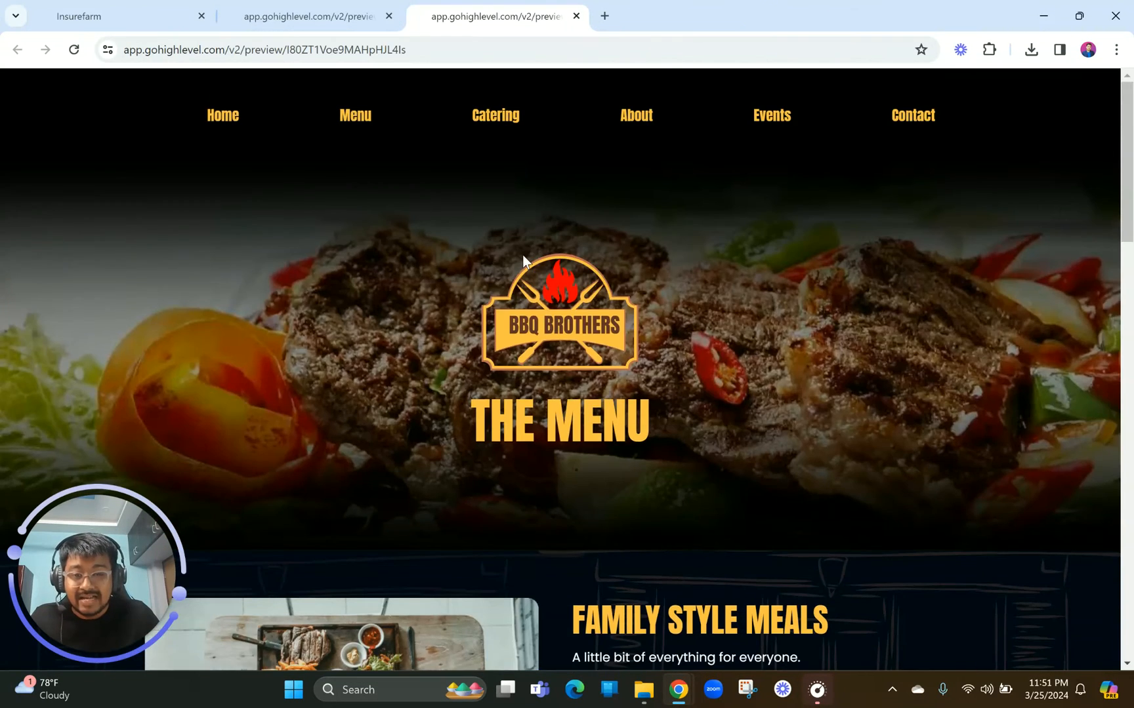
Close the home page preview and switch to the Restaurant Website Course page list in HighLevel.
{"action": "scroll", "coordinate": [523, 254], "scroll_direction": "down", "scroll_amount": 5}
{"action": "scroll", "coordinate": [522, 253], "scroll_direction": "up", "scroll_amount": 5}
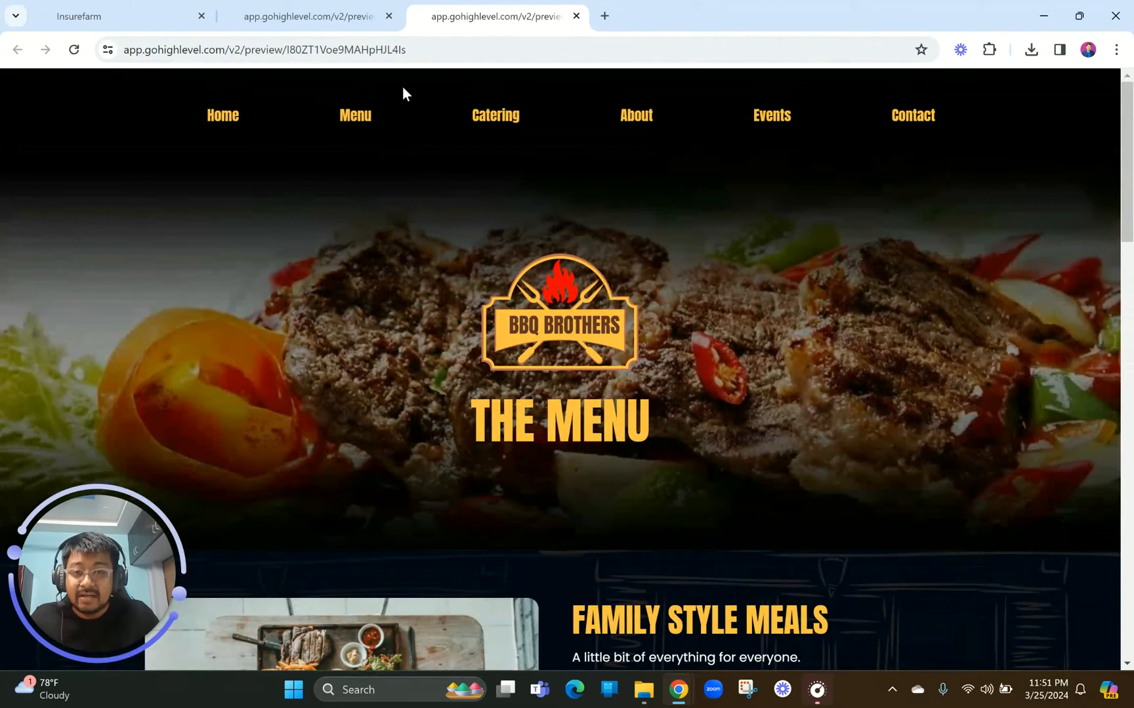
{"action": "left_click", "coordinate": [388, 16]}
{"action": "left_click", "coordinate": [115, 9]}
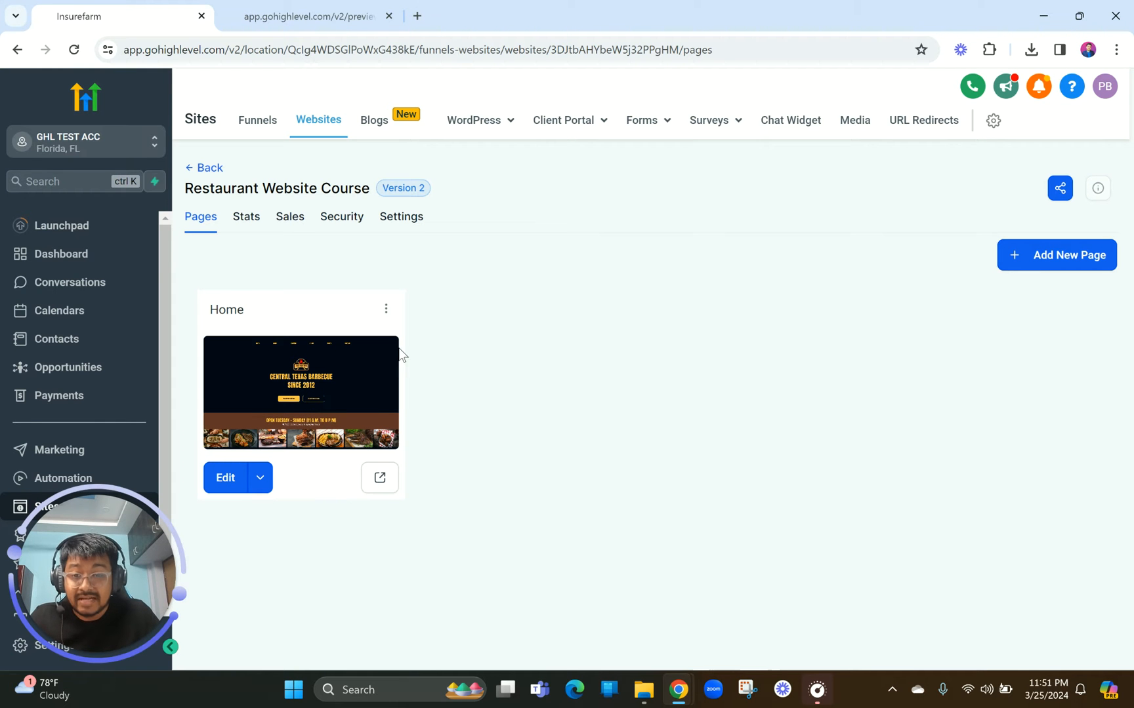
Glance at the finished BBQ Brothers menu page preview and return to the website's page list.
{"action": "left_click", "coordinate": [308, 16]}
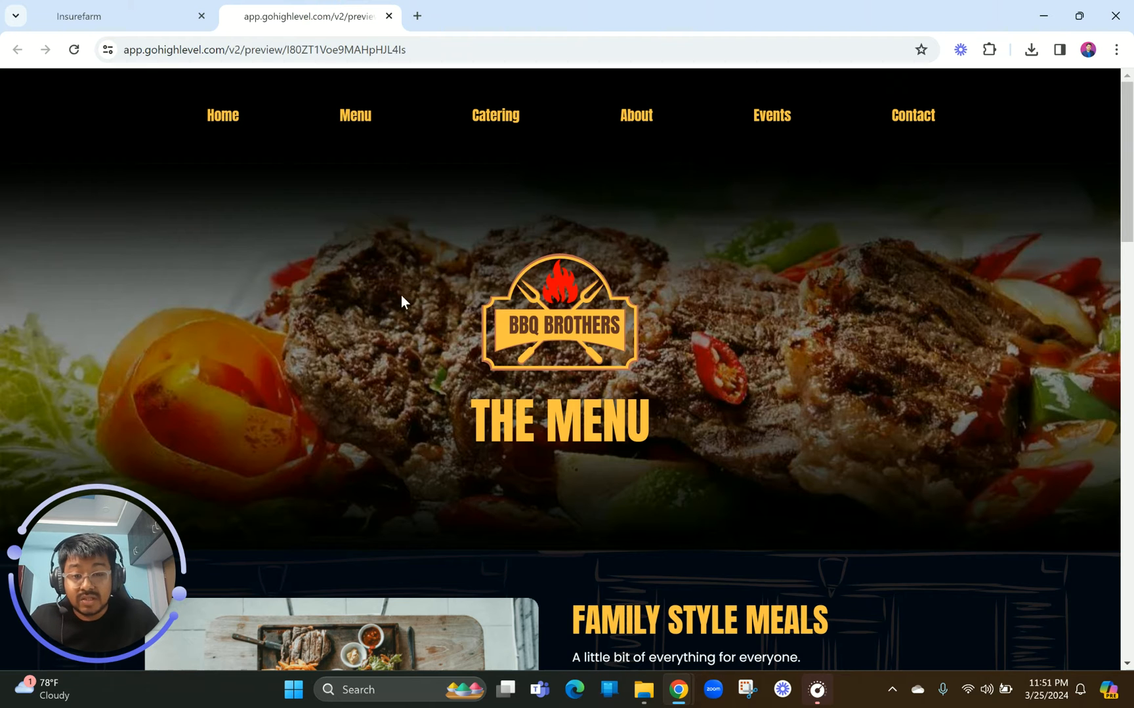
{"action": "scroll", "coordinate": [401, 295], "scroll_direction": "down", "scroll_amount": 5}
{"action": "scroll", "coordinate": [402, 295], "scroll_direction": "up", "scroll_amount": 5}
{"action": "left_click", "coordinate": [131, 16]}
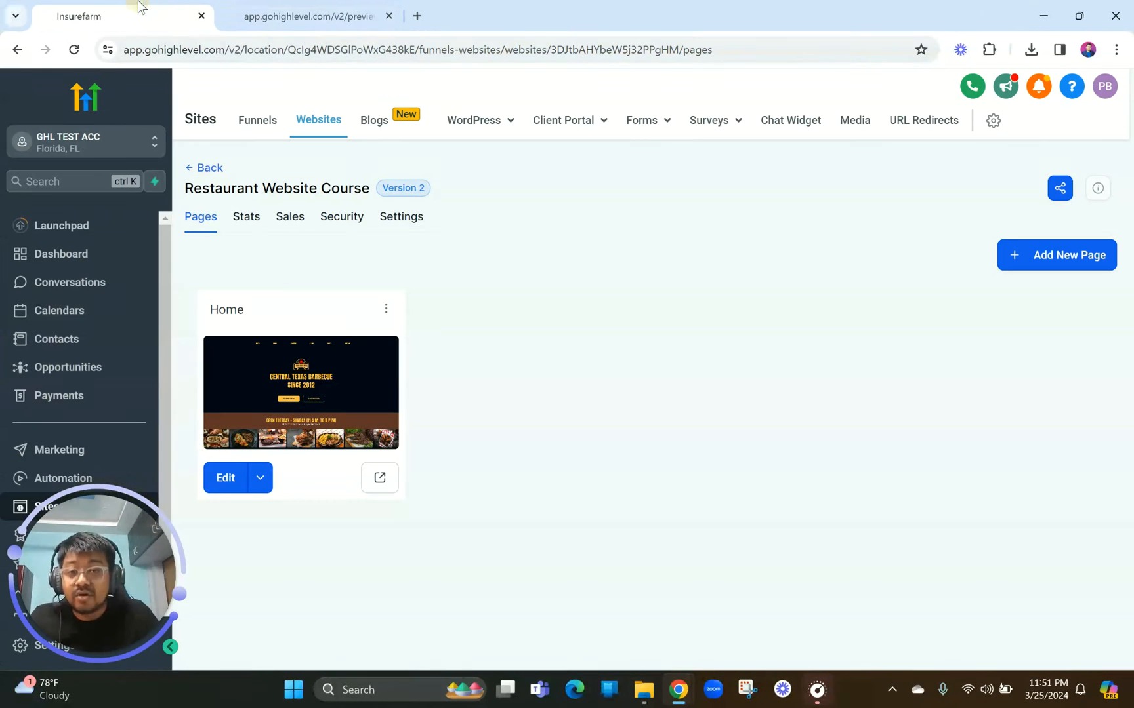
Clone the Home page within the Restaurant Website Course site.
{"action": "left_click", "coordinate": [385, 309]}
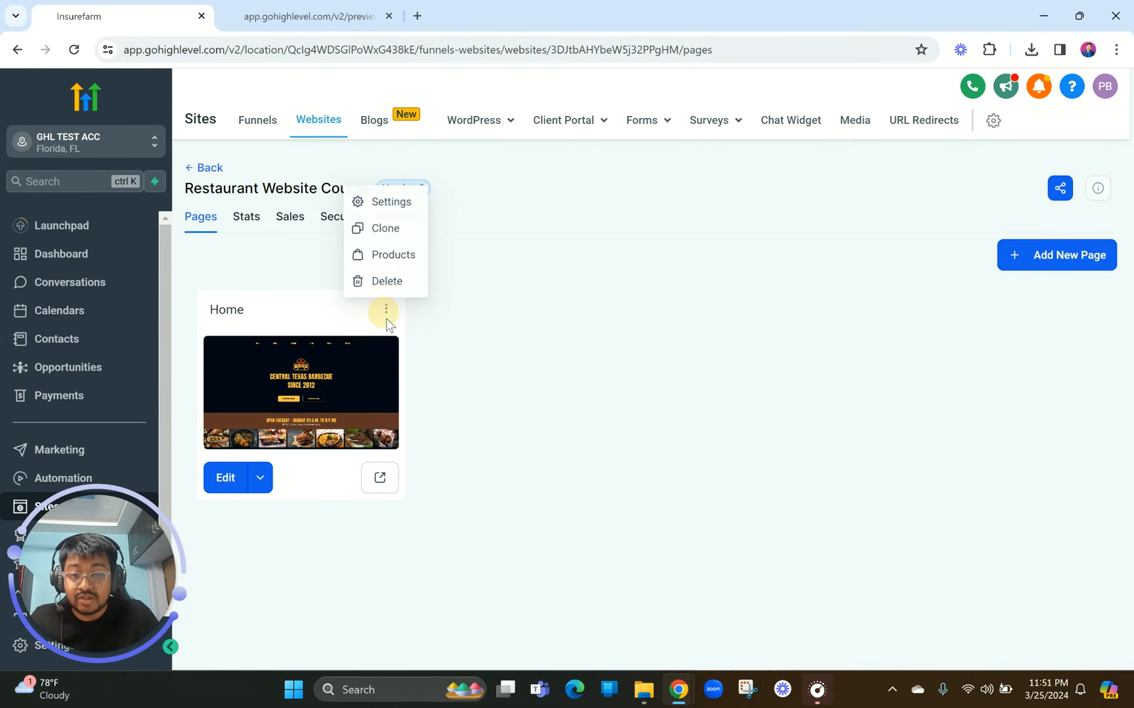
{"action": "left_click", "coordinate": [383, 228]}
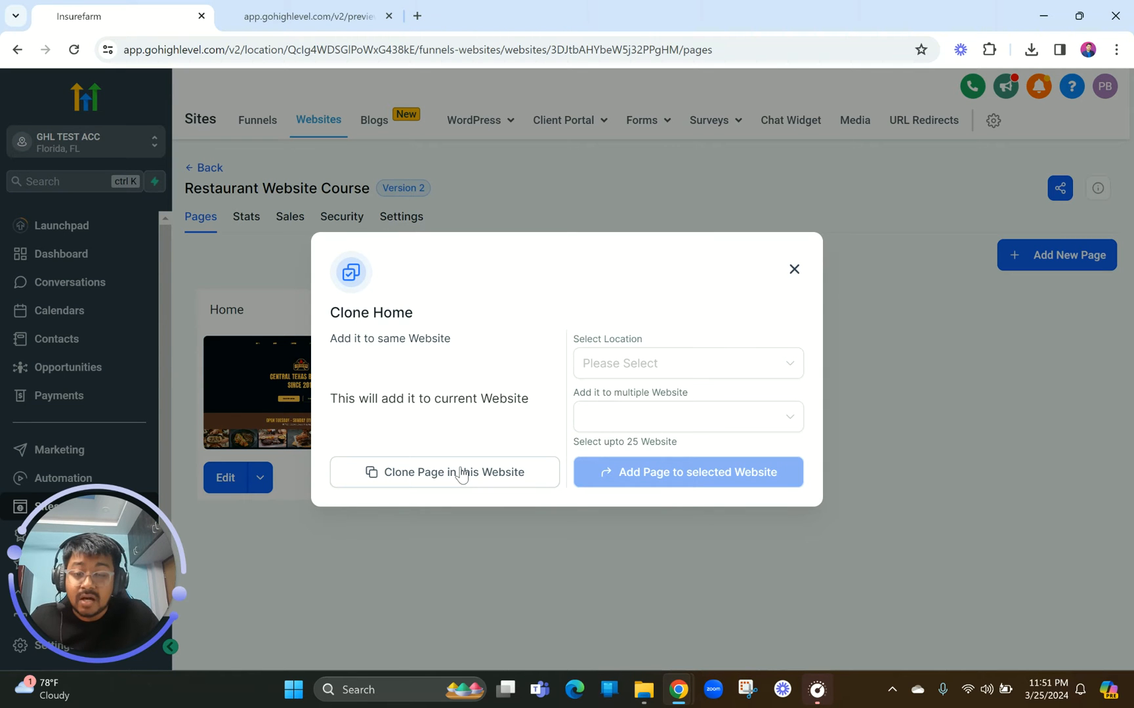
{"action": "left_click", "coordinate": [462, 474]}
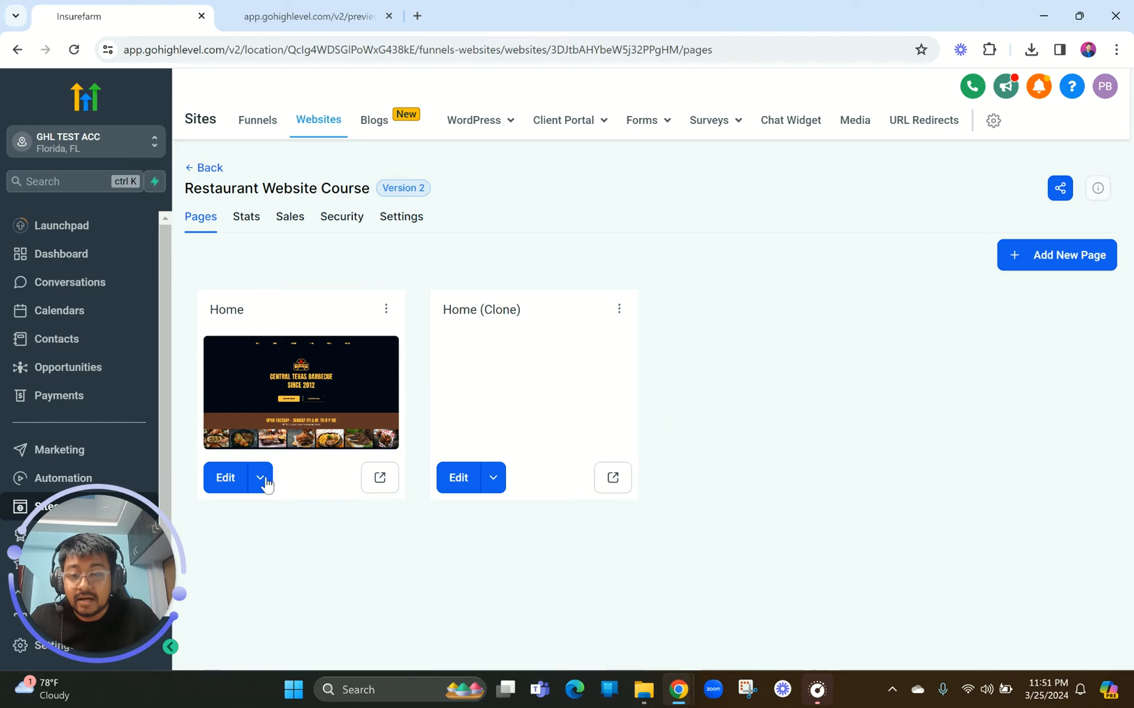
Open the original Home page for editing in a new tab, reviewing the finished menu page down to its footer while it loads.
{"action": "left_click", "coordinate": [261, 477]}
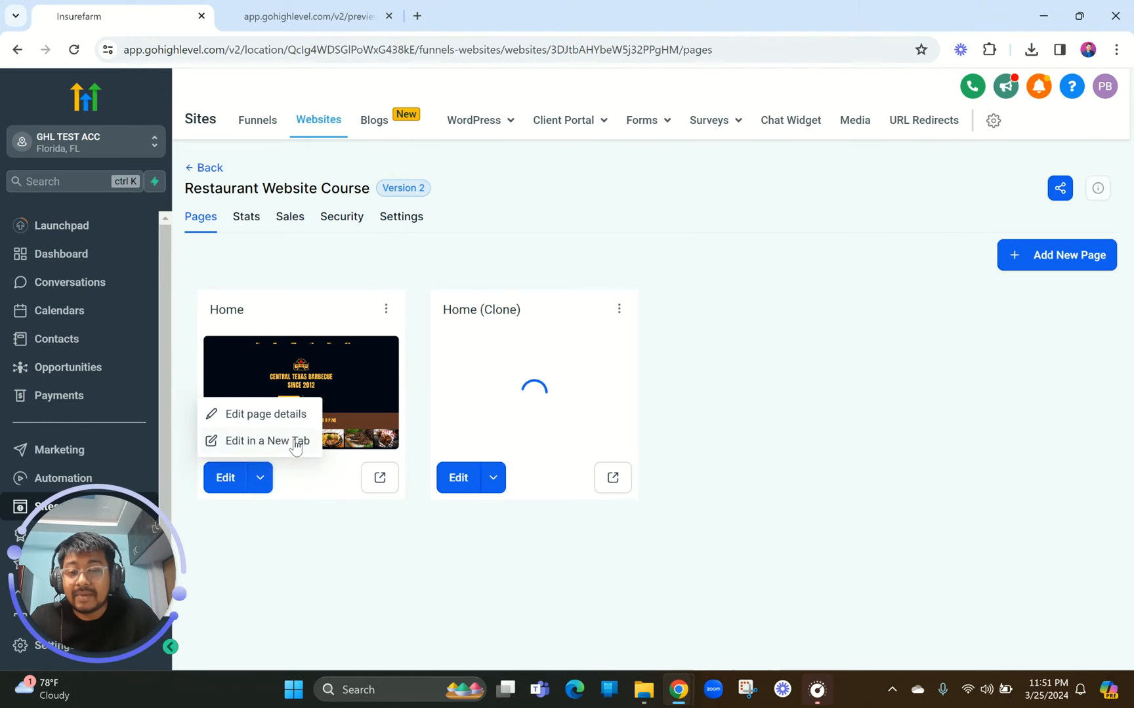
{"action": "left_click", "coordinate": [292, 441]}
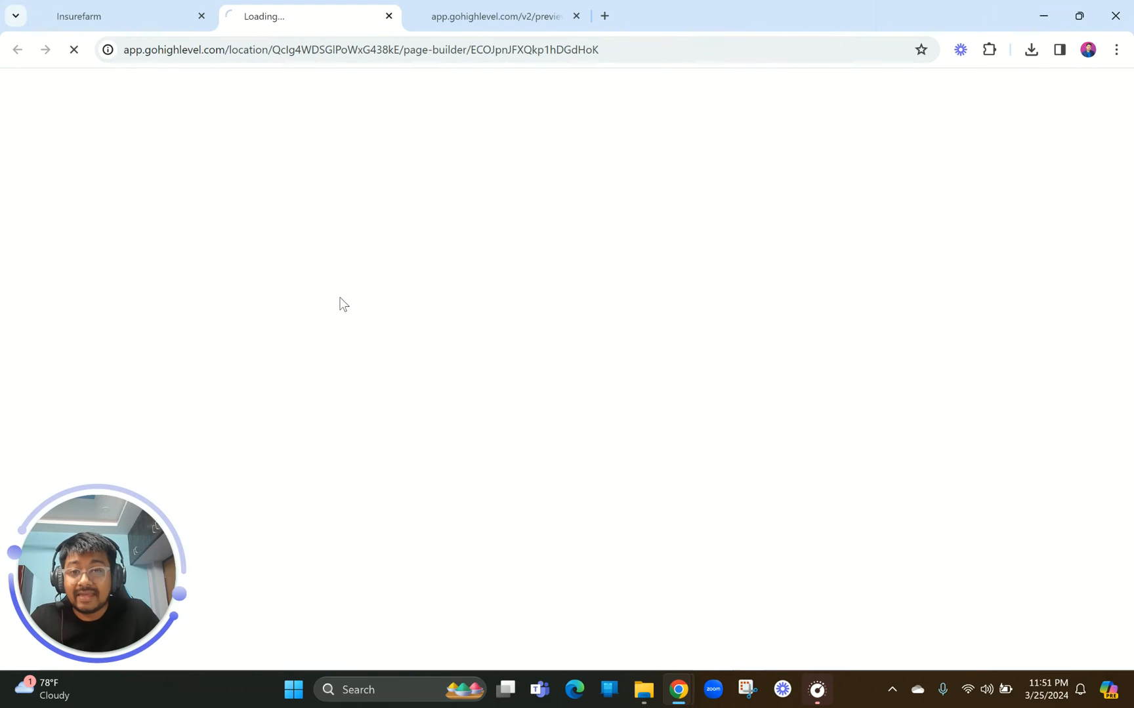
{"action": "left_click", "coordinate": [472, 18]}
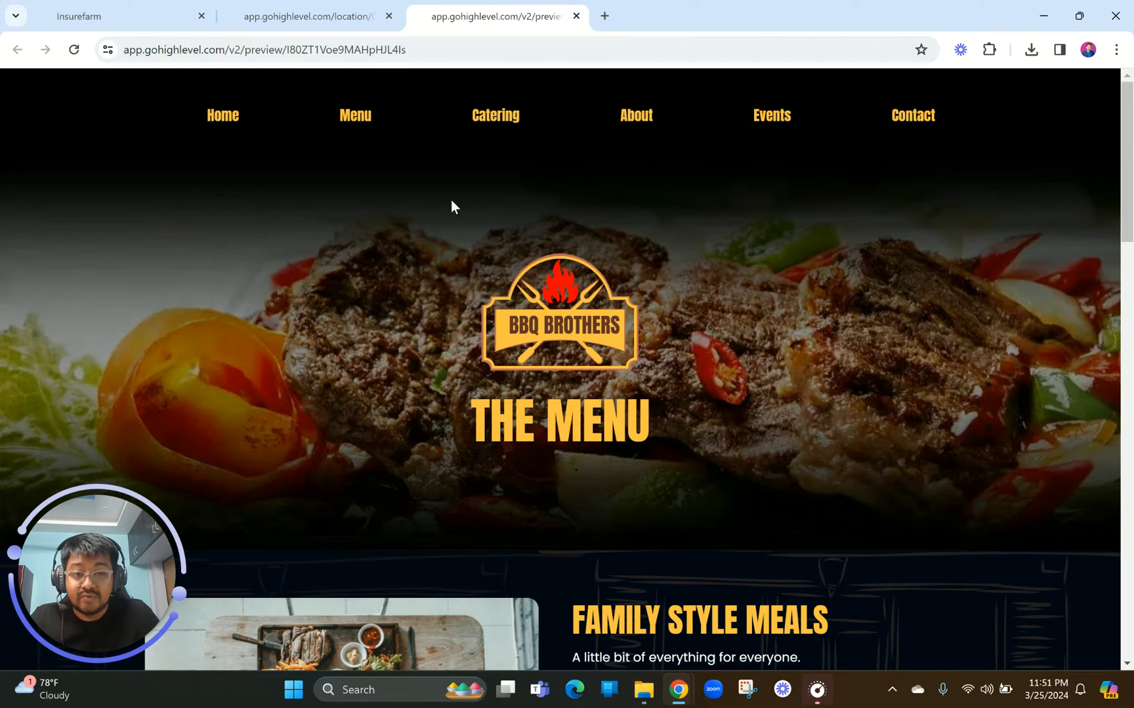
{"action": "scroll", "coordinate": [547, 457], "scroll_direction": "down", "scroll_amount": 20}
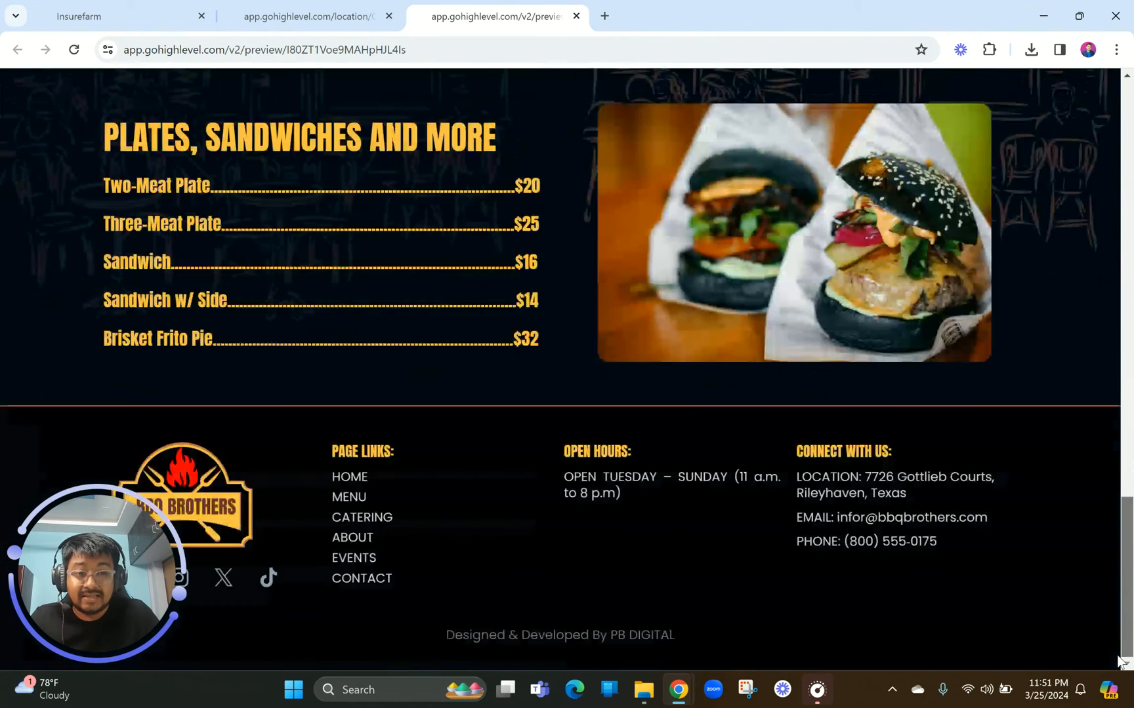
{"action": "scroll", "coordinate": [817, 138], "scroll_direction": "up", "scroll_amount": 20}
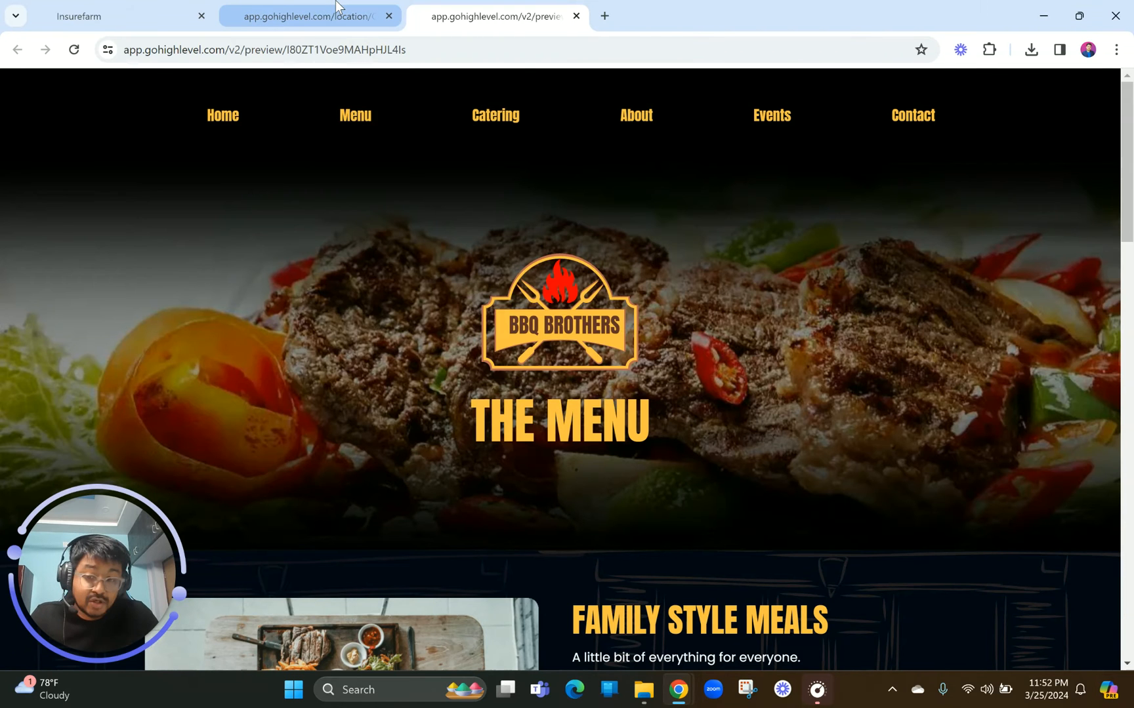
{"action": "mouse_move", "coordinate": [335, 4]}
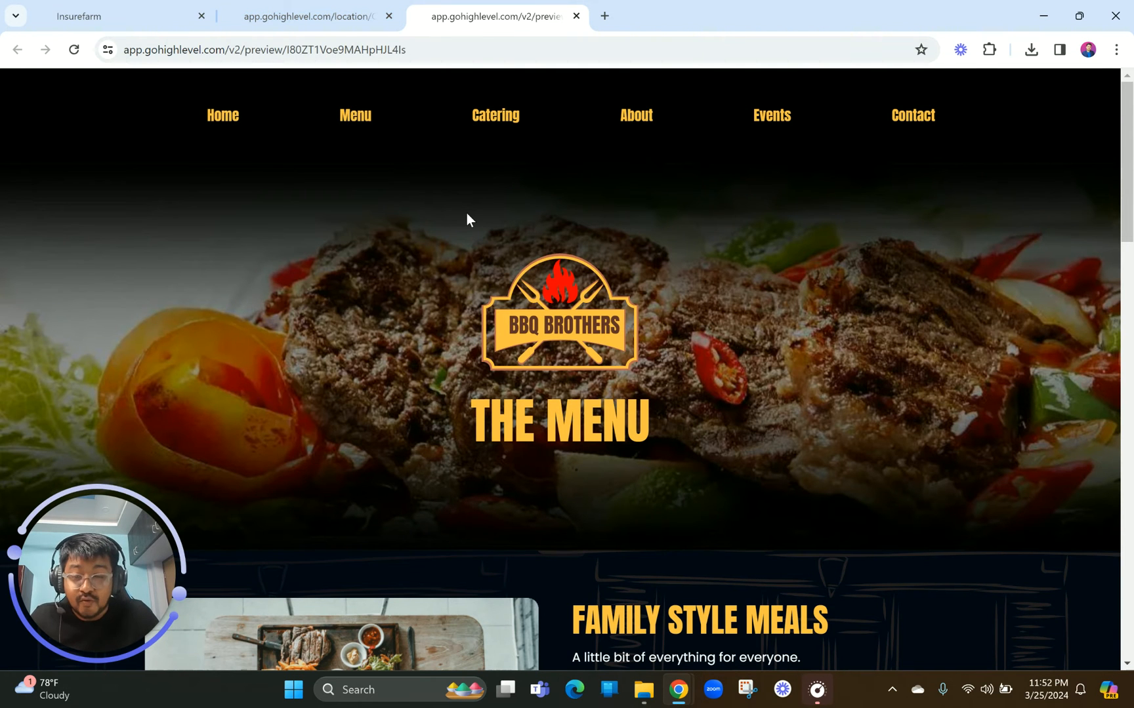
{"action": "left_click", "coordinate": [338, 14]}
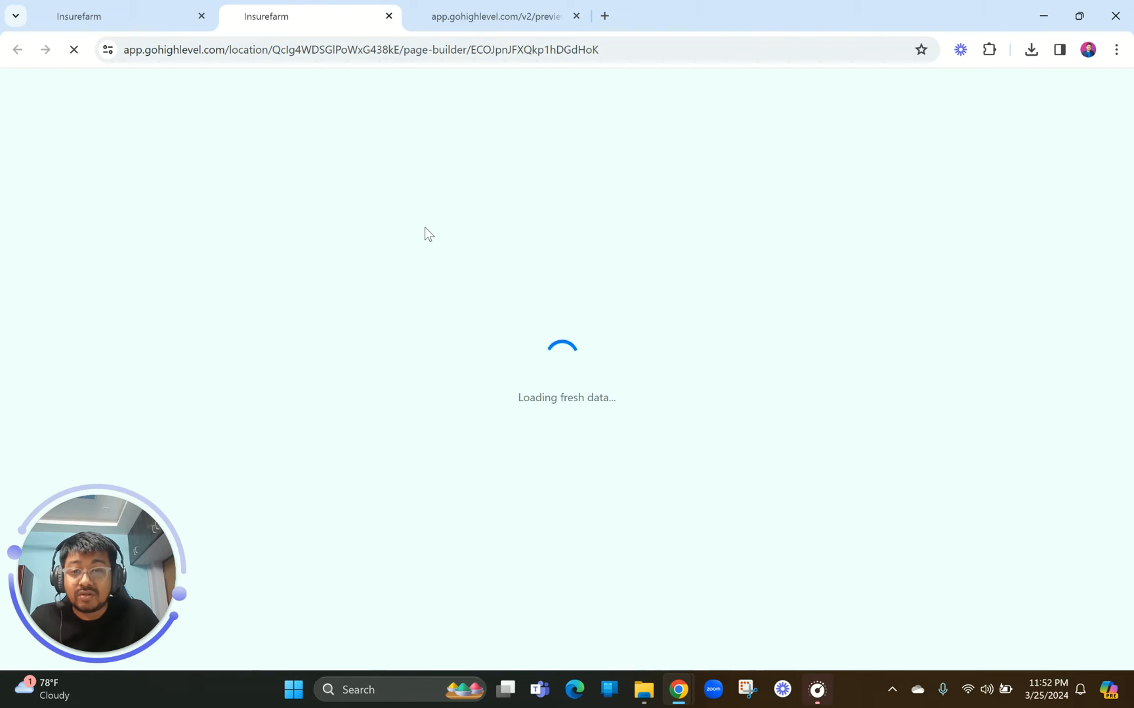
{"action": "left_click", "coordinate": [483, 11]}
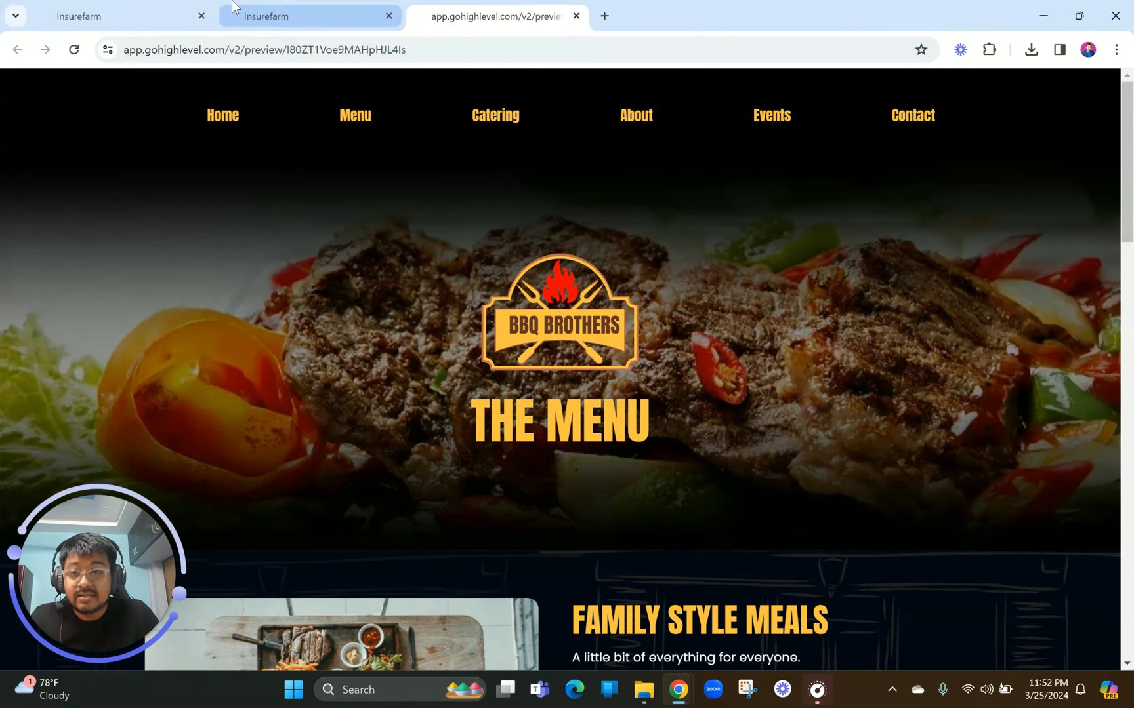
{"action": "left_click", "coordinate": [139, 9]}
{"action": "left_click", "coordinate": [291, 9]}
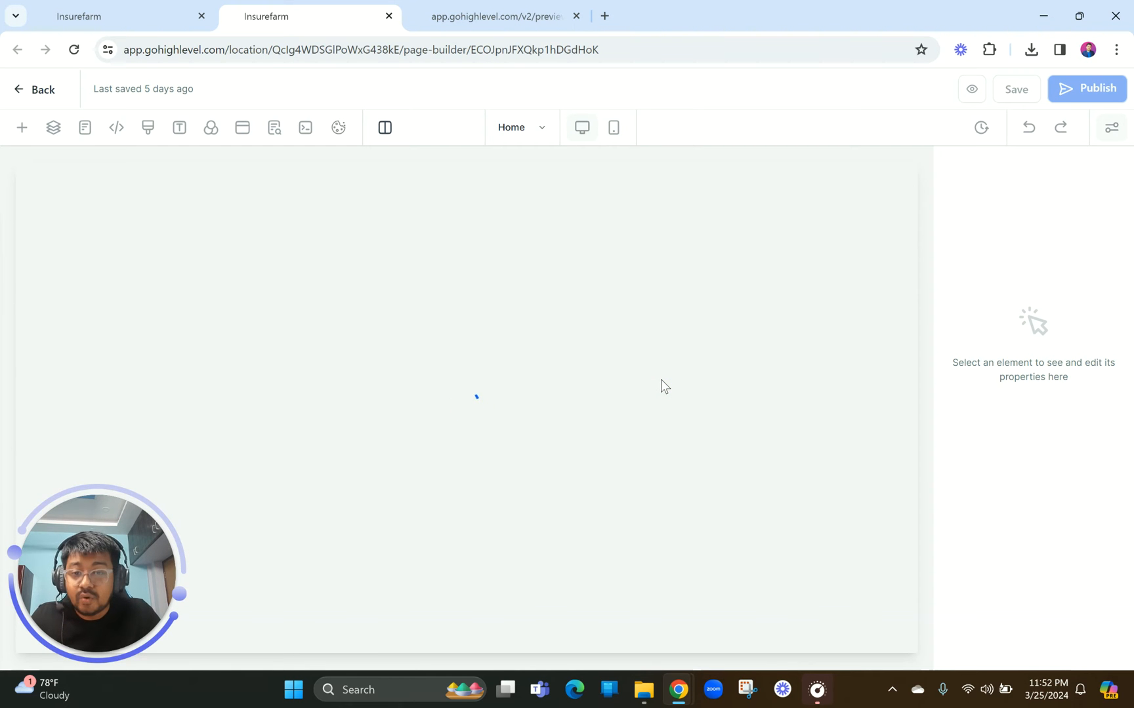
Go to the Home page's footer section in the builder and reduce the browser zoom to fit more of it.
{"action": "left_click", "coordinate": [660, 379]}
{"action": "left_click_drag", "start_coordinate": [856, 187], "coordinate": [847, 643]}
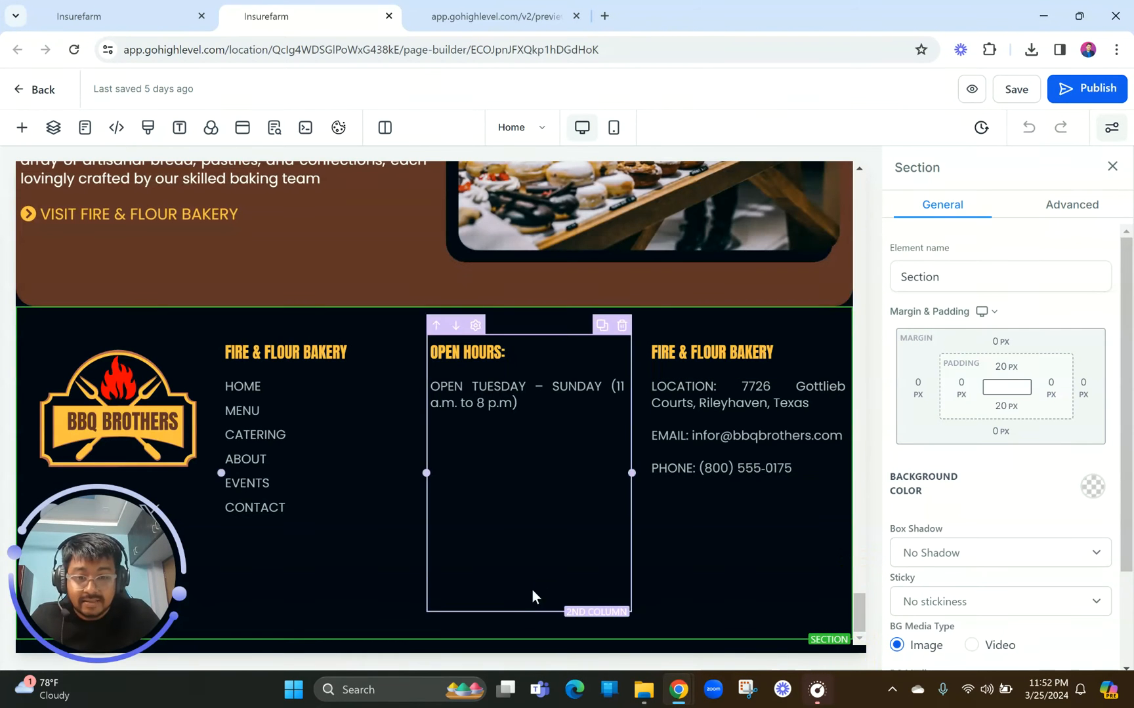
{"action": "left_click", "coordinate": [1115, 50]}
{"action": "left_click", "coordinate": [1007, 355]}
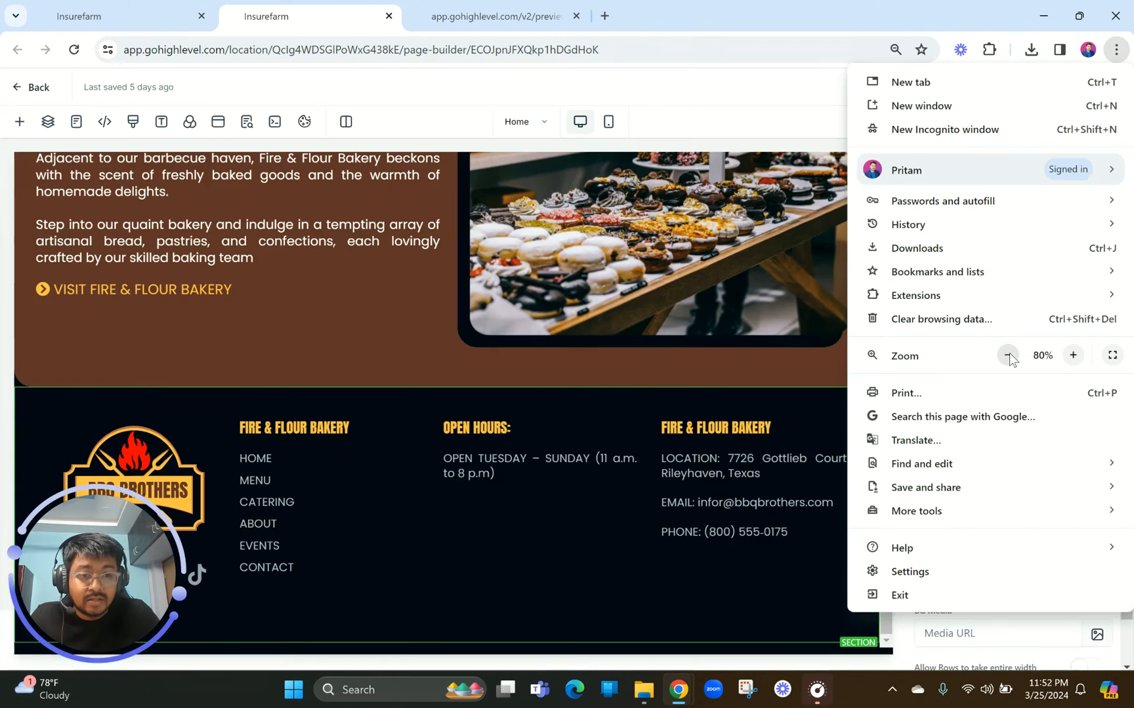
{"action": "left_click", "coordinate": [1007, 355]}
{"action": "left_click_drag", "start_coordinate": [88, 592], "coordinate": [853, 267]}
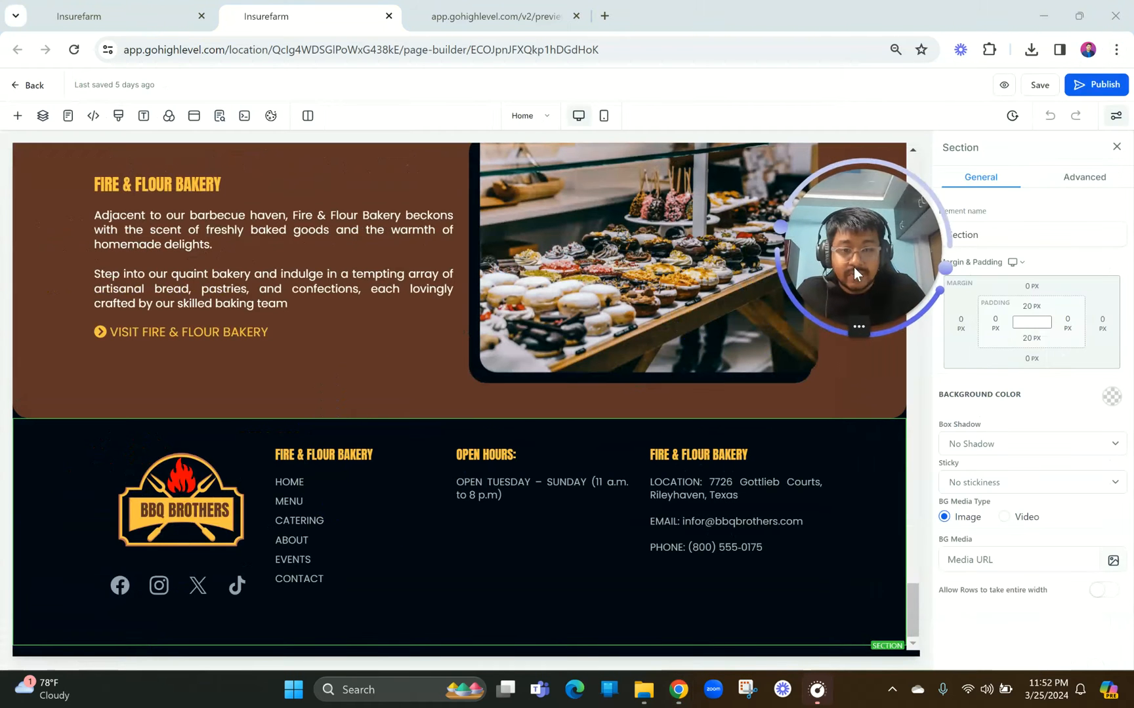
{"action": "left_click", "coordinate": [593, 641]}
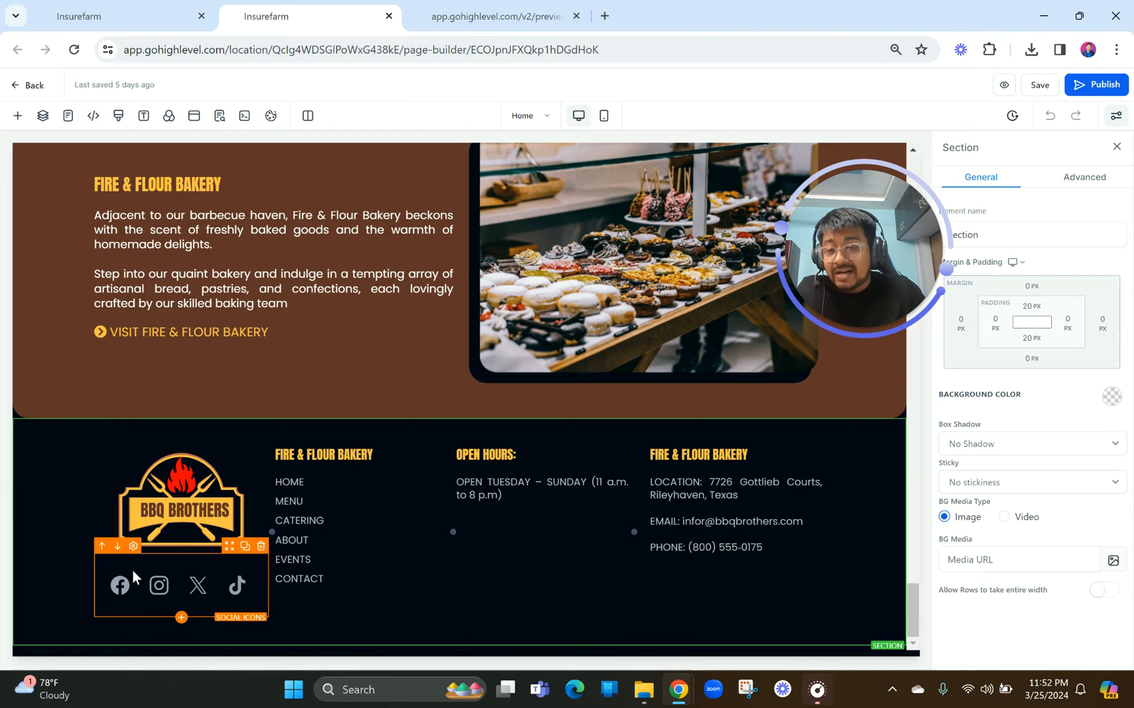
{"action": "left_click", "coordinate": [53, 473]}
{"action": "left_click", "coordinate": [61, 256]}
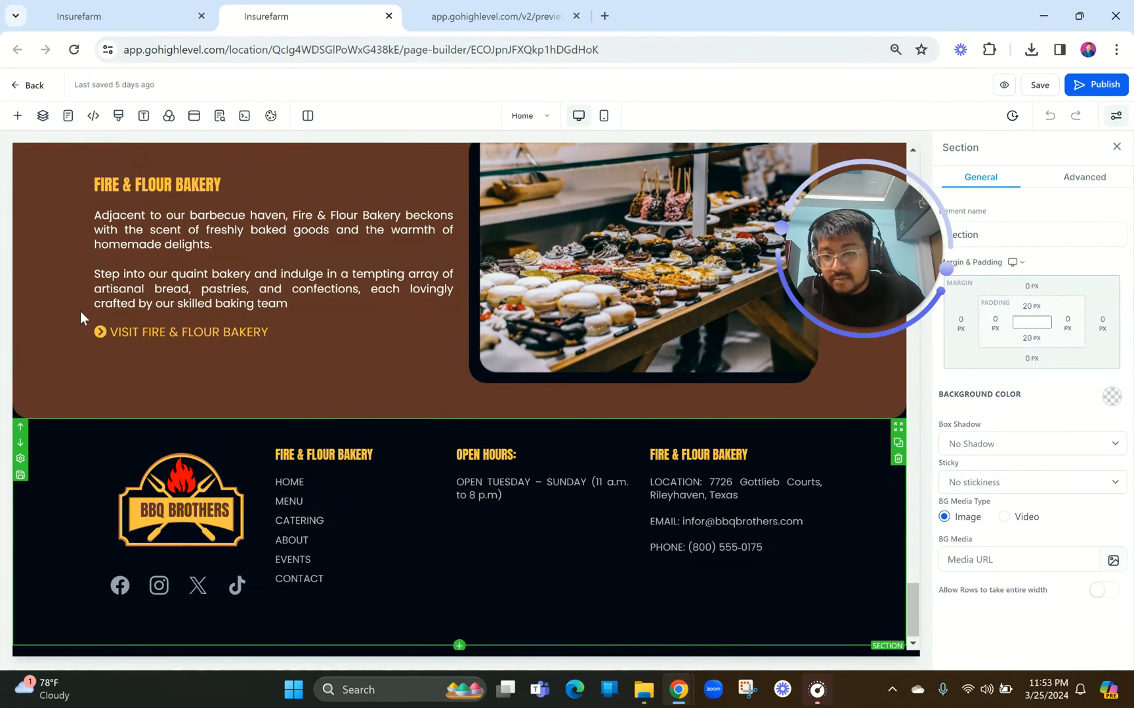
{"action": "left_click", "coordinate": [518, 16]}
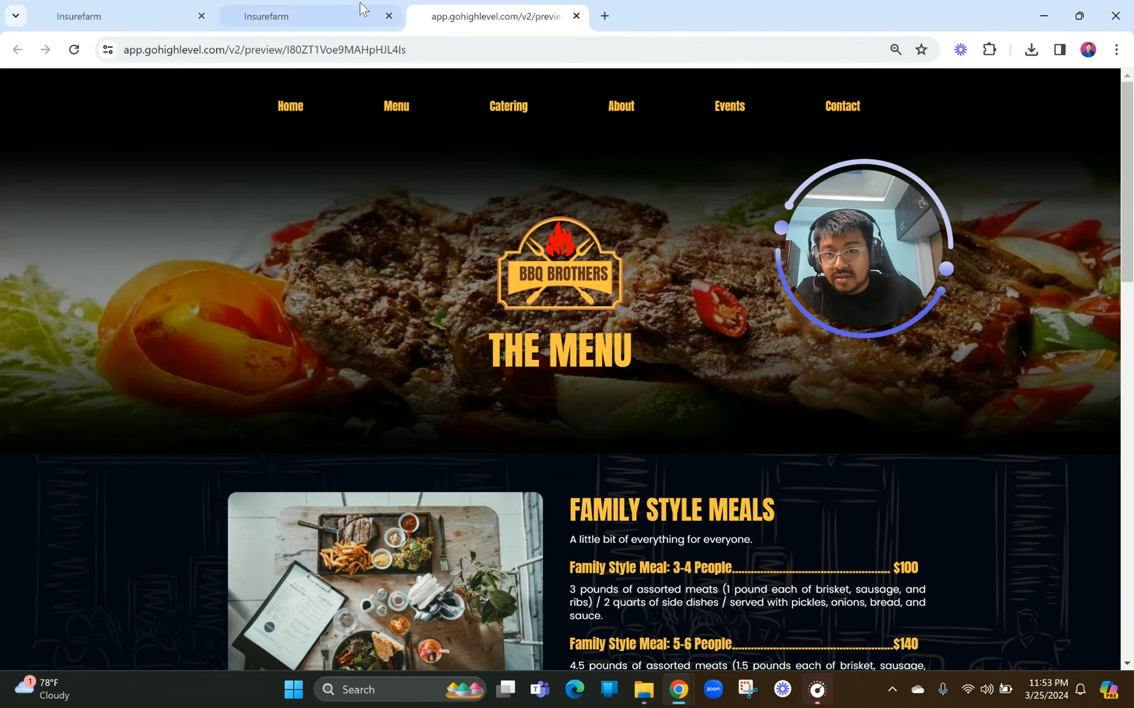
{"action": "left_click", "coordinate": [324, 8]}
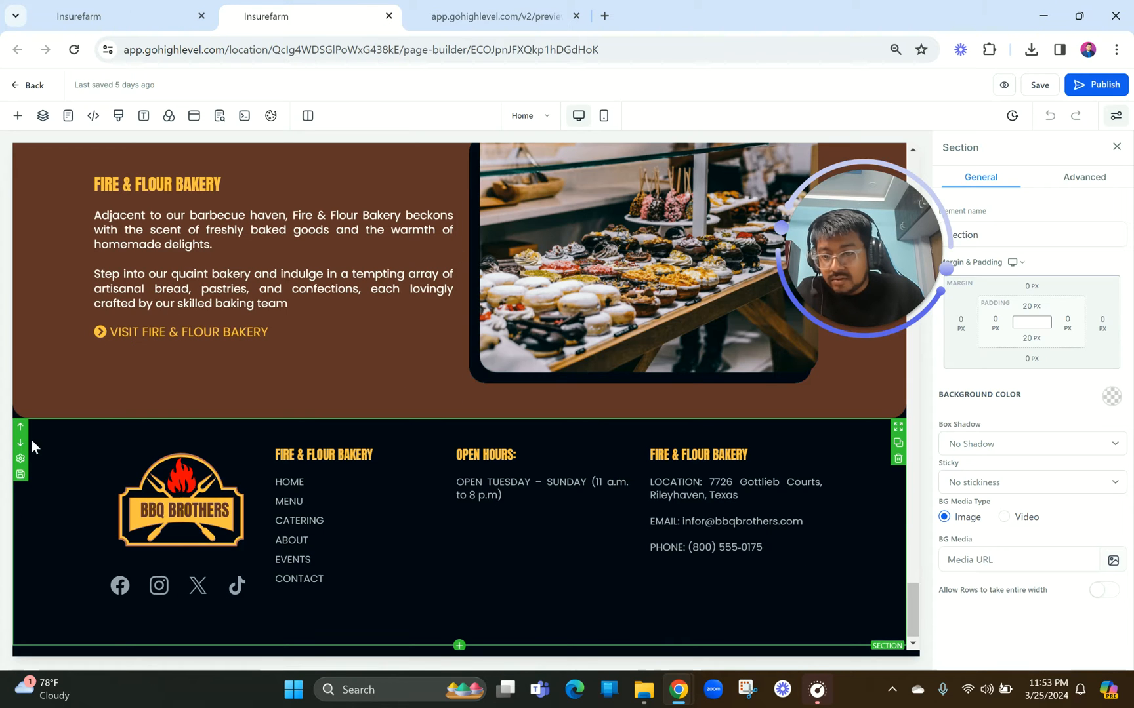
Save the footer section as a global section asset named BBQ BRO FOOTER and save the Home page.
{"action": "left_click", "coordinate": [20, 477]}
{"action": "left_click", "coordinate": [498, 355]}
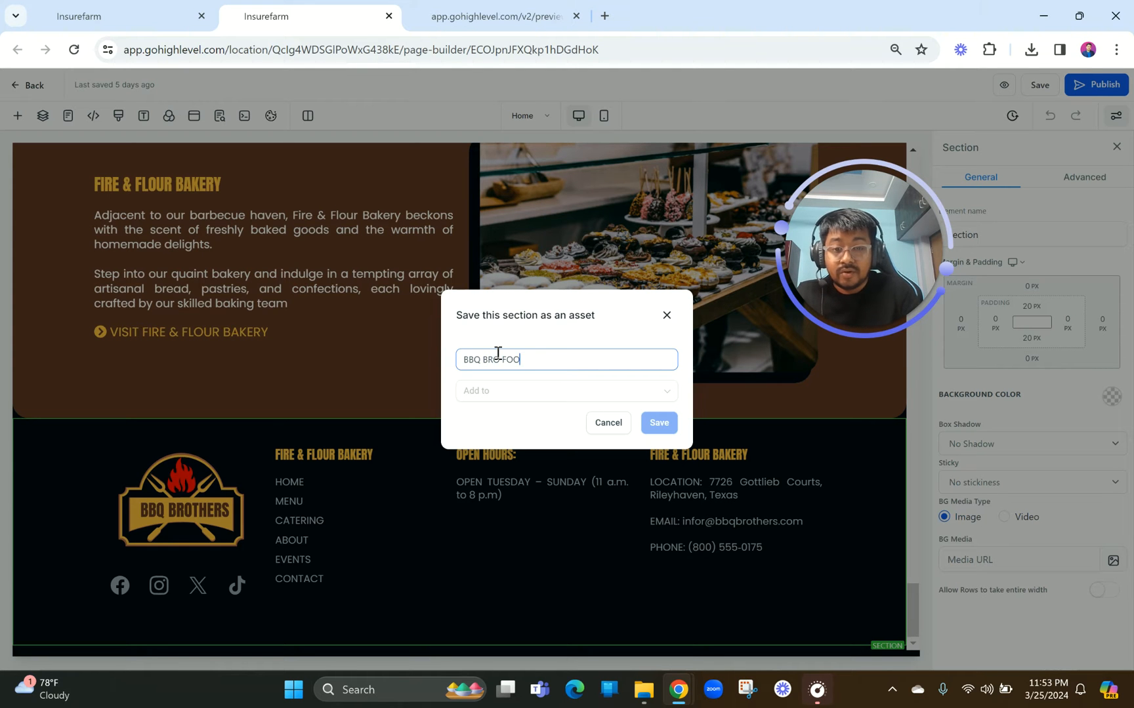
{"action": "left_click", "coordinate": [495, 392]}
{"action": "left_click", "coordinate": [500, 434]}
{"action": "left_click", "coordinate": [656, 423]}
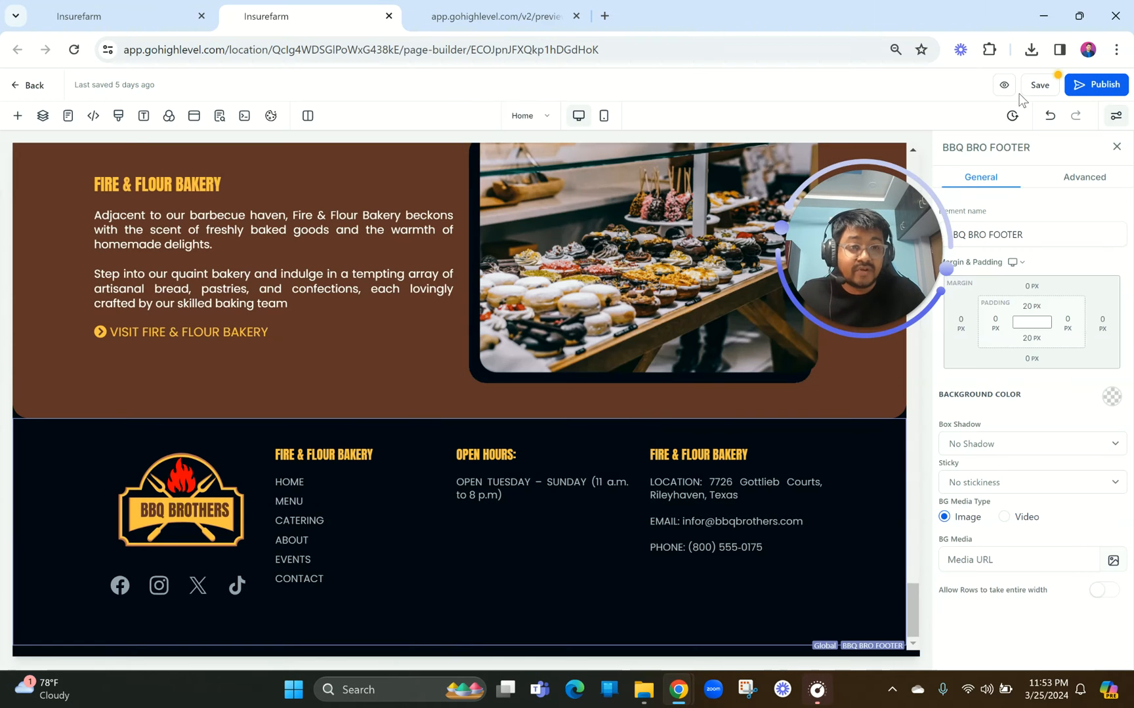
{"action": "left_click", "coordinate": [1028, 91]}
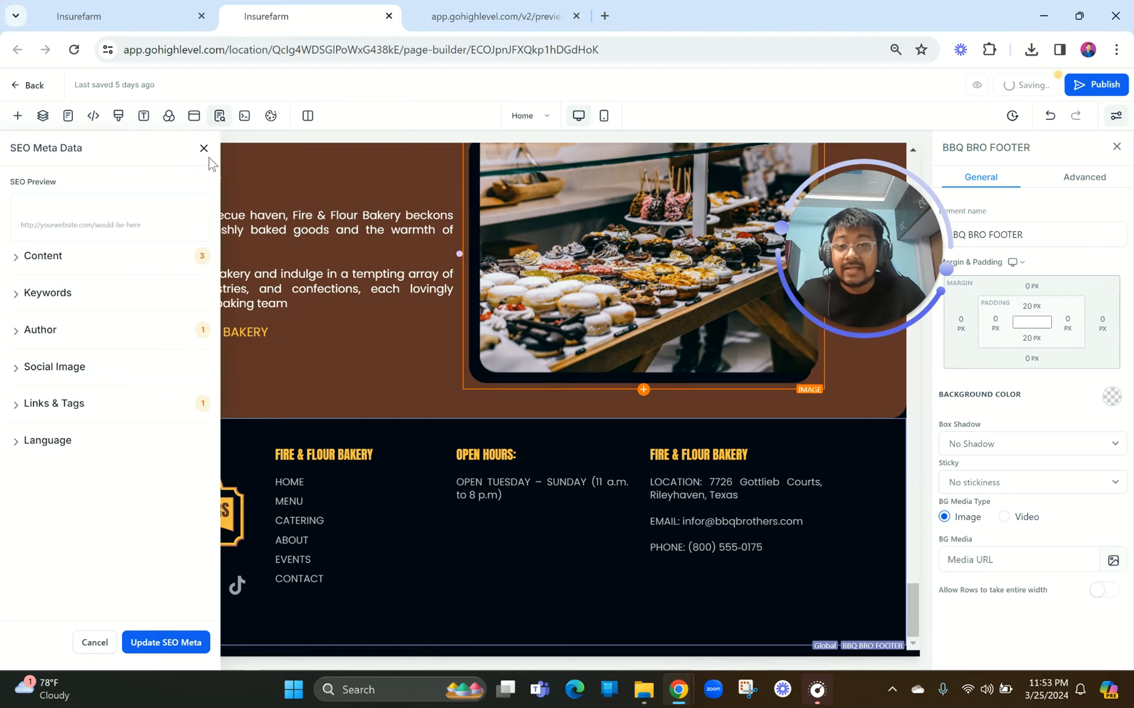
{"action": "left_click", "coordinate": [204, 150]}
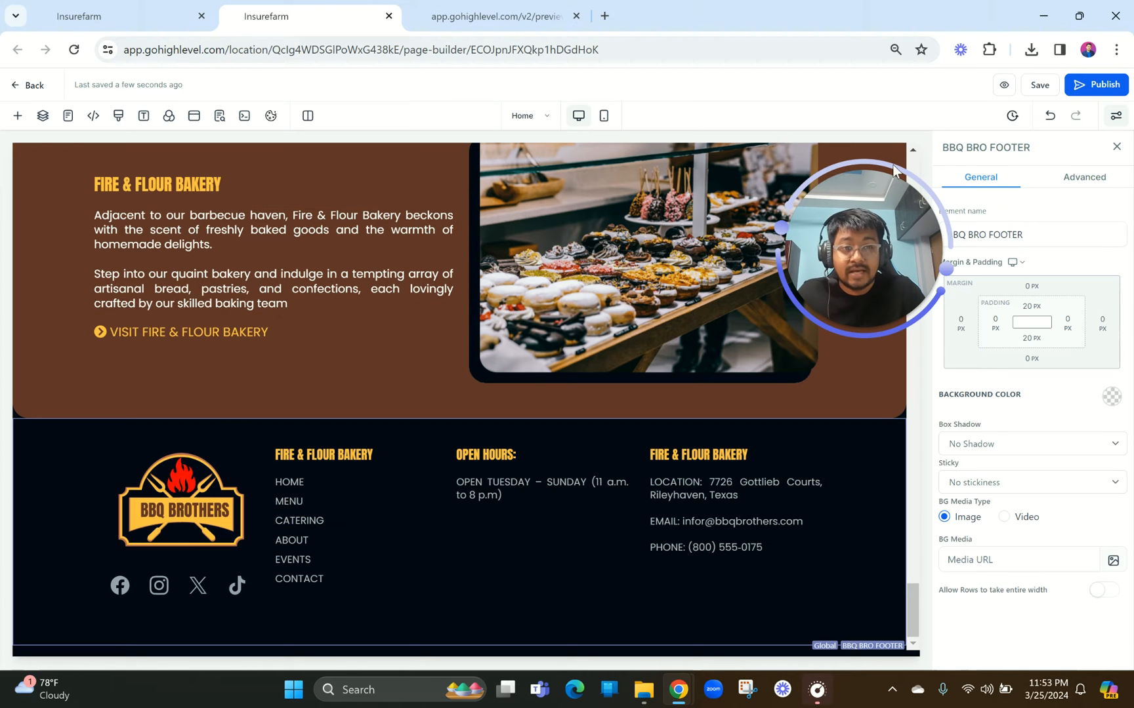
Preview the Home page down to its footer, and close the preview and builder tabs to return to the page list.
{"action": "left_click", "coordinate": [1002, 88]}
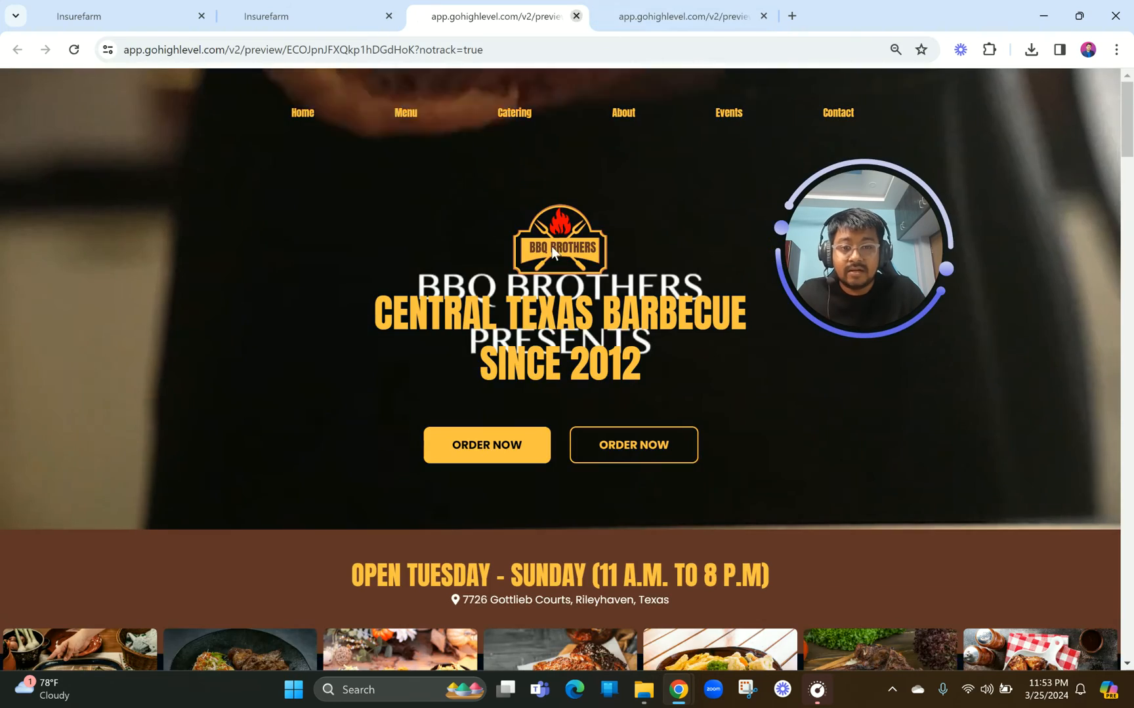
{"action": "scroll", "coordinate": [555, 331], "scroll_direction": "down", "scroll_amount": 20}
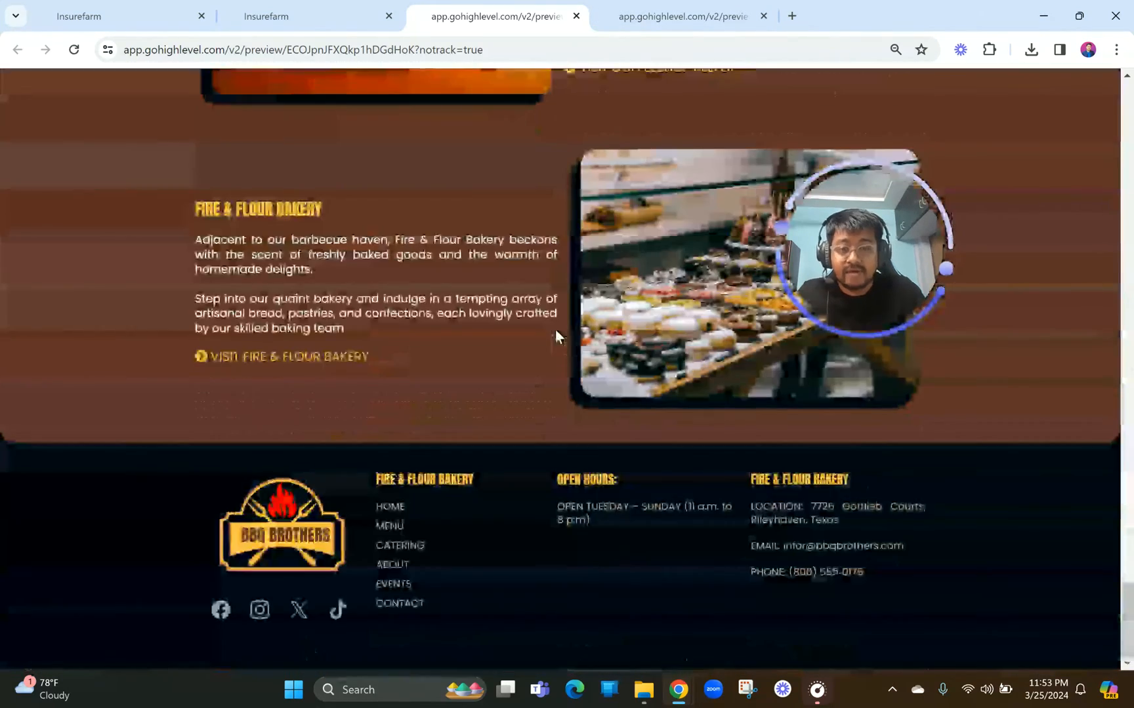
{"action": "left_click", "coordinate": [577, 16]}
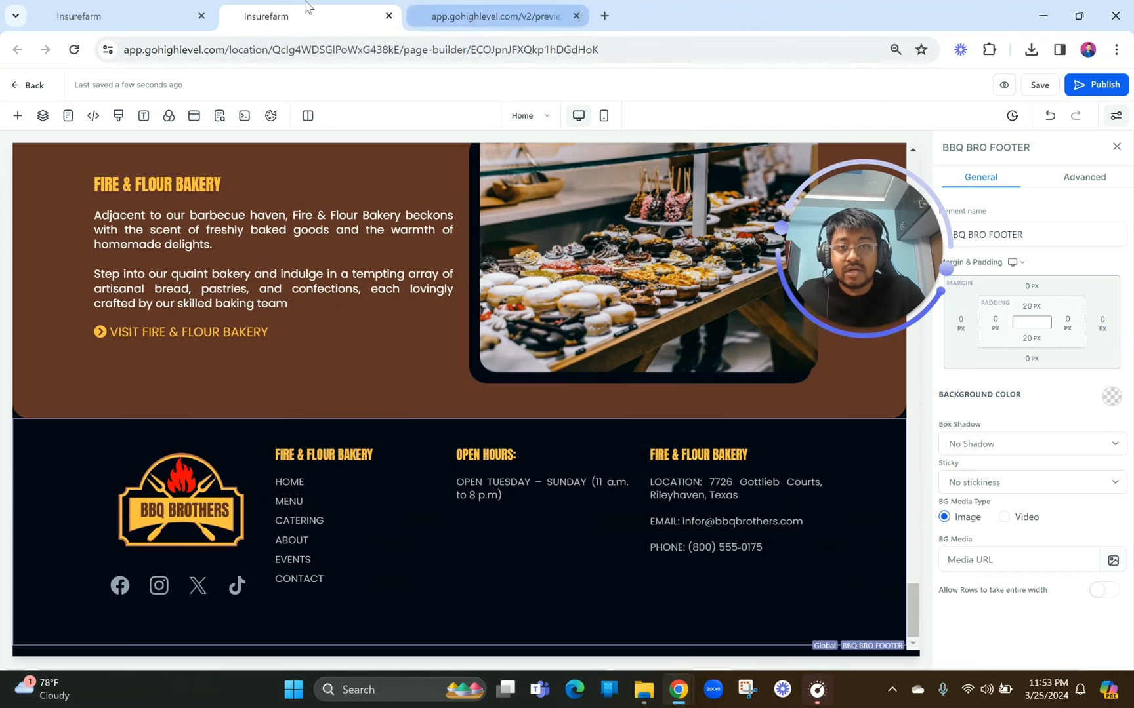
{"action": "left_click", "coordinate": [388, 17]}
{"action": "left_click", "coordinate": [149, 13]}
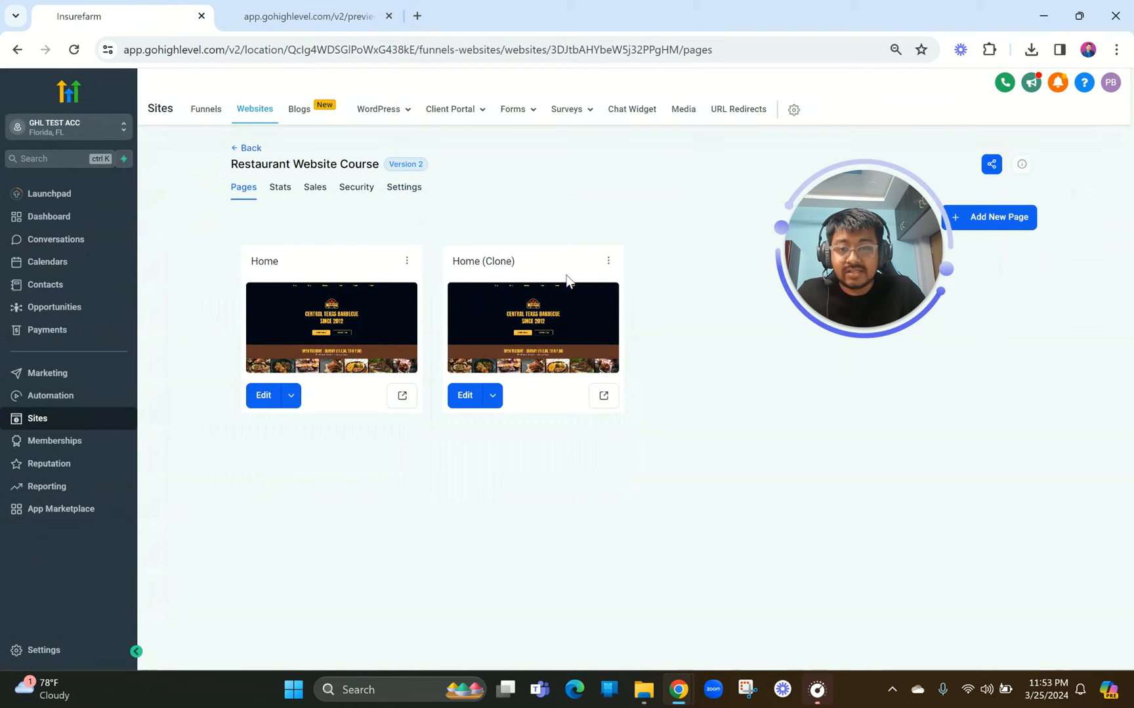
Rename the cloned Home page to Menu and set its path to /menu.
{"action": "left_click", "coordinate": [608, 263]}
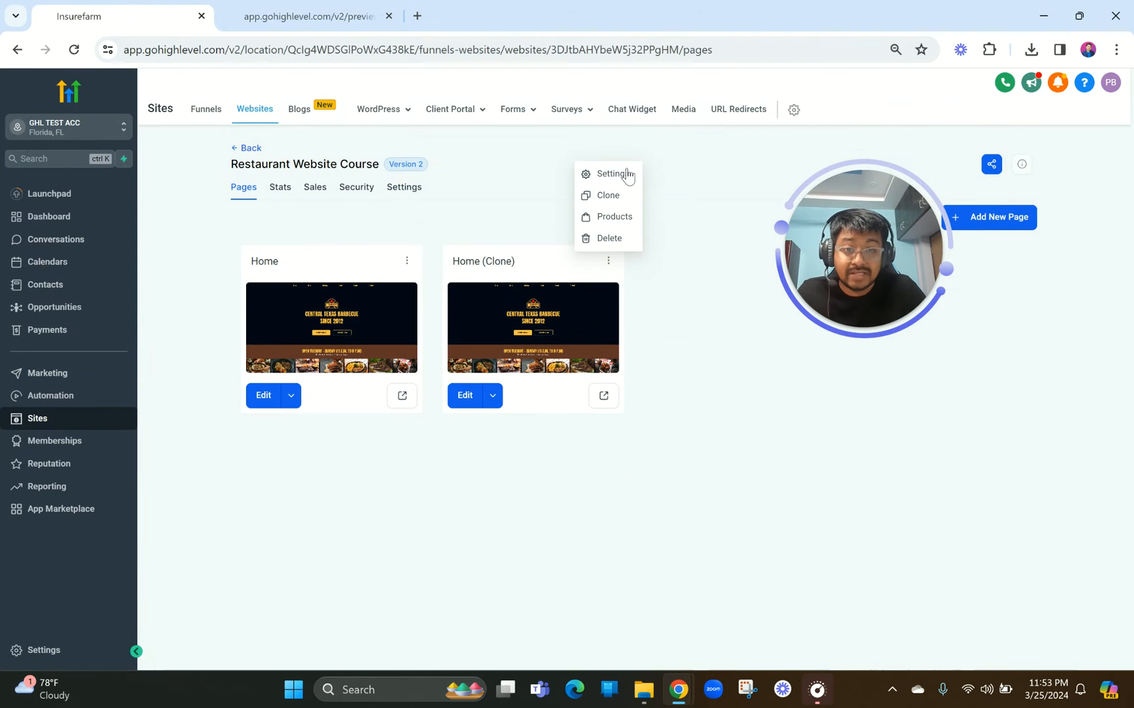
{"action": "left_click", "coordinate": [613, 174]}
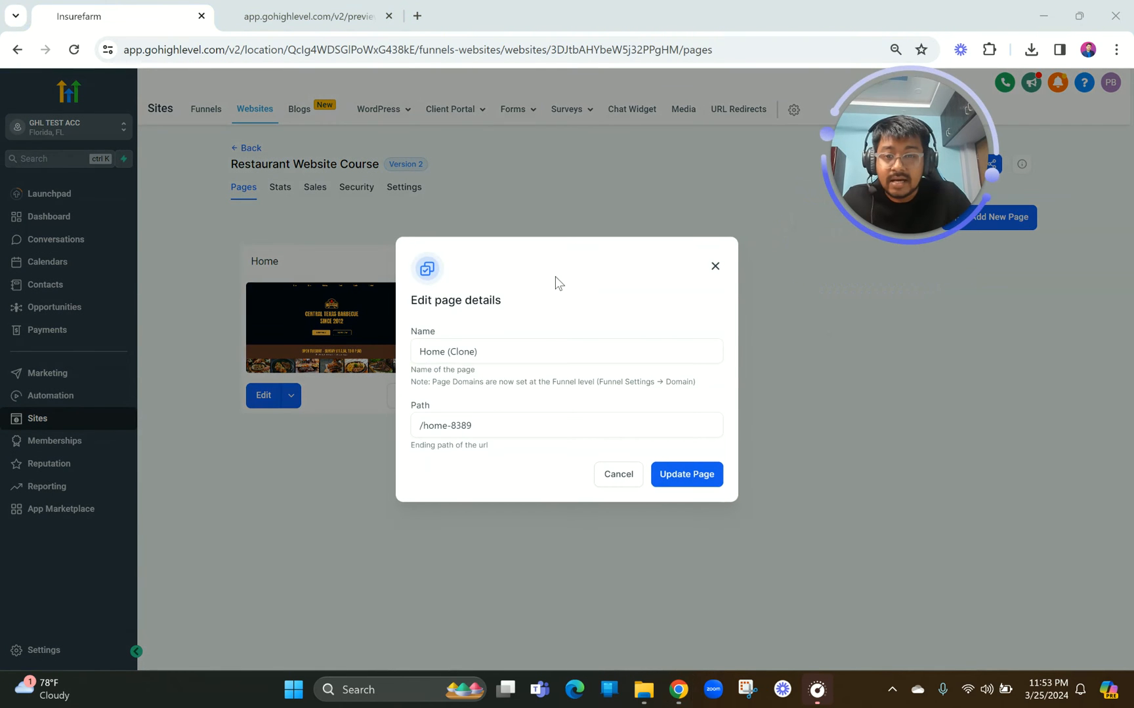
{"action": "left_click", "coordinate": [351, 14]}
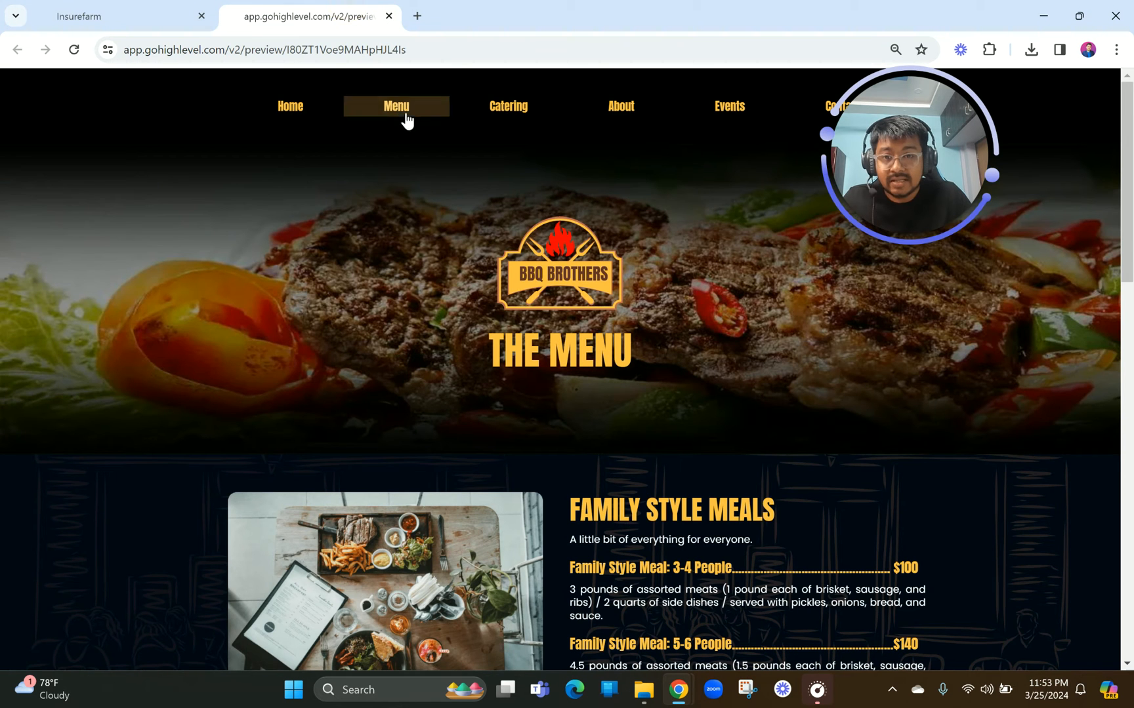
{"action": "left_click", "coordinate": [144, 13]}
{"action": "left_click_drag", "start_coordinate": [494, 348], "coordinate": [346, 353]}
{"action": "type", "text": "Menu"}
{"action": "left_click_drag", "start_coordinate": [473, 425], "coordinate": [423, 429]}
{"action": "type", "text": "menu"}
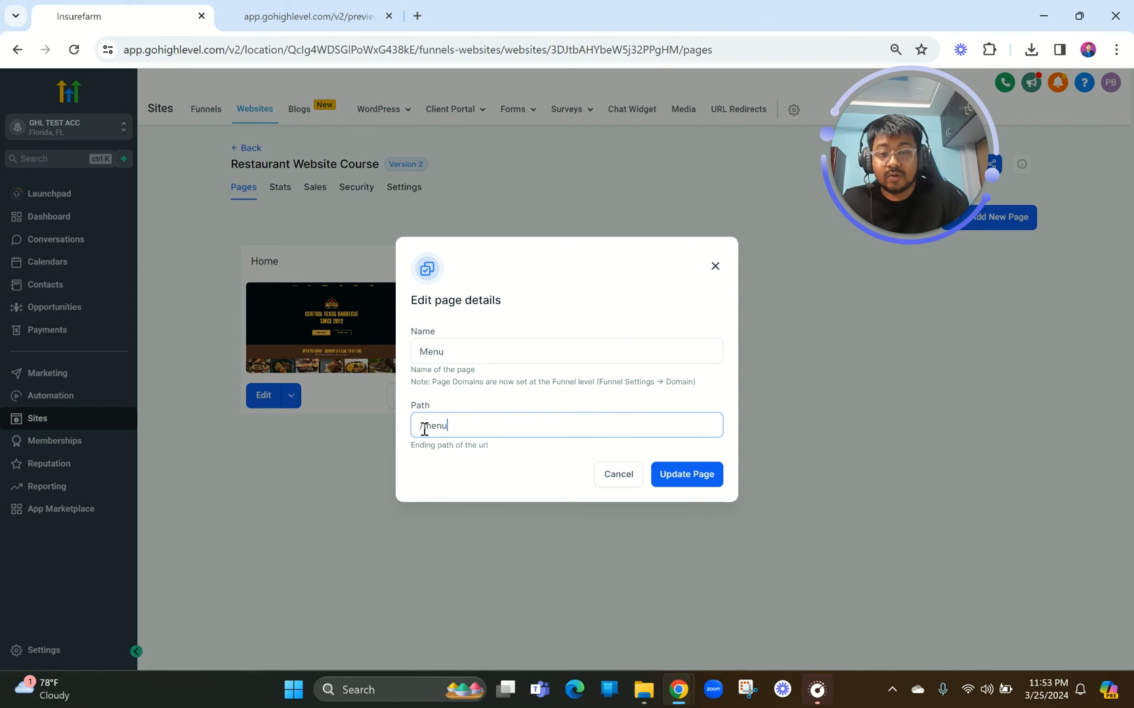
{"action": "left_click", "coordinate": [679, 469]}
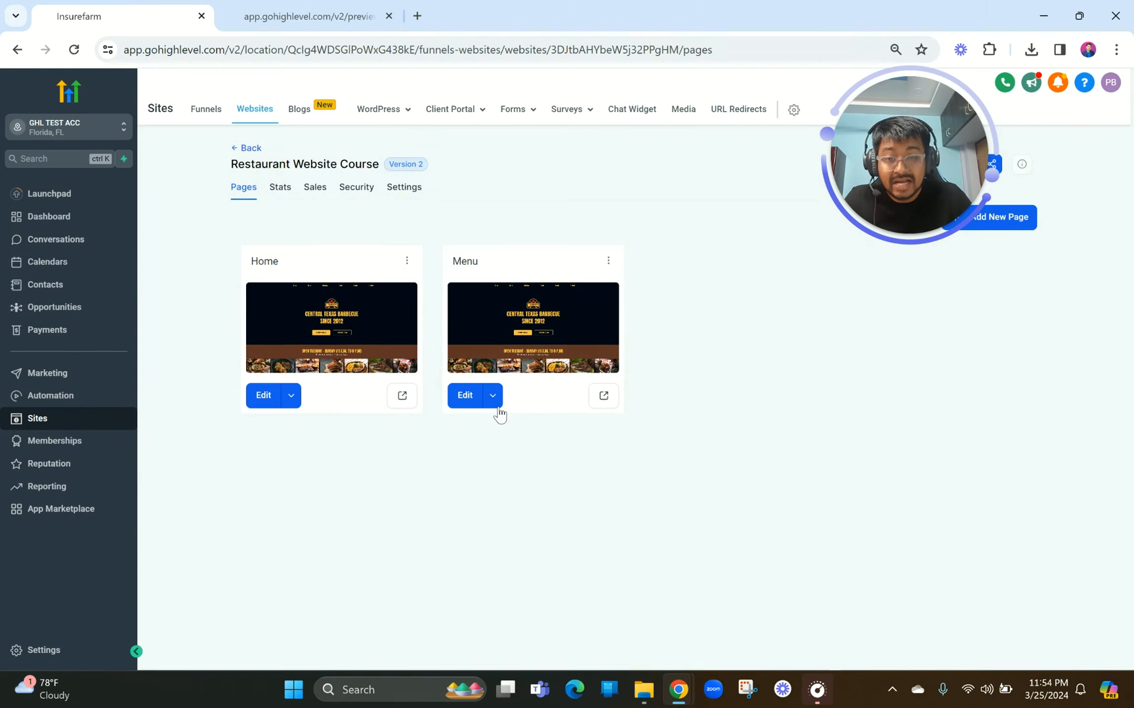
Open the Menu page in the page builder and place its browser tab after the reference menu preview.
{"action": "left_click", "coordinate": [492, 395]}
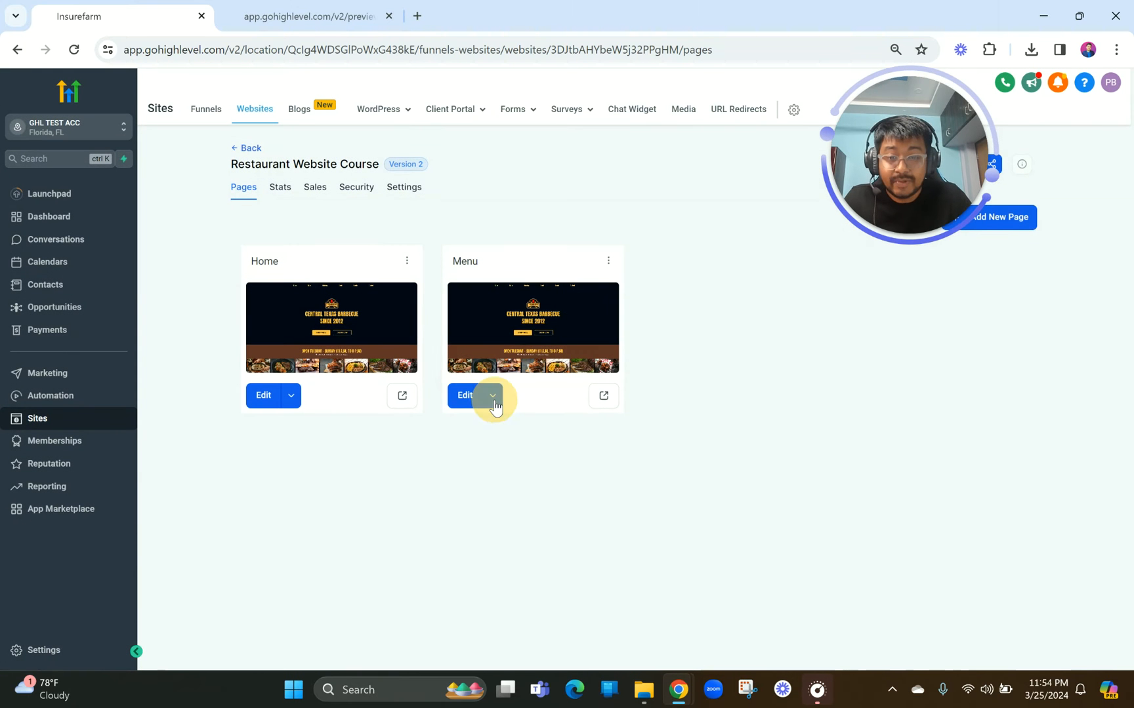
{"action": "left_click", "coordinate": [499, 369]}
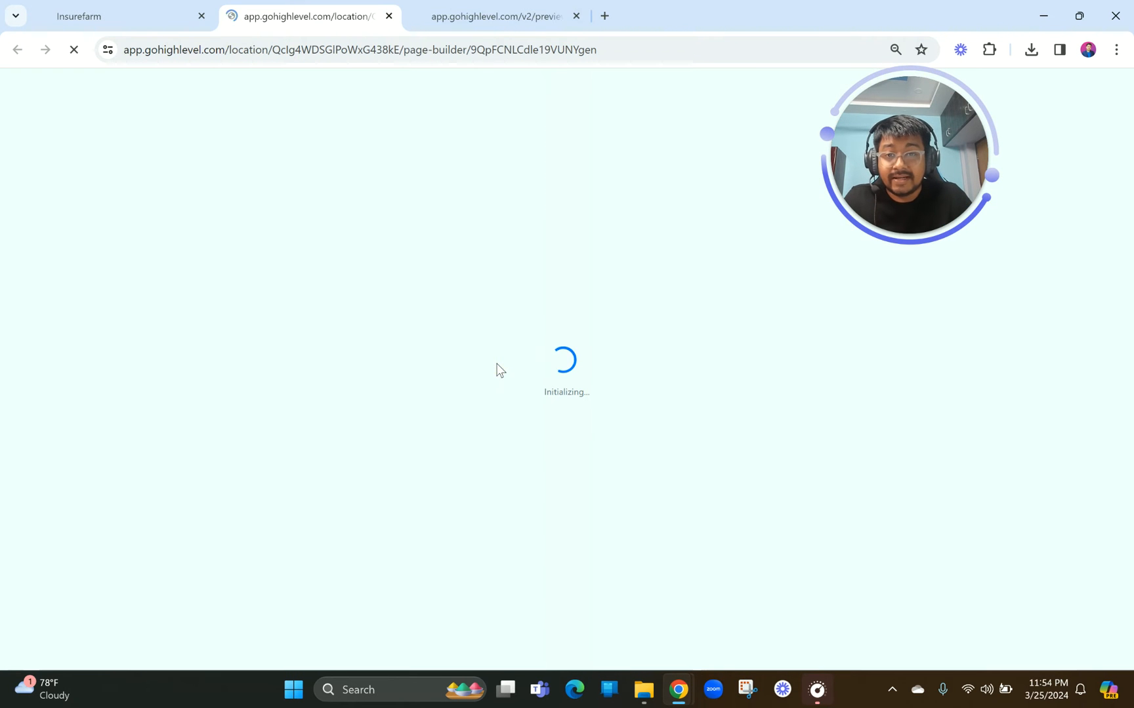
{"action": "left_click_drag", "start_coordinate": [316, 13], "coordinate": [489, 3]}
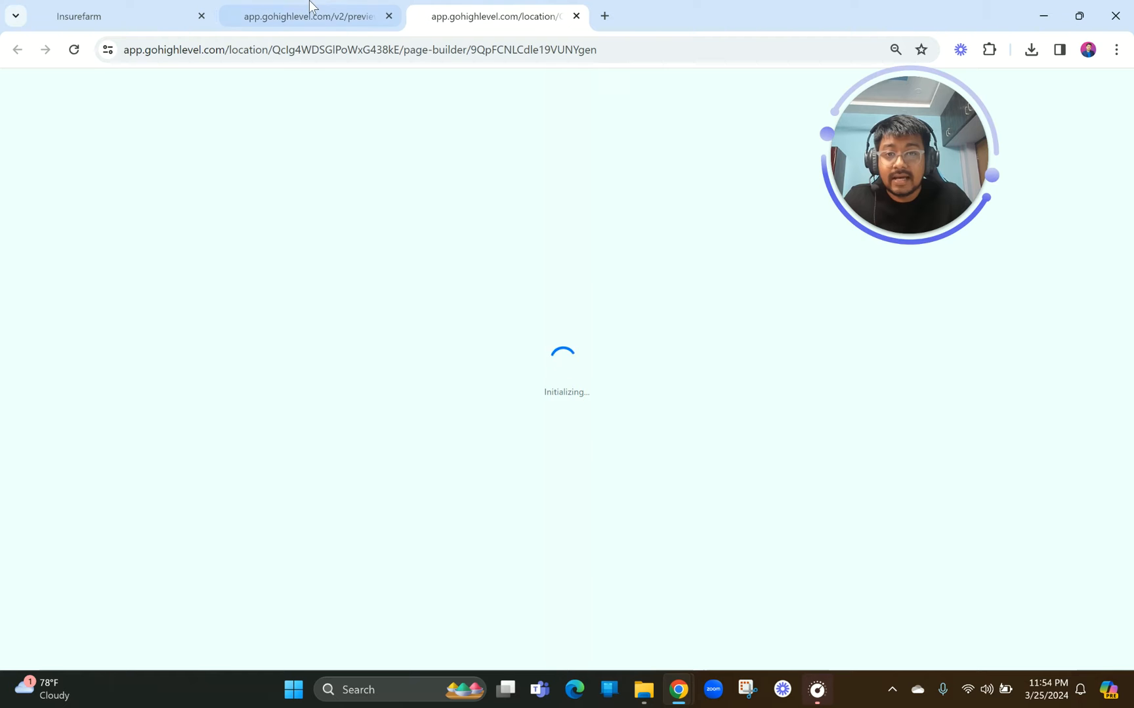
{"action": "left_click", "coordinate": [308, 13]}
{"action": "left_click", "coordinate": [493, 7]}
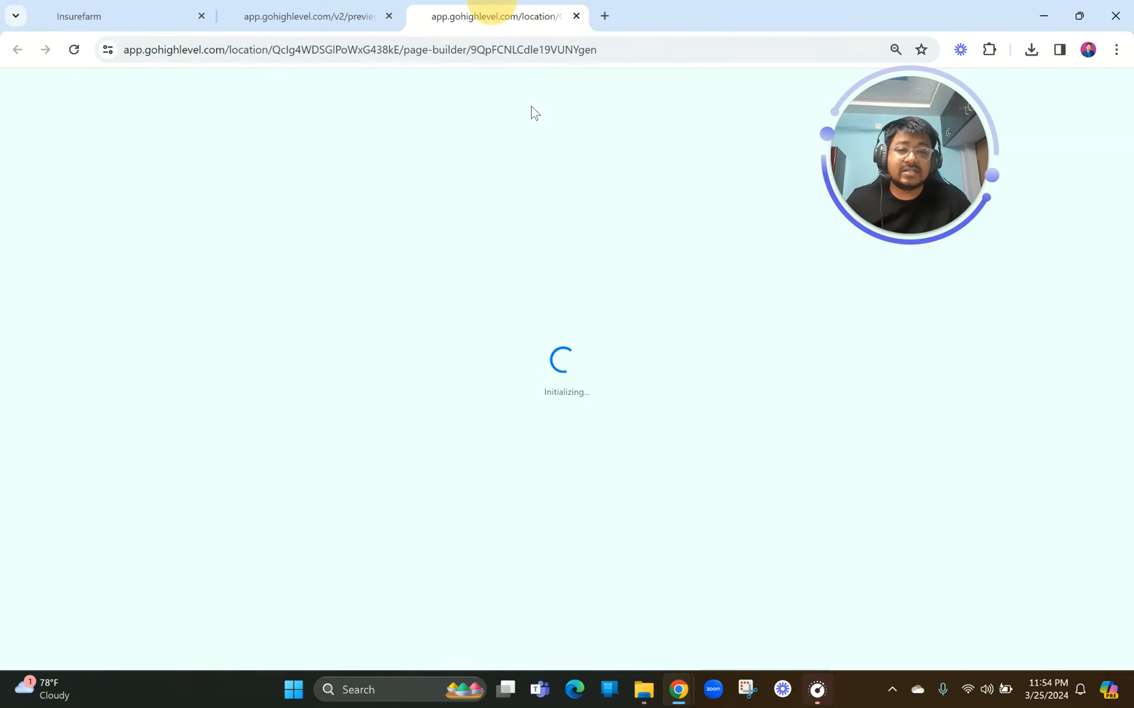
Examine the reference menu page preview from its navigation and header to the meal sections, and return to the builder.
{"action": "left_click", "coordinate": [322, 7]}
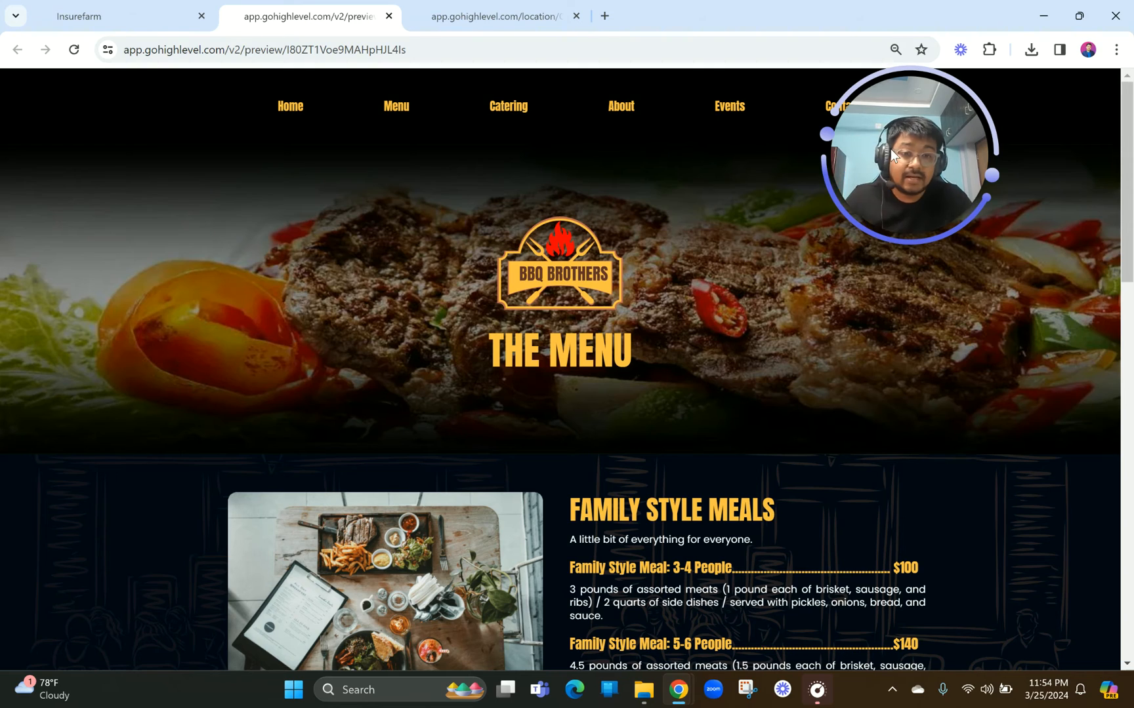
{"action": "left_click_drag", "start_coordinate": [890, 149], "coordinate": [1029, 193]}
{"action": "scroll", "coordinate": [572, 371], "scroll_direction": "down", "scroll_amount": 12}
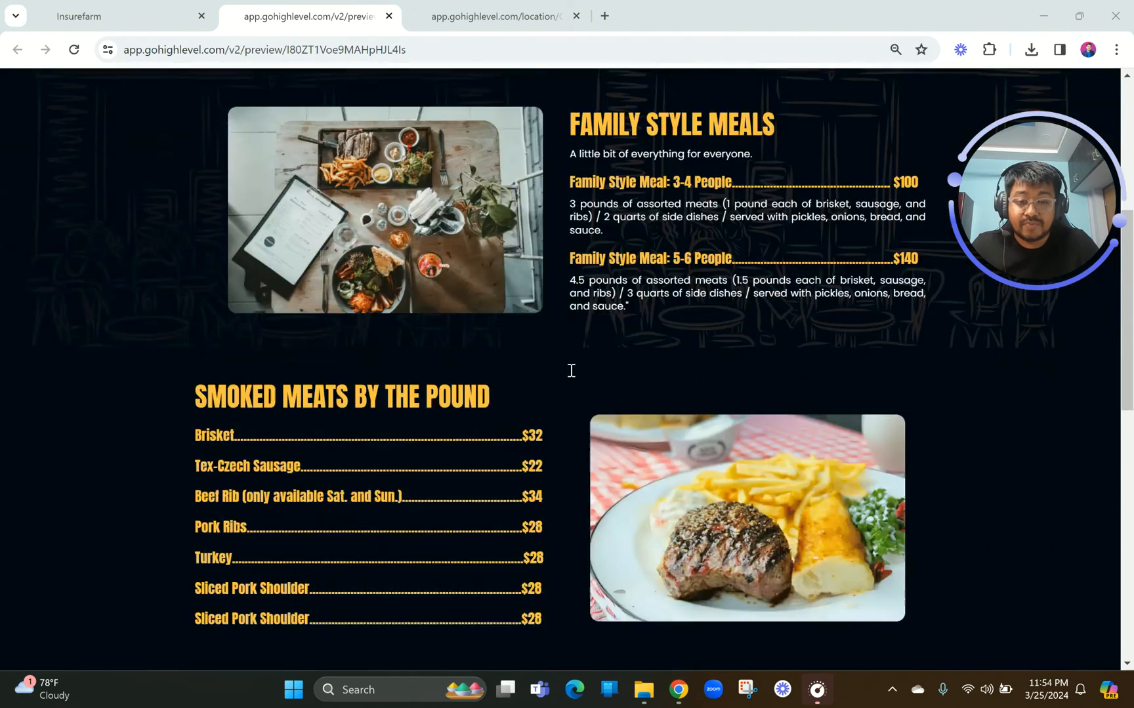
{"action": "scroll", "coordinate": [571, 370], "scroll_direction": "up", "scroll_amount": 12}
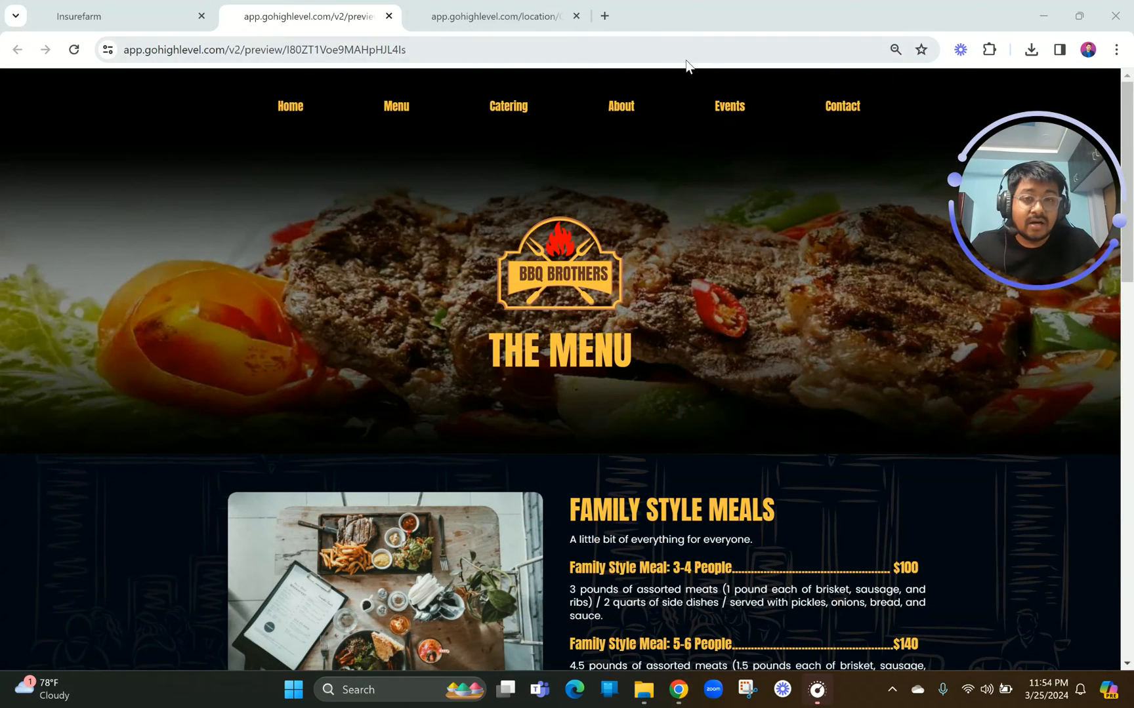
{"action": "left_click", "coordinate": [506, 4]}
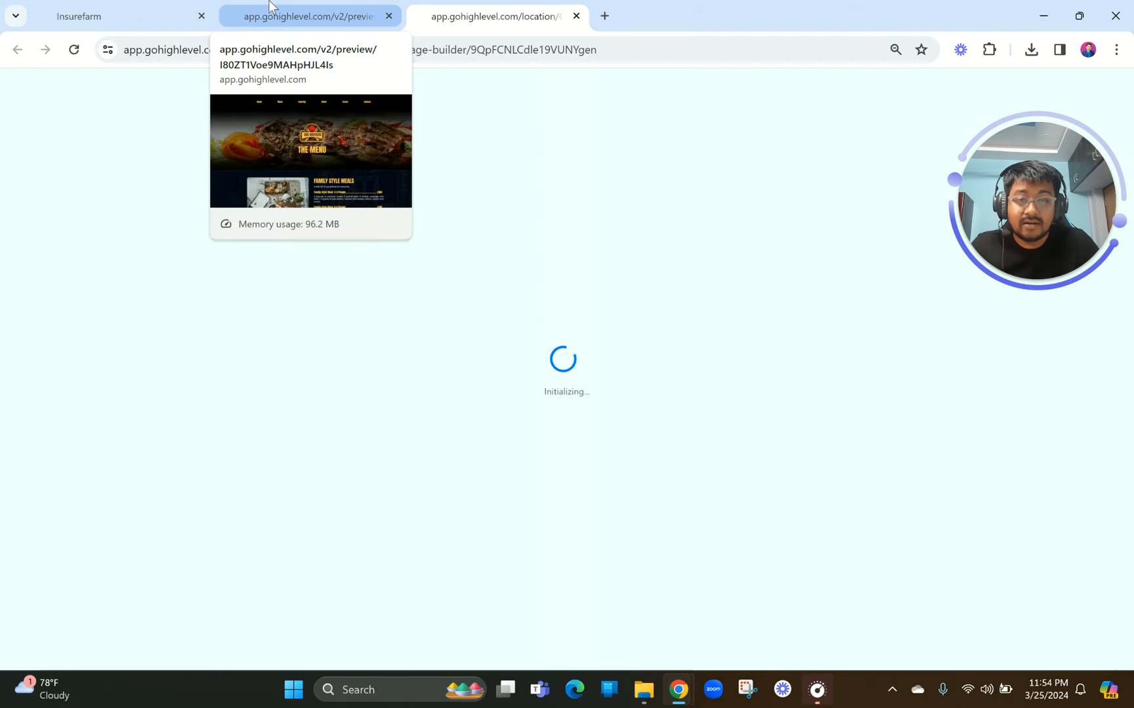
{"action": "mouse_move", "coordinate": [1013, 225]}
{"action": "left_click_drag", "start_coordinate": [1012, 225], "coordinate": [1013, 295]}
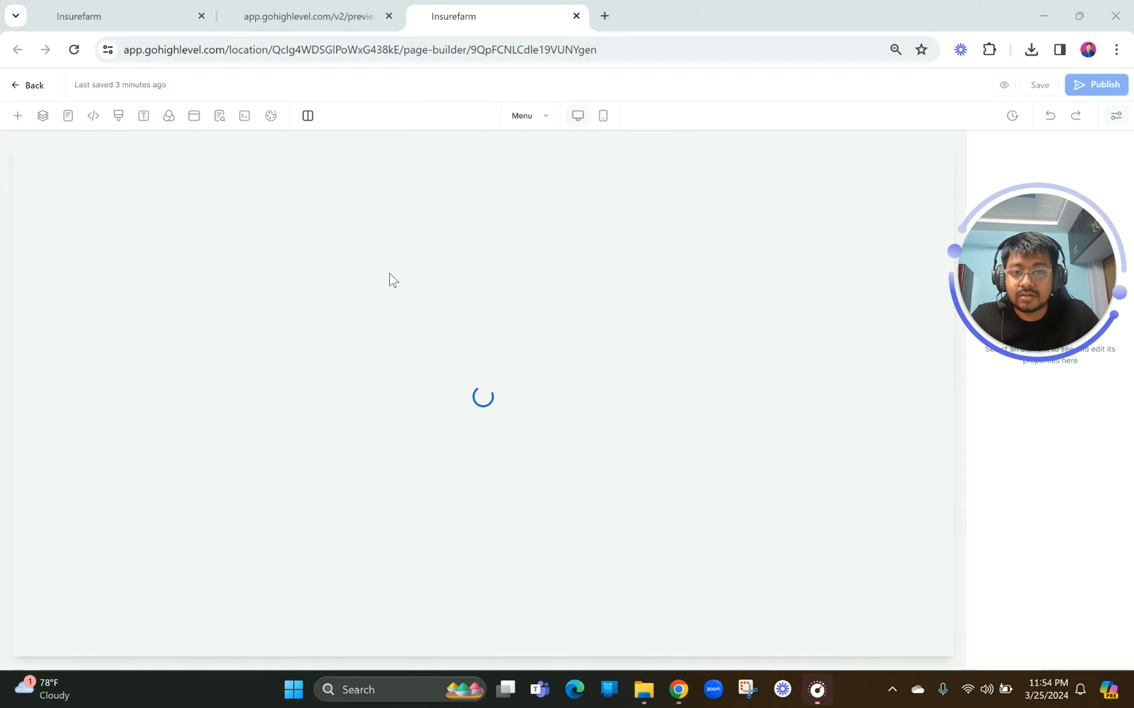
{"action": "left_click", "coordinate": [545, 116]}
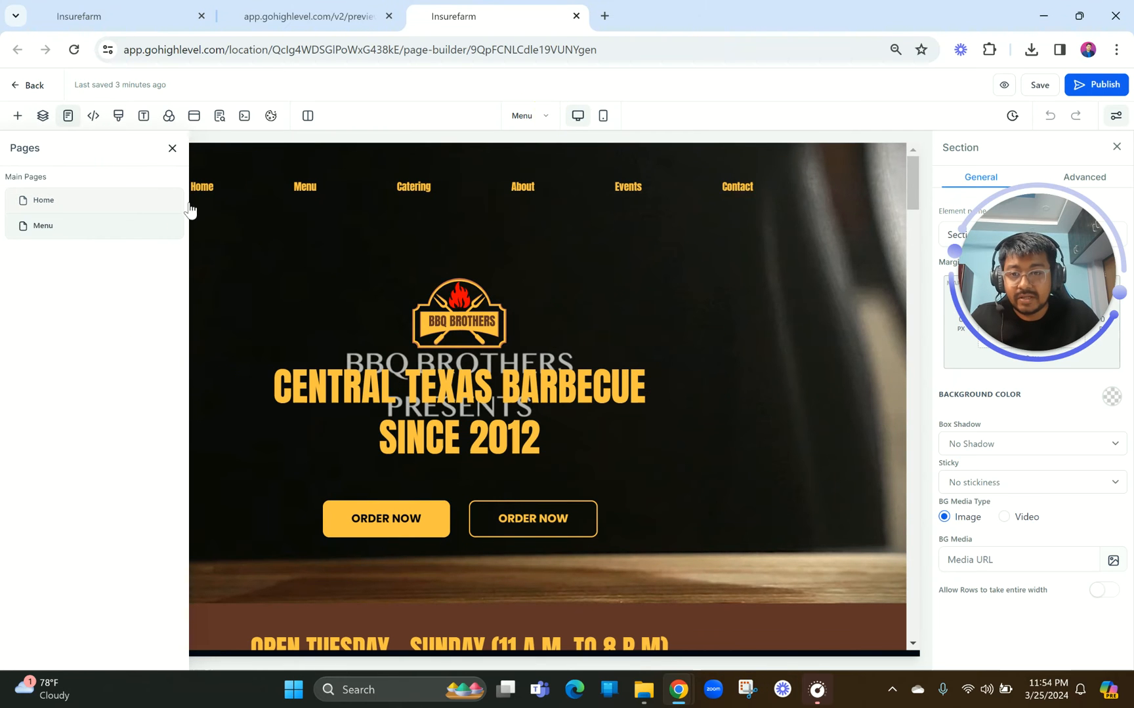
{"action": "left_click", "coordinate": [342, 278]}
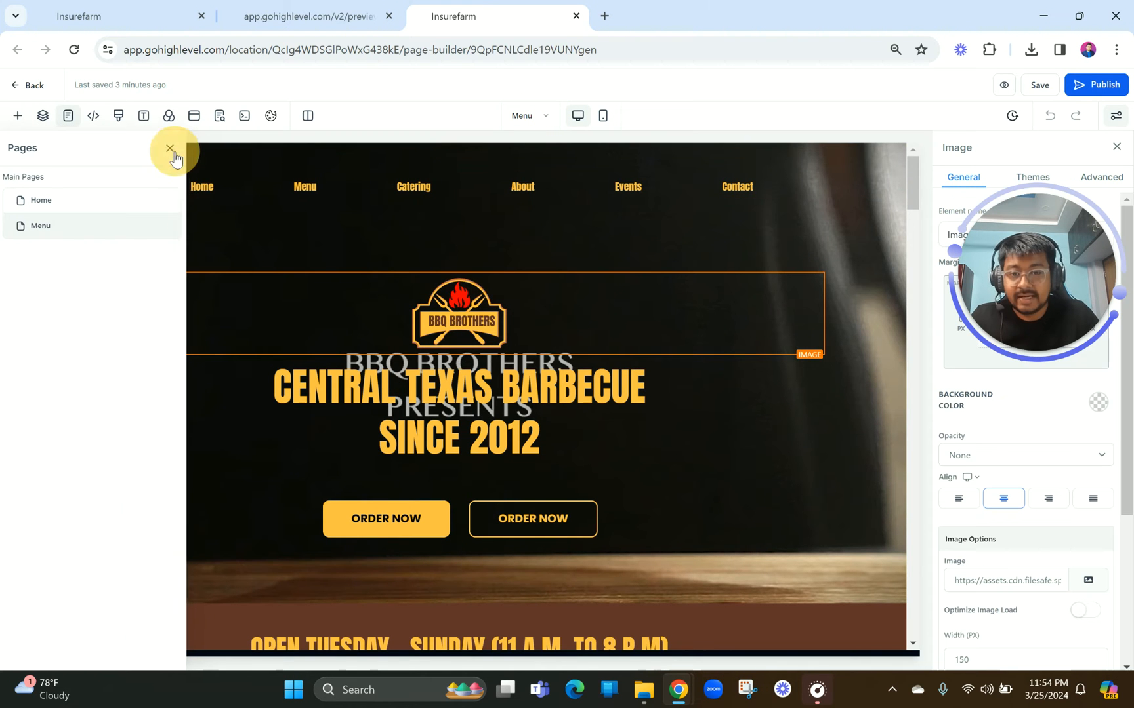
{"action": "left_click", "coordinate": [172, 148]}
{"action": "scroll", "coordinate": [557, 404], "scroll_direction": "down", "scroll_amount": 2}
{"action": "scroll", "coordinate": [552, 291], "scroll_direction": "up", "scroll_amount": 2}
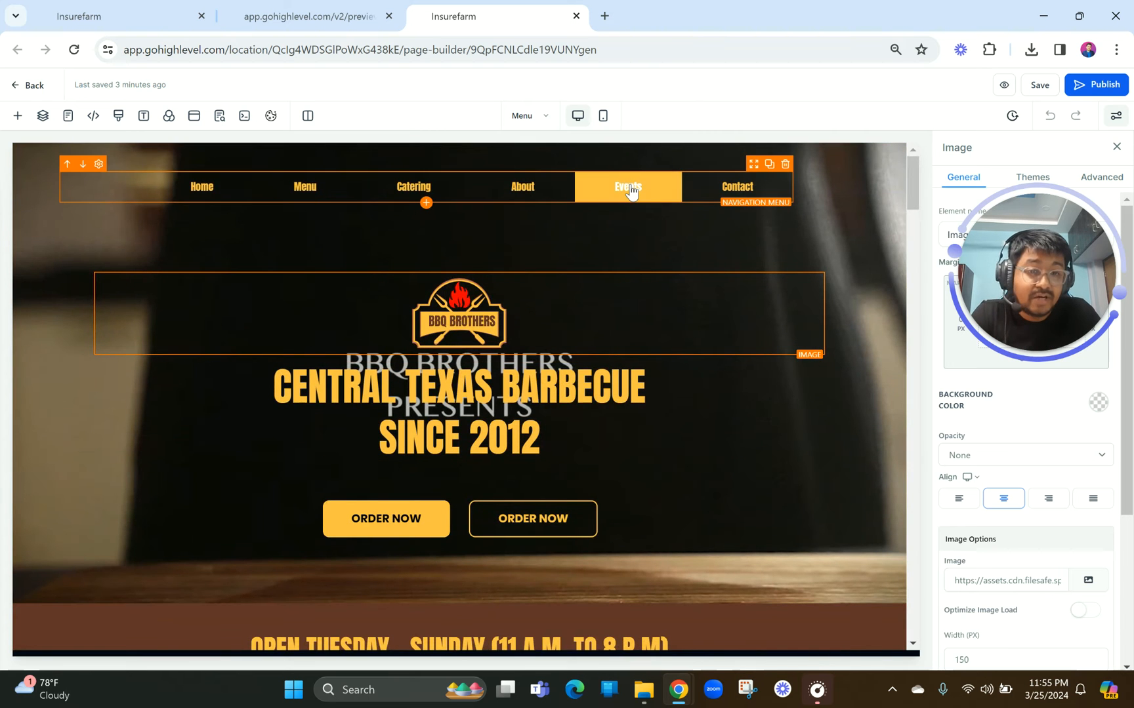
Duplicate the hero section that contains the navigation menu.
{"action": "left_click", "coordinate": [582, 152]}
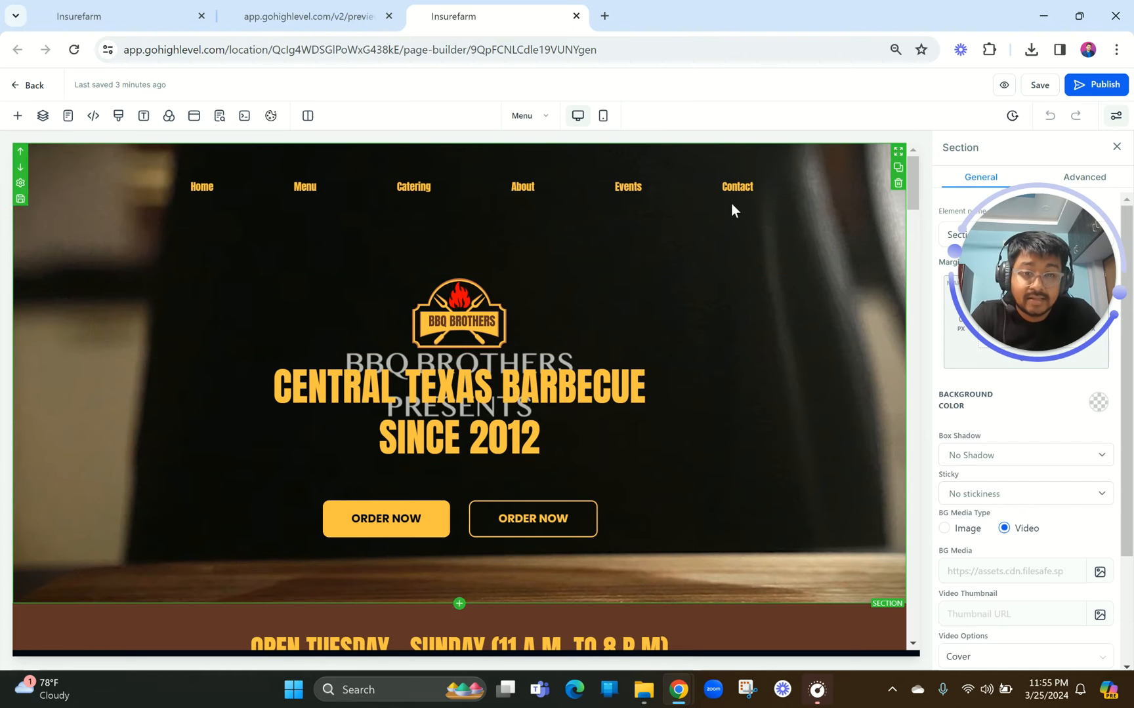
{"action": "left_click", "coordinate": [845, 180]}
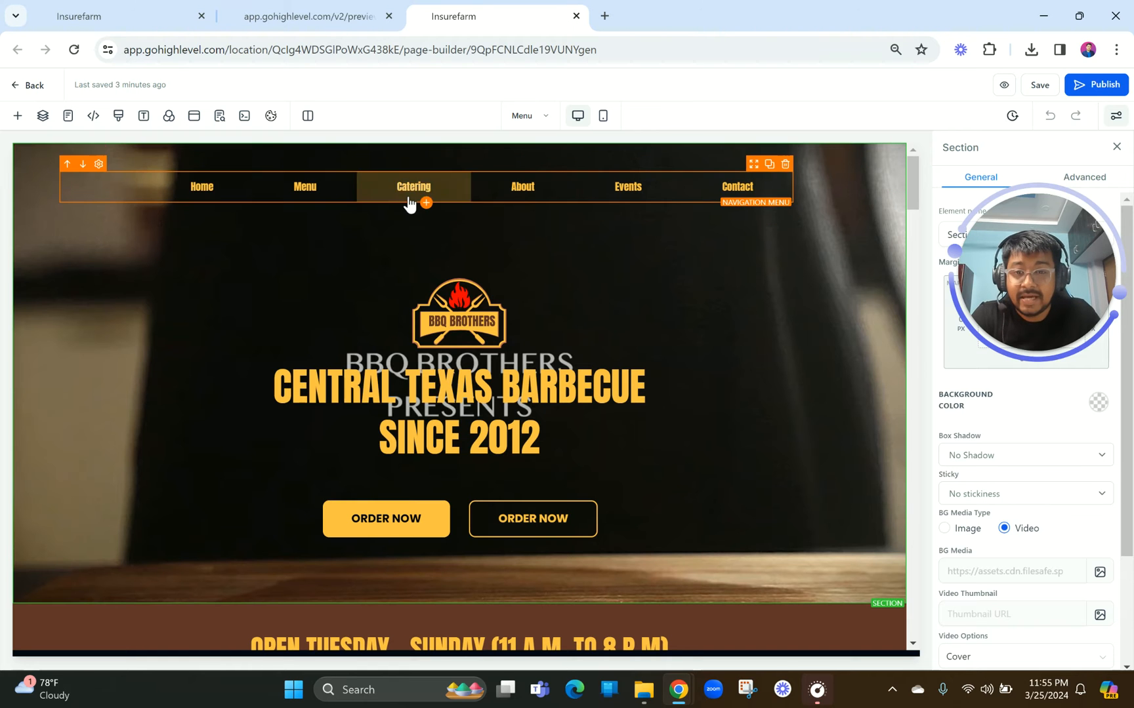
{"action": "left_click", "coordinate": [469, 164]}
{"action": "left_click", "coordinate": [467, 192]}
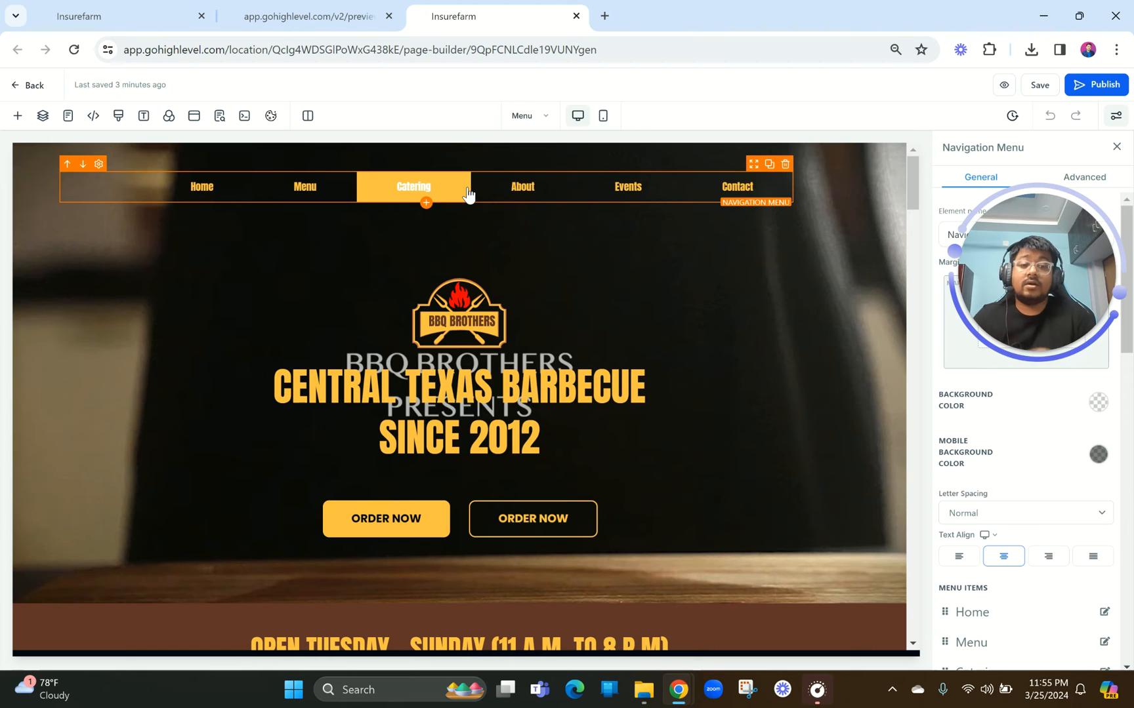
{"action": "scroll", "coordinate": [540, 286], "scroll_direction": "down", "scroll_amount": 5}
{"action": "scroll", "coordinate": [540, 285], "scroll_direction": "up", "scroll_amount": 5}
{"action": "scroll", "coordinate": [541, 285], "scroll_direction": "down", "scroll_amount": 6}
{"action": "scroll", "coordinate": [540, 285], "scroll_direction": "up", "scroll_amount": 6}
{"action": "left_click", "coordinate": [894, 169]}
Delete the logo and headline row and the order button row from the upper hero copy, keeping the navigation menu.
{"action": "scroll", "coordinate": [605, 377], "scroll_direction": "down", "scroll_amount": 3}
{"action": "scroll", "coordinate": [606, 376], "scroll_direction": "down", "scroll_amount": 5}
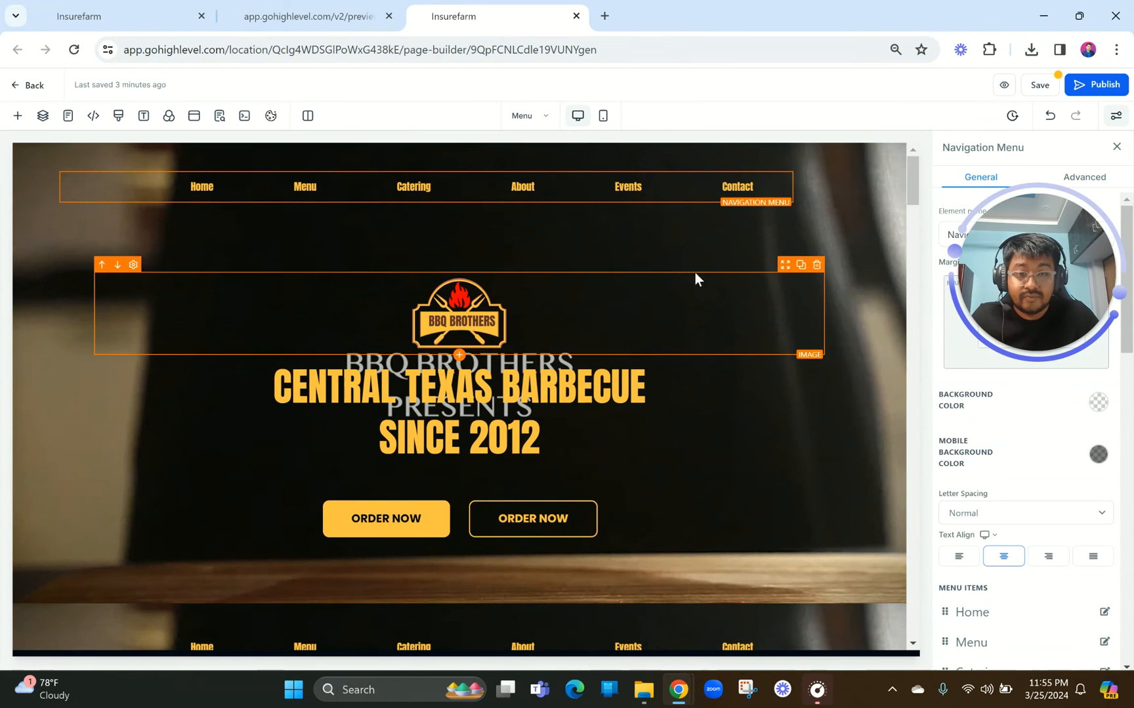
{"action": "left_click", "coordinate": [819, 250]}
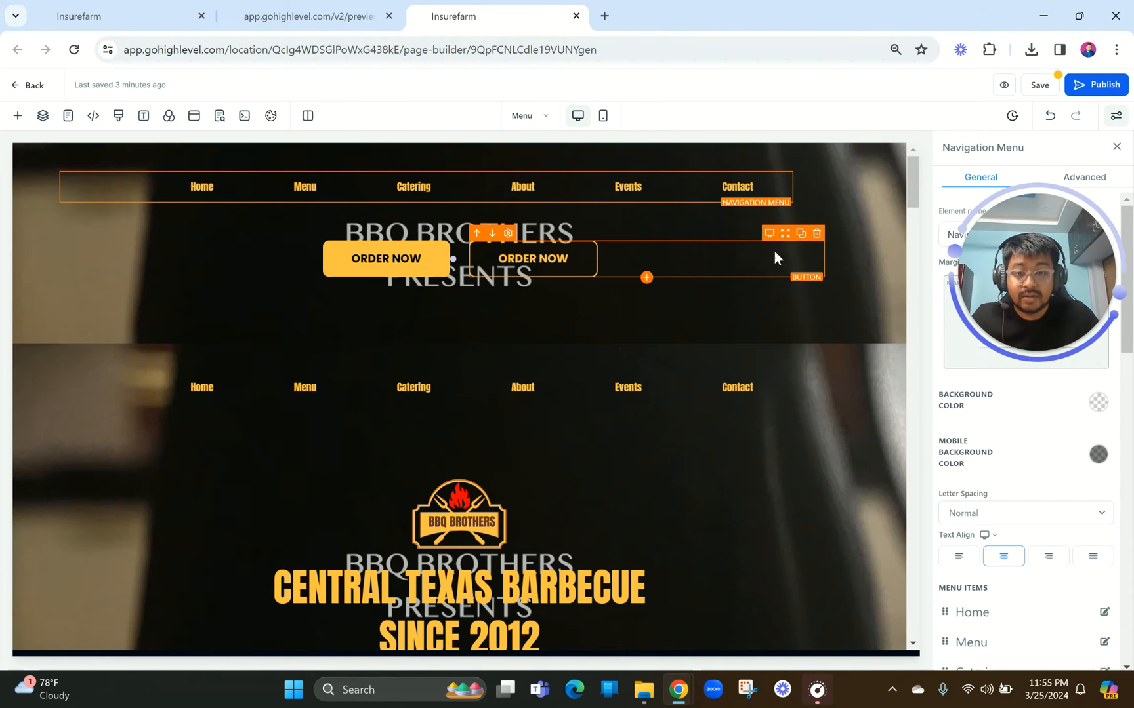
{"action": "left_click", "coordinate": [818, 220]}
Set the upper navigation section's background media type to Image and its background color to black, and compare it with the reference preview.
{"action": "left_click", "coordinate": [858, 190]}
{"action": "left_click_drag", "start_coordinate": [1033, 289], "coordinate": [92, 547]}
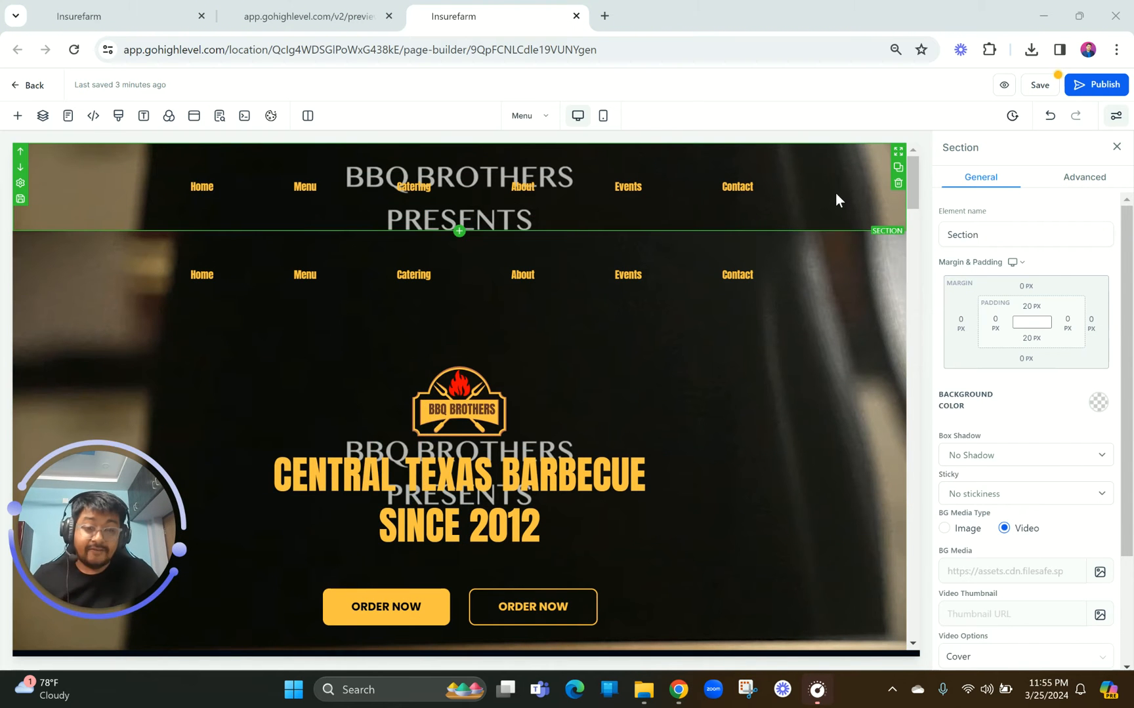
{"action": "scroll", "coordinate": [1038, 419], "scroll_direction": "down", "scroll_amount": 2}
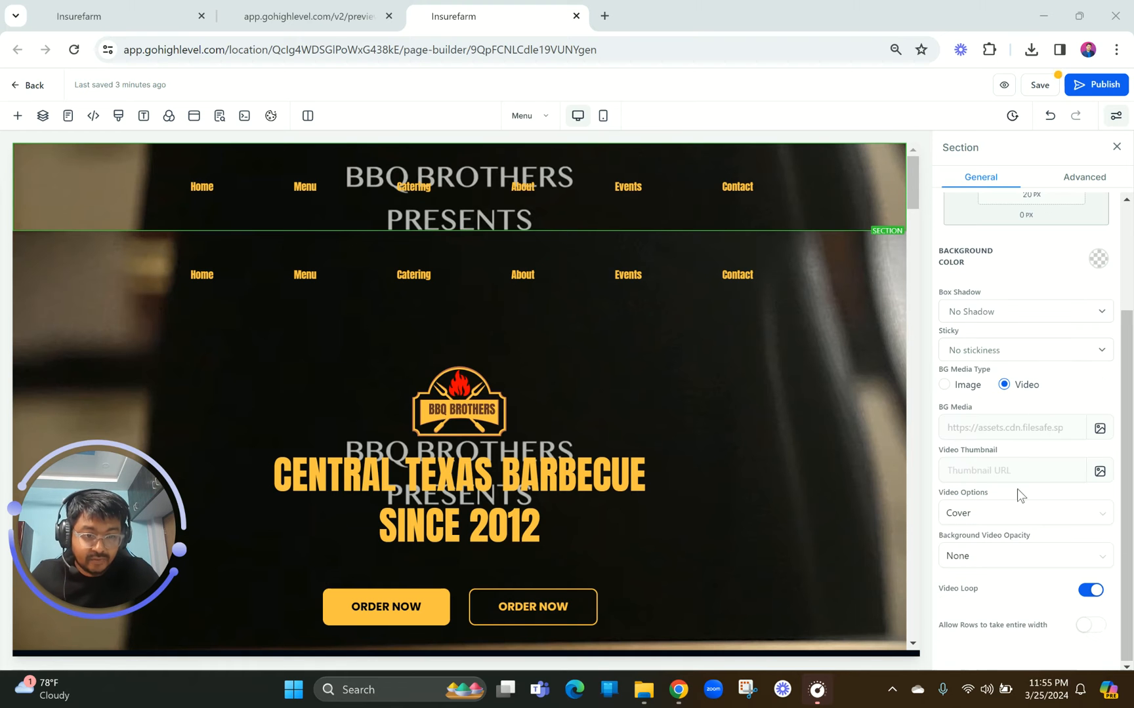
{"action": "left_click", "coordinate": [945, 385]}
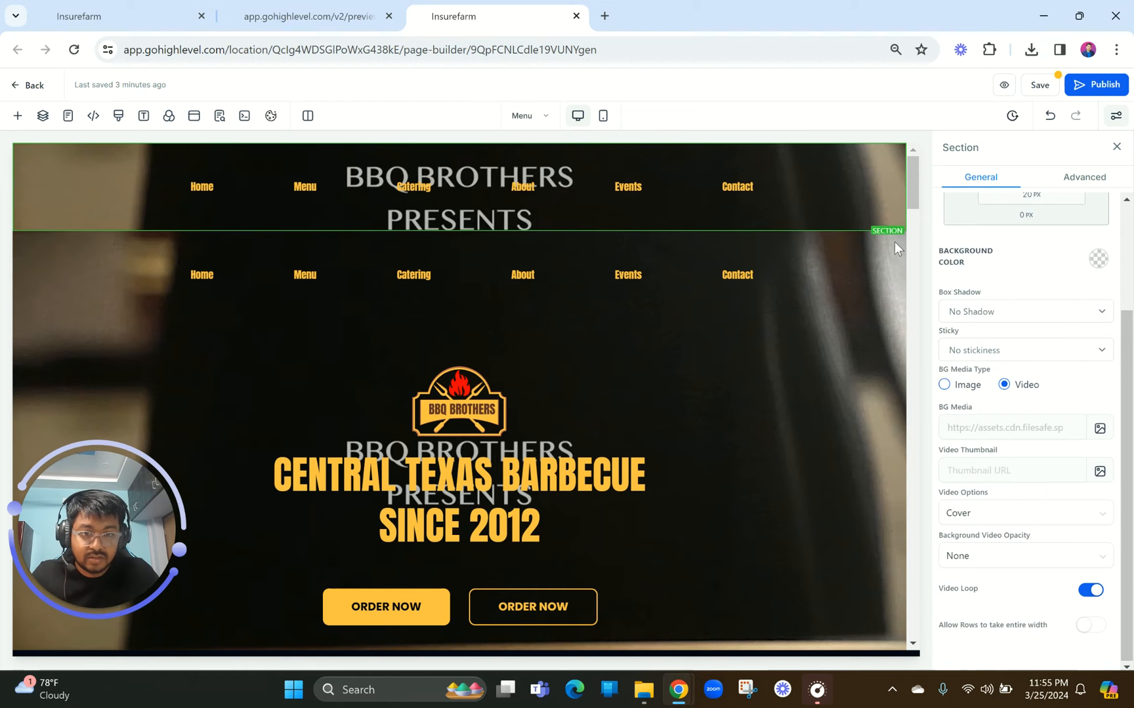
{"action": "left_click", "coordinate": [831, 187]}
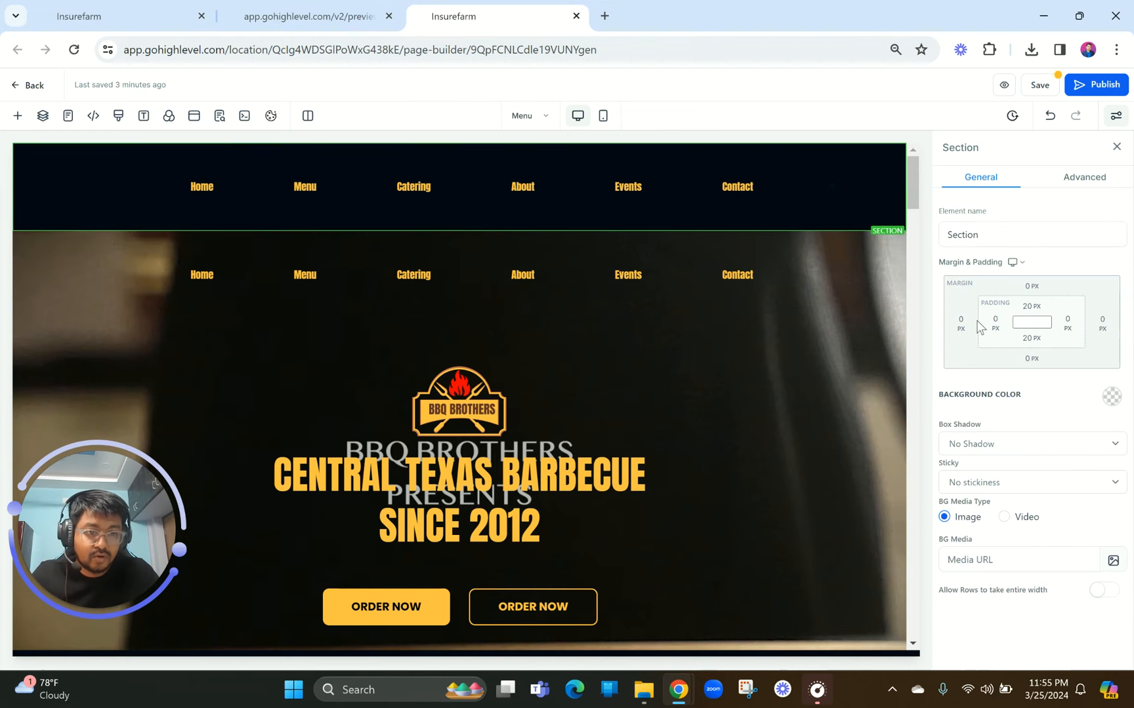
{"action": "left_click", "coordinate": [1050, 438]}
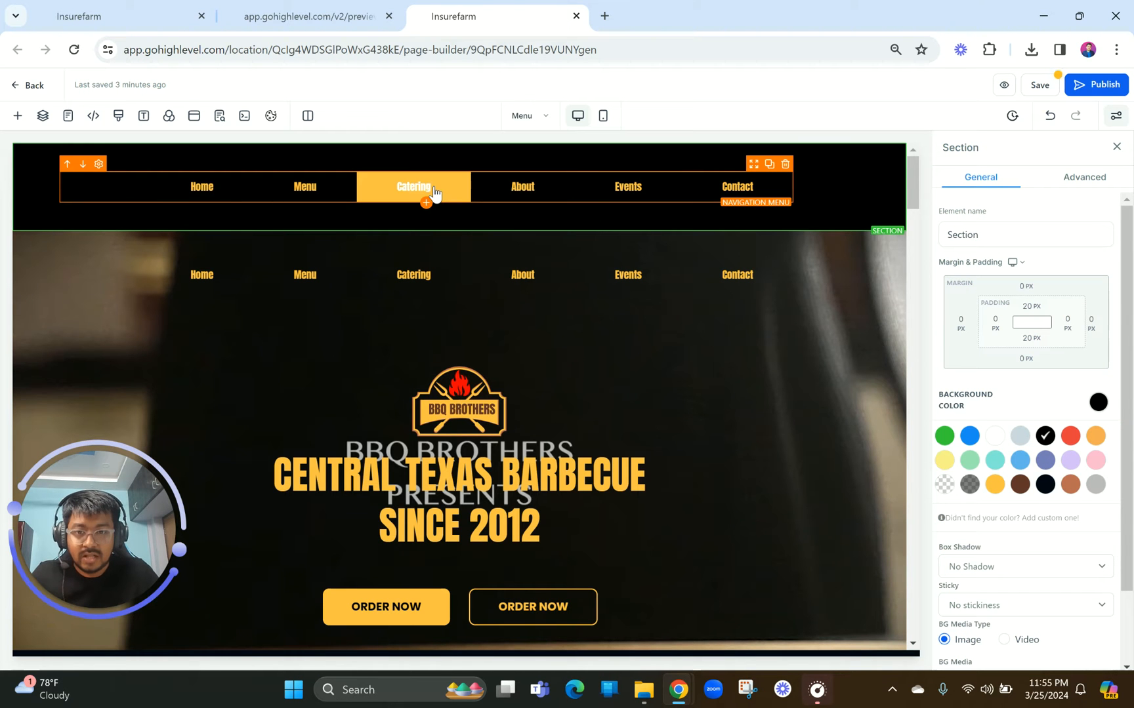
{"action": "left_click", "coordinate": [292, 7]}
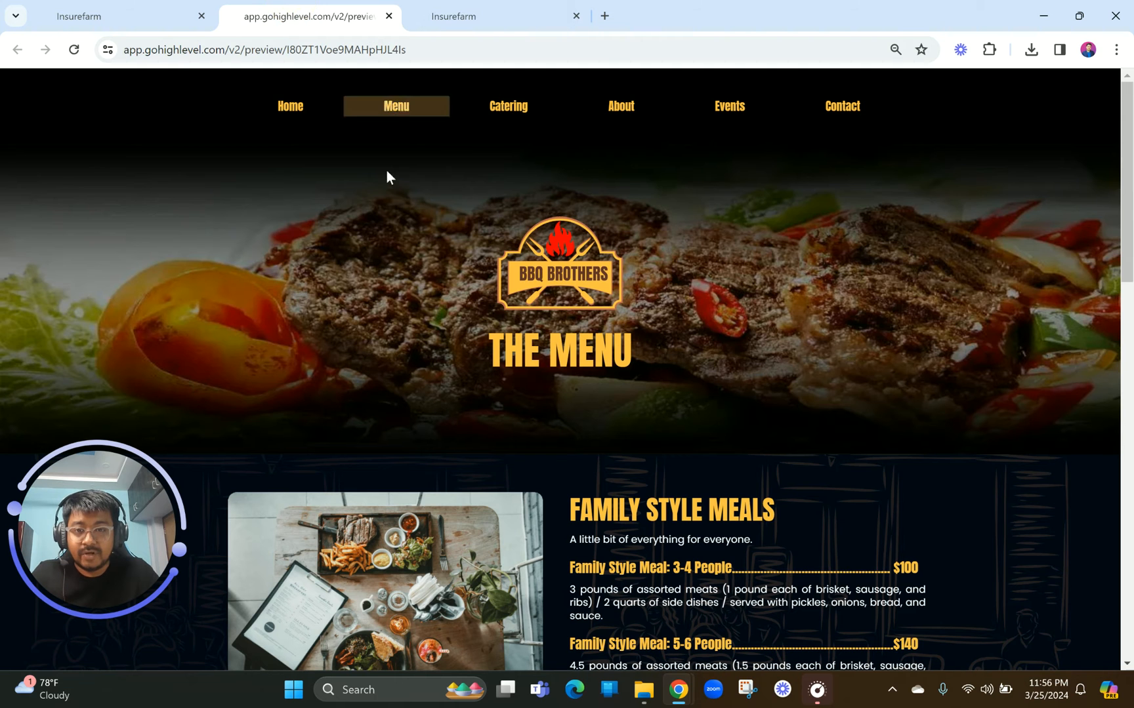
{"action": "left_click", "coordinate": [480, 9]}
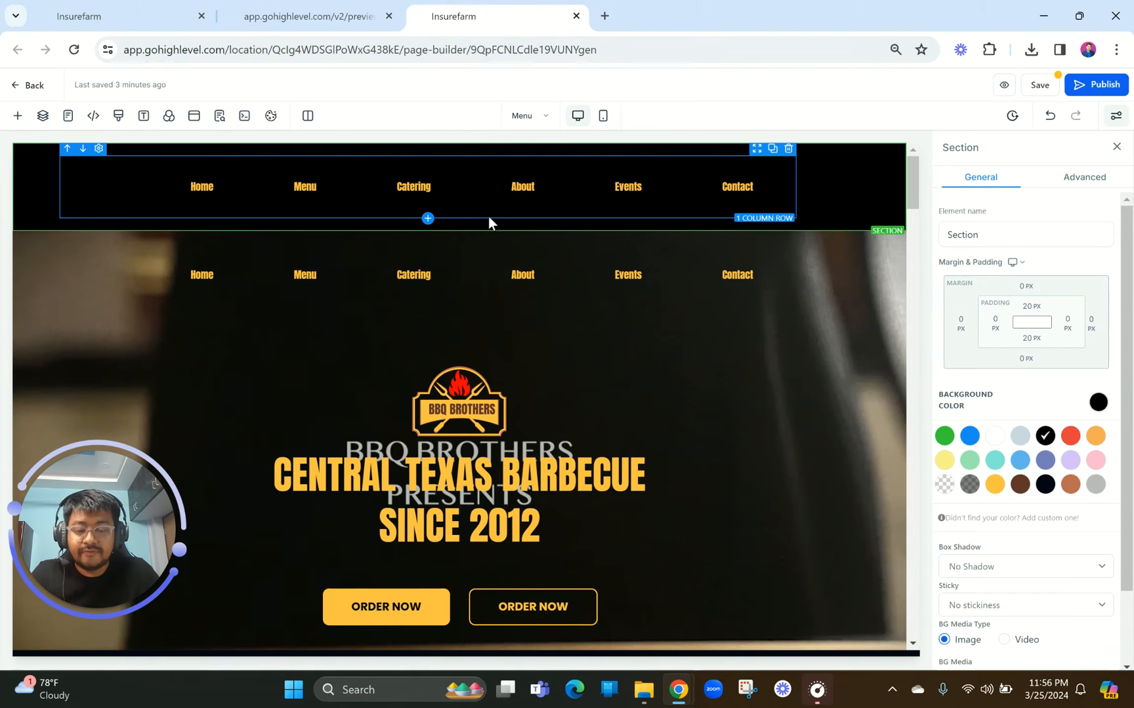
Delete the leftover two-column button row from the upper navigation section in mobile view, and return to desktop view.
{"action": "left_click", "coordinate": [603, 115]}
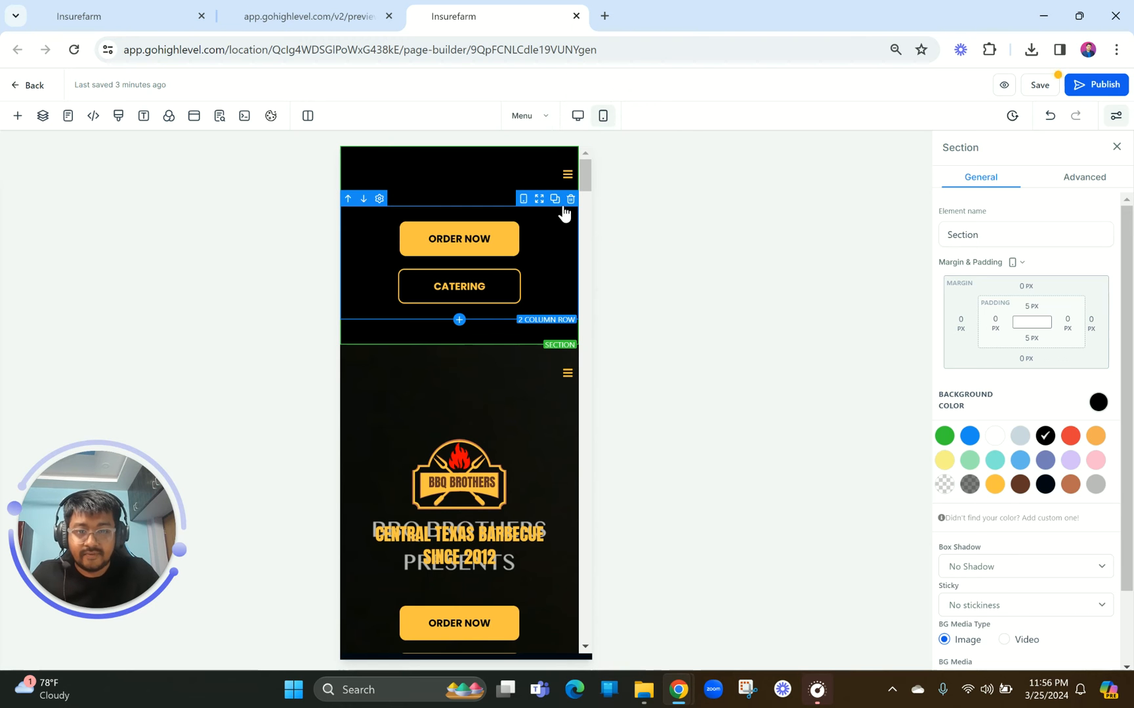
{"action": "left_click", "coordinate": [568, 198]}
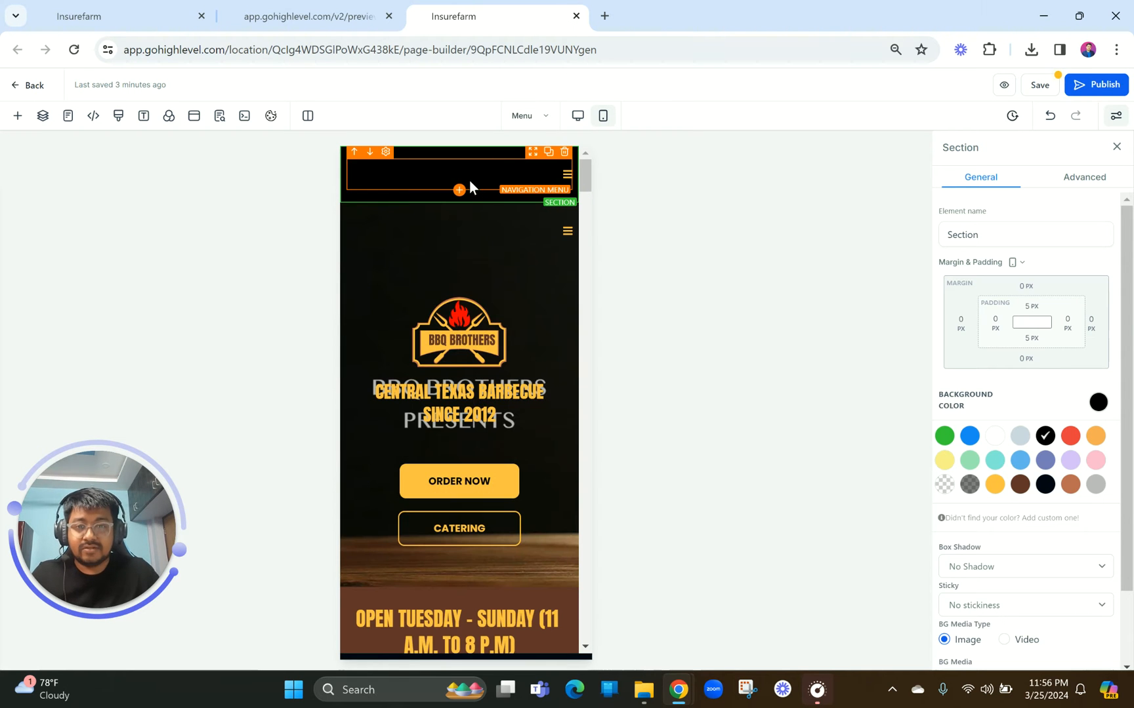
{"action": "left_click", "coordinate": [577, 116]}
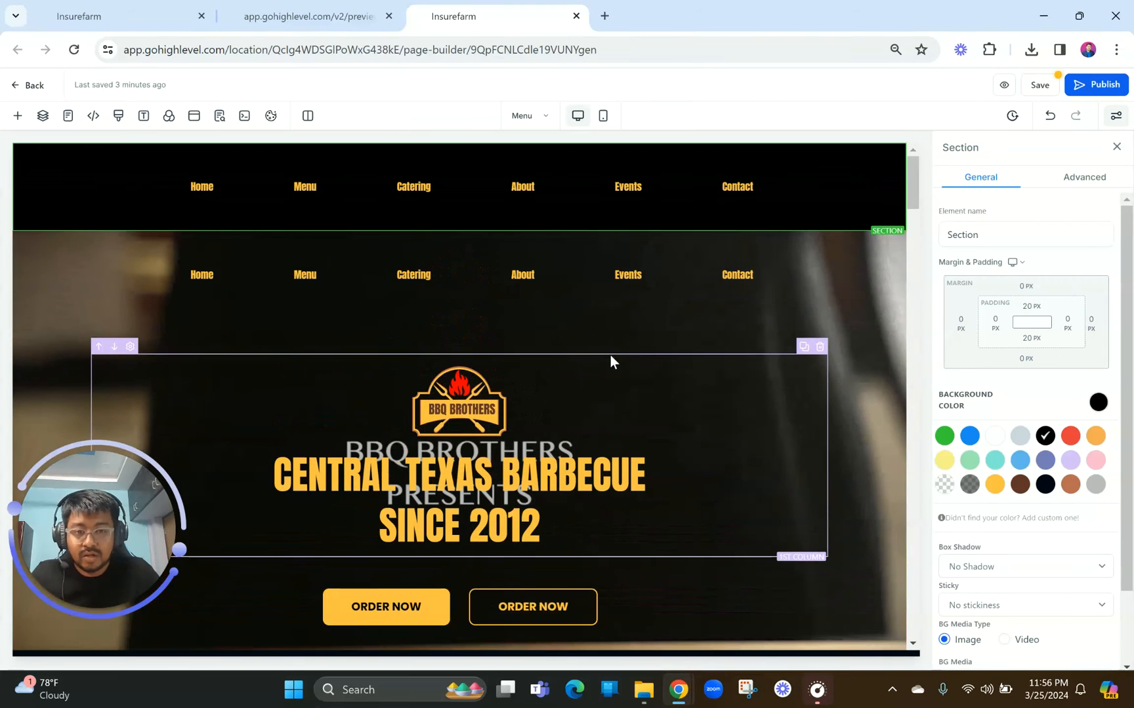
Set the lower hero section's background media type to Image and delete its navigation menu.
{"action": "left_click", "coordinate": [710, 236]}
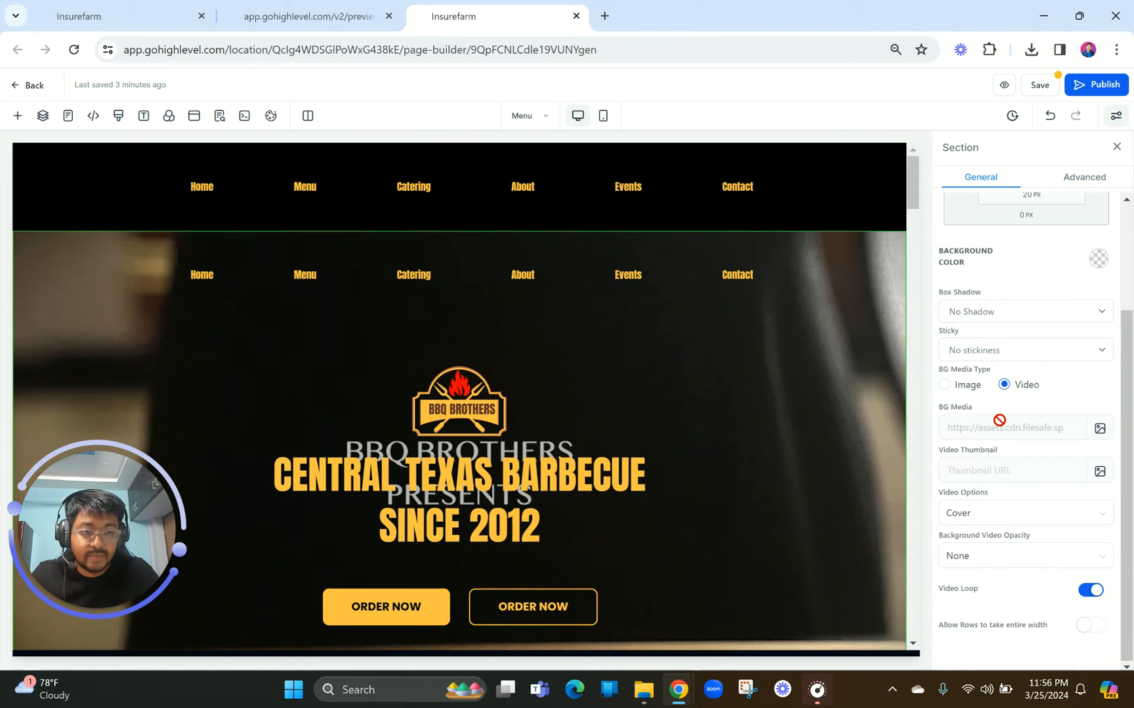
{"action": "left_click", "coordinate": [945, 386]}
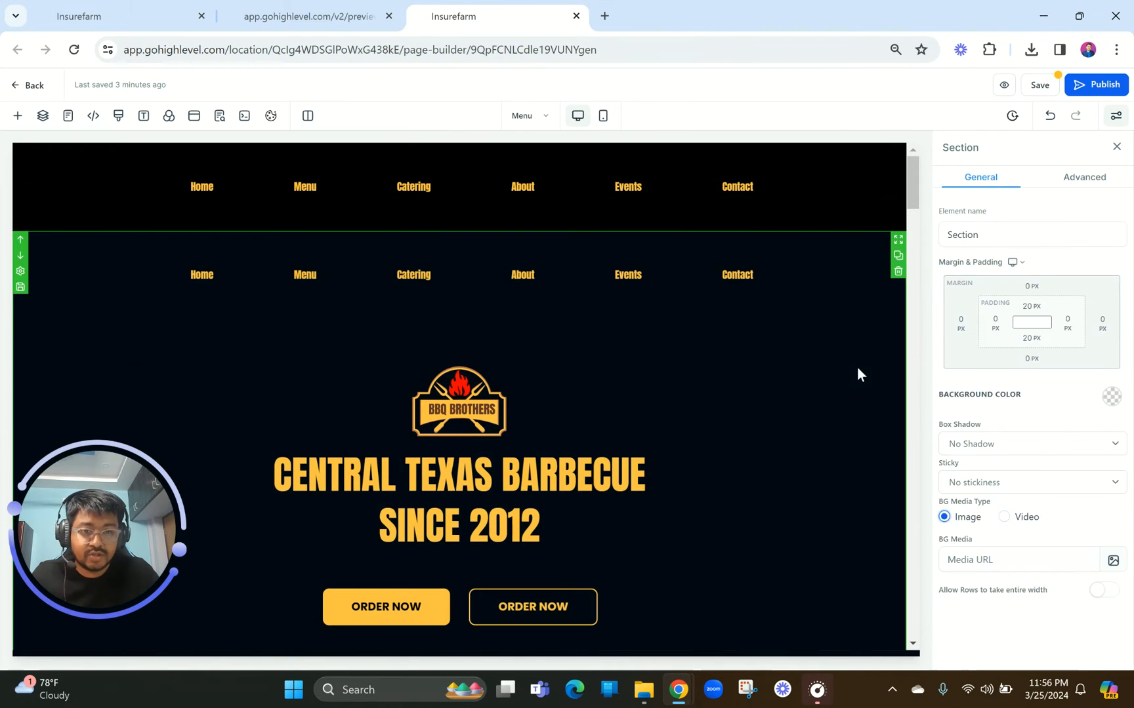
{"action": "left_click", "coordinate": [786, 250]}
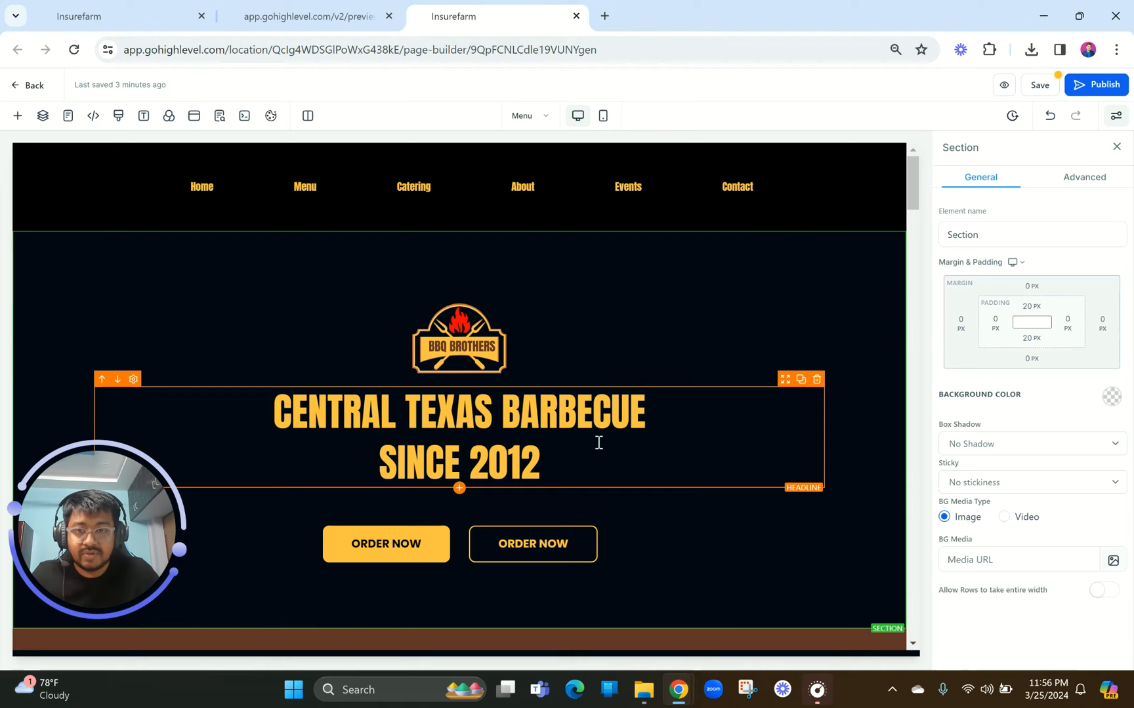
Replace the hero headline with THE MENU copied from the reference preview, and delete the order button row beneath it.
{"action": "left_click", "coordinate": [308, 16]}
{"action": "left_click_drag", "start_coordinate": [493, 367], "coordinate": [557, 365]}
{"action": "left_click_drag", "start_coordinate": [698, 357], "coordinate": [699, 354]}
{"action": "key", "text": "ctrl+c"}
{"action": "left_click", "coordinate": [482, 14]}
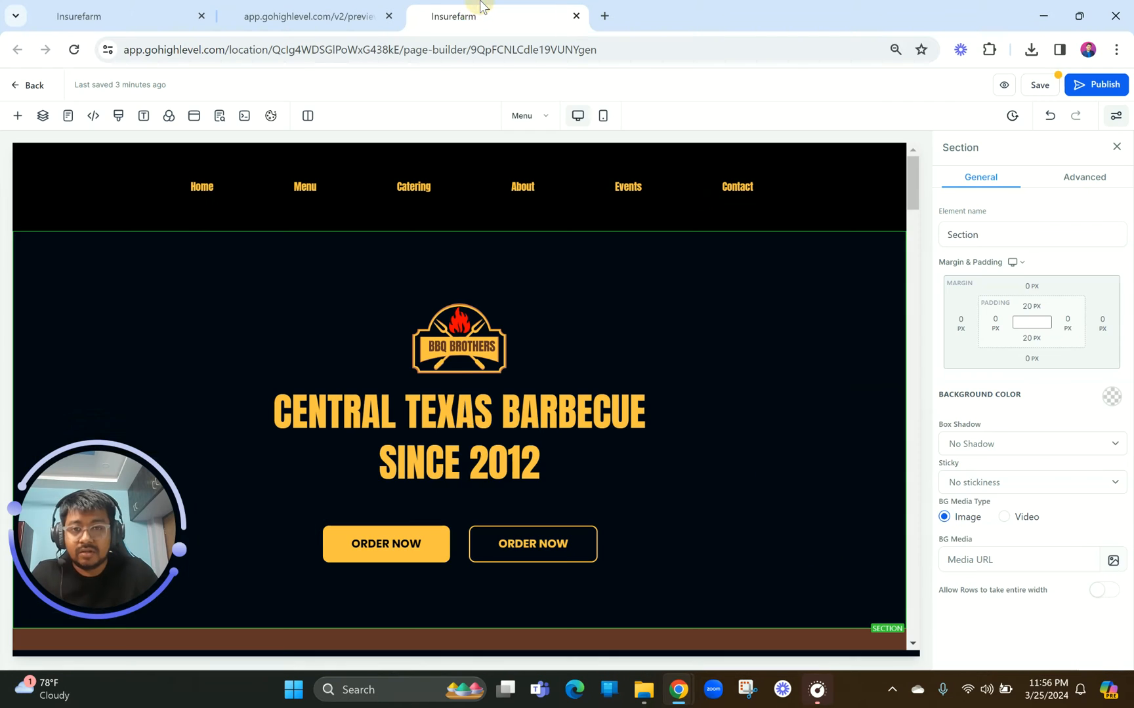
{"action": "triple_click", "coordinate": [470, 431]}
{"action": "key", "text": "ctrl+v"}
{"action": "triple_click", "coordinate": [398, 514]}
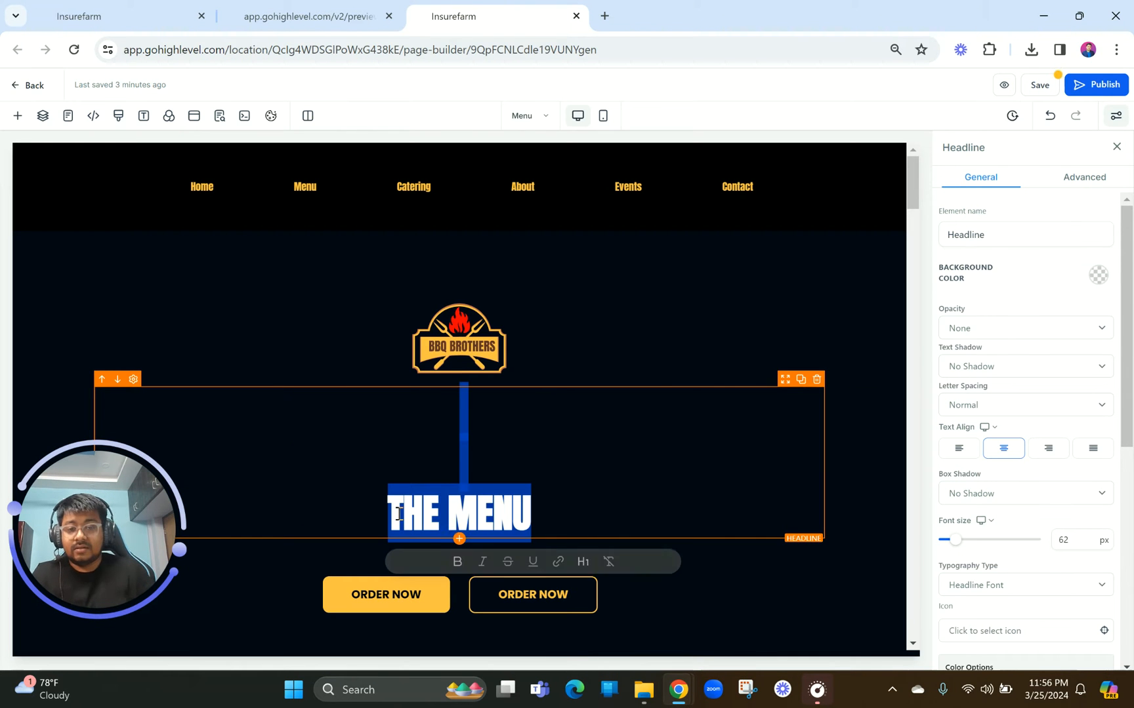
{"action": "left_click", "coordinate": [401, 521]}
{"action": "left_click", "coordinate": [380, 516]}
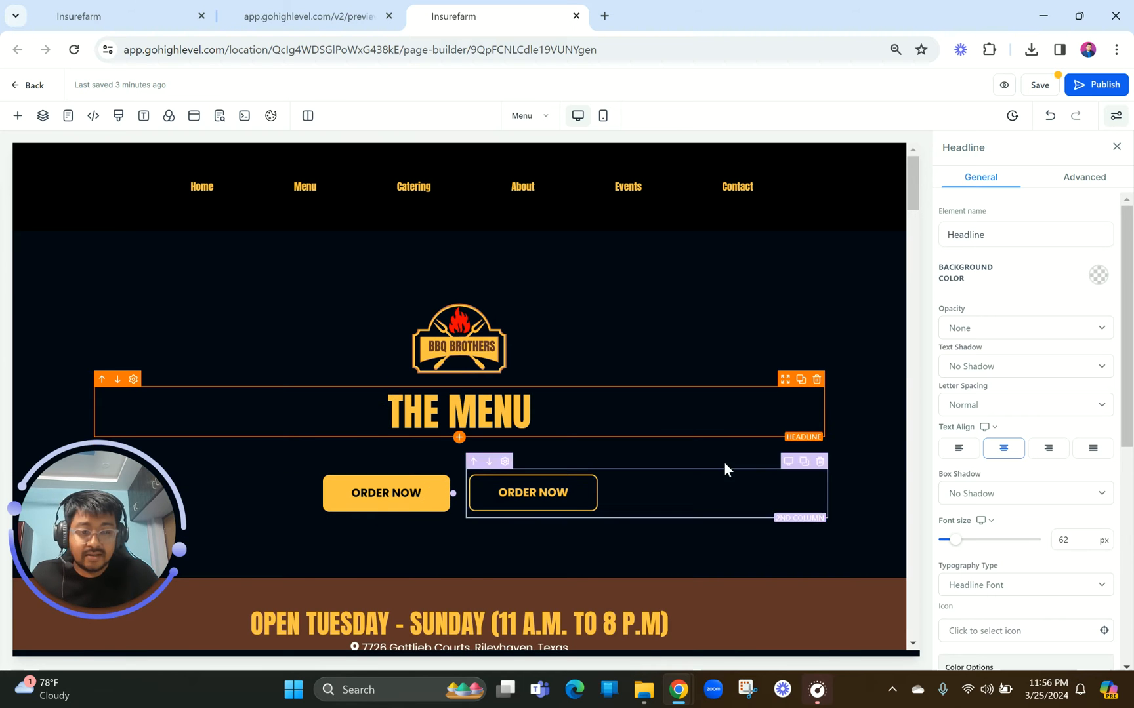
{"action": "left_click", "coordinate": [819, 460]}
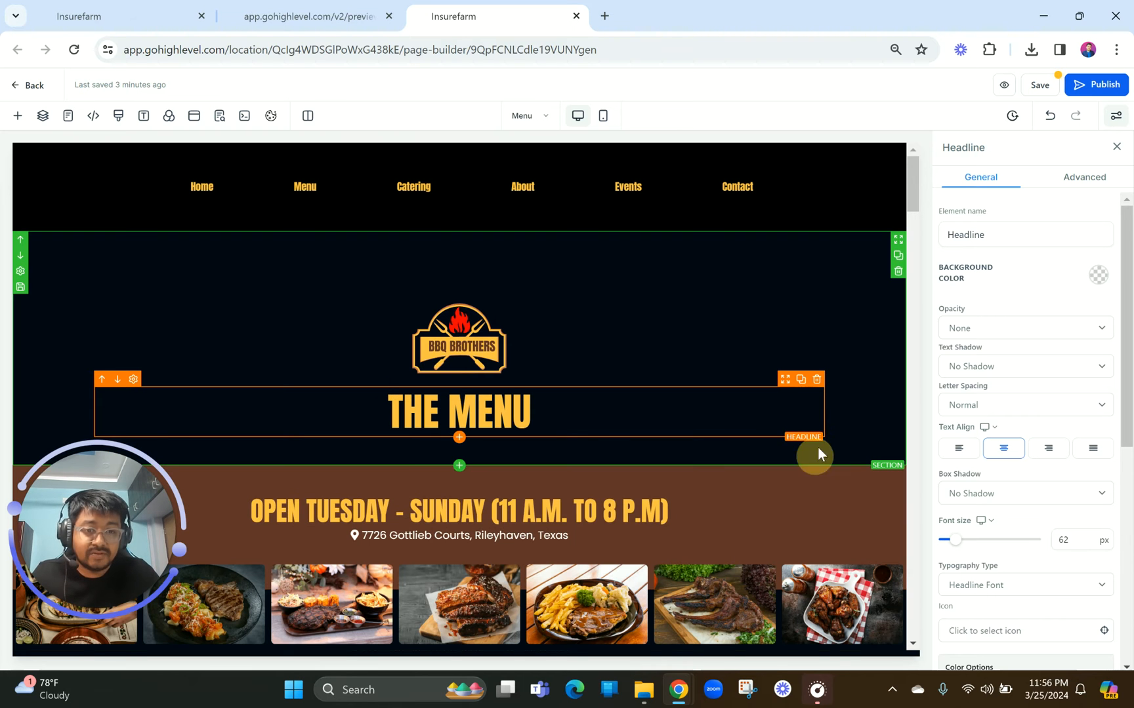
Check the THE MENU hero section's advanced settings and compare its background with the reference preview.
{"action": "left_click", "coordinate": [874, 314]}
{"action": "left_click", "coordinate": [1083, 177]}
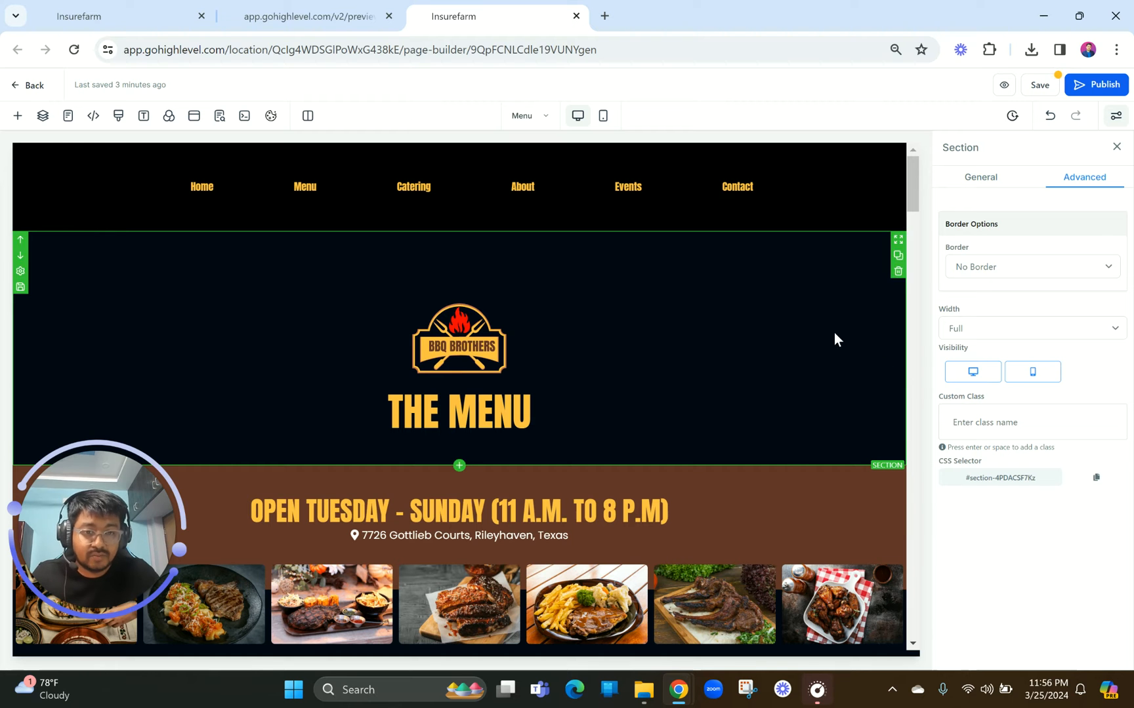
{"action": "left_click", "coordinate": [340, 13]}
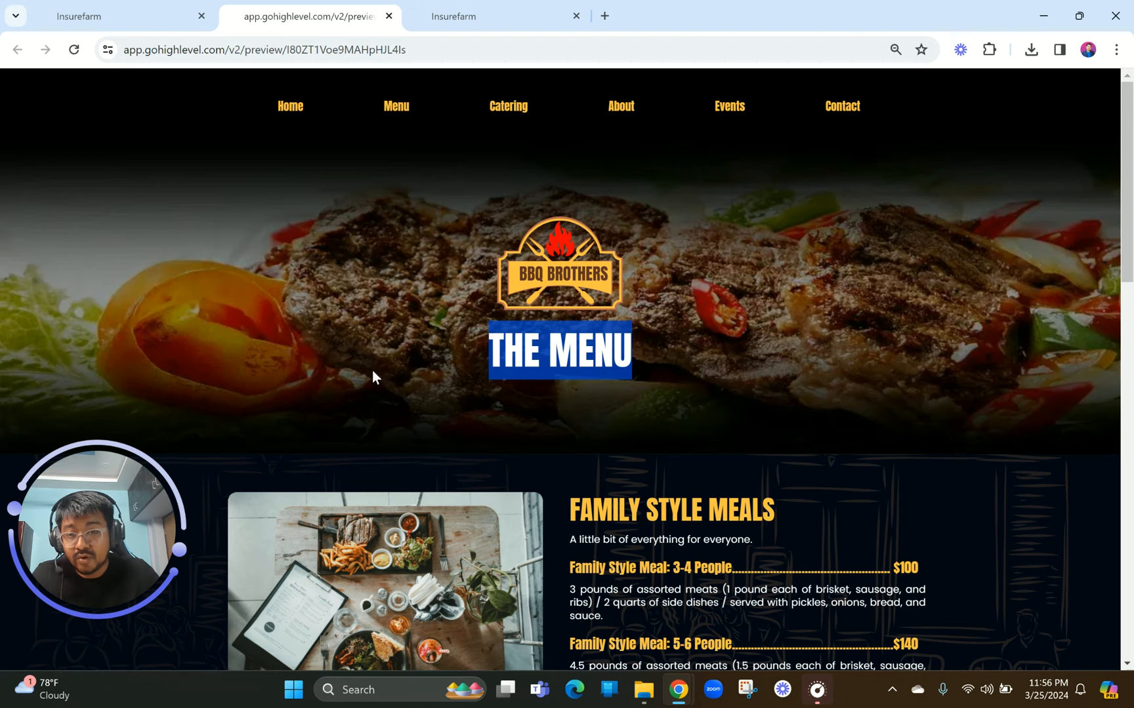
{"action": "left_click", "coordinate": [525, 10]}
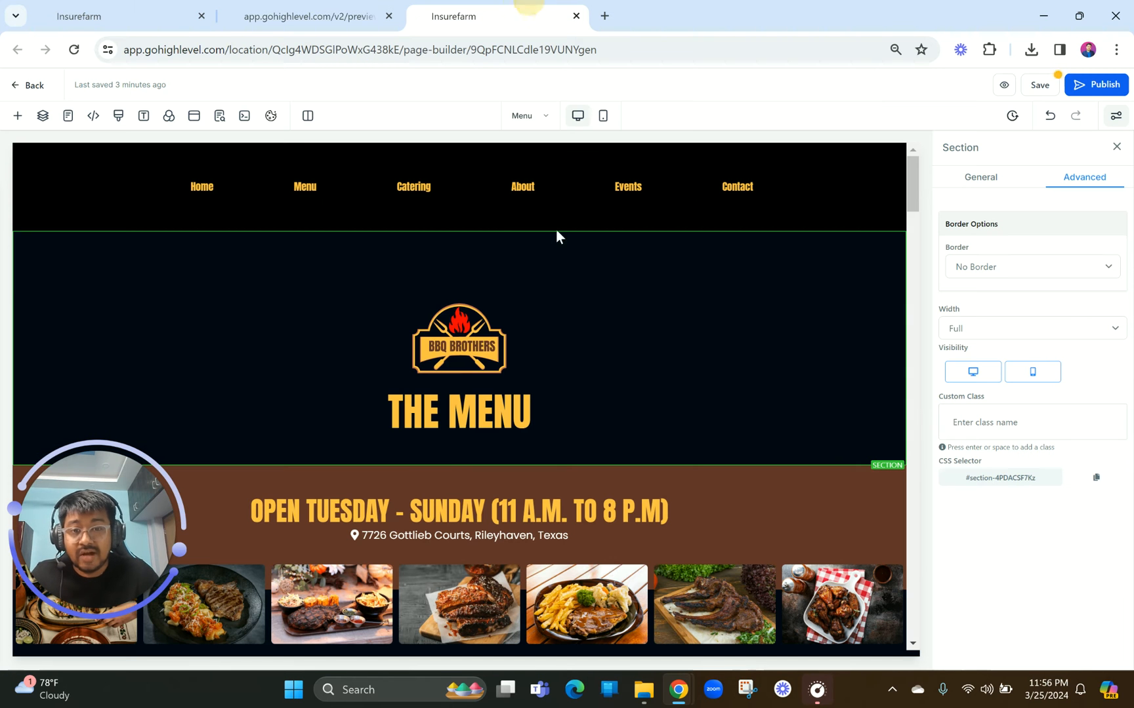
Open the MISC media folder to choose a background image for the THE MENU hero section.
{"action": "left_click", "coordinate": [587, 256]}
{"action": "left_click", "coordinate": [968, 174]}
{"action": "left_click", "coordinate": [971, 179]}
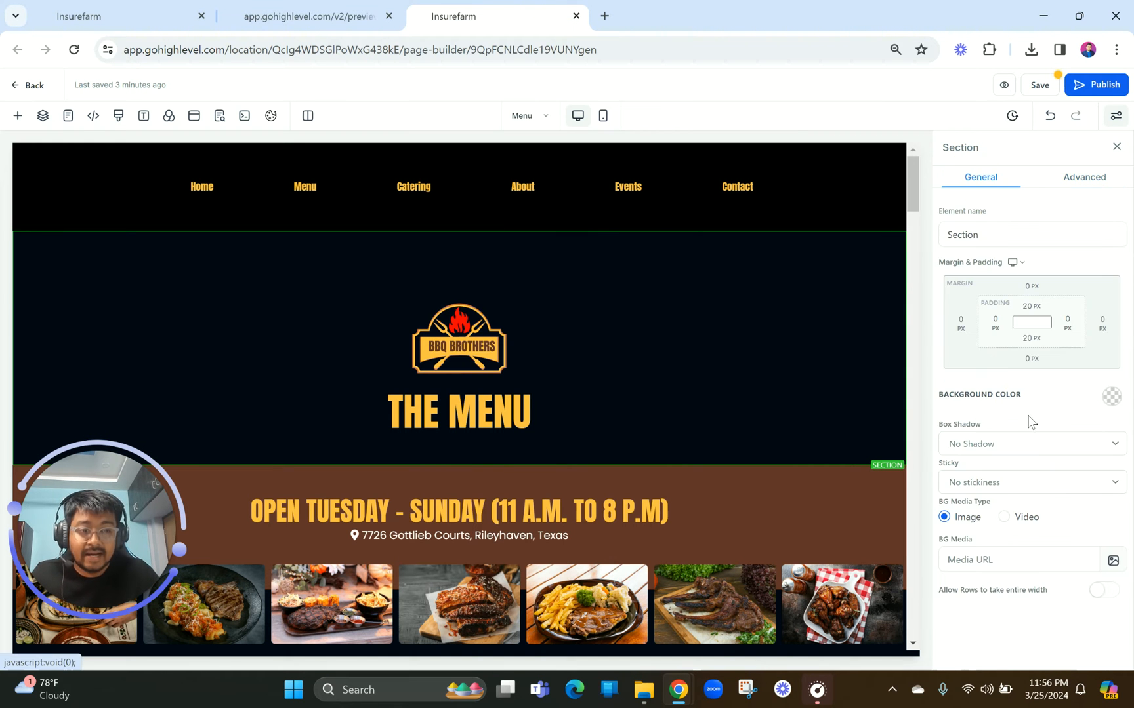
{"action": "left_click", "coordinate": [1110, 573]}
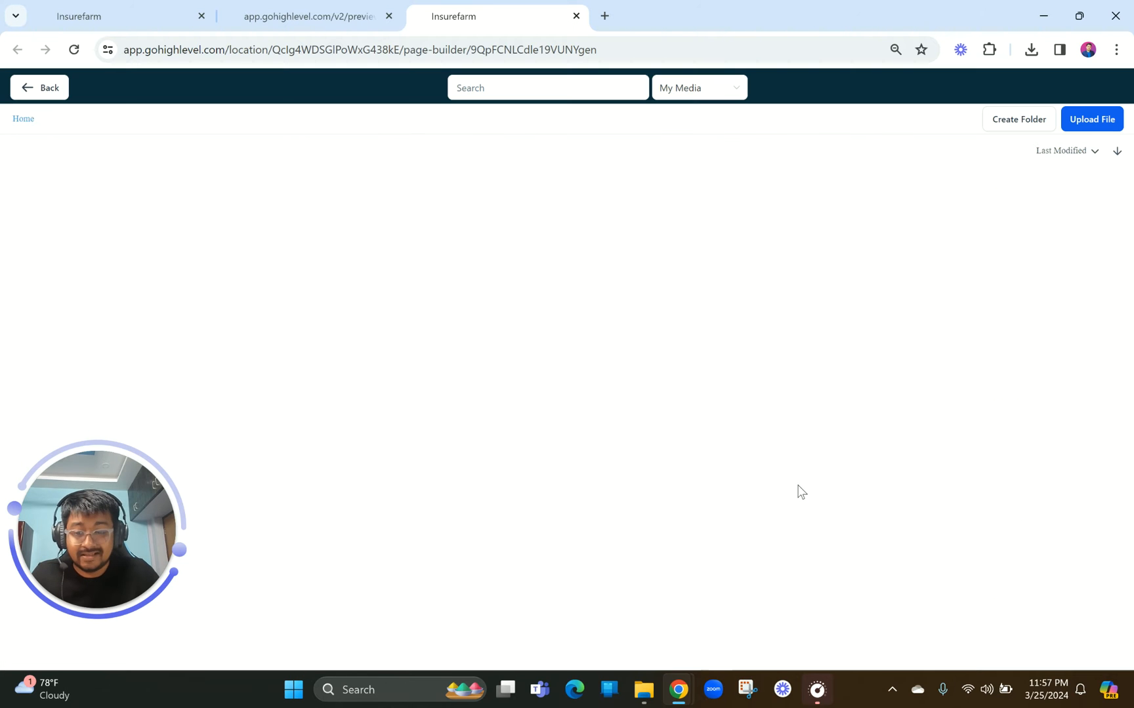
{"action": "left_click", "coordinate": [280, 210]}
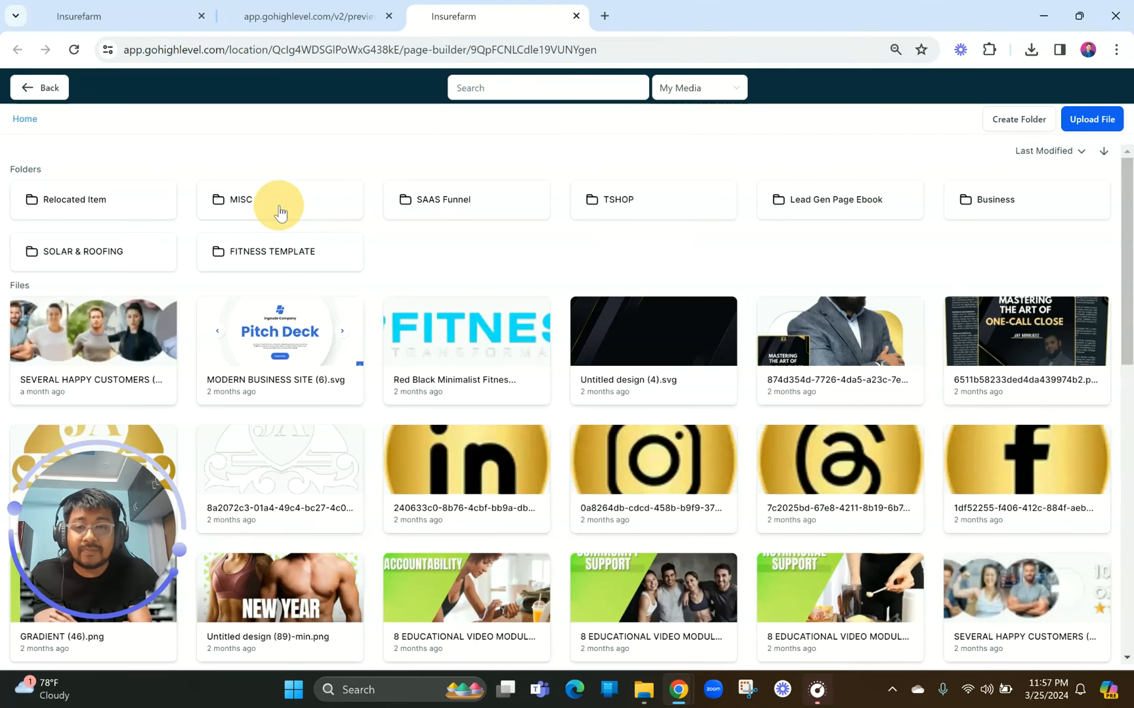
{"action": "double_click", "coordinate": [280, 208]}
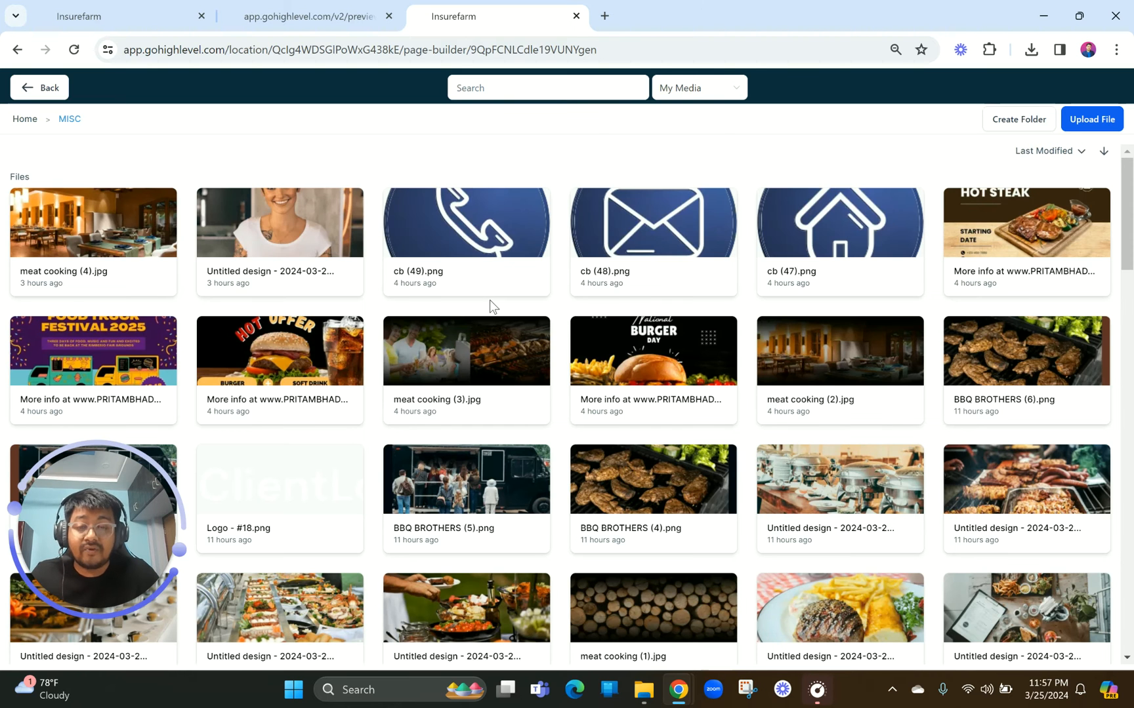
Match the reference preview's header picture by setting meat cooking.jpg from the MISC folder as the hero section's background image.
{"action": "left_click", "coordinate": [332, 12]}
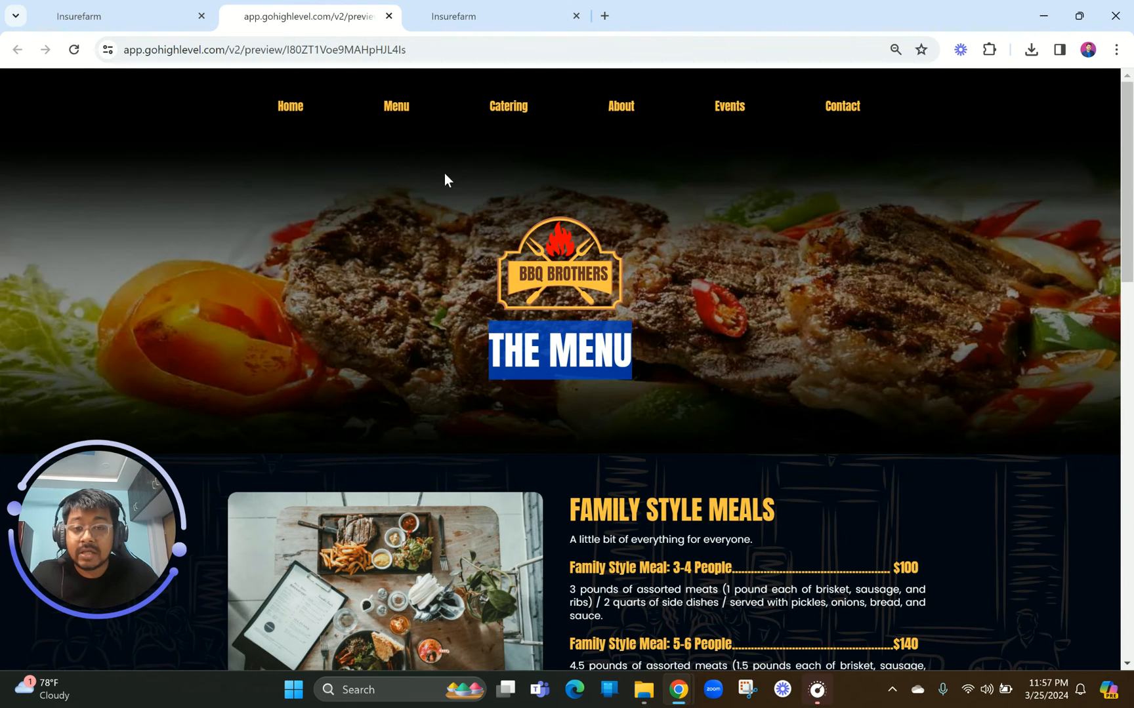
{"action": "left_click", "coordinate": [498, 13]}
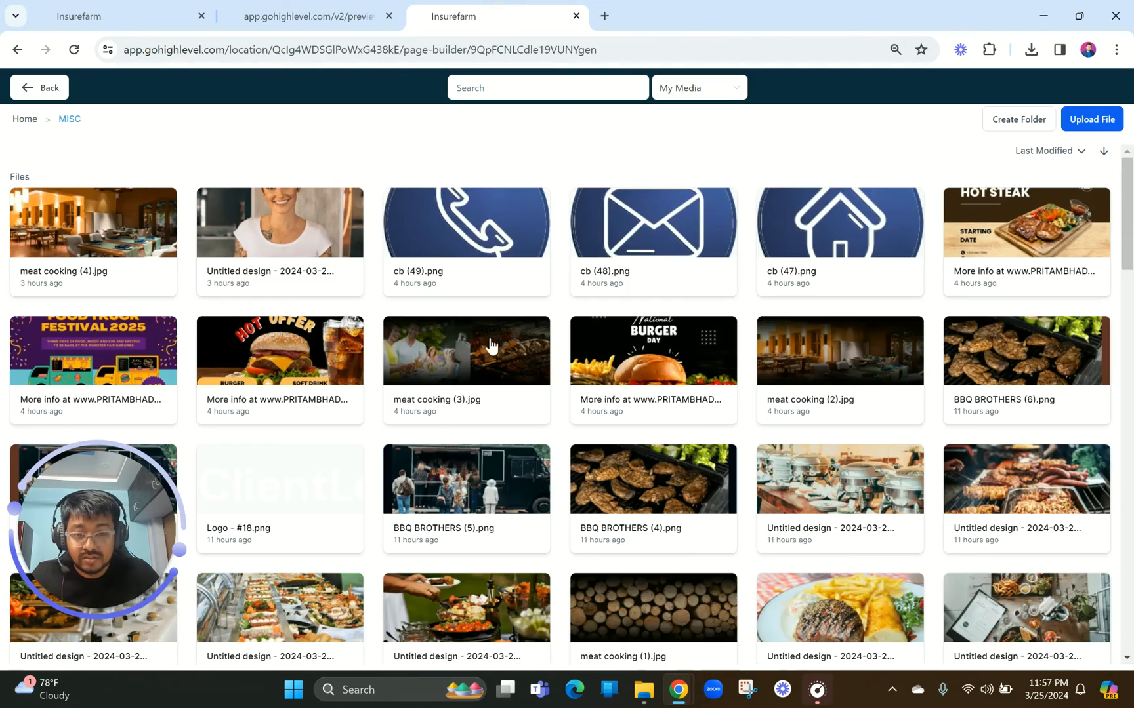
{"action": "scroll", "coordinate": [662, 470], "scroll_direction": "down", "scroll_amount": 5}
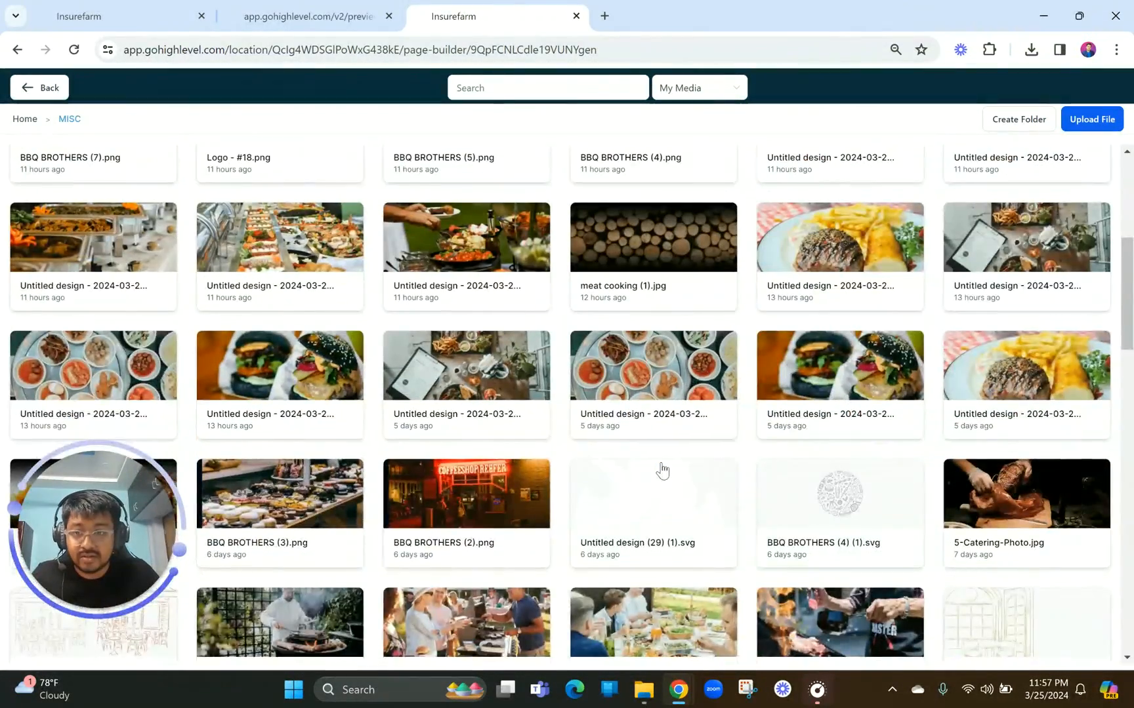
{"action": "scroll", "coordinate": [661, 470], "scroll_direction": "up", "scroll_amount": 2}
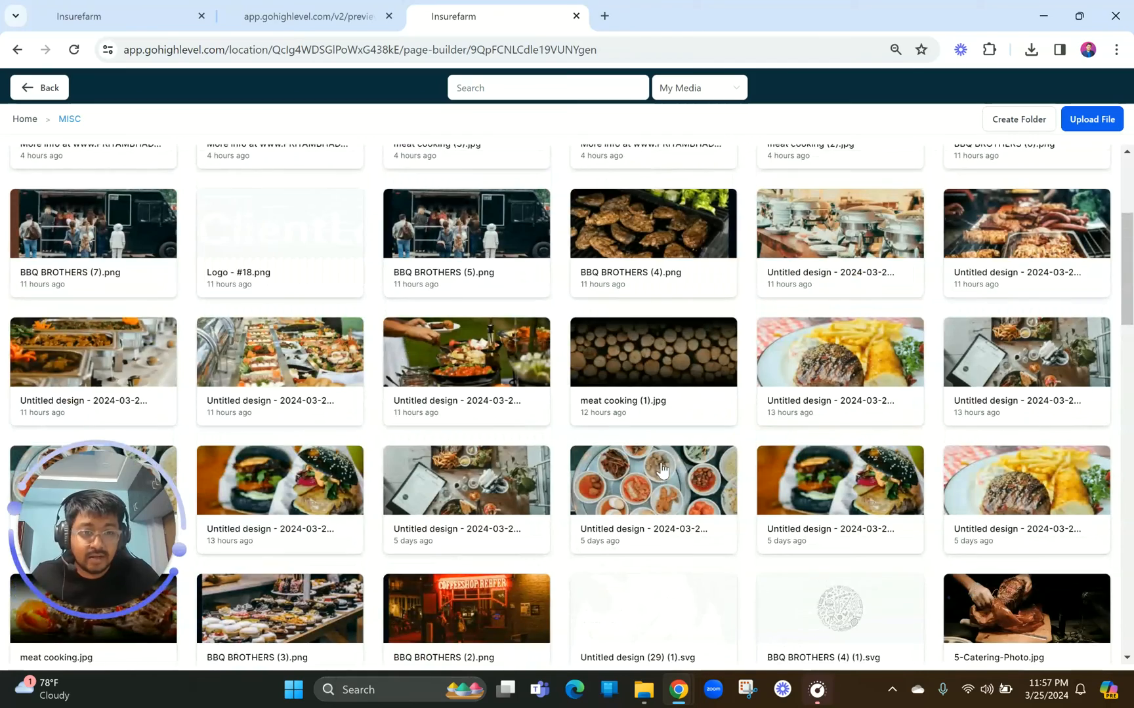
{"action": "scroll", "coordinate": [661, 470], "scroll_direction": "down", "scroll_amount": 5}
{"action": "scroll", "coordinate": [661, 470], "scroll_direction": "down", "scroll_amount": 1}
{"action": "scroll", "coordinate": [661, 470], "scroll_direction": "down", "scroll_amount": 2}
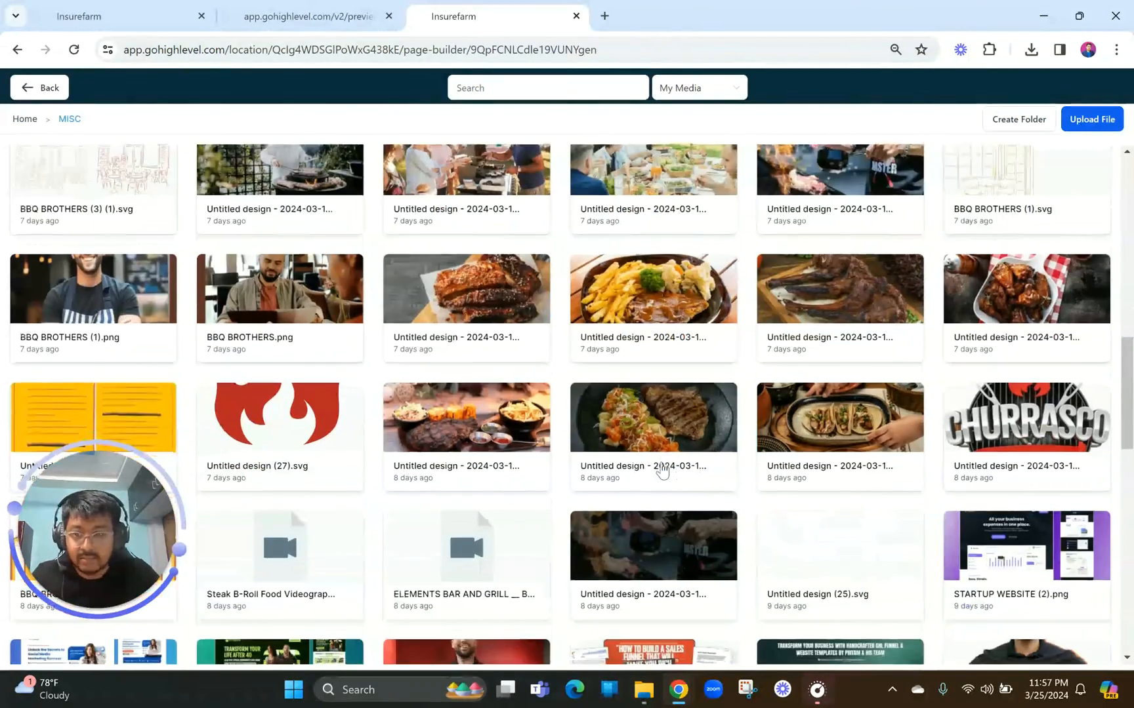
{"action": "scroll", "coordinate": [662, 470], "scroll_direction": "down", "scroll_amount": 2}
{"action": "scroll", "coordinate": [661, 470], "scroll_direction": "up", "scroll_amount": 2}
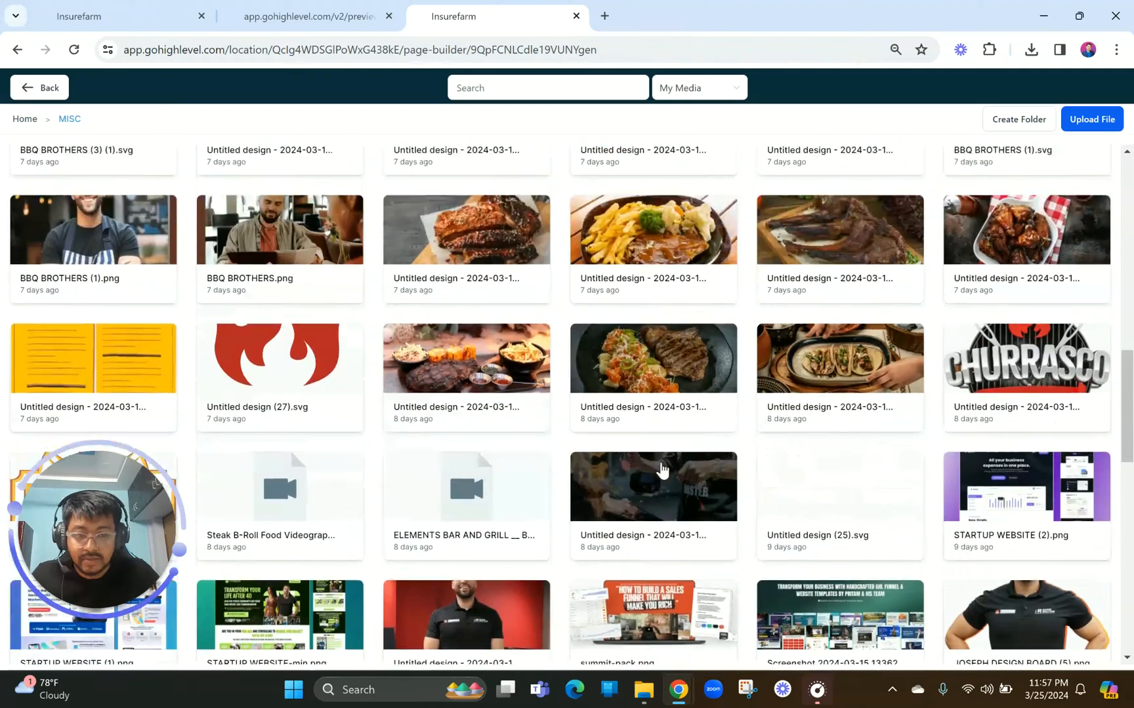
{"action": "scroll", "coordinate": [661, 470], "scroll_direction": "up", "scroll_amount": 2}
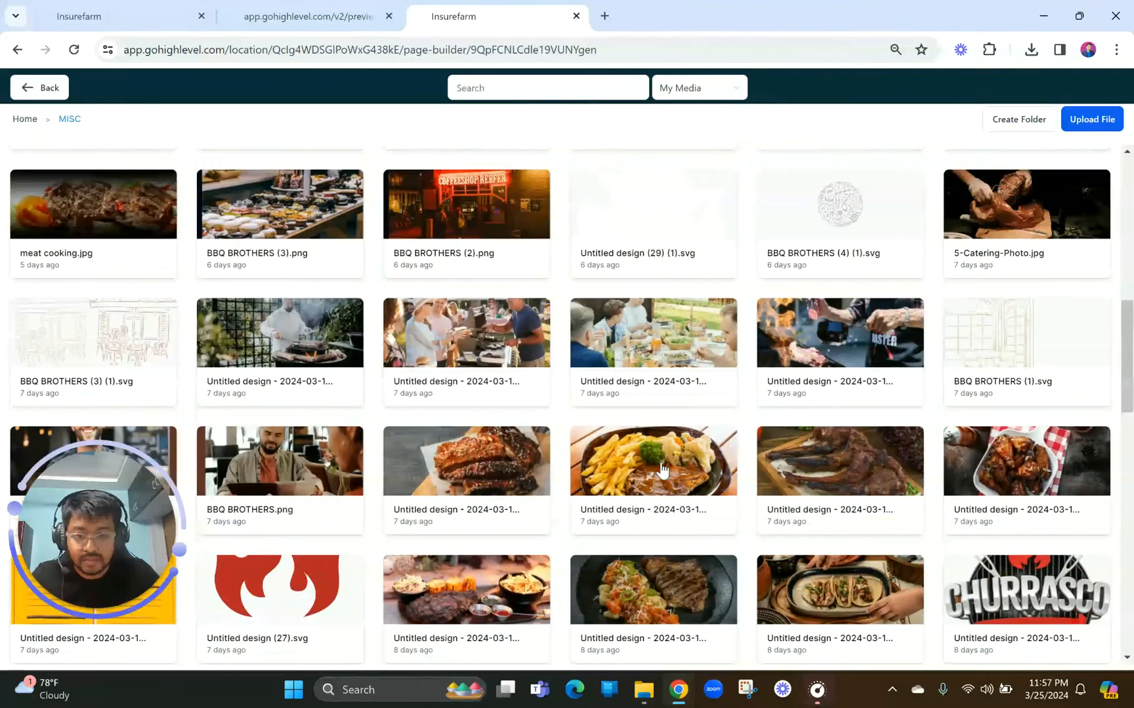
{"action": "scroll", "coordinate": [662, 470], "scroll_direction": "up", "scroll_amount": 1}
{"action": "scroll", "coordinate": [134, 274], "scroll_direction": "up", "scroll_amount": 1}
{"action": "left_click", "coordinate": [130, 353]}
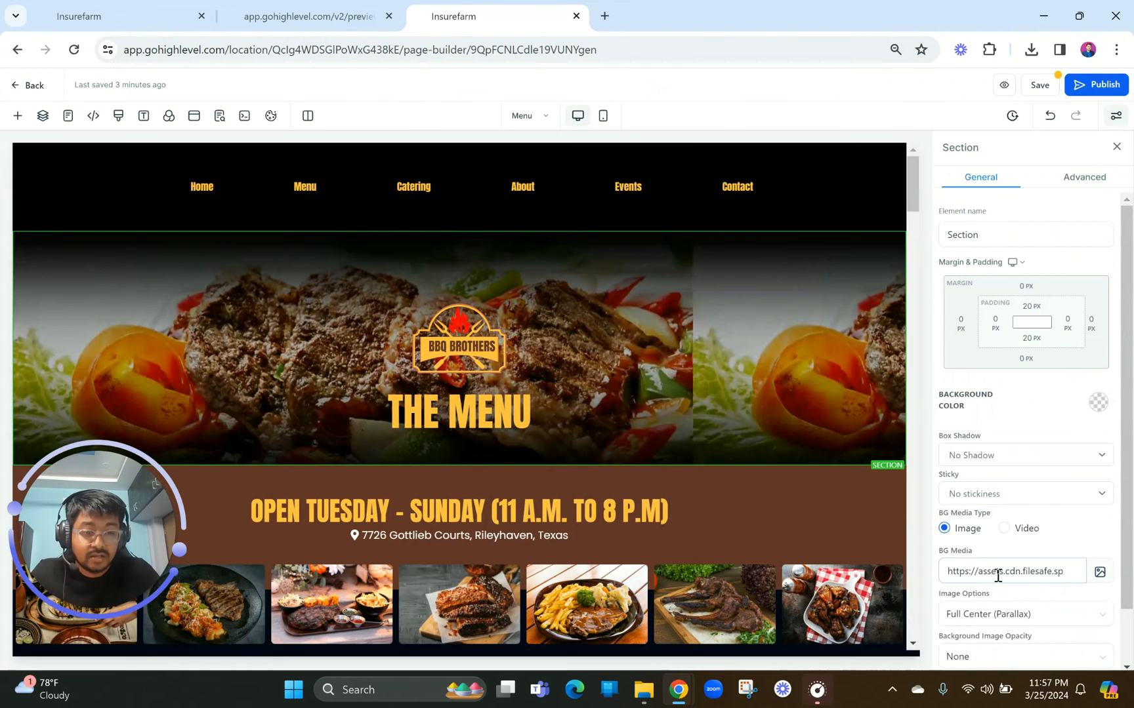
Try the Full Center and Fill 100% Width image options on the hero section's background.
{"action": "left_click", "coordinate": [1014, 619]}
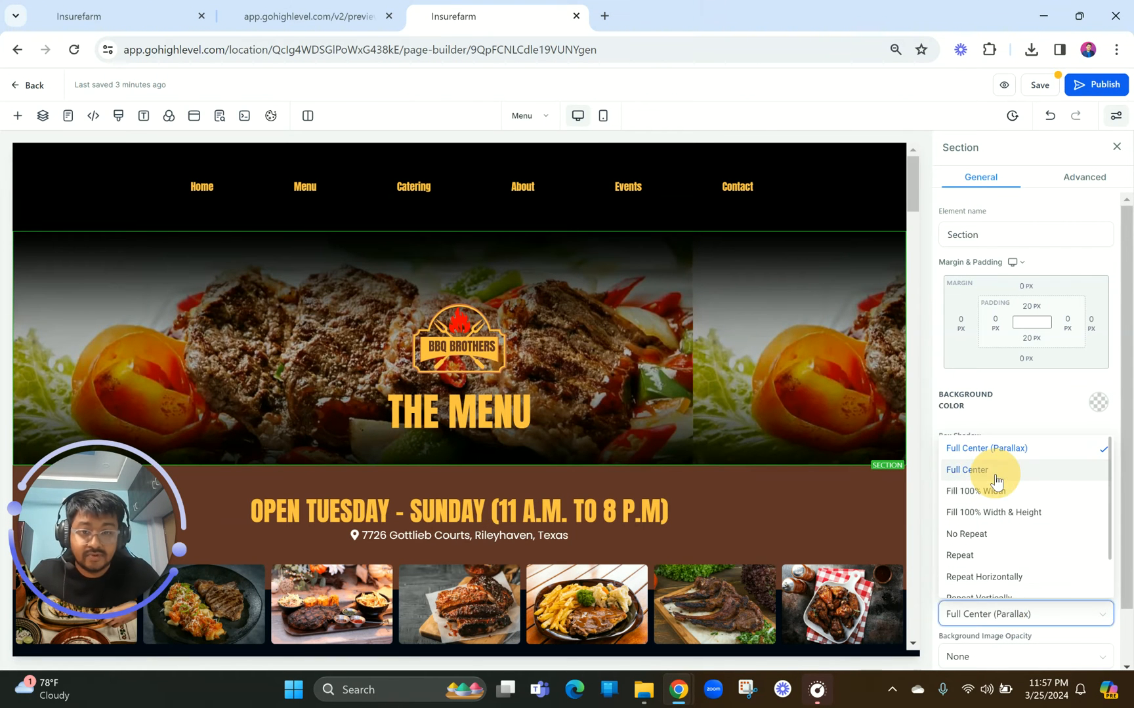
{"action": "left_click", "coordinate": [994, 622]}
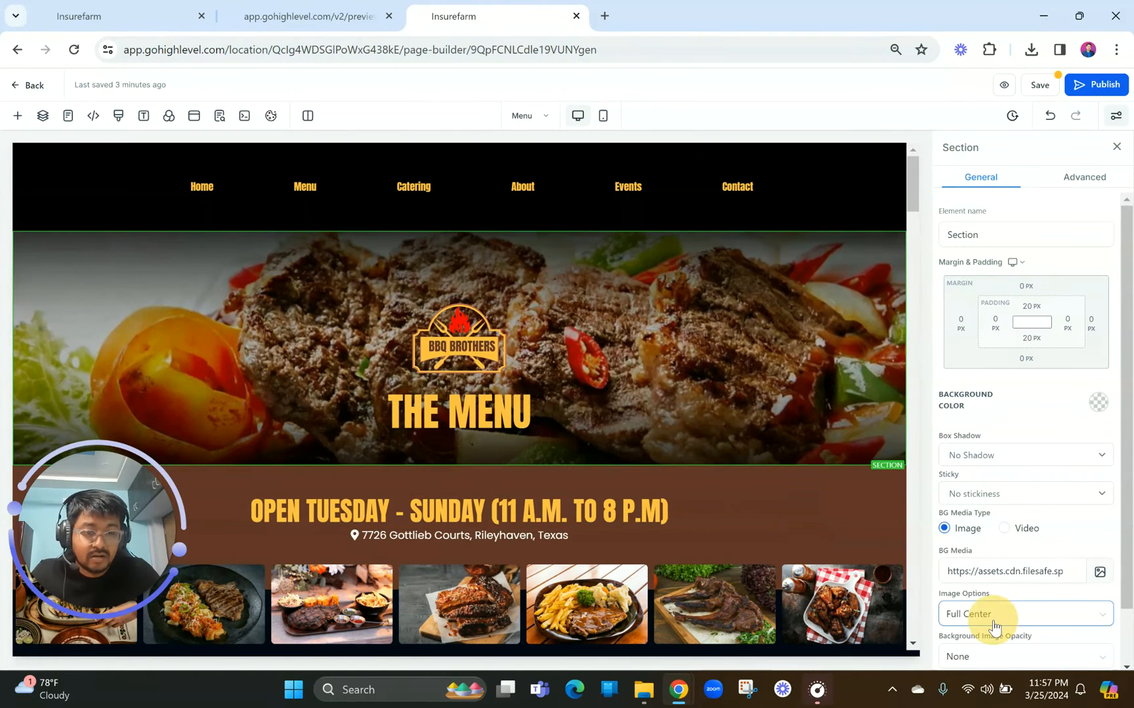
{"action": "left_click", "coordinate": [989, 499]}
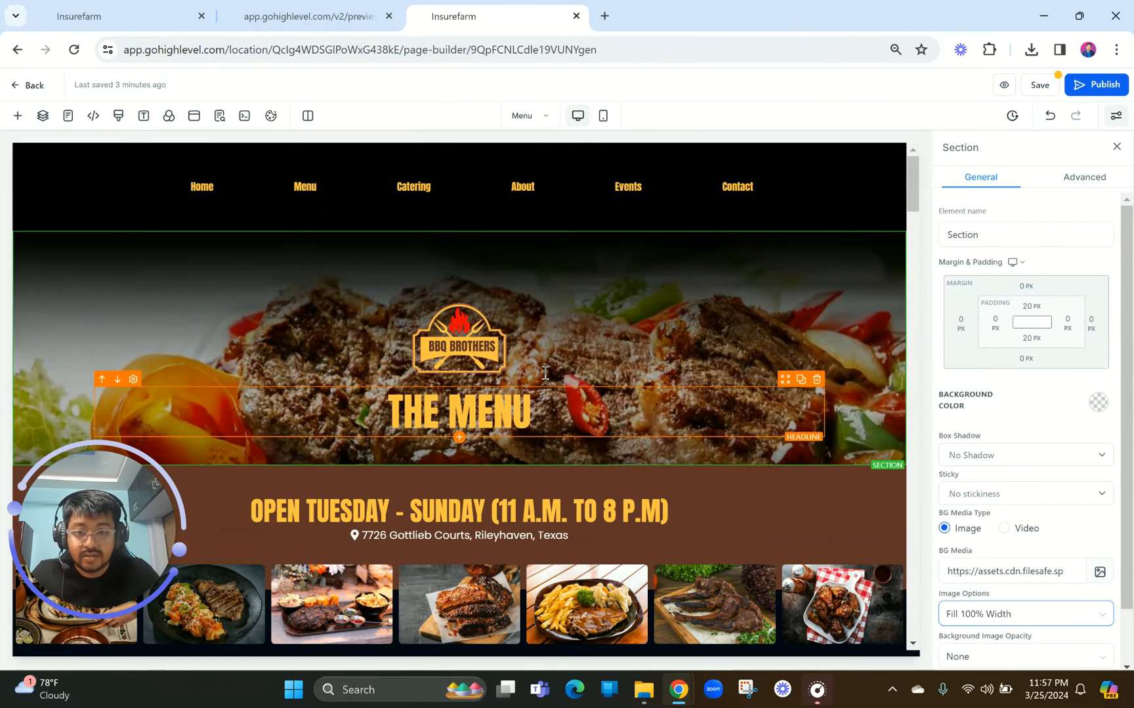
Set the width of the BBQ Brothers logo image in the hero section to 200 px.
{"action": "left_click", "coordinate": [471, 318]}
{"action": "scroll", "coordinate": [984, 506], "scroll_direction": "down", "scroll_amount": 3}
{"action": "left_click", "coordinate": [972, 469]}
{"action": "key", "text": "ctrl+a"}
{"action": "type", "text": "200"}
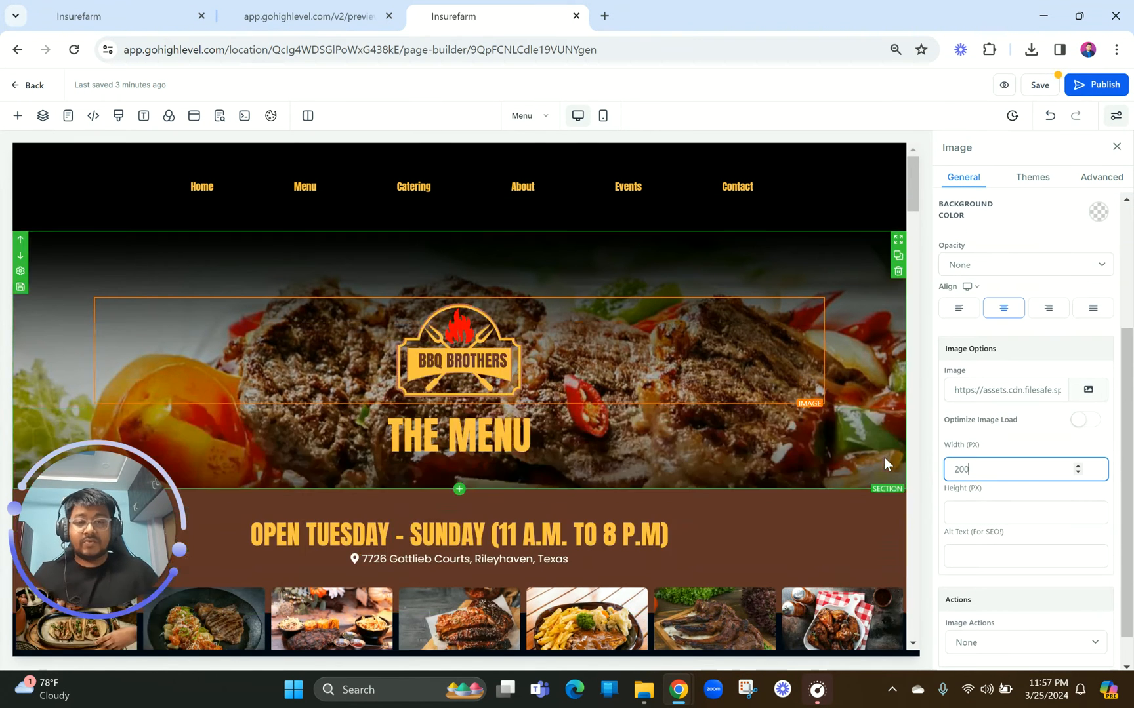
Set the hero section's background image option to Fill 100% Width & Height.
{"action": "left_click", "coordinate": [543, 261]}
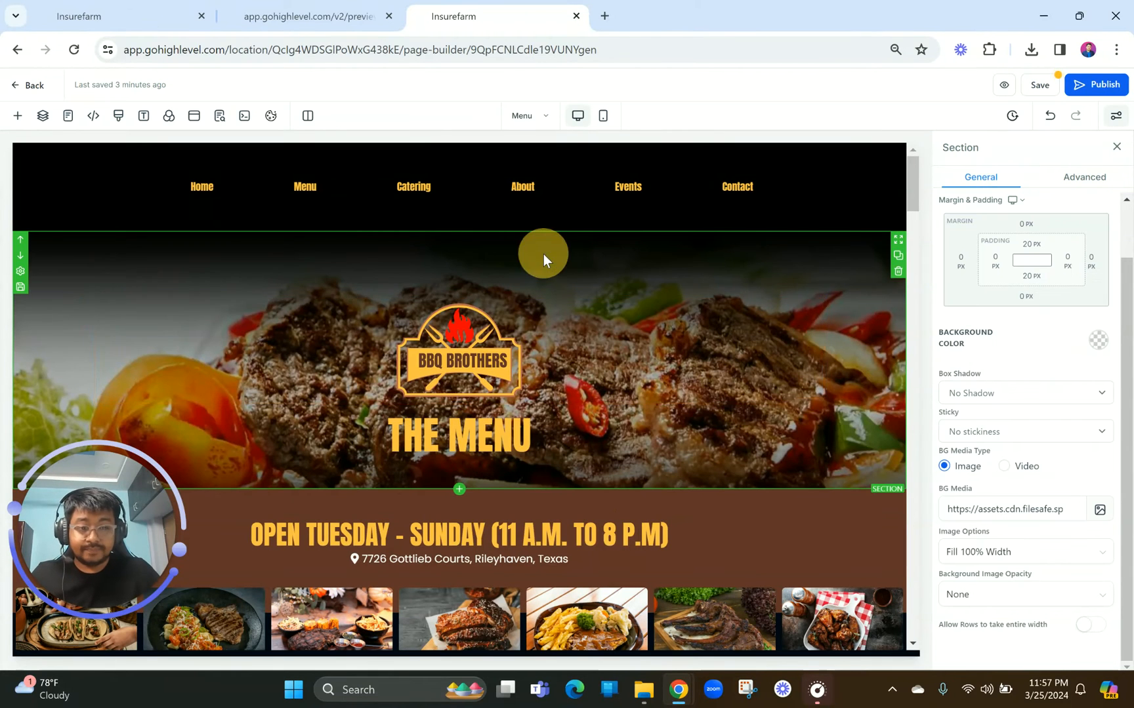
{"action": "left_click", "coordinate": [972, 555]}
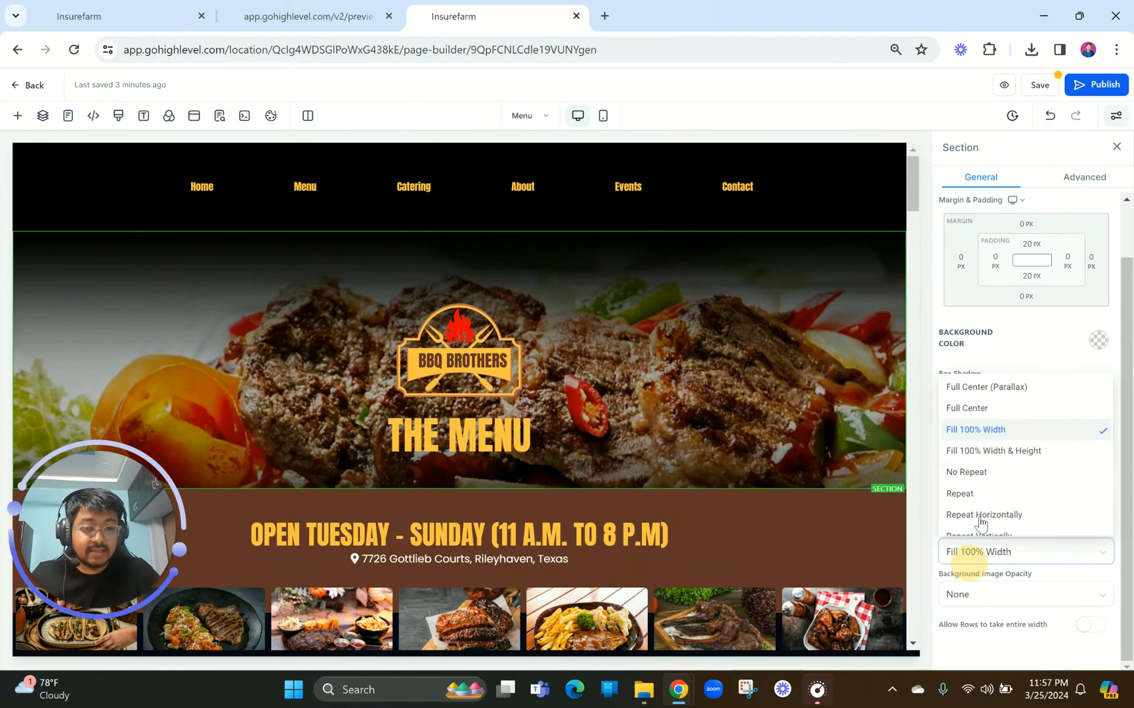
{"action": "left_click", "coordinate": [965, 452]}
{"action": "left_click", "coordinate": [607, 531]}
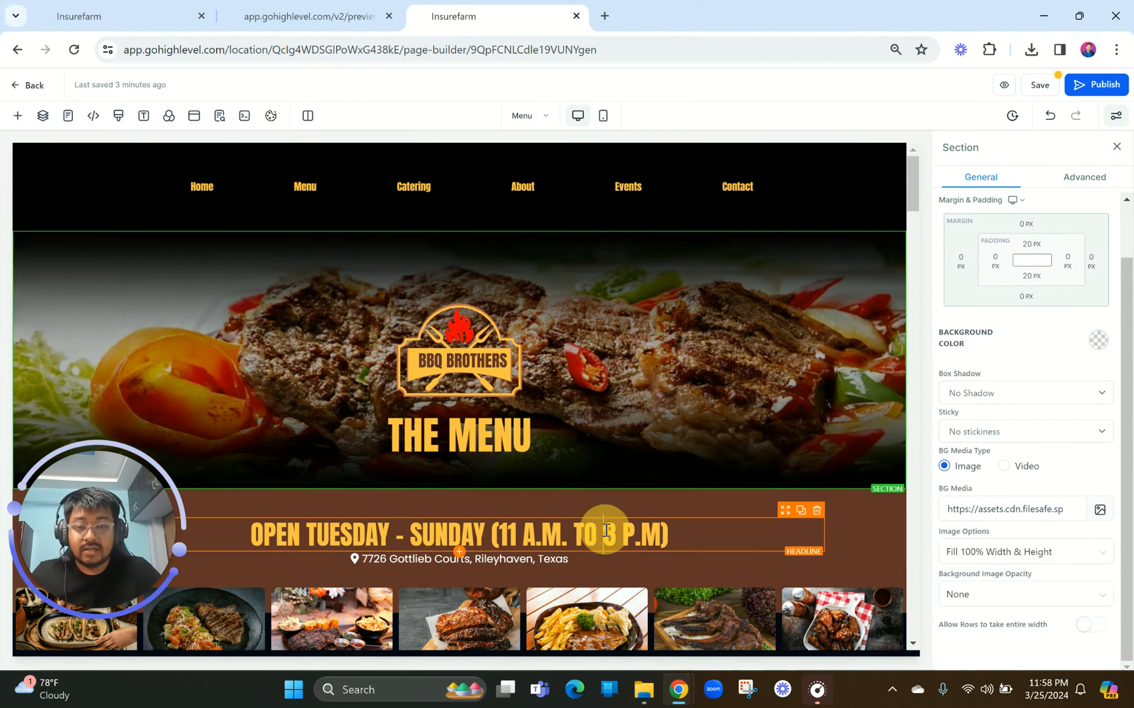
{"action": "left_click", "coordinate": [785, 481]}
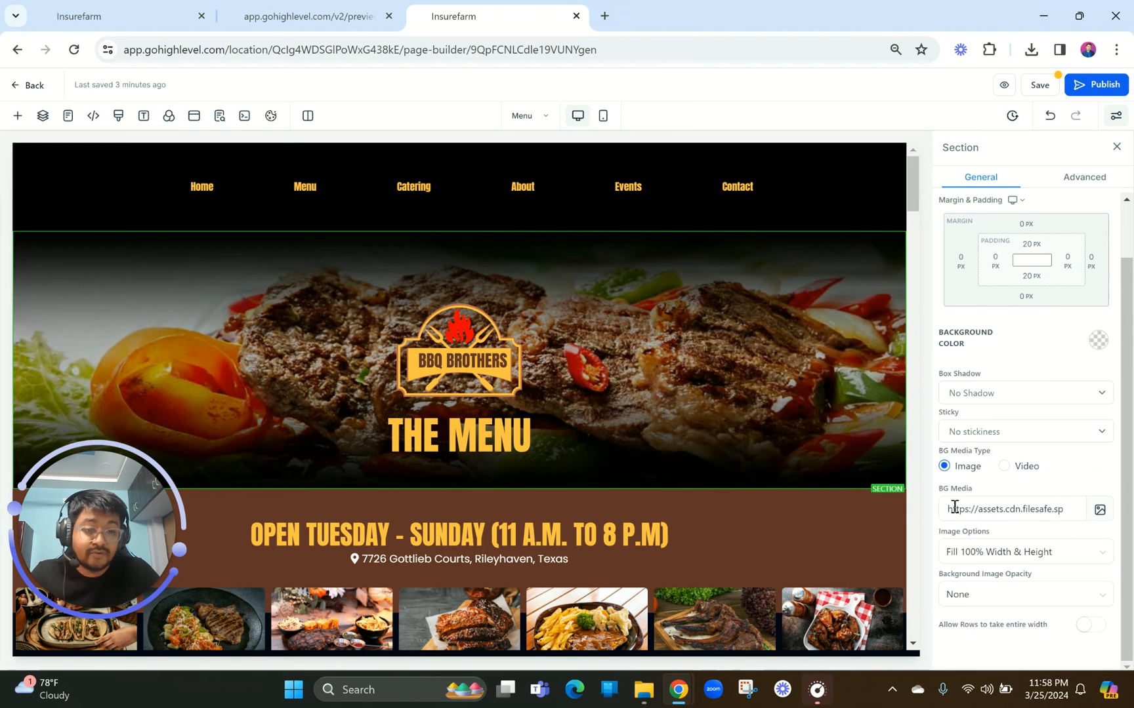
Try the Full Center (Parallax) image option on the hero background and compare the page's preview with the reference preview.
{"action": "left_click", "coordinate": [964, 551]}
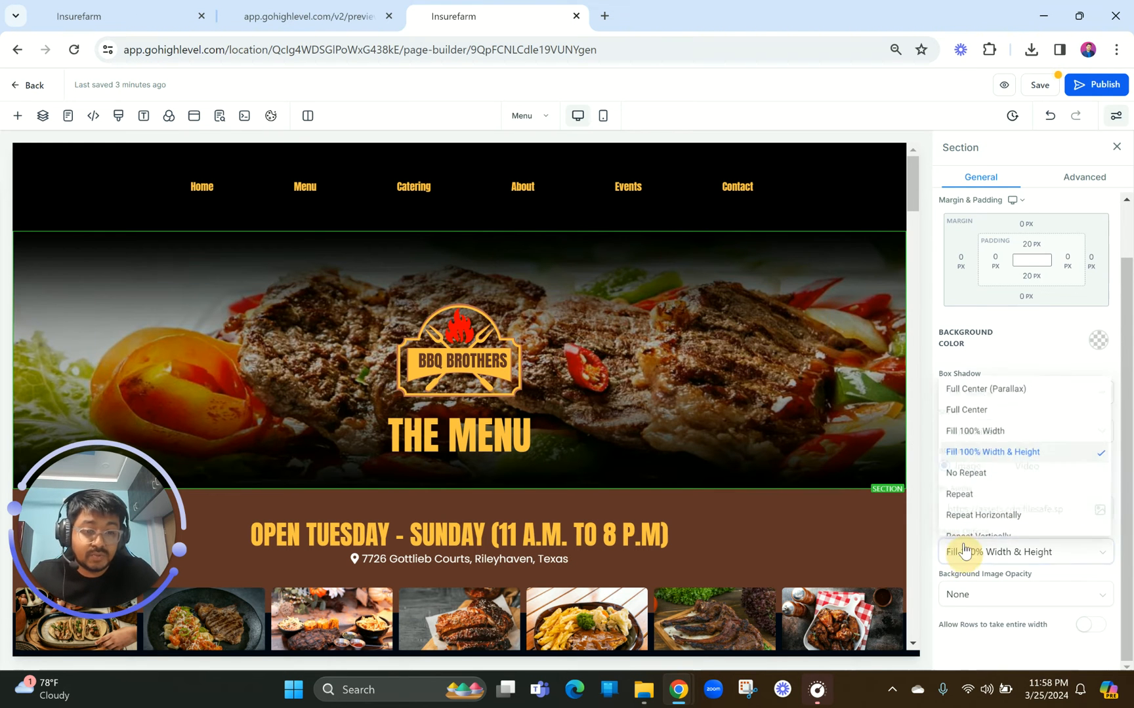
{"action": "left_click", "coordinate": [983, 388]}
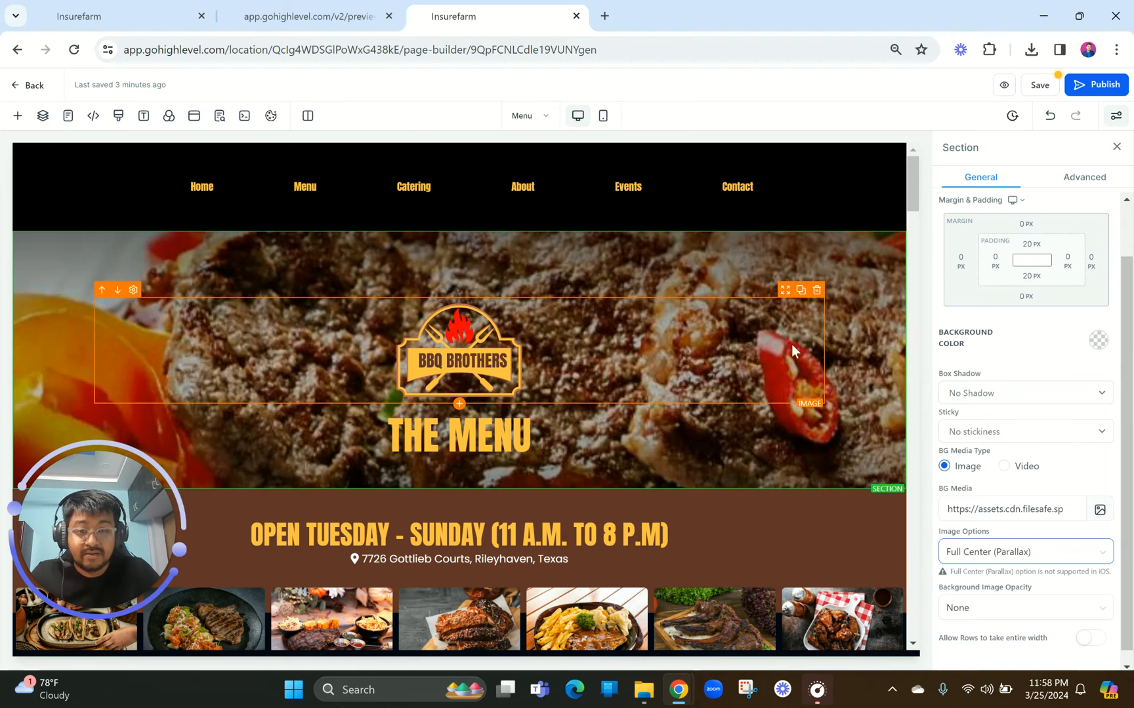
{"action": "left_click", "coordinate": [1004, 84]}
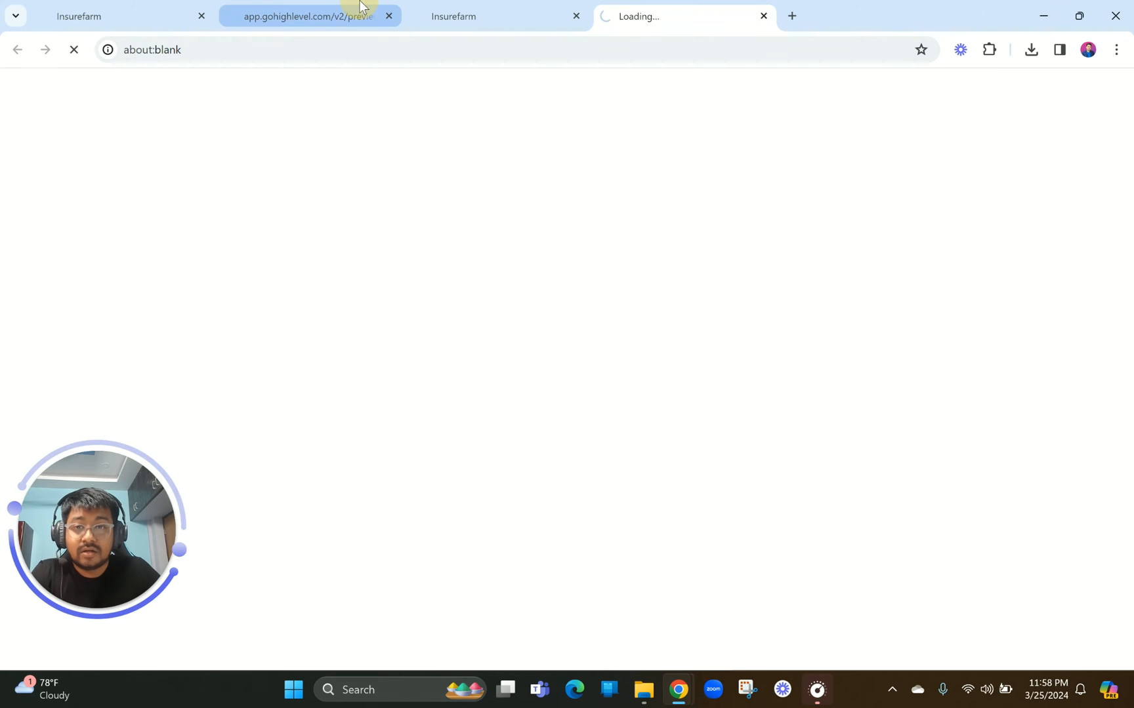
{"action": "left_click", "coordinate": [361, 8]}
{"action": "left_click", "coordinate": [539, 326]}
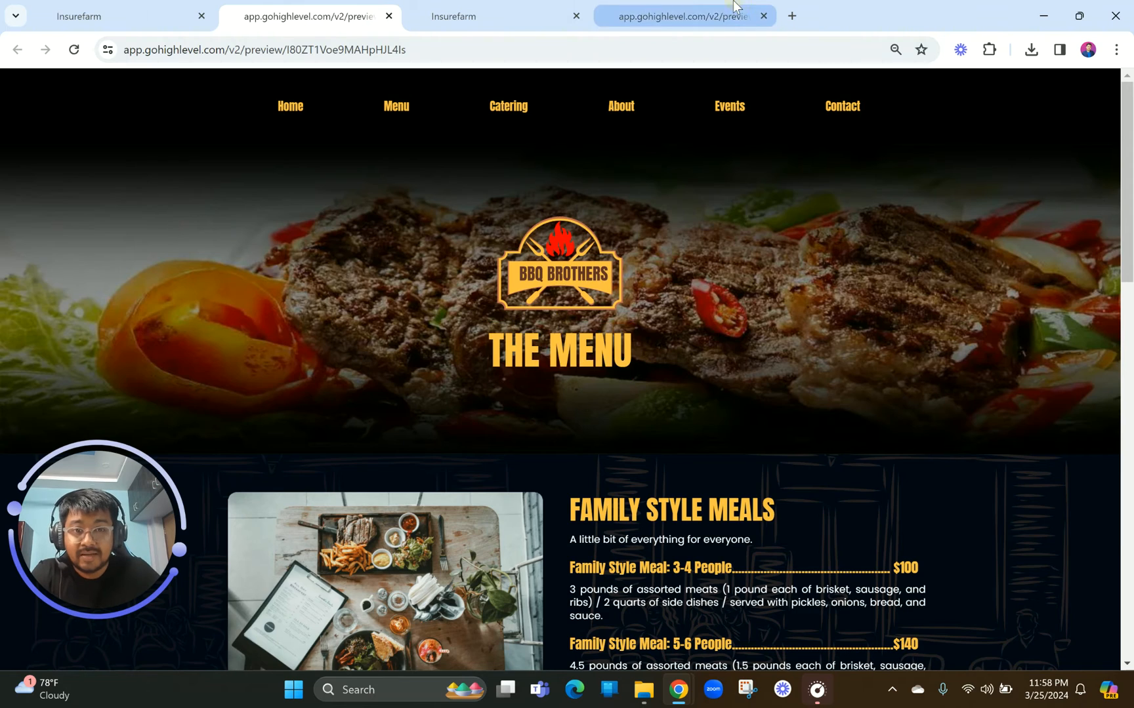
{"action": "left_click", "coordinate": [734, 7]}
{"action": "scroll", "coordinate": [650, 233], "scroll_direction": "down", "scroll_amount": 3}
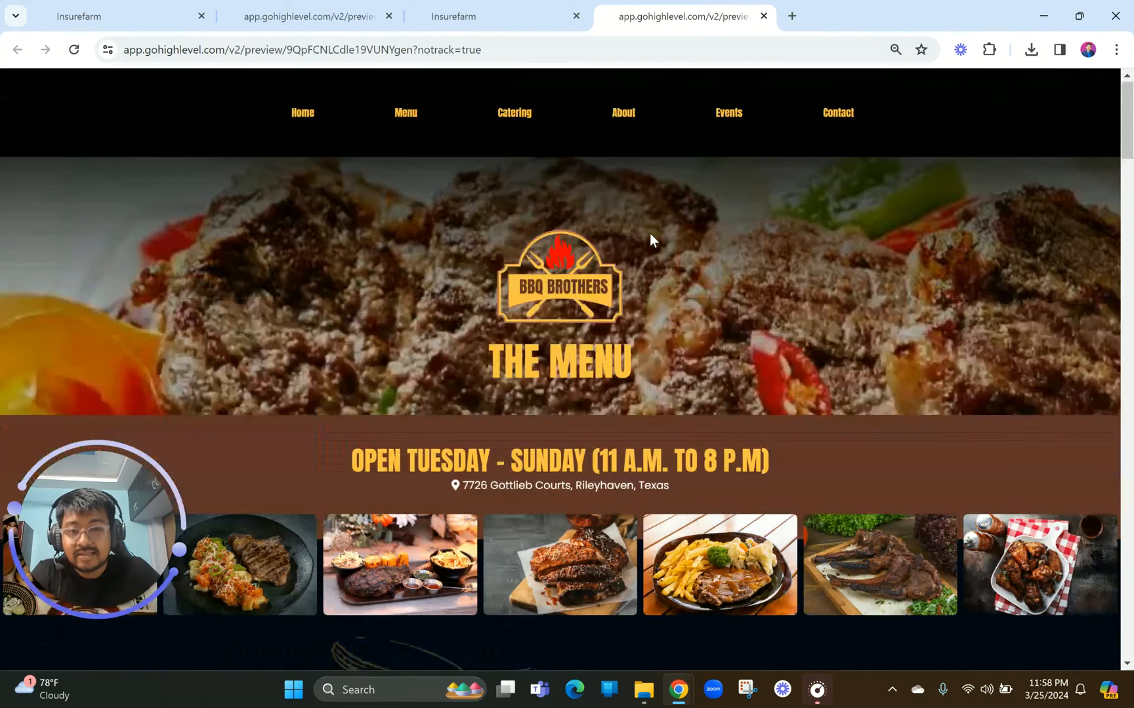
{"action": "scroll", "coordinate": [650, 232], "scroll_direction": "up", "scroll_amount": 3}
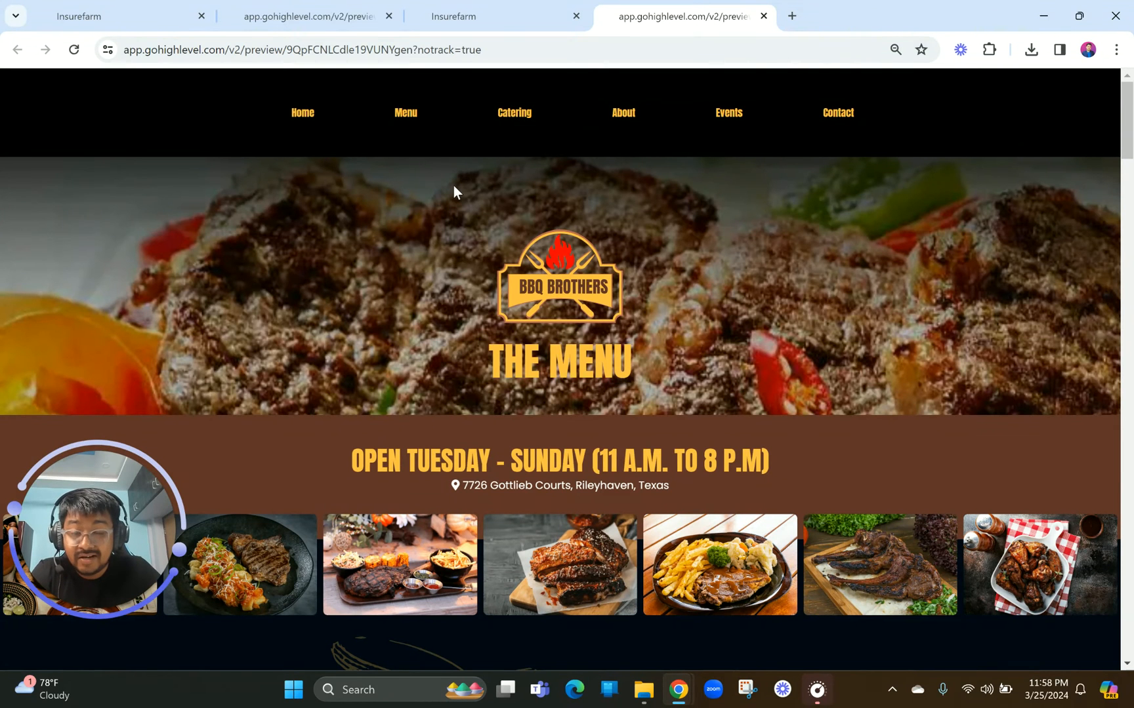
{"action": "left_click", "coordinate": [763, 15]}
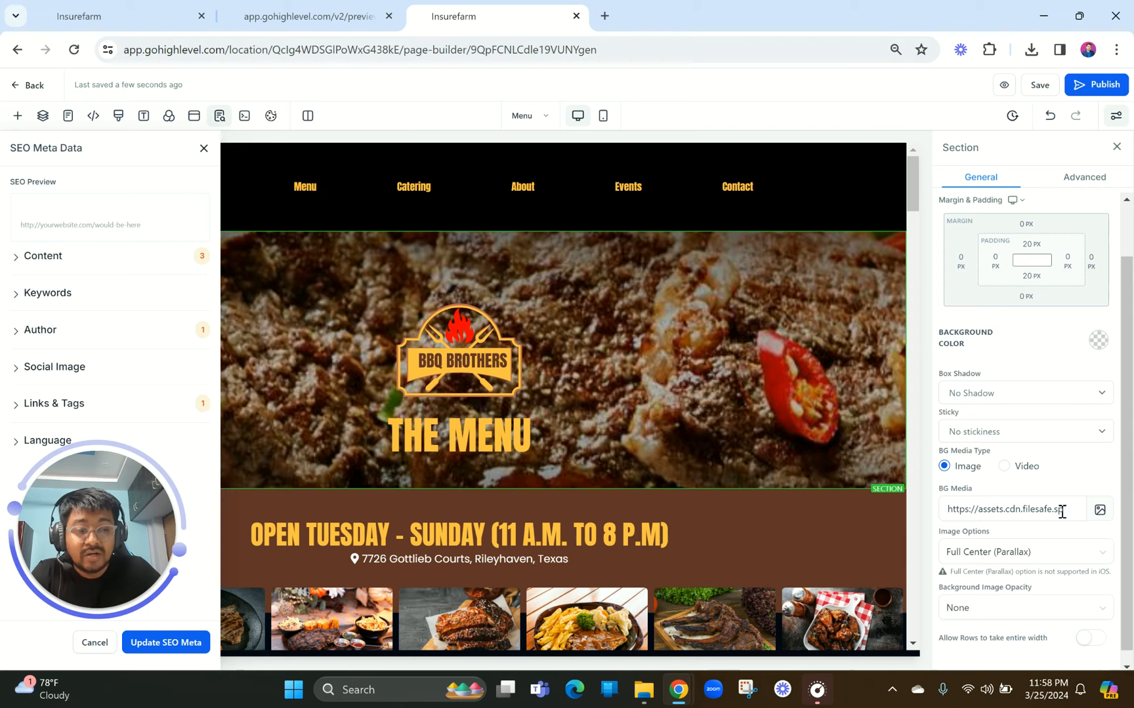
Try Fill 100% Width on the hero background, settle on Fill 100% Width & Height, and close the SEO settings.
{"action": "left_click", "coordinate": [1008, 553]}
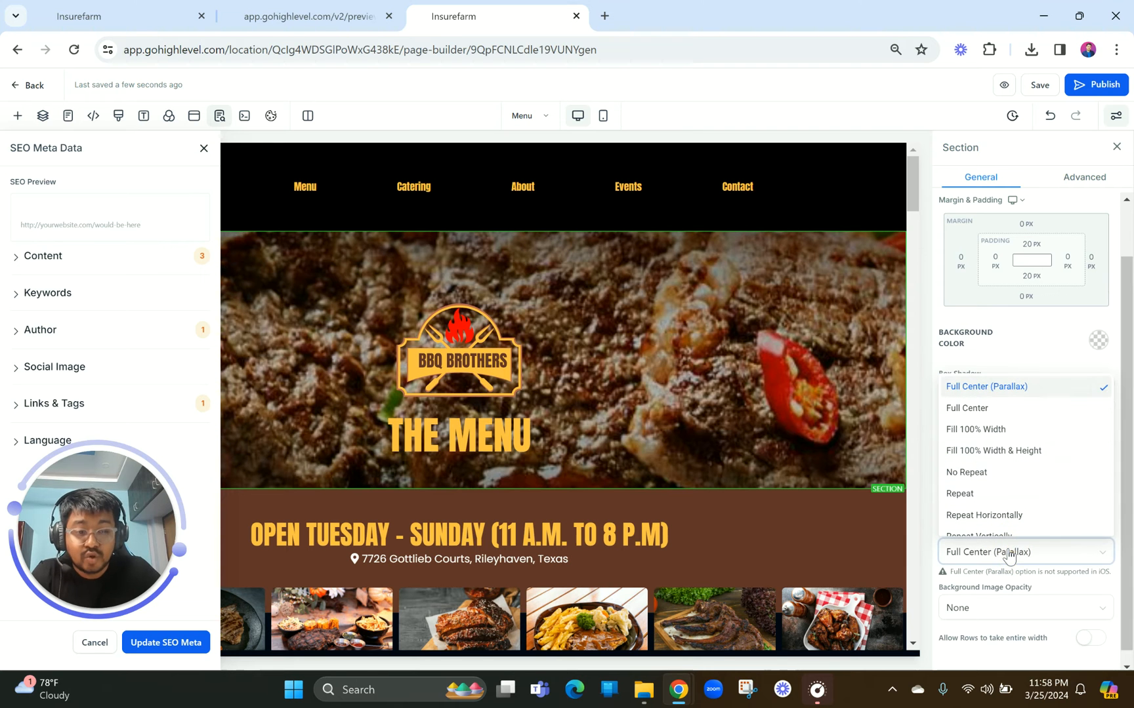
{"action": "left_click", "coordinate": [998, 431]}
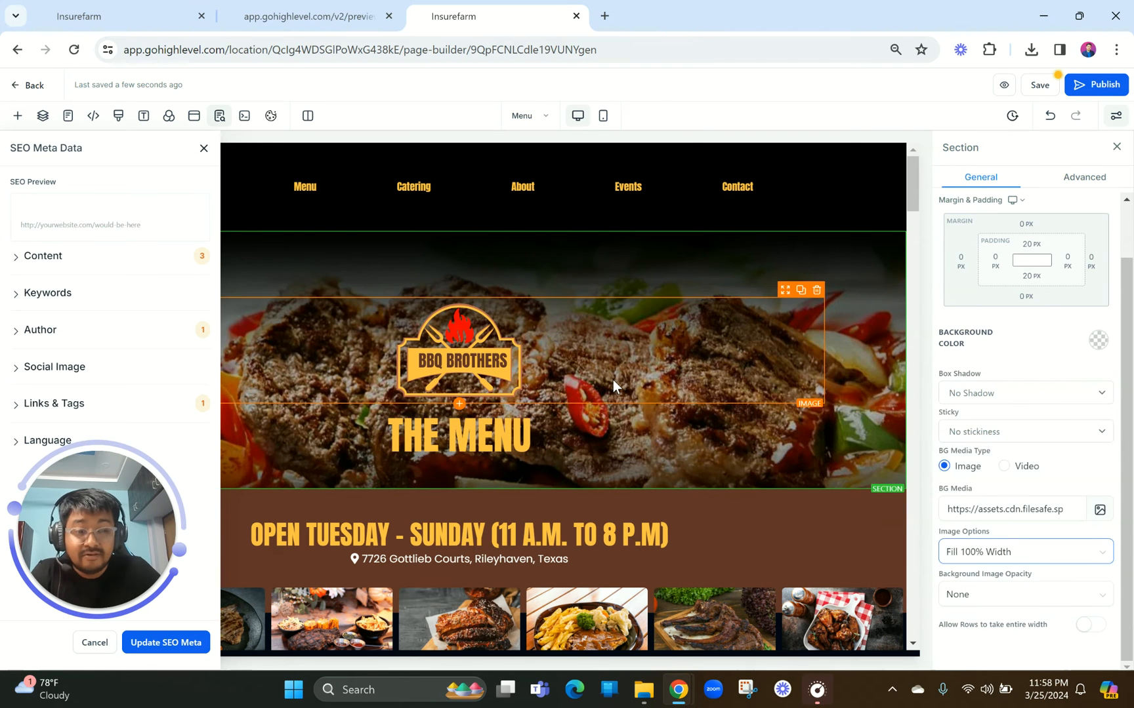
{"action": "left_click", "coordinate": [977, 553]}
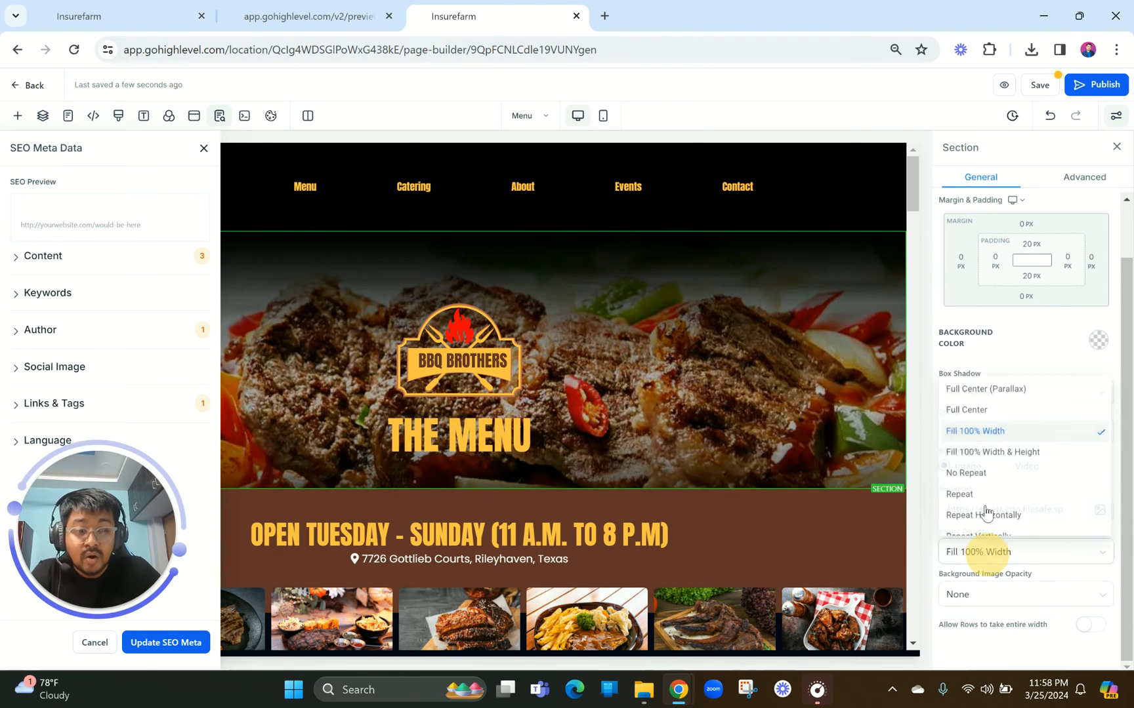
{"action": "left_click", "coordinate": [984, 451]}
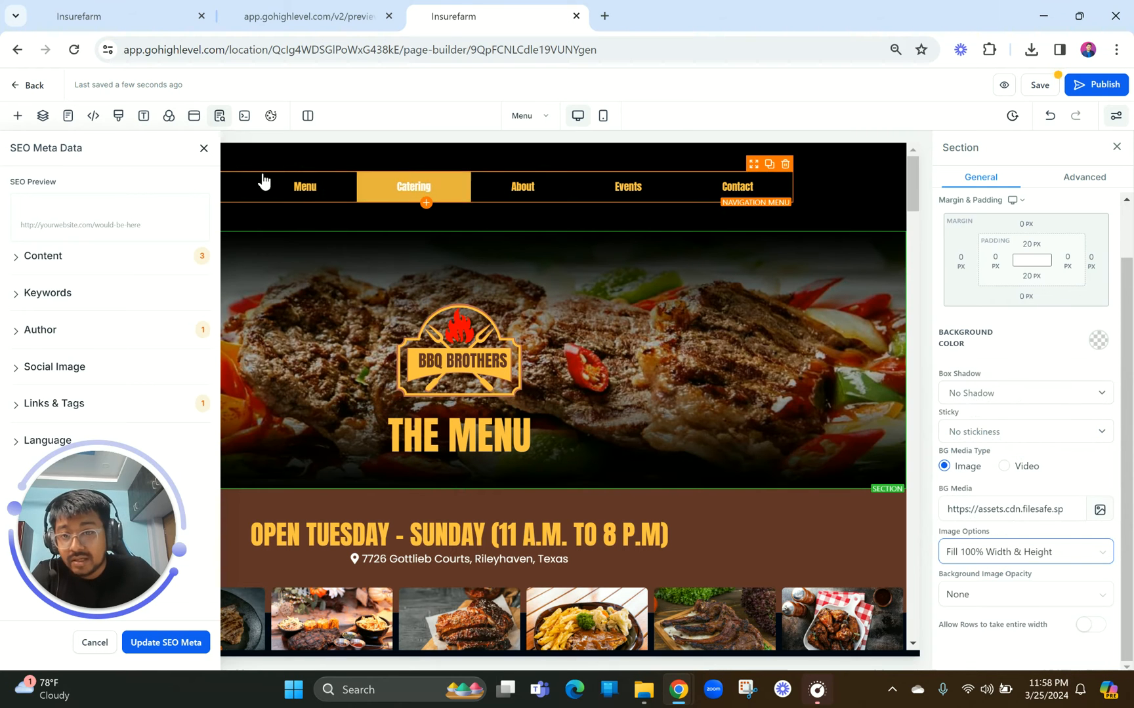
{"action": "left_click", "coordinate": [204, 148]}
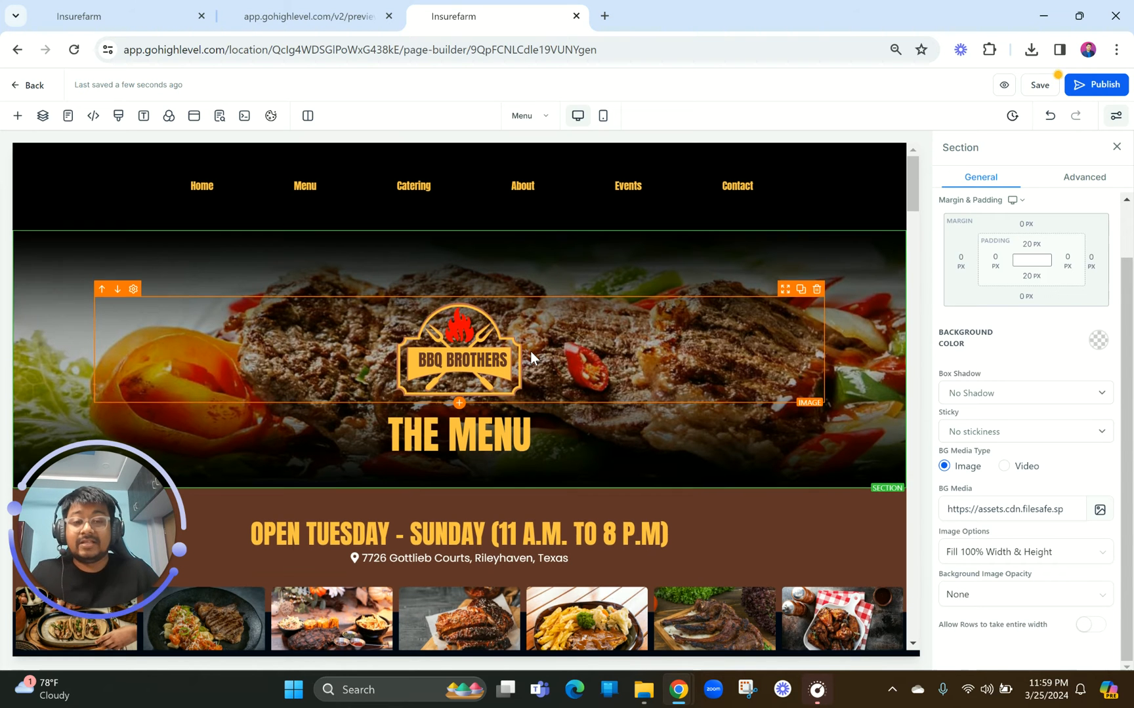
Check the menu layout in the reference preview and delete the brown opening-hours section below THE MENU header.
{"action": "scroll", "coordinate": [531, 351], "scroll_direction": "down", "scroll_amount": 2}
{"action": "left_click", "coordinate": [352, 6]}
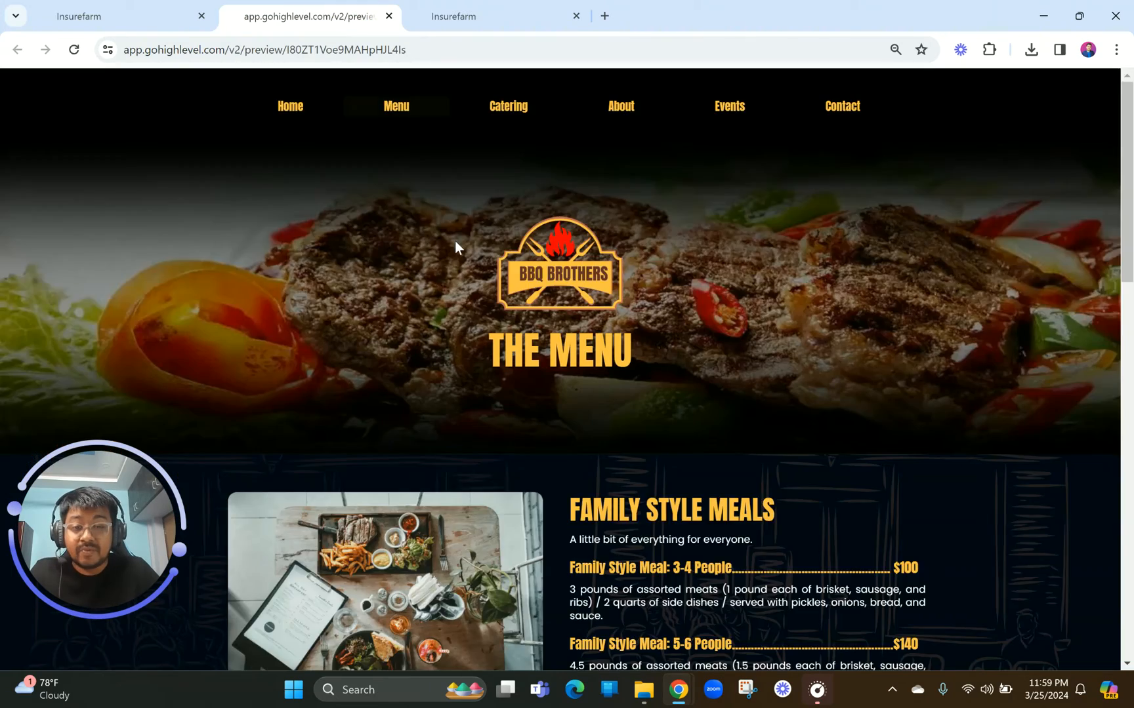
{"action": "scroll", "coordinate": [454, 240], "scroll_direction": "down", "scroll_amount": 3}
{"action": "scroll", "coordinate": [475, 319], "scroll_direction": "down", "scroll_amount": 4}
{"action": "scroll", "coordinate": [474, 321], "scroll_direction": "up", "scroll_amount": 10}
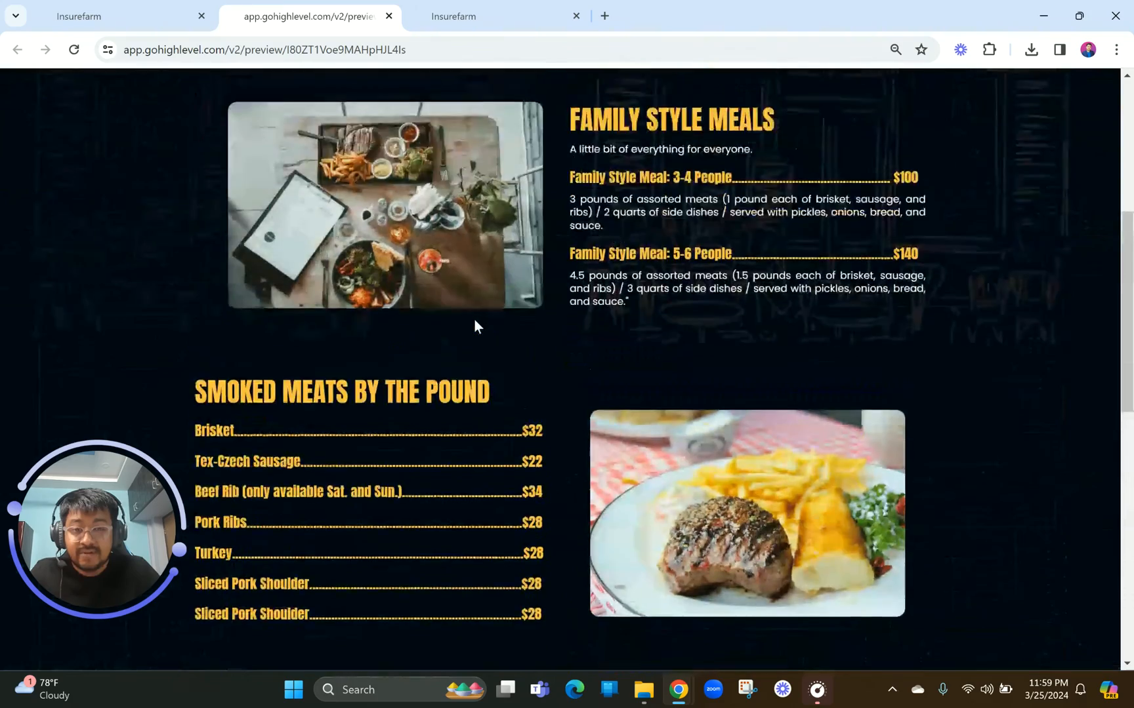
{"action": "left_click", "coordinate": [493, 6]}
{"action": "scroll", "coordinate": [852, 275], "scroll_direction": "down", "scroll_amount": 2}
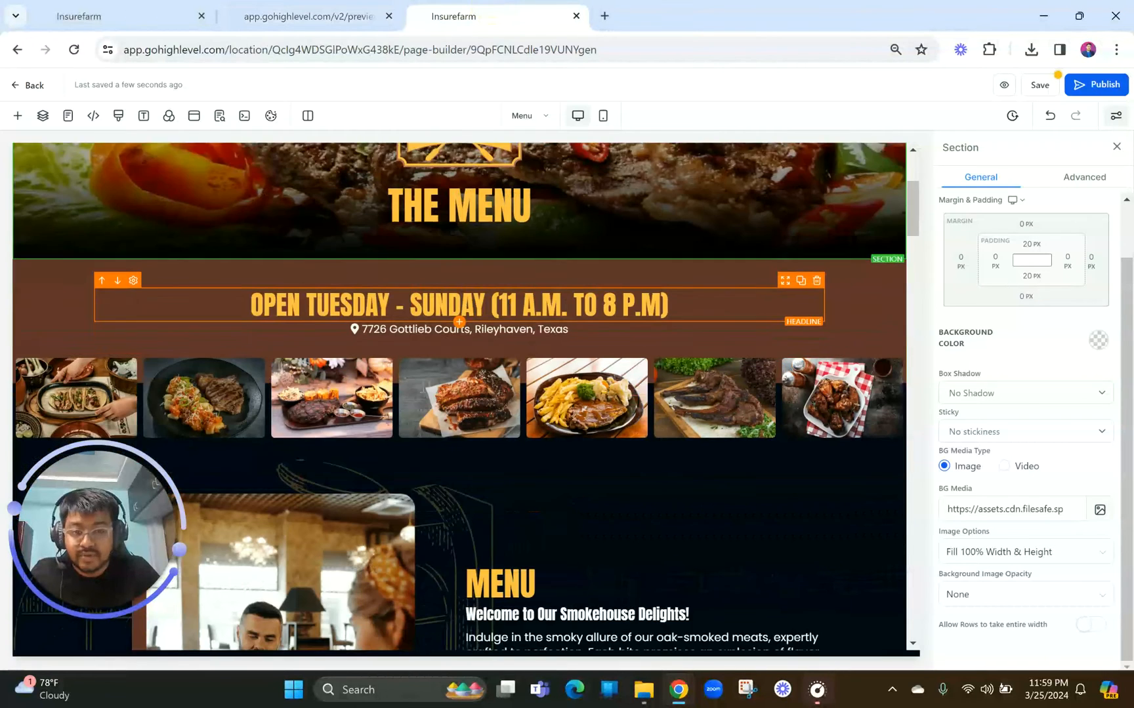
{"action": "left_click", "coordinate": [898, 284]}
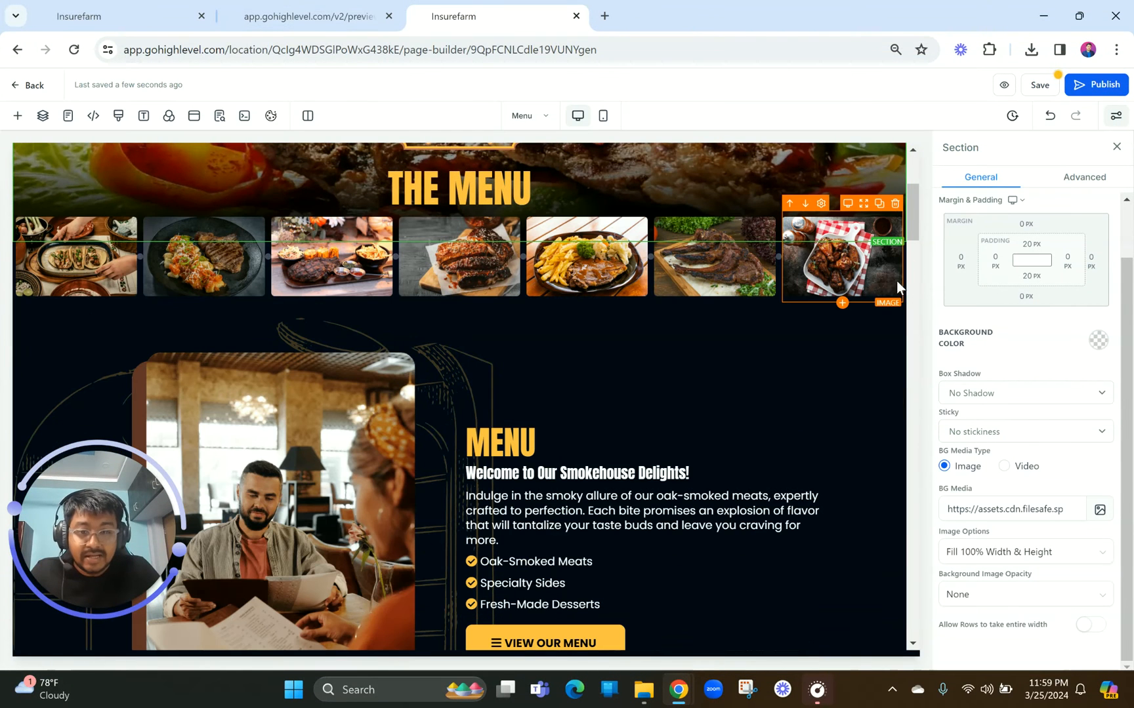
Delete the last five food photos and their columns from the image strip below THE MENU header.
{"action": "left_click", "coordinate": [895, 204]}
{"action": "left_click", "coordinate": [898, 198]}
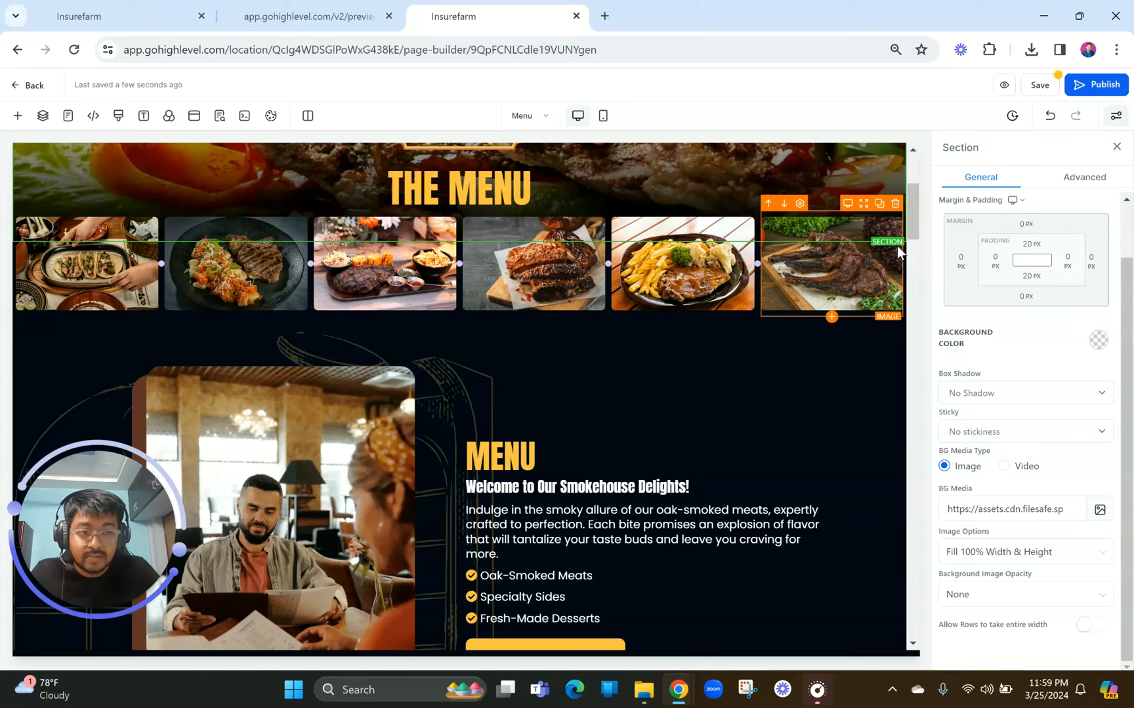
{"action": "left_click", "coordinate": [895, 204]}
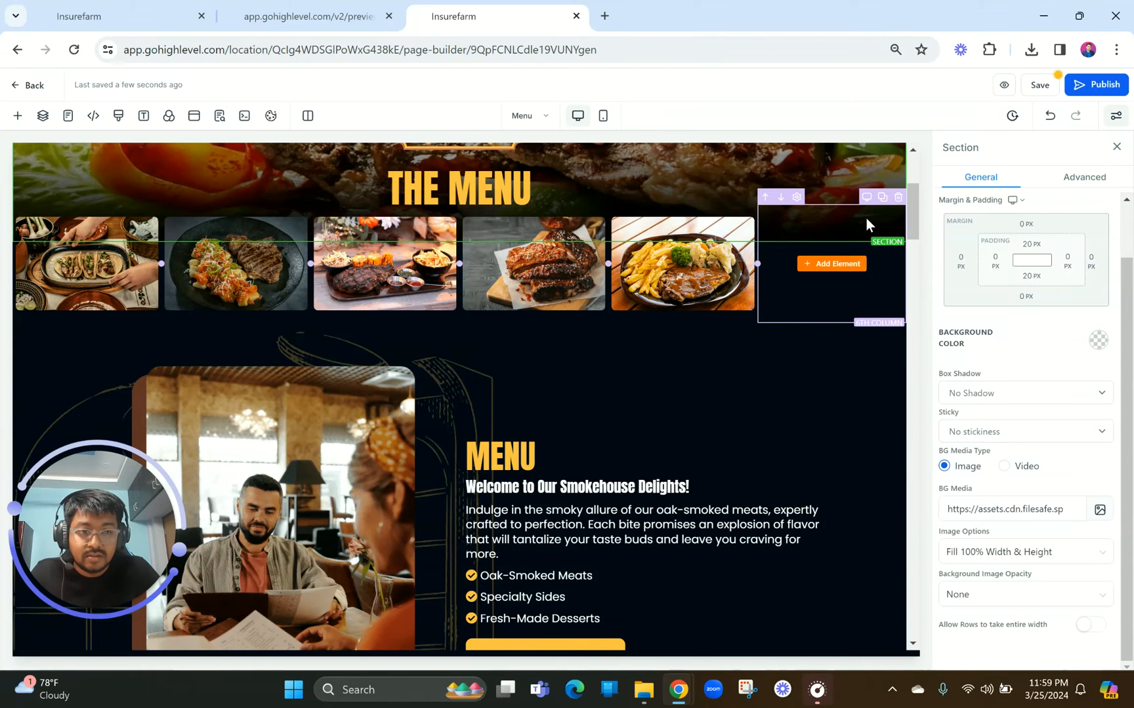
{"action": "left_click", "coordinate": [898, 199]}
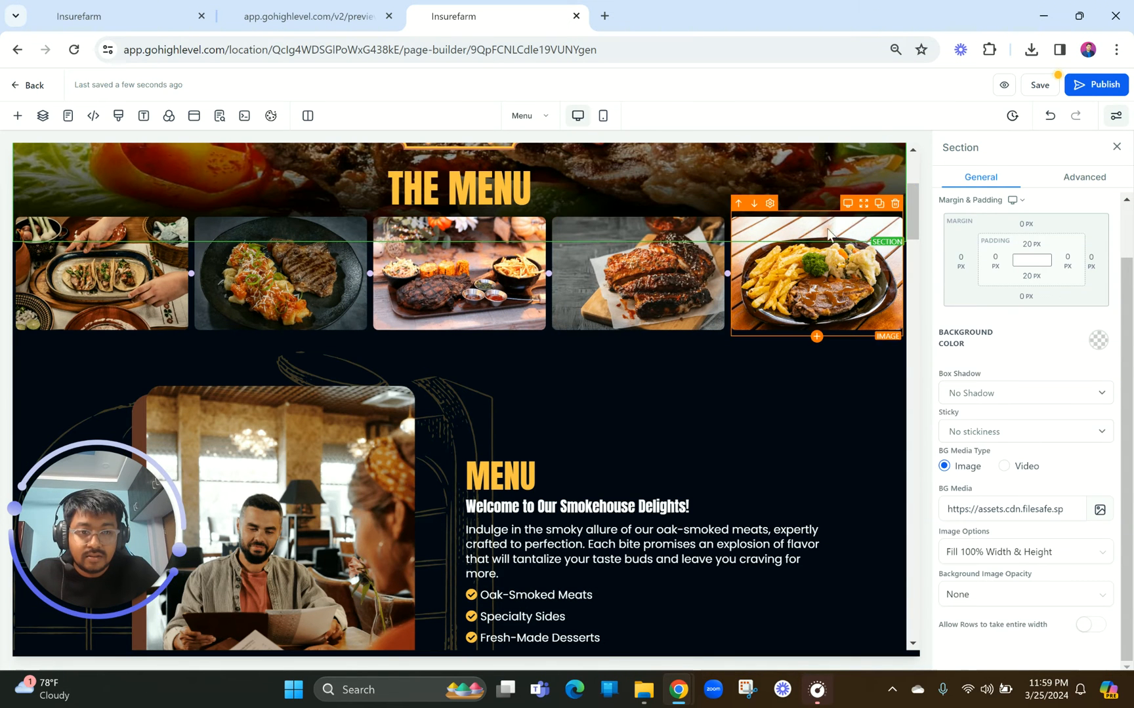
{"action": "left_click", "coordinate": [895, 204]}
{"action": "left_click", "coordinate": [716, 205]}
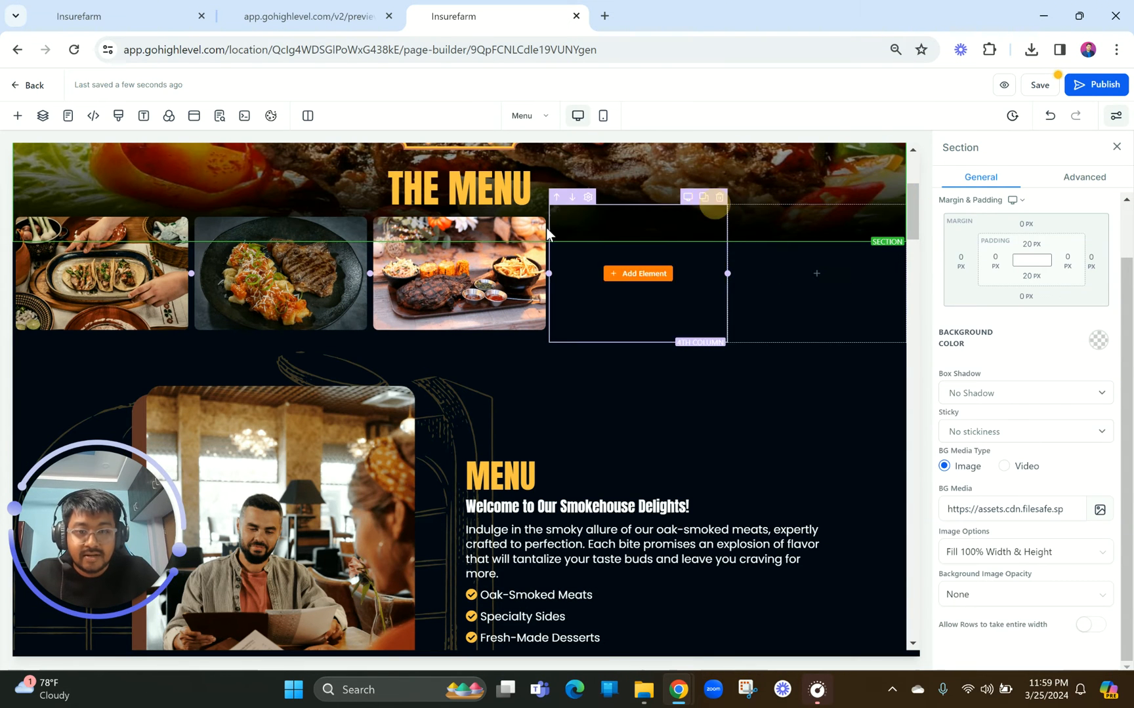
{"action": "left_click", "coordinate": [539, 199]}
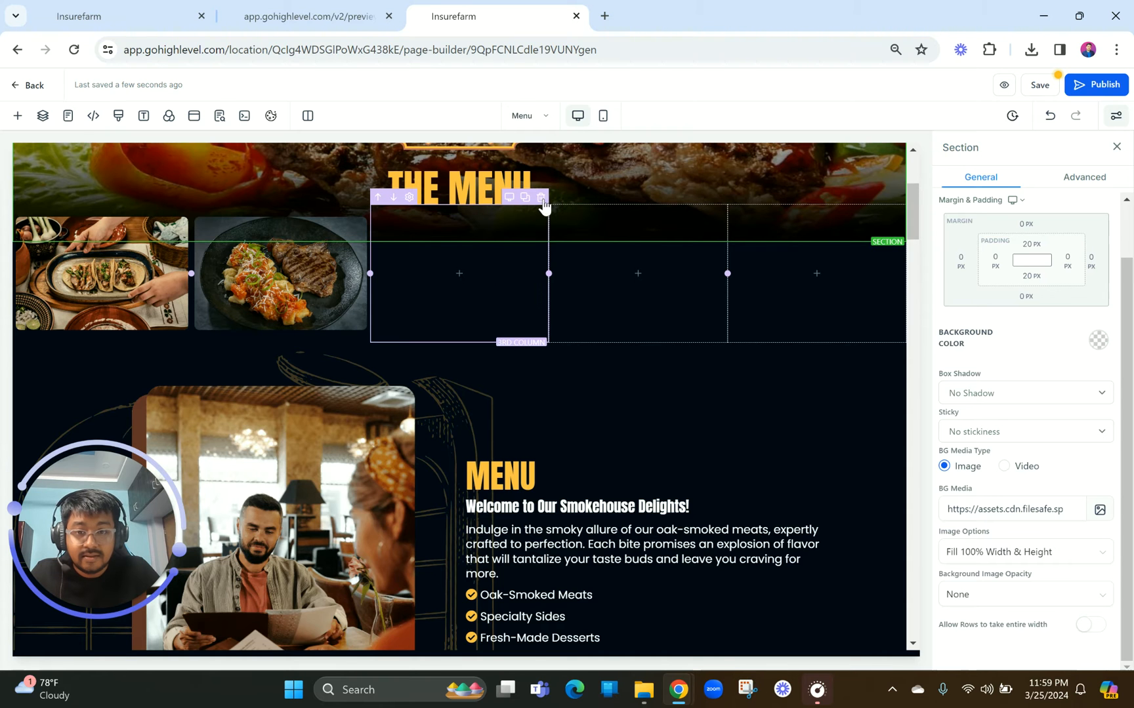
{"action": "left_click", "coordinate": [540, 197]}
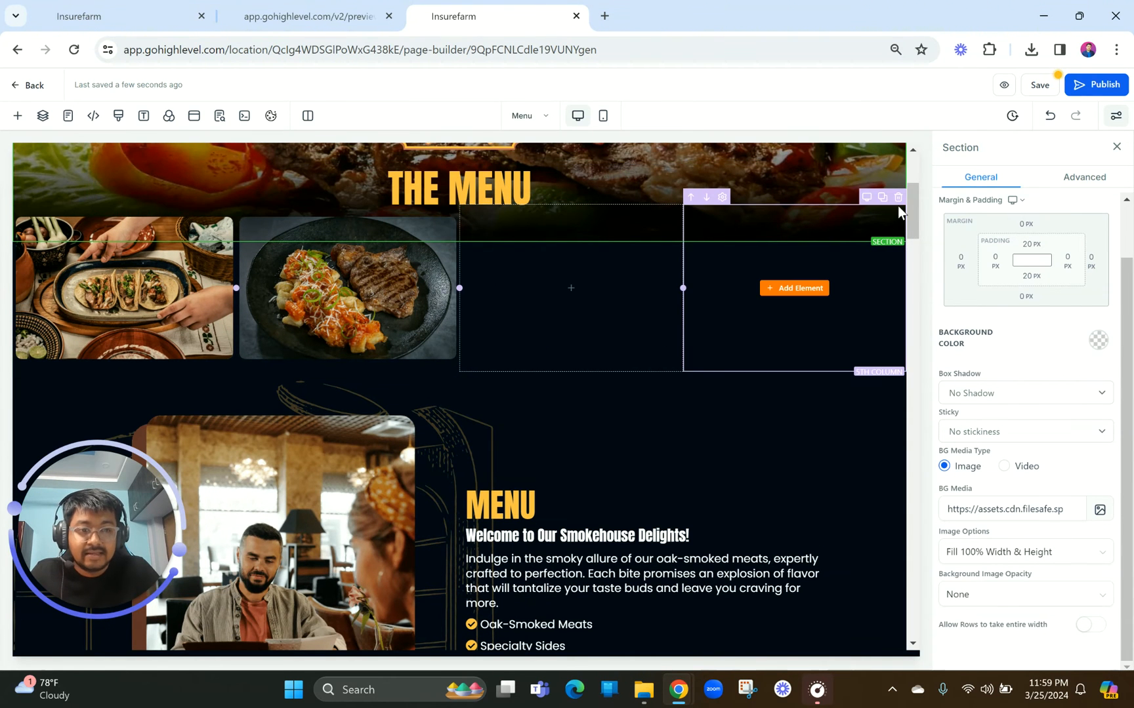
{"action": "left_click", "coordinate": [898, 199]}
{"action": "left_click", "coordinate": [898, 197]}
Delete the two remaining food photos with their columns and remove the emptied image strip.
{"action": "left_click", "coordinate": [895, 204]}
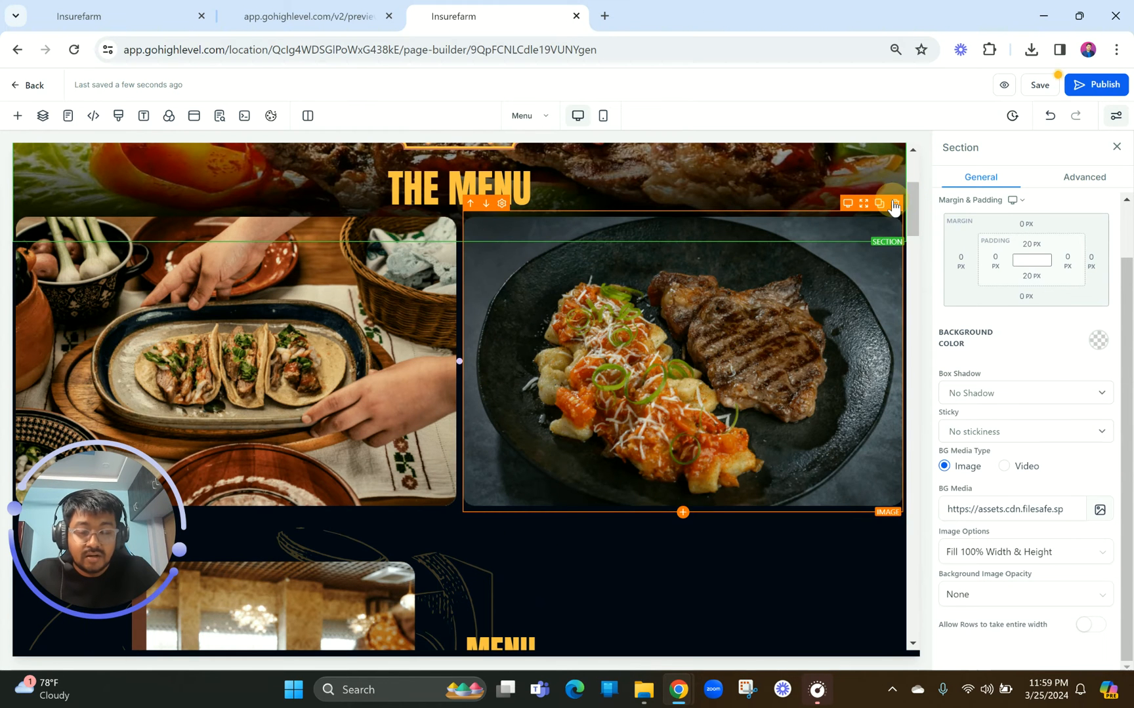
{"action": "left_click", "coordinate": [899, 198]}
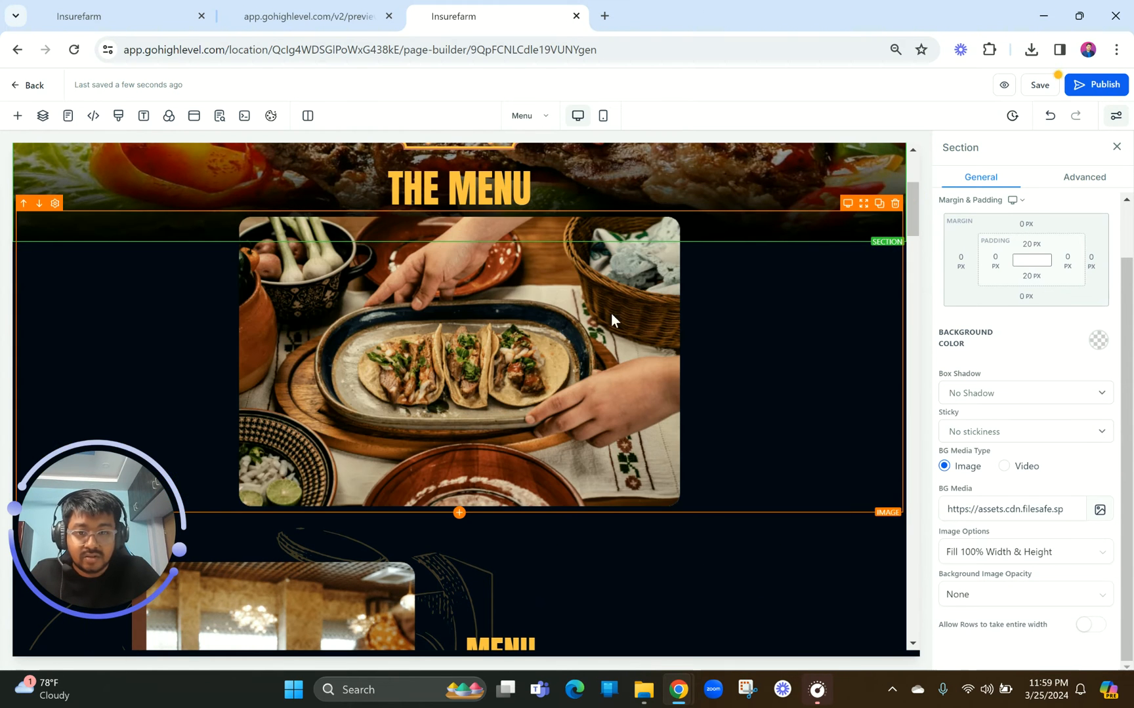
{"action": "left_click", "coordinate": [892, 205]}
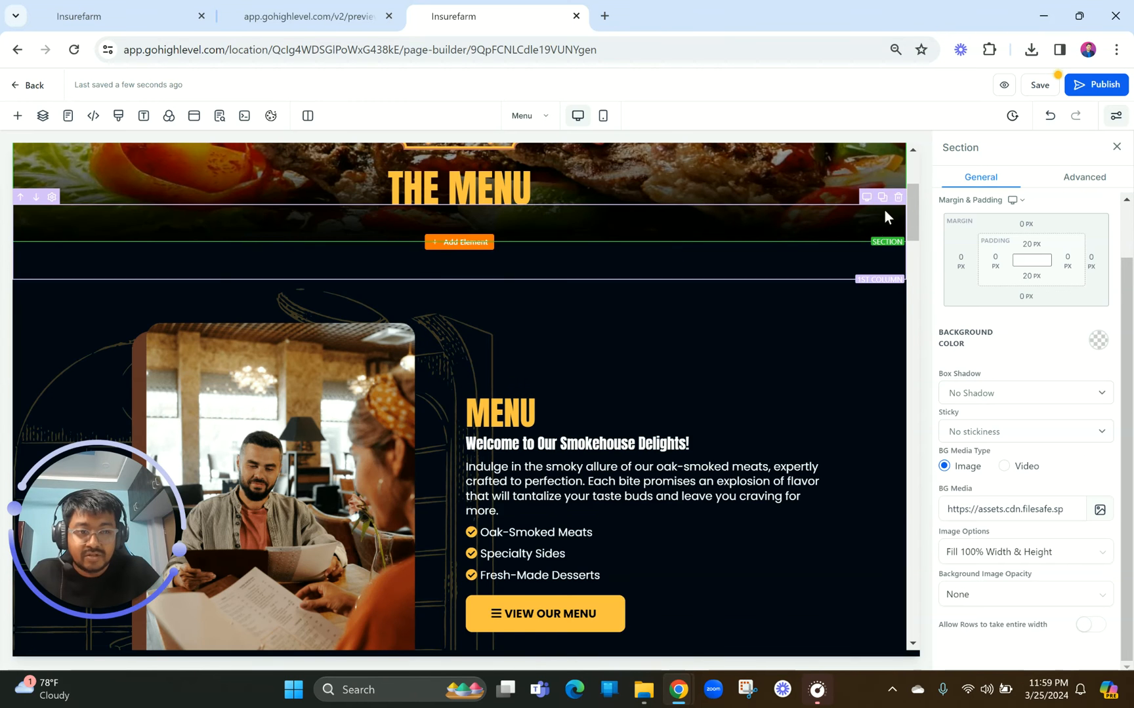
{"action": "left_click", "coordinate": [899, 197]}
{"action": "left_click", "coordinate": [898, 299]}
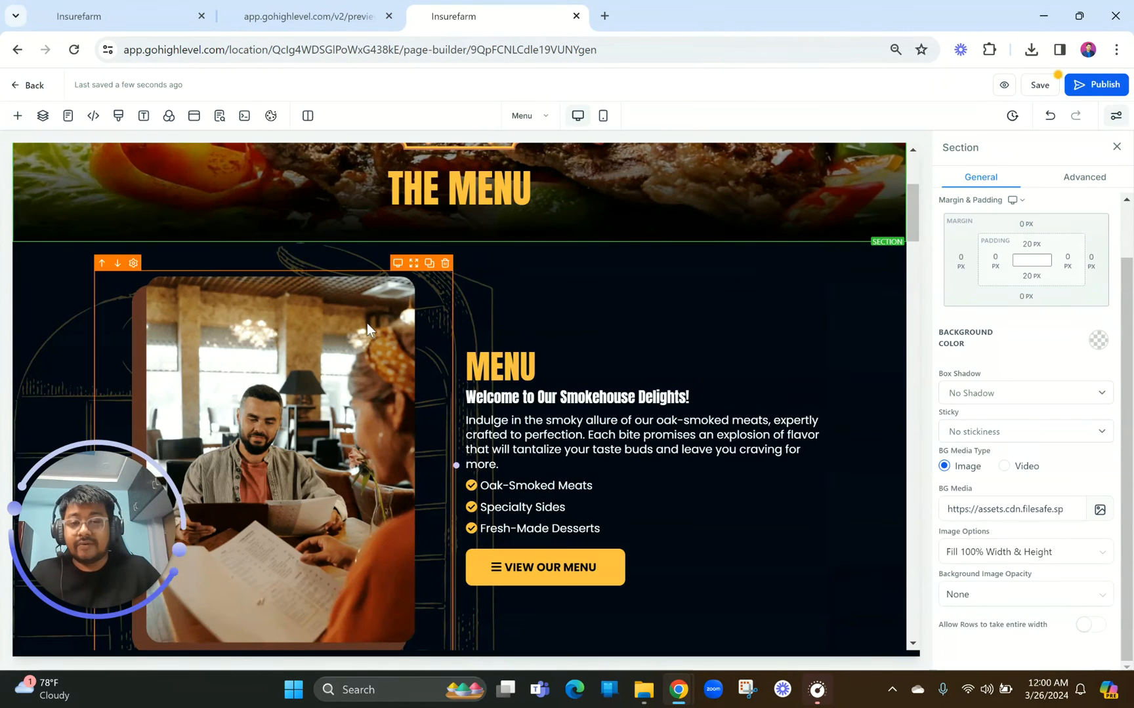
Check the remaining sections against the reference preview and delete the MENU and FOOD GALLERY sections above BBQ BROTHERS STORY.
{"action": "scroll", "coordinate": [351, 245], "scroll_direction": "down", "scroll_amount": 6}
{"action": "scroll", "coordinate": [351, 244], "scroll_direction": "up", "scroll_amount": 5}
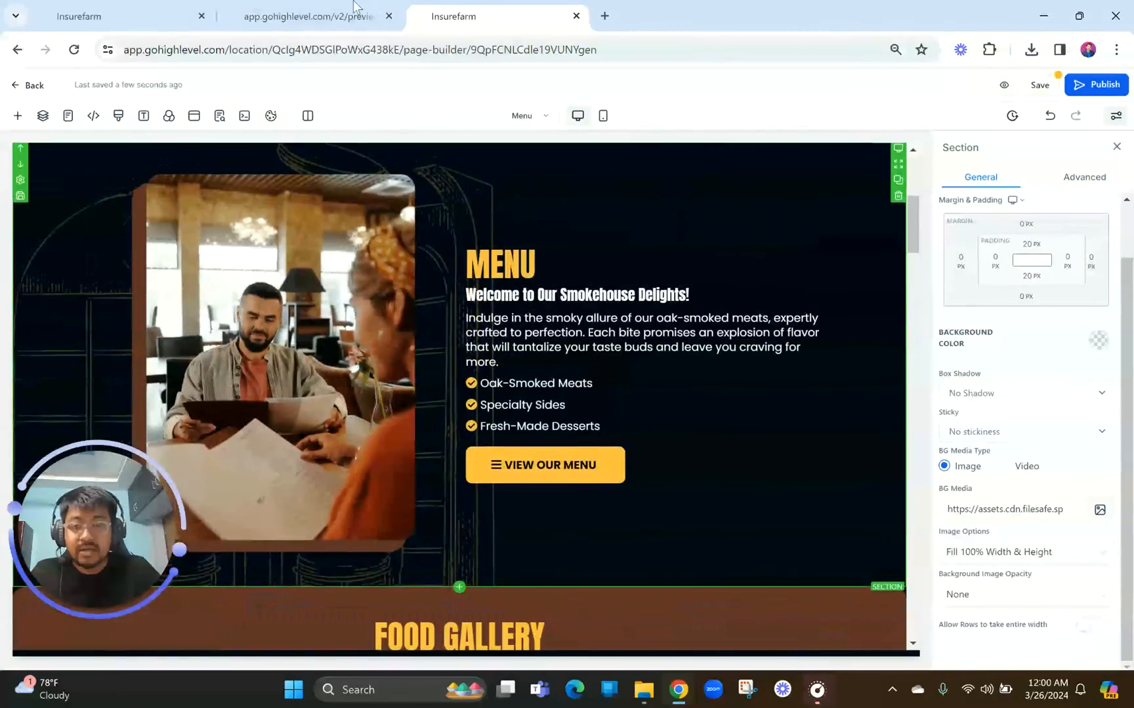
{"action": "left_click", "coordinate": [324, 14]}
{"action": "scroll", "coordinate": [431, 359], "scroll_direction": "down", "scroll_amount": 10}
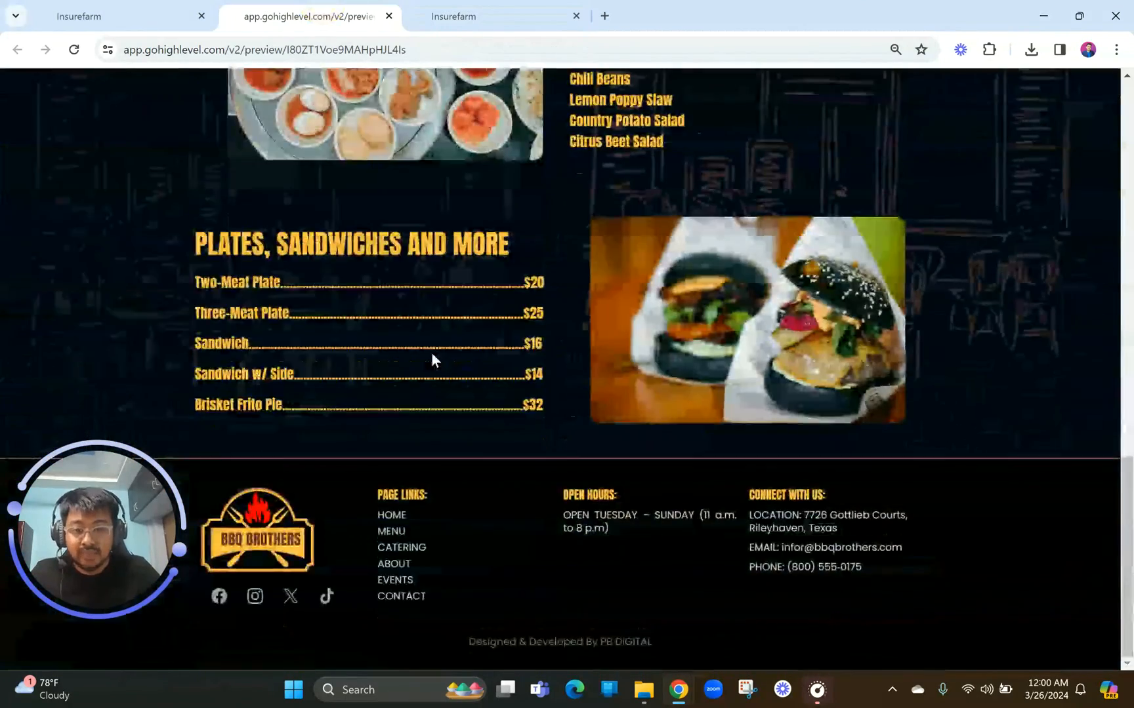
{"action": "scroll", "coordinate": [431, 359], "scroll_direction": "up", "scroll_amount": 12}
{"action": "scroll", "coordinate": [431, 353], "scroll_direction": "down", "scroll_amount": 3}
{"action": "left_click", "coordinate": [453, 16]}
{"action": "scroll", "coordinate": [497, 326], "scroll_direction": "down", "scroll_amount": 12}
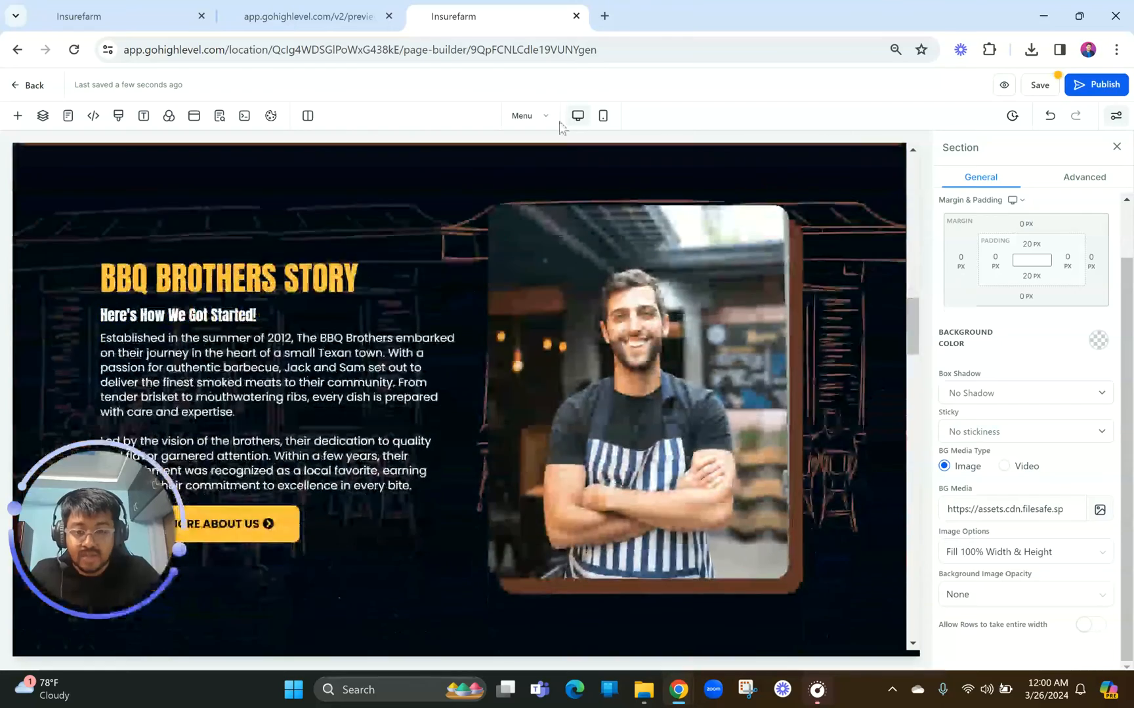
{"action": "scroll", "coordinate": [468, 355], "scroll_direction": "up", "scroll_amount": 8}
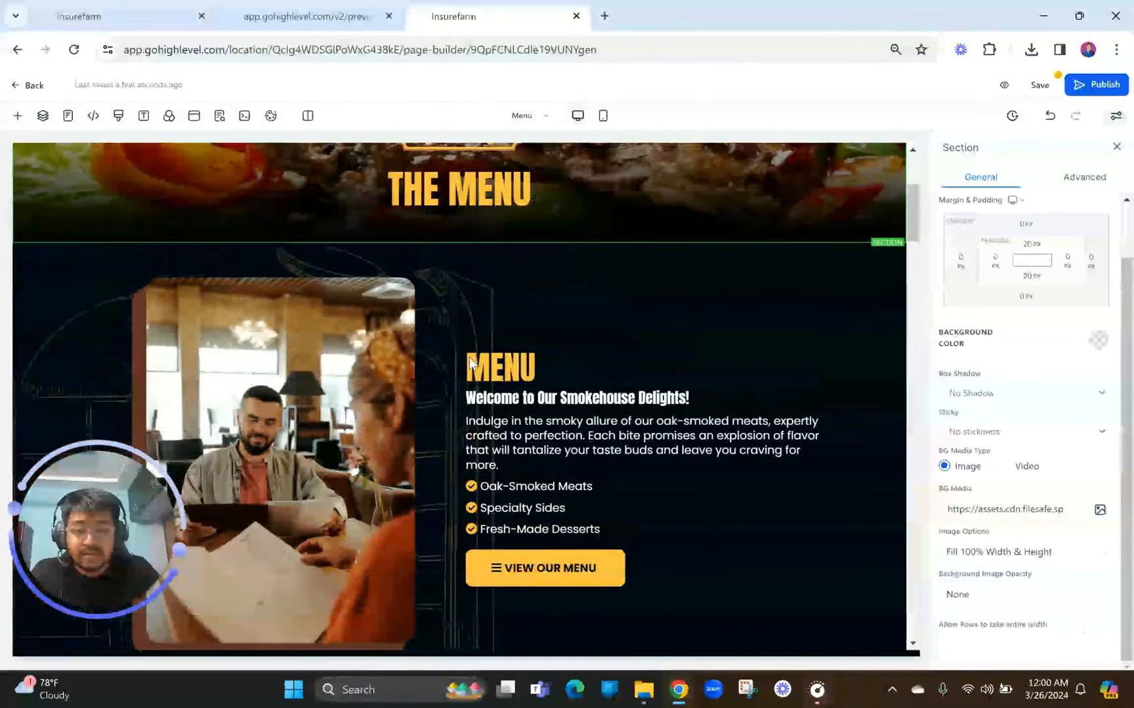
{"action": "left_click", "coordinate": [898, 301]}
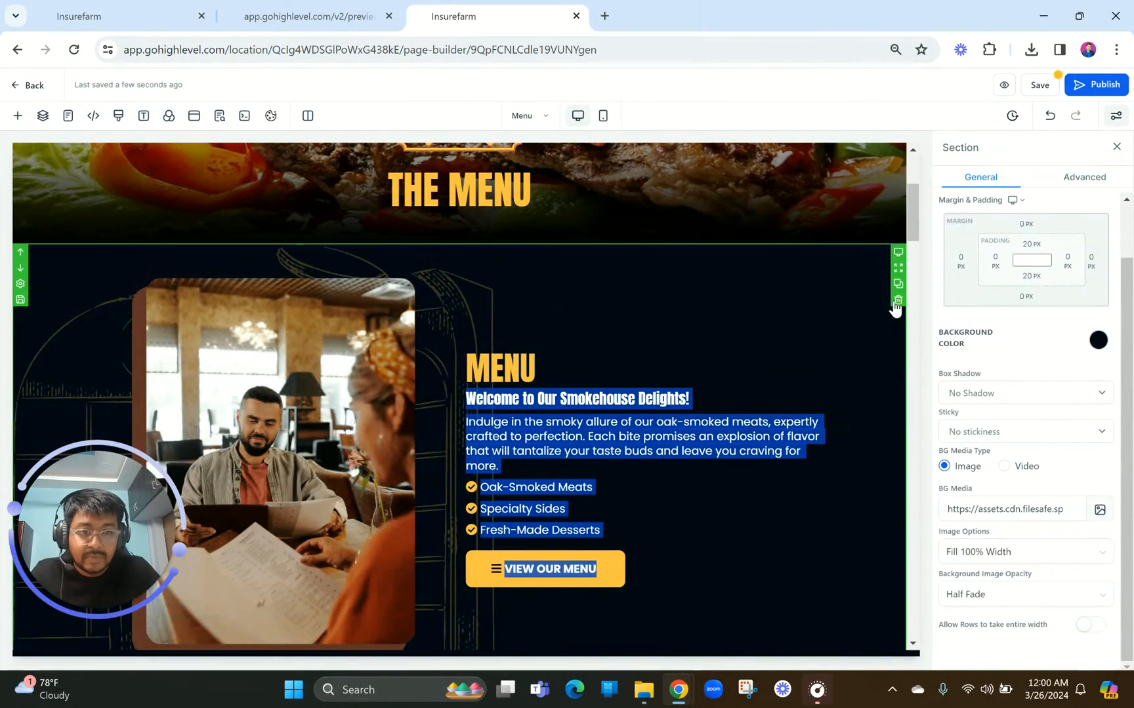
{"action": "left_click", "coordinate": [898, 286]}
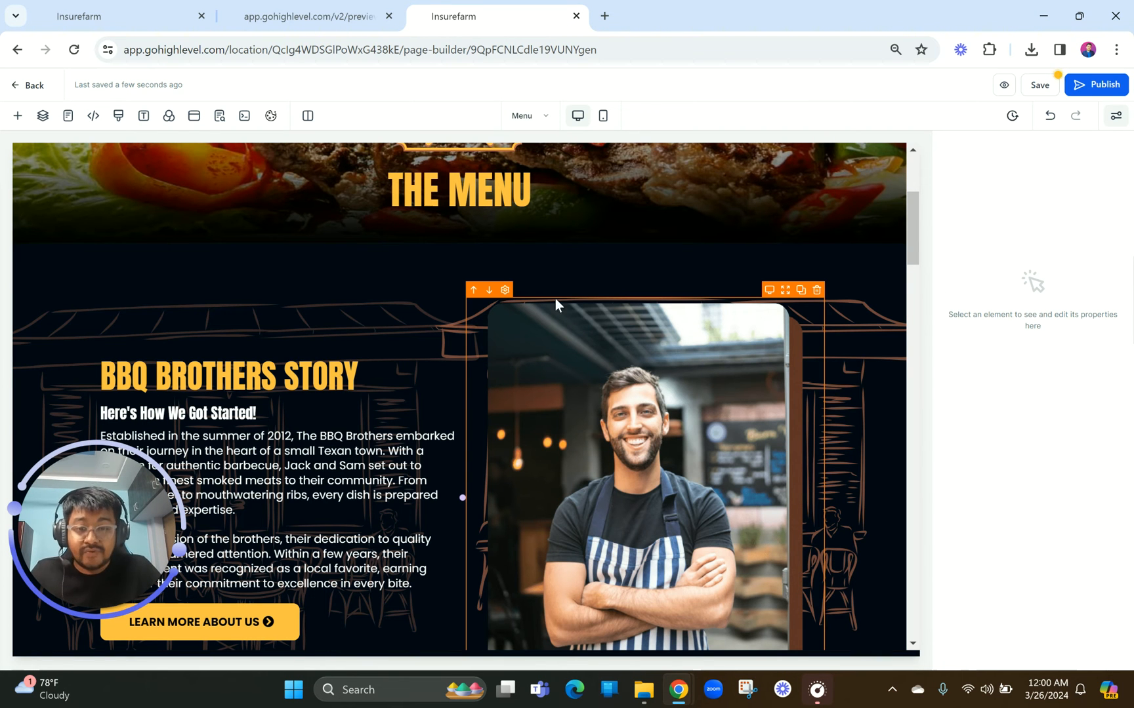
Set the background image opacity of the BBQ BROTHERS STORY section to Heavy Fade.
{"action": "left_click", "coordinate": [524, 261]}
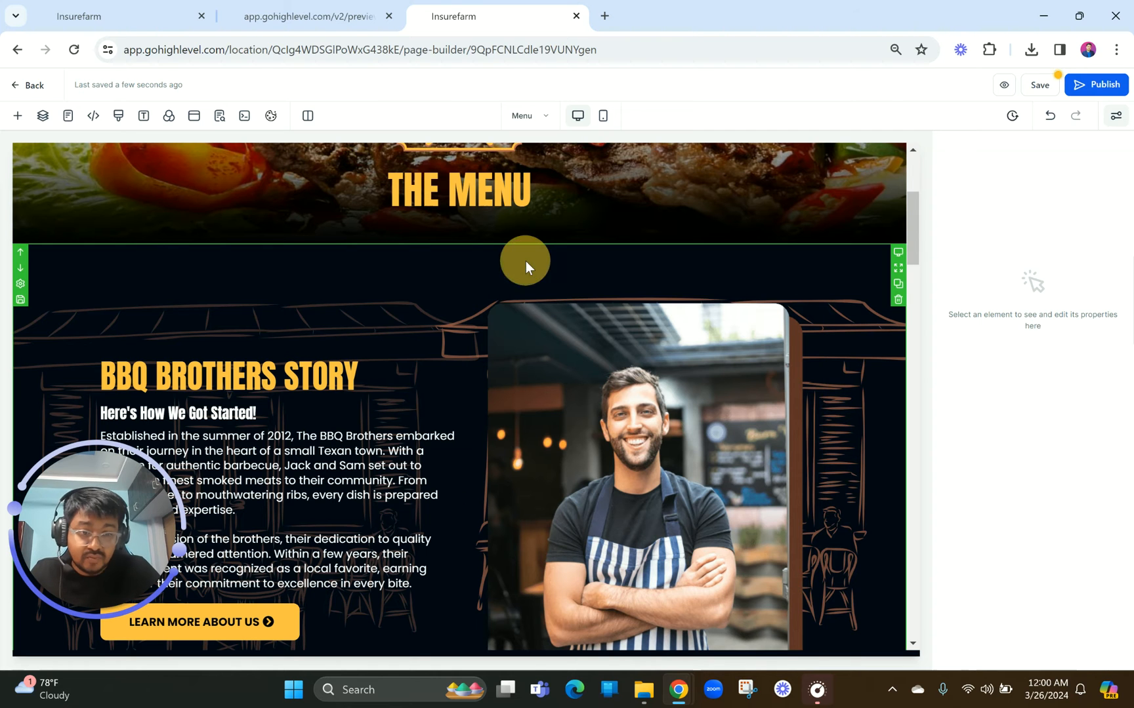
{"action": "scroll", "coordinate": [1017, 531], "scroll_direction": "down", "scroll_amount": 1}
{"action": "left_click", "coordinate": [989, 560]}
{"action": "left_click", "coordinate": [1000, 322]}
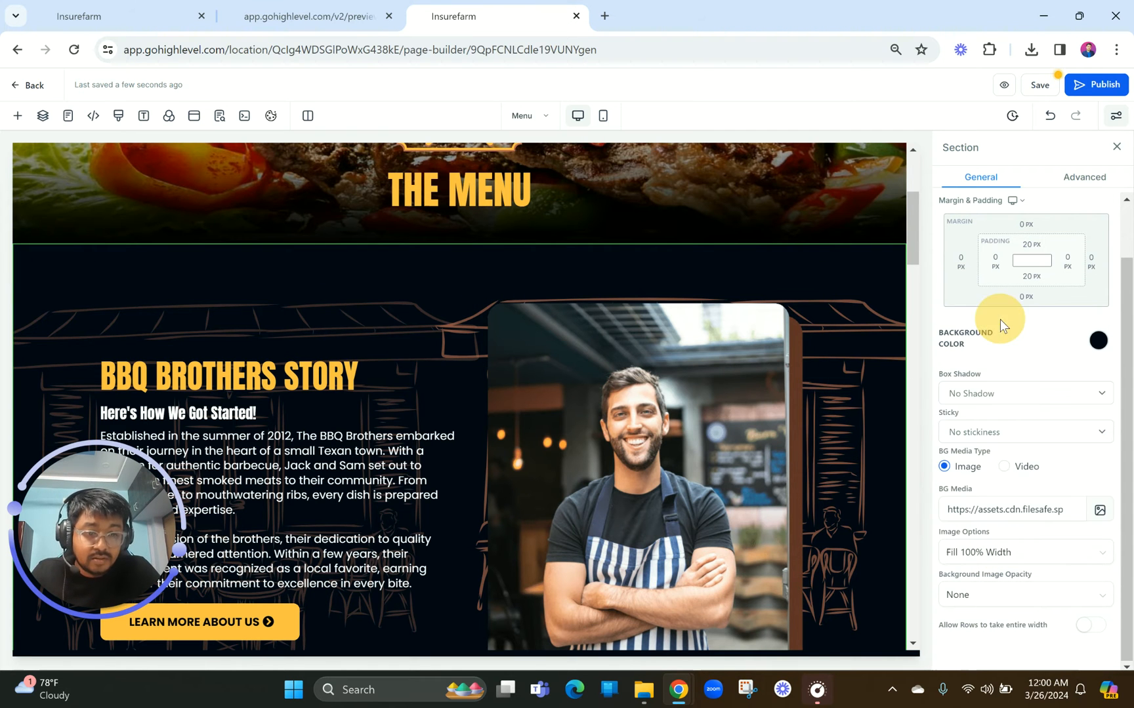
{"action": "left_click", "coordinate": [991, 600]}
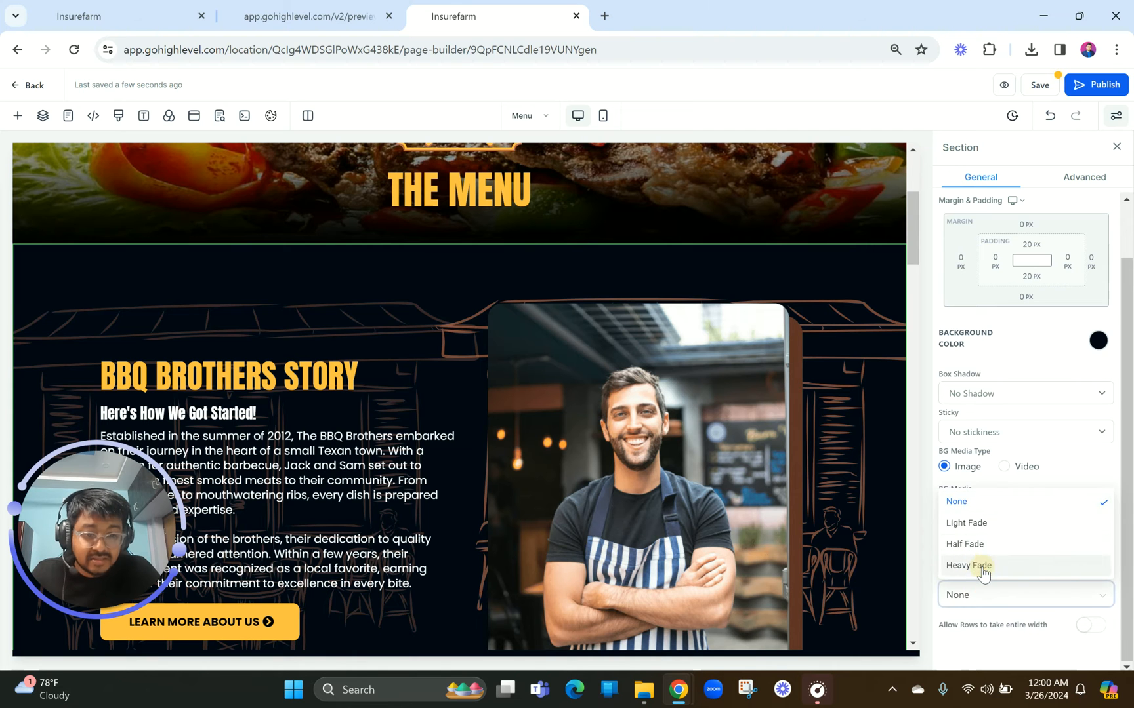
{"action": "left_click", "coordinate": [982, 565]}
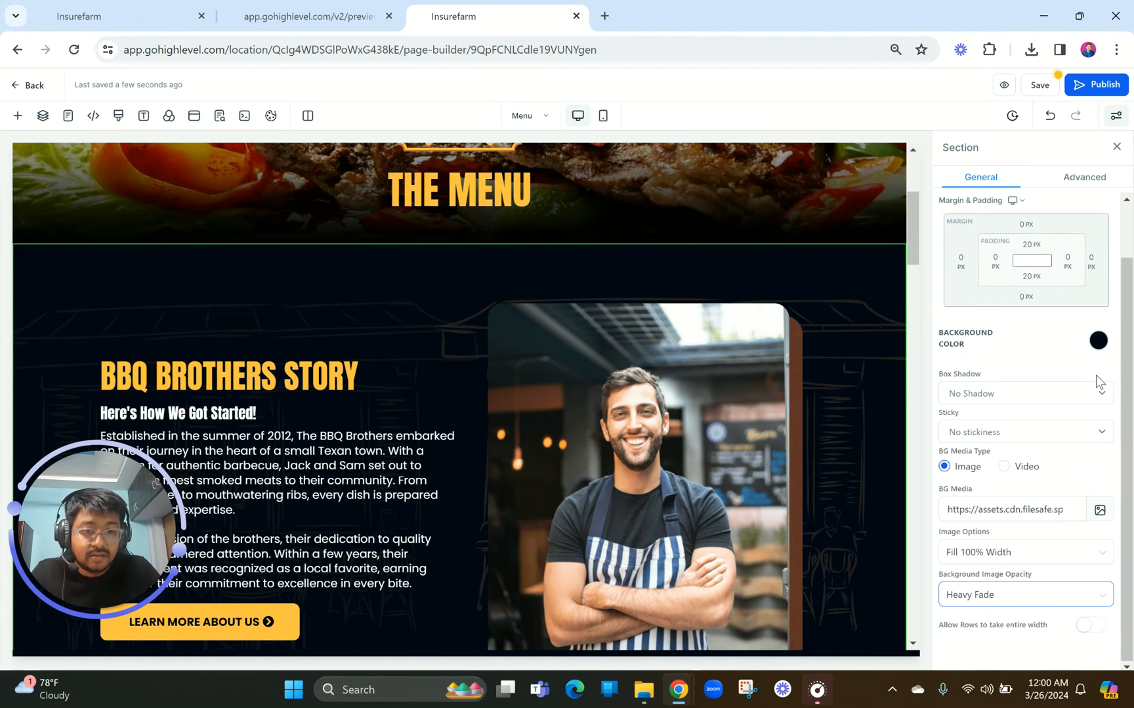
Change the BBQ BROTHERS STORY section's background color to black so it matches the header.
{"action": "left_click", "coordinate": [1104, 339]}
{"action": "left_click", "coordinate": [1045, 373]}
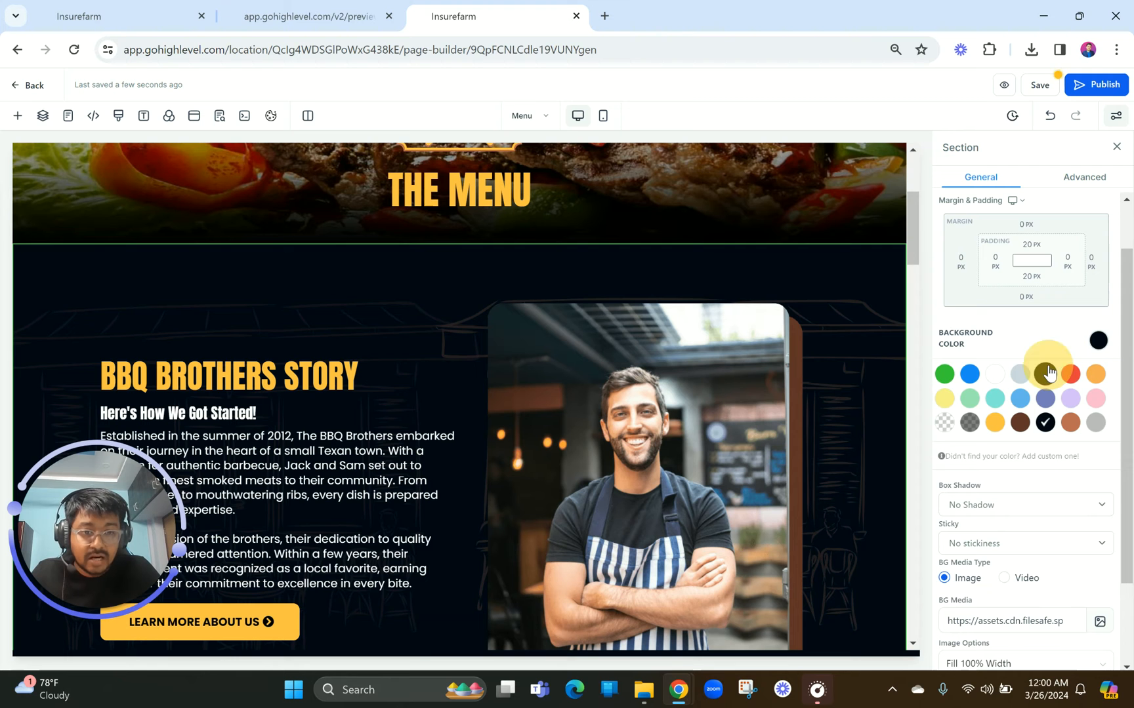
{"action": "scroll", "coordinate": [491, 483], "scroll_direction": "up", "scroll_amount": 4}
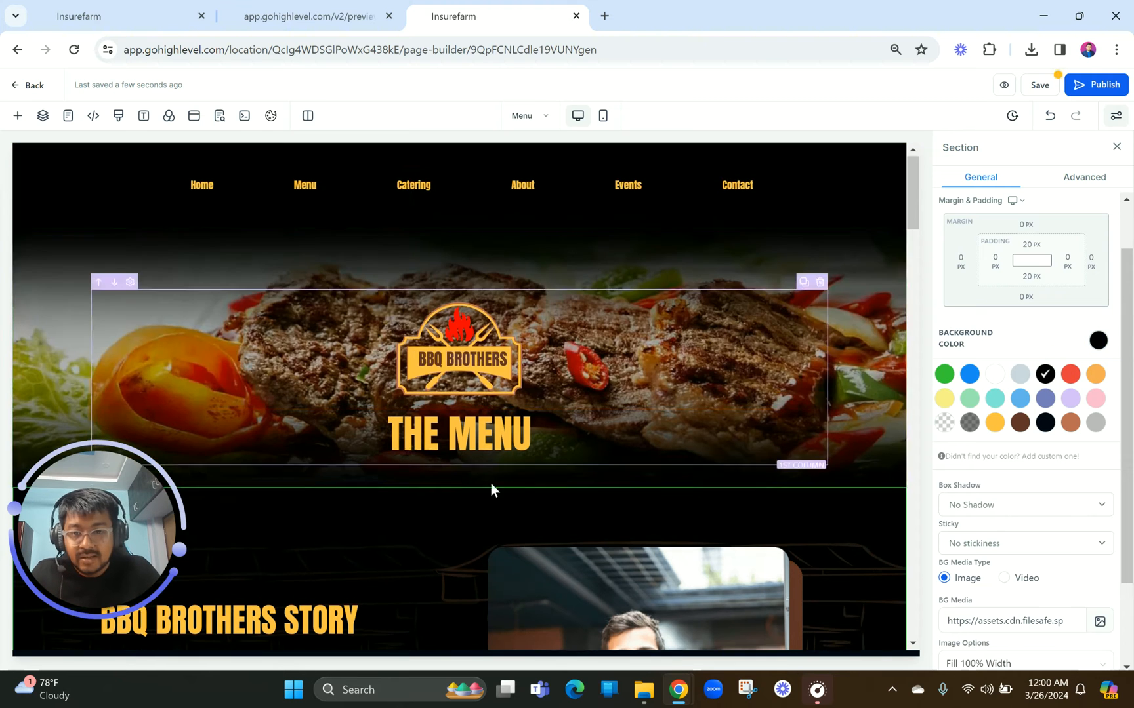
{"action": "scroll", "coordinate": [475, 582], "scroll_direction": "down", "scroll_amount": 5}
Examine the FAMILY STYLE MEALS section in the reference preview and compare its background and layout with the BBQ BROTHERS STORY section.
{"action": "left_click", "coordinate": [308, 16]}
{"action": "scroll", "coordinate": [472, 212], "scroll_direction": "up", "scroll_amount": 1}
{"action": "scroll", "coordinate": [473, 213], "scroll_direction": "down", "scroll_amount": 2}
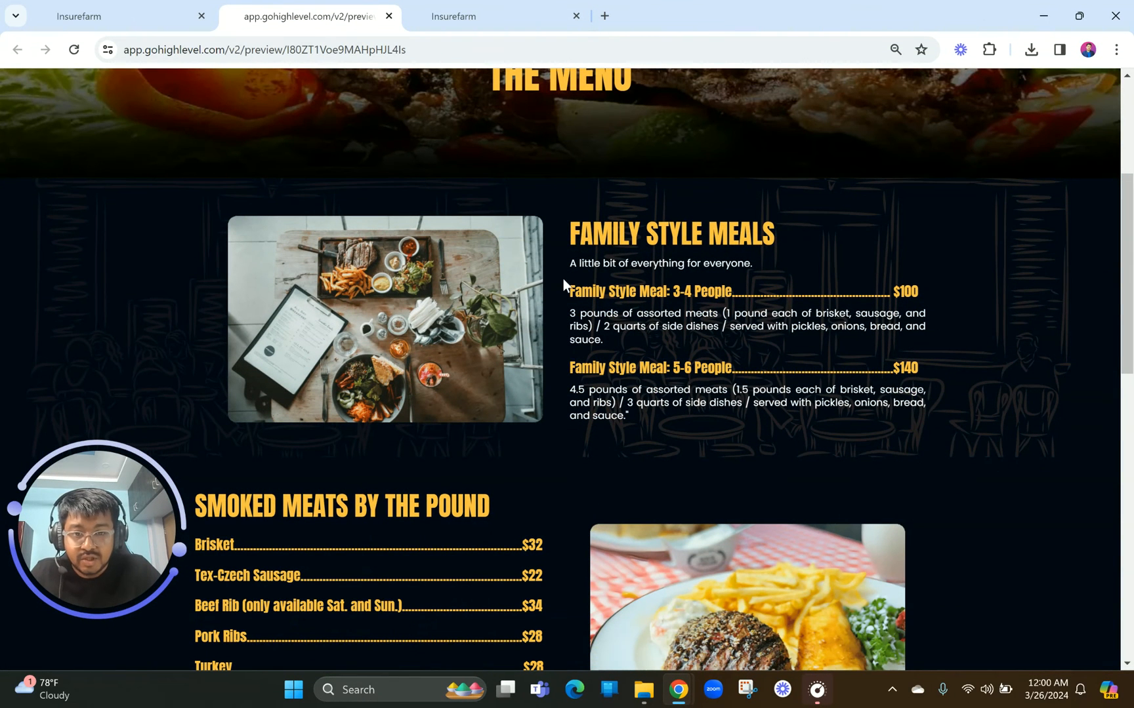
{"action": "left_click_drag", "start_coordinate": [580, 231], "coordinate": [798, 227]}
{"action": "left_click", "coordinate": [798, 227]}
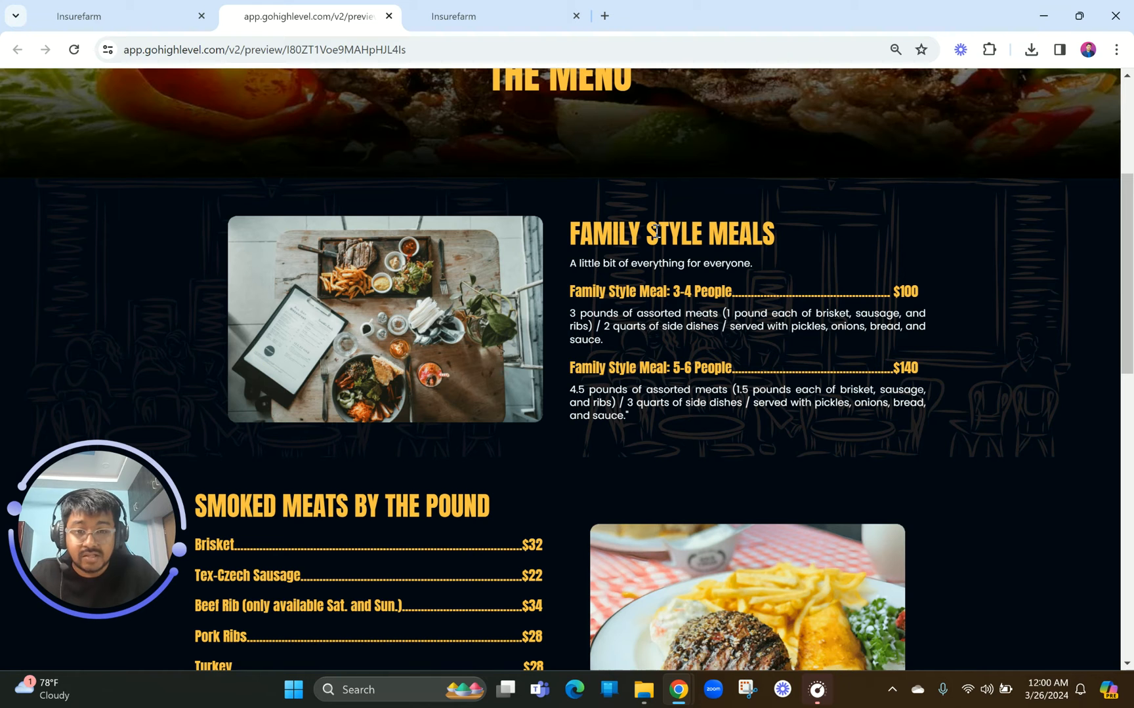
{"action": "left_click", "coordinate": [490, 7]}
{"action": "scroll", "coordinate": [563, 276], "scroll_direction": "up", "scroll_amount": 2}
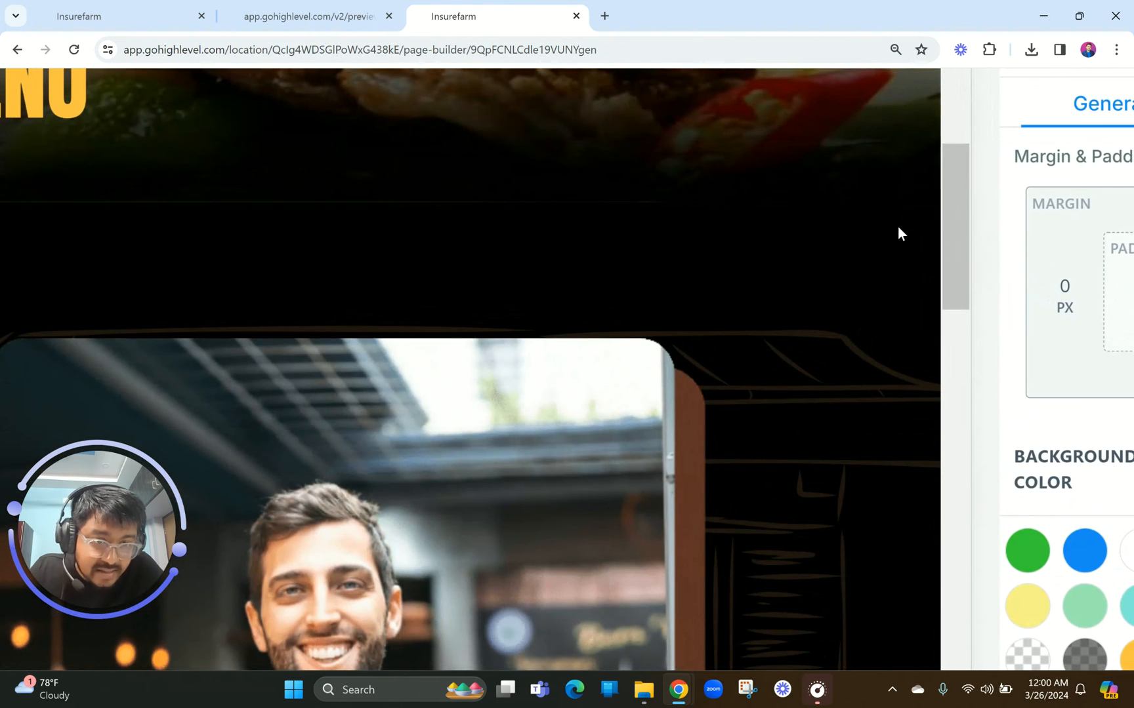
{"action": "scroll", "coordinate": [803, 241], "scroll_direction": "down", "scroll_amount": 3}
{"action": "scroll", "coordinate": [803, 241], "scroll_direction": "down", "scroll_amount": 2}
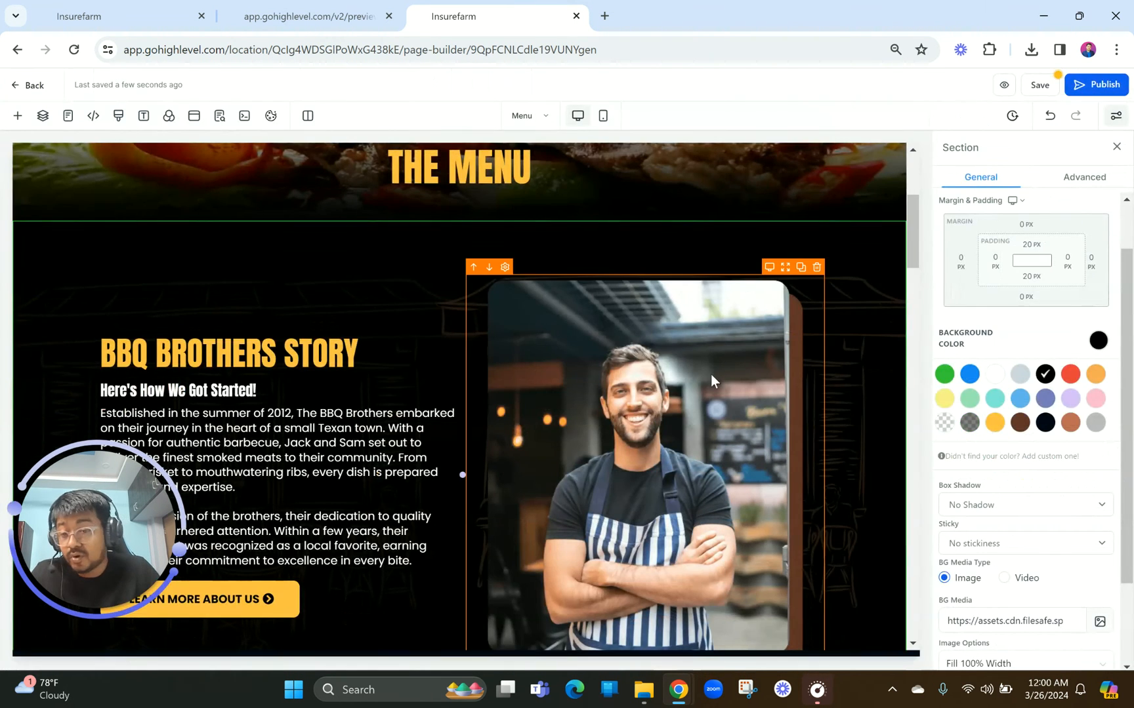
{"action": "scroll", "coordinate": [712, 371], "scroll_direction": "down", "scroll_amount": 4}
{"action": "scroll", "coordinate": [712, 371], "scroll_direction": "up", "scroll_amount": 4}
Move the photo column ahead of the text column in the BBQ BROTHERS STORY section and select the photo.
{"action": "left_click", "coordinate": [791, 359]}
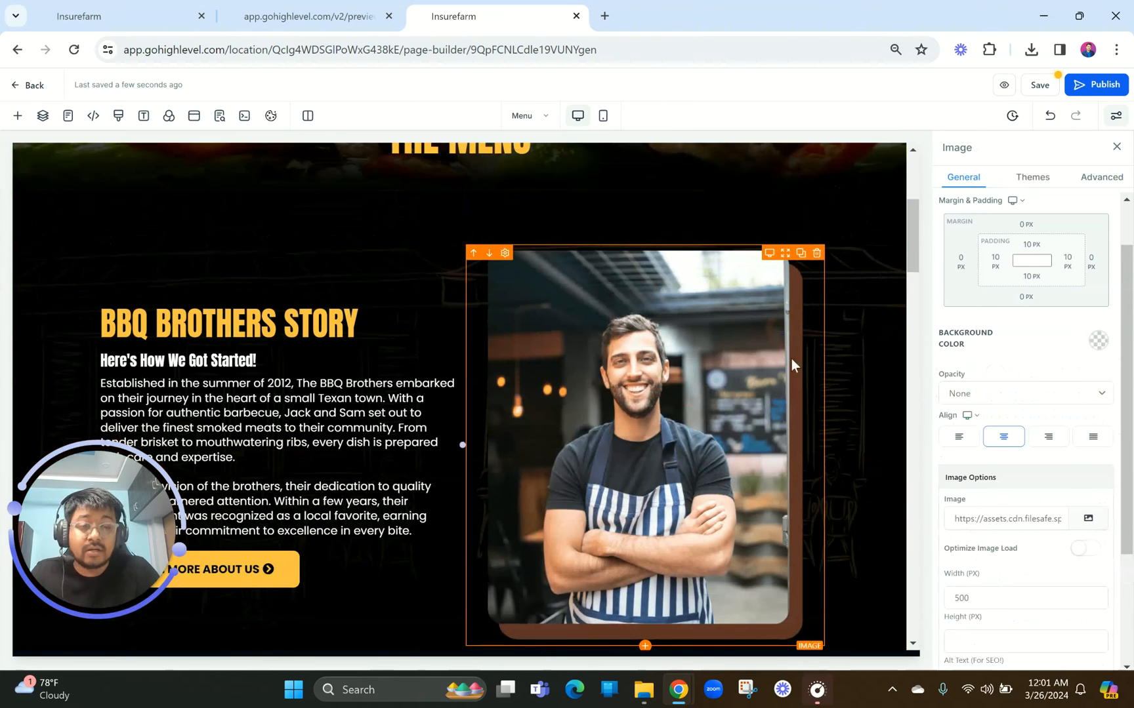
{"action": "left_click", "coordinate": [767, 209]}
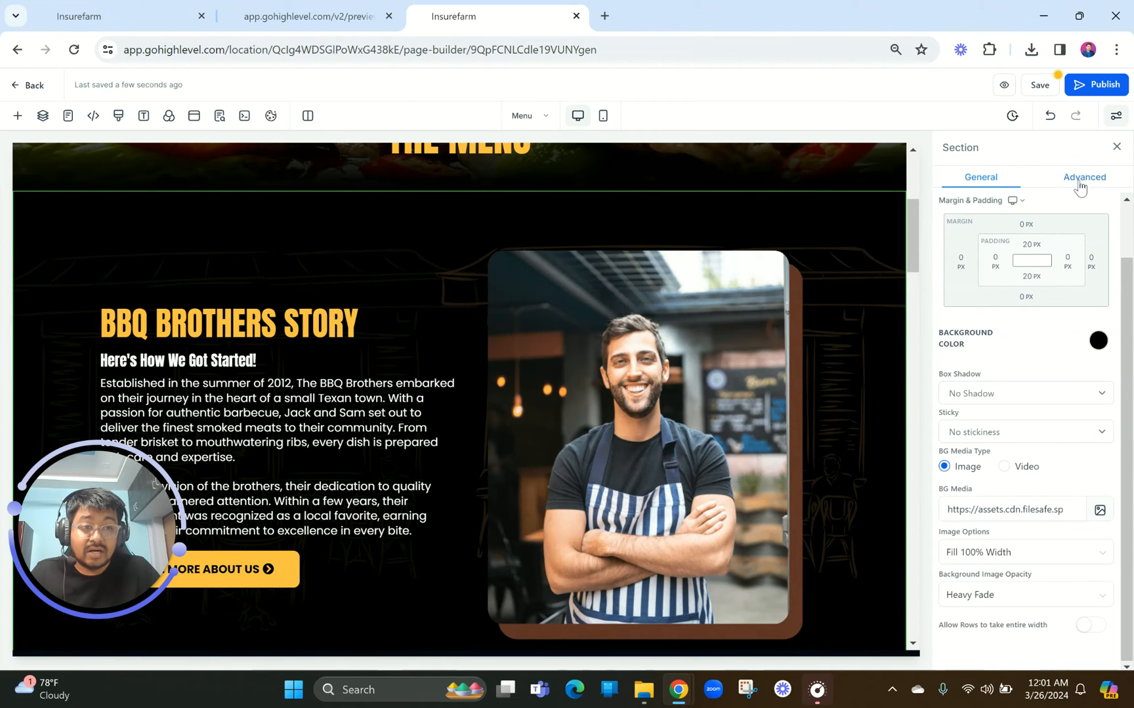
{"action": "left_click", "coordinate": [1082, 176]}
{"action": "left_click", "coordinate": [1044, 373]}
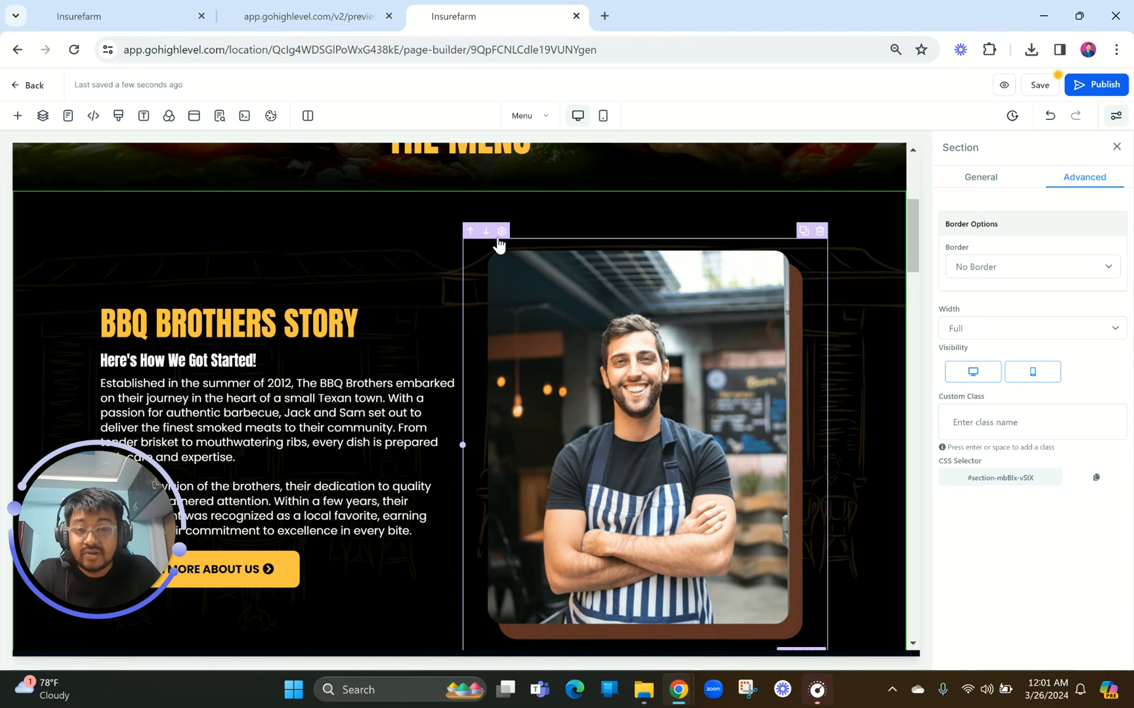
{"action": "left_click", "coordinate": [469, 231]}
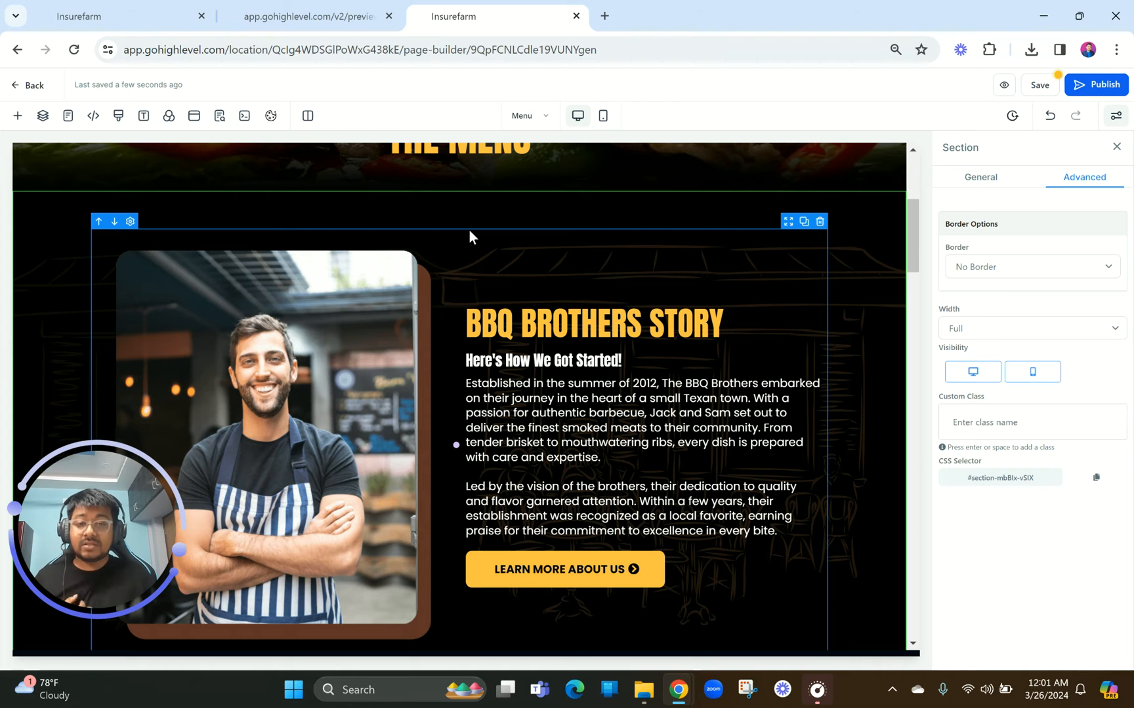
{"action": "left_click", "coordinate": [362, 313]}
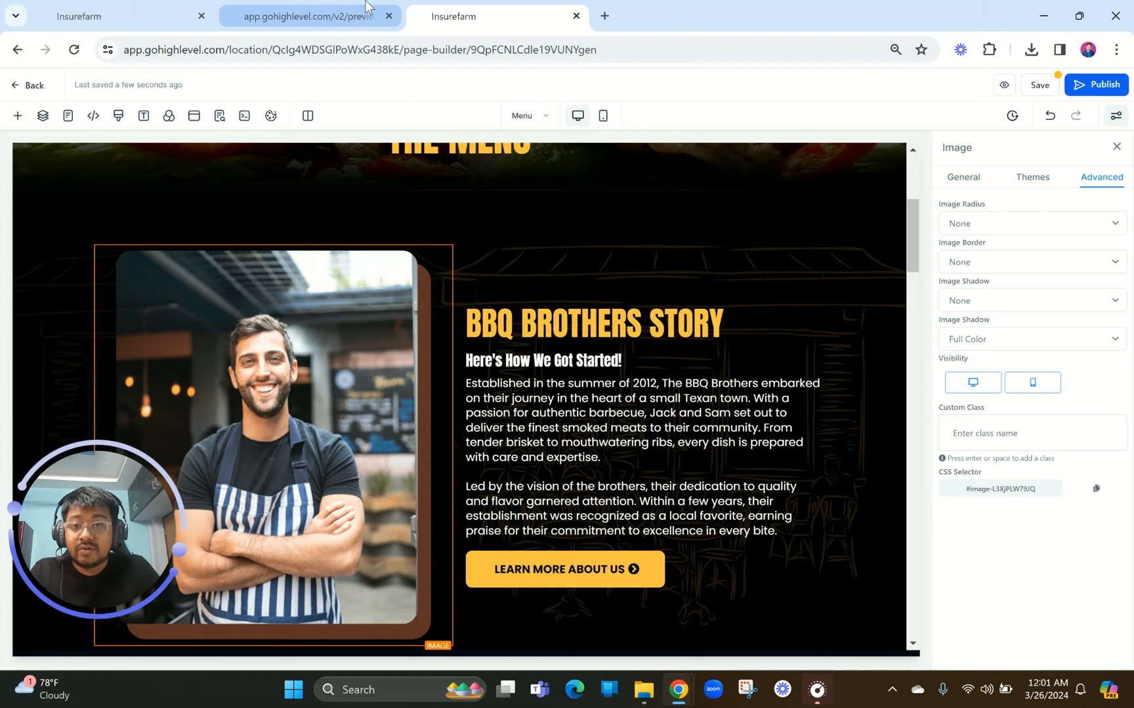
Replace the man's photo with the image of the food table and clipboard menu from the media library's MISC folder.
{"action": "left_click", "coordinate": [308, 16]}
{"action": "scroll", "coordinate": [353, 407], "scroll_direction": "down", "scroll_amount": 2}
{"action": "scroll", "coordinate": [597, 274], "scroll_direction": "up", "scroll_amount": 3}
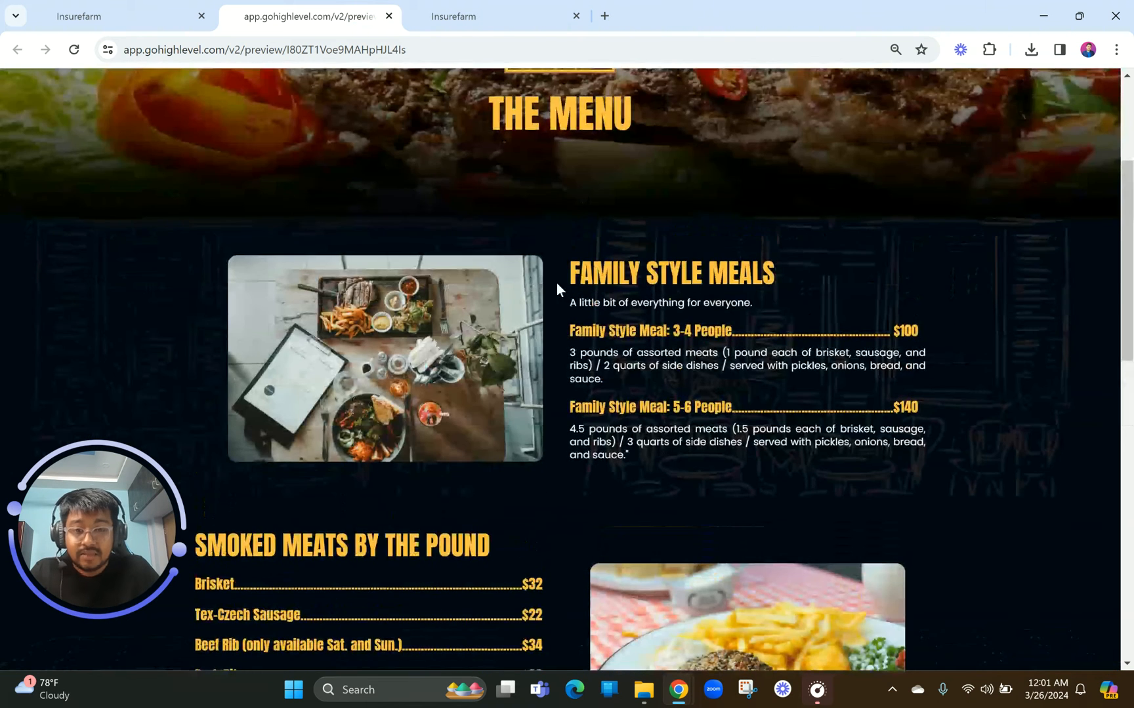
{"action": "left_click", "coordinate": [454, 14]}
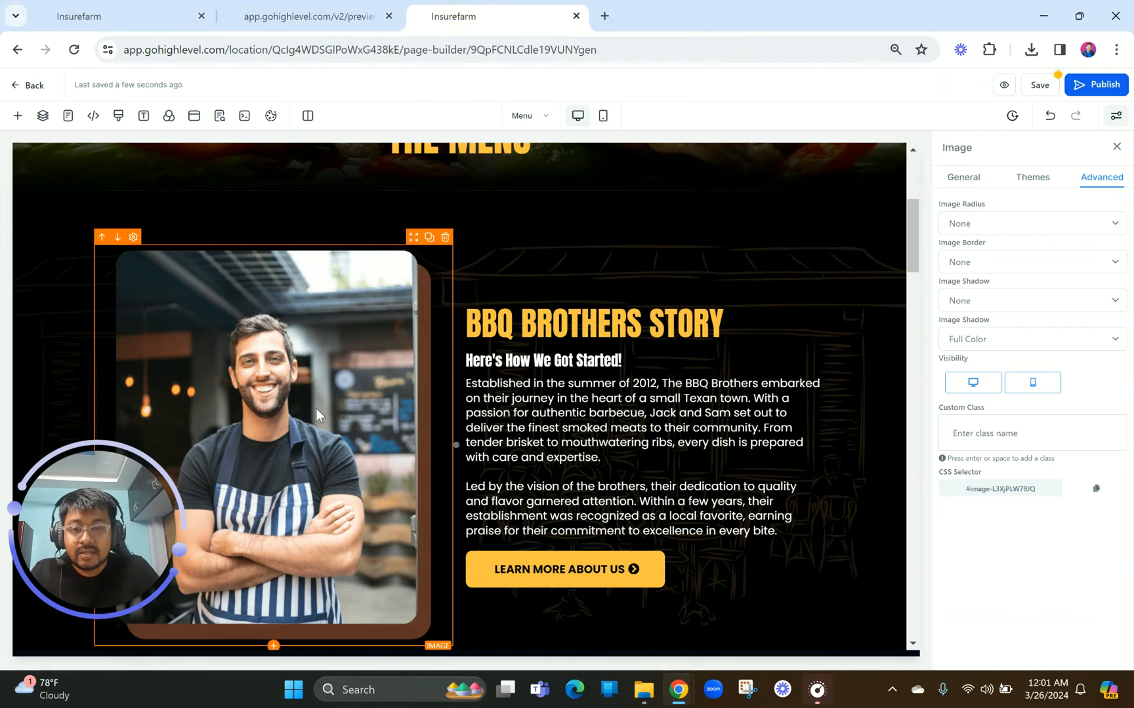
{"action": "left_click", "coordinate": [963, 178]}
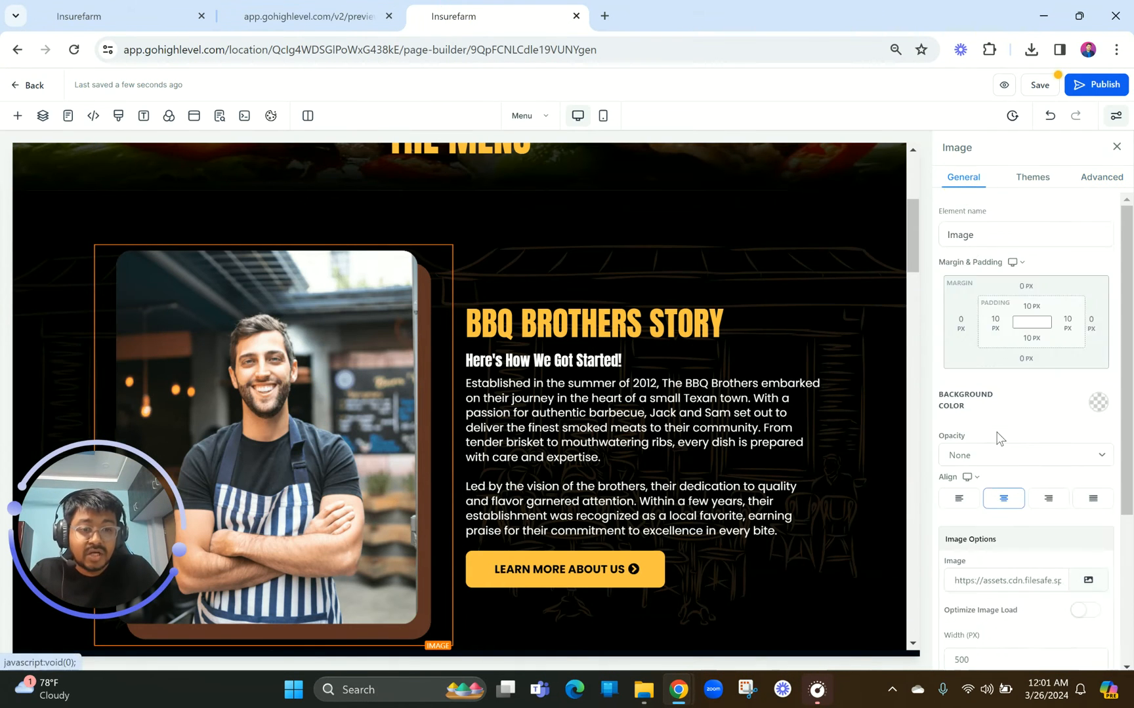
{"action": "scroll", "coordinate": [1047, 411], "scroll_direction": "down", "scroll_amount": 3}
{"action": "left_click", "coordinate": [1089, 354]}
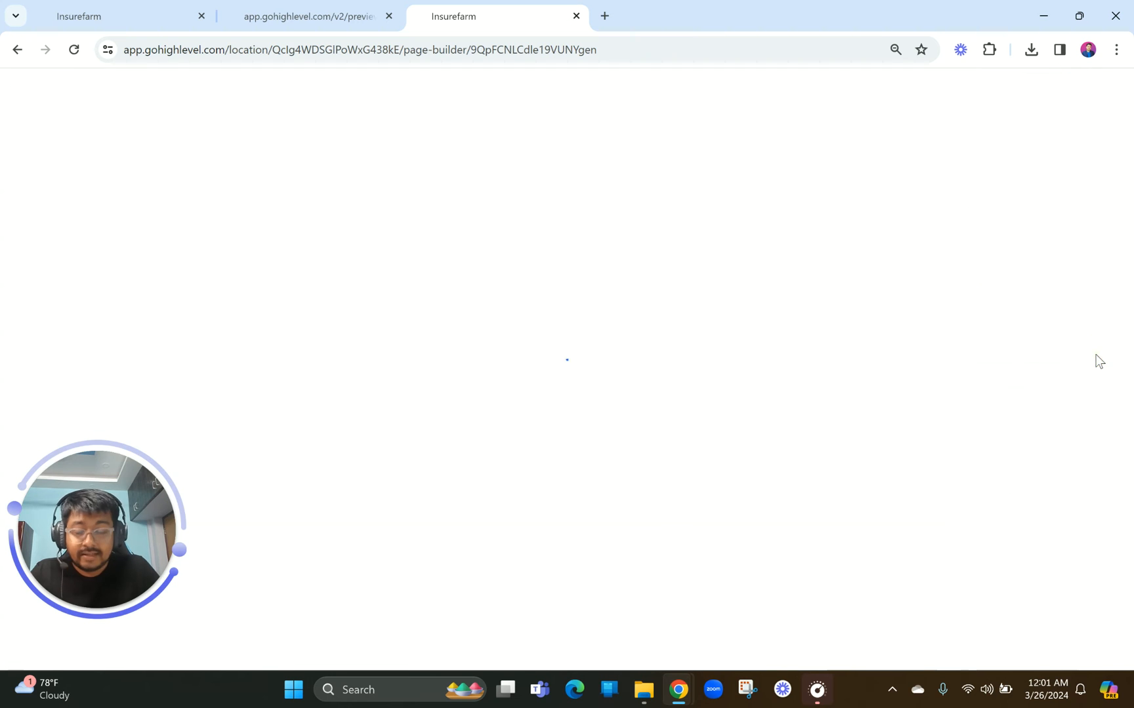
{"action": "left_click", "coordinate": [246, 202]}
{"action": "left_click", "coordinate": [305, 17]}
{"action": "left_click", "coordinate": [463, 16]}
{"action": "scroll", "coordinate": [672, 422], "scroll_direction": "down", "scroll_amount": 6}
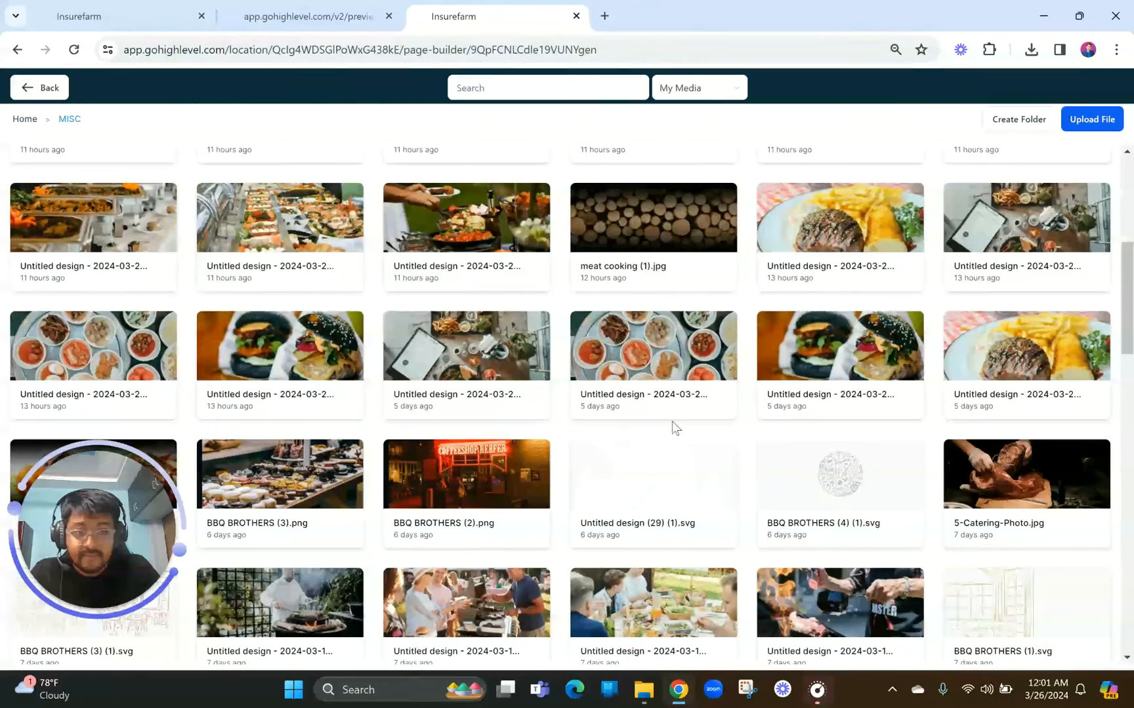
{"action": "double_click", "coordinate": [1043, 222]}
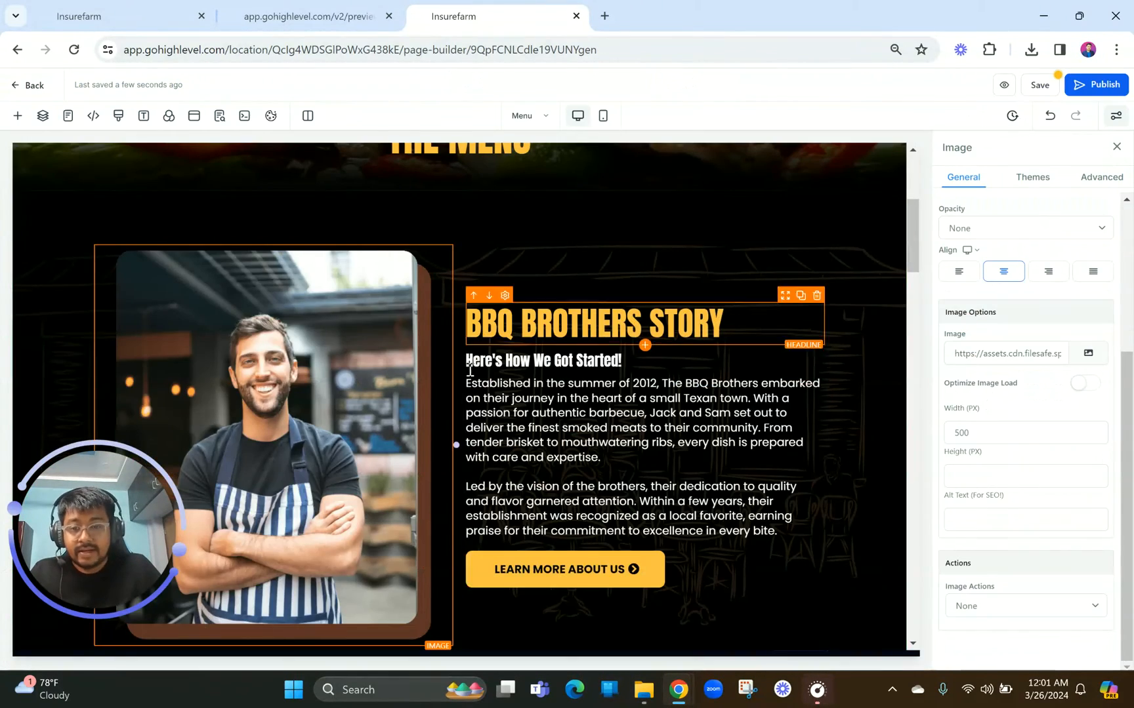
Clear the food photo's fixed width value.
{"action": "double_click", "coordinate": [974, 433]}
{"action": "key", "text": "BackSpace"}
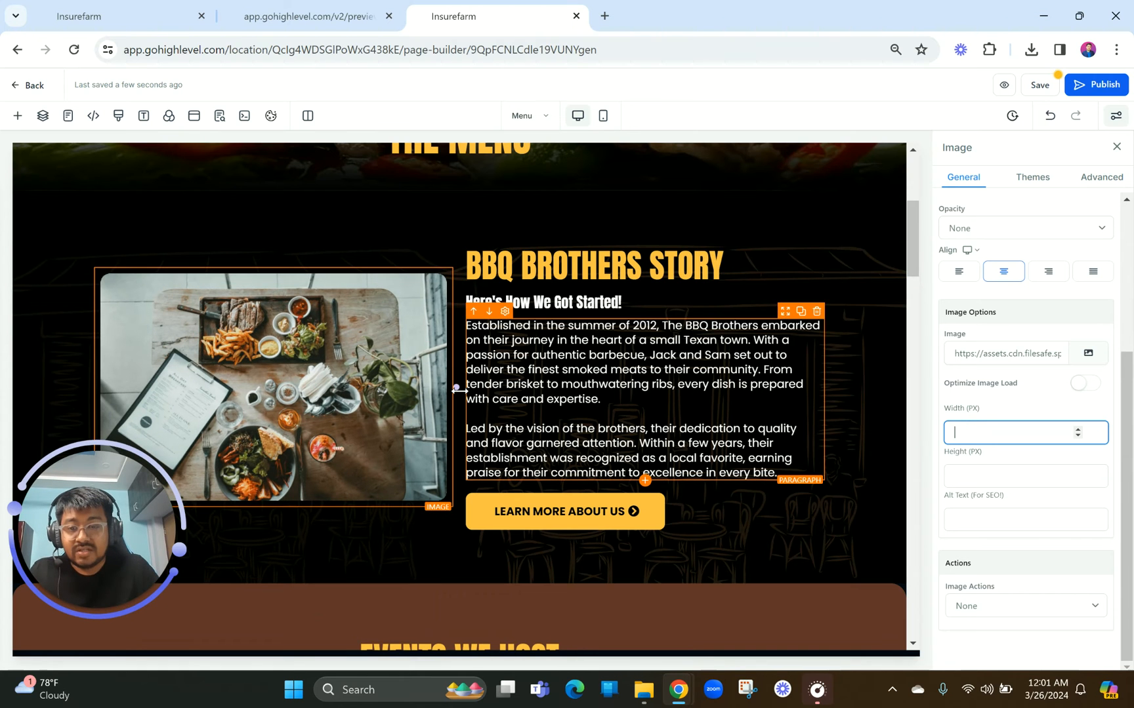
{"action": "left_click", "coordinate": [424, 379]}
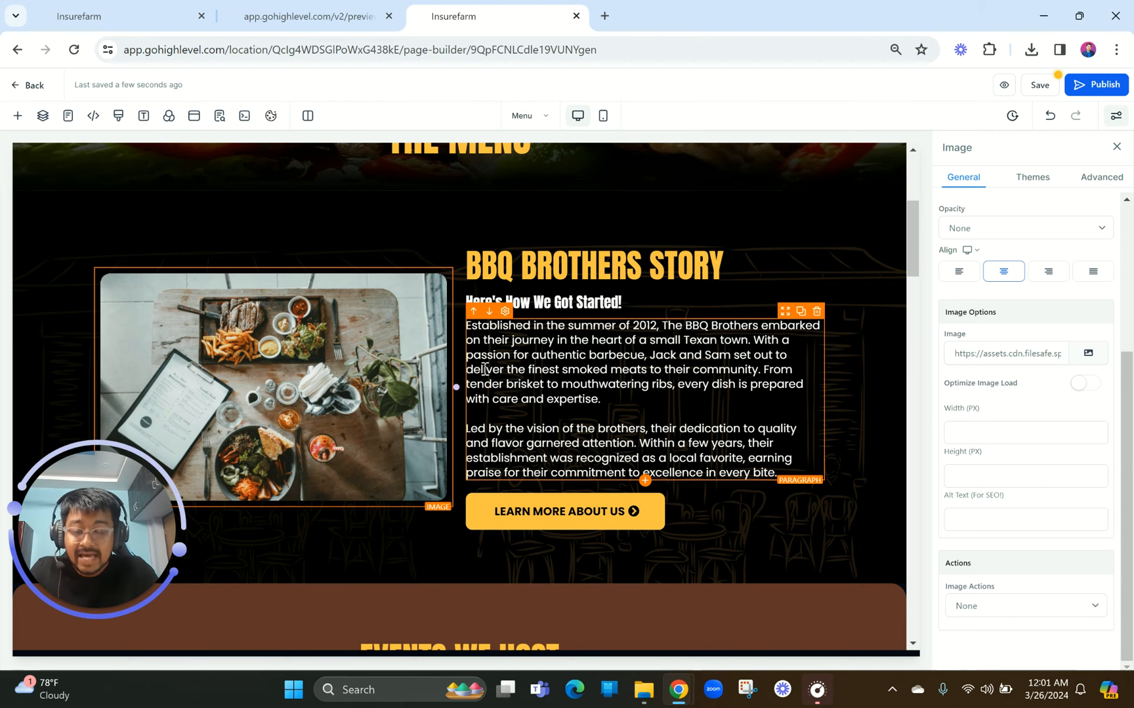
Copy the FAMILY STYLE MEALS heading text from the reference preview.
{"action": "left_click", "coordinate": [325, 7]}
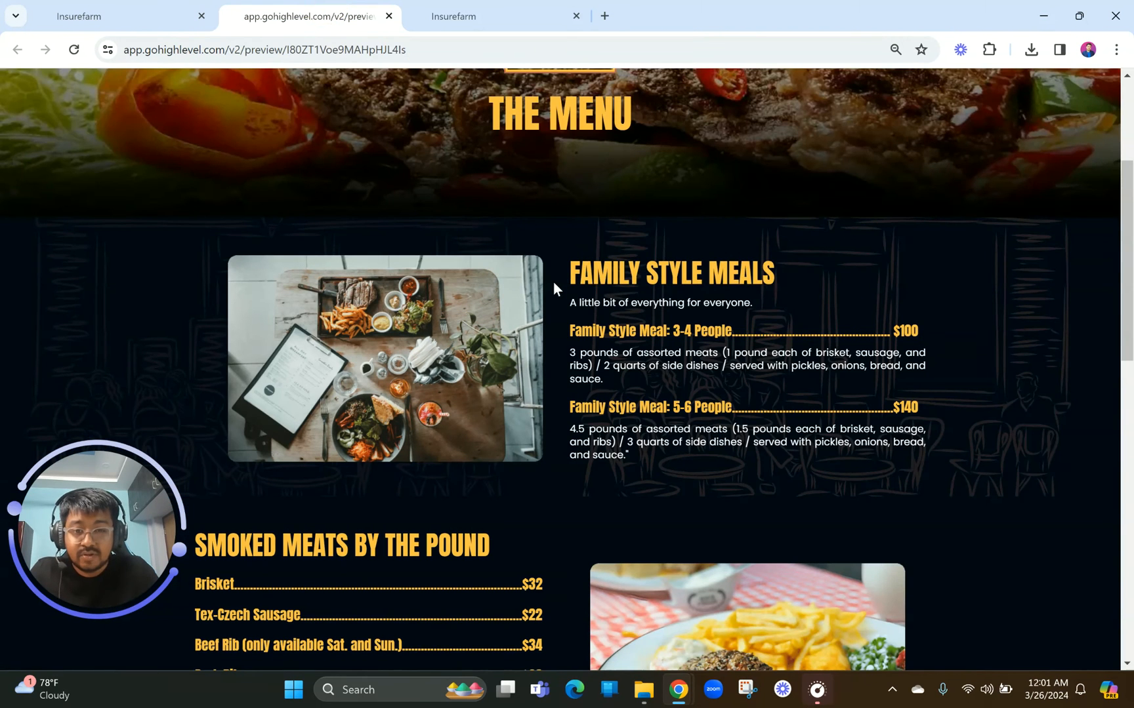
{"action": "left_click_drag", "start_coordinate": [552, 282], "coordinate": [814, 261]}
{"action": "key", "text": "ctrl+c"}
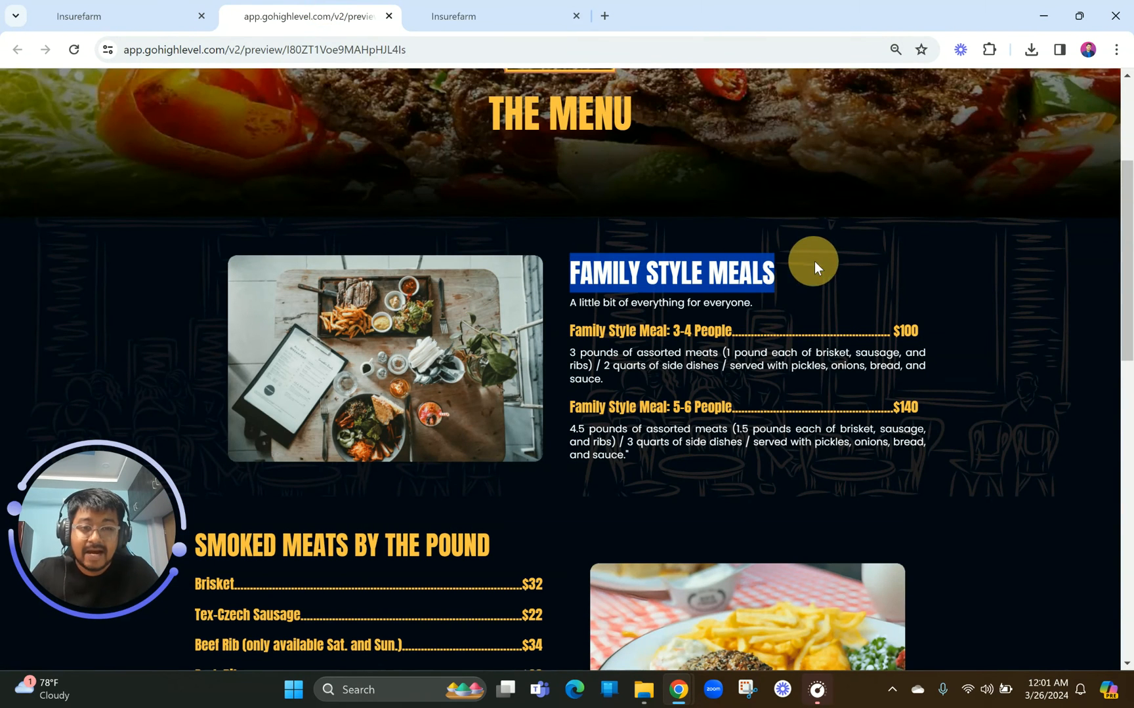
Set the photo column's content spacing to Left and its top padding to 0 px.
{"action": "left_click", "coordinate": [498, 6]}
{"action": "left_click", "coordinate": [357, 257]}
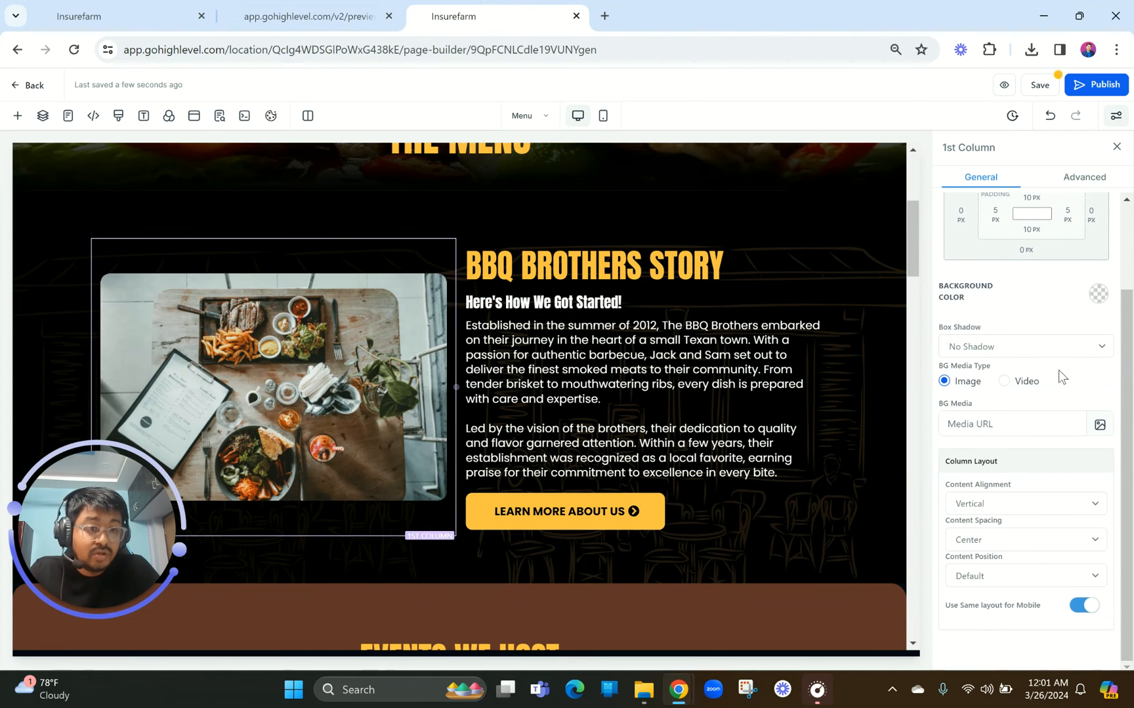
{"action": "left_click_drag", "start_coordinate": [1014, 519], "coordinate": [927, 523]}
{"action": "left_click", "coordinate": [997, 539]}
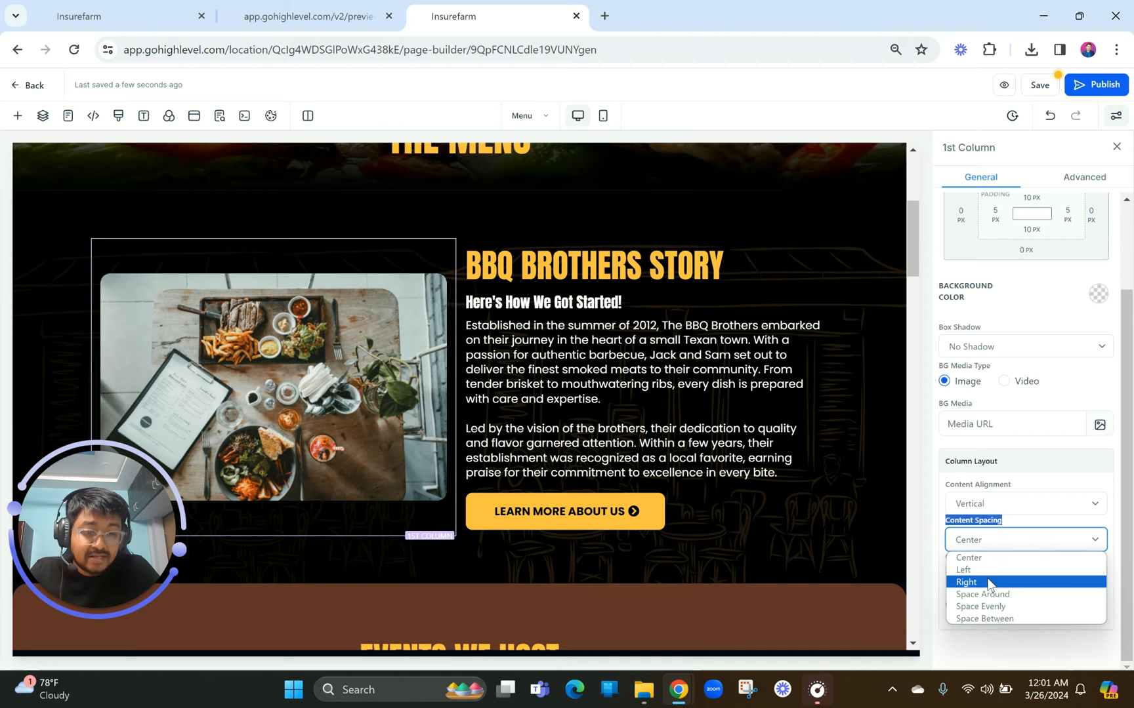
{"action": "left_click", "coordinate": [976, 570]}
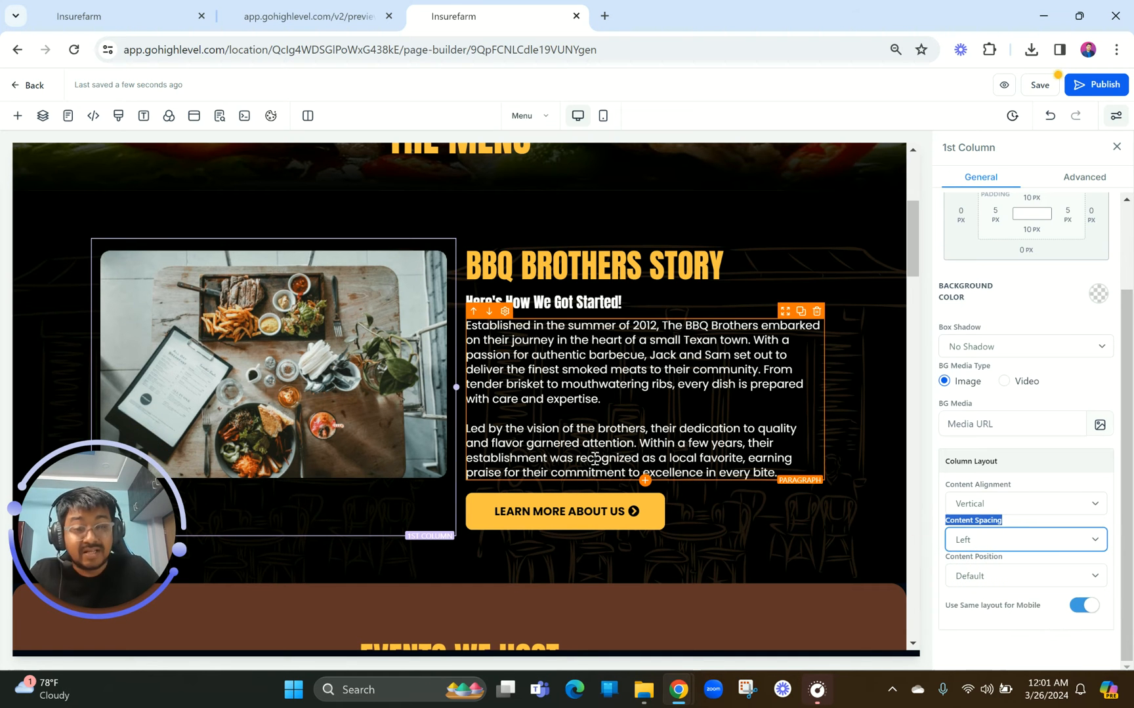
{"action": "scroll", "coordinate": [980, 321], "scroll_direction": "up", "scroll_amount": 2}
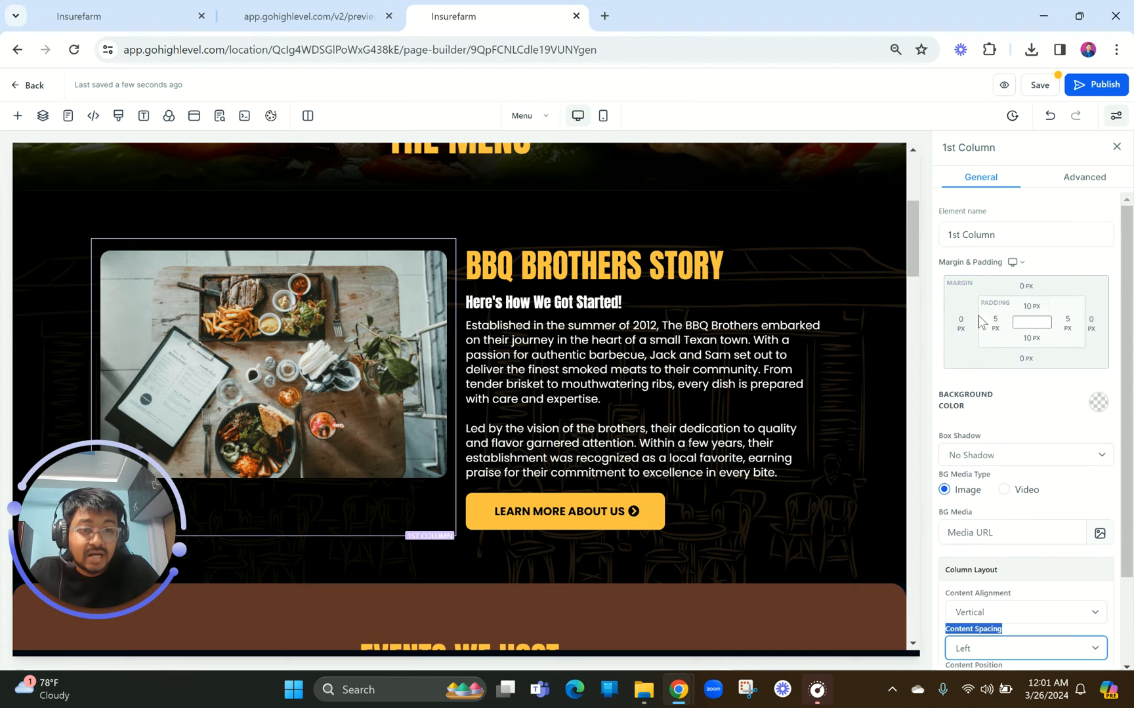
{"action": "left_click", "coordinate": [1028, 317]}
{"action": "left_click_drag", "start_coordinate": [949, 335], "coordinate": [944, 335]}
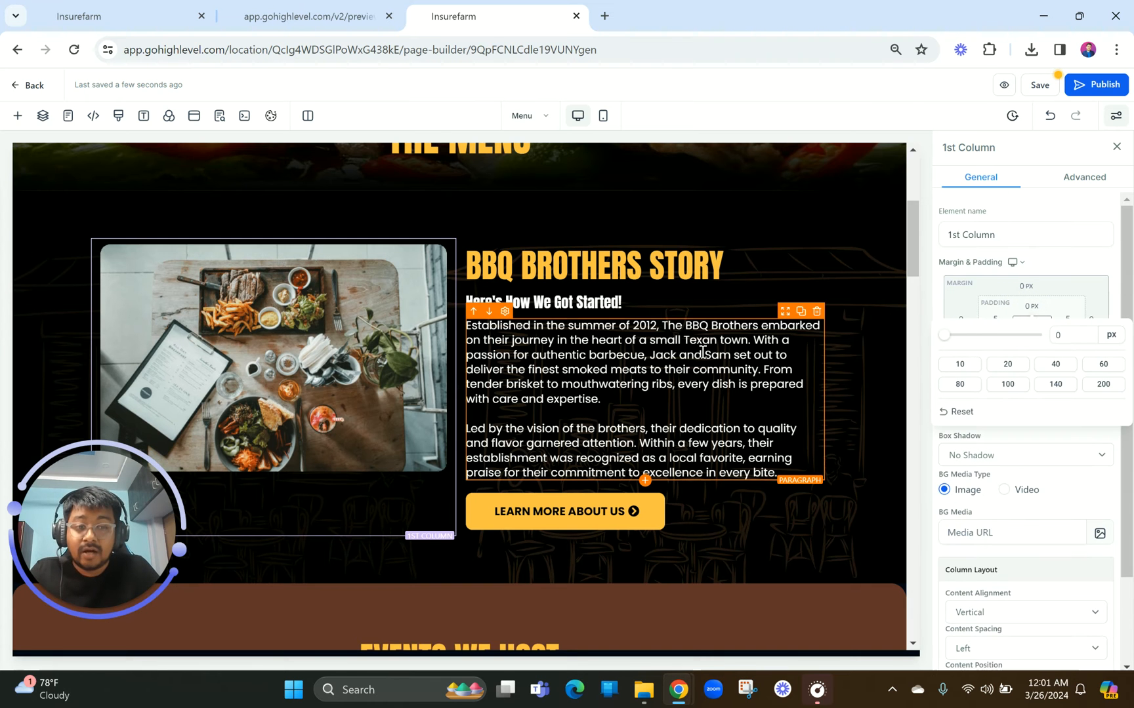
Replace the BBQ BROTHERS STORY headline with the copied FAMILY STYLE MEALS text and remove the blank space above it.
{"action": "left_click", "coordinate": [580, 261]}
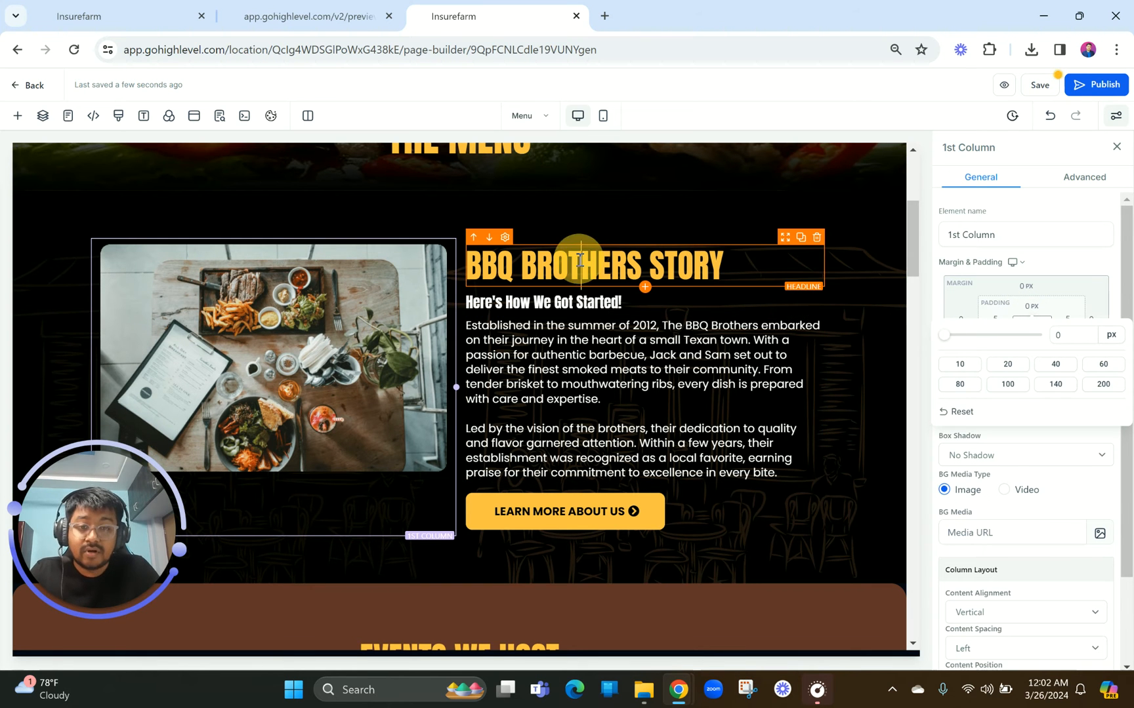
{"action": "triple_click", "coordinate": [580, 260]}
{"action": "key", "text": "ctrl+v"}
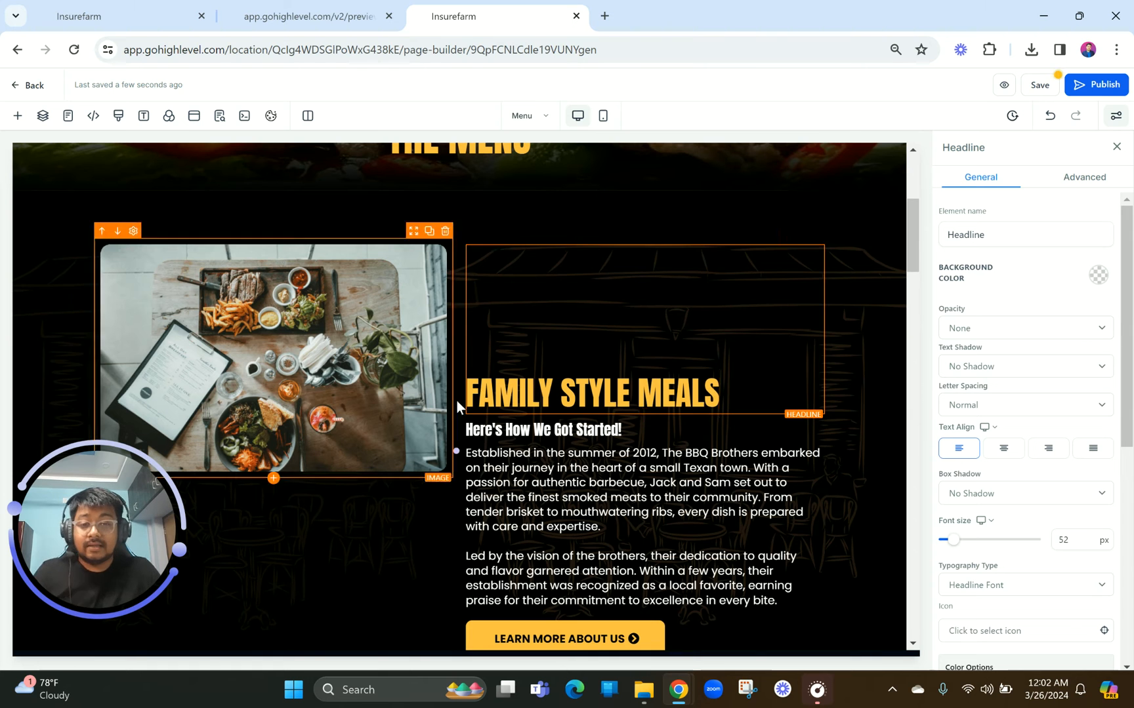
{"action": "left_click", "coordinate": [471, 397]}
{"action": "key", "text": "BackSpace"}
{"action": "key", "text": "BackSpace"}
{"action": "key", "text": "BackSpace"}
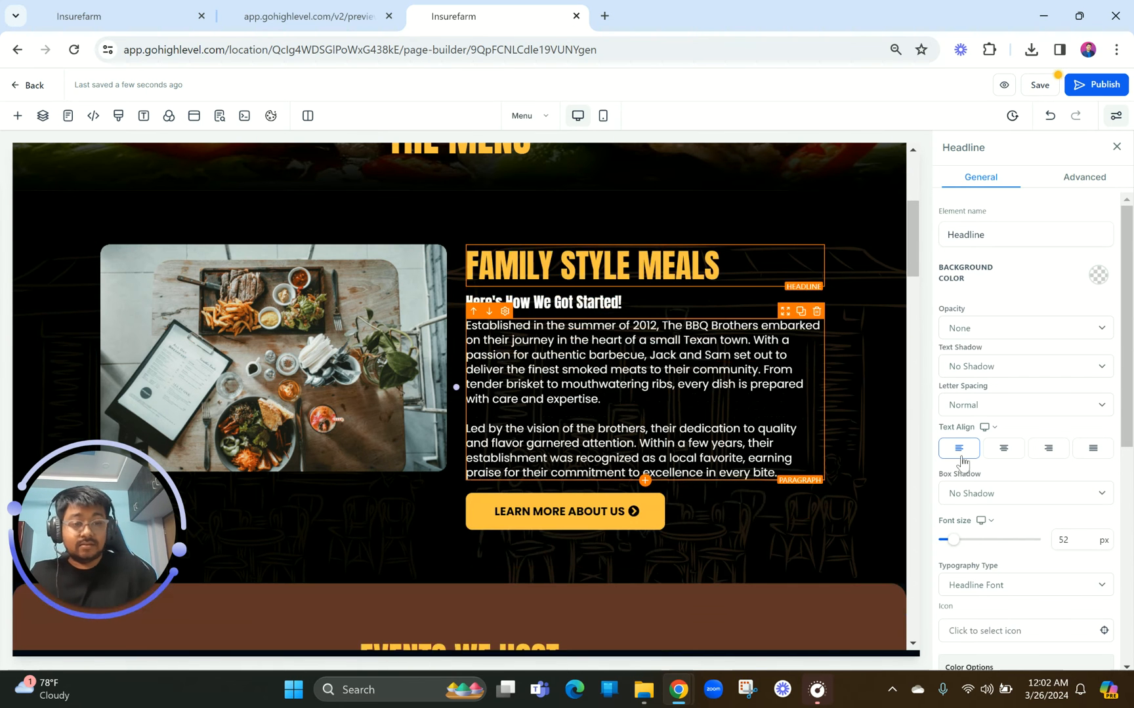
Check the reference heading's font details and set the FAMILY STYLE MEALS headline's font size to 42 px.
{"action": "double_click", "coordinate": [1085, 548]}
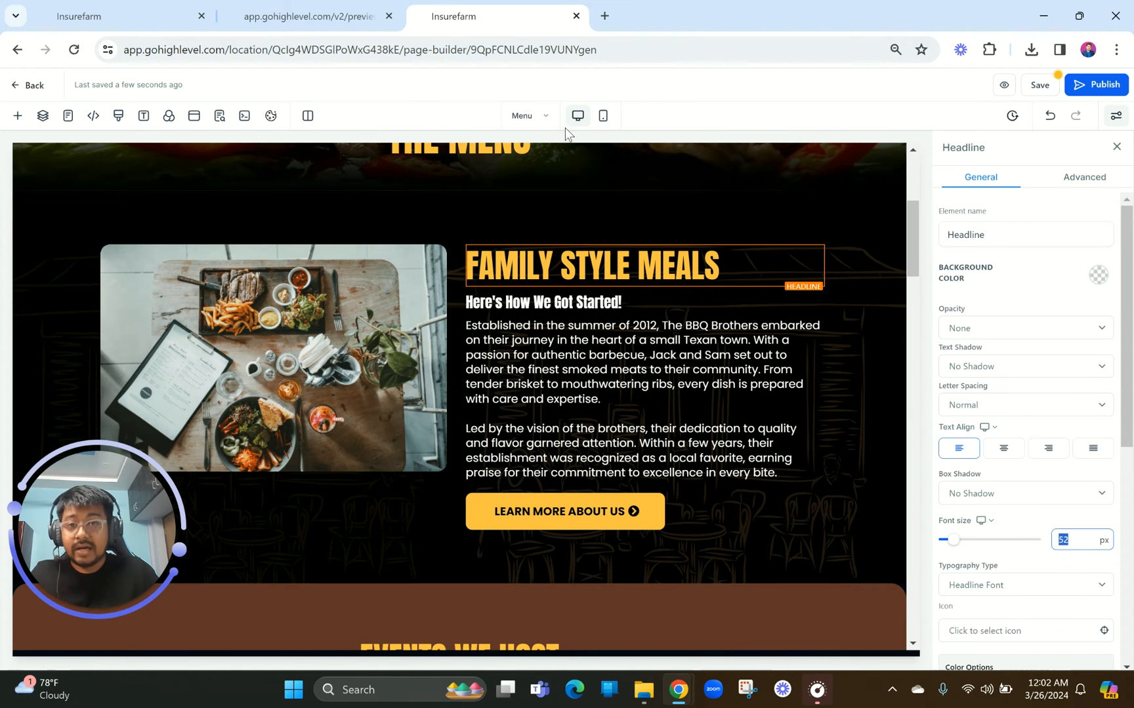
{"action": "left_click", "coordinate": [309, 16]}
{"action": "right_click", "coordinate": [642, 271]}
{"action": "left_click", "coordinate": [704, 524]}
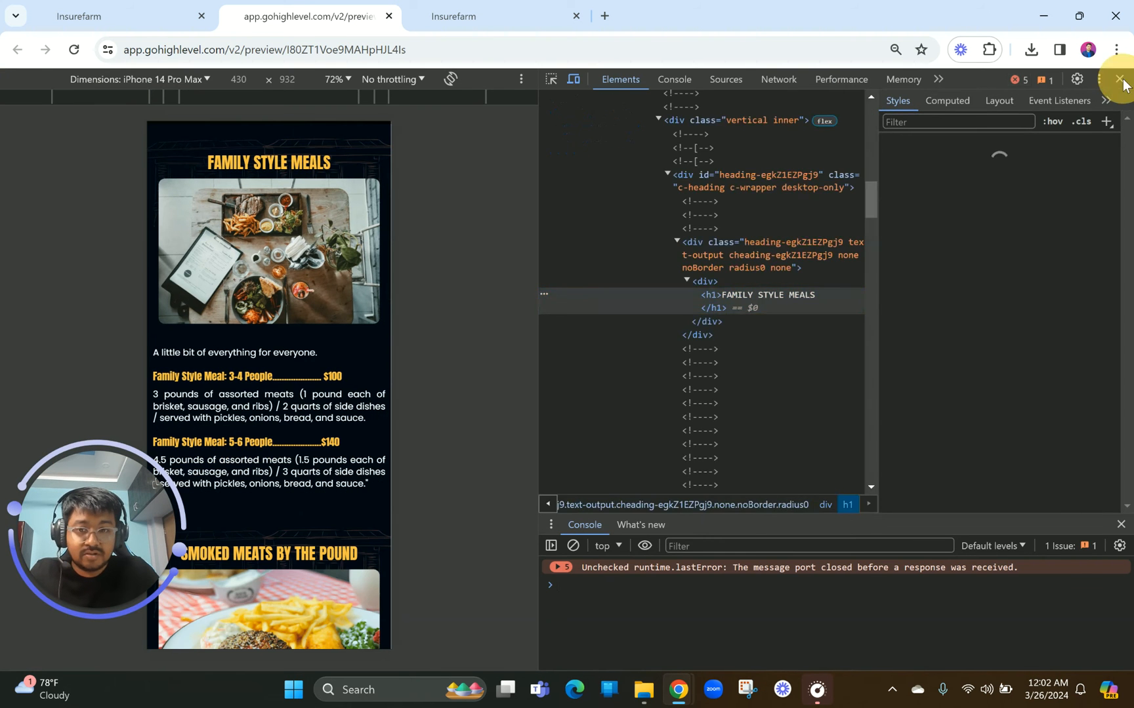
{"action": "left_click", "coordinate": [1119, 79]}
{"action": "right_click", "coordinate": [623, 269]}
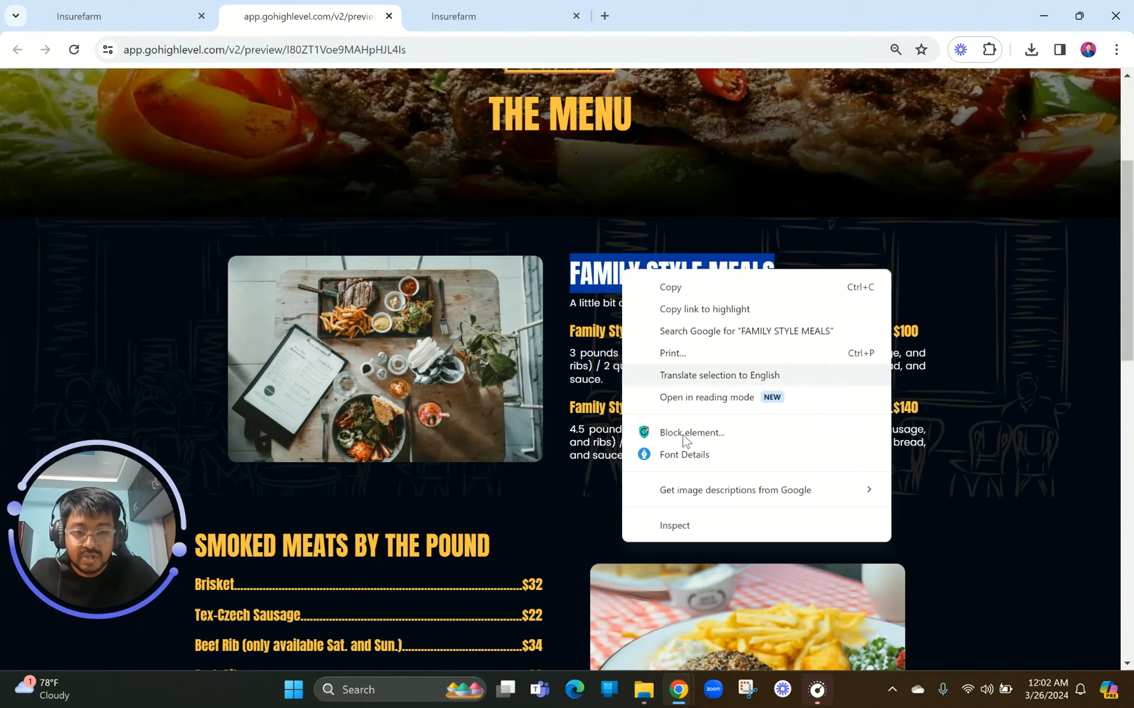
{"action": "left_click", "coordinate": [681, 463]}
{"action": "left_click", "coordinate": [460, 15]}
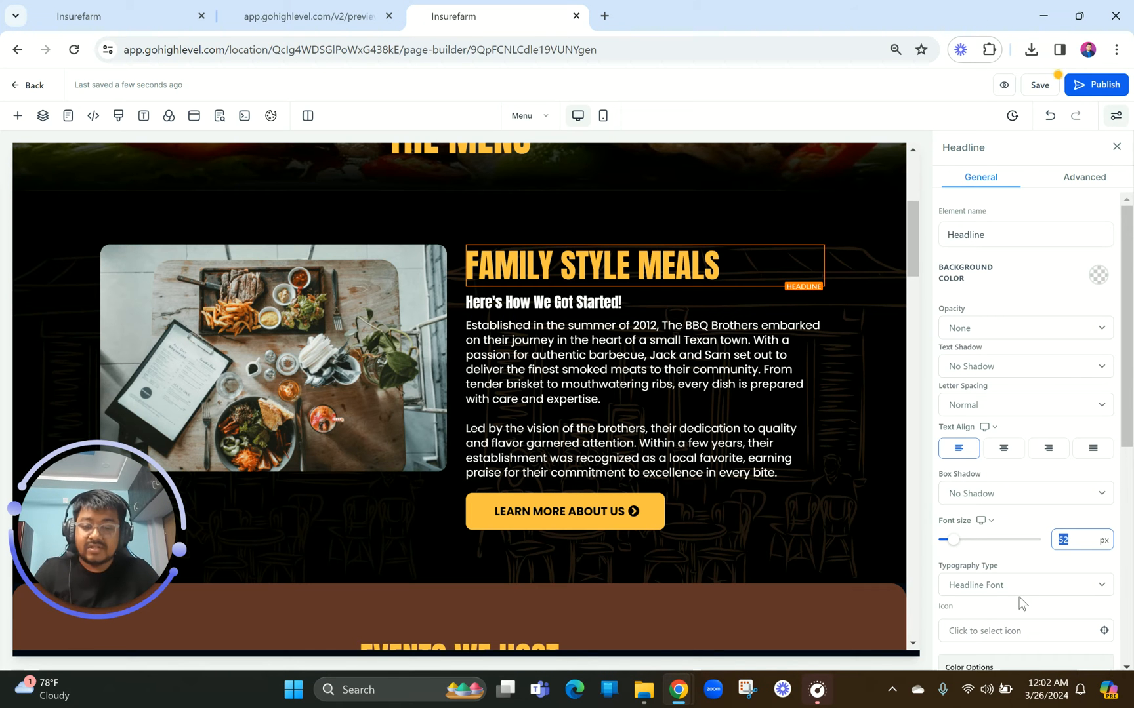
{"action": "left_click", "coordinate": [575, 377]}
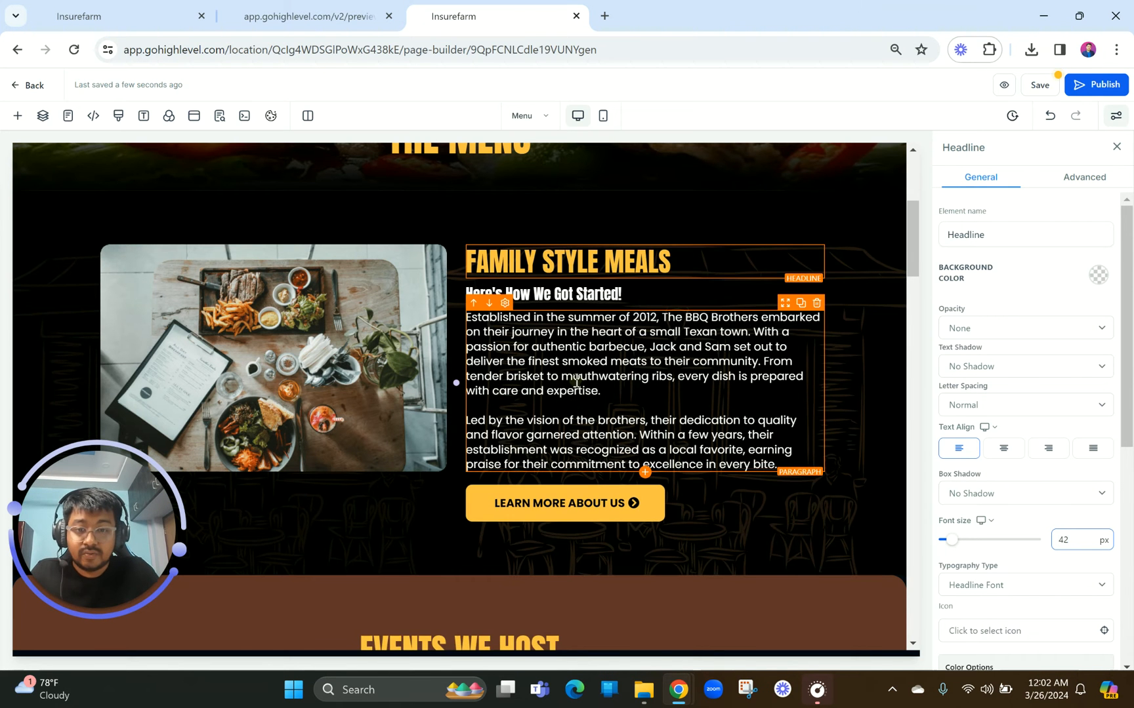
Copy the line "A little bit of everything for everyone." from the reference preview.
{"action": "left_click", "coordinate": [302, 4]}
{"action": "left_click", "coordinate": [708, 271]}
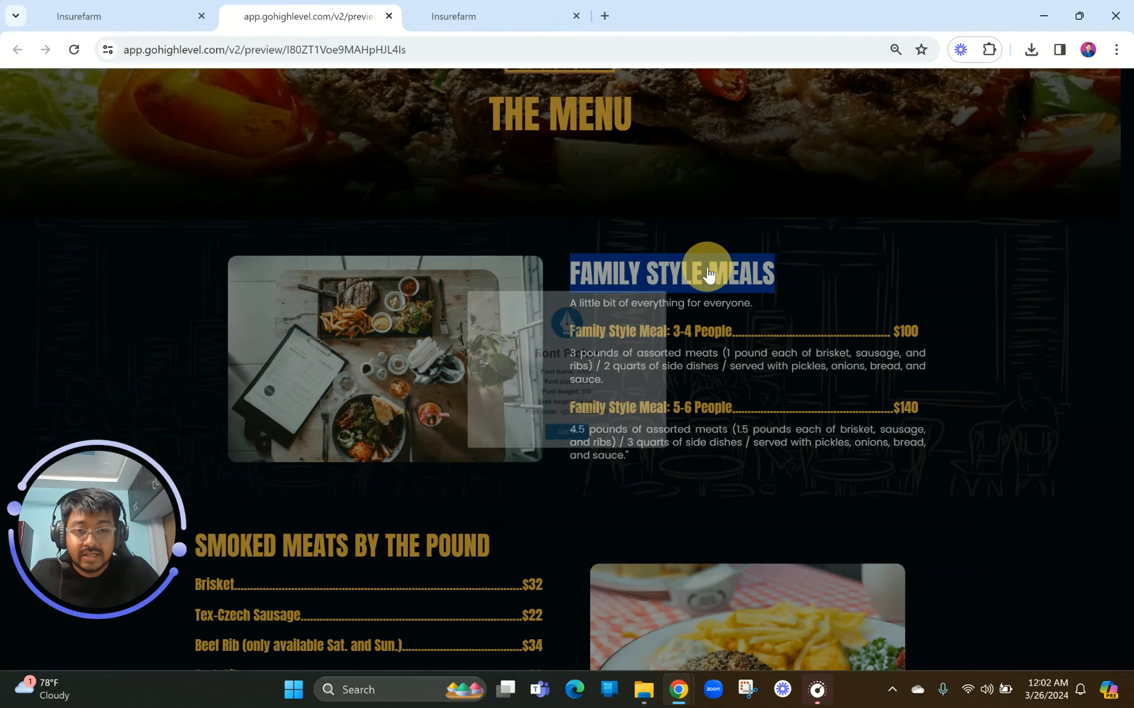
{"action": "left_click_drag", "start_coordinate": [571, 306], "coordinate": [765, 305]}
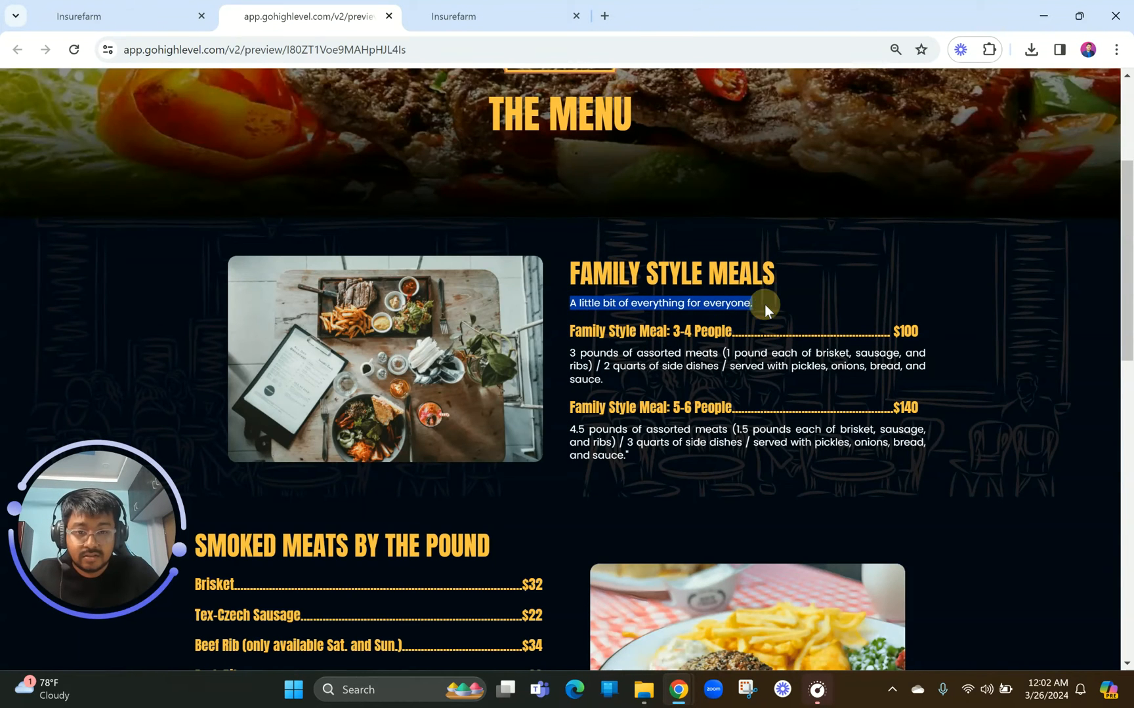
Duplicate the story paragraph, place one copy directly under the headline and replace its text with "A little bit of everything for everyone.".
{"action": "left_click", "coordinate": [489, 9]}
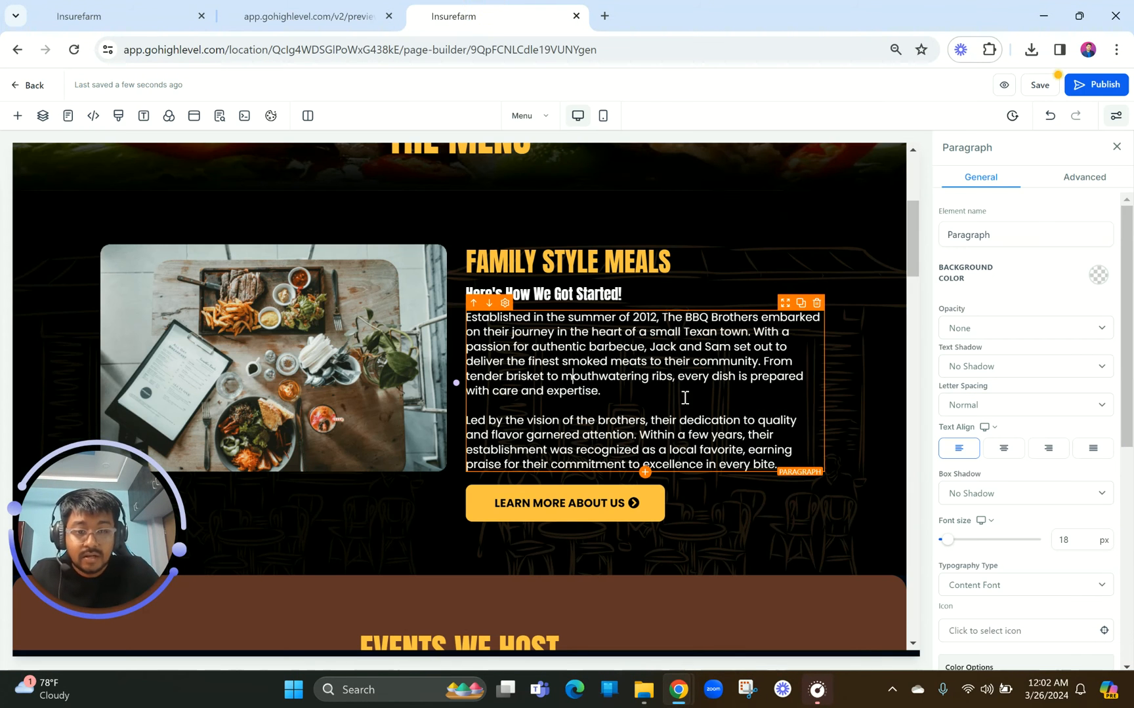
{"action": "left_click", "coordinate": [801, 303]}
{"action": "left_click_drag", "start_coordinate": [708, 293], "coordinate": [707, 285]}
{"action": "left_click", "coordinate": [642, 359]}
{"action": "key", "text": "ctrl+a"}
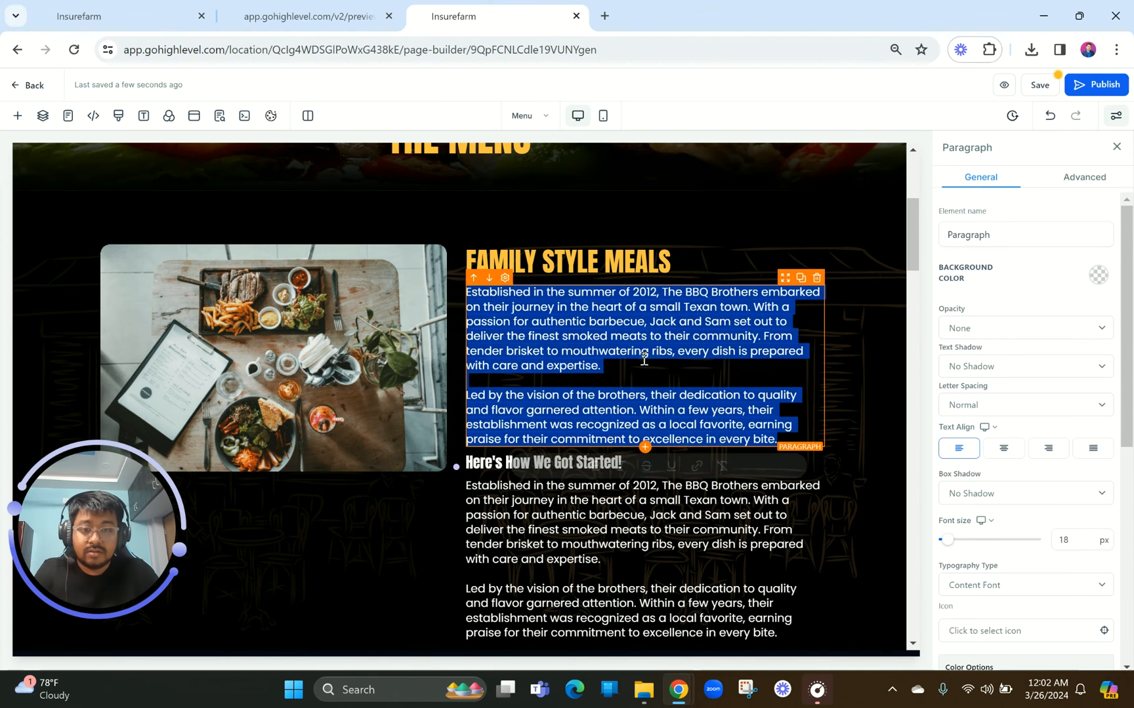
{"action": "key", "text": "BackSpace"}
Remove the bold formatting from "A little bit of everything for everyone." and delete the blank line above it.
{"action": "left_click", "coordinate": [586, 314]}
{"action": "key", "text": "ctrl+a"}
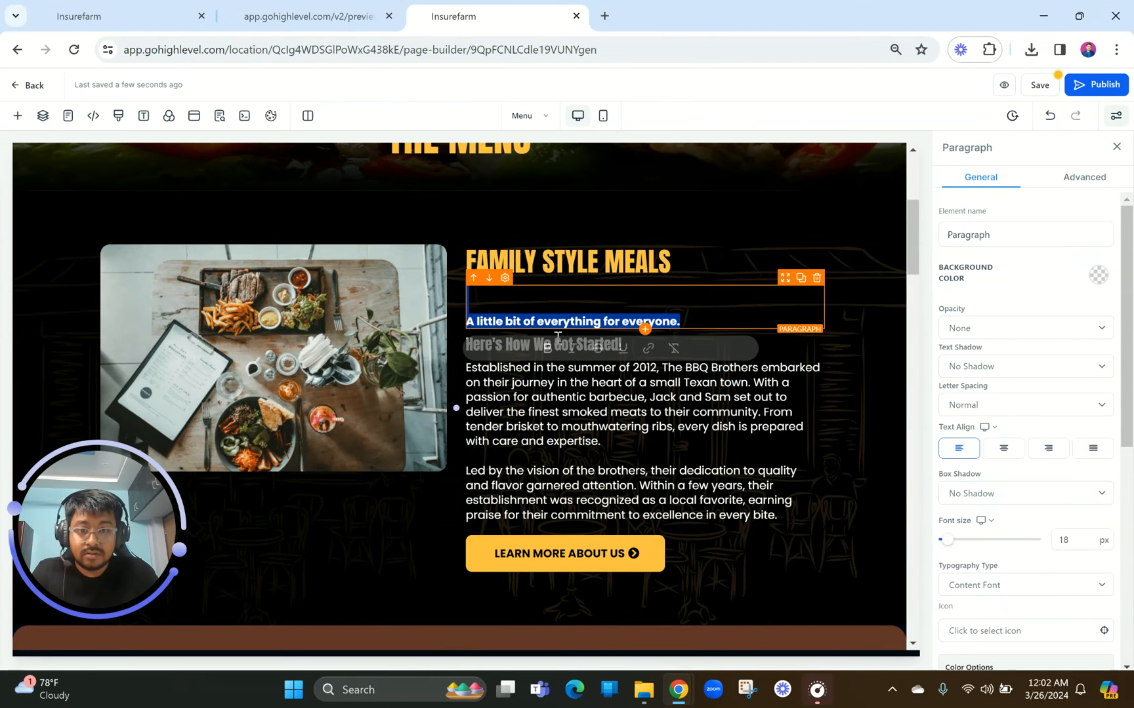
{"action": "left_click", "coordinate": [554, 342]}
{"action": "left_click", "coordinate": [476, 318]}
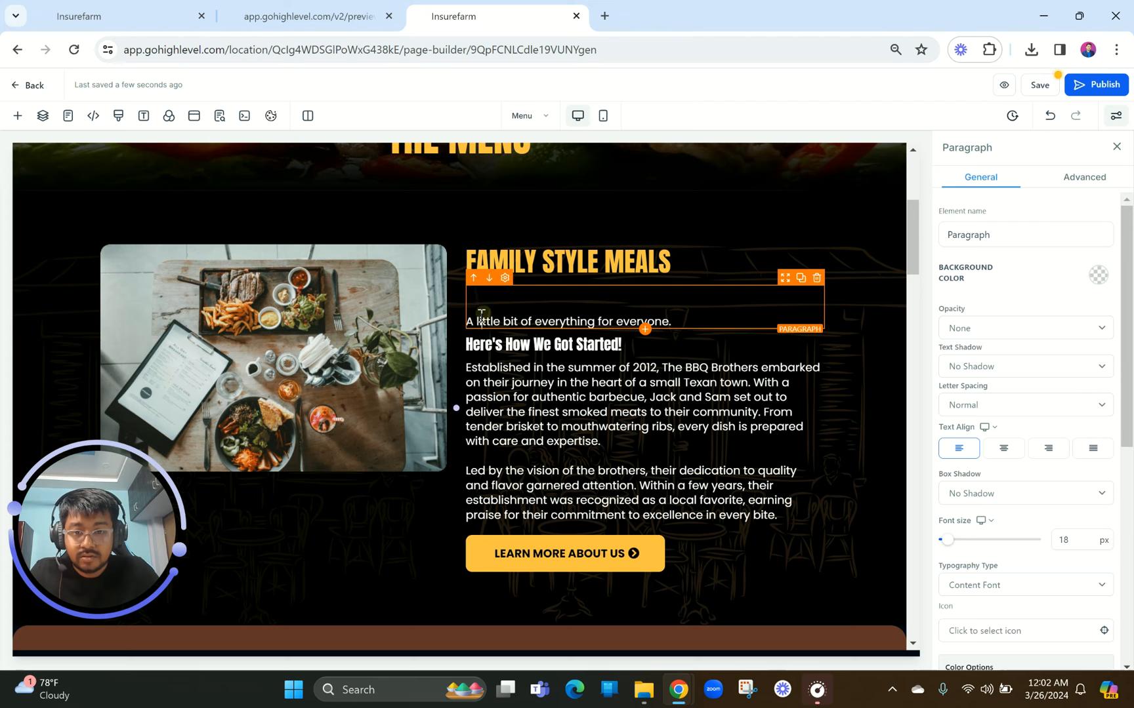
{"action": "key", "text": "BackSpace"}
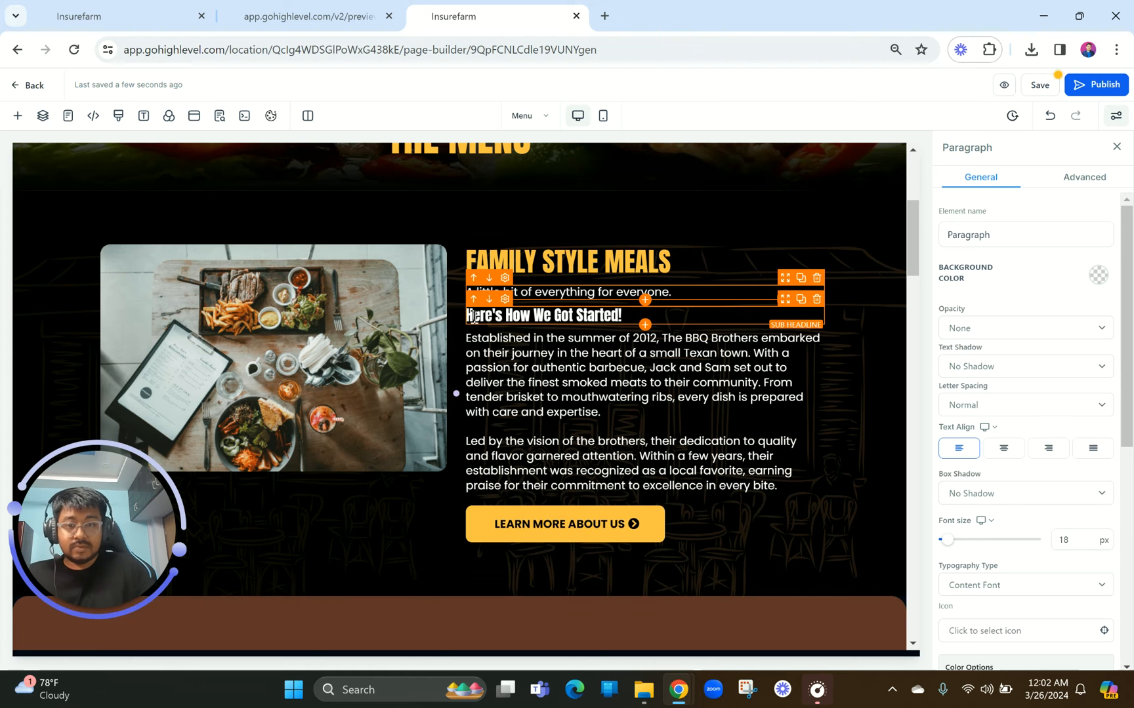
Copy the "Family Style Meal: 3-4 People" line with its dotted leader and $100 price from the reference preview.
{"action": "left_click", "coordinate": [302, 16]}
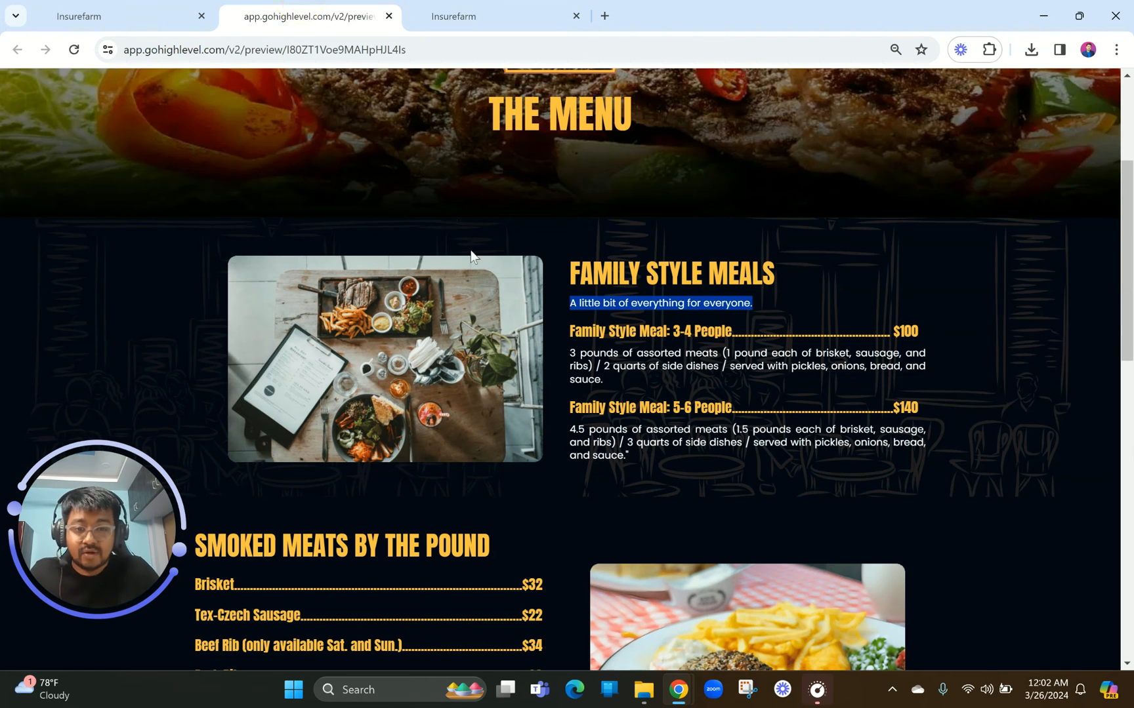
{"action": "left_click_drag", "start_coordinate": [566, 330], "coordinate": [921, 334]}
{"action": "left_click", "coordinate": [582, 341]}
{"action": "left_click_drag", "start_coordinate": [573, 333], "coordinate": [931, 344]}
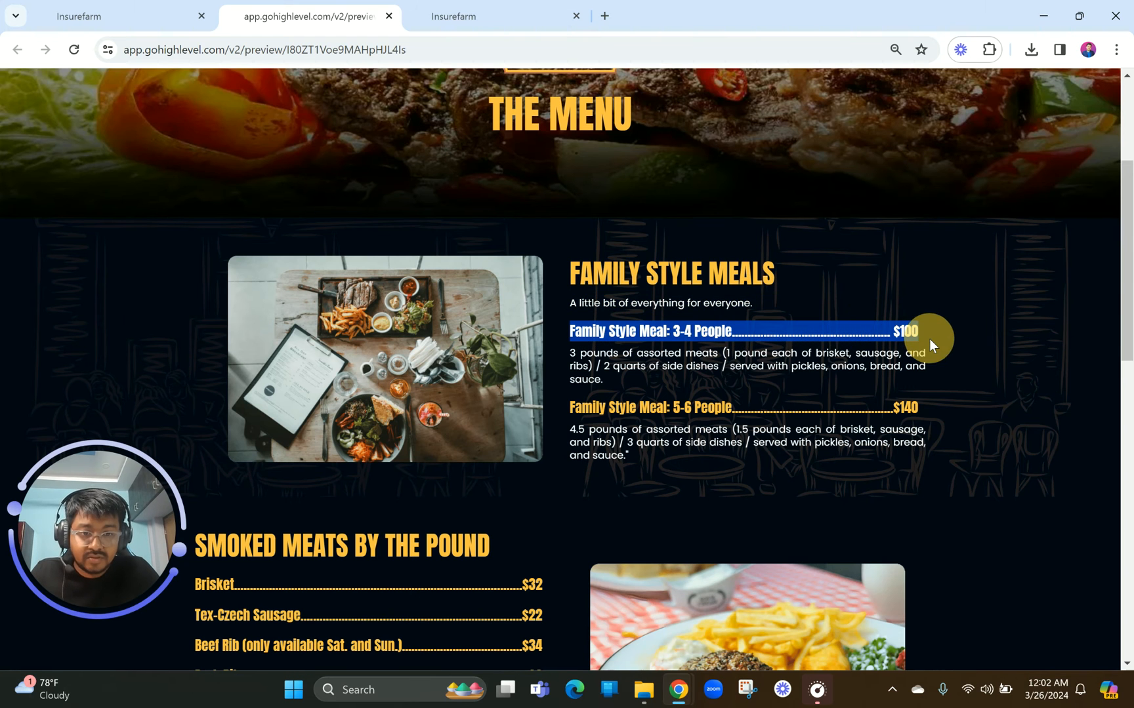
Set the text color of the "Here's How We Got Started!" sub headline to the headline's yellow-orange.
{"action": "left_click", "coordinate": [494, 8]}
{"action": "left_click", "coordinate": [551, 322]}
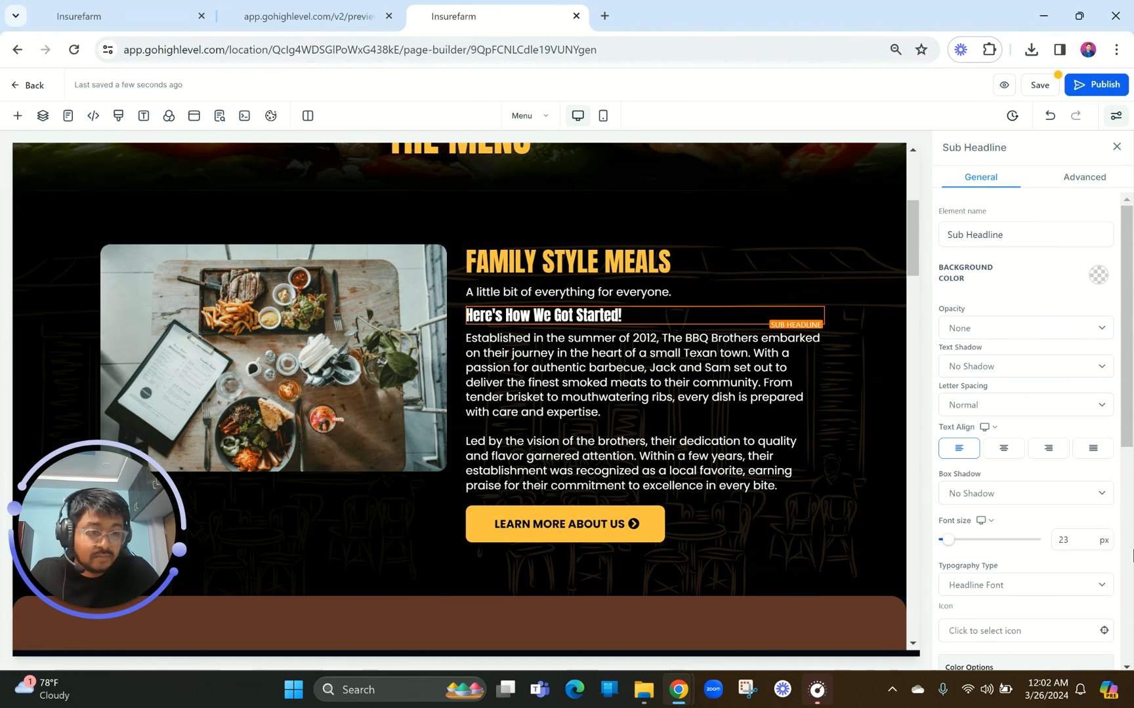
{"action": "scroll", "coordinate": [1086, 582], "scroll_direction": "down", "scroll_amount": 4}
{"action": "left_click", "coordinate": [1086, 433]}
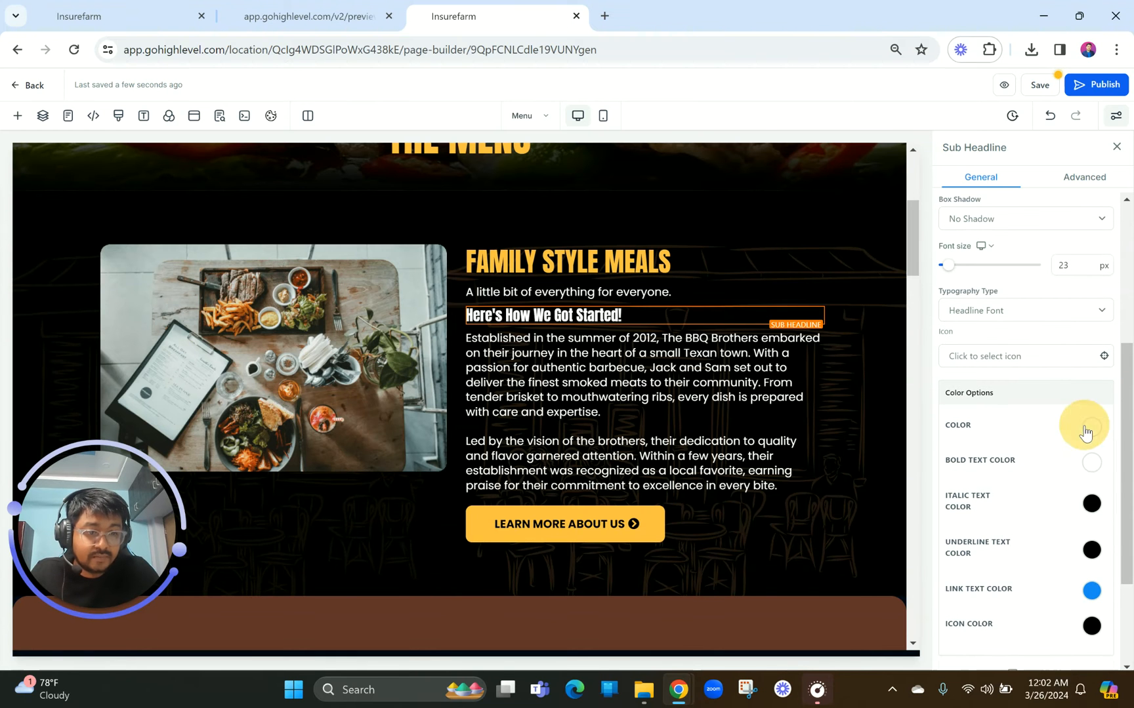
{"action": "left_click", "coordinate": [1050, 507]}
Replace the "Here's How We Got Started!" text with the copied "Family Style Meal: 3-4 People" line priced at $100.
{"action": "left_click", "coordinate": [654, 313]}
{"action": "triple_click", "coordinate": [655, 314]}
{"action": "key", "text": "ctrl+v"}
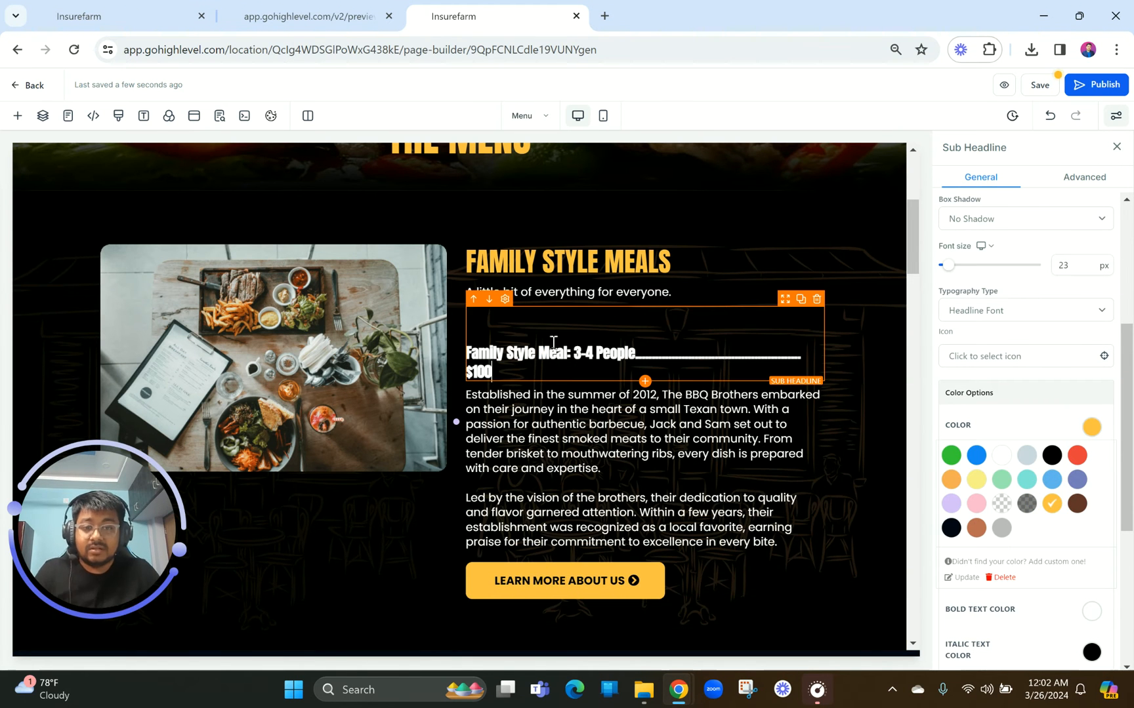
Remove the bold formatting from the "Family Style Meal: 3-4 People" line and delete the blank lines above it.
{"action": "left_click", "coordinate": [471, 355]}
{"action": "key", "text": "BackSpace"}
{"action": "key", "text": "BackSpace"}
{"action": "key", "text": "ctrl+a"}
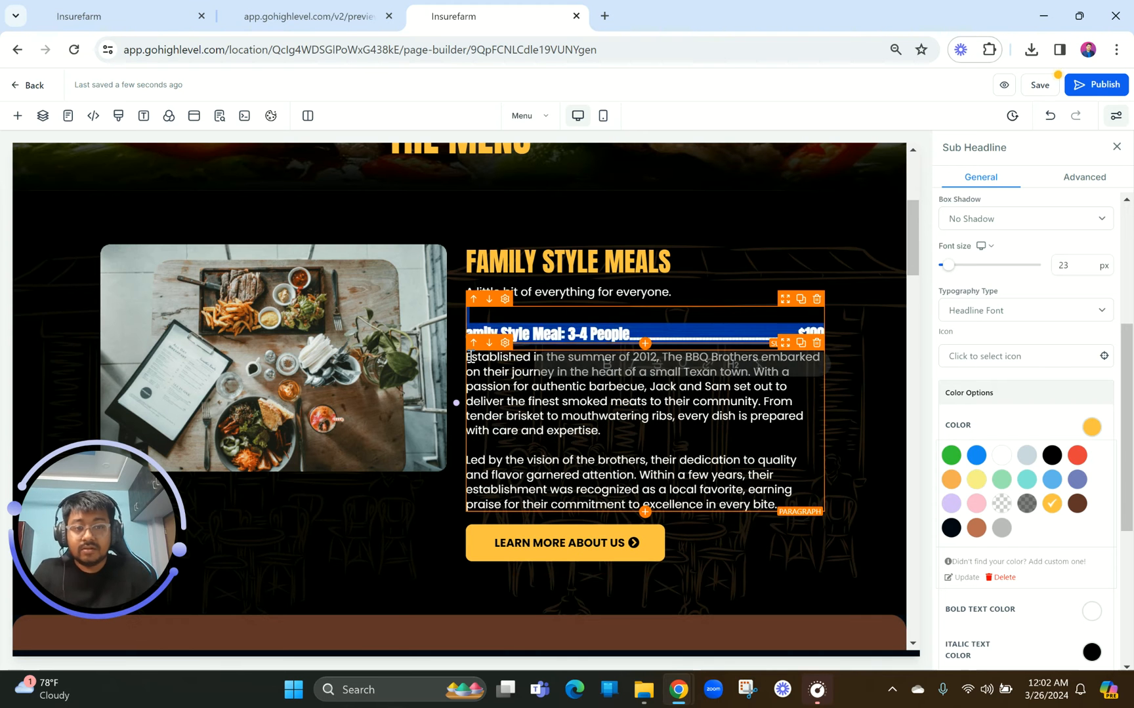
{"action": "left_click", "coordinate": [607, 365]}
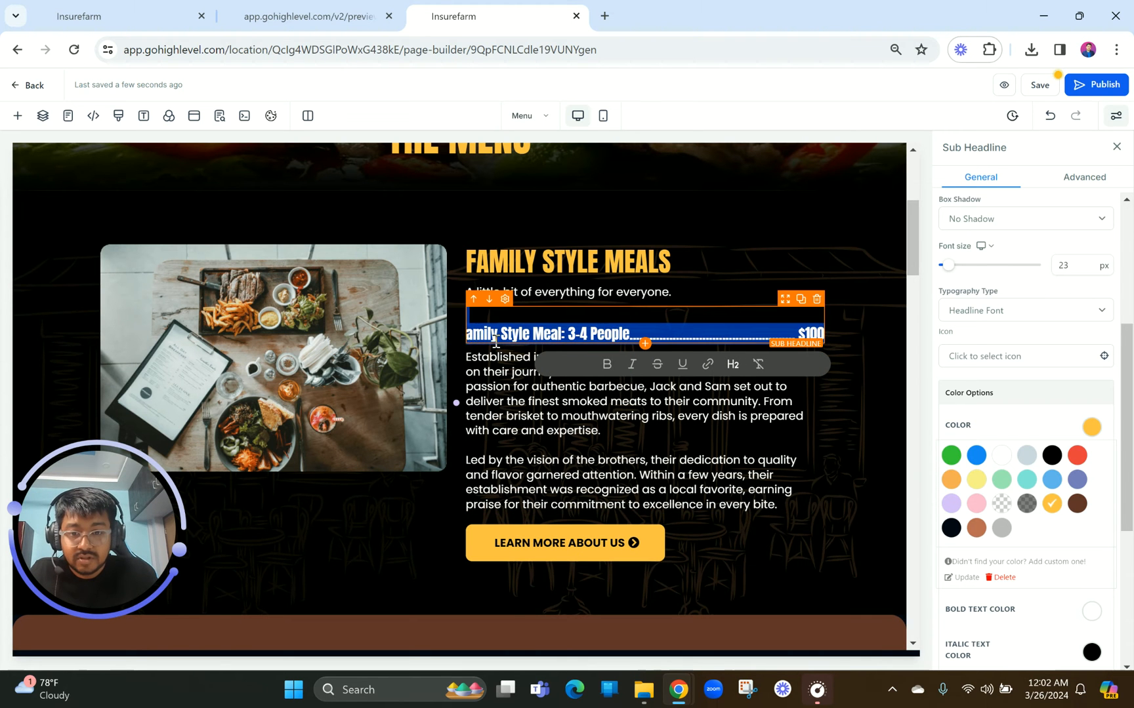
{"action": "left_click", "coordinate": [466, 337]}
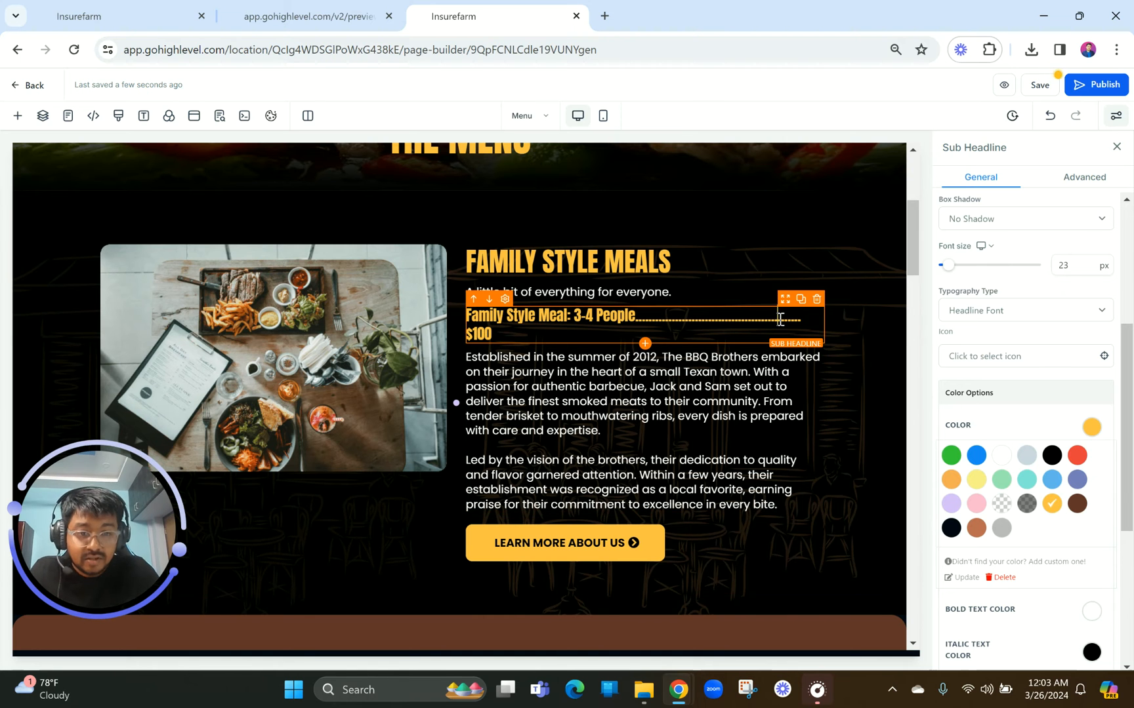
Shorten the dotted leader in the "Family Style Meal: 3-4 People" line so that $100 fits on the same line.
{"action": "left_click", "coordinate": [779, 319]}
{"action": "key", "text": "BackSpace"}
{"action": "key", "text": "BackSpace"}
{"action": "key", "text": "BackSpace"}
{"action": "key", "text": "BackSpace"}
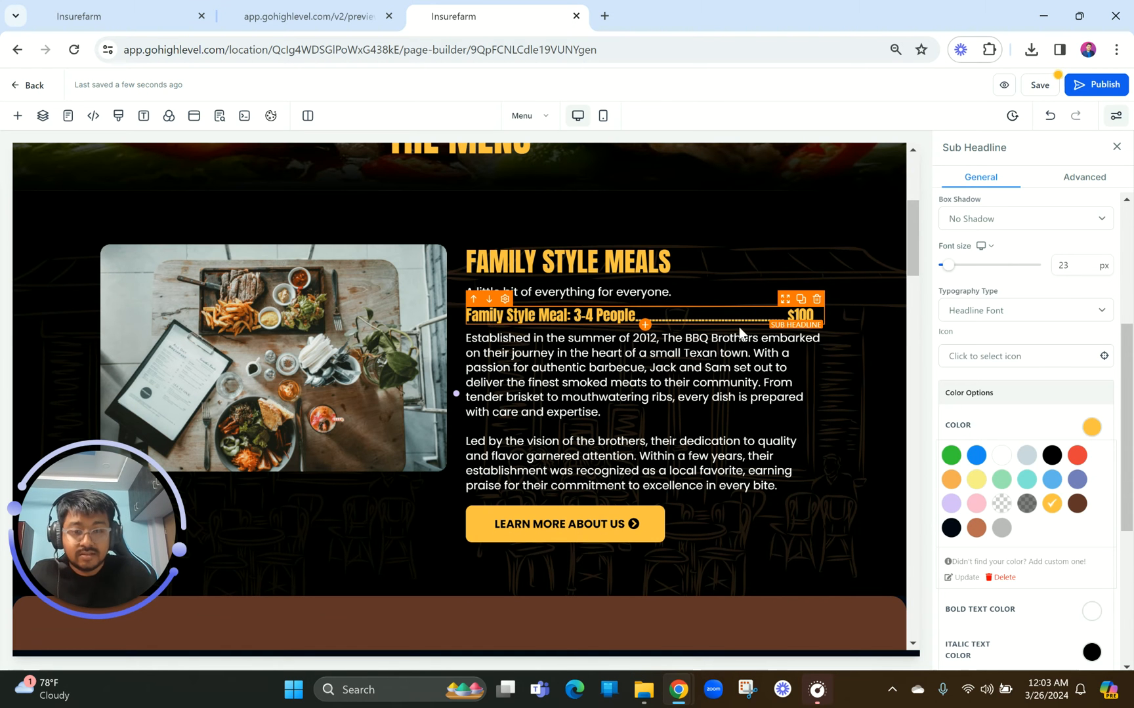
{"action": "left_click", "coordinate": [627, 413]}
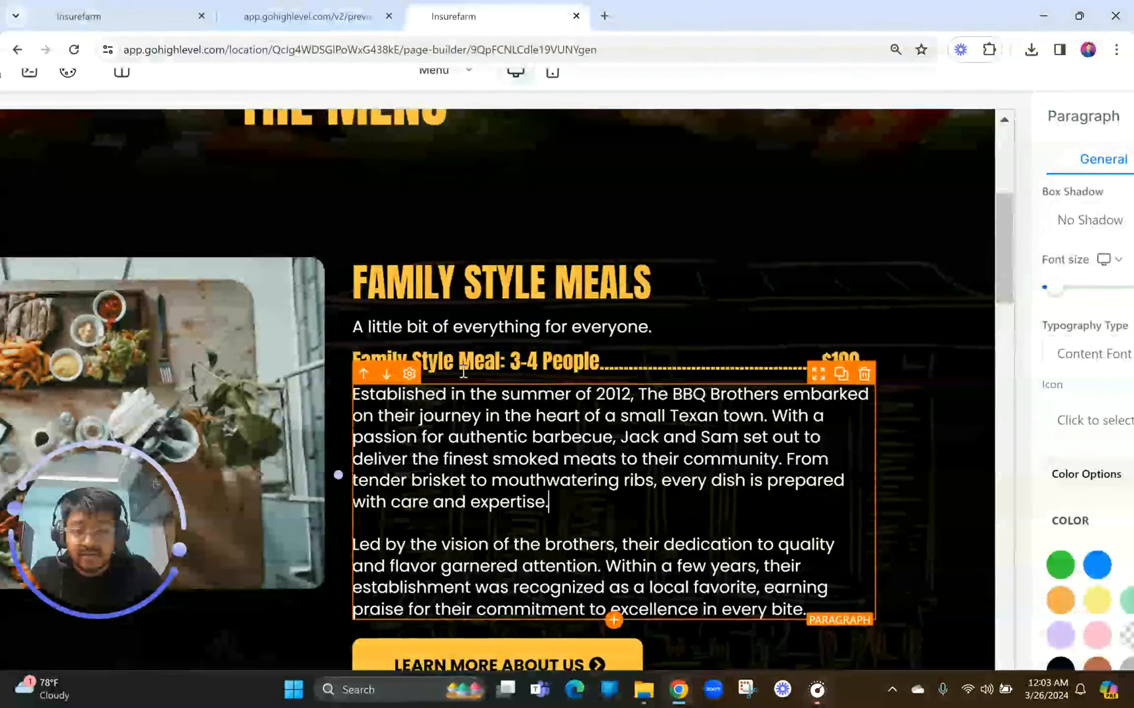
{"action": "left_click", "coordinate": [502, 351]}
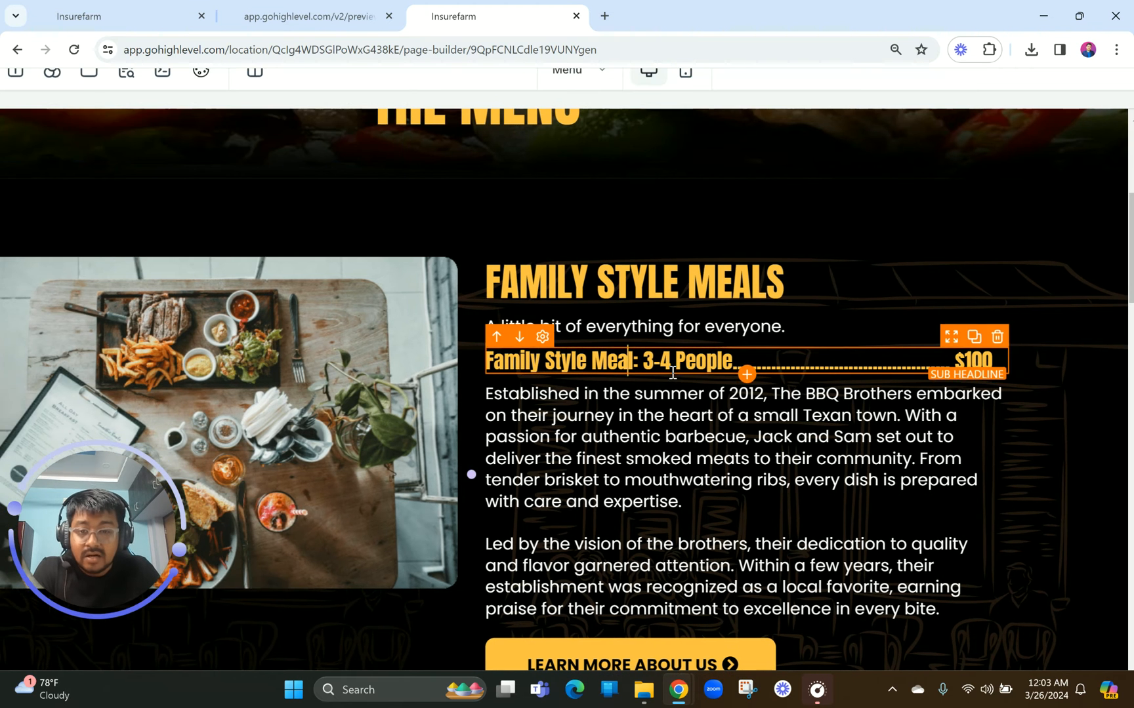
{"action": "left_click", "coordinate": [142, 445]}
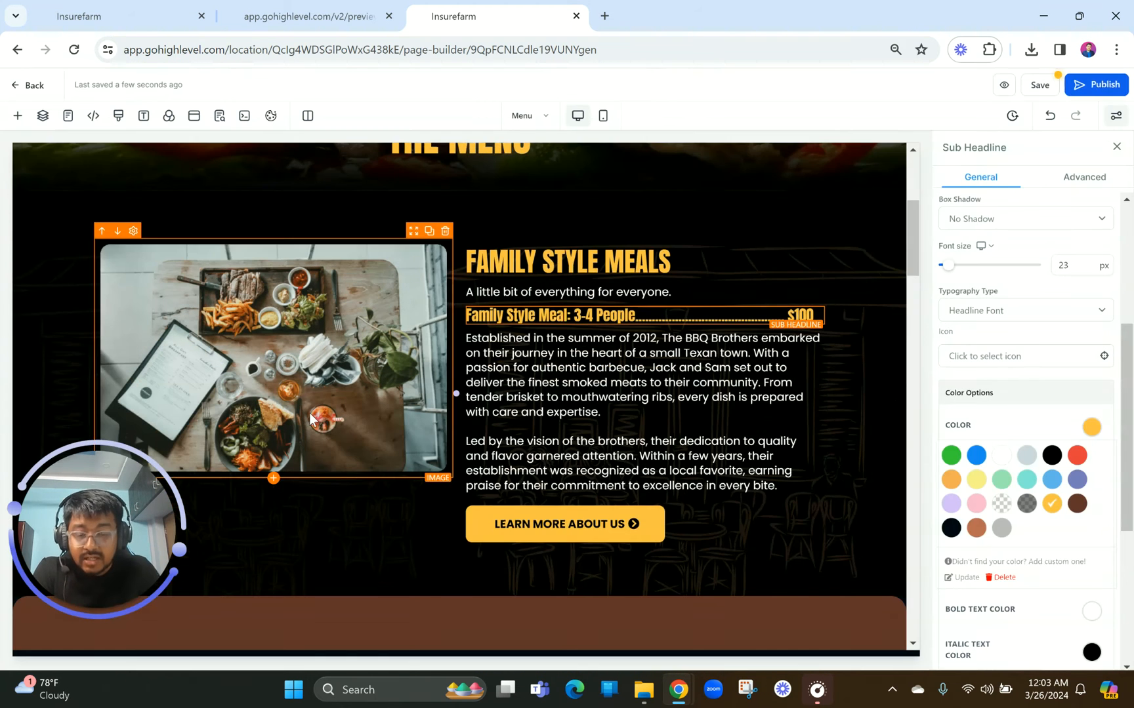
Try a three-column row below the FAMILY STYLE MEALS row with wide first and middle columns, and delete it.
{"action": "scroll", "coordinate": [463, 433], "scroll_direction": "down", "scroll_amount": 2}
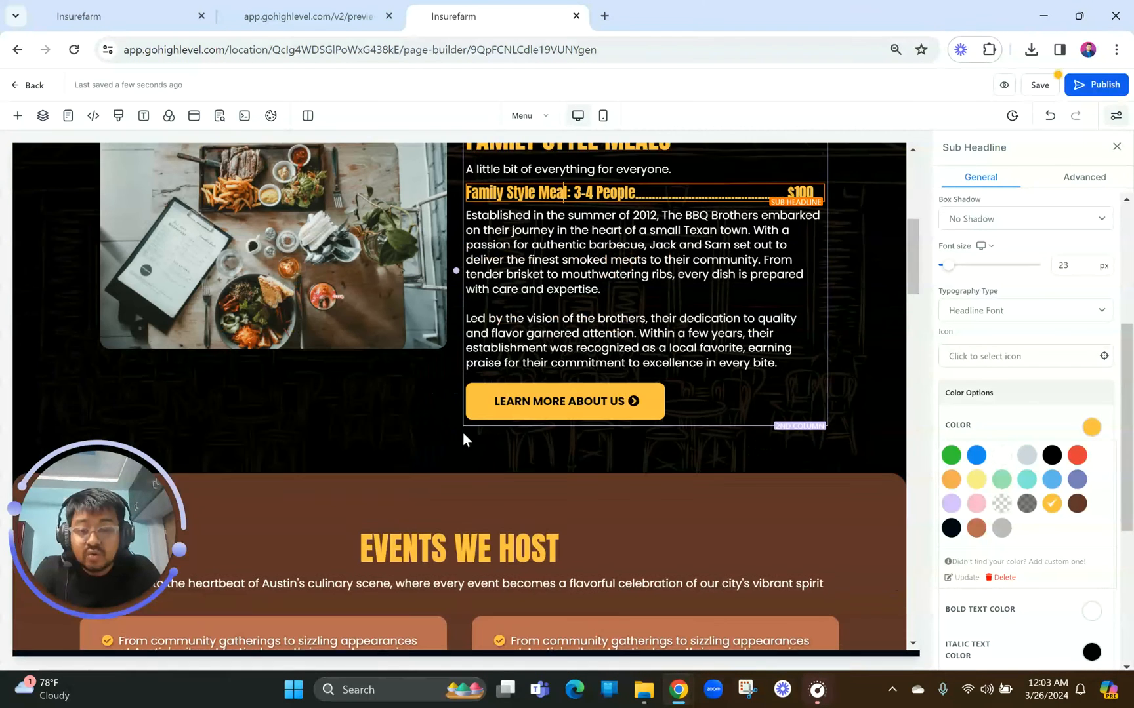
{"action": "left_click", "coordinate": [459, 431]}
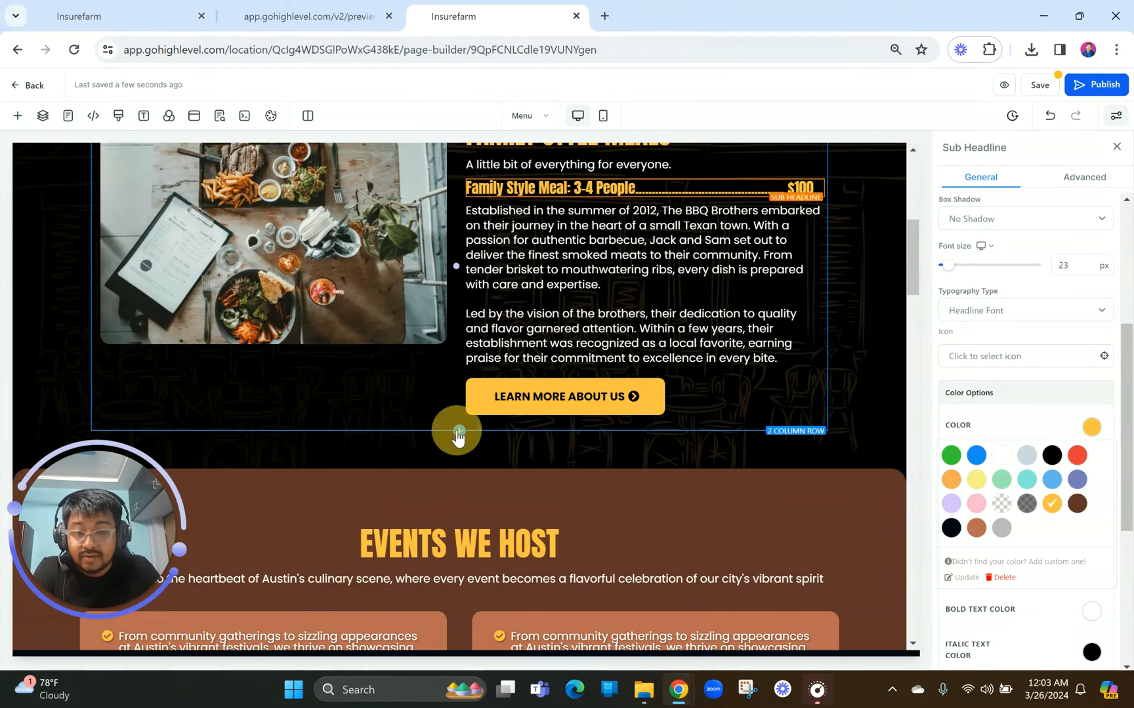
{"action": "left_click_drag", "start_coordinate": [188, 314], "coordinate": [432, 422]}
{"action": "scroll", "coordinate": [393, 433], "scroll_direction": "down", "scroll_amount": 1}
{"action": "left_click_drag", "start_coordinate": [337, 442], "coordinate": [457, 443]}
{"action": "left_click", "coordinate": [458, 442]}
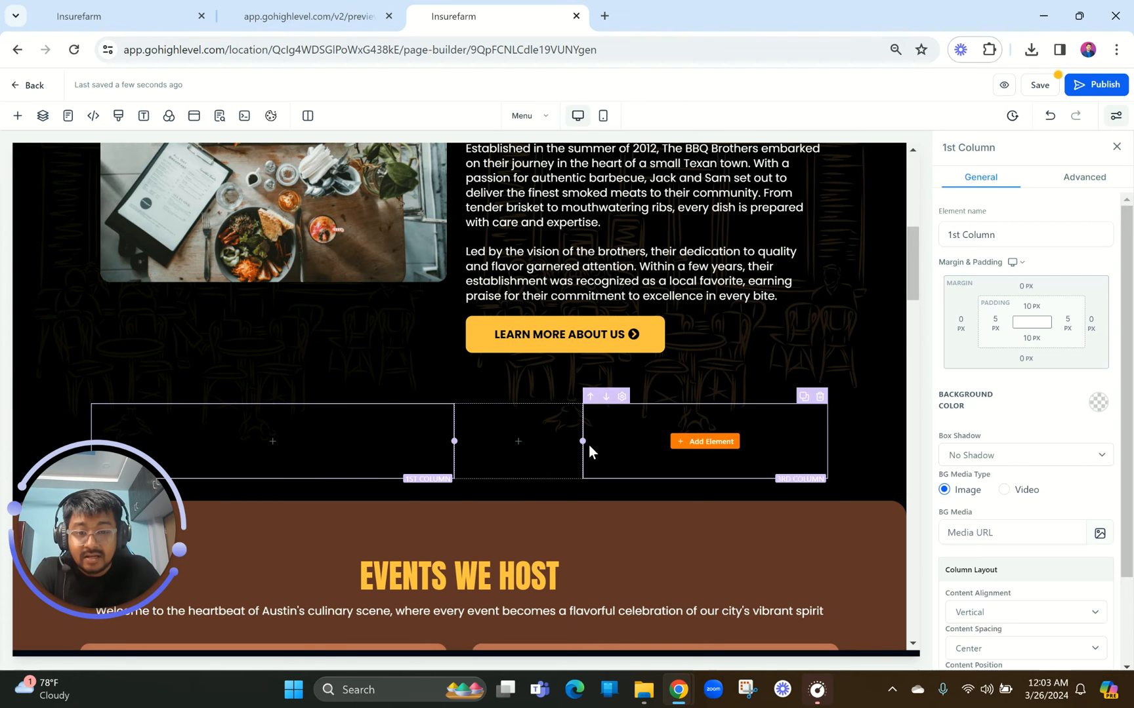
{"action": "left_click_drag", "start_coordinate": [583, 440], "coordinate": [724, 441]}
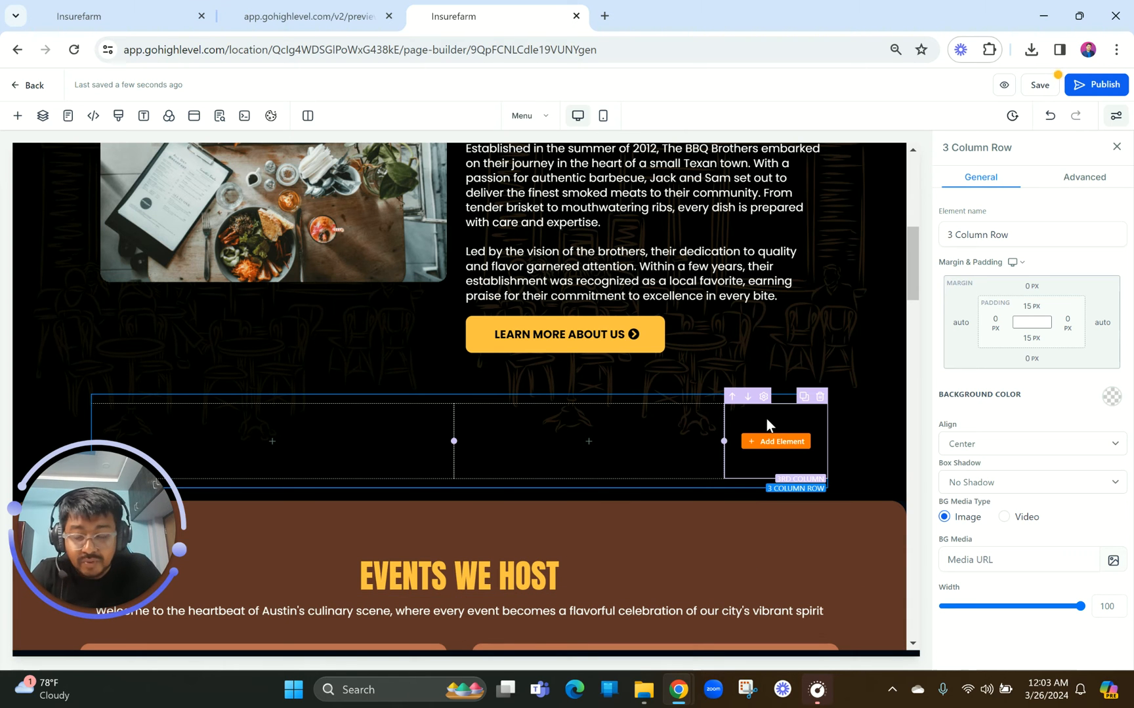
{"action": "scroll", "coordinate": [767, 419], "scroll_direction": "up", "scroll_amount": 2}
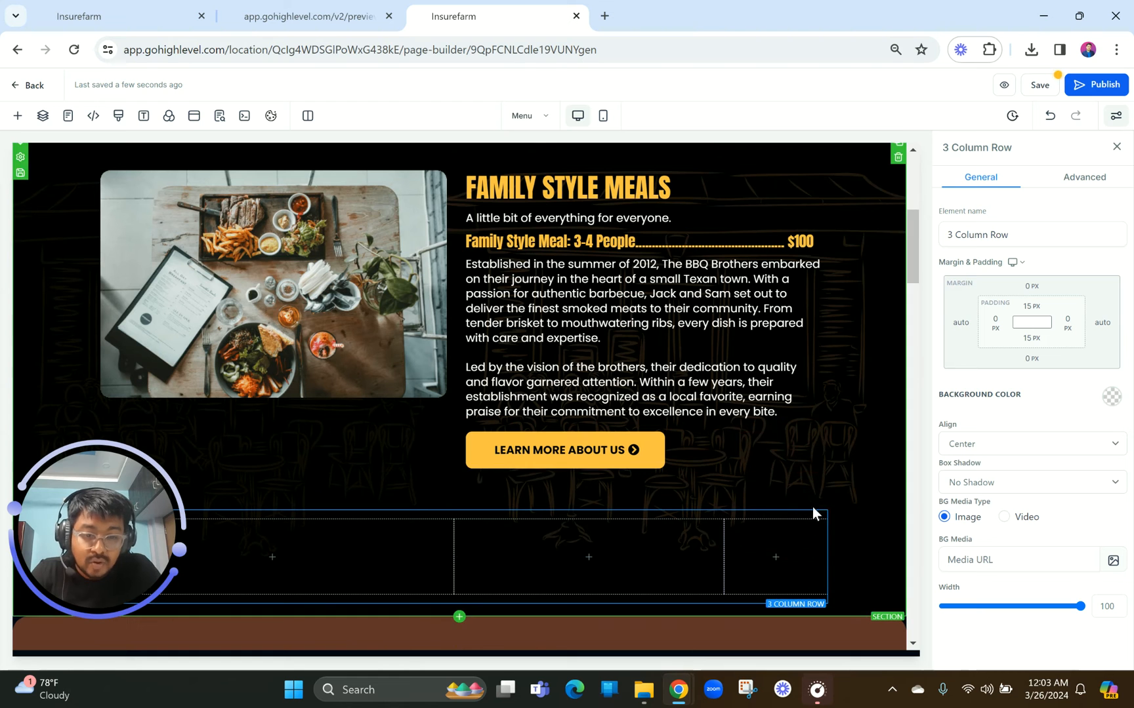
{"action": "left_click", "coordinate": [820, 506]}
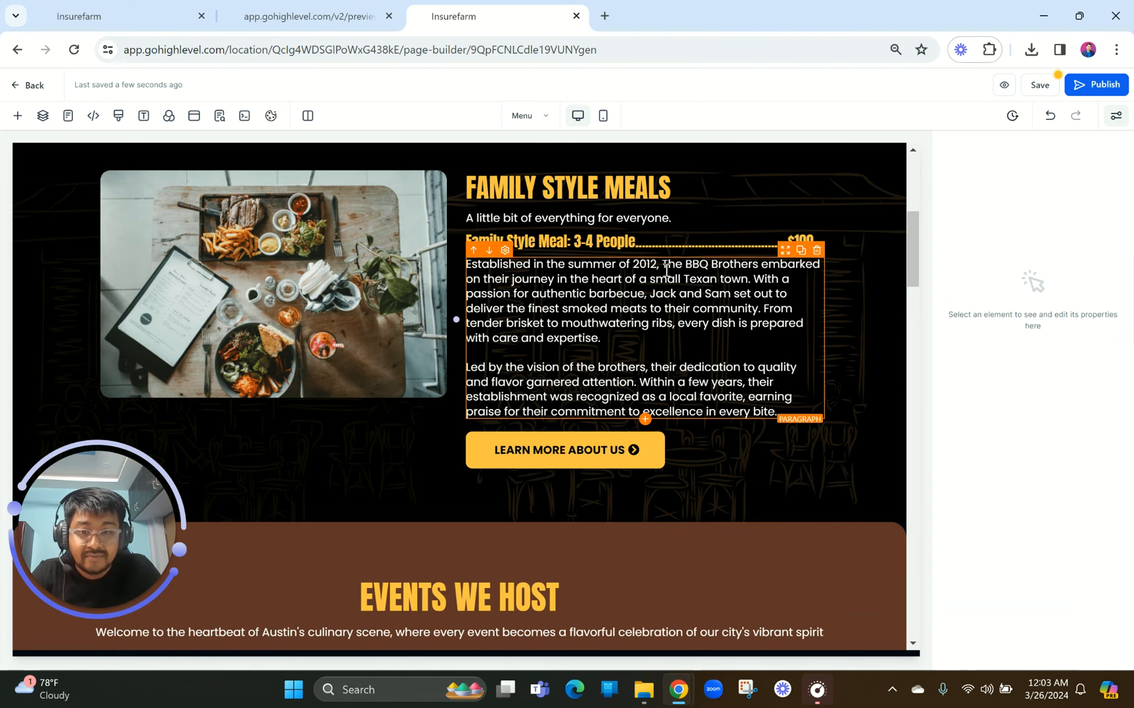
{"action": "left_click", "coordinate": [658, 243]}
{"action": "left_click", "coordinate": [658, 243]}
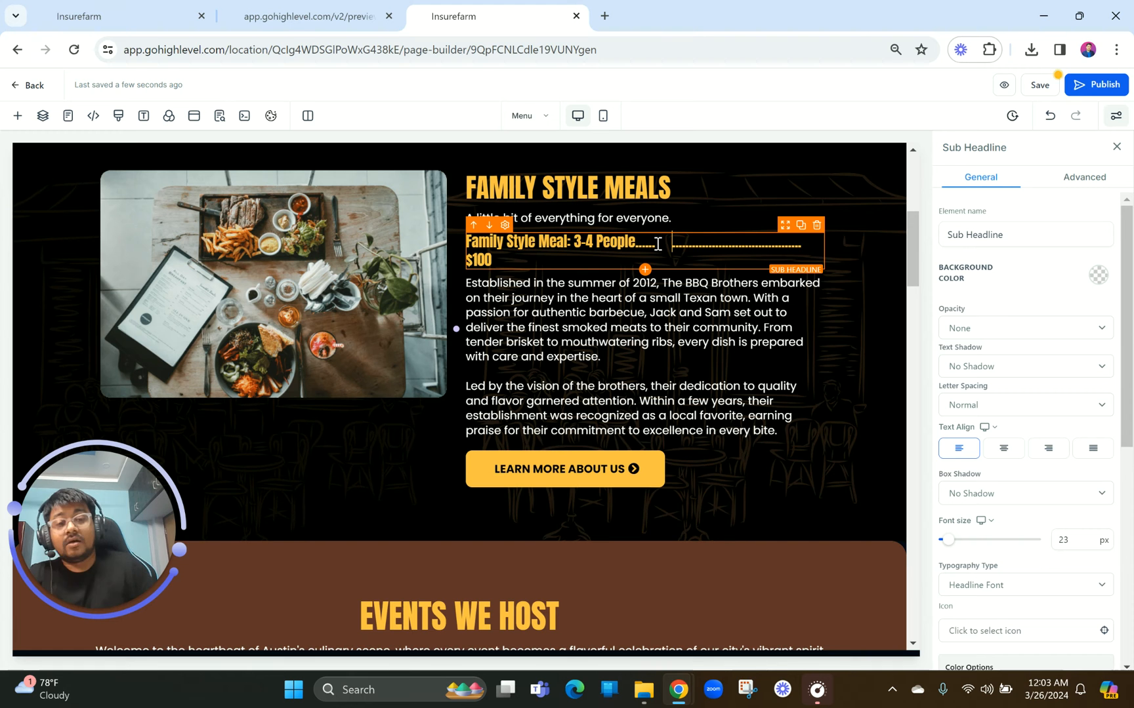
{"action": "key", "text": "BackSpace"}
{"action": "key", "text": "BackSpace"}
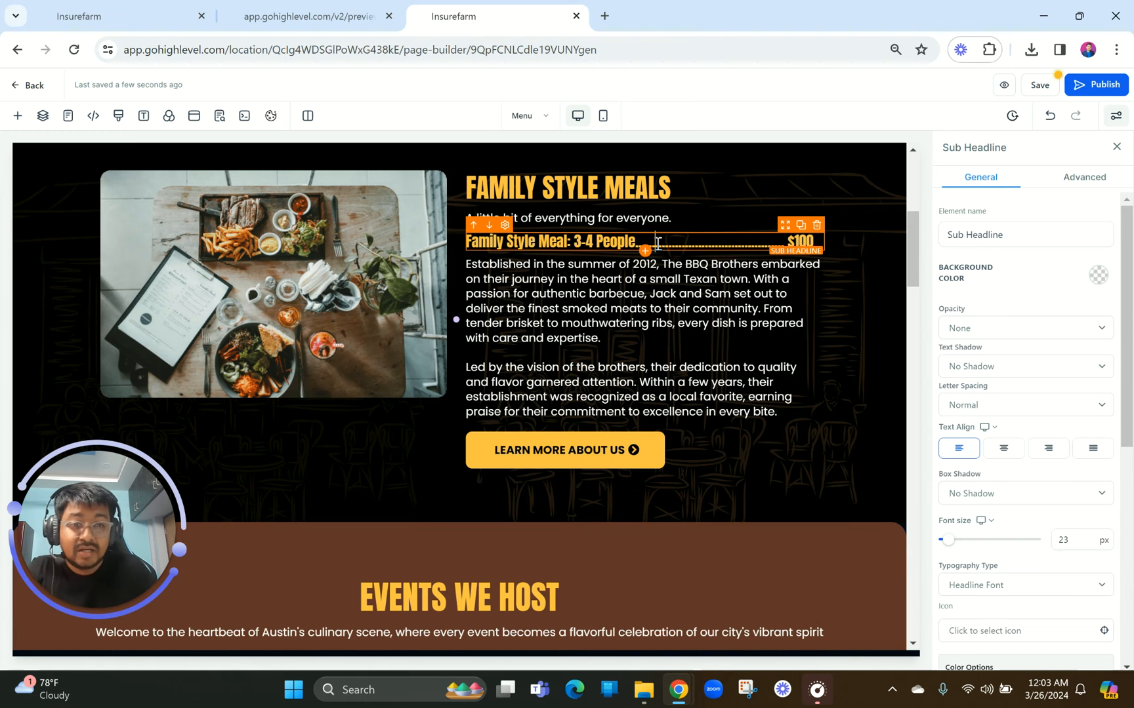
Copy the "3 pounds of assorted meats" description under the 3-4 People meal from the reference preview.
{"action": "left_click", "coordinate": [670, 332]}
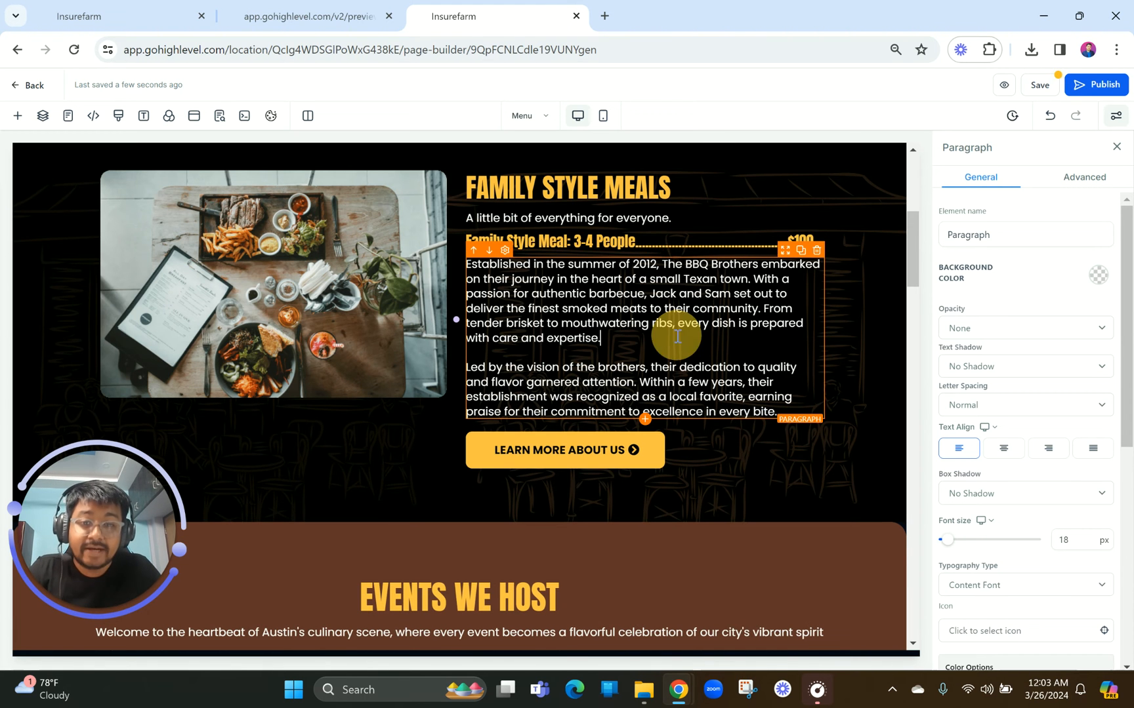
{"action": "left_click", "coordinate": [333, 8]}
{"action": "left_click_drag", "start_coordinate": [607, 380], "coordinate": [569, 353]}
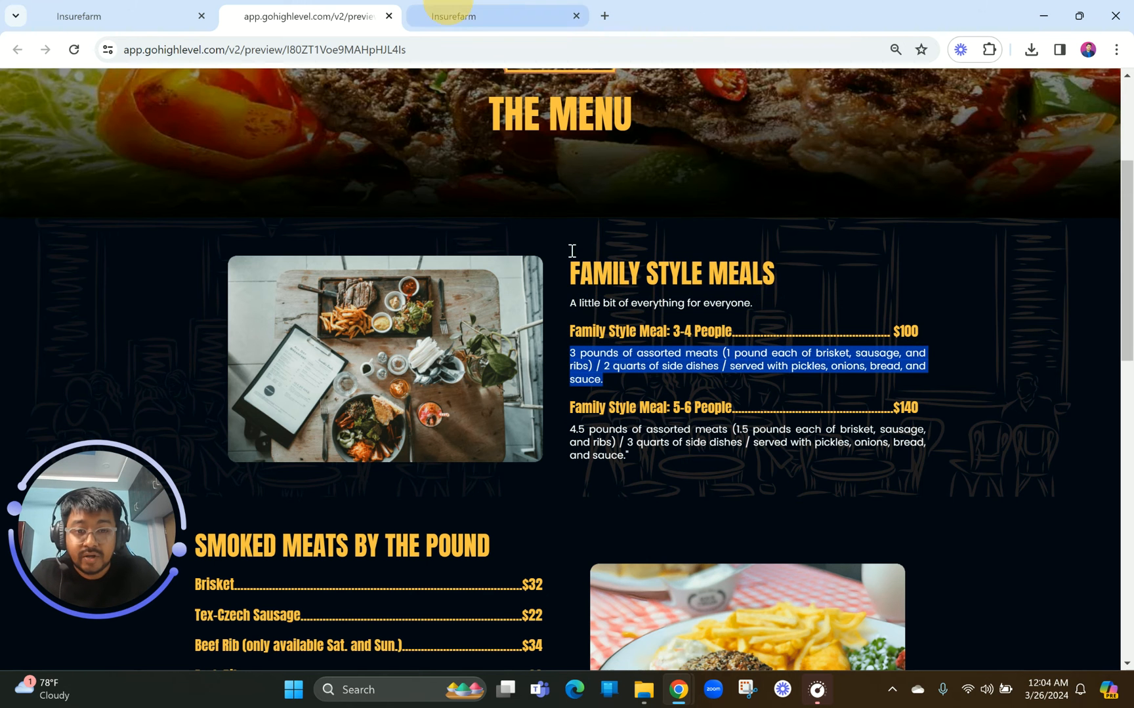
Replace the "Established in the summer of 2012" story paragraph with the copied "3 pounds of assorted meats" description, without blank lines above it.
{"action": "left_click", "coordinate": [510, 9]}
{"action": "key", "text": "ctrl+a"}
{"action": "key", "text": "BackSpace"}
{"action": "key", "text": "ctrl+z"}
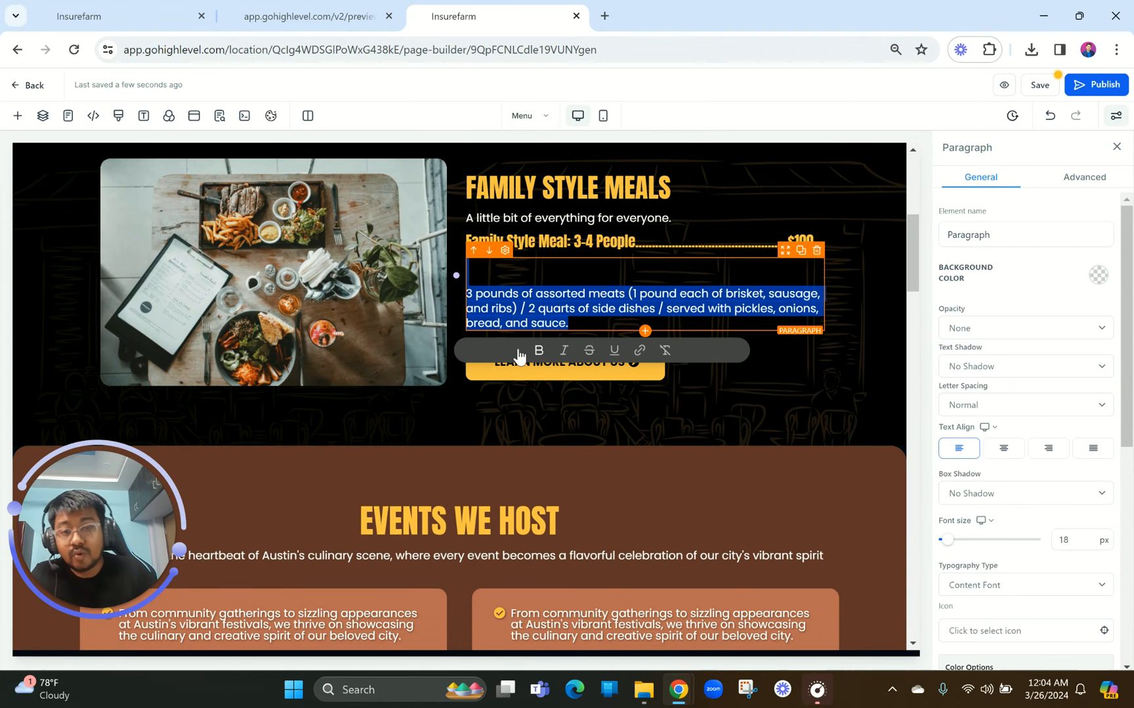
{"action": "left_click", "coordinate": [472, 292]}
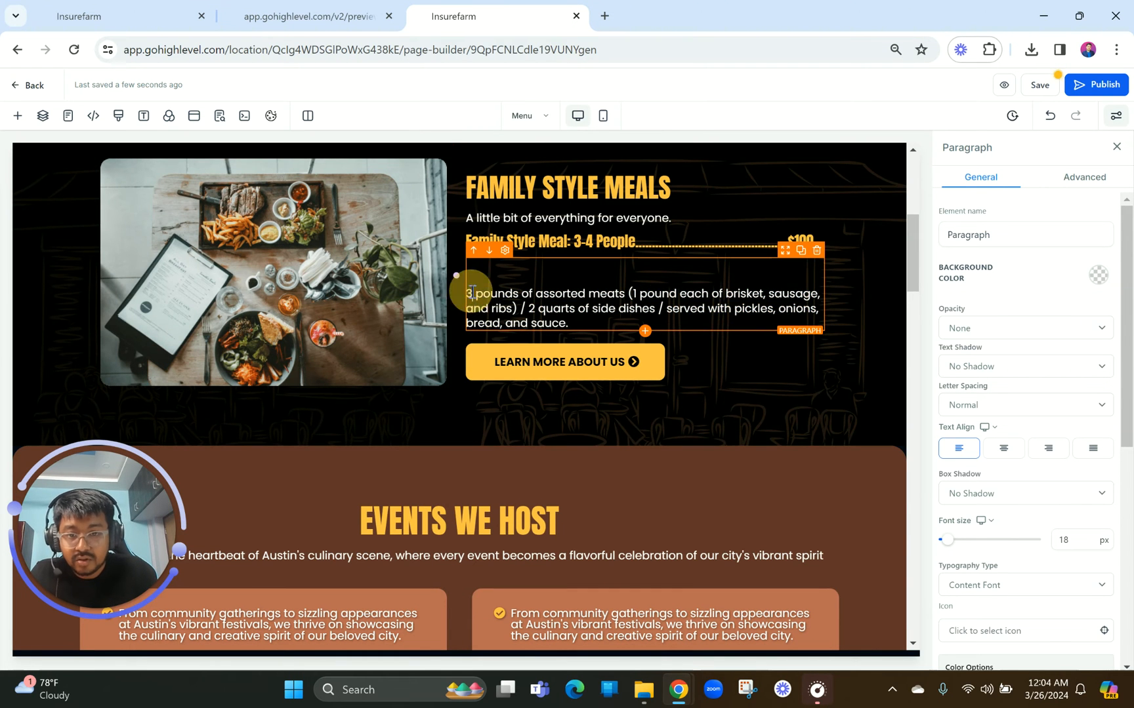
{"action": "key", "text": "BackSpace"}
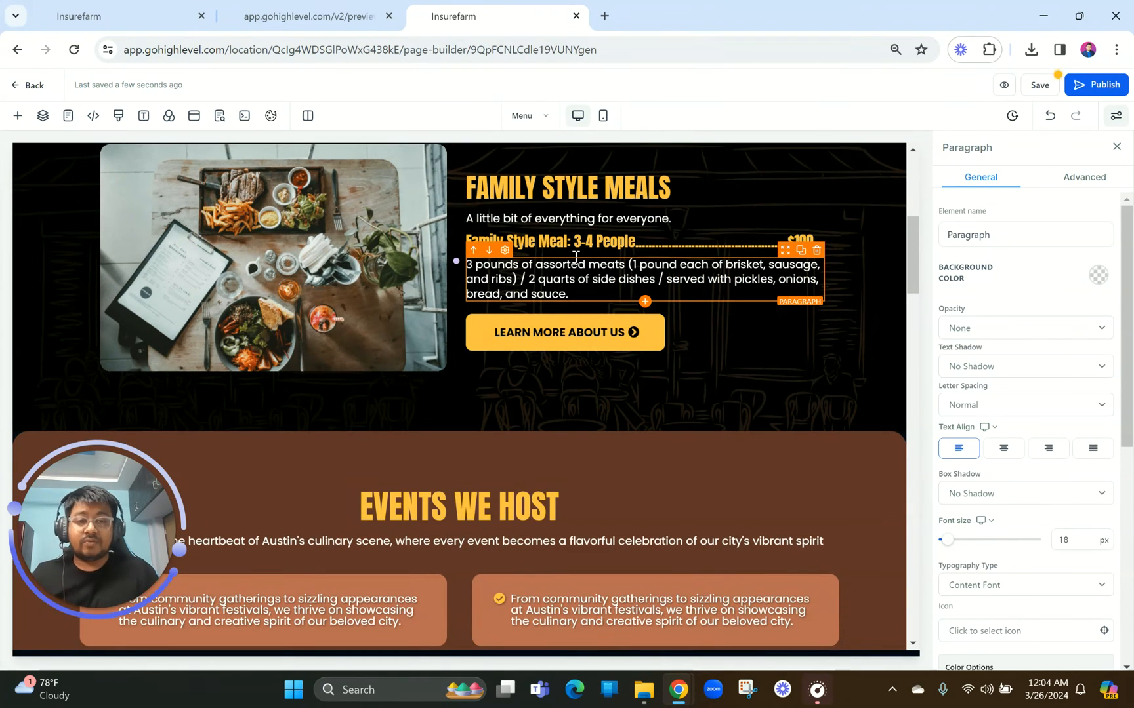
Duplicate the "Family Style Meal: 3-4 People" sub headline and move one copy below the "3 pounds of assorted meats" paragraph.
{"action": "scroll", "coordinate": [636, 262], "scroll_direction": "up", "scroll_amount": 1}
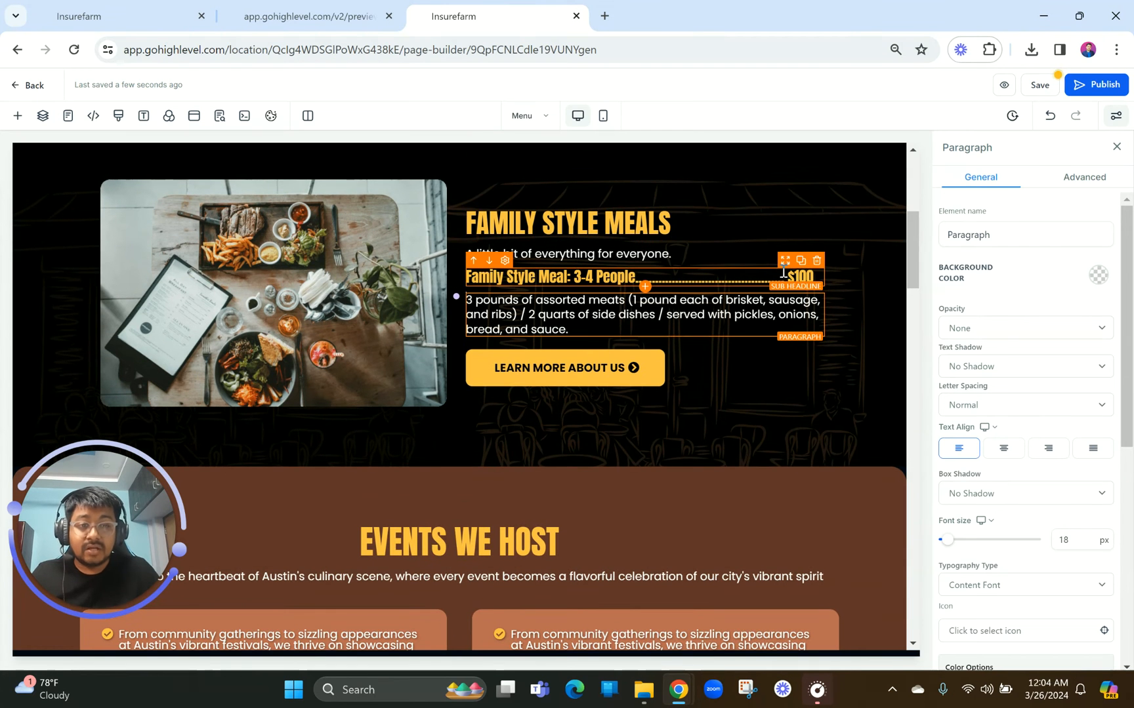
{"action": "left_click", "coordinate": [800, 264]}
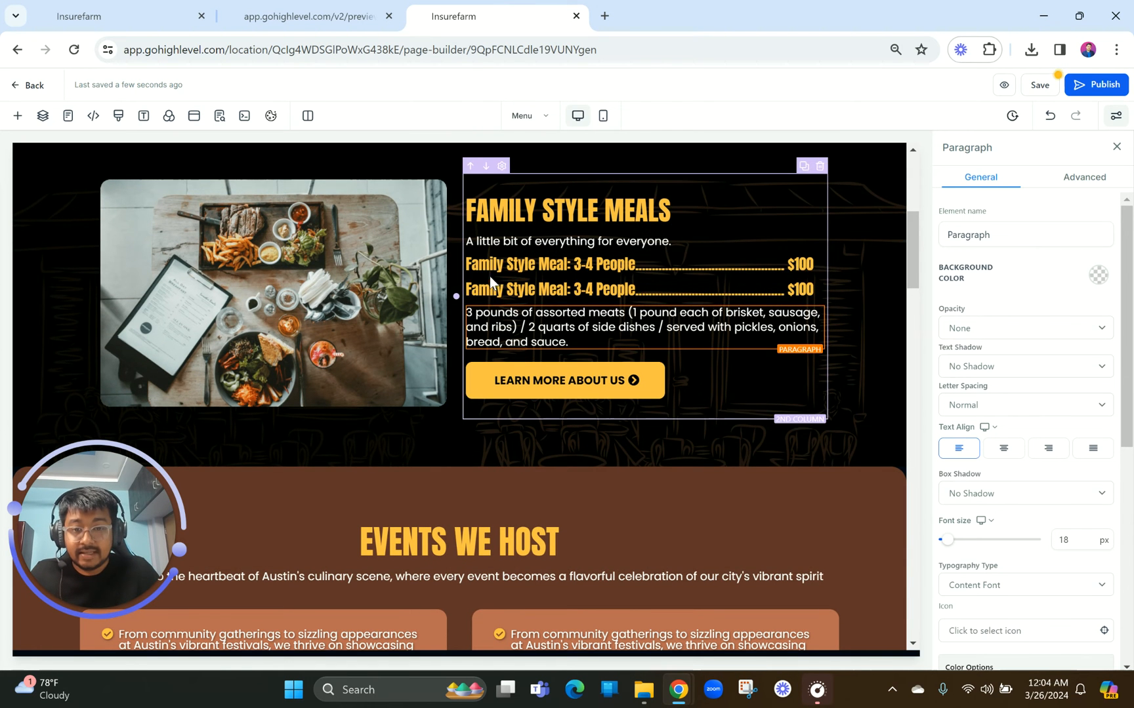
{"action": "left_click", "coordinate": [489, 273]}
Copy the "Family Style Meal: 5-6 People" line with its dotted leader and $140 price from the reference preview.
{"action": "left_click", "coordinate": [309, 16]}
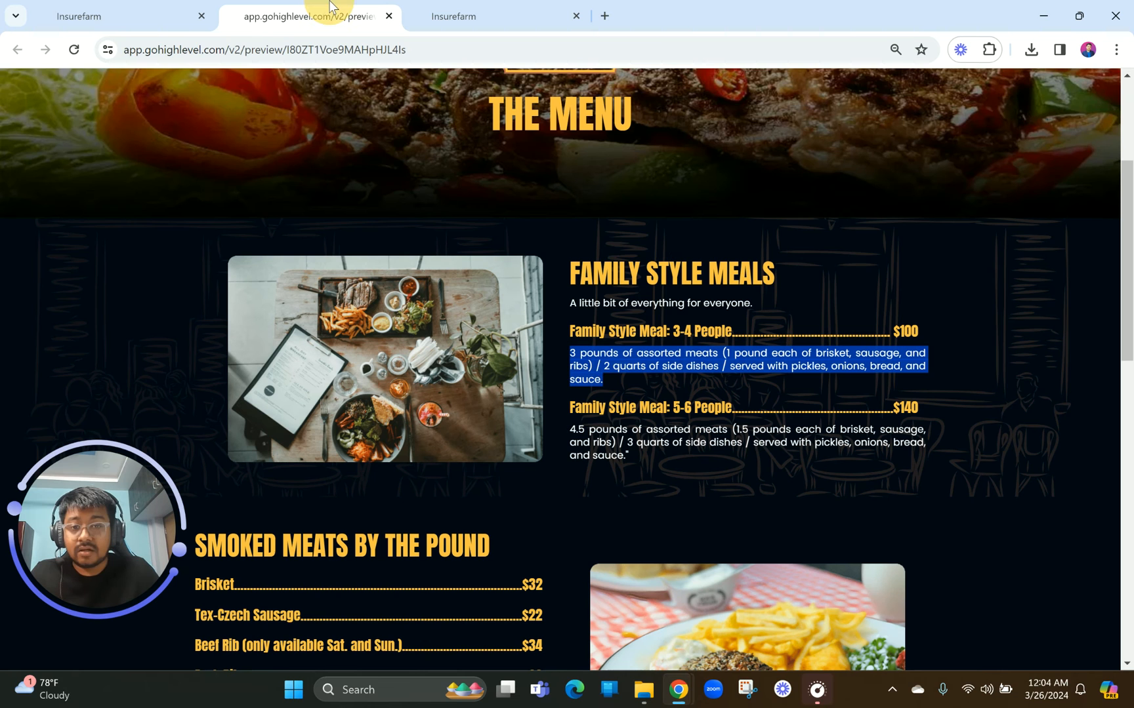
{"action": "left_click_drag", "start_coordinate": [570, 407], "coordinate": [934, 400]}
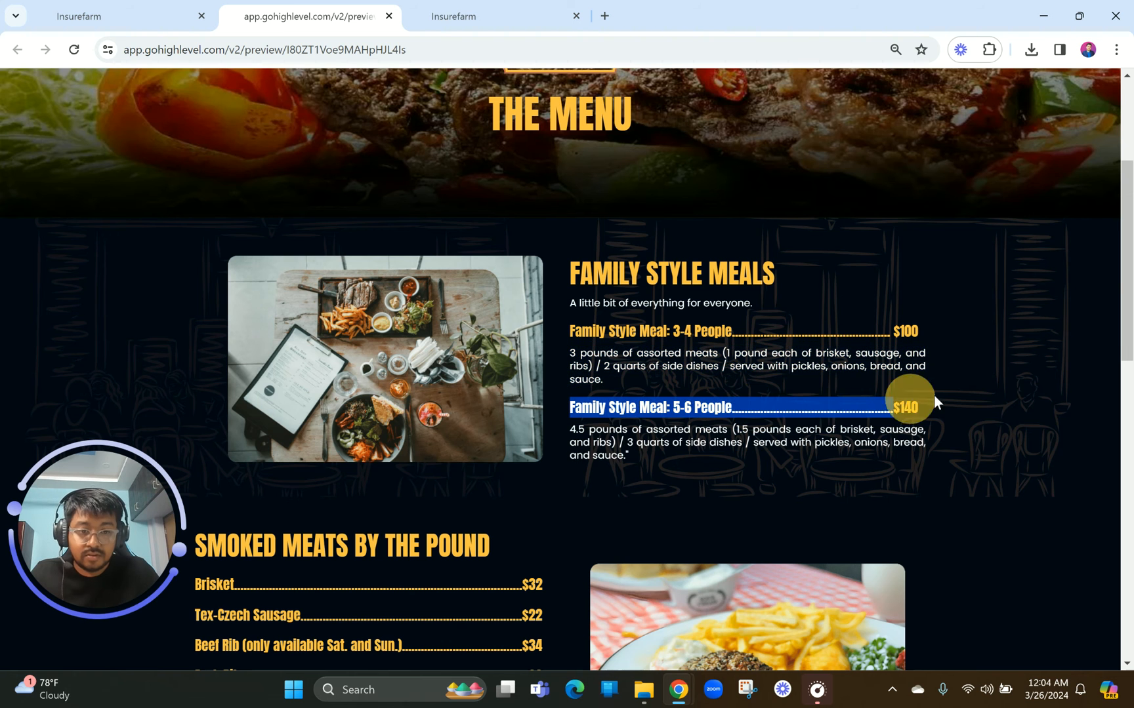
Replace the lower duplicate sub headline's text with the copied "Family Style Meal: 5-6 People" line priced at $140.
{"action": "left_click", "coordinate": [459, 16]}
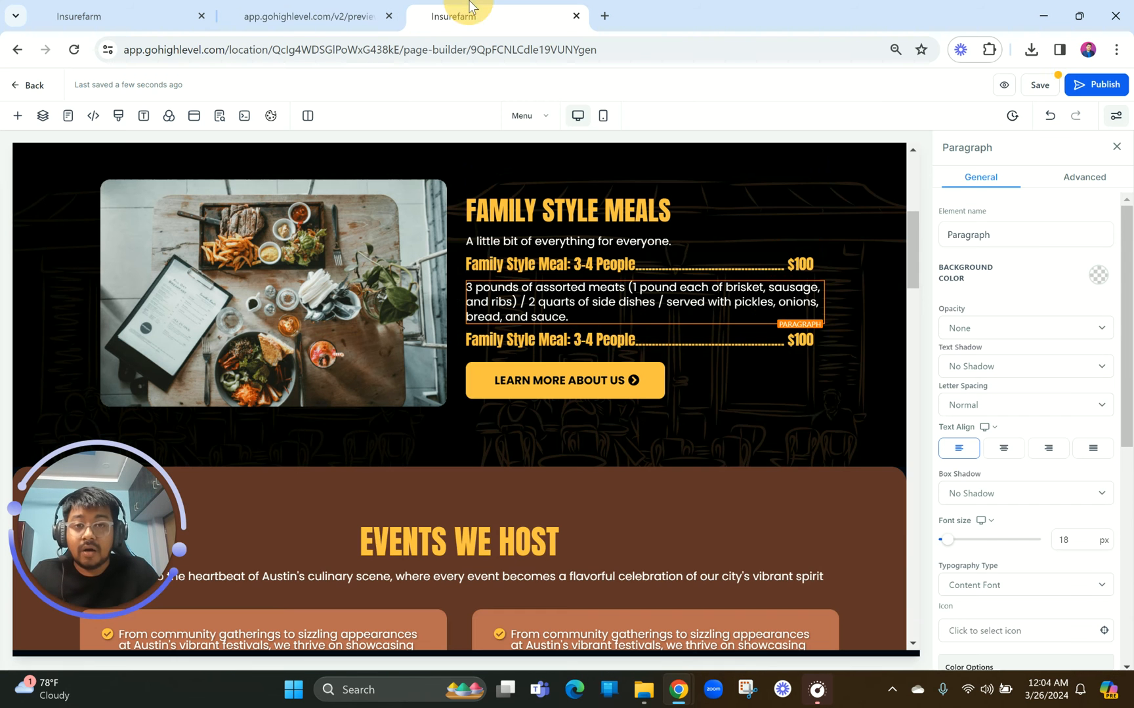
{"action": "left_click", "coordinate": [574, 339]}
{"action": "double_click", "coordinate": [576, 339]}
{"action": "type", "text": "Family Style Meal: 5-6 People...........................$140"}
{"action": "triple_click", "coordinate": [482, 379]}
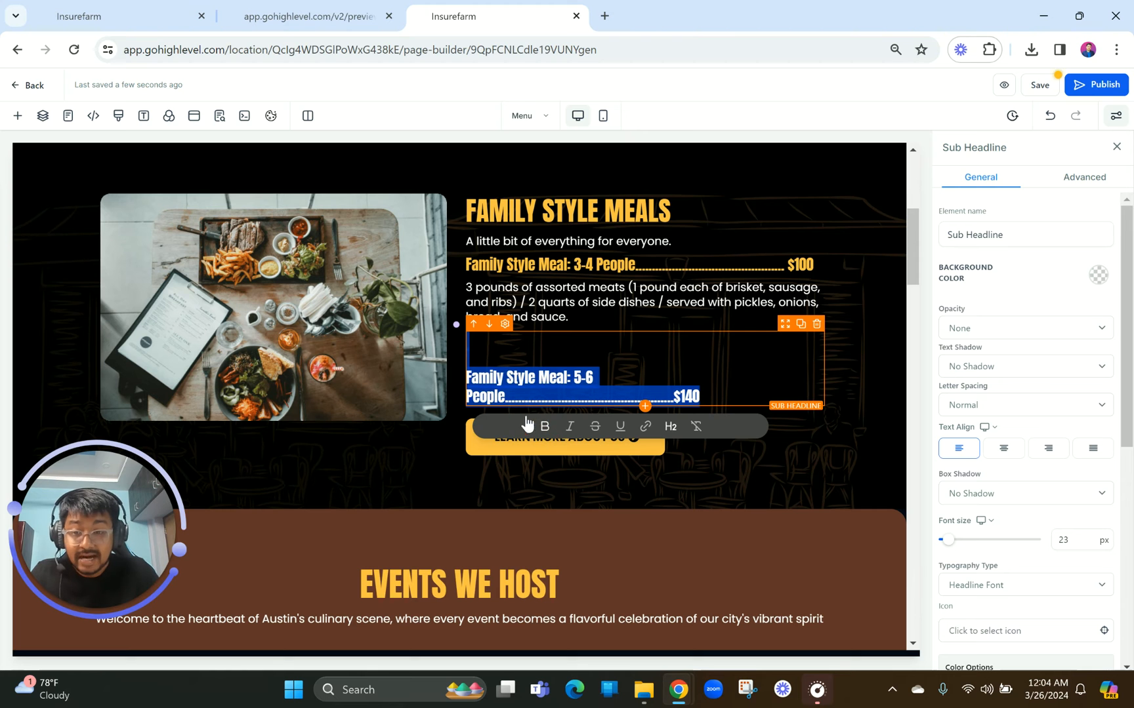
Delete the blank lines above "Family Style Meal: 5-6 People" and adjust the line to fit in one row with $140 under $100.
{"action": "left_click", "coordinate": [470, 375]}
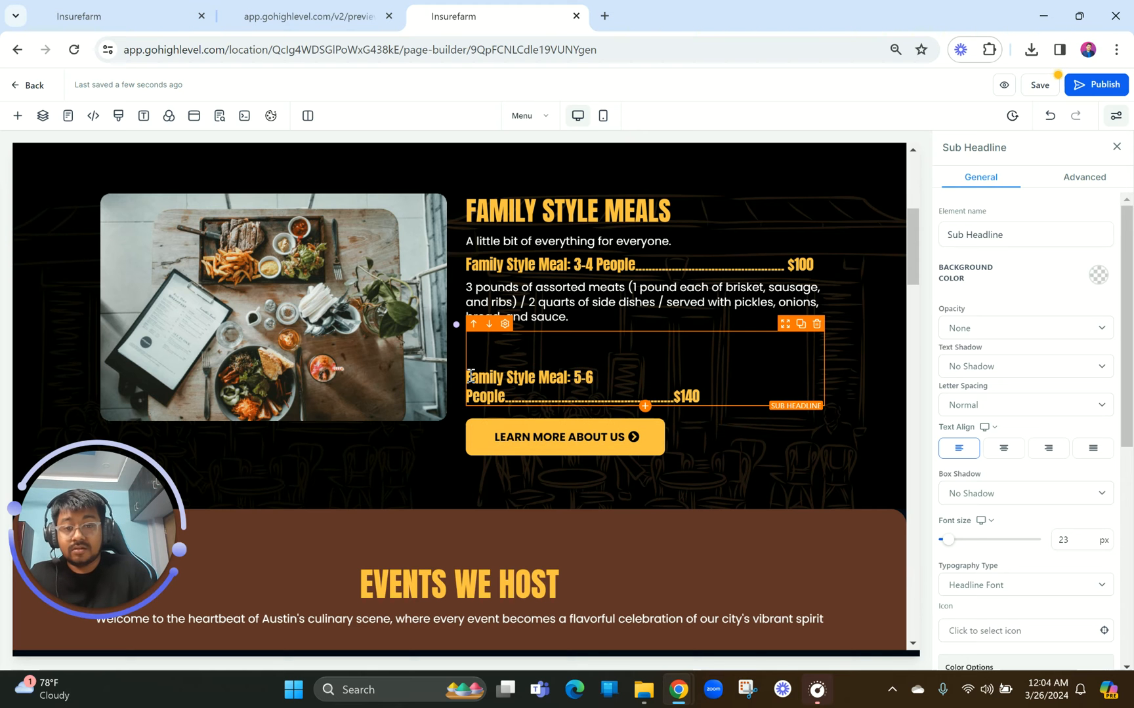
{"action": "key", "text": "BackSpace"}
{"action": "key", "text": "BackSpace"}
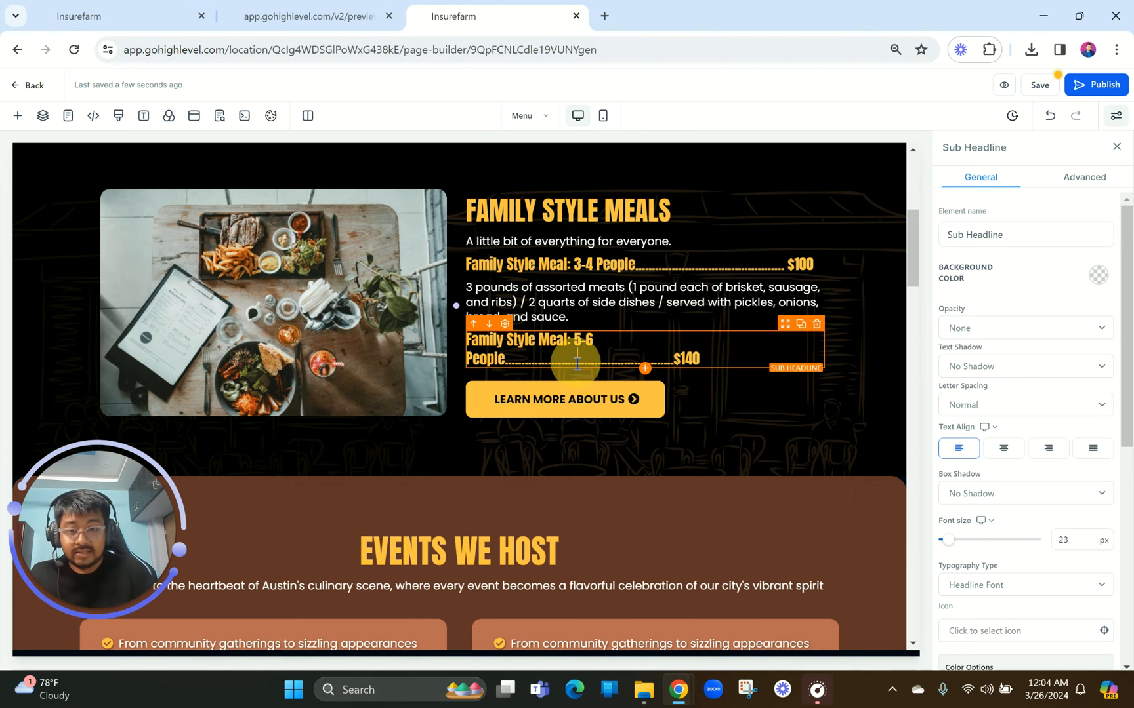
{"action": "left_click", "coordinate": [576, 364]}
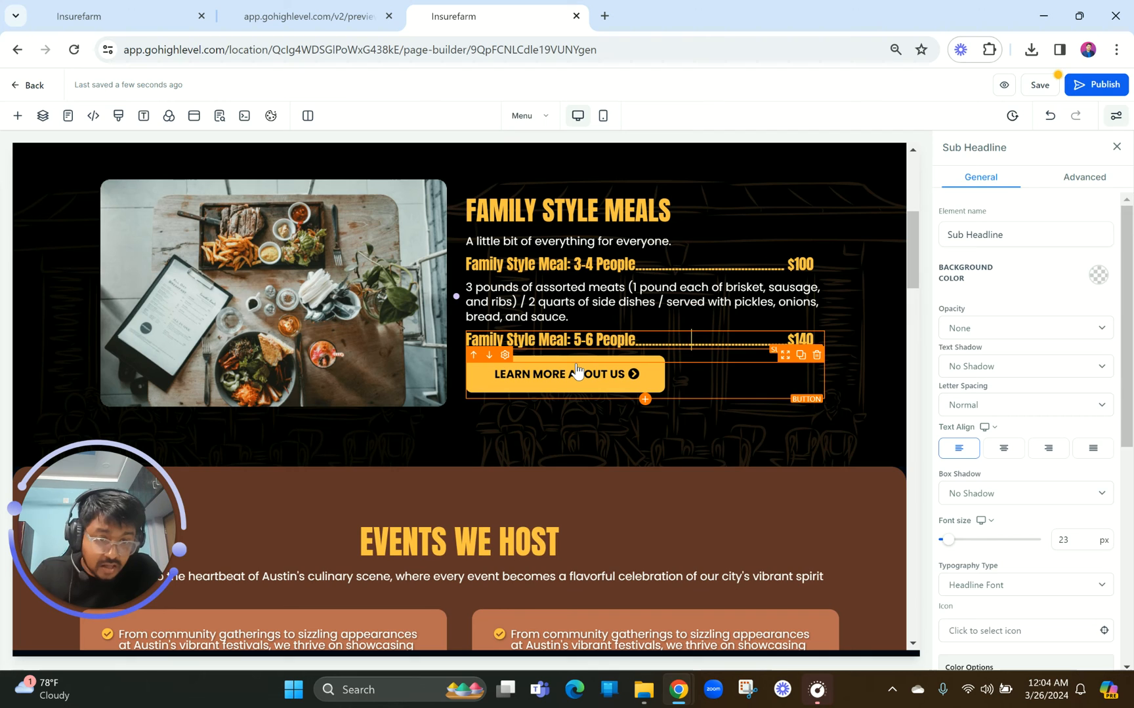
{"action": "scroll", "coordinate": [824, 239], "scroll_direction": "up", "scroll_amount": 5, "text": "ctrl"}
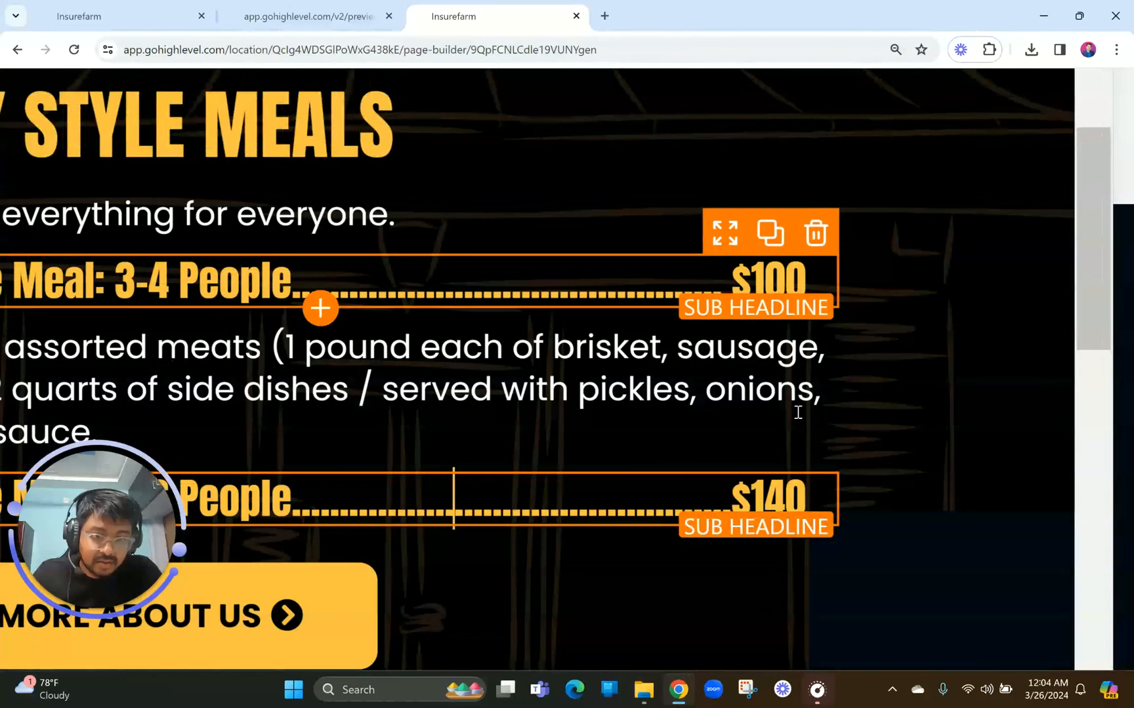
{"action": "scroll", "coordinate": [805, 317], "scroll_direction": "down", "scroll_amount": 5, "text": "ctrl"}
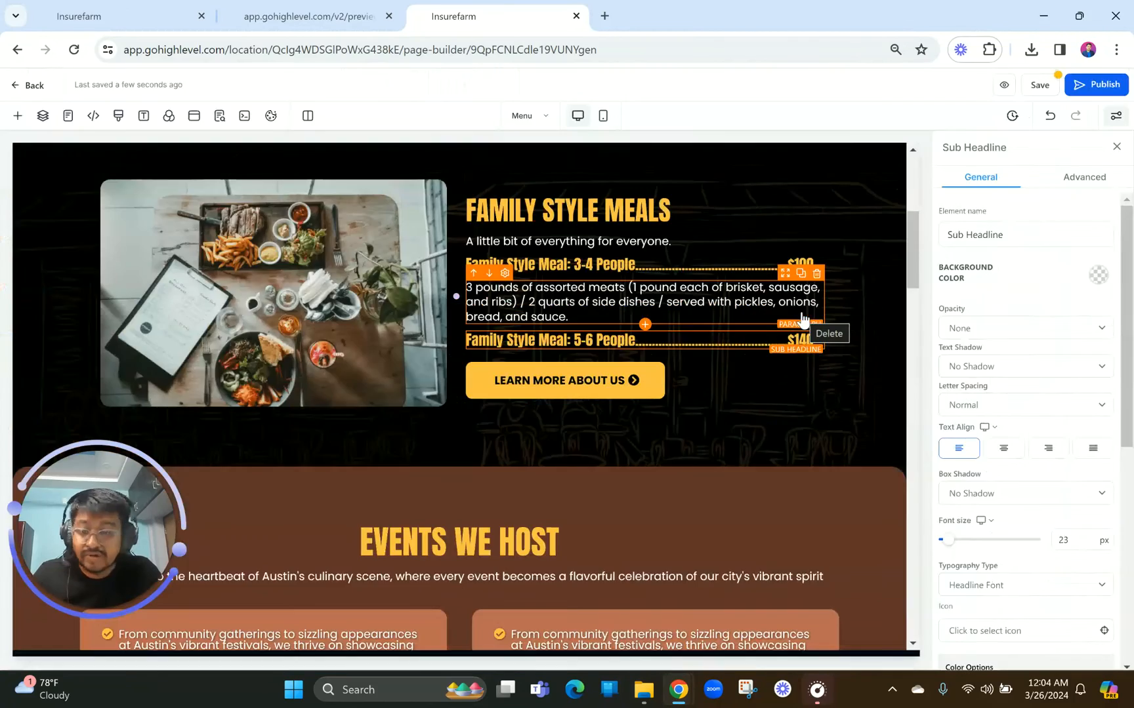
Copy the "4.5 pounds of assorted meats" description under the 5-6 People meal from the reference preview.
{"action": "key", "text": "ctrl+shift+Tab"}
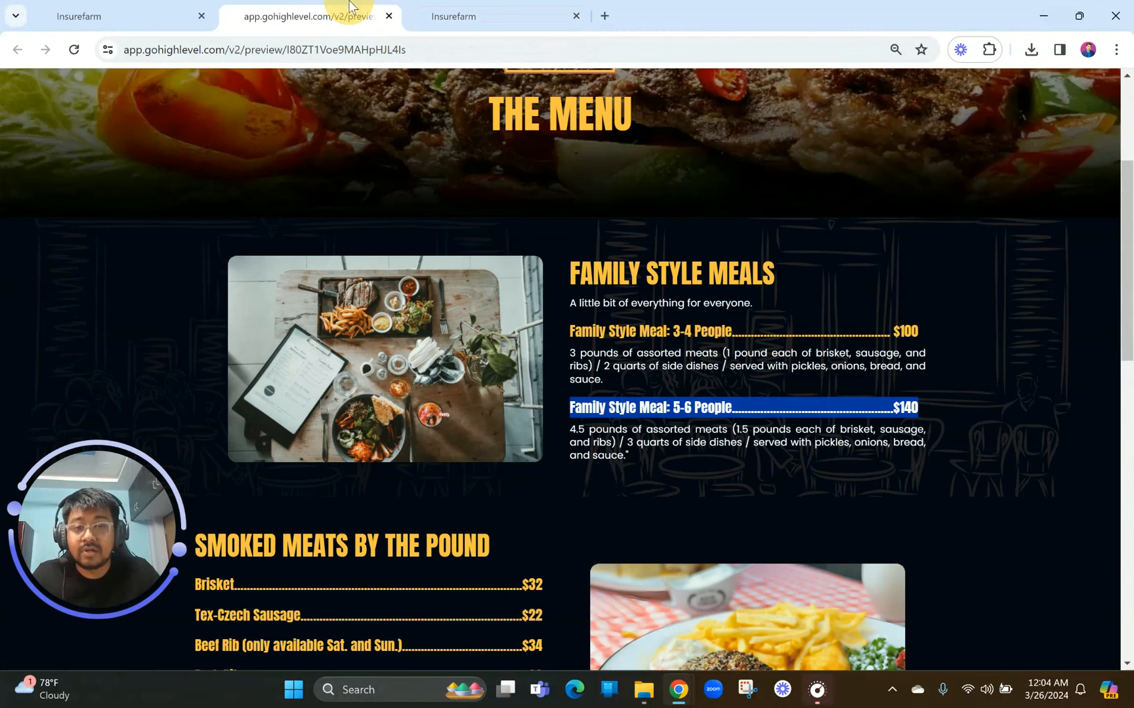
{"action": "left_click_drag", "start_coordinate": [628, 456], "coordinate": [567, 431]}
{"action": "key", "text": "ctrl+c"}
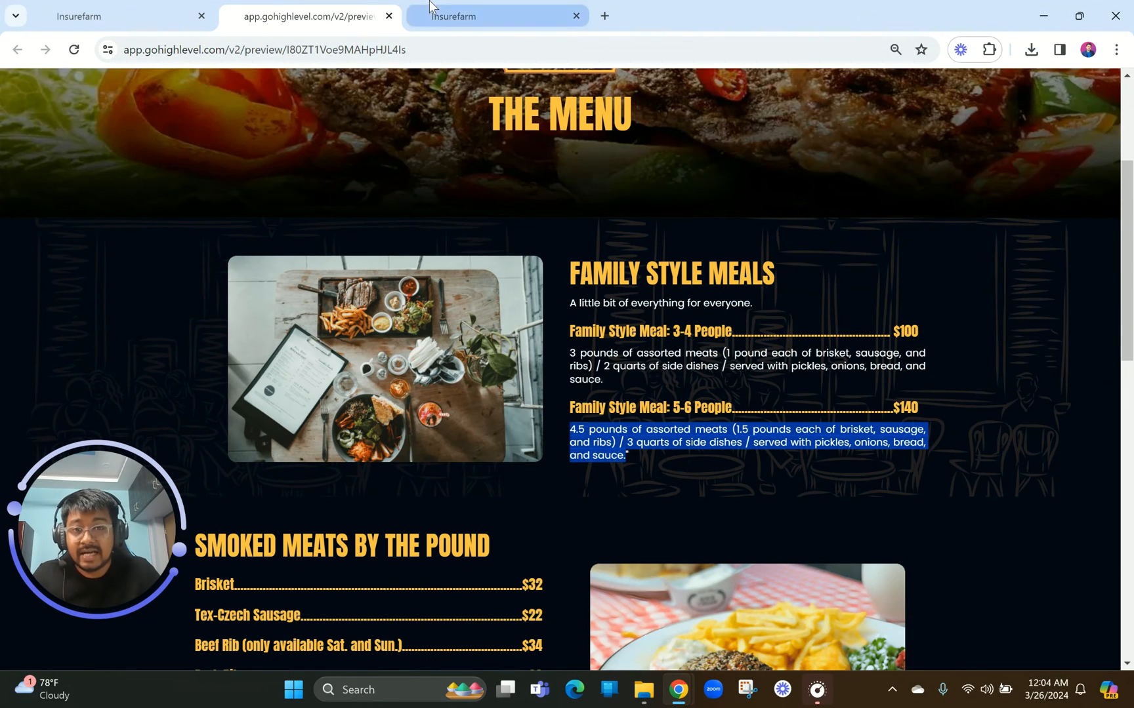
Duplicate the "3 pounds of assorted meats" paragraph and move one copy below the "Family Style Meal: 5-6 People" line.
{"action": "left_click", "coordinate": [459, 16]}
{"action": "left_click", "coordinate": [800, 273]}
{"action": "left_click_drag", "start_coordinate": [785, 268], "coordinate": [630, 363]}
Replace the duplicated paragraph with the copied "4.5 pounds of assorted meats" description and remove its bold formatting.
{"action": "left_click", "coordinate": [630, 363]}
{"action": "key", "text": "ctrl+a"}
{"action": "key", "text": "ctrl+v"}
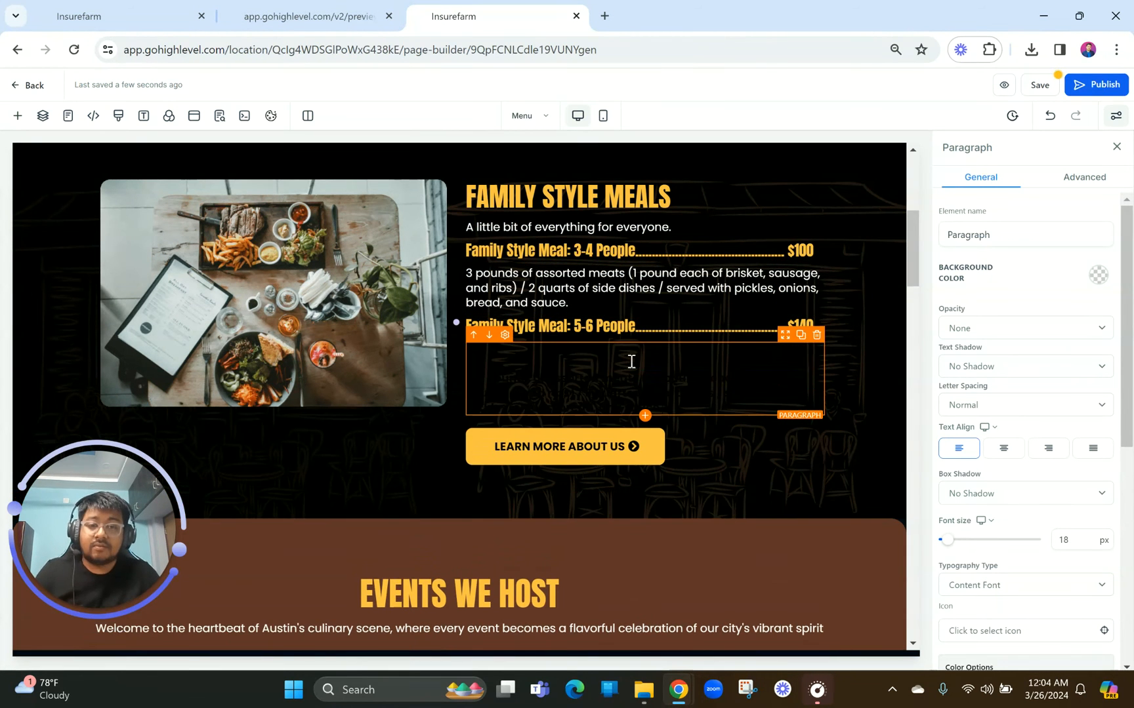
{"action": "left_click", "coordinate": [520, 394]}
{"action": "key", "text": "ctrl+a"}
{"action": "left_click", "coordinate": [538, 435]}
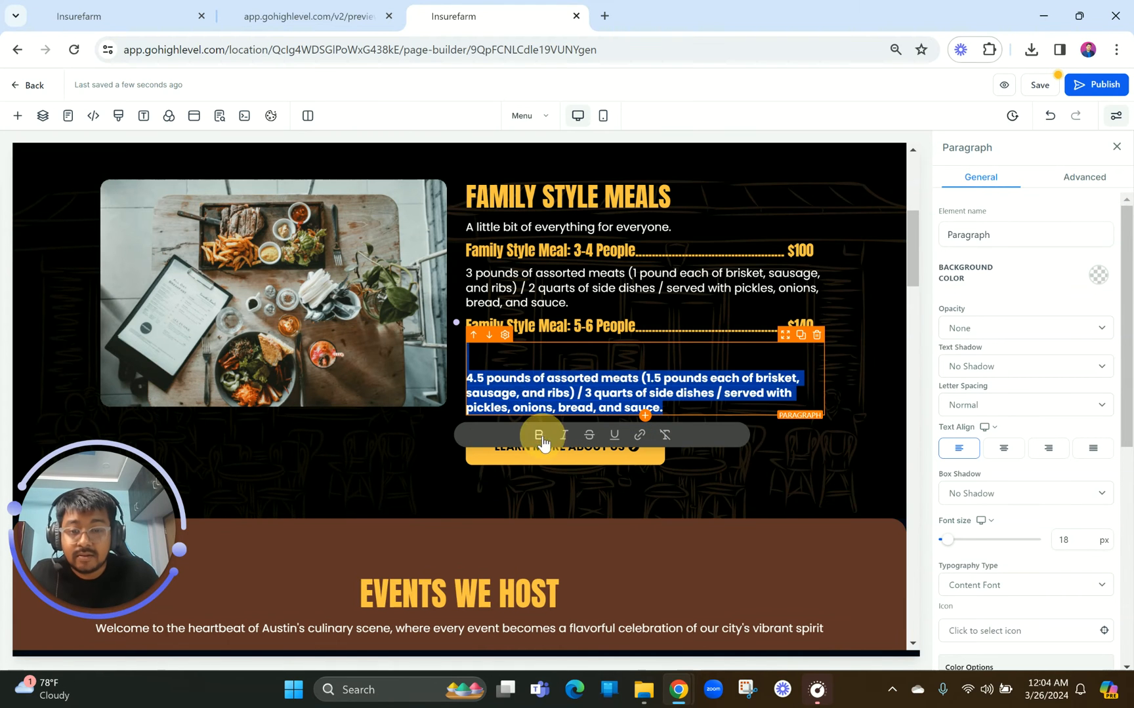
Remove the blank lines above the "4.5 pounds of assorted meats" description.
{"action": "left_click", "coordinate": [471, 383]}
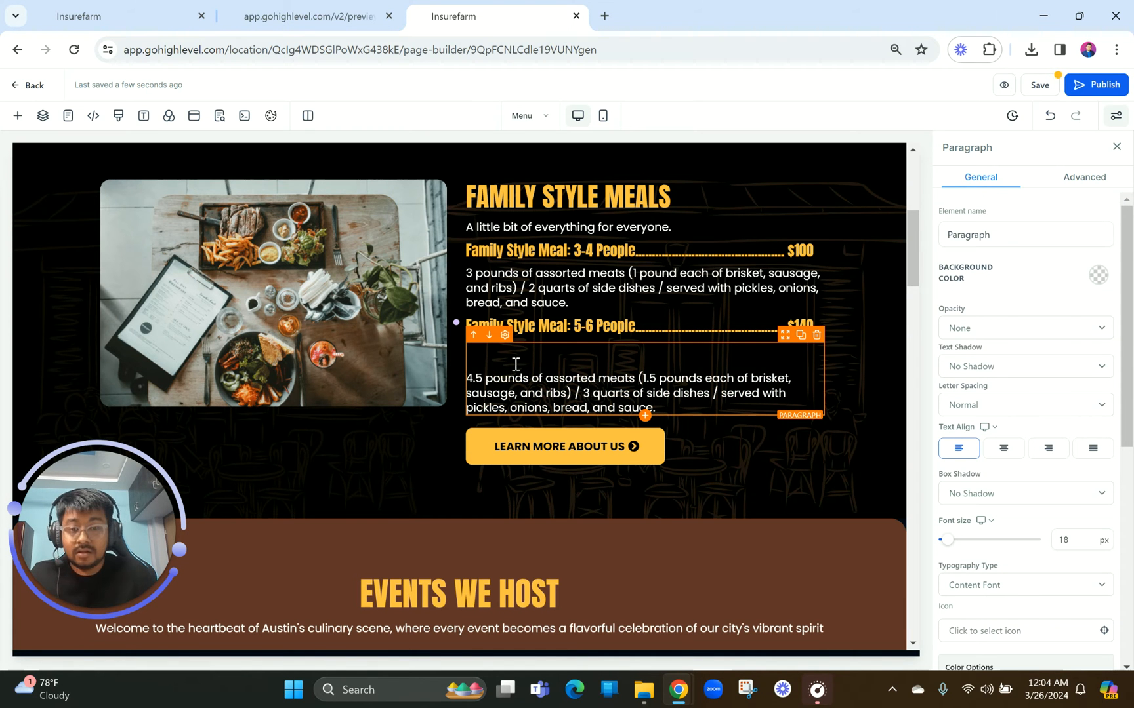
{"action": "left_click", "coordinate": [464, 375]}
{"action": "left_click", "coordinate": [470, 375]}
{"action": "key", "text": "BackSpace"}
{"action": "key", "text": "BackSpace"}
{"action": "type", "text": "4"}
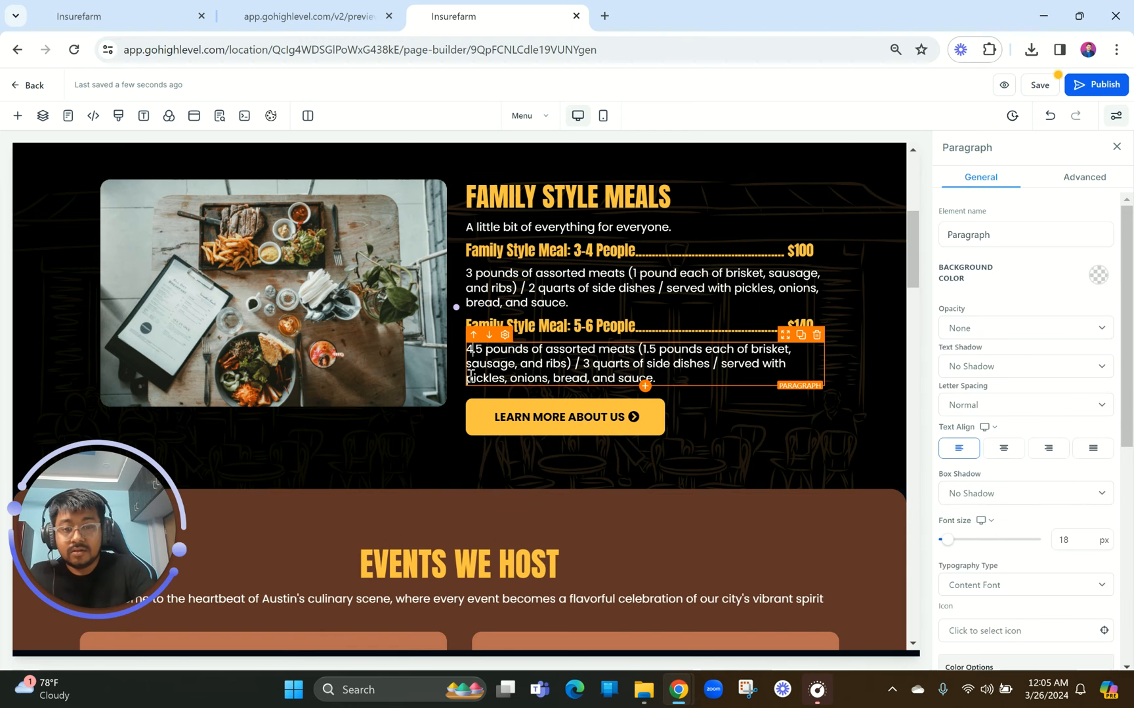
Check the reference preview and delete the "LEARN MORE ABOUT US" button below the meal descriptions.
{"action": "left_click", "coordinate": [314, 16]}
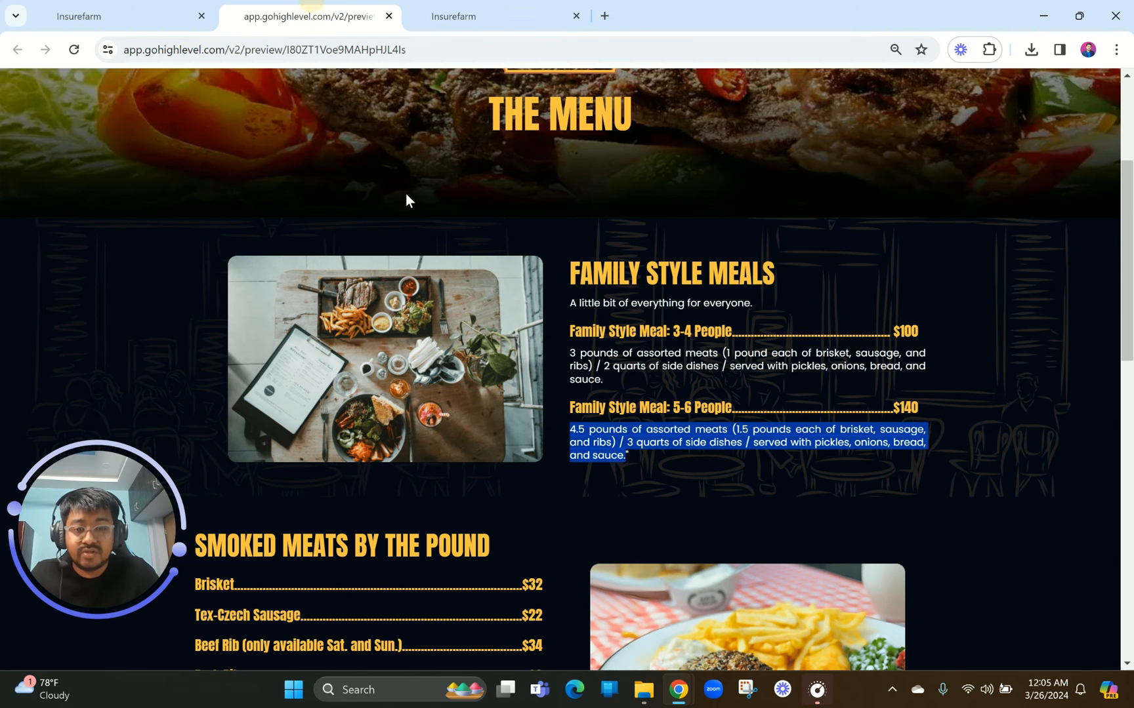
{"action": "left_click", "coordinate": [429, 12]}
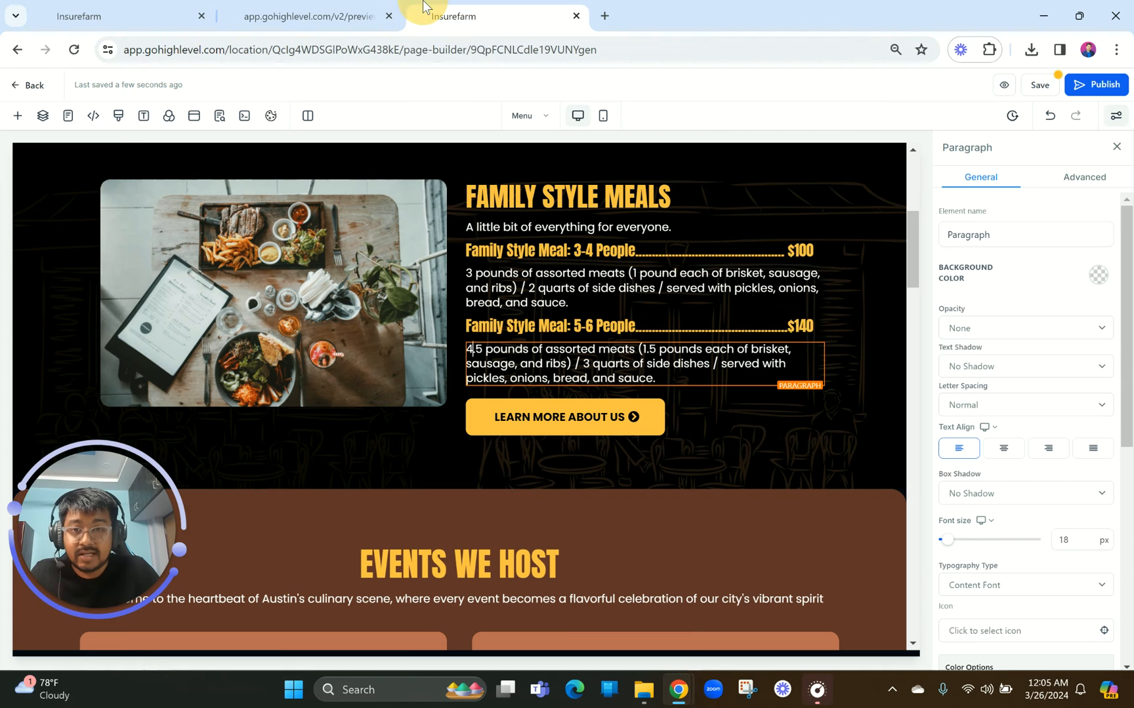
{"action": "left_click", "coordinate": [816, 393]}
{"action": "scroll", "coordinate": [572, 461], "scroll_direction": "up", "scroll_amount": 2}
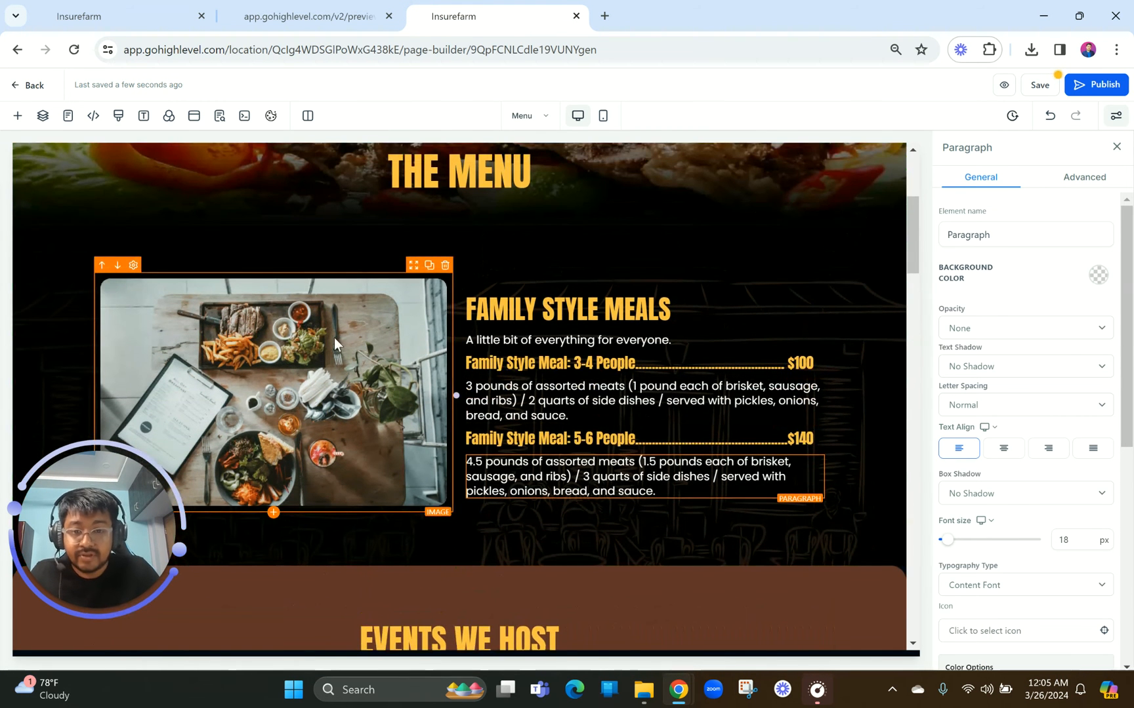
Set the content spacing of the FAMILY STYLE MEALS text column to Left.
{"action": "left_click", "coordinate": [514, 278]}
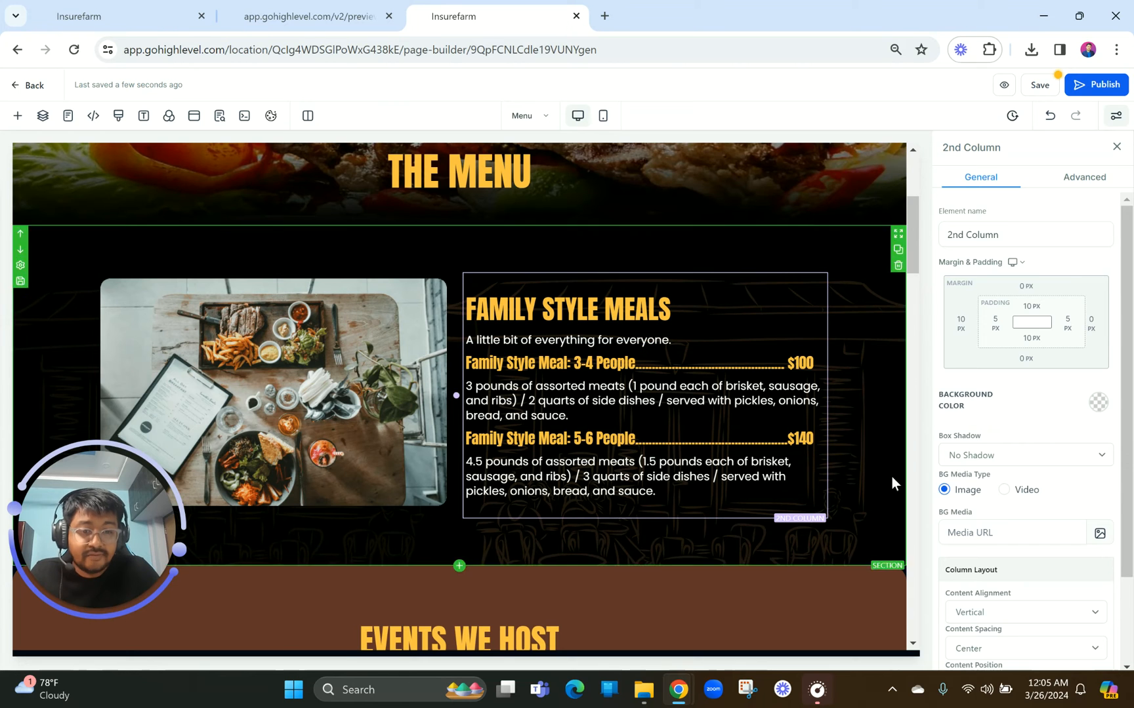
{"action": "scroll", "coordinate": [995, 580], "scroll_direction": "down", "scroll_amount": 2}
{"action": "left_click", "coordinate": [975, 539]}
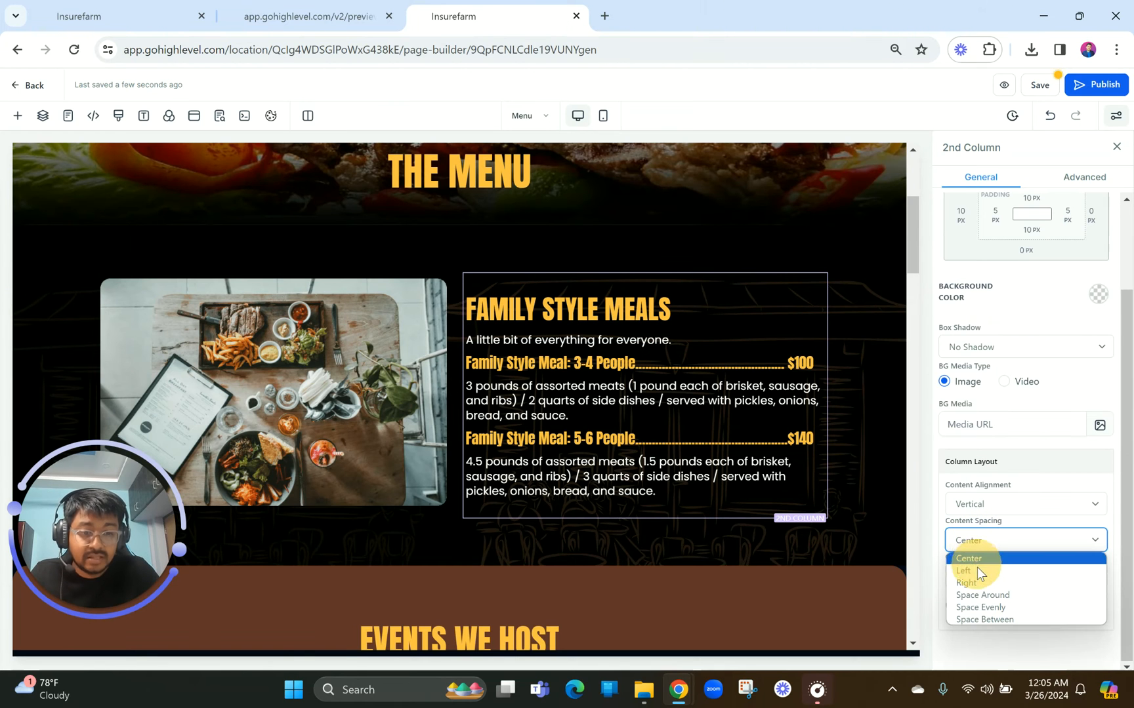
{"action": "left_click", "coordinate": [970, 572]}
{"action": "left_click", "coordinate": [520, 540]}
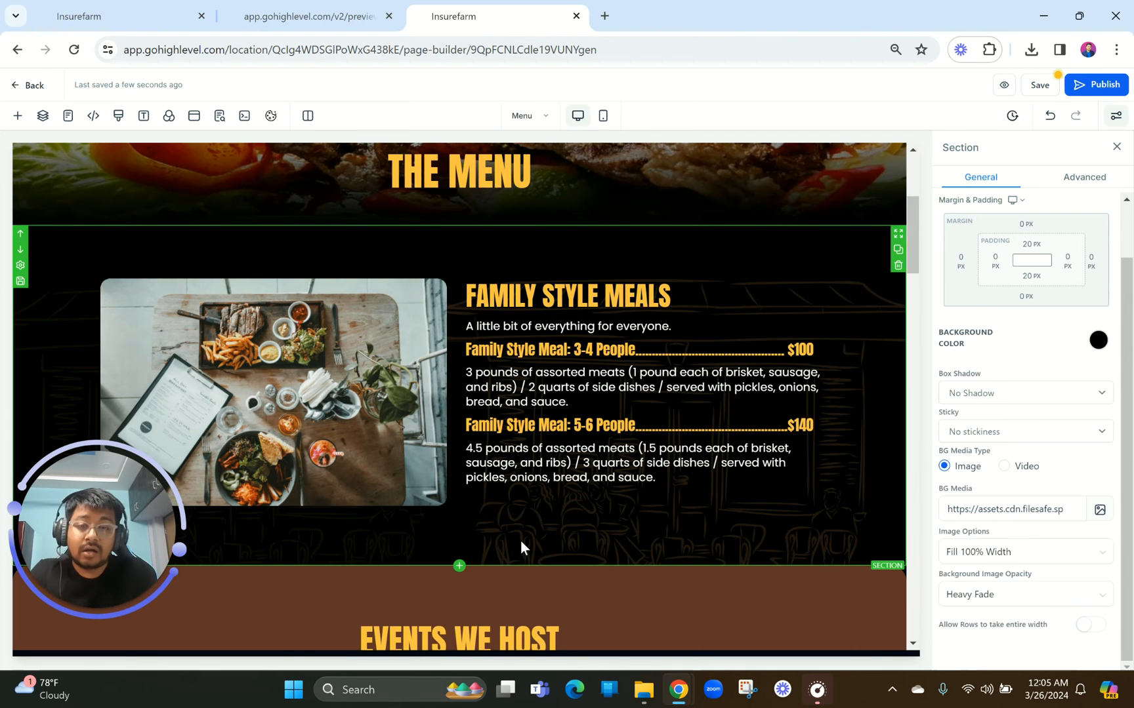
Open a preview of the Menu page and look over its header and FAMILY STYLE MEALS section.
{"action": "left_click", "coordinate": [1006, 86]}
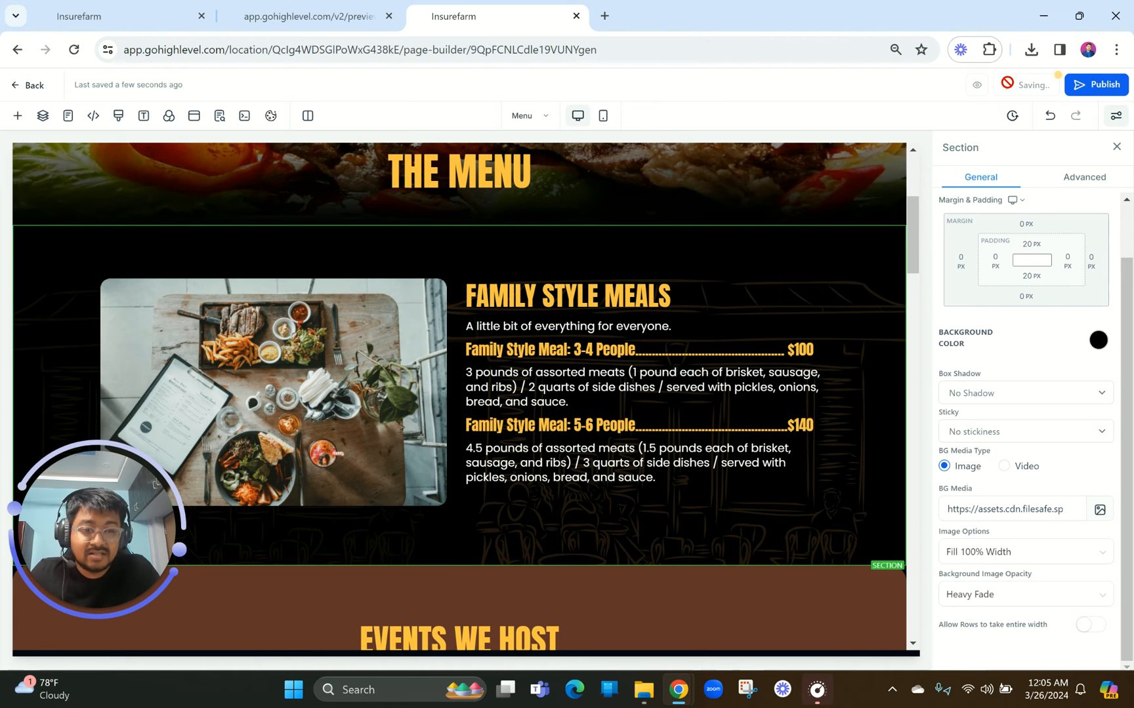
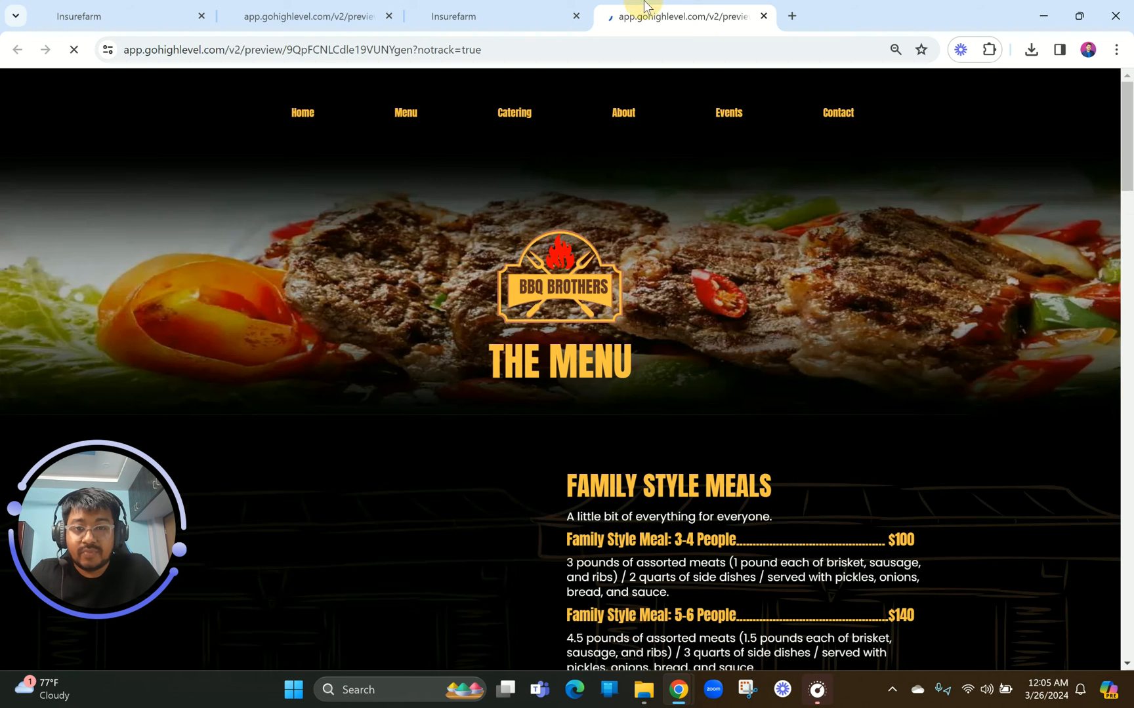
{"action": "left_click_drag", "start_coordinate": [645, 10], "coordinate": [446, 11]}
{"action": "left_click", "coordinate": [1116, 50]}
{"action": "left_click", "coordinate": [628, 308]}
{"action": "scroll", "coordinate": [628, 308], "scroll_direction": "down", "scroll_amount": 3}
{"action": "scroll", "coordinate": [628, 309], "scroll_direction": "down", "scroll_amount": 1}
{"action": "scroll", "coordinate": [628, 308], "scroll_direction": "up", "scroll_amount": 3}
Compare the FAMILY STYLE MEALS section in the reference preview with the one in the new page's preview.
{"action": "left_click", "coordinate": [309, 16]}
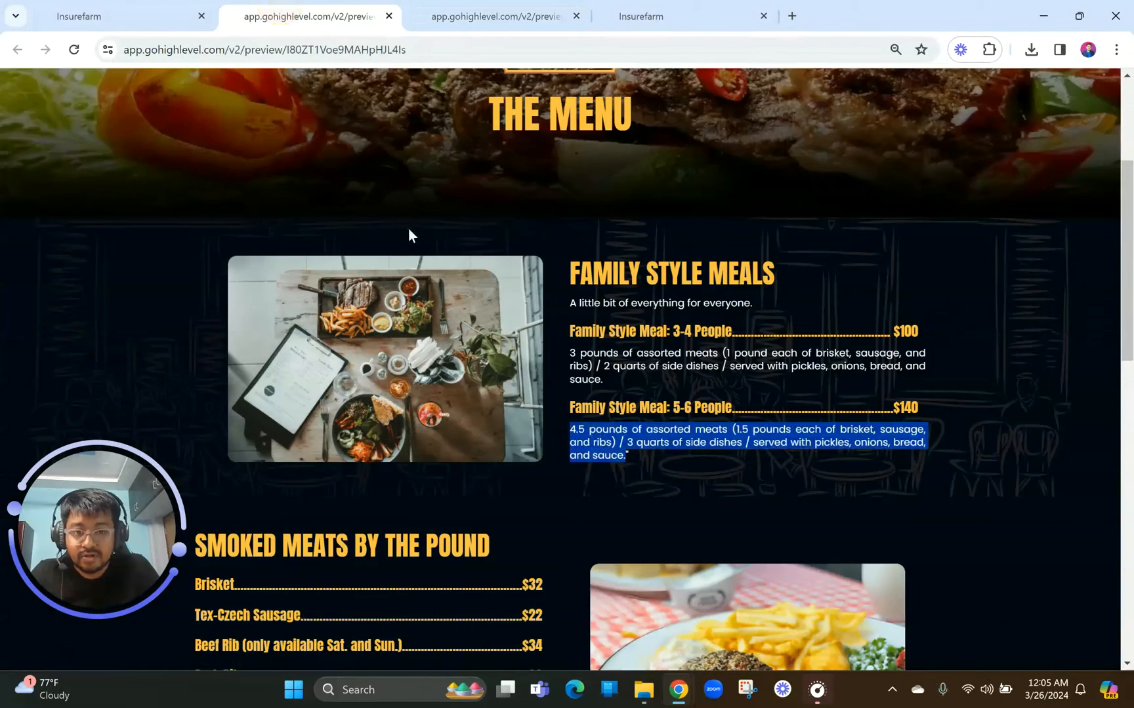
{"action": "scroll", "coordinate": [409, 229], "scroll_direction": "up", "scroll_amount": 3}
{"action": "scroll", "coordinate": [408, 229], "scroll_direction": "down", "scroll_amount": 4}
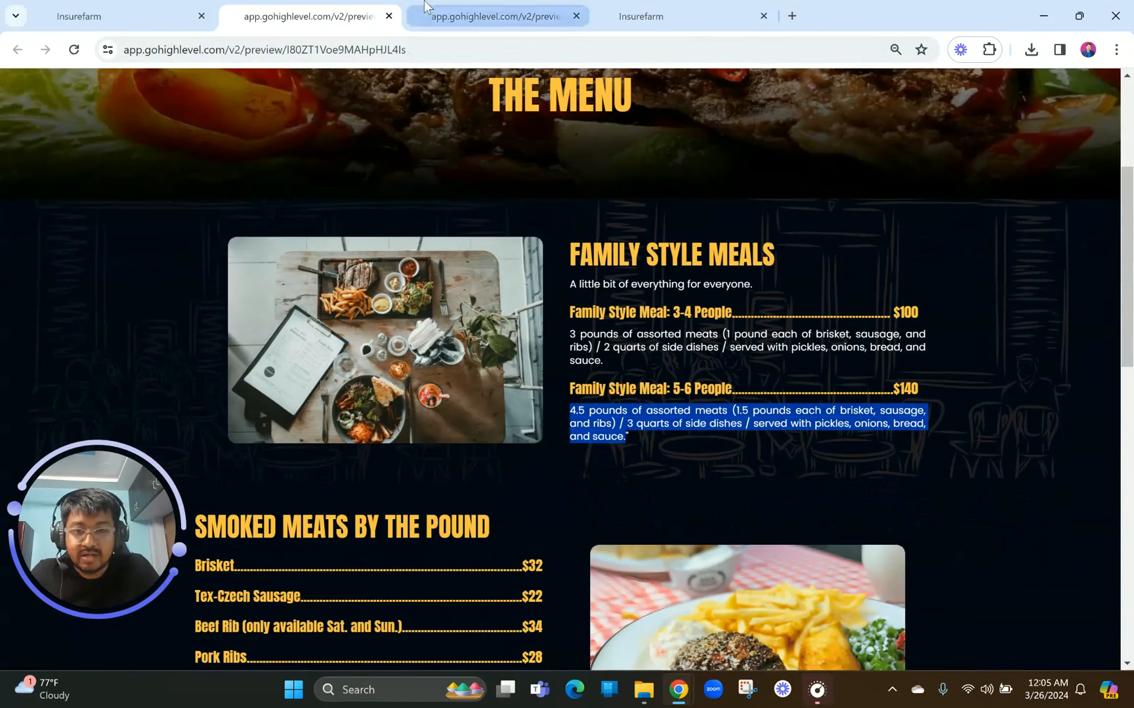
{"action": "left_click", "coordinate": [459, 14]}
{"action": "left_click_drag", "start_coordinate": [556, 5], "coordinate": [592, 5]}
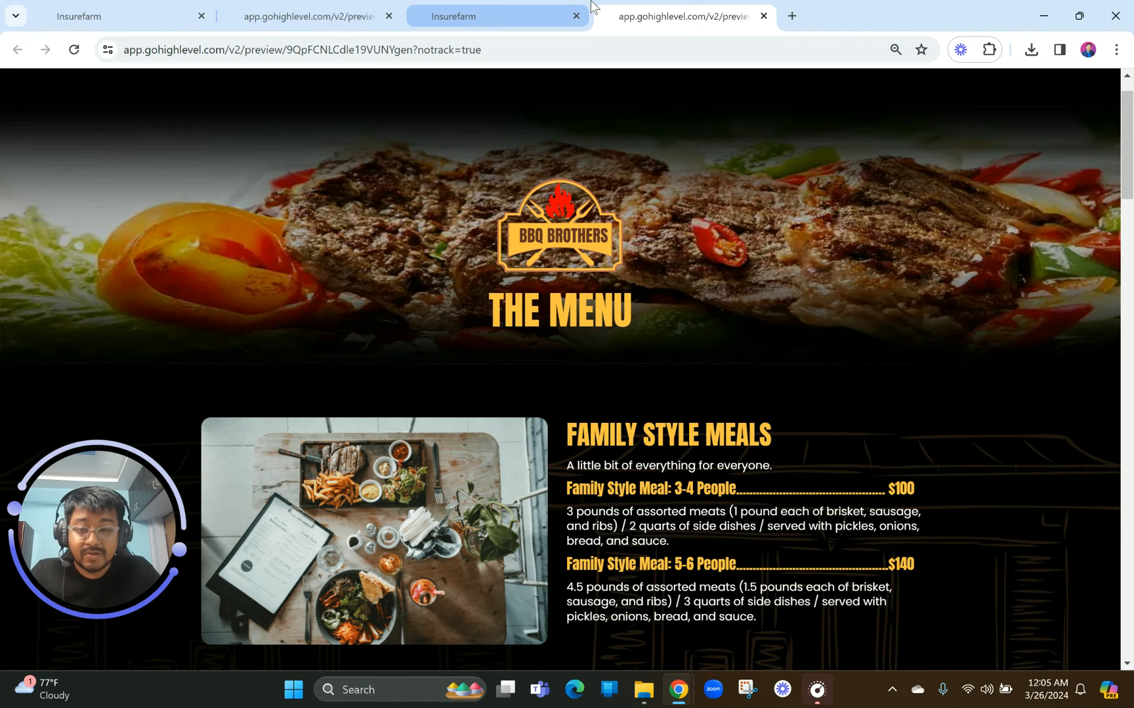
{"action": "scroll", "coordinate": [507, 239], "scroll_direction": "down", "scroll_amount": 7}
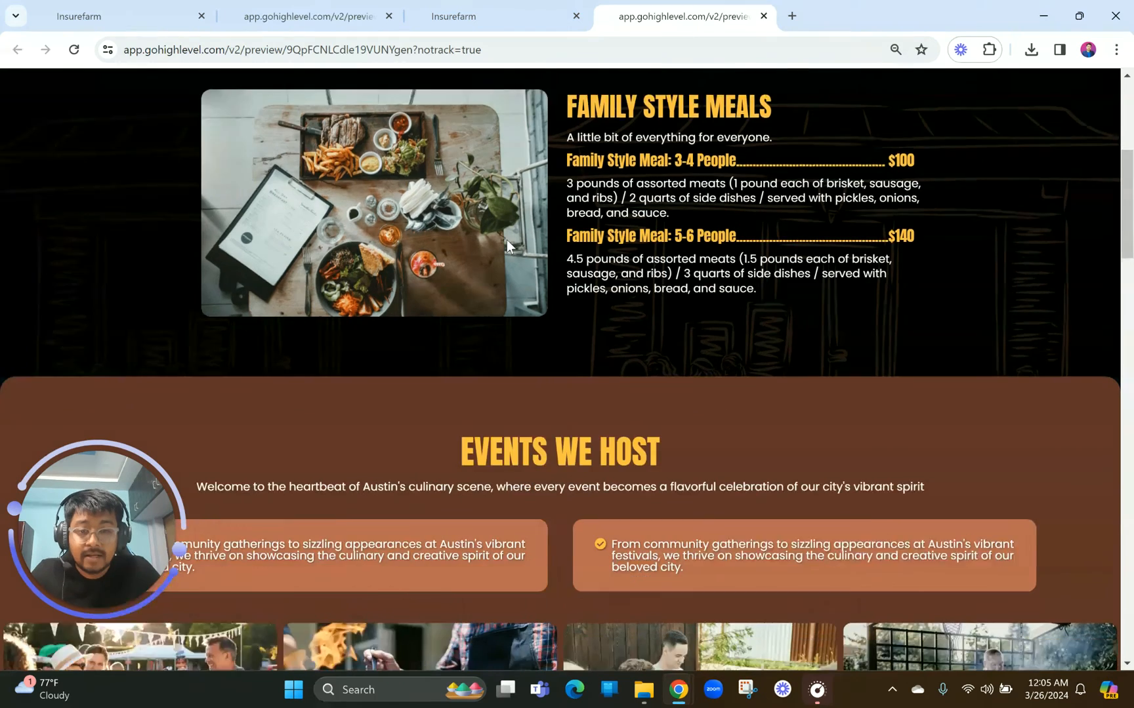
Duplicate the two-column FAMILY STYLE MEALS row in the page builder.
{"action": "left_click", "coordinate": [505, 14]}
{"action": "scroll", "coordinate": [780, 157], "scroll_direction": "down", "scroll_amount": 3}
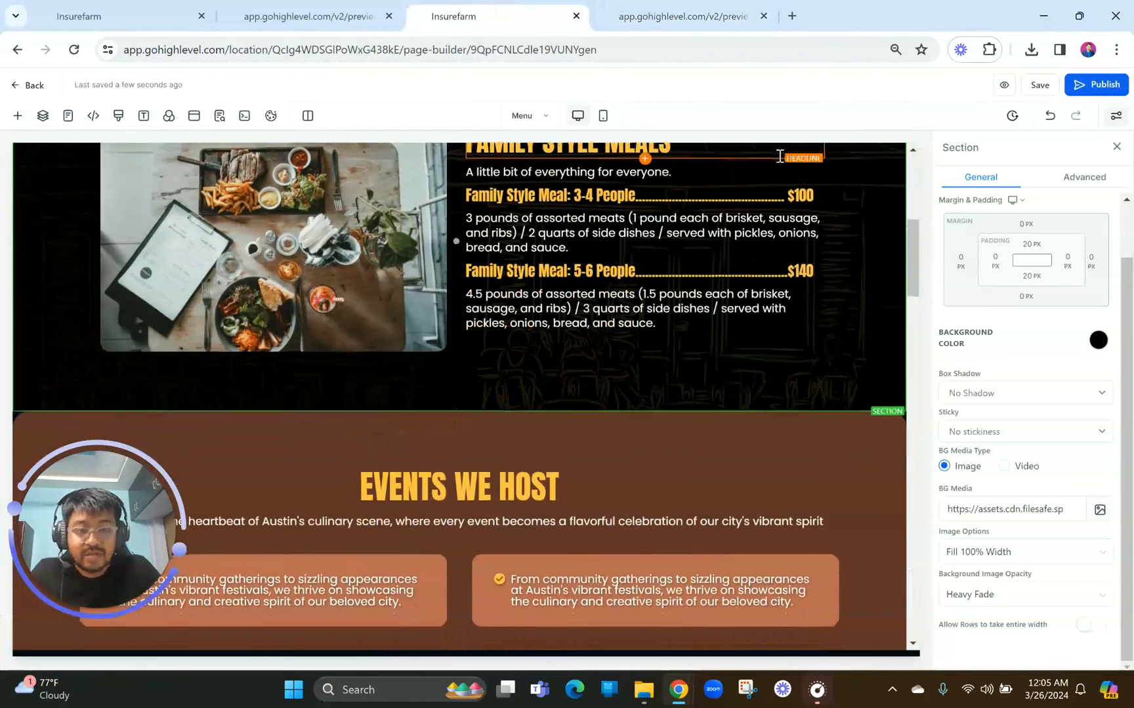
{"action": "scroll", "coordinate": [779, 156], "scroll_direction": "up", "scroll_amount": 2}
{"action": "mouse_move", "coordinate": [897, 215]}
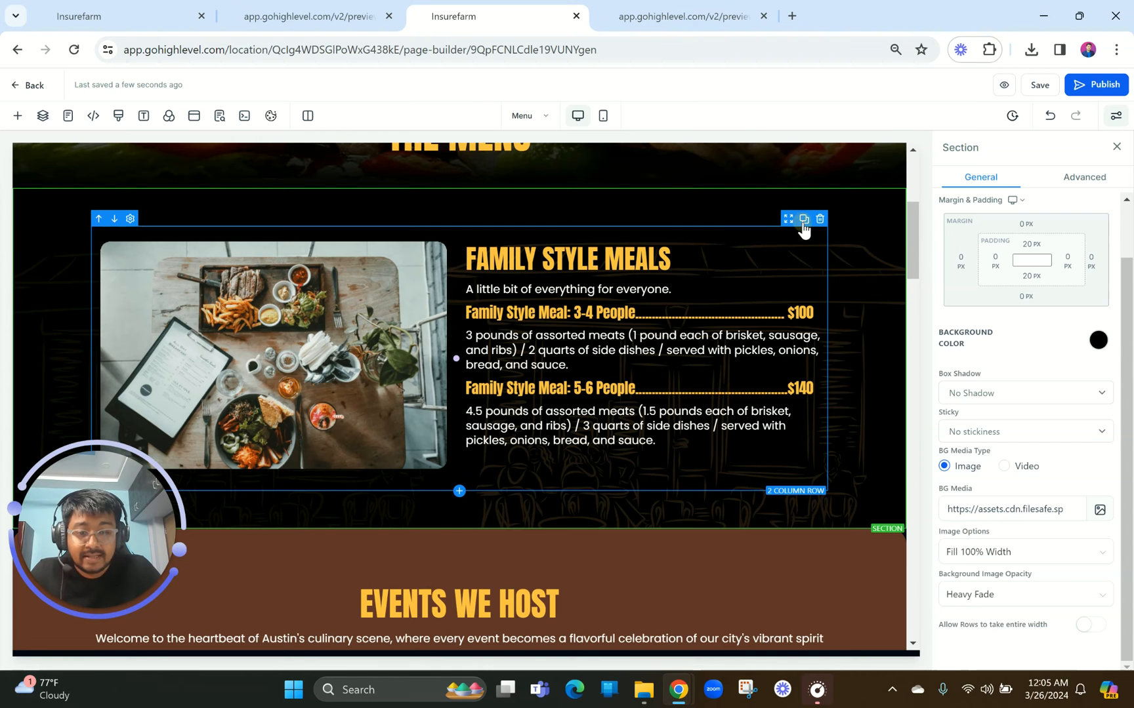
{"action": "left_click", "coordinate": [803, 223]}
{"action": "scroll", "coordinate": [614, 427], "scroll_direction": "down", "scroll_amount": 2}
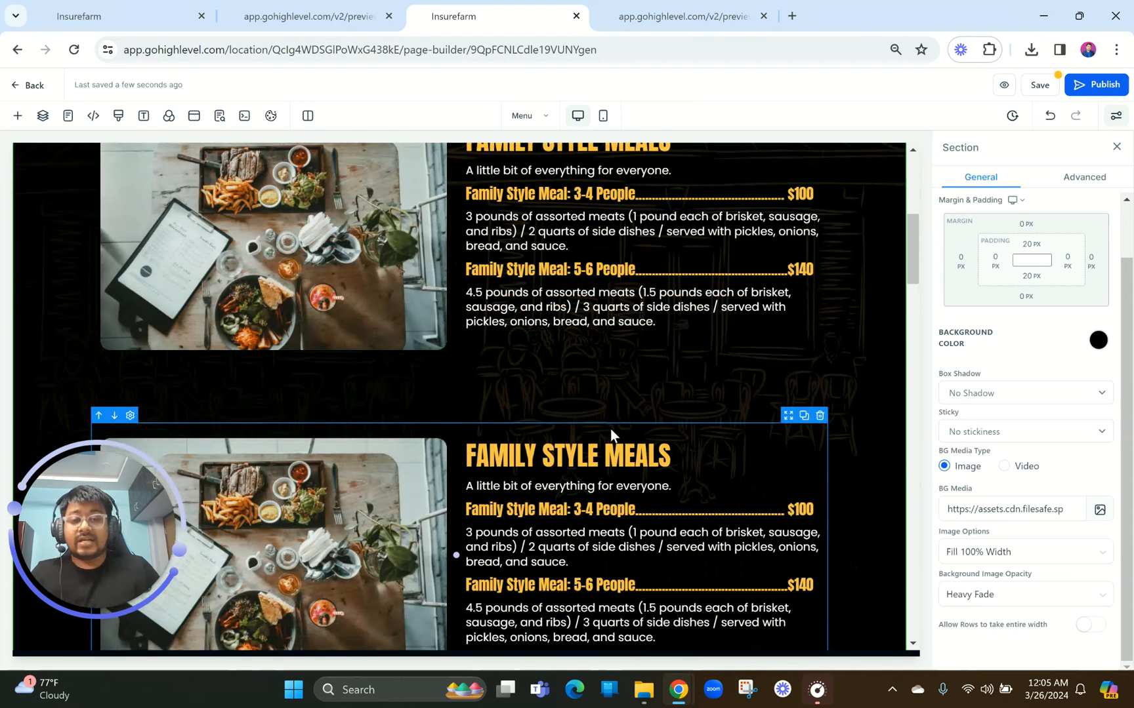
Set the duplicated row's top margin and the original row's bottom margin to 10 px.
{"action": "left_click", "coordinate": [610, 428]}
{"action": "left_click", "coordinate": [1030, 286]}
{"action": "left_click", "coordinate": [1093, 348]}
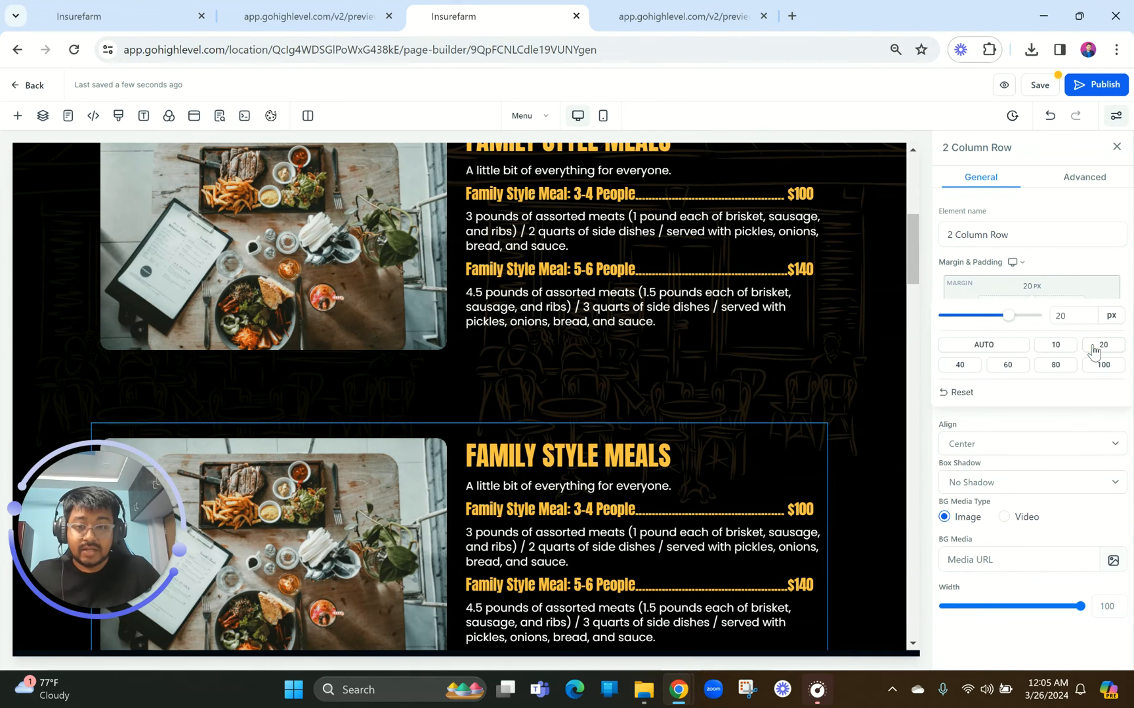
{"action": "left_click", "coordinate": [1056, 346]}
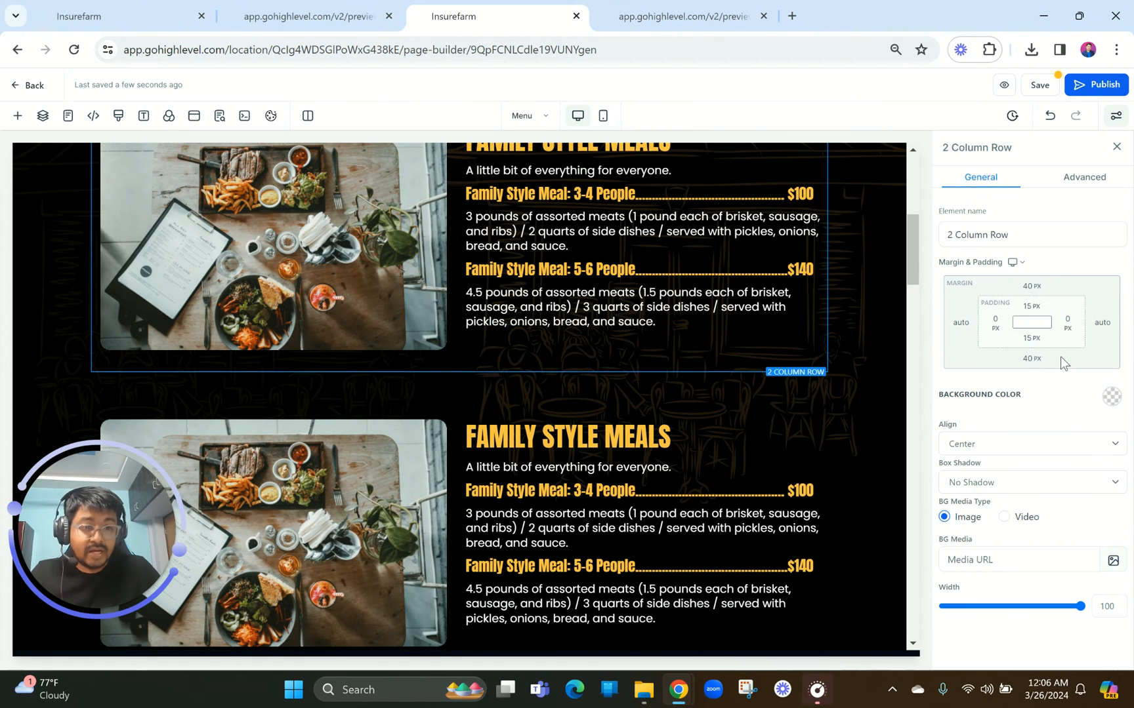
{"action": "left_click", "coordinate": [1031, 358]}
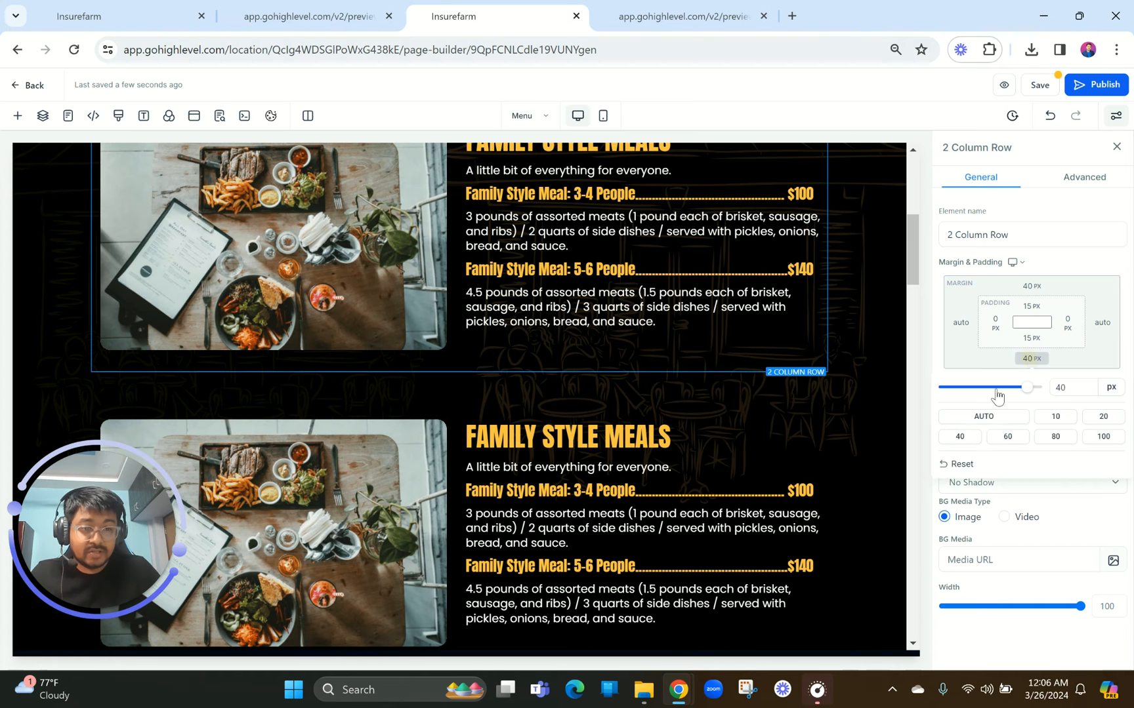
{"action": "left_click", "coordinate": [1056, 417]}
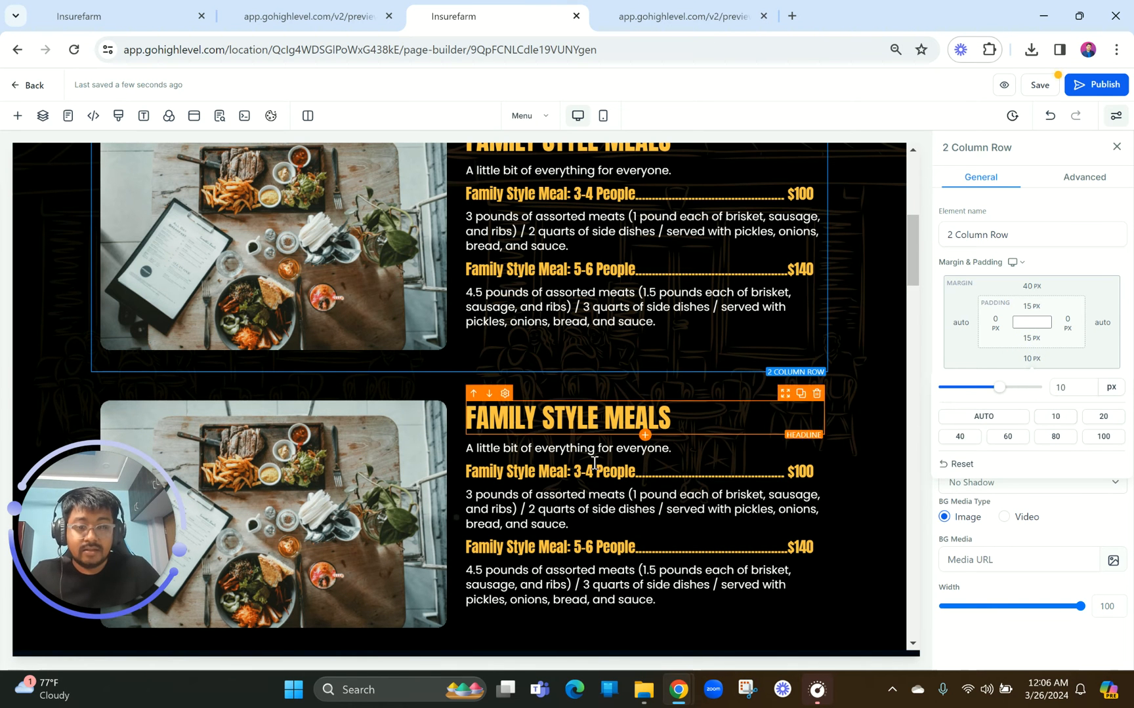
Move the text column of the duplicated row ahead of its image column.
{"action": "left_click", "coordinate": [594, 468]}
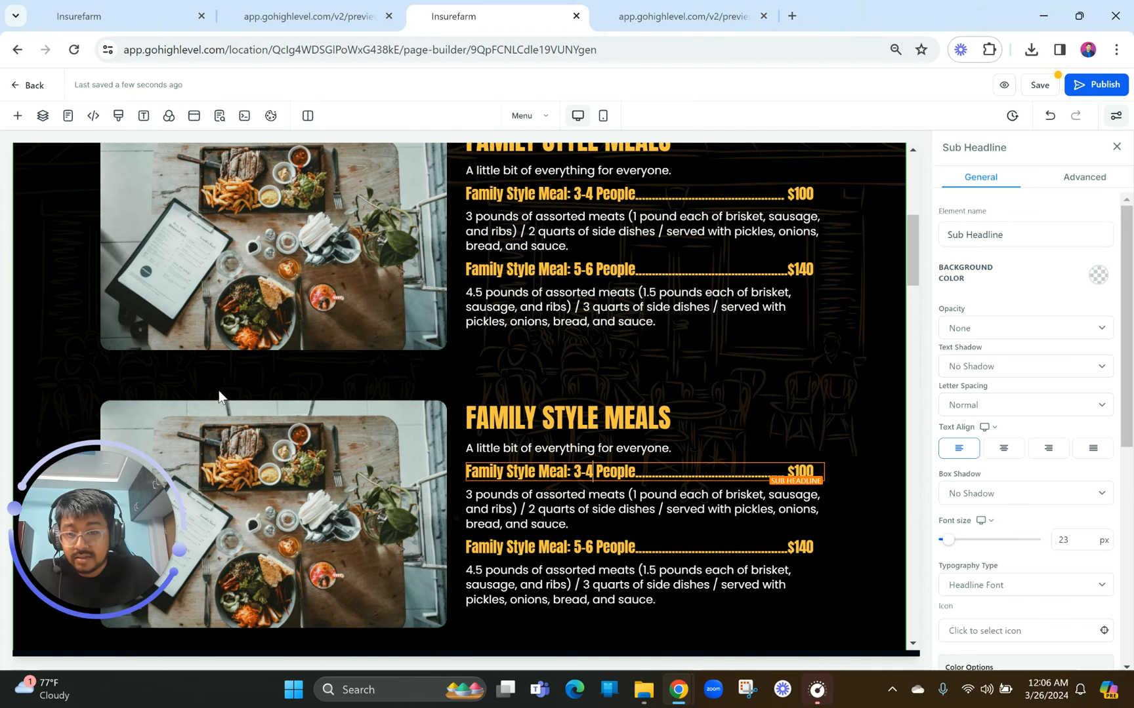
{"action": "left_click", "coordinate": [537, 392]}
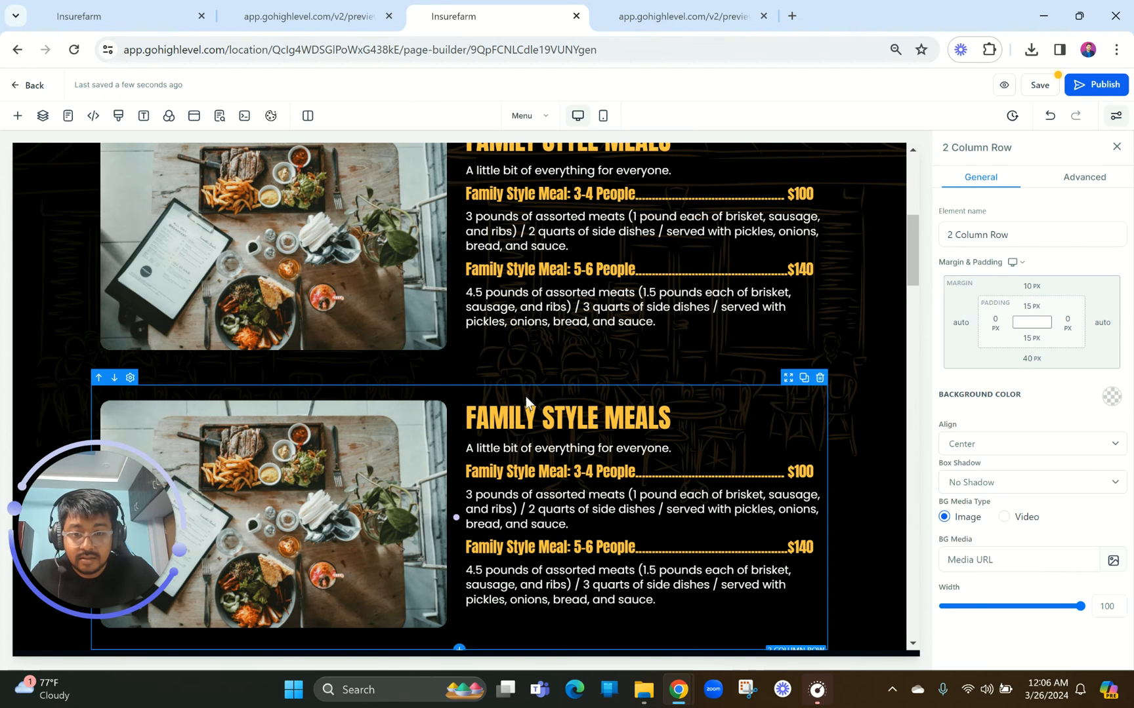
{"action": "left_click", "coordinate": [537, 396]}
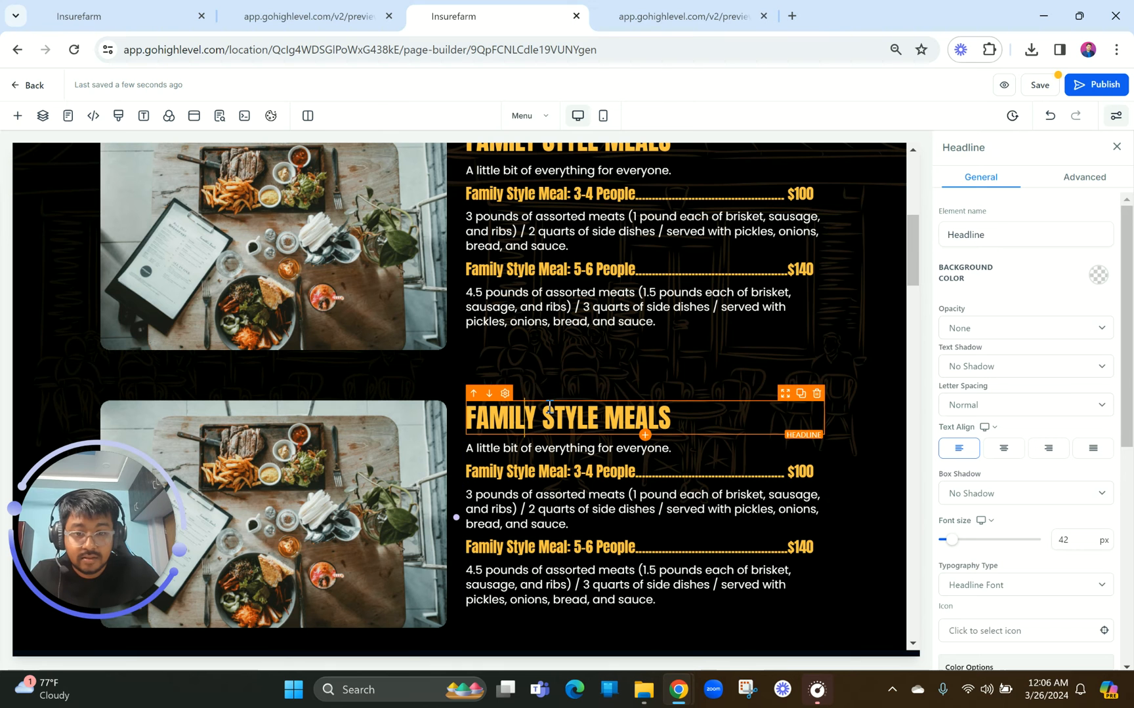
{"action": "left_click", "coordinate": [525, 398]}
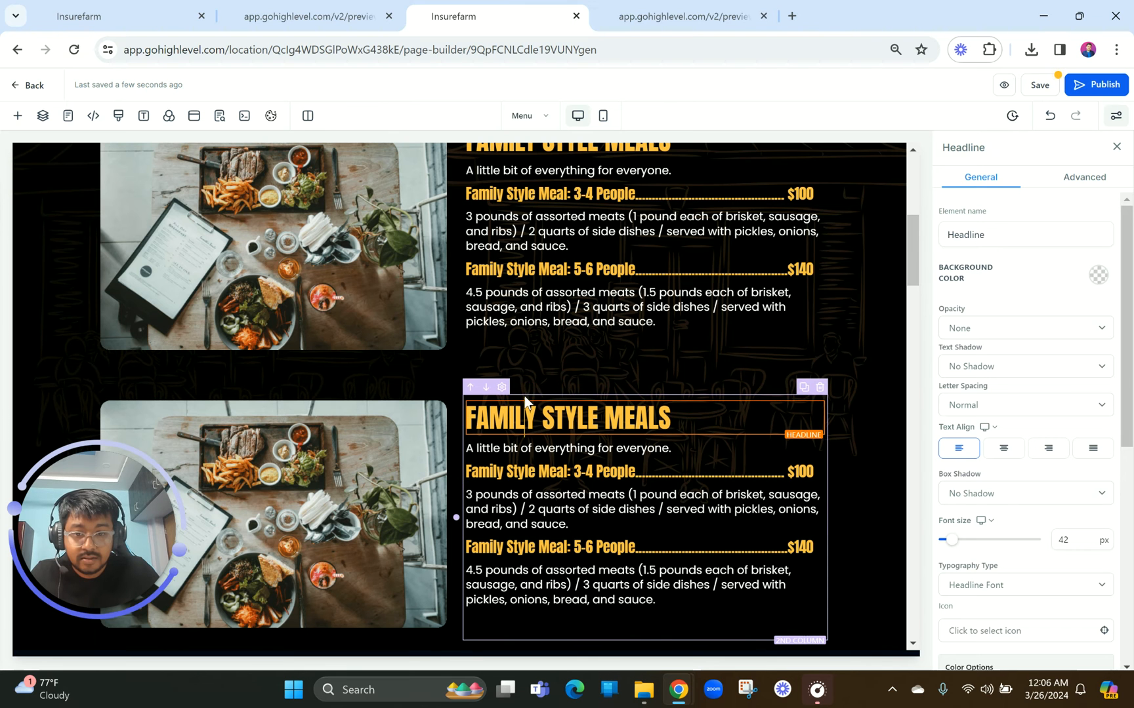
{"action": "left_click", "coordinate": [524, 396]}
{"action": "left_click", "coordinate": [471, 389]}
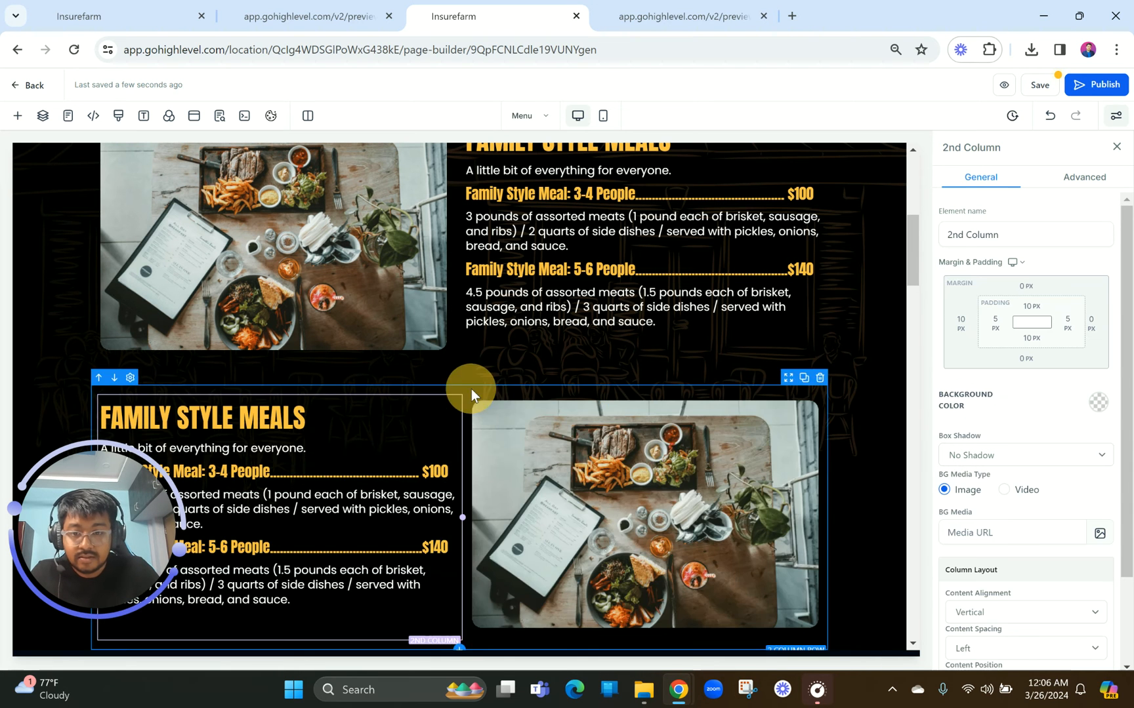
Copy the heading "SMOKED MEATS BY THE POUND" from the reference preview.
{"action": "left_click", "coordinate": [380, 445]}
{"action": "scroll", "coordinate": [381, 446], "scroll_direction": "down", "scroll_amount": 1}
{"action": "scroll", "coordinate": [381, 445], "scroll_direction": "down", "scroll_amount": 1}
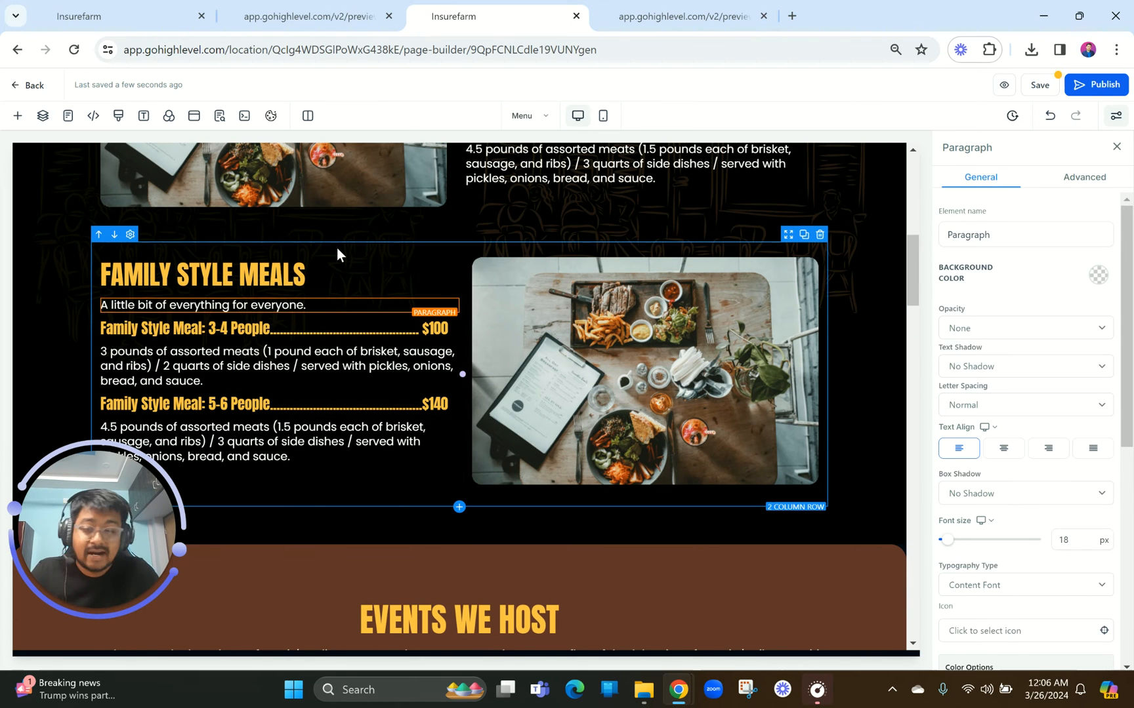
{"action": "left_click", "coordinate": [336, 9]}
{"action": "scroll", "coordinate": [235, 373], "scroll_direction": "down", "scroll_amount": 3}
{"action": "left_click_drag", "start_coordinate": [186, 389], "coordinate": [496, 393]}
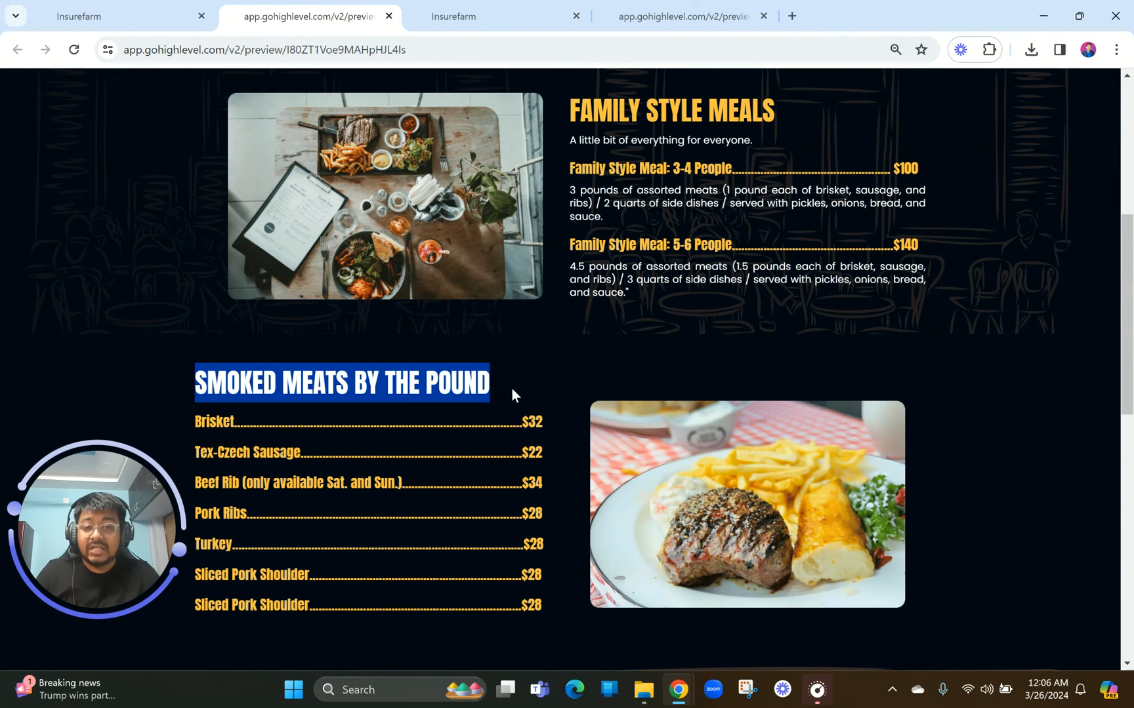
Replace the duplicated row's heading with "SMOKED MEATS BY THE POUND".
{"action": "left_click", "coordinate": [482, 14]}
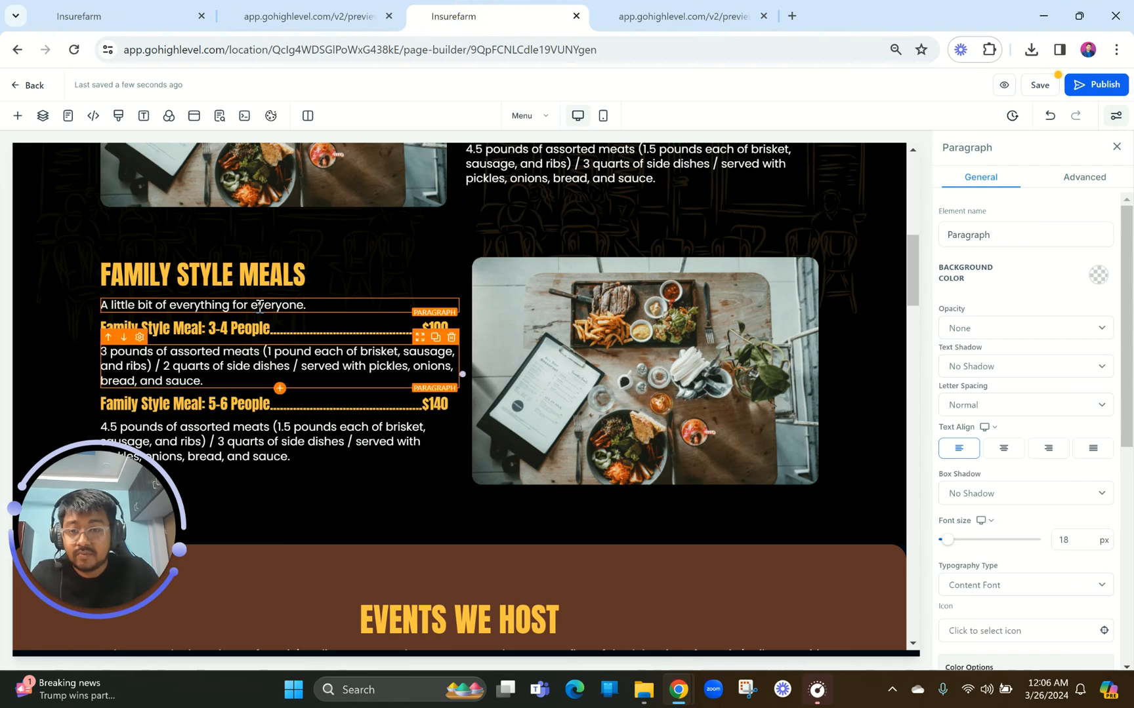
{"action": "left_click", "coordinate": [241, 282]}
{"action": "key", "text": "ctrl+a"}
{"action": "type", "text": "SMOKED MEATS BY THE POUND"}
{"action": "left_click", "coordinate": [143, 345]}
{"action": "key", "text": "ctrl+a"}
{"action": "left_click", "coordinate": [105, 341]}
Replace the image in the duplicated row with the steak and fries picture from the MISC media folder.
{"action": "left_click", "coordinate": [550, 375]}
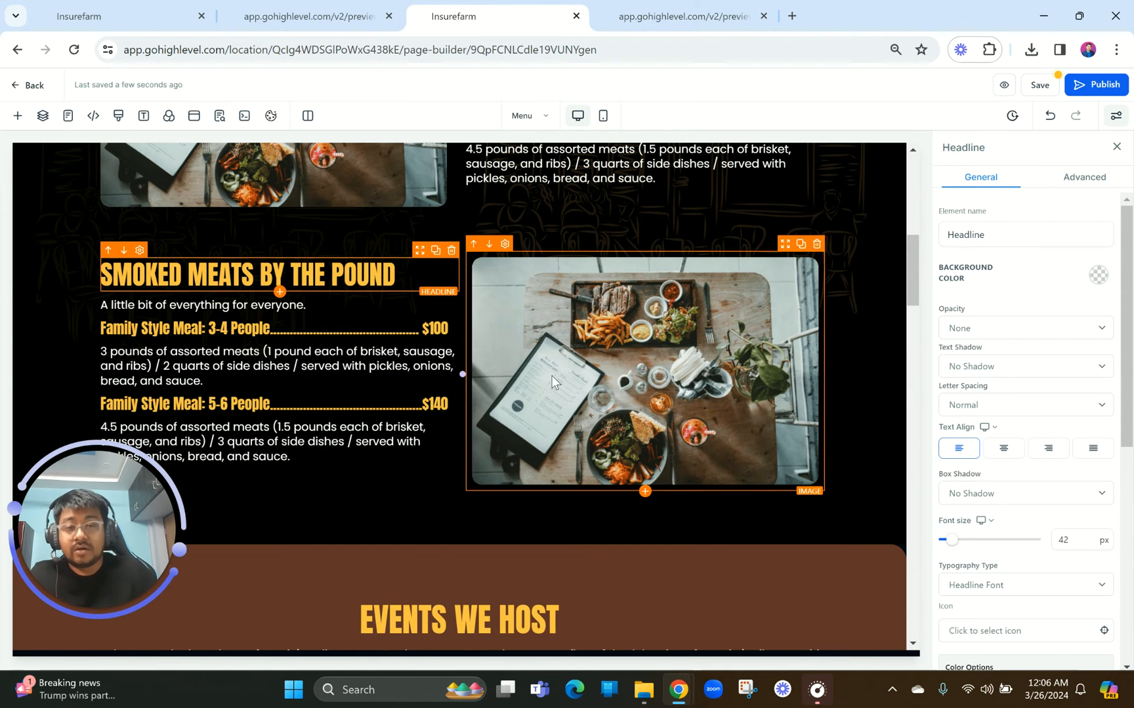
{"action": "left_click", "coordinate": [309, 16]}
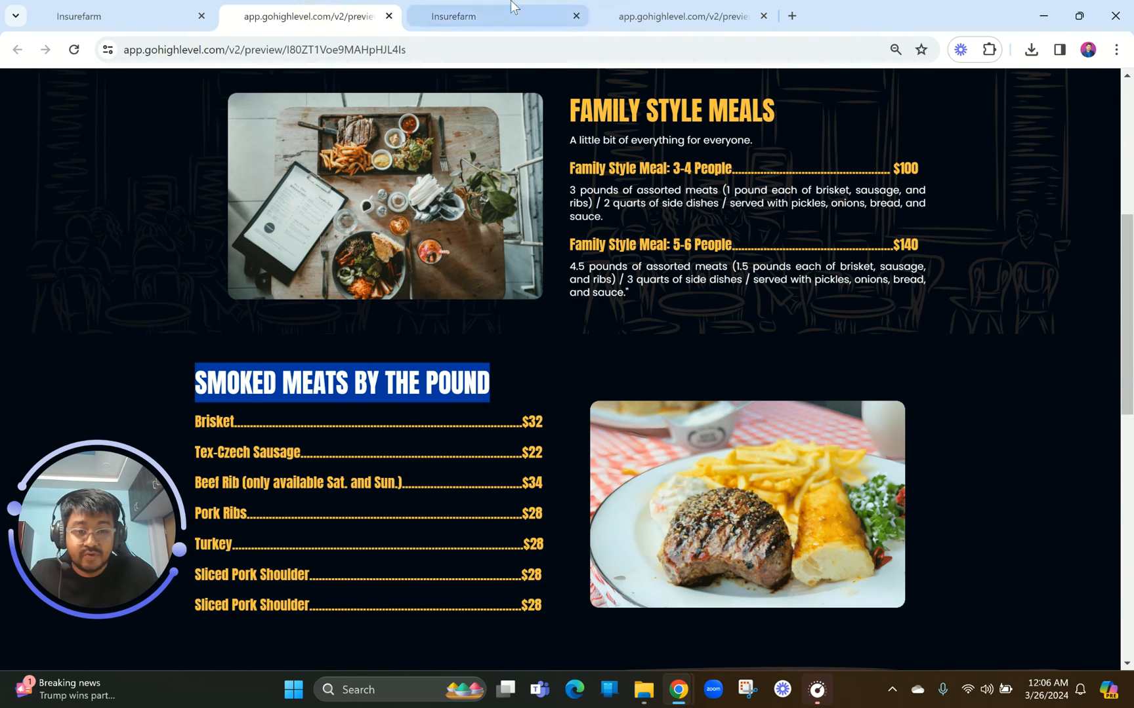
{"action": "left_click", "coordinate": [512, 8]}
{"action": "left_click", "coordinate": [1088, 588]}
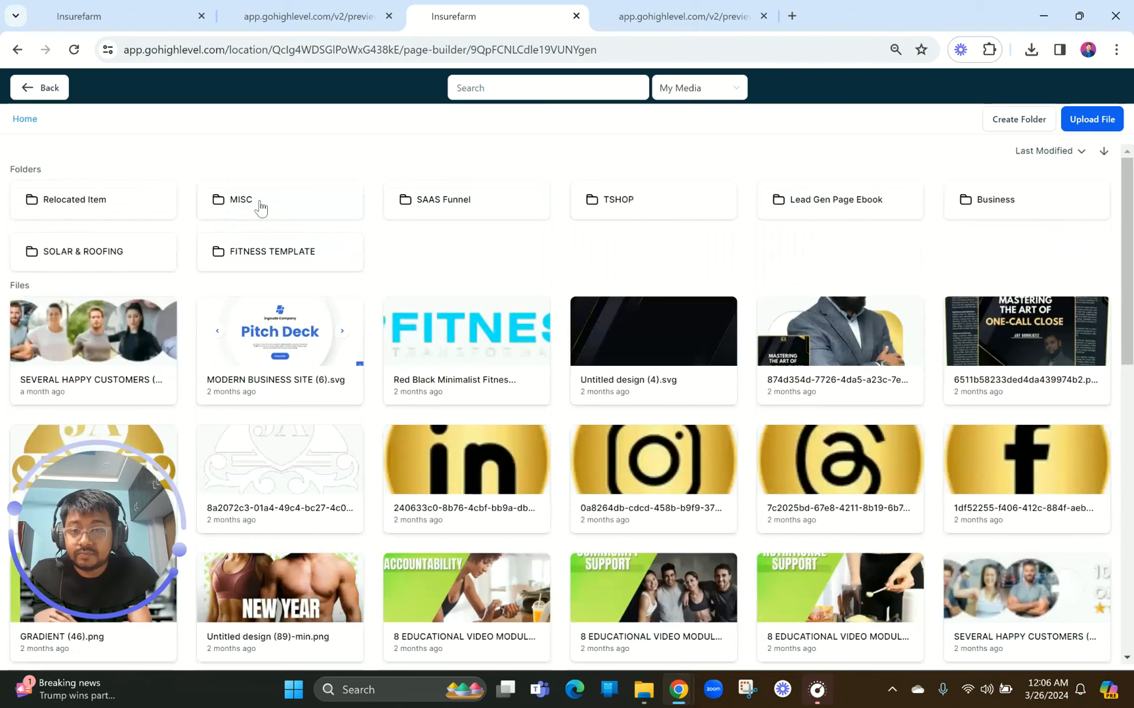
{"action": "left_click", "coordinate": [260, 204]}
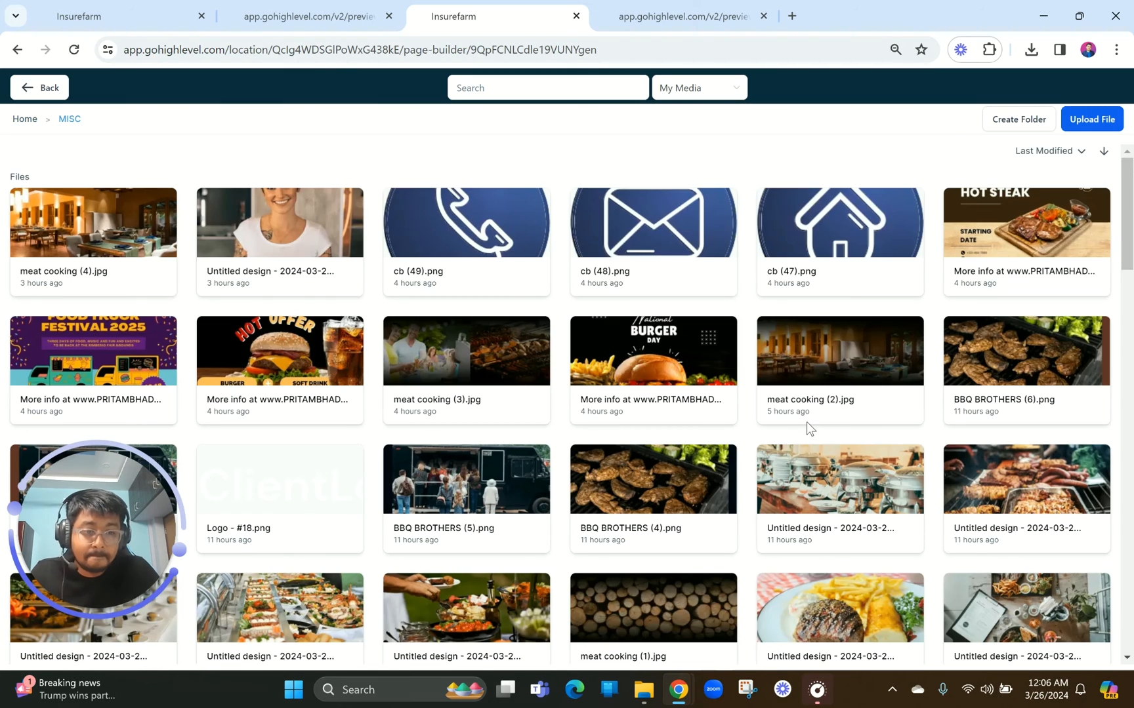
{"action": "scroll", "coordinate": [805, 422], "scroll_direction": "down", "scroll_amount": 5}
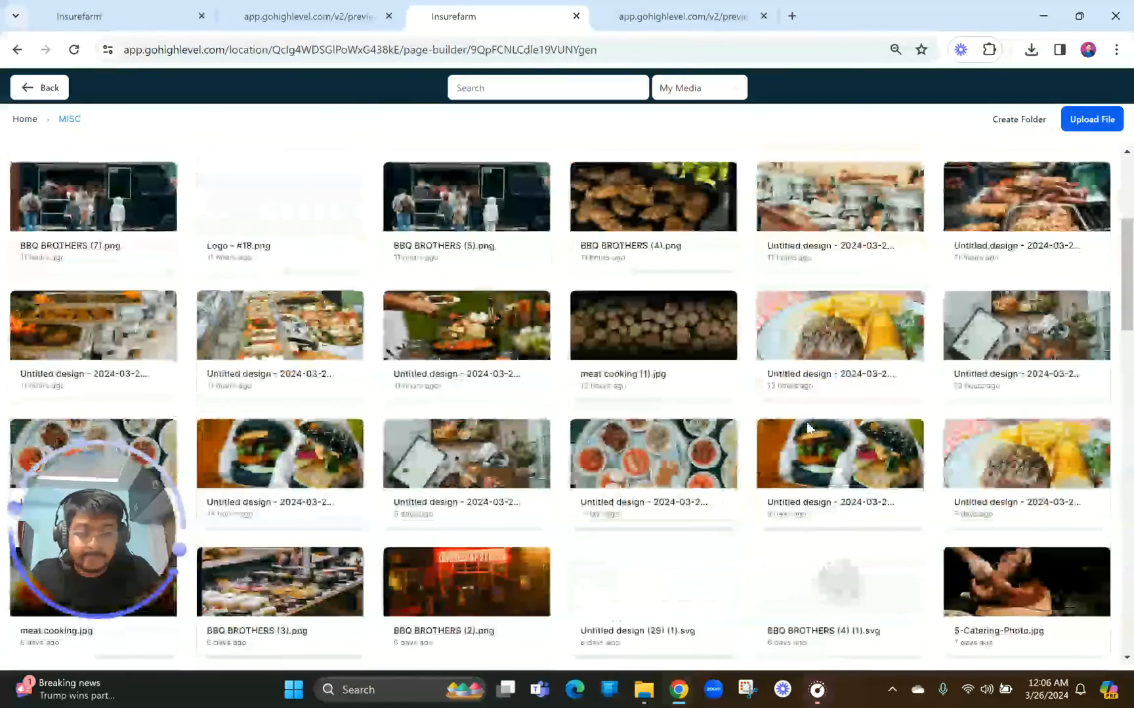
{"action": "left_click", "coordinate": [833, 313]}
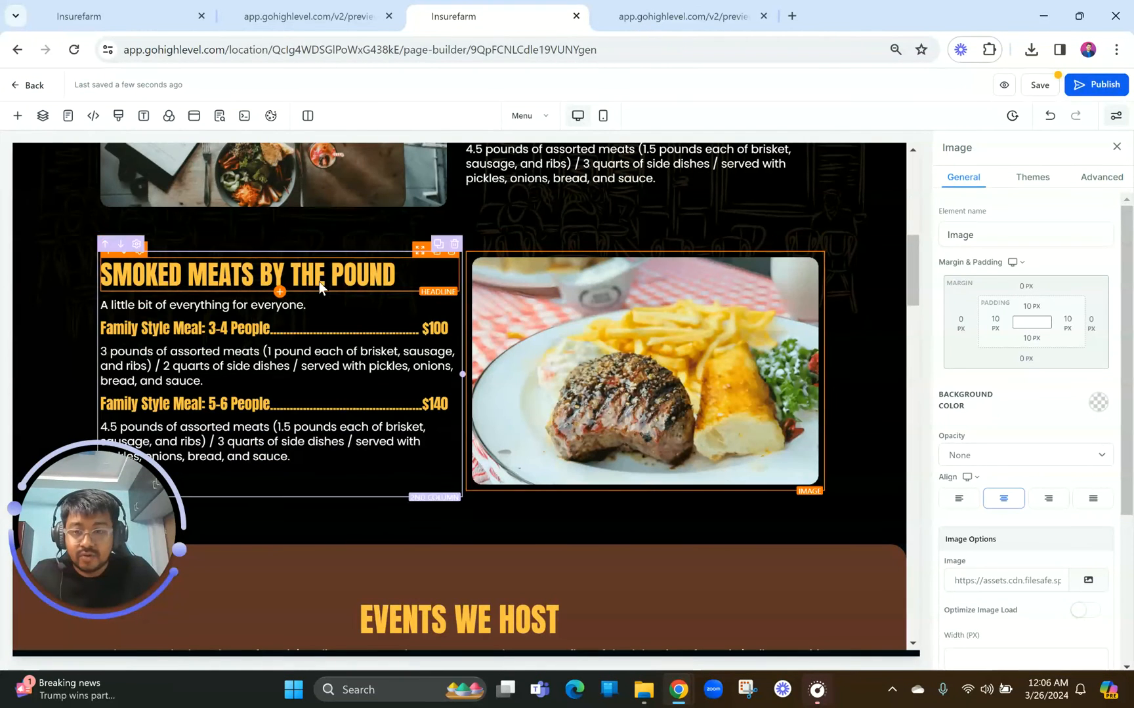
Copy the "Brisket" line with its $32 price from the reference preview.
{"action": "left_click", "coordinate": [299, 4]}
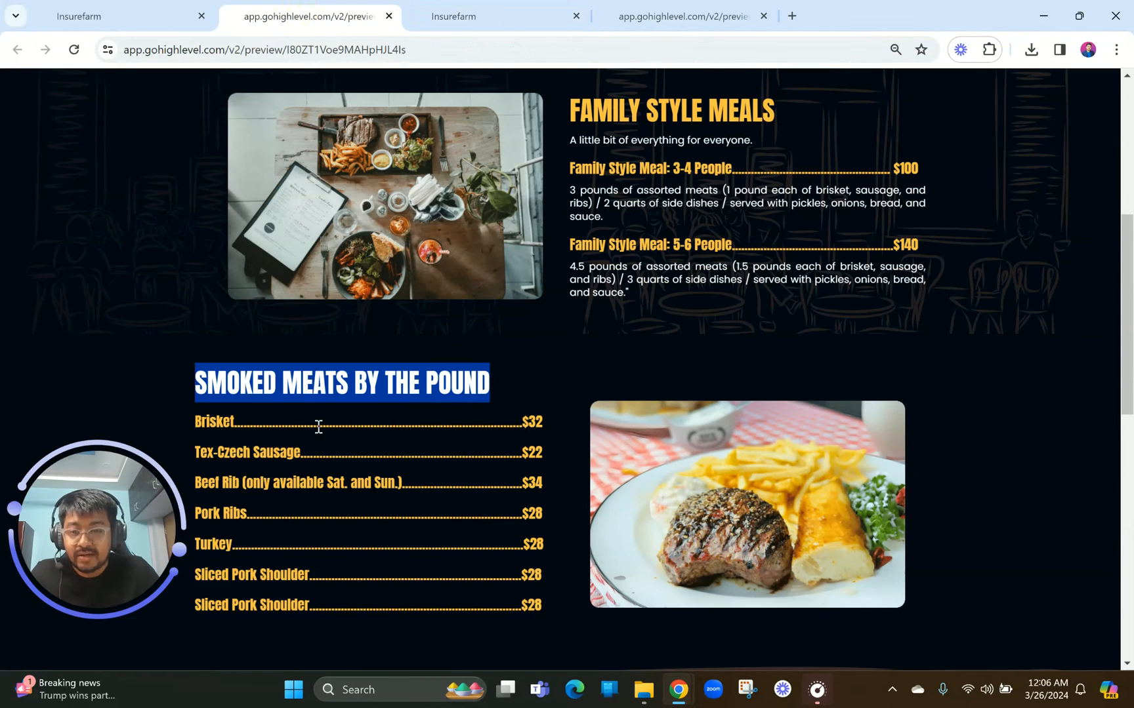
{"action": "scroll", "coordinate": [319, 427], "scroll_direction": "down", "scroll_amount": 2}
{"action": "left_click_drag", "start_coordinate": [194, 340], "coordinate": [557, 342]}
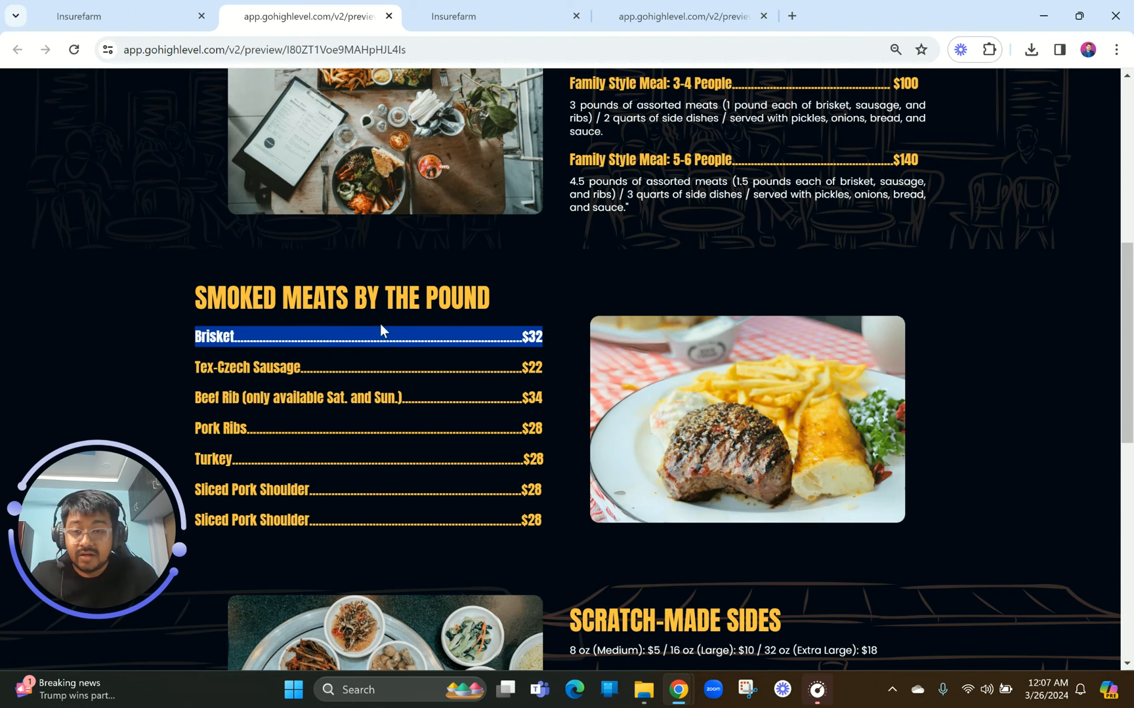
Delete the "A little bit of everything for everyone." paragraph below the SMOKED MEATS BY THE POUND heading.
{"action": "left_click", "coordinate": [446, 13]}
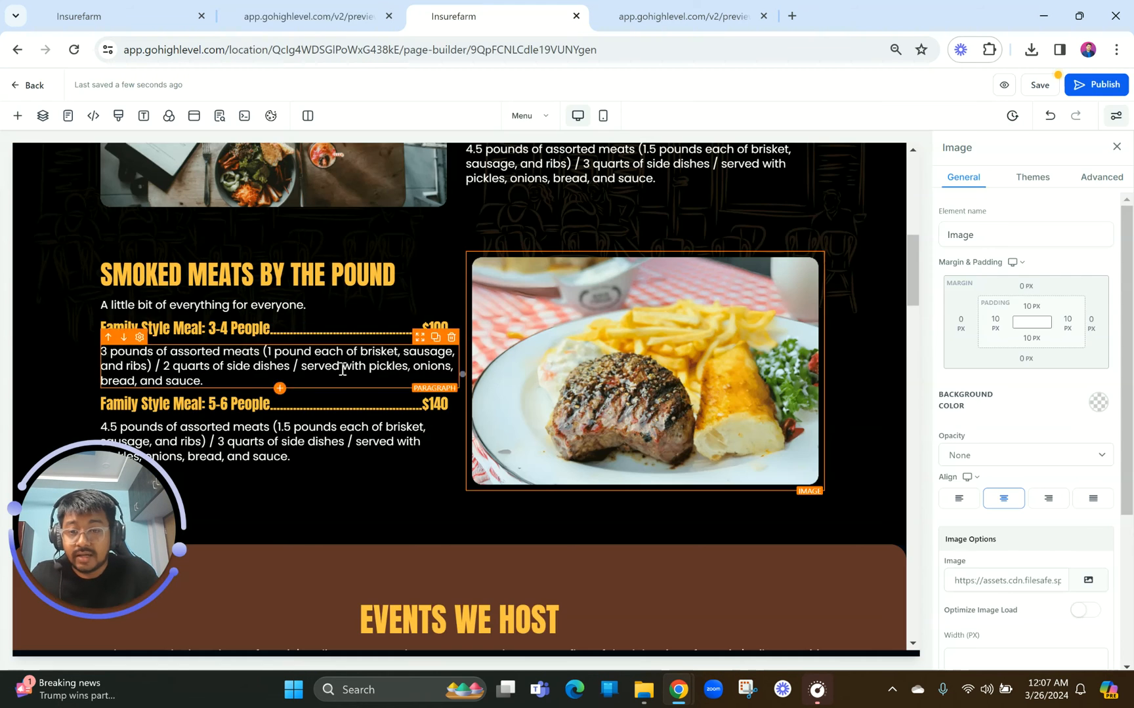
{"action": "left_click", "coordinate": [453, 292]}
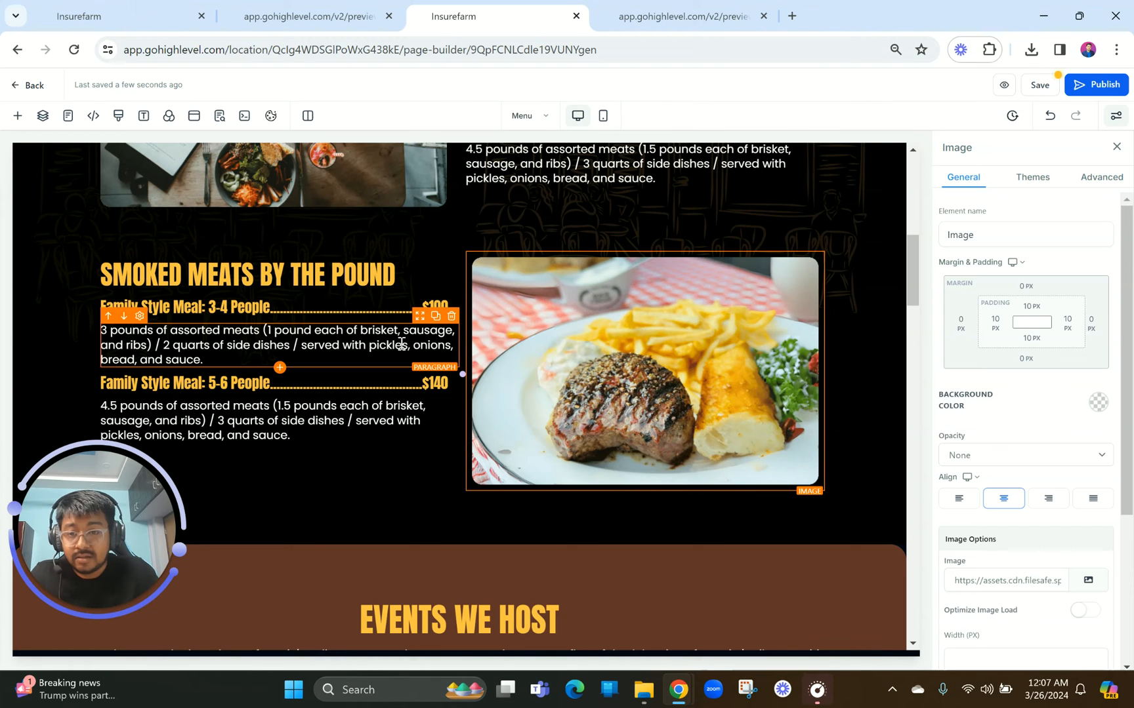
Delete both meal description paragraphs under Smoked Meats by the Pound and replace the first meal line with the dotted "Brisket $32" line, without bold.
{"action": "left_click", "coordinate": [451, 318]}
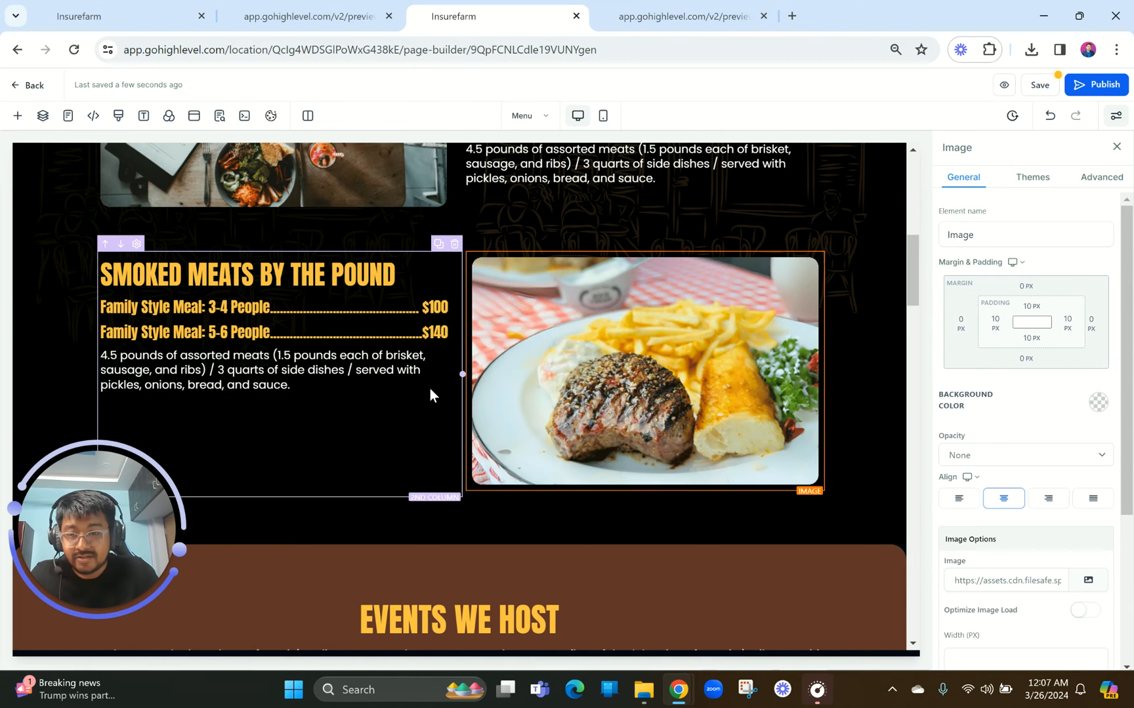
{"action": "left_click", "coordinate": [453, 338]}
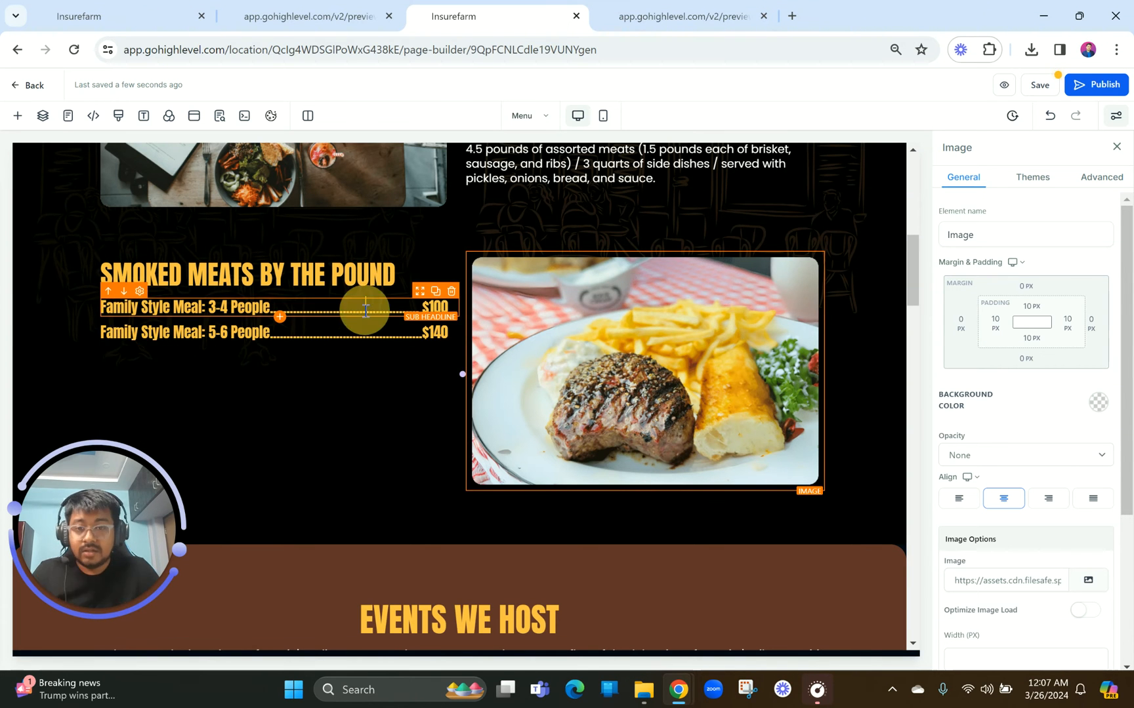
{"action": "triple_click", "coordinate": [364, 310]}
{"action": "type", "text": "Brisket...........................................................................................$32"}
{"action": "left_click_drag", "start_coordinate": [306, 333], "coordinate": [266, 374]}
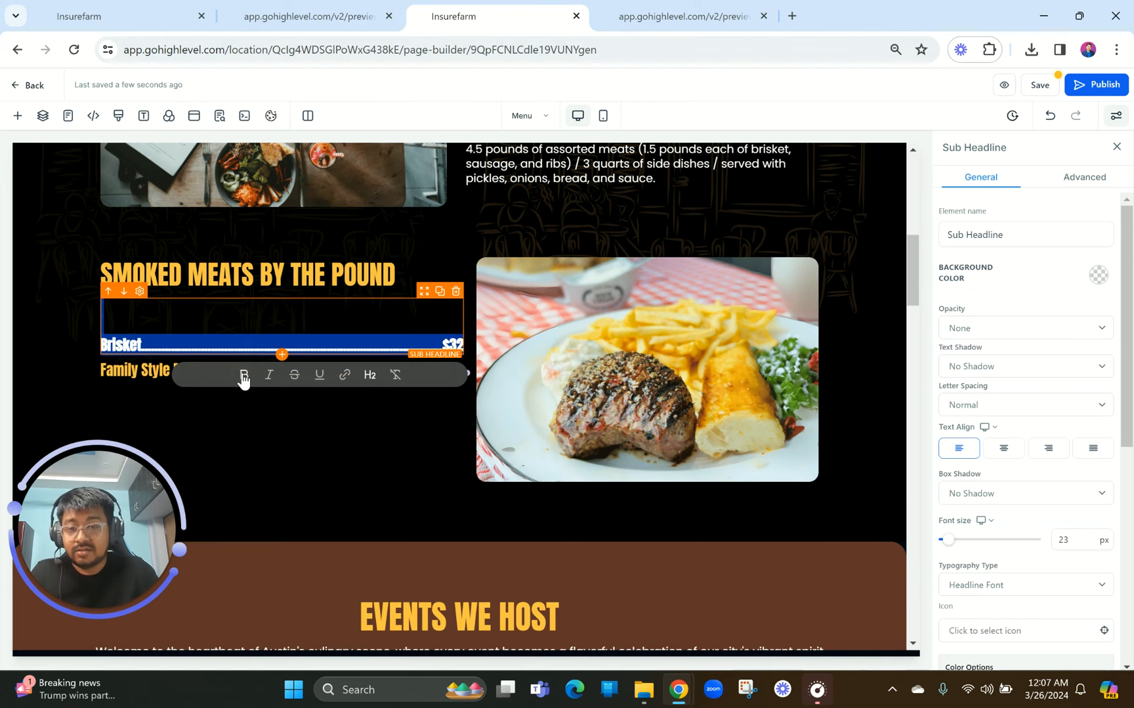
Remove the blank space above the Brisket line and shorten its dotted leader to fit the column.
{"action": "left_click", "coordinate": [102, 342]}
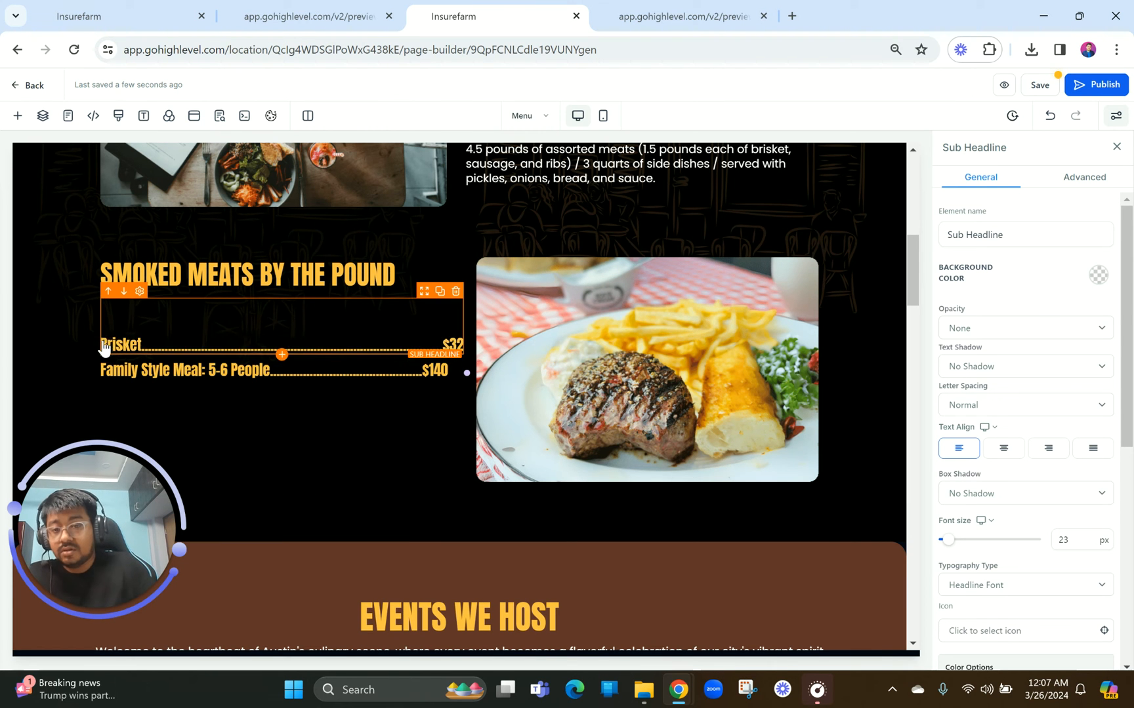
{"action": "key", "text": "BackSpace"}
{"action": "left_click", "coordinate": [382, 306]}
{"action": "key", "text": "BackSpace"}
{"action": "key", "text": "BackSpace"}
{"action": "key", "text": "BackSpace"}
{"action": "key", "text": "BackSpace"}
{"action": "key", "text": "BackSpace"}
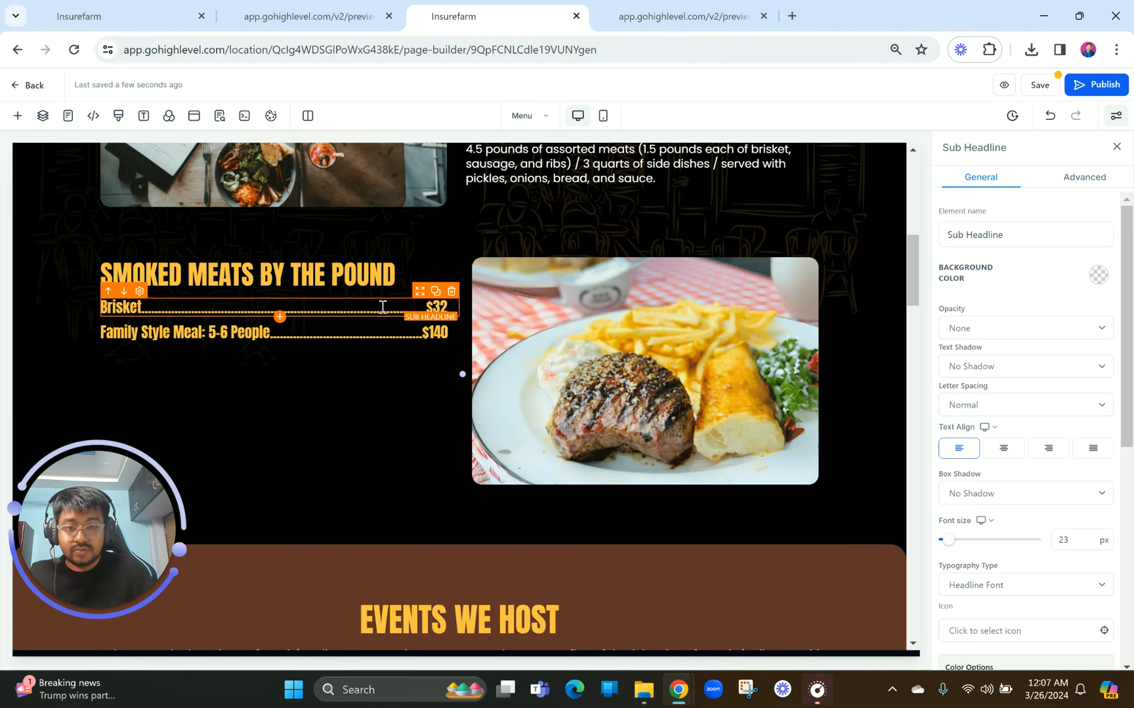
Copy the "Tex-Czech Sausage $22" line from the menu preview and paste it over the Family Style Meal: 5-6 People line.
{"action": "left_click", "coordinate": [309, 16]}
{"action": "left_click_drag", "start_coordinate": [549, 371], "coordinate": [196, 369]}
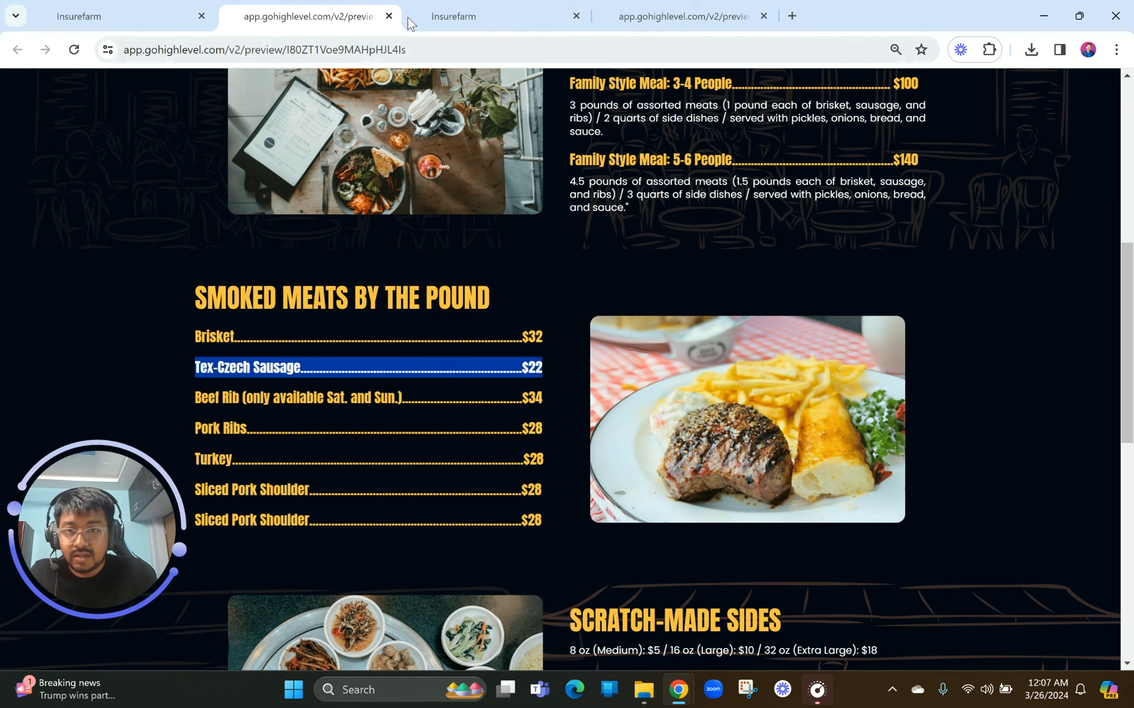
{"action": "left_click", "coordinate": [446, 14]}
{"action": "left_click", "coordinate": [348, 330]}
{"action": "key", "text": "ctrl+a"}
{"action": "type", "text": "Tex-Czech Sausage $22"}
Remove the bold and the blank space above the Tex-Czech Sausage text, and shorten its dots to fit one line.
{"action": "key", "text": "ctrl+a"}
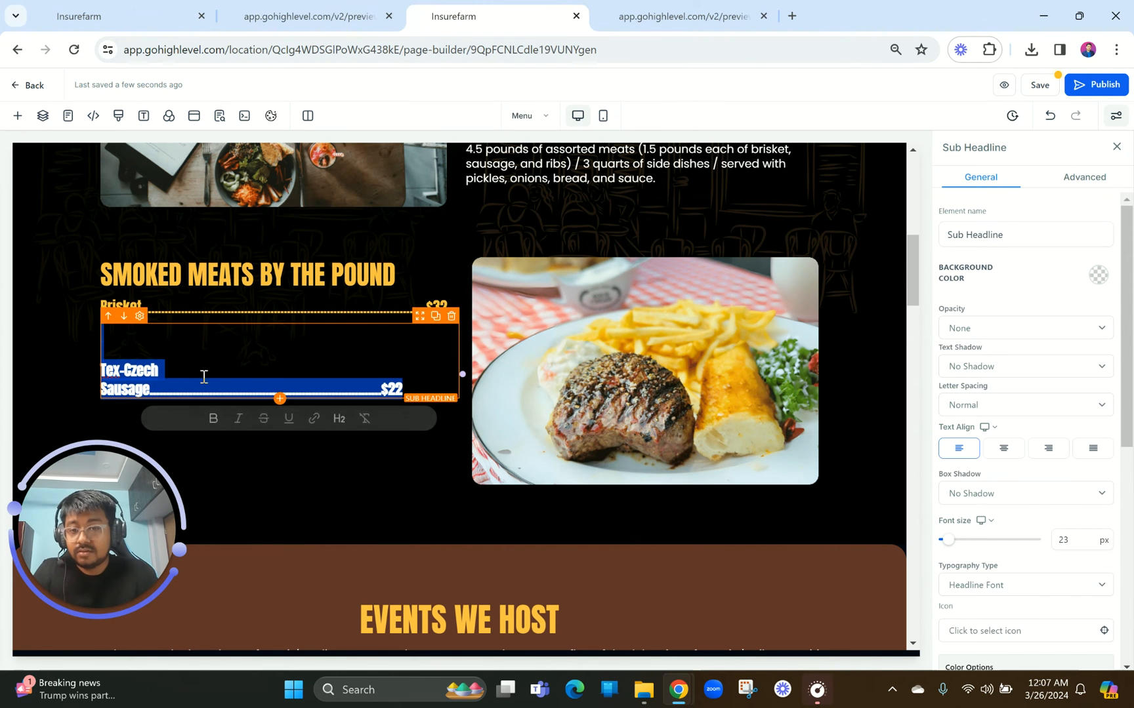
{"action": "left_click", "coordinate": [214, 419]}
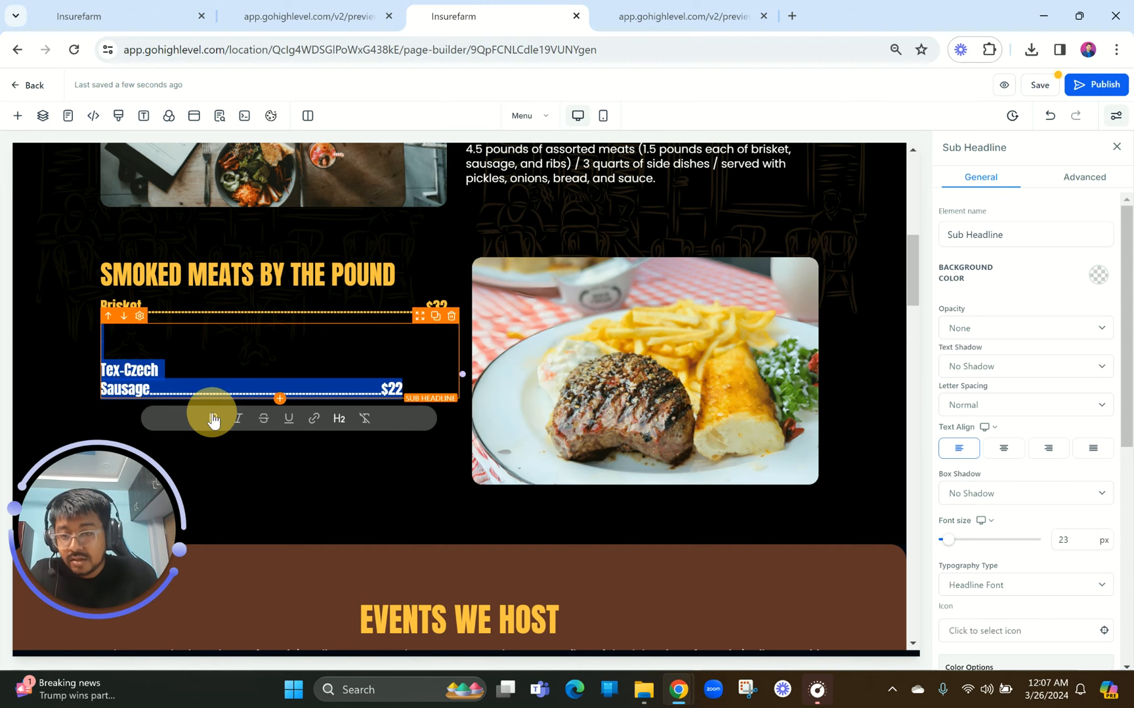
{"action": "left_click", "coordinate": [103, 374]}
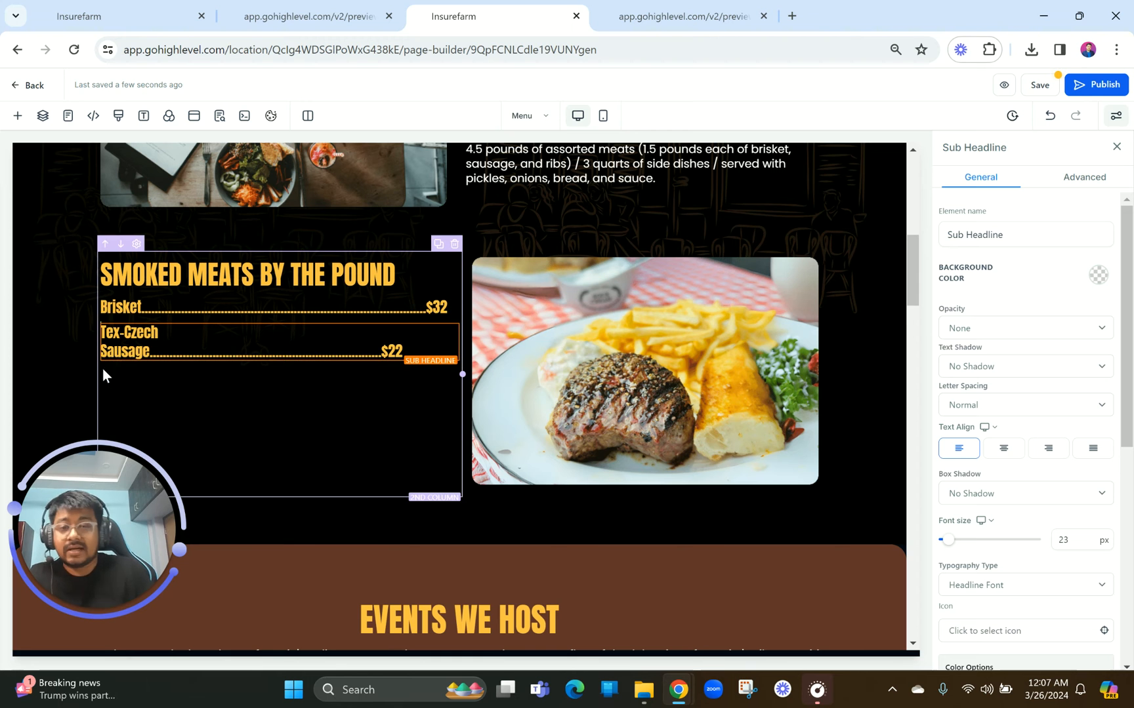
{"action": "left_click", "coordinate": [294, 348]}
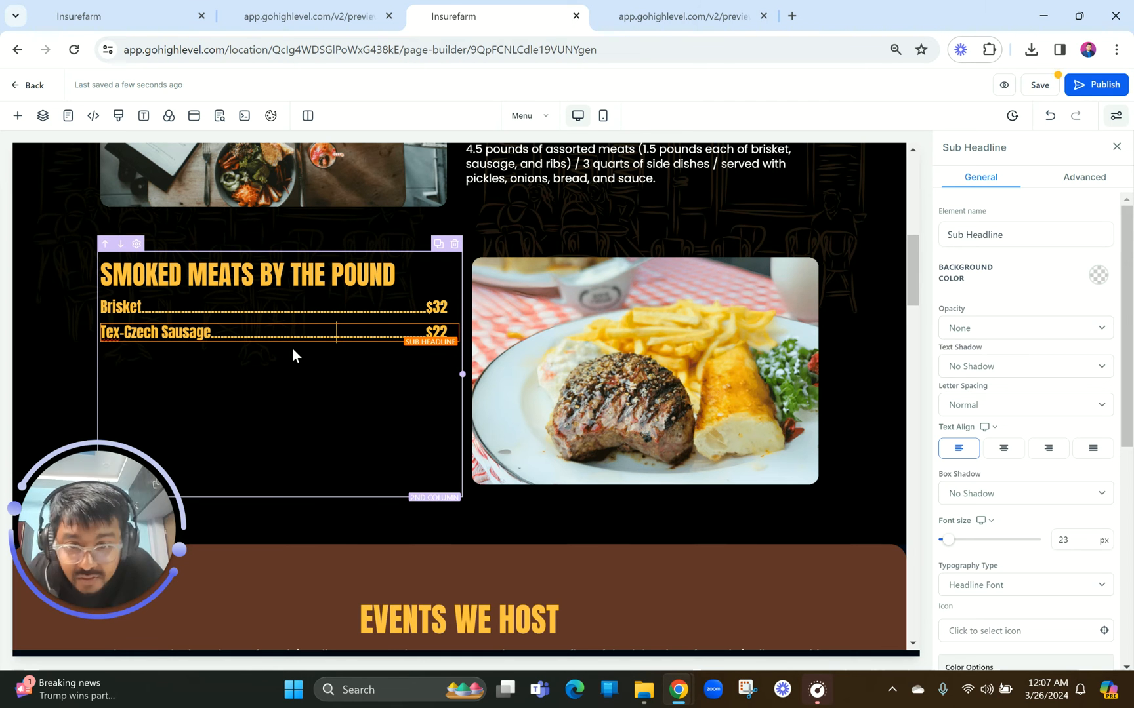
Duplicate the Tex-Czech Sausage line and replace the copy's text with the preview's "Beef Rib (only available Sat. and Sun.) $34" line.
{"action": "left_click", "coordinate": [309, 17]}
{"action": "scroll", "coordinate": [381, 289], "scroll_direction": "down", "scroll_amount": 1}
{"action": "left_click_drag", "start_coordinate": [197, 317], "coordinate": [554, 320]}
{"action": "left_click", "coordinate": [472, 8]}
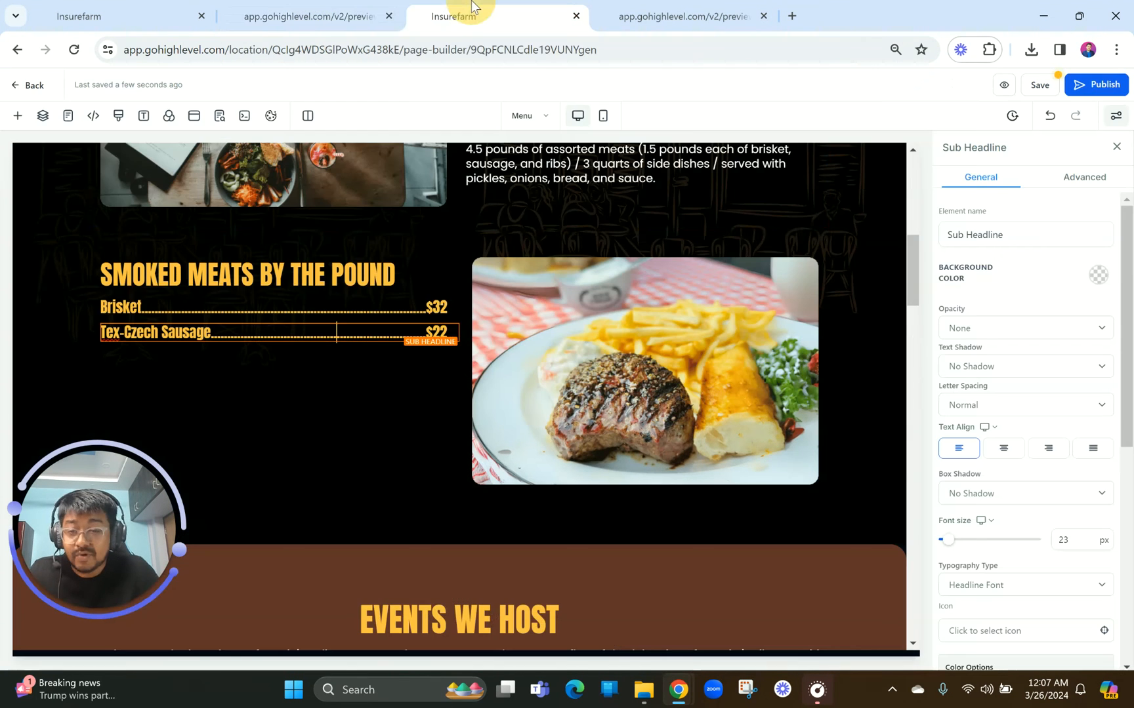
{"action": "left_click", "coordinate": [436, 317]}
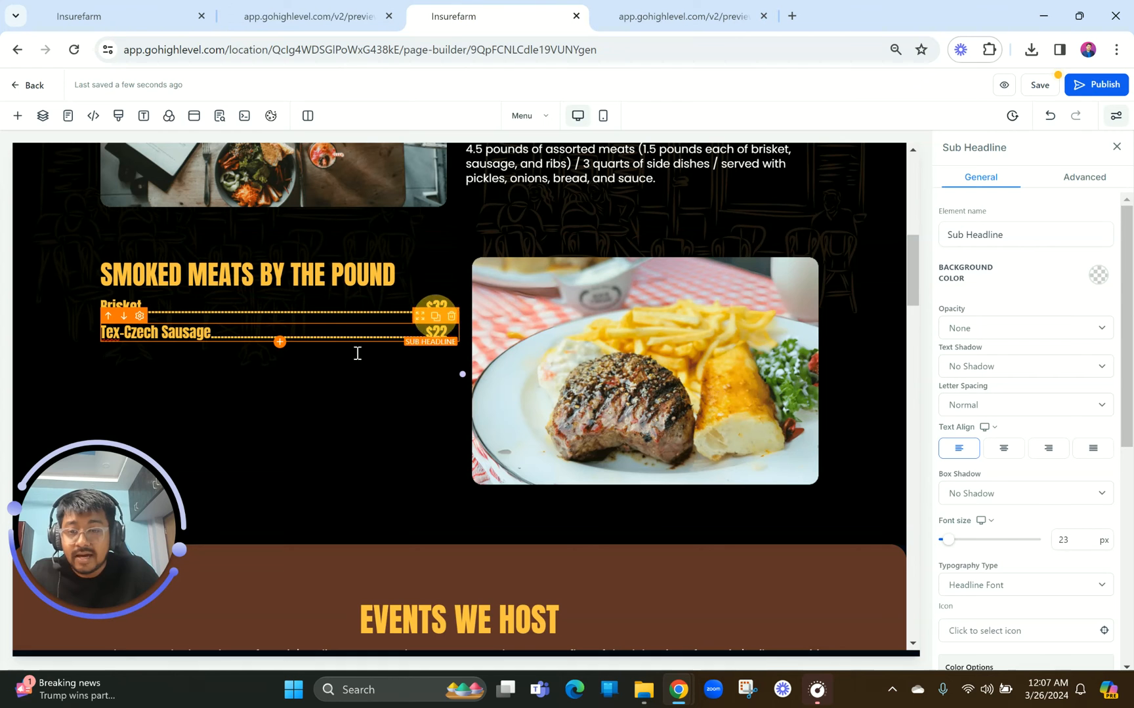
{"action": "double_click", "coordinate": [334, 358]}
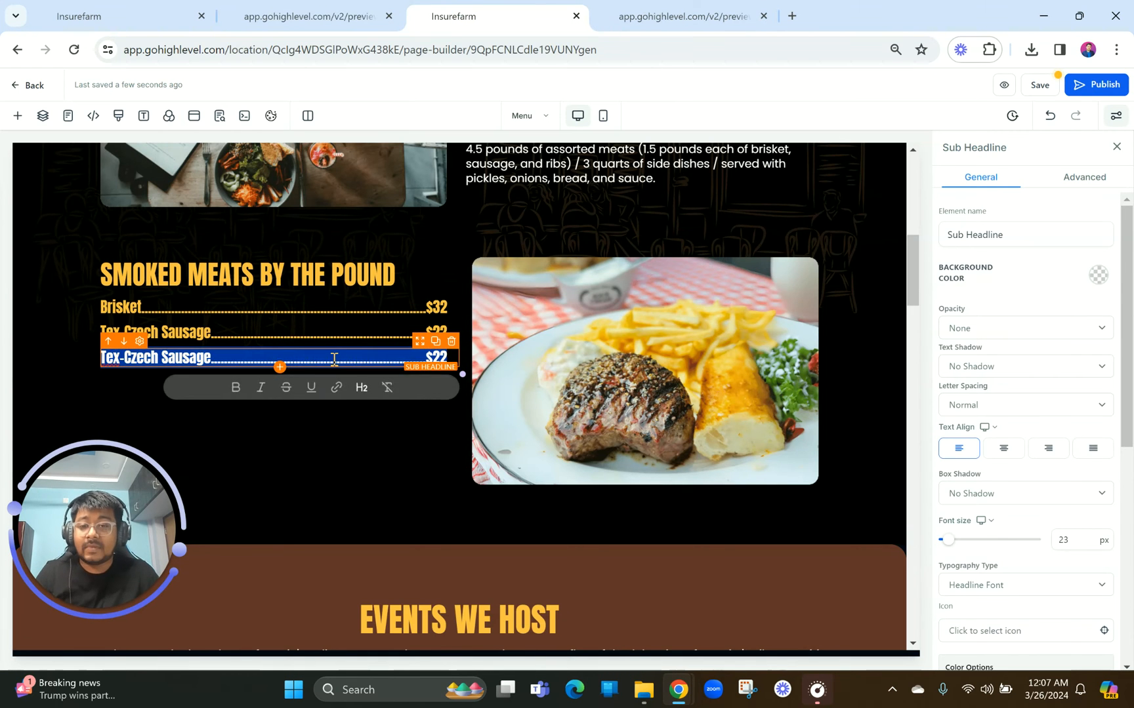
{"action": "key", "text": "ctrl+v"}
Remove the bold from the Beef Rib text, fit its dotted leader on one line, and delete the blank space above it.
{"action": "triple_click", "coordinate": [184, 388]}
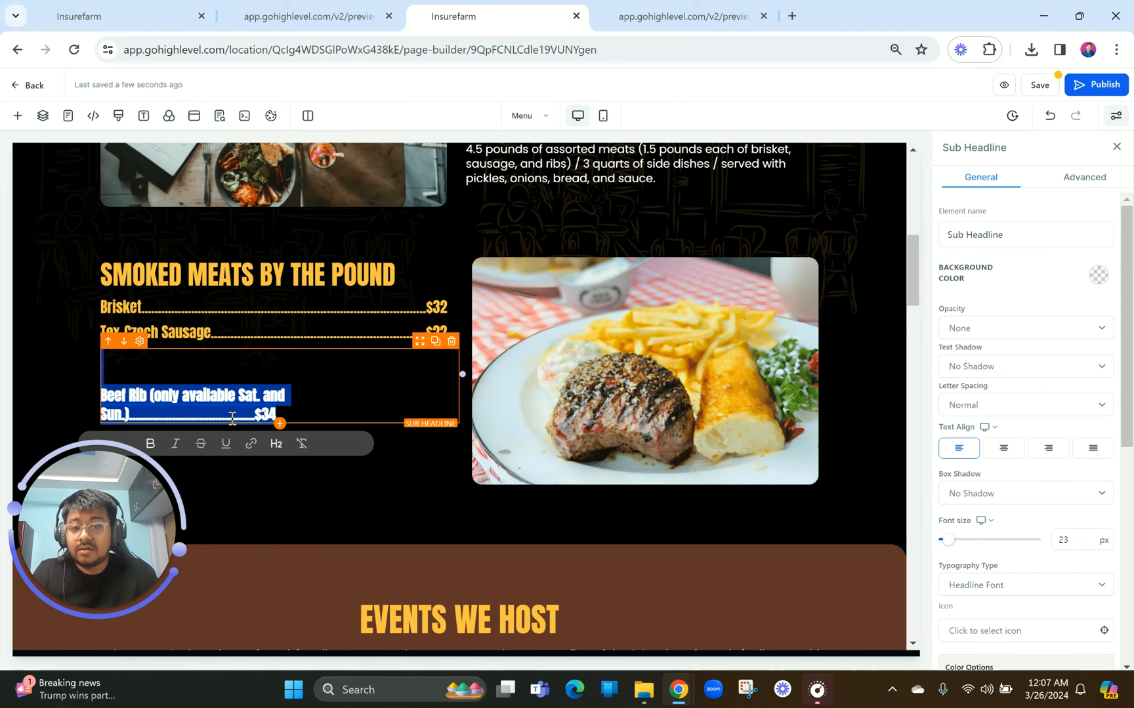
{"action": "left_click", "coordinate": [152, 446]}
{"action": "scroll", "coordinate": [200, 404], "scroll_direction": "down", "scroll_amount": 2}
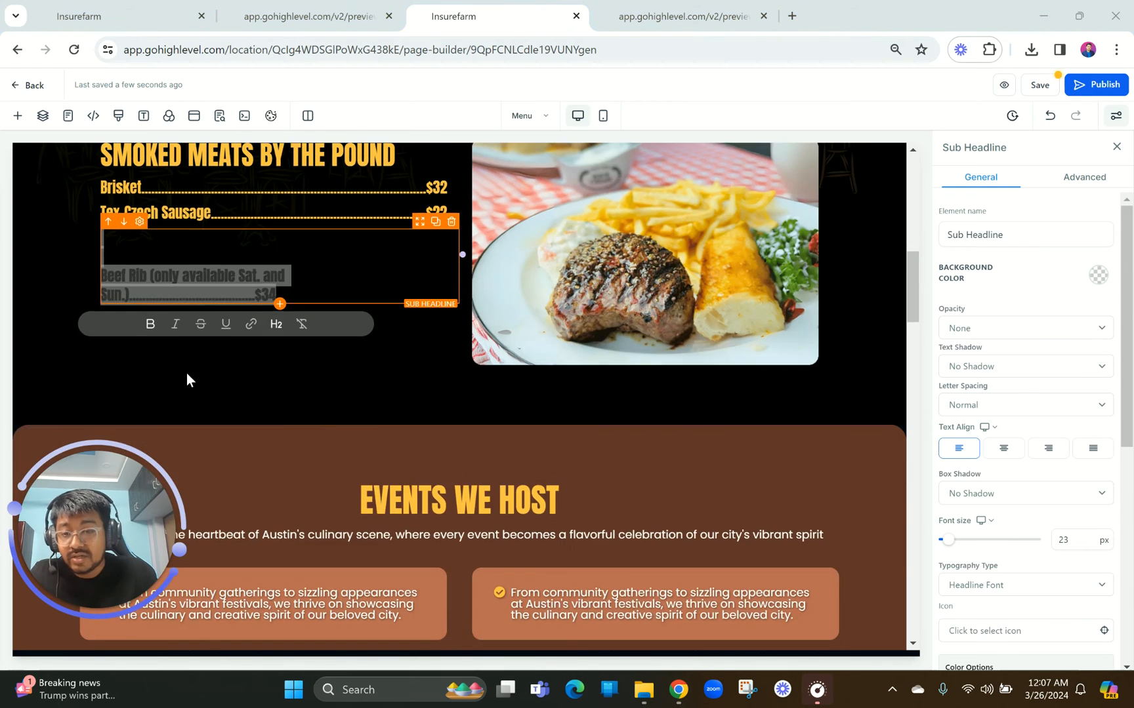
{"action": "left_click", "coordinate": [151, 328]}
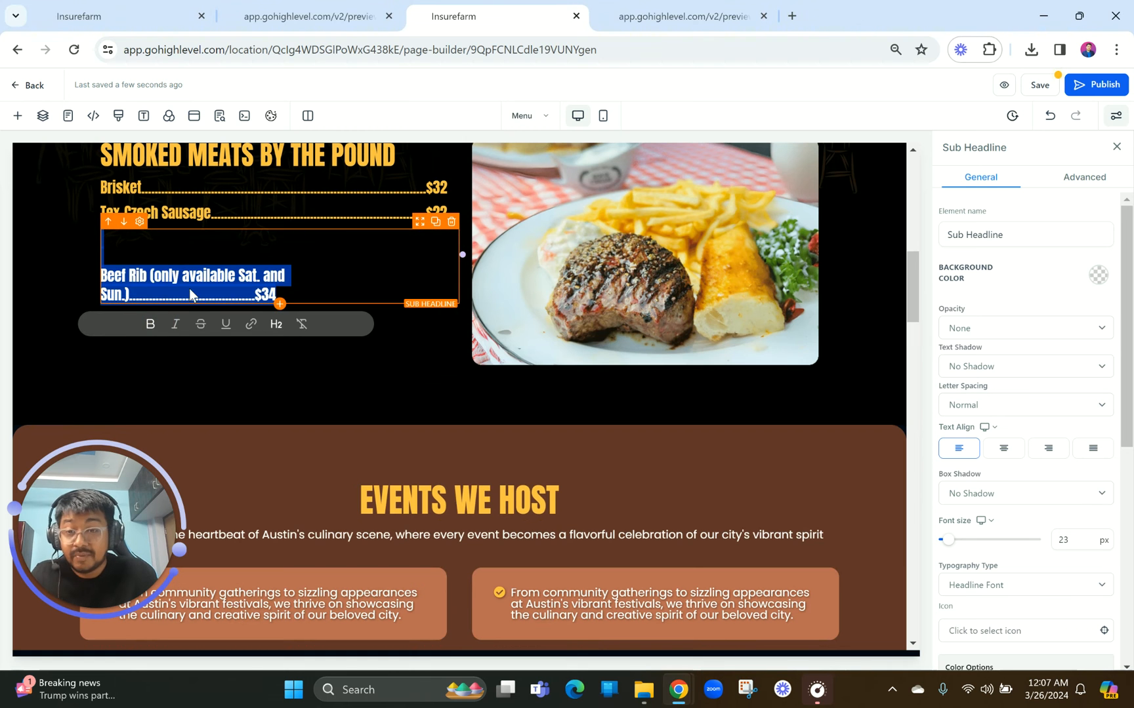
{"action": "left_click", "coordinate": [217, 275]}
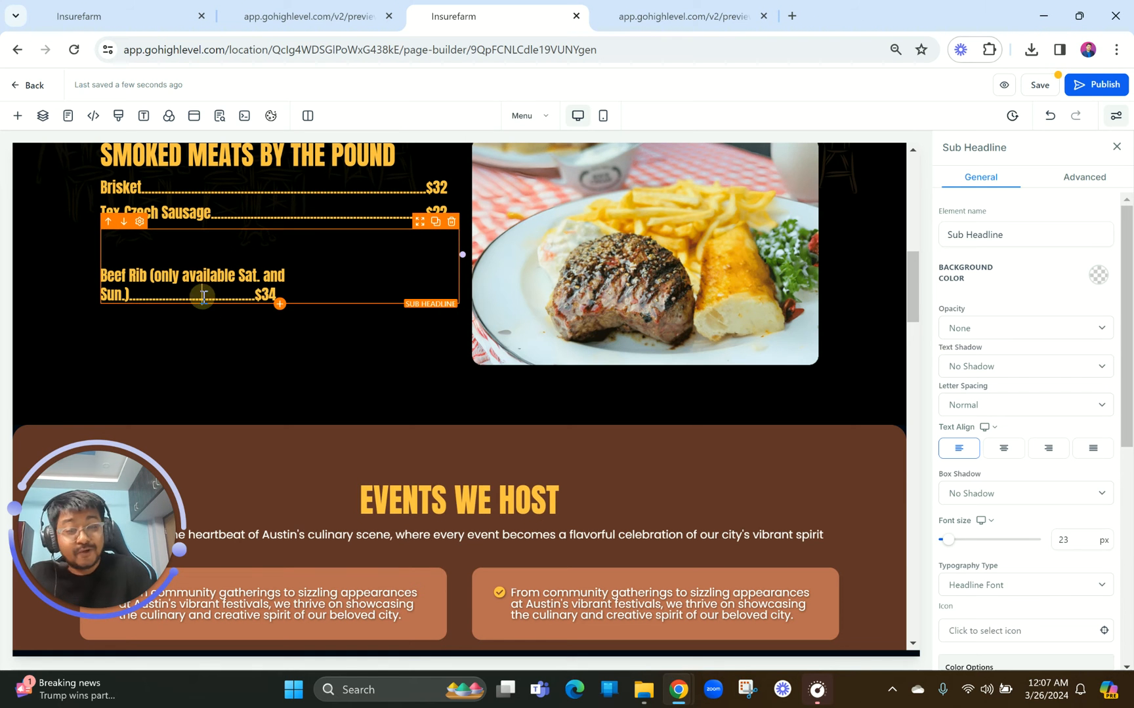
{"action": "left_click", "coordinate": [202, 298]}
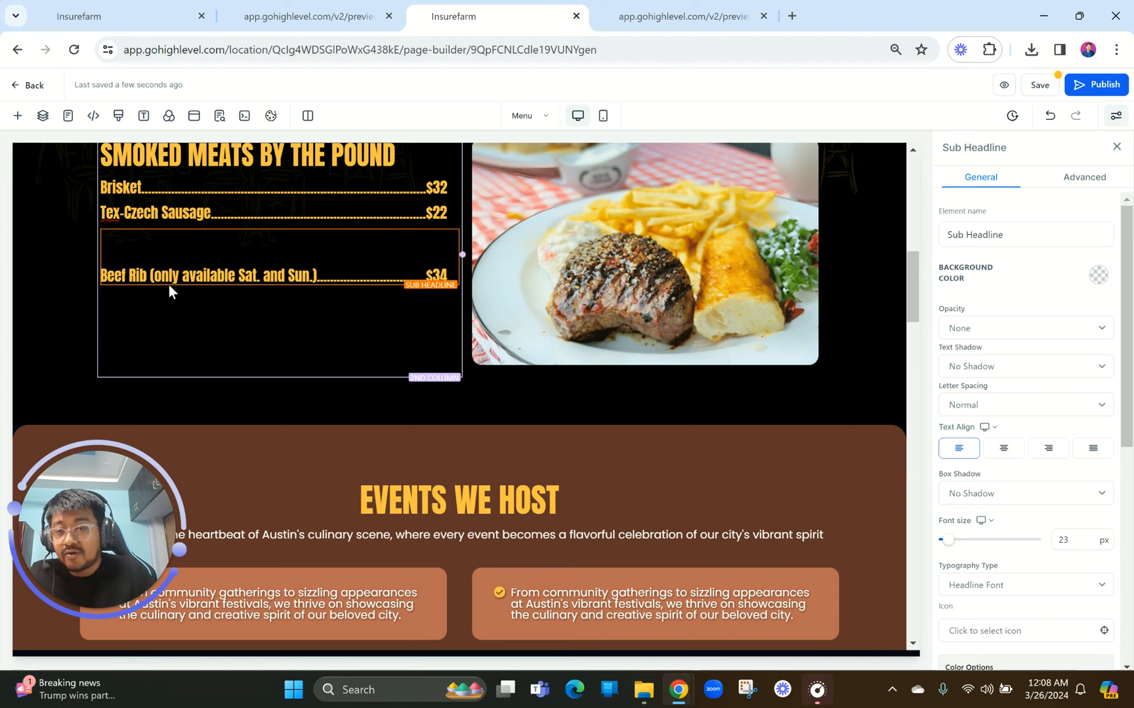
{"action": "left_click", "coordinate": [103, 276]}
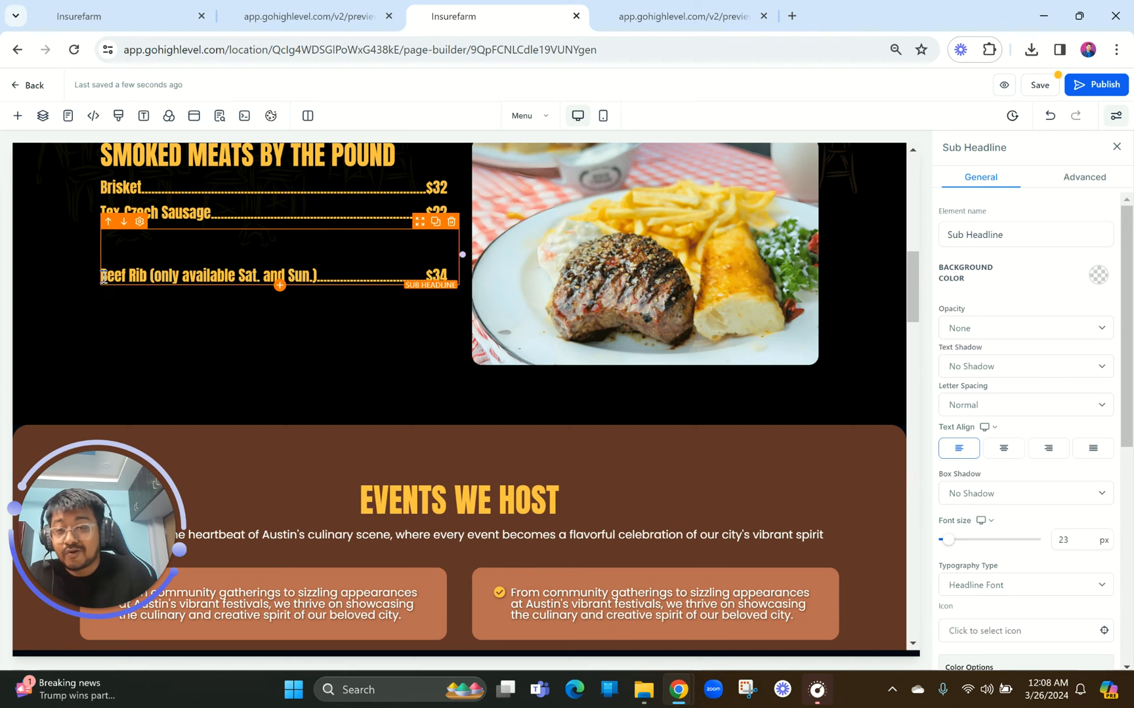
{"action": "key", "text": "BackSpace"}
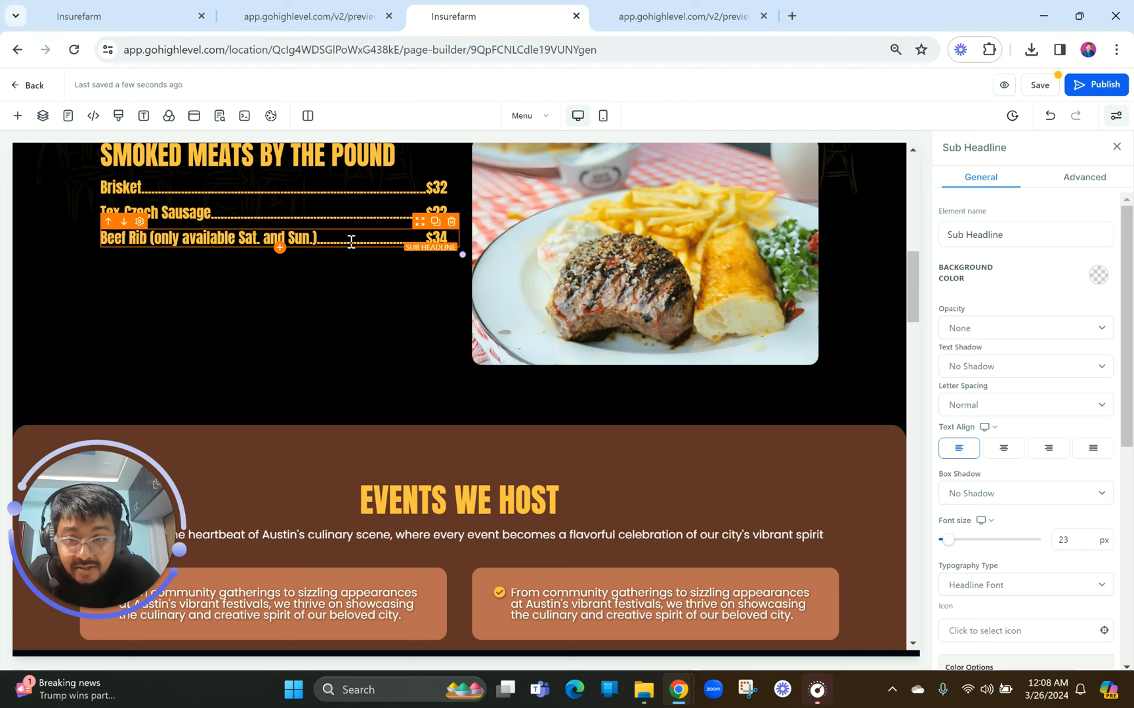
Duplicate the Beef Rib line and replace the copy's text with the "Pork Ribs $28" line from the menu preview.
{"action": "left_click", "coordinate": [351, 15]}
{"action": "left_click_drag", "start_coordinate": [197, 350], "coordinate": [557, 351]}
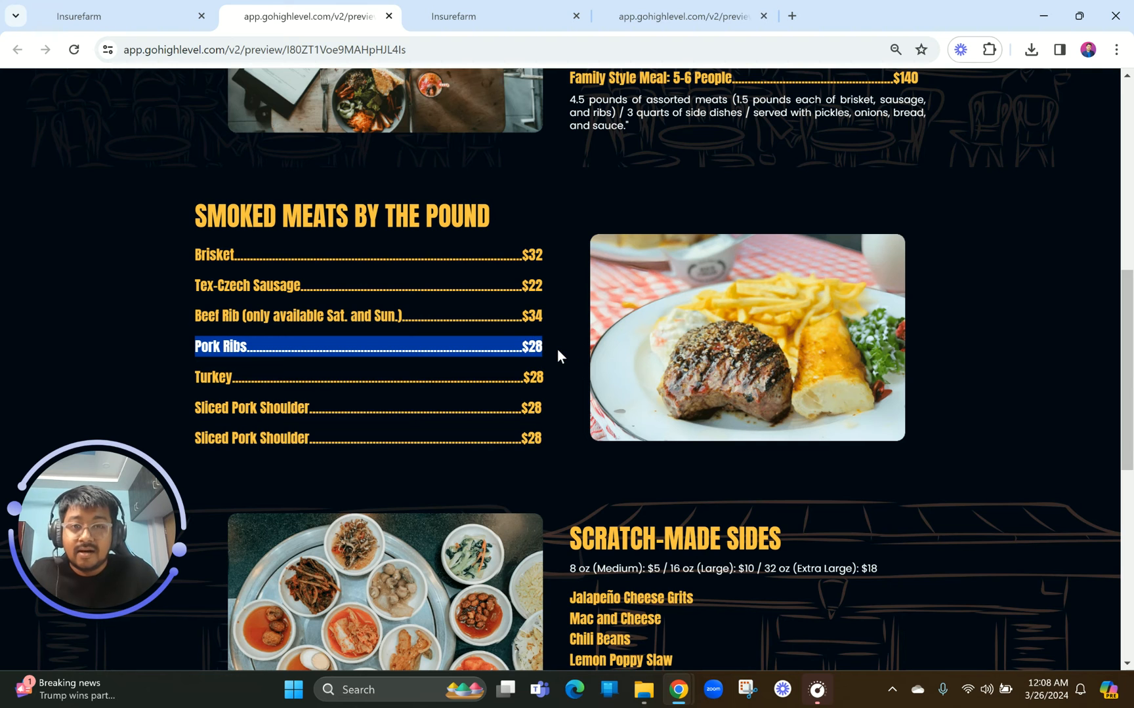
{"action": "left_click", "coordinate": [489, 14]}
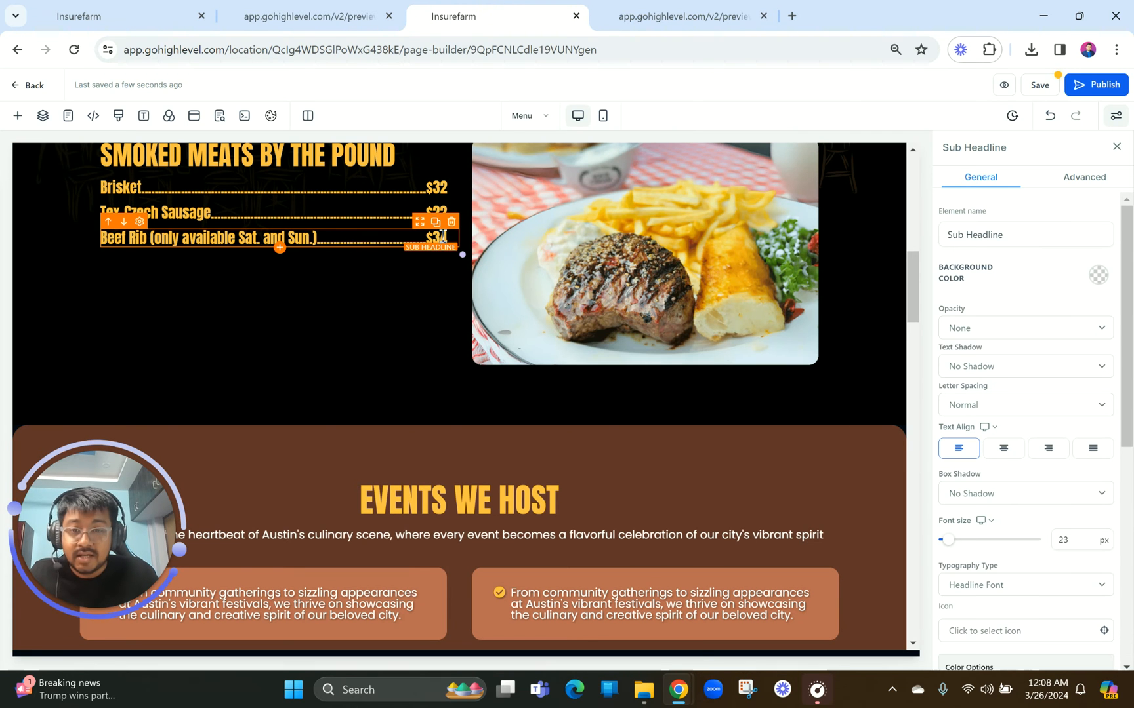
{"action": "left_click", "coordinate": [436, 225]}
{"action": "triple_click", "coordinate": [311, 262]}
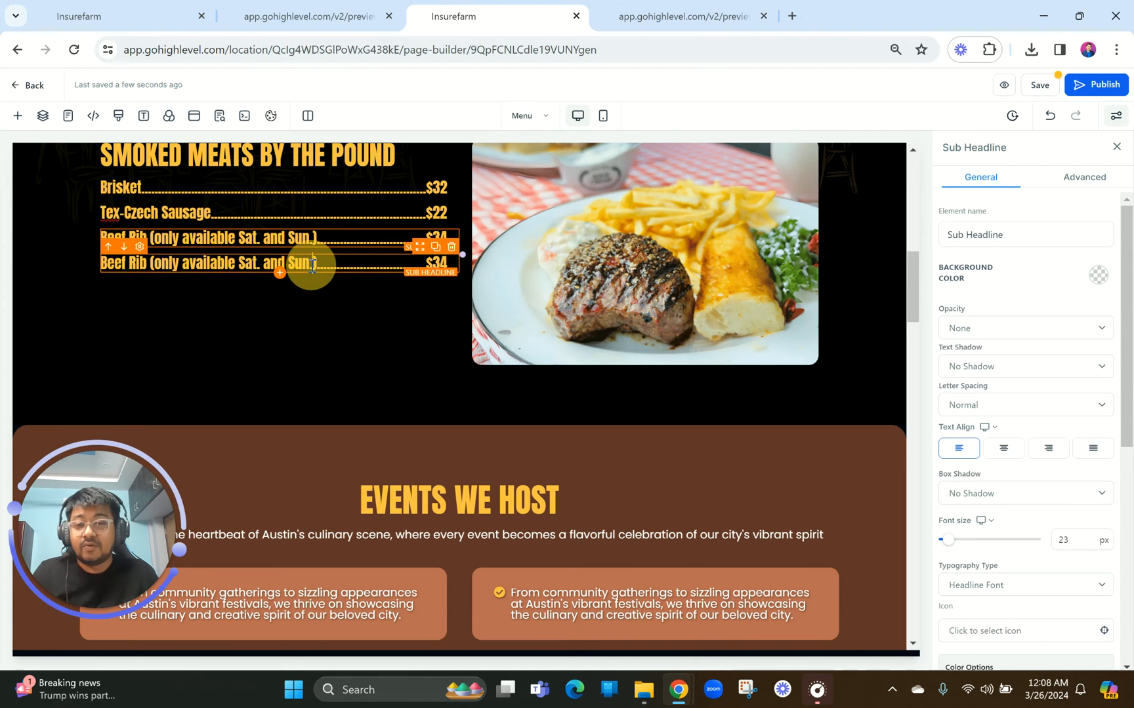
{"action": "key", "text": "ctrl+v"}
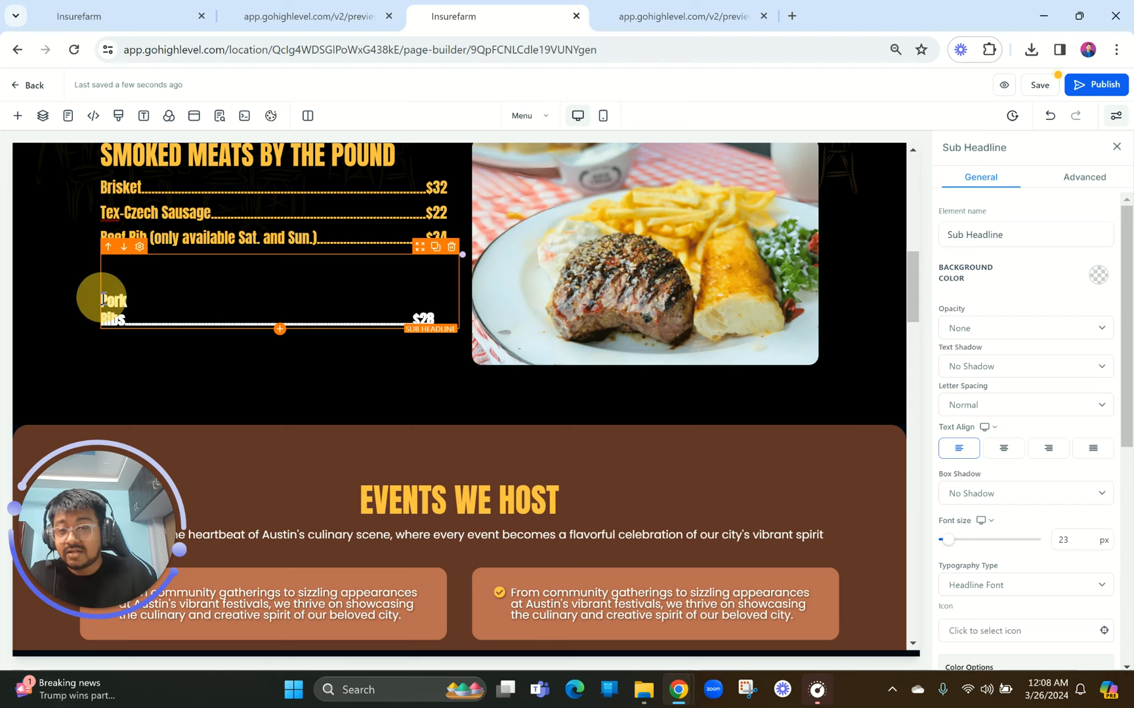
Delete the blank space above the Pork Ribs text, remove its bold, and shorten its dots to fit one line.
{"action": "key", "text": "BackSpace"}
{"action": "key", "text": "ctrl+a"}
{"action": "left_click", "coordinate": [231, 315]}
{"action": "left_click", "coordinate": [216, 280]}
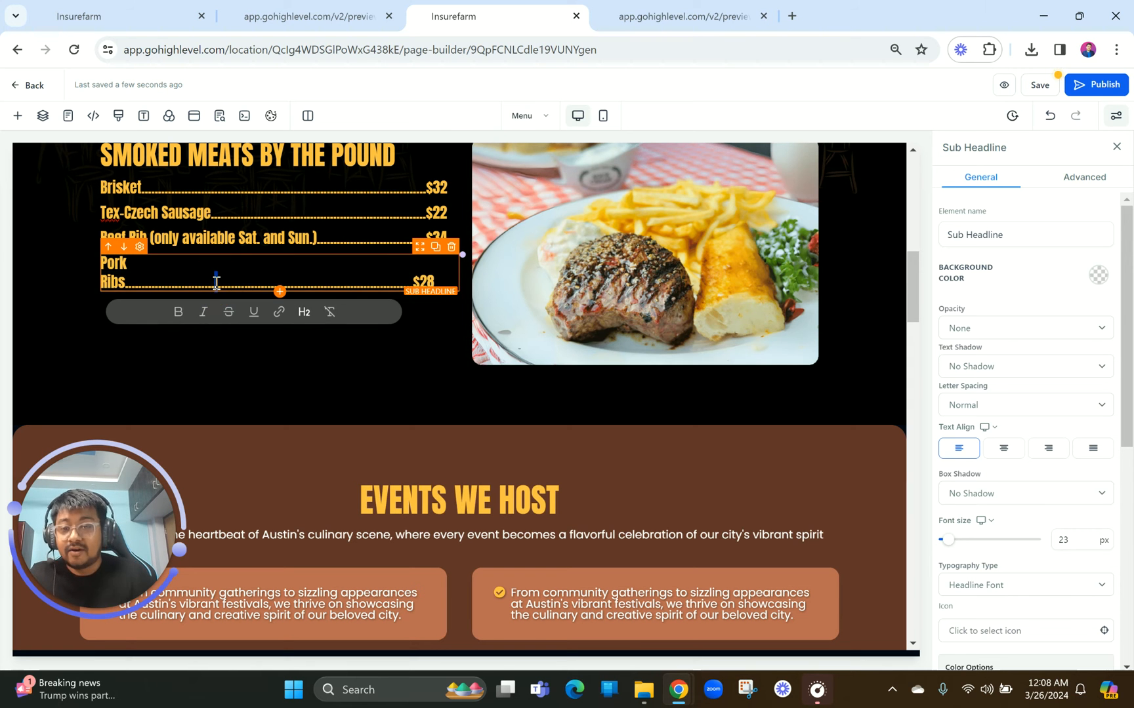
{"action": "key", "text": "BackSpace"}
{"action": "key", "text": "BackSpace"}
{"action": "key", "text": "BackSpace"}
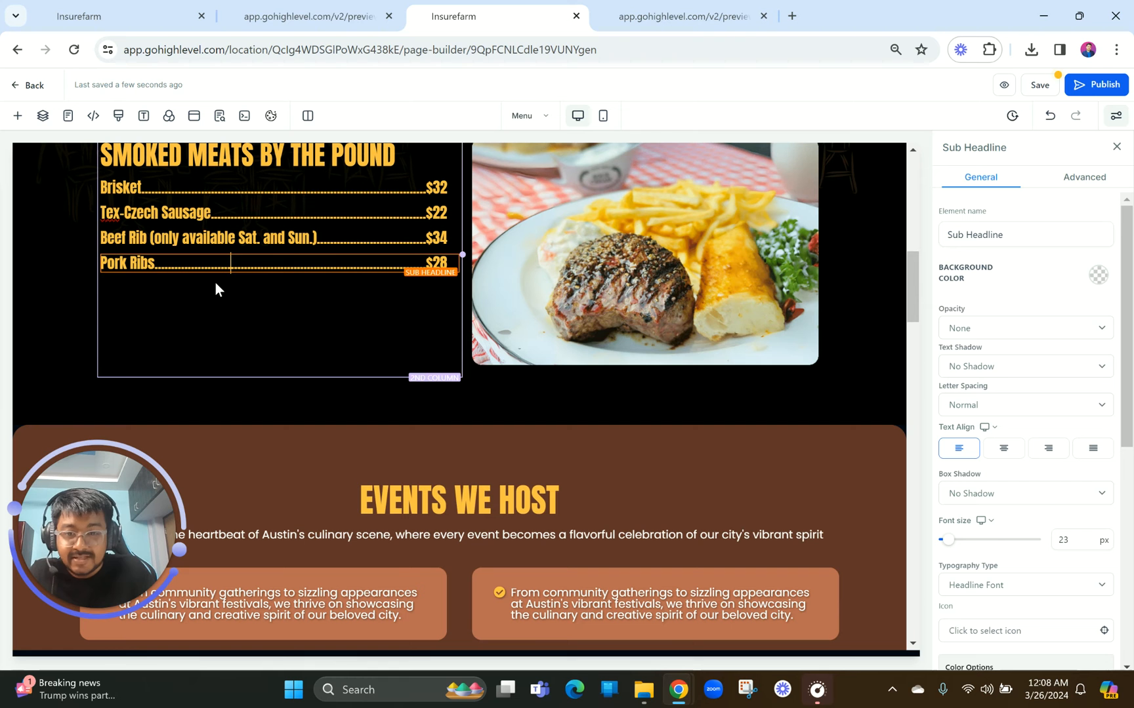
Open ghltemplateshop.com in a new browser tab and examine the Premium Restaurant Website Template listing, including its contents, price and offer note.
{"action": "left_click", "coordinate": [792, 20]}
{"action": "type", "text": "gh"}
{"action": "key", "text": "Return"}
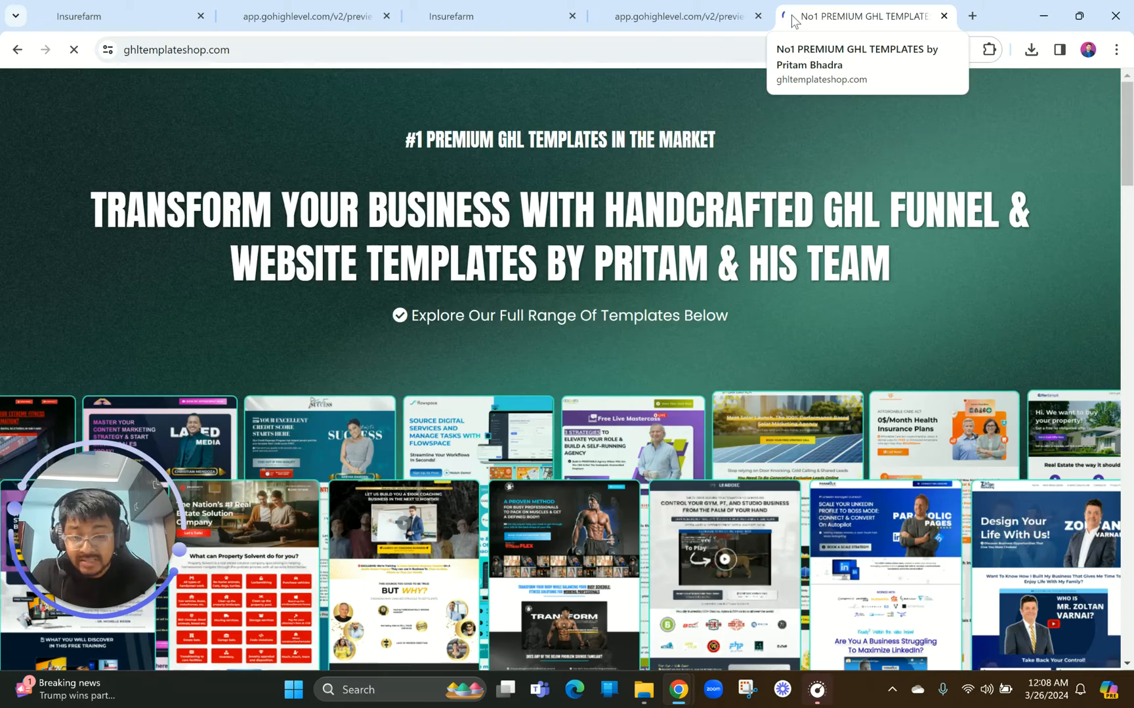
{"action": "scroll", "coordinate": [744, 458], "scroll_direction": "down", "scroll_amount": 15}
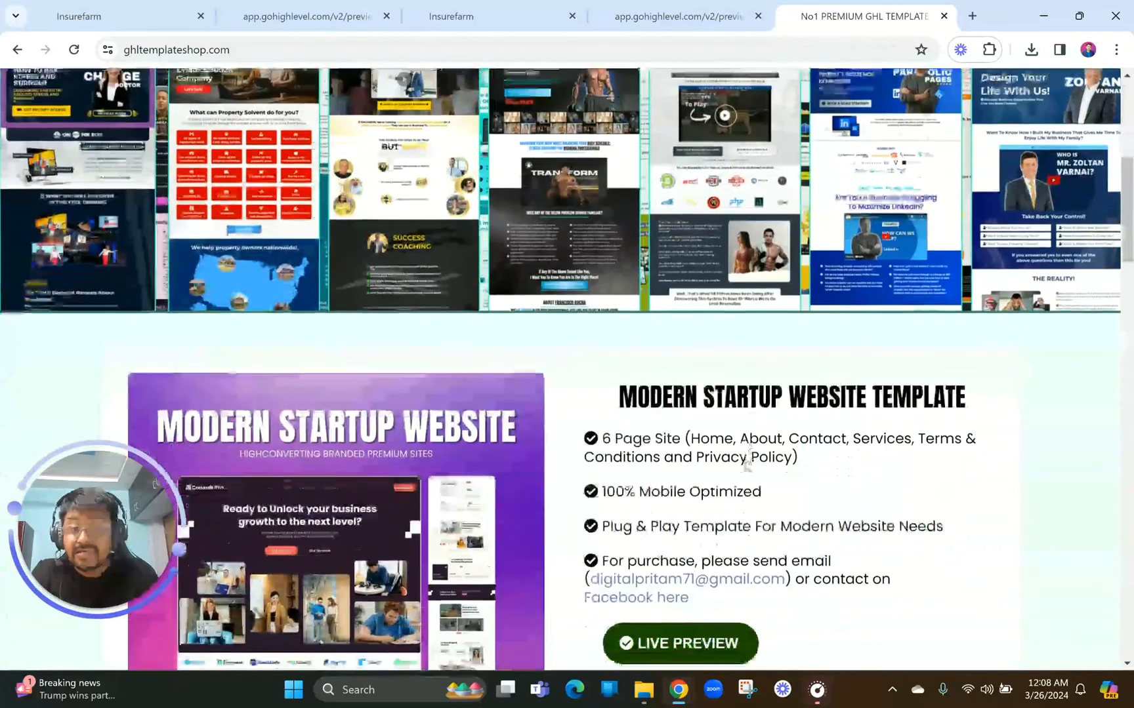
{"action": "scroll", "coordinate": [410, 258], "scroll_direction": "up", "scroll_amount": 4}
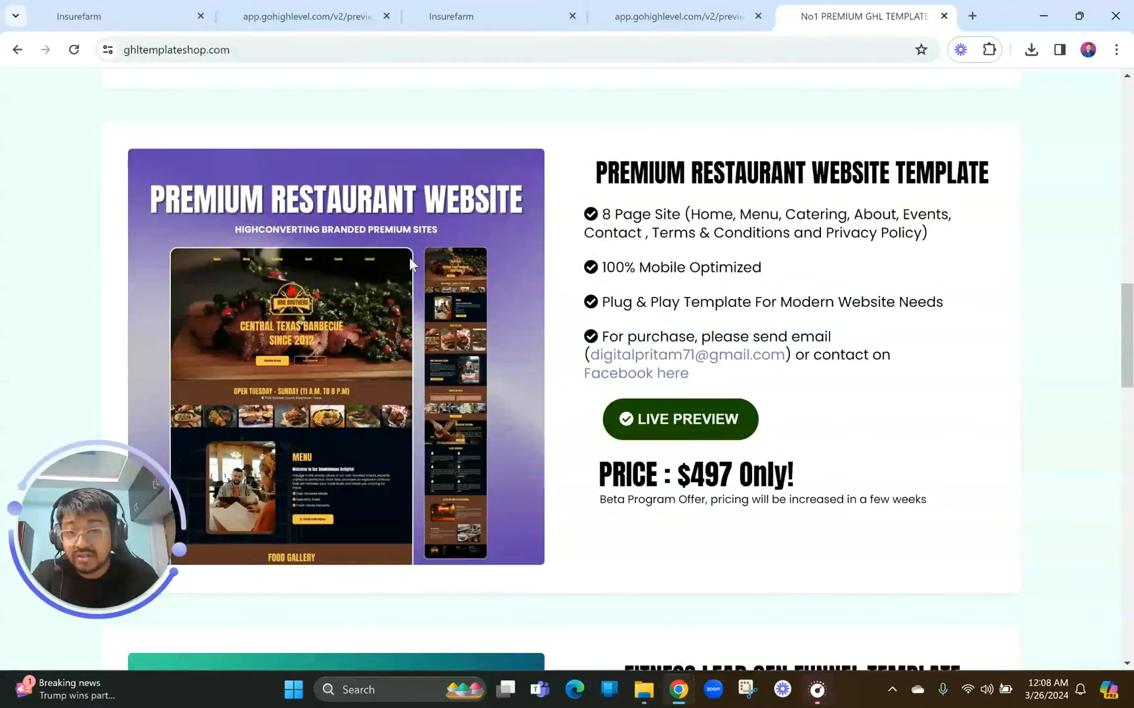
{"action": "scroll", "coordinate": [409, 258], "scroll_direction": "down", "scroll_amount": 1}
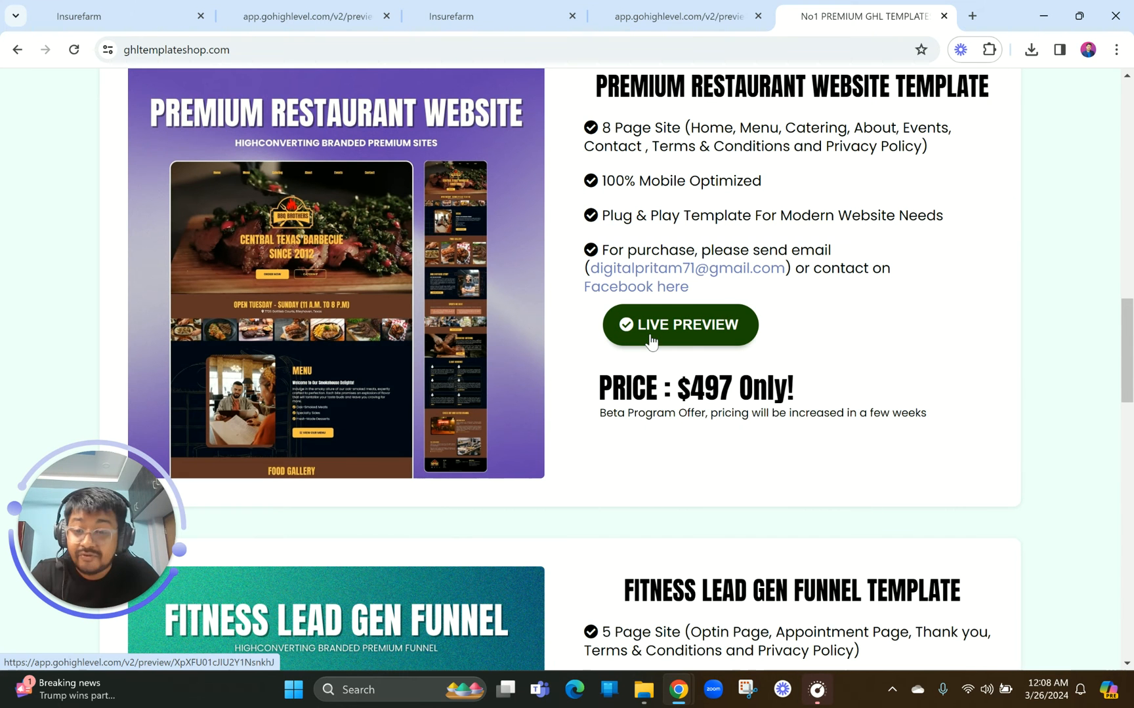
{"action": "scroll", "coordinate": [712, 387], "scroll_direction": "up", "scroll_amount": 1}
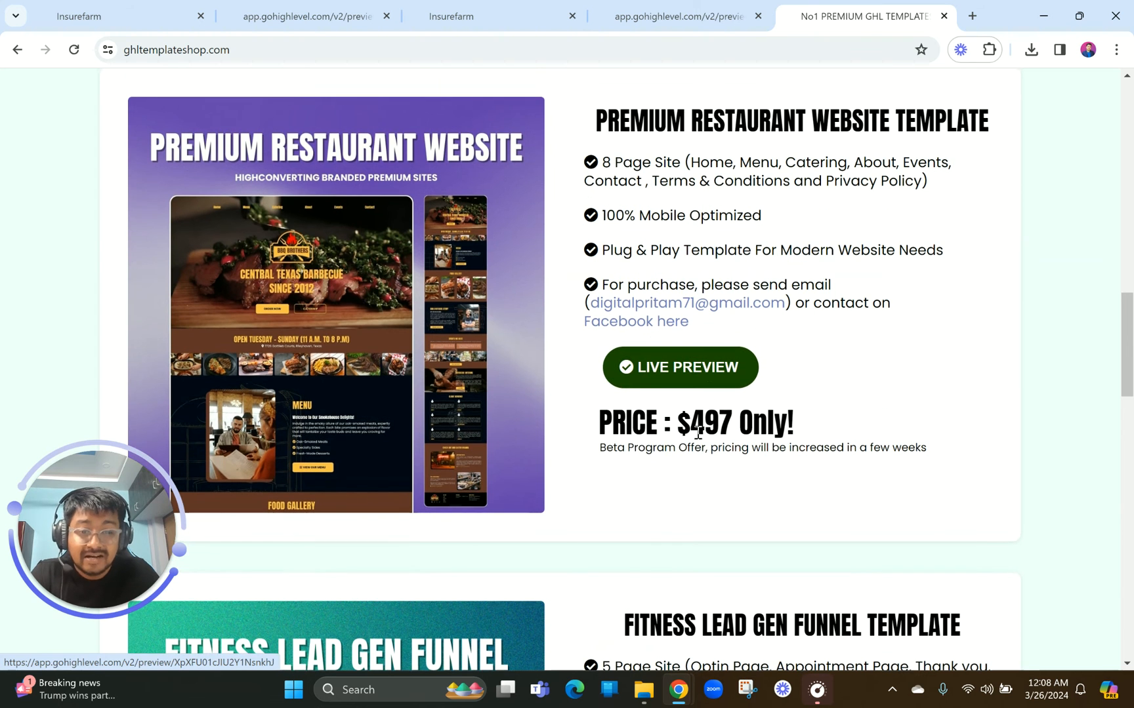
{"action": "left_click_drag", "start_coordinate": [696, 433], "coordinate": [837, 398]}
{"action": "left_click_drag", "start_coordinate": [598, 453], "coordinate": [690, 450]}
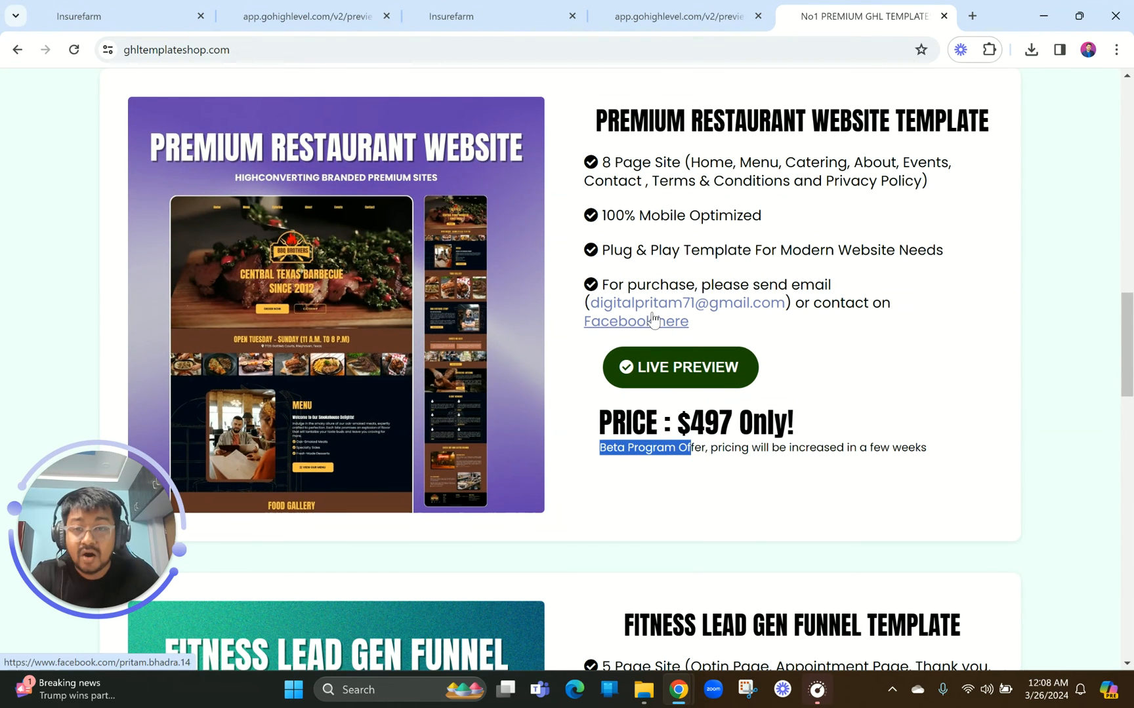
Look at the restaurant menu preview alongside the template shop listing, finishing on the preview's Smoked Meats by the Pound section.
{"action": "left_click", "coordinate": [380, 6]}
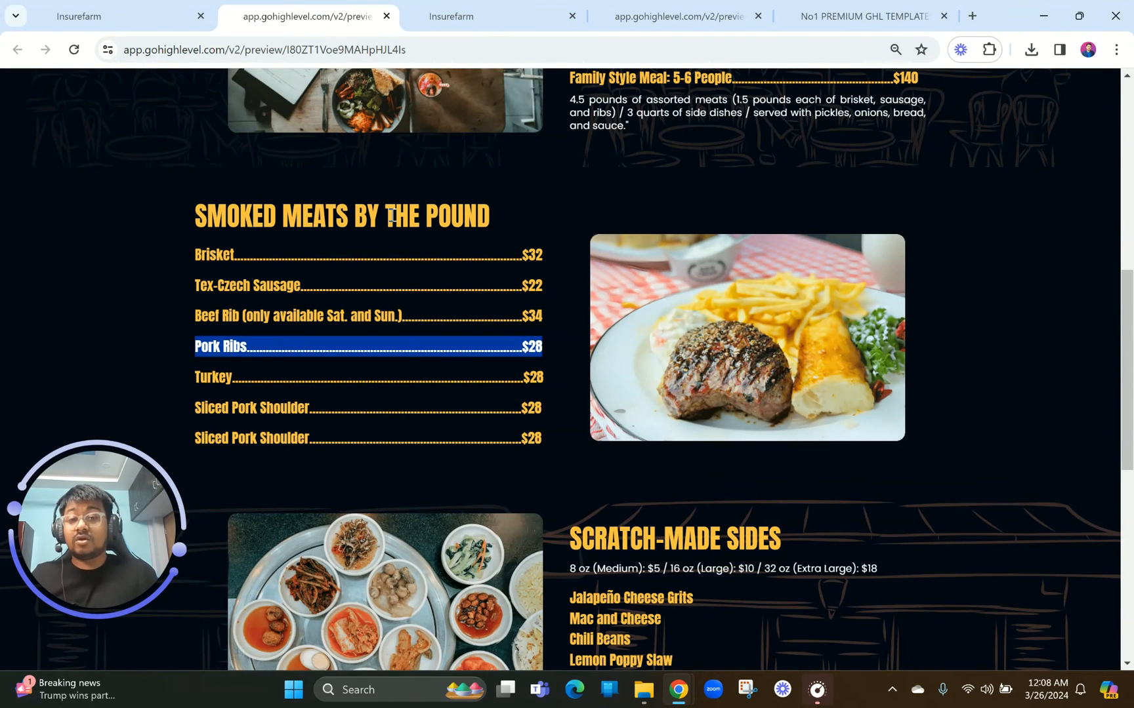
{"action": "left_click", "coordinate": [849, 17]}
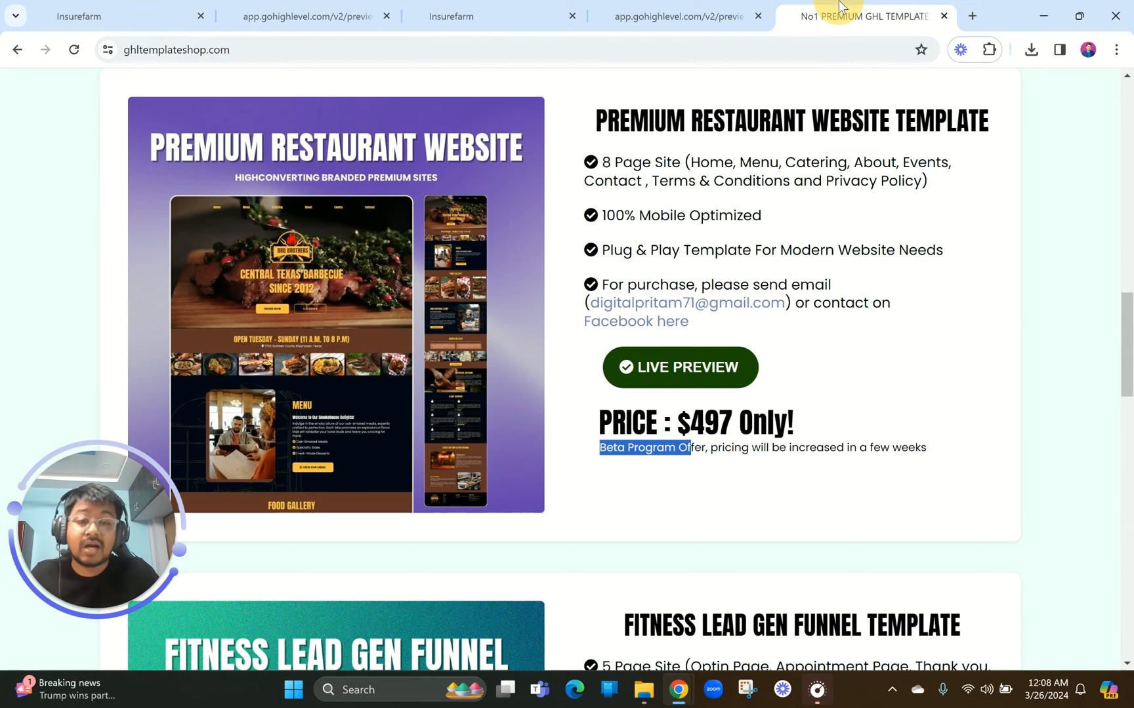
{"action": "left_click", "coordinate": [370, 8]}
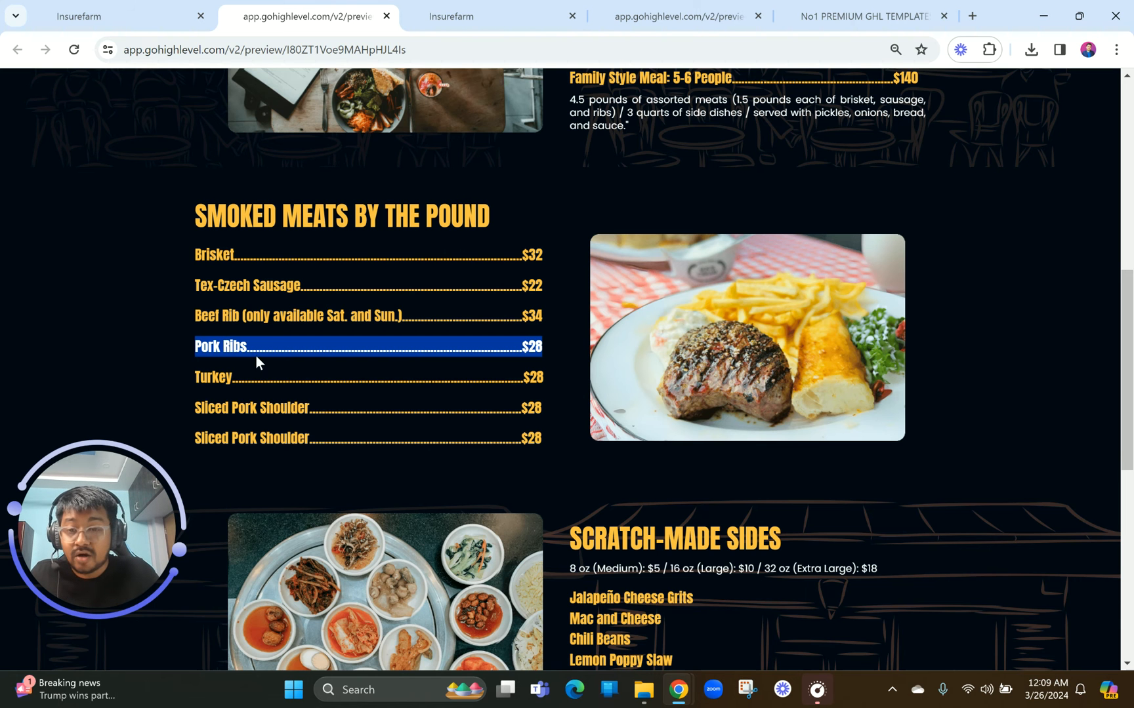
Duplicate the Pork Ribs line and replace the copy's text with the "Turkey $28" line from the menu preview.
{"action": "left_click", "coordinate": [441, 9]}
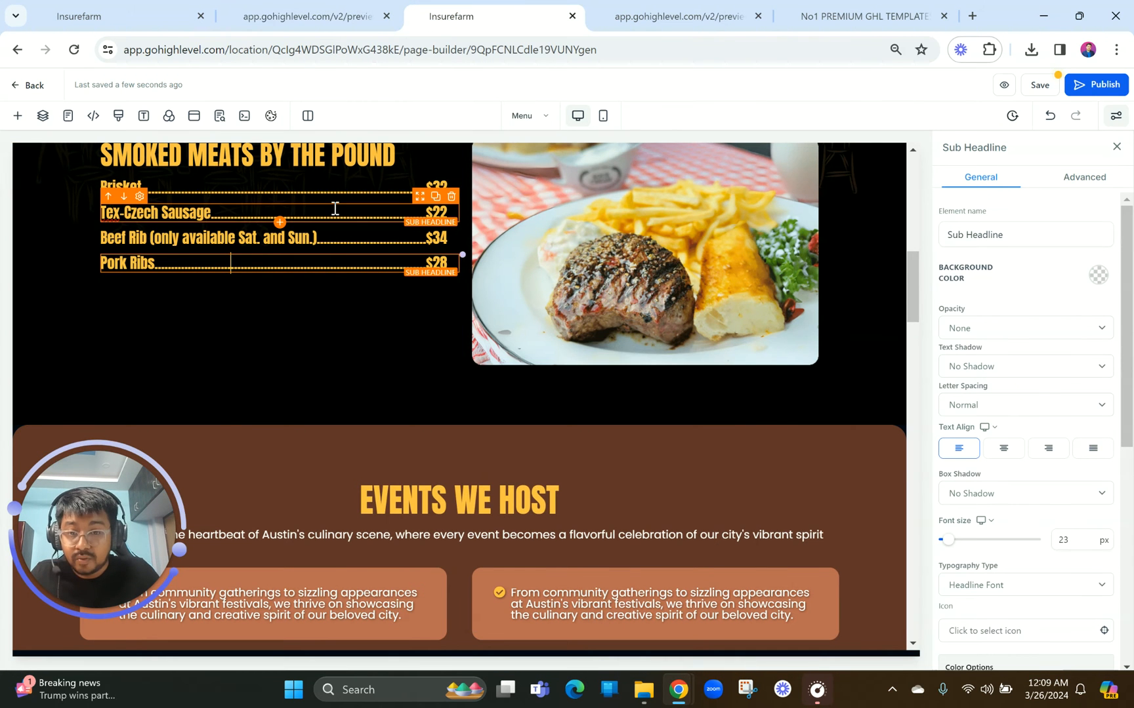
{"action": "left_click", "coordinate": [334, 12]}
{"action": "left_click_drag", "start_coordinate": [195, 382], "coordinate": [557, 389]}
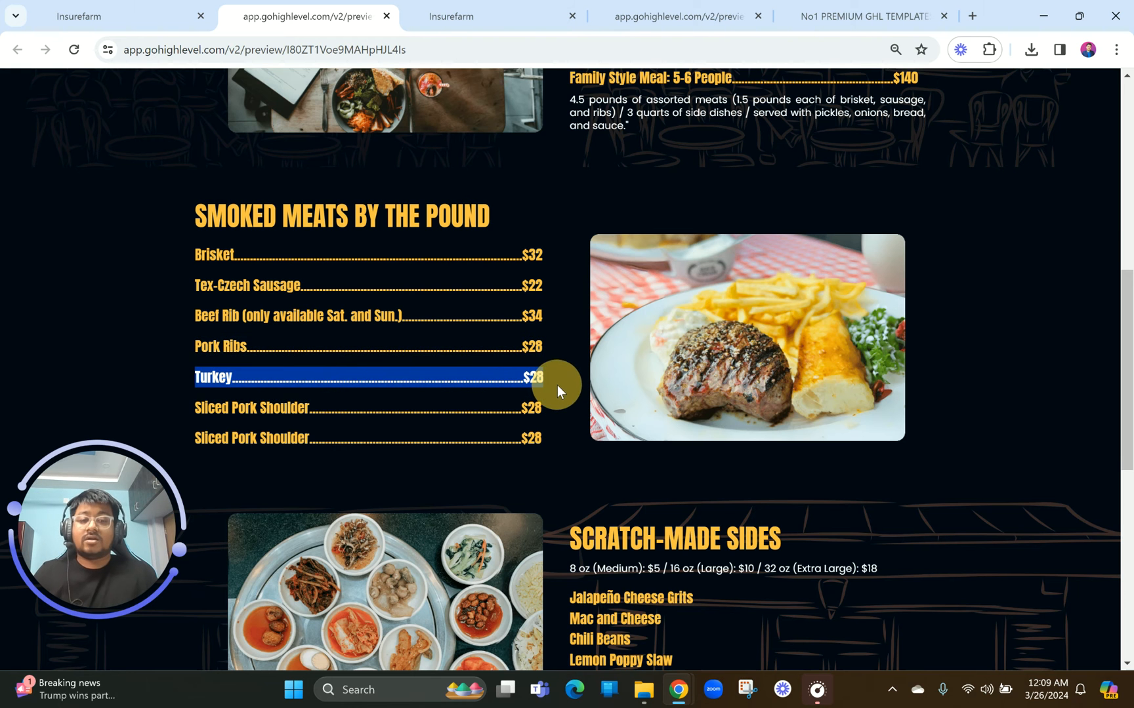
{"action": "left_click", "coordinate": [441, 16]}
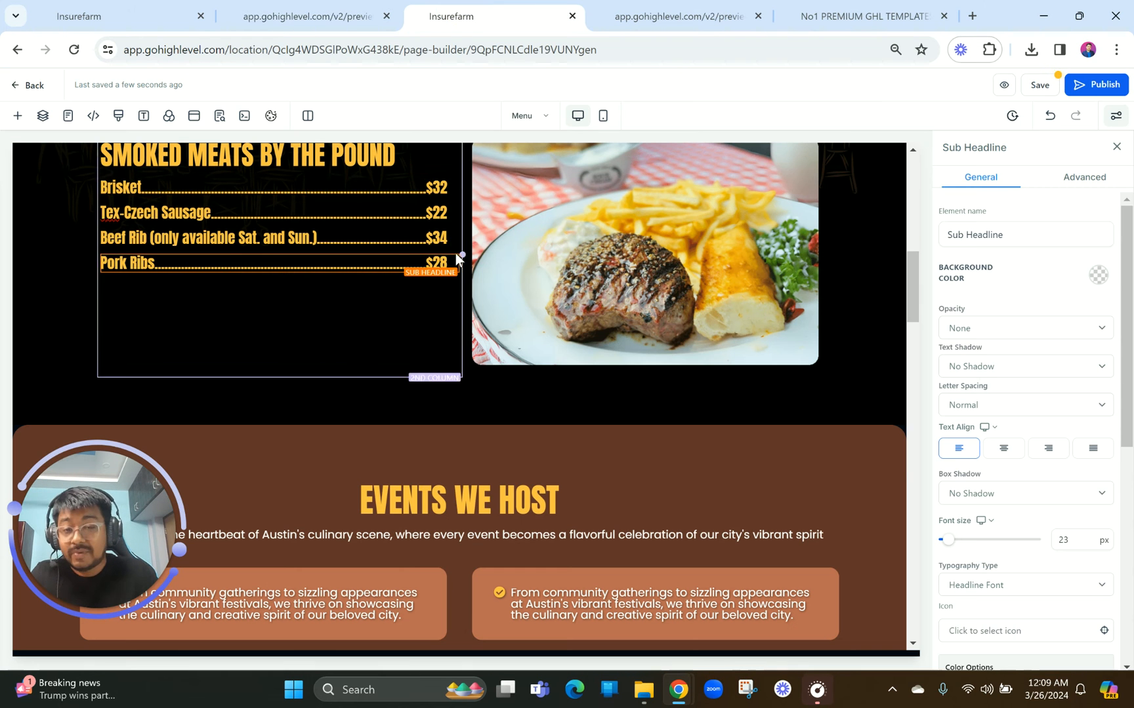
{"action": "left_click", "coordinate": [435, 248]}
{"action": "triple_click", "coordinate": [309, 285]}
{"action": "key", "text": "ctrl+v"}
Remove the bold from the Turkey text and delete the blank space above it.
{"action": "triple_click", "coordinate": [190, 330]}
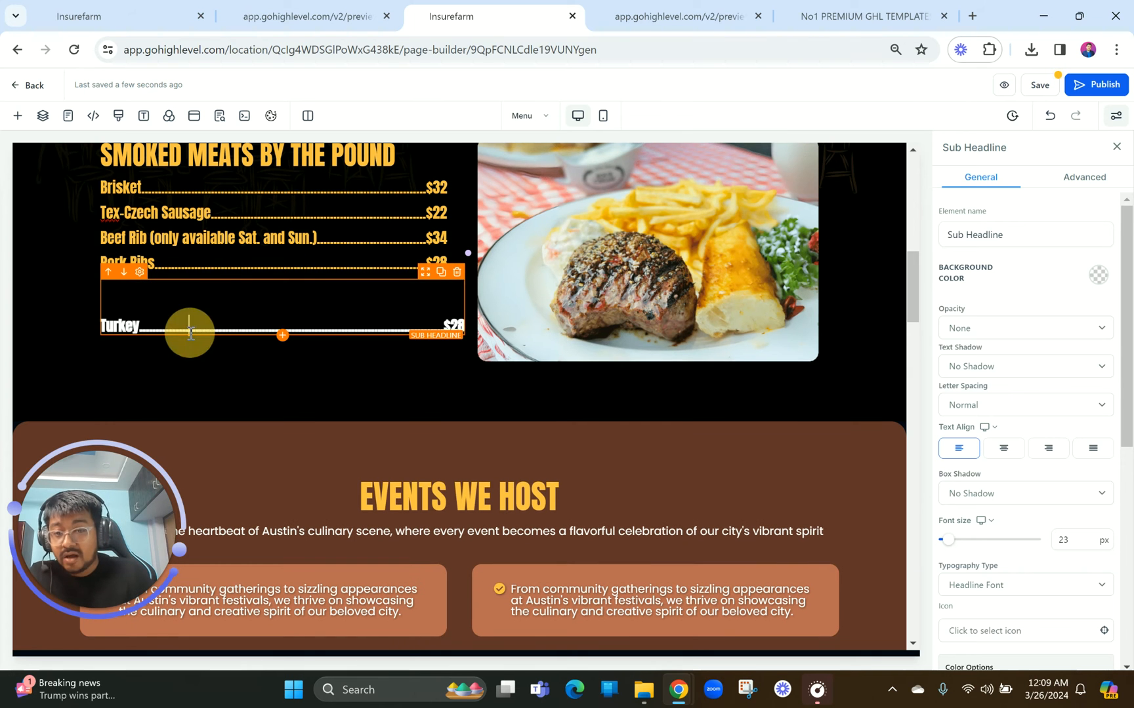
{"action": "left_click", "coordinate": [241, 357]}
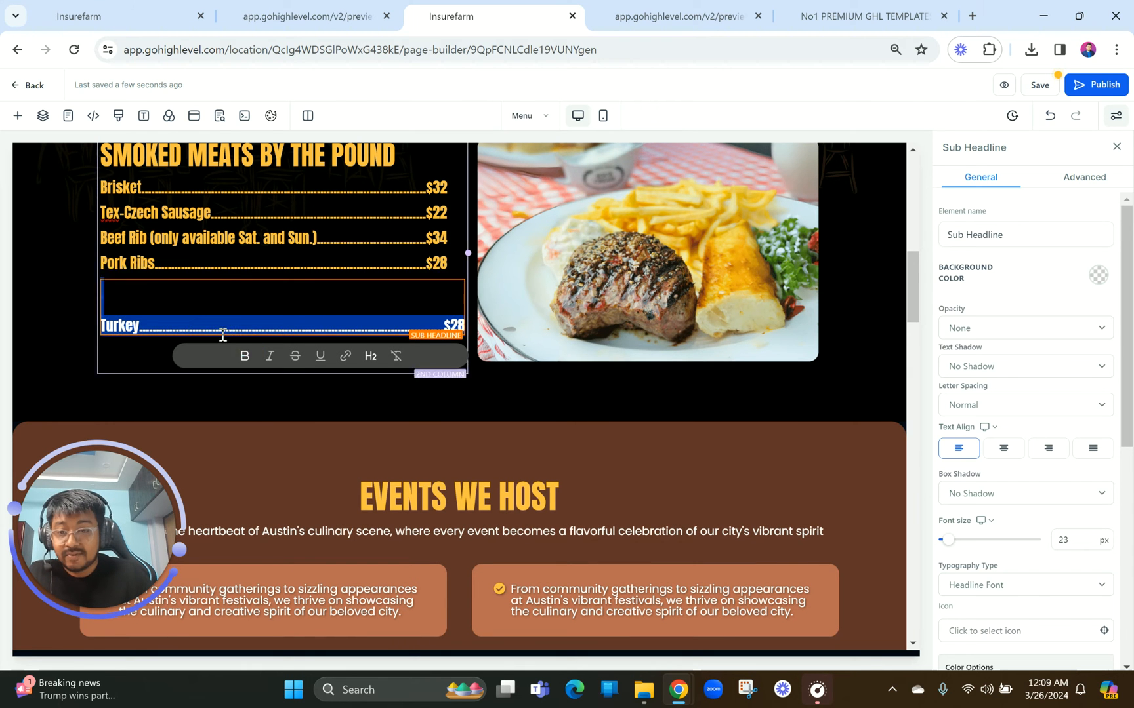
{"action": "left_click", "coordinate": [221, 326]}
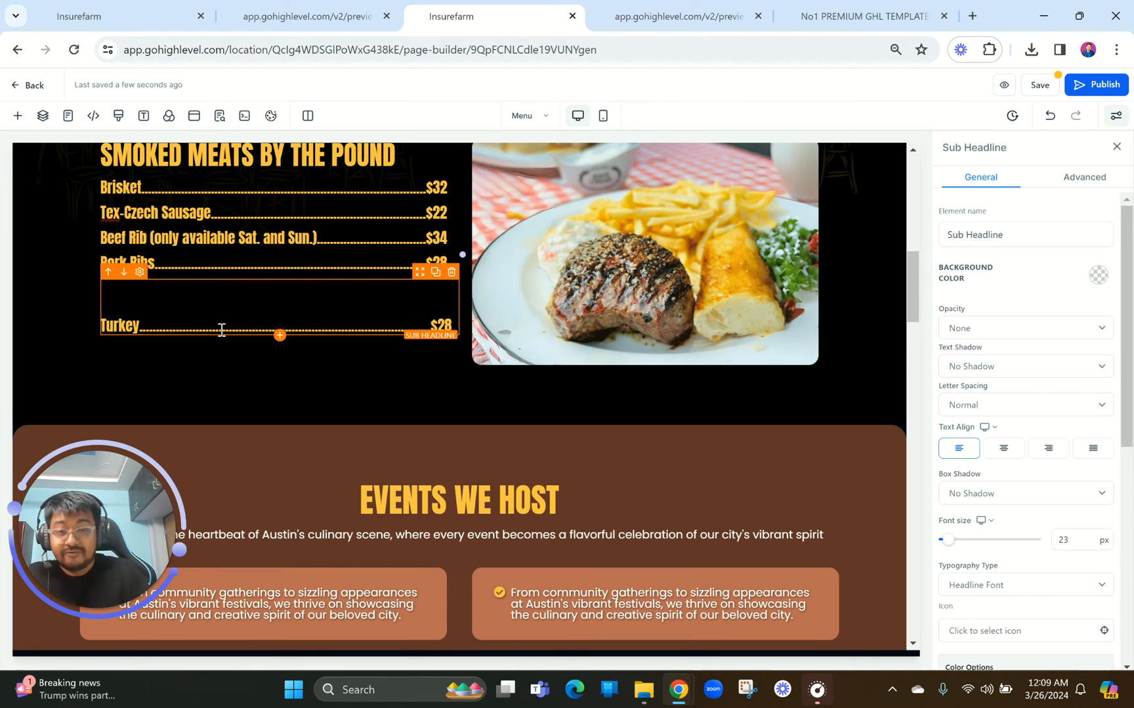
{"action": "left_click", "coordinate": [106, 326]}
{"action": "key", "text": "BackSpace"}
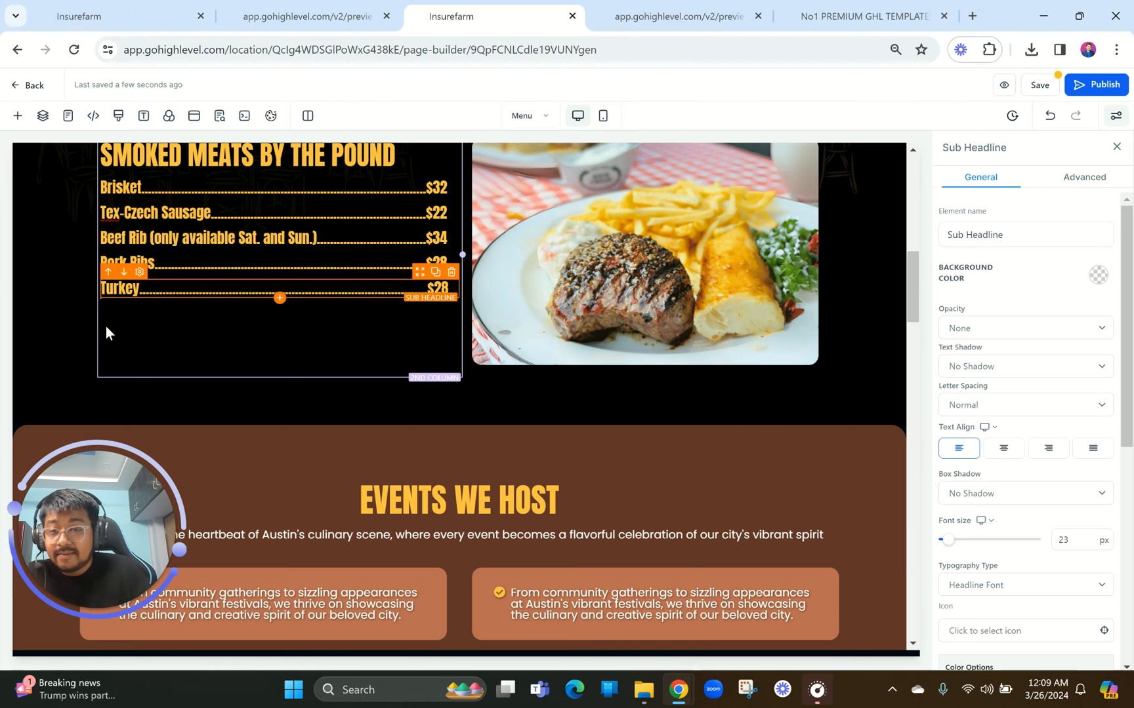
Duplicate the Turkey line and replace the copy's text with the "Sliced Pork Shoulder $28" line from the menu preview.
{"action": "left_click", "coordinate": [305, 16]}
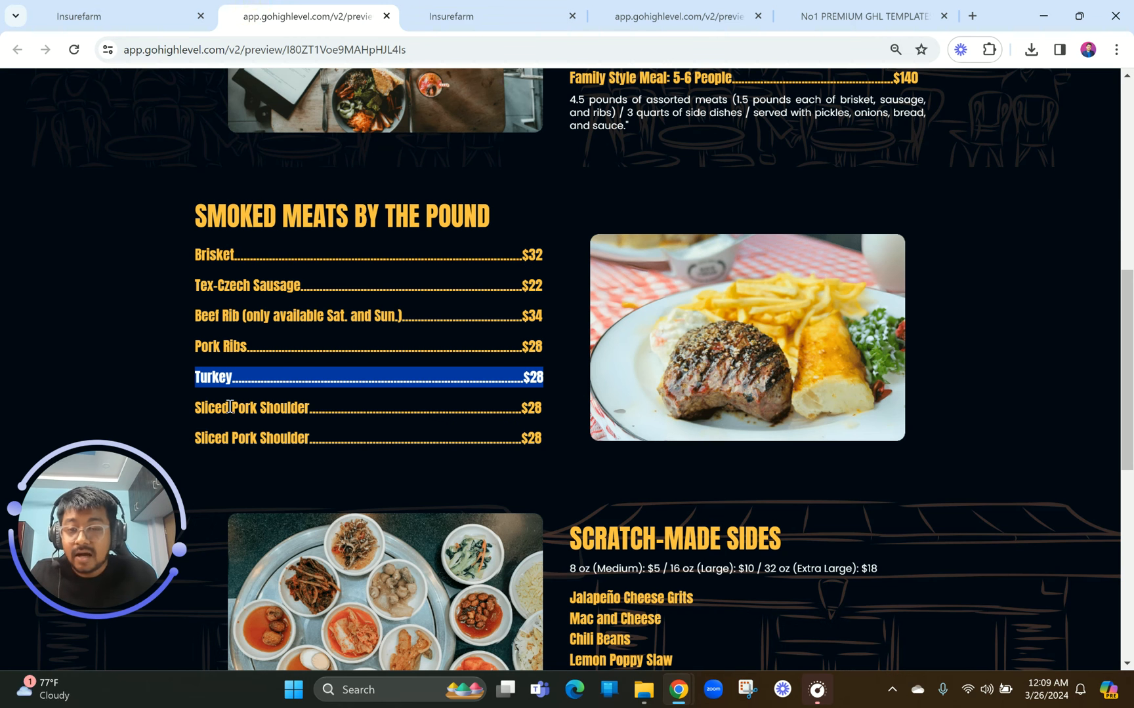
{"action": "left_click_drag", "start_coordinate": [196, 408], "coordinate": [541, 410]}
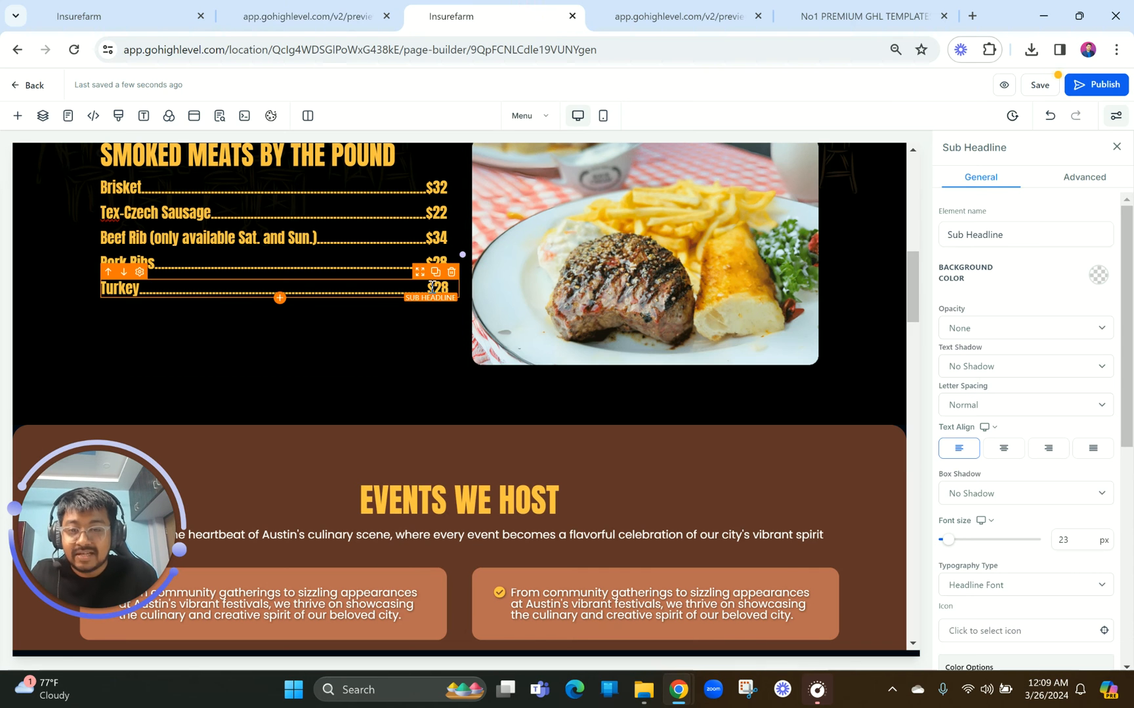
{"action": "left_click", "coordinate": [435, 280]}
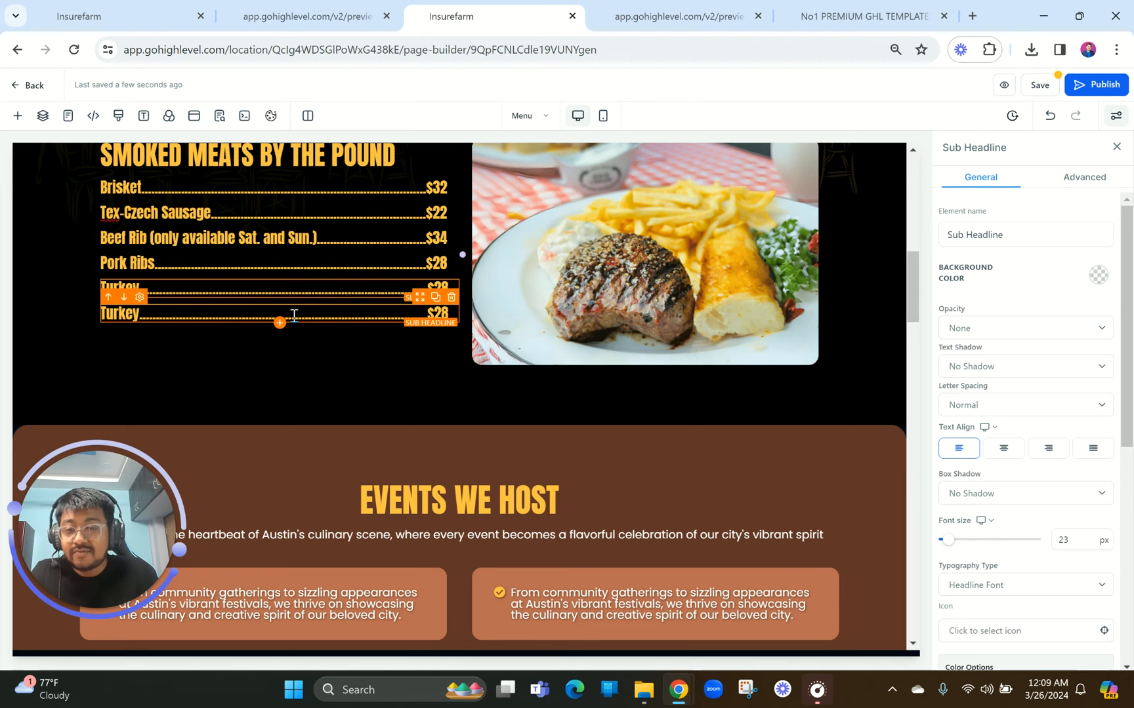
{"action": "triple_click", "coordinate": [292, 310]}
{"action": "key", "text": "ctrl+v"}
Remove the Sliced Pork Shoulder text's bold and the blank space above it, and shorten its dots to fit one line.
{"action": "triple_click", "coordinate": [181, 345]}
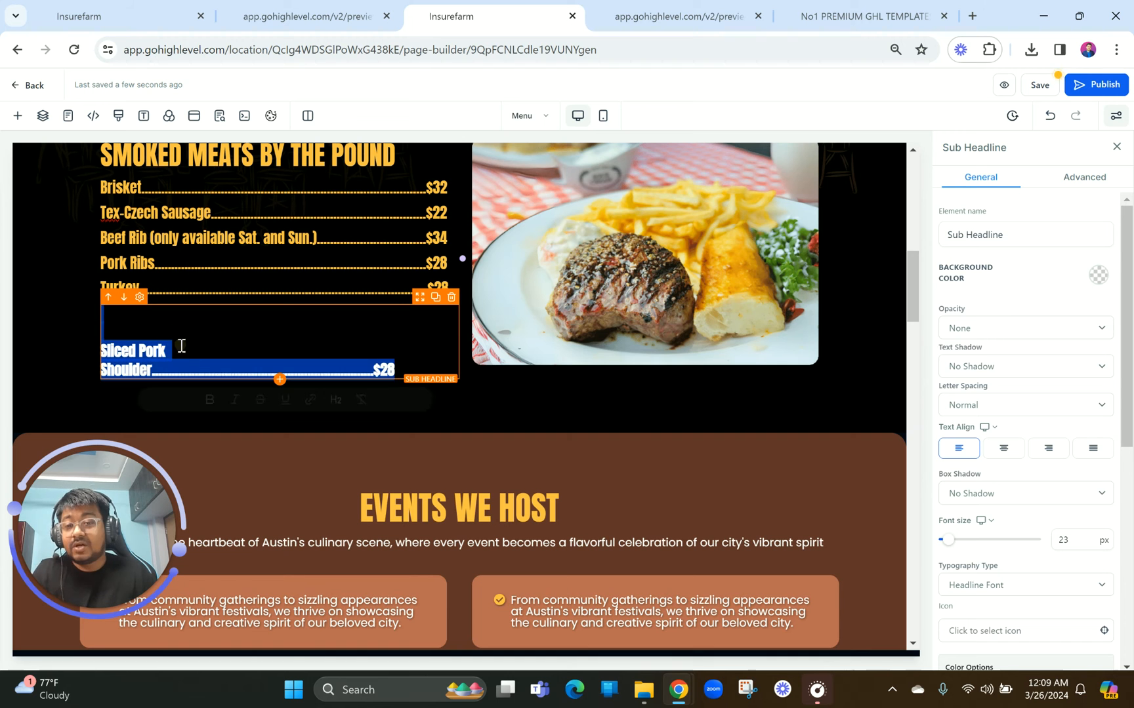
{"action": "left_click", "coordinate": [209, 400]}
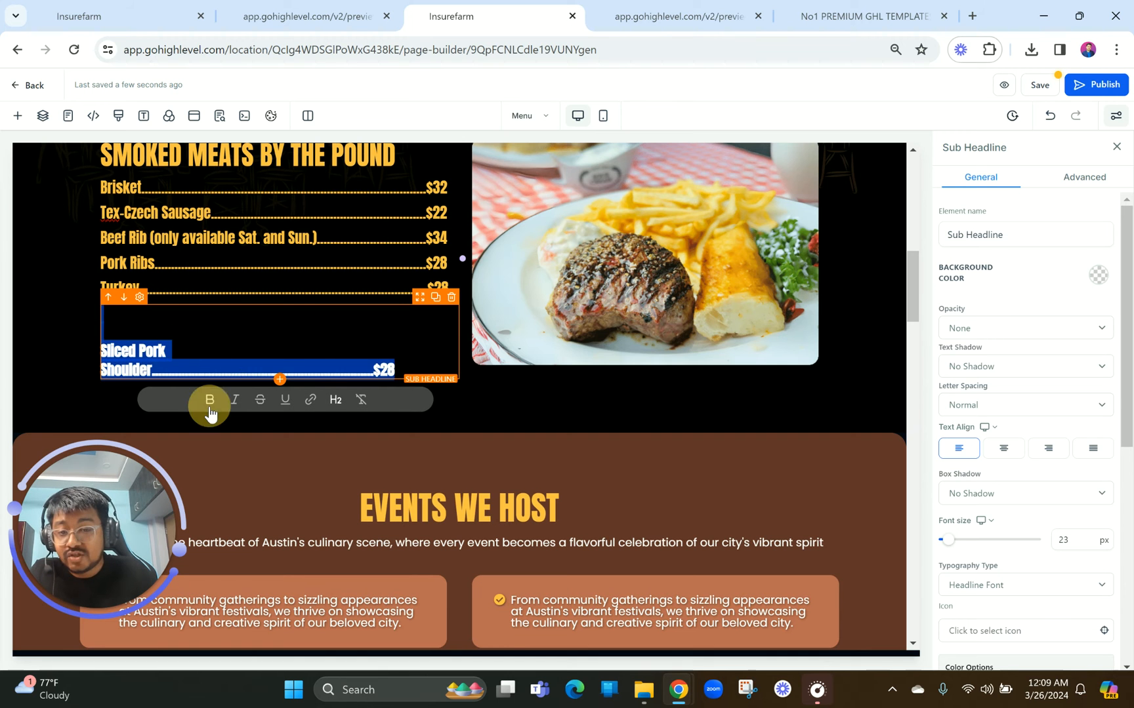
{"action": "left_click", "coordinate": [103, 354]}
{"action": "key", "text": "BackSpace"}
{"action": "key", "text": "BackSpace"}
{"action": "left_click_drag", "start_coordinate": [320, 332], "coordinate": [291, 334]}
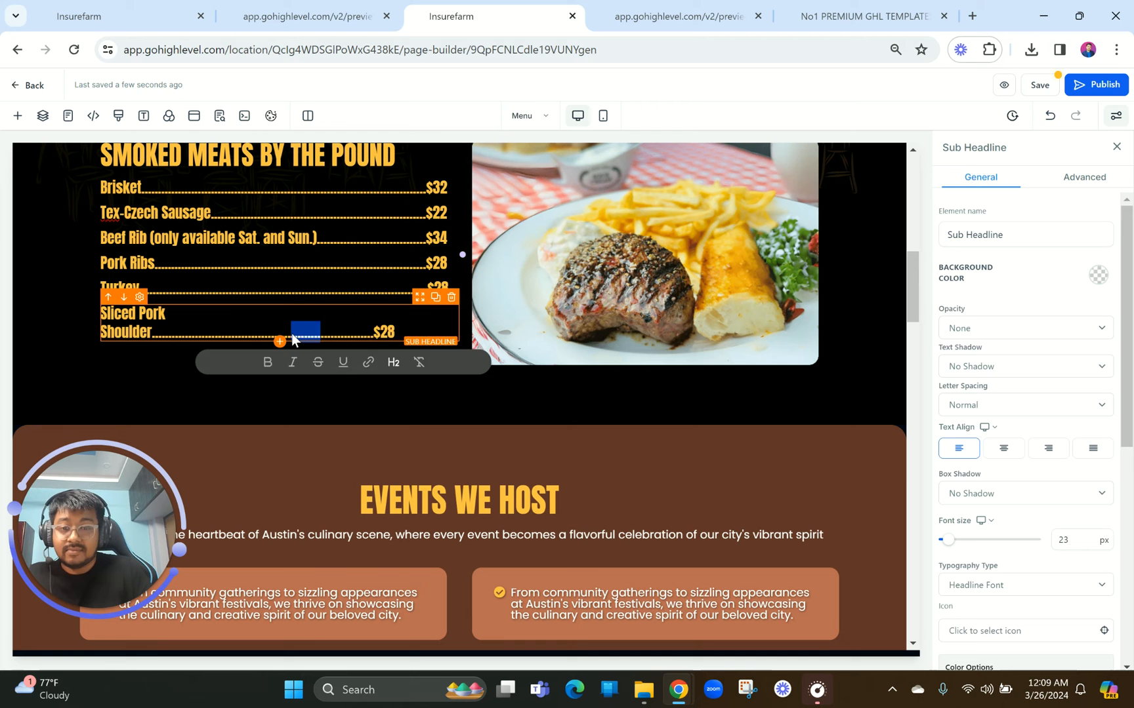
{"action": "key", "text": "BackSpace"}
{"action": "type", "text": "....."}
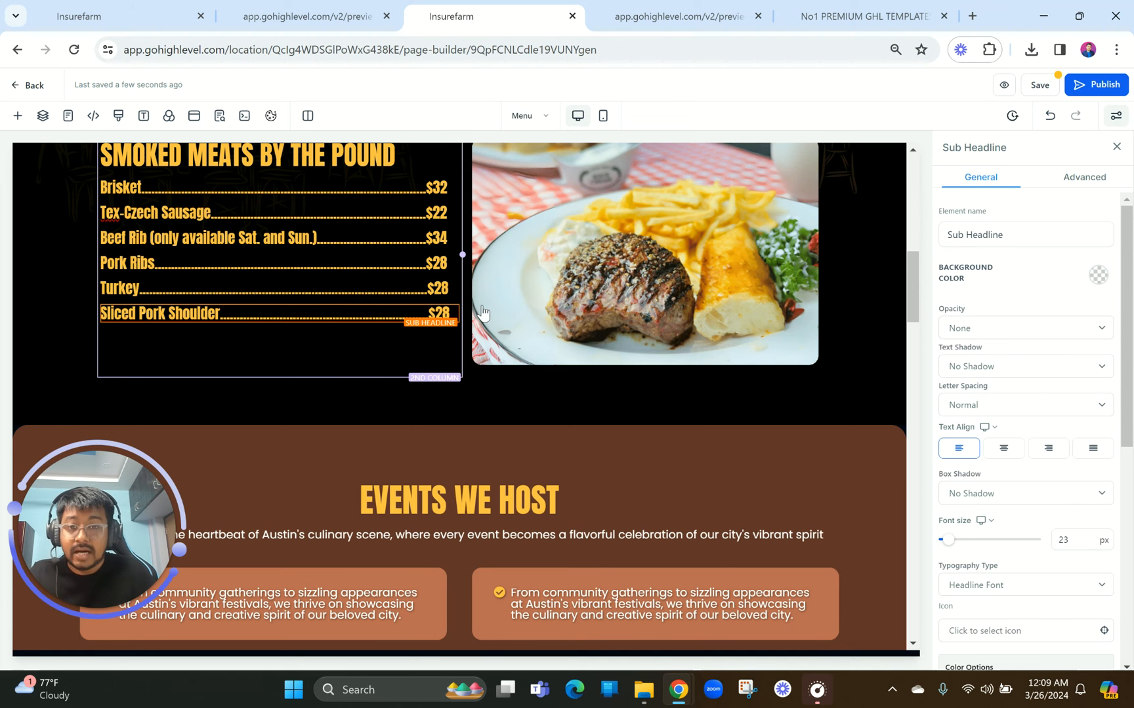
Review the Smoked Meats section in the builder, and examine the preview's Scratch-Made Sides and Plates, Sandwiches and More sections.
{"action": "left_click", "coordinate": [491, 310]}
{"action": "scroll", "coordinate": [372, 541], "scroll_direction": "up", "scroll_amount": 2}
{"action": "scroll", "coordinate": [426, 454], "scroll_direction": "down", "scroll_amount": 4}
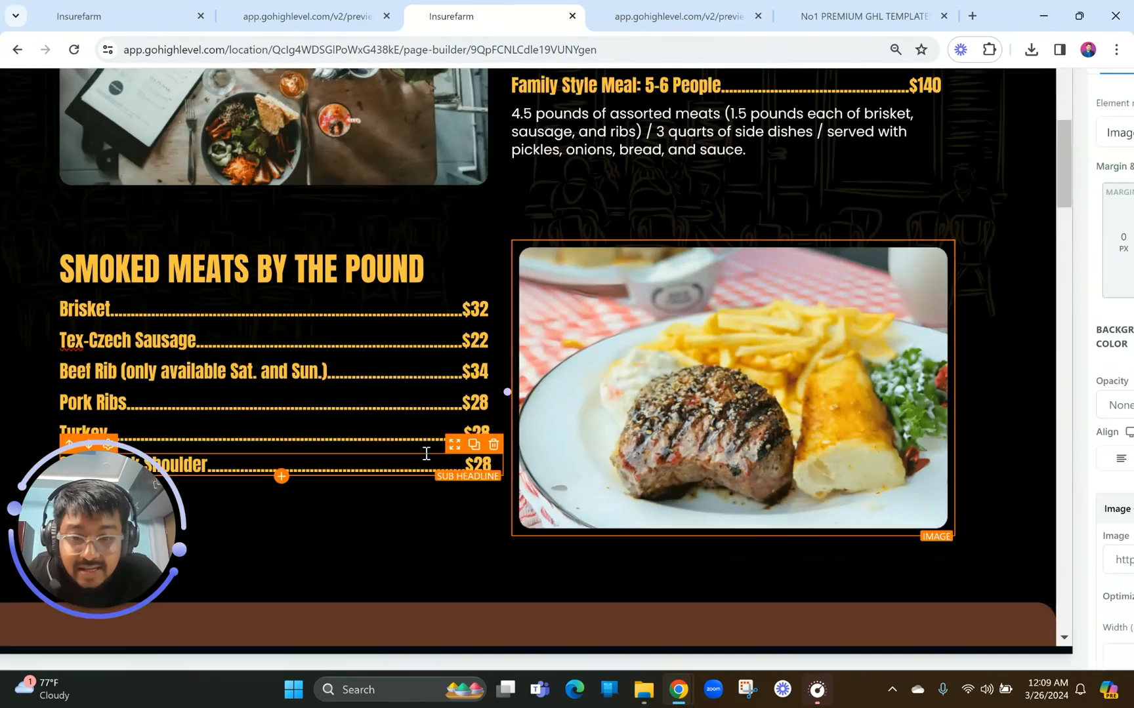
{"action": "scroll", "coordinate": [426, 454], "scroll_direction": "down", "scroll_amount": 1}
{"action": "scroll", "coordinate": [674, 369], "scroll_direction": "down", "scroll_amount": 2}
{"action": "scroll", "coordinate": [555, 425], "scroll_direction": "down", "scroll_amount": 2}
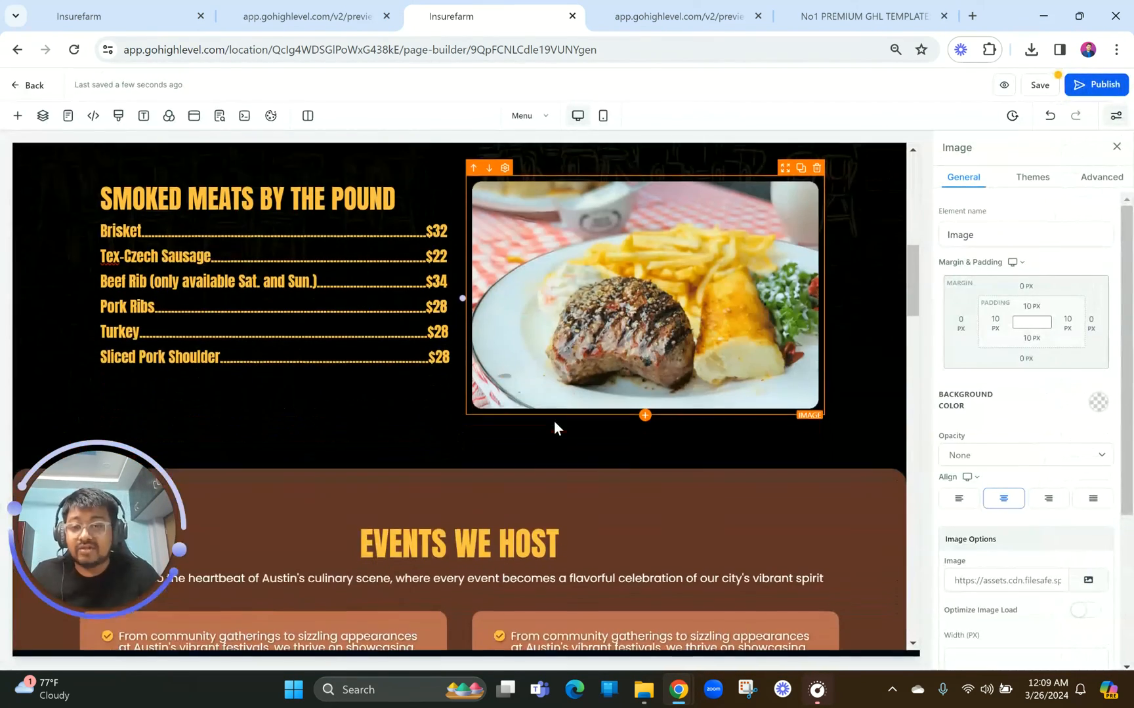
{"action": "scroll", "coordinate": [568, 262], "scroll_direction": "up", "scroll_amount": 1}
{"action": "left_click", "coordinate": [346, 8]}
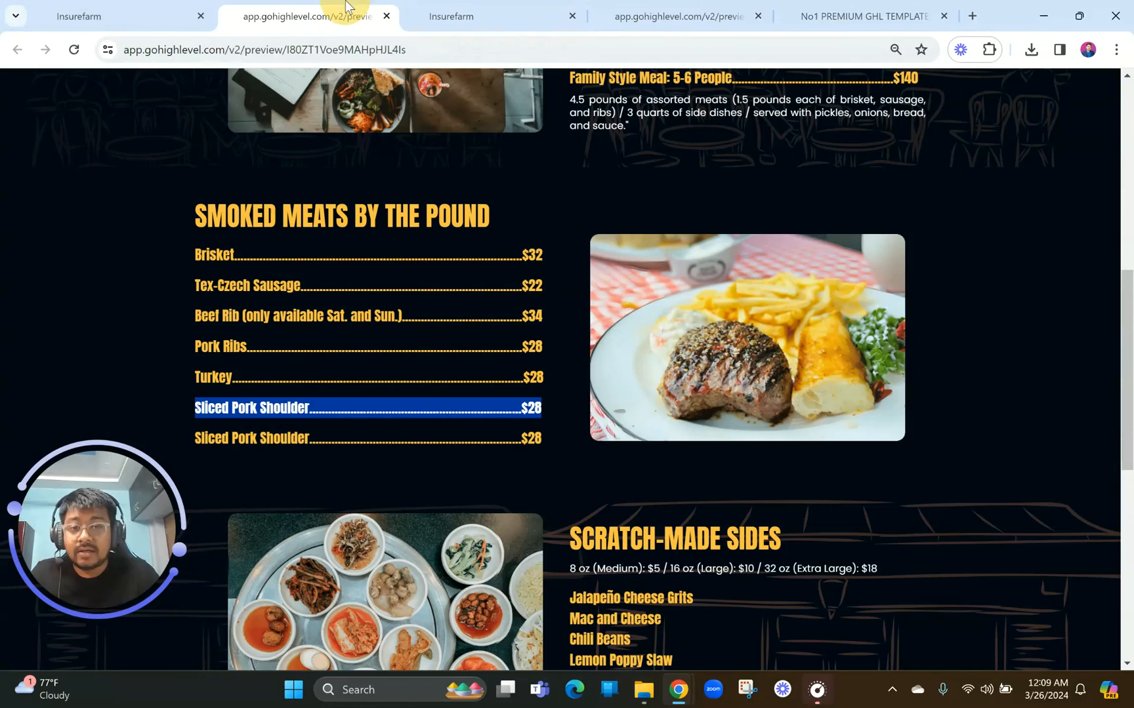
{"action": "scroll", "coordinate": [459, 355], "scroll_direction": "down", "scroll_amount": 5}
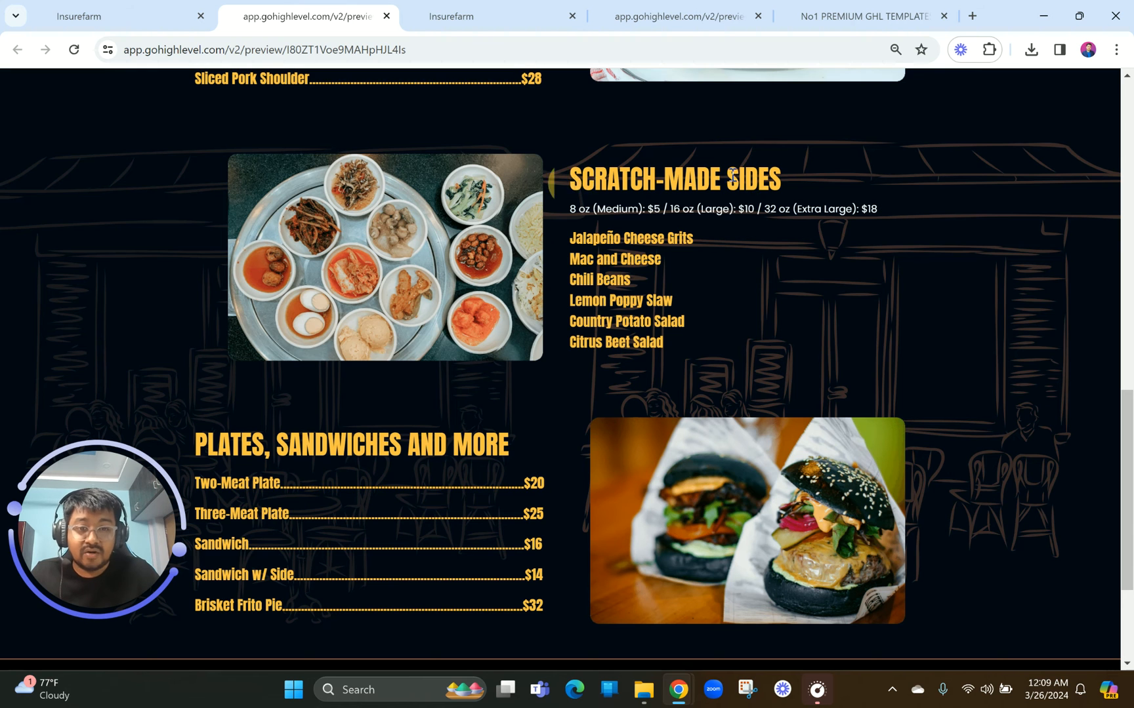
Set the menu section's background image option to Full Center (Parallax) in the page builder.
{"action": "left_click", "coordinate": [446, 14]}
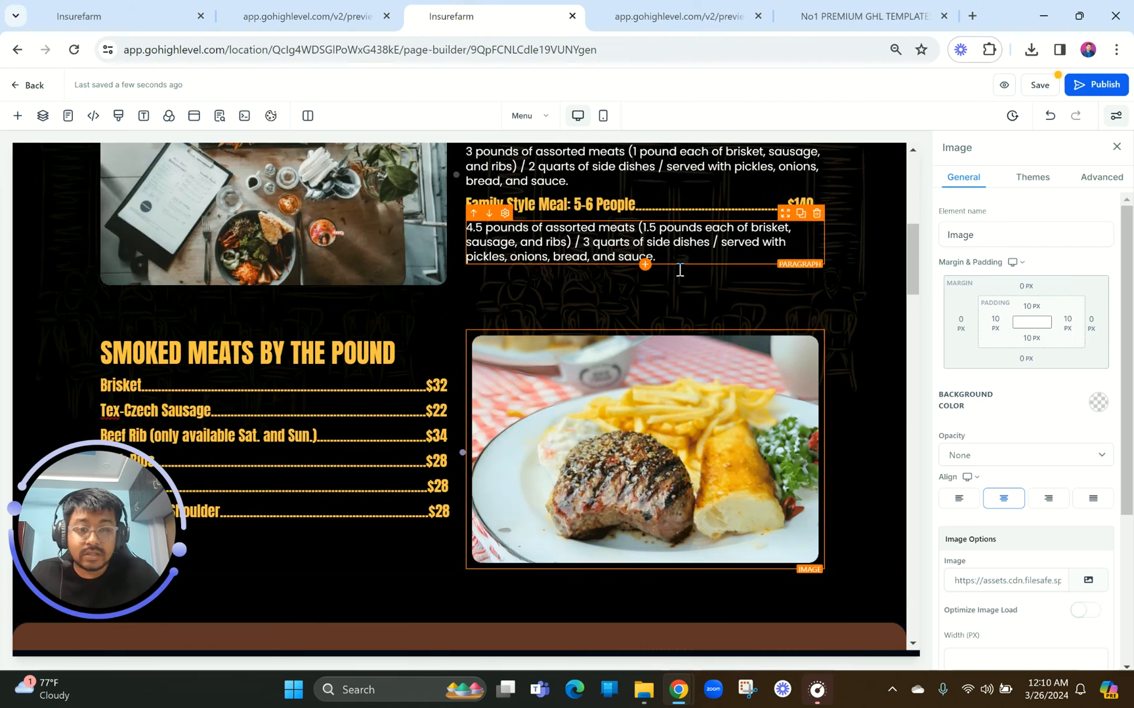
{"action": "left_click", "coordinate": [856, 360]}
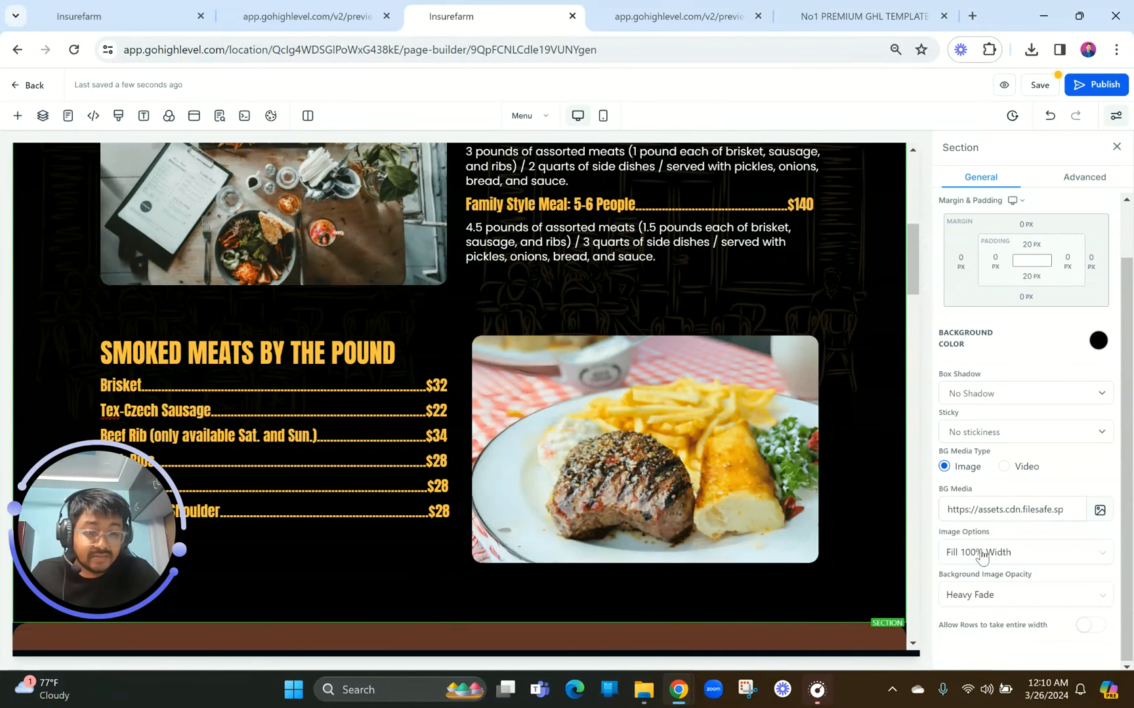
{"action": "left_click", "coordinate": [984, 548]}
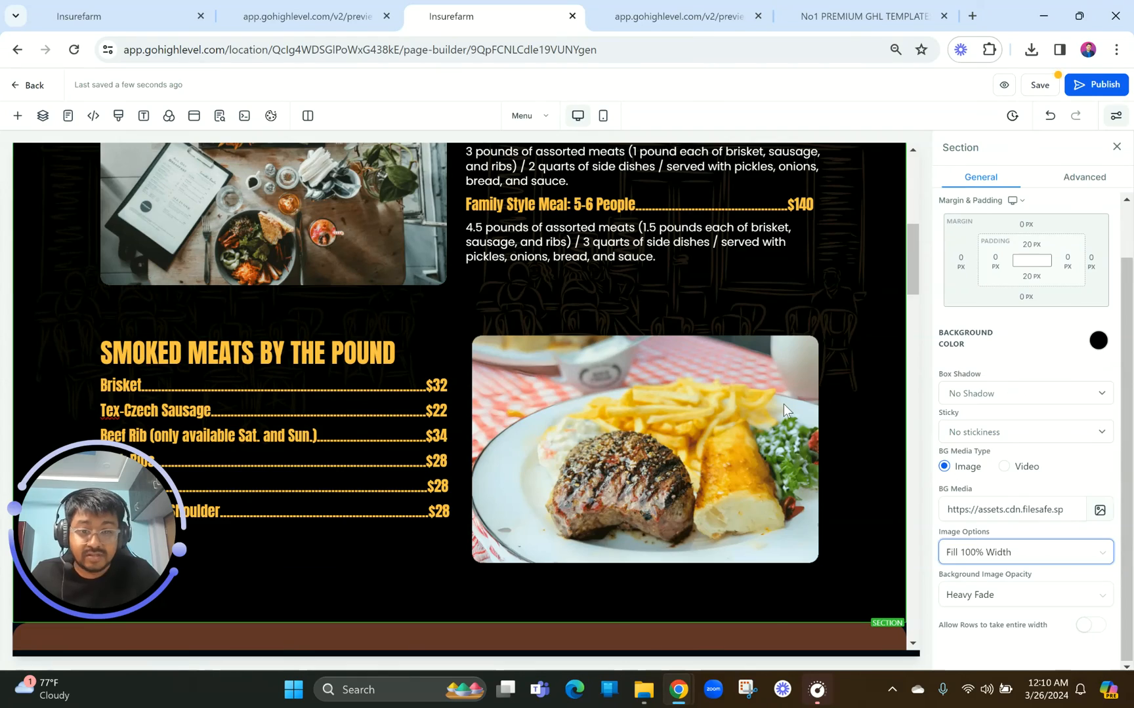
{"action": "scroll", "coordinate": [783, 404], "scroll_direction": "down", "scroll_amount": 1}
{"action": "left_click", "coordinate": [1003, 551]}
{"action": "left_click", "coordinate": [981, 387]}
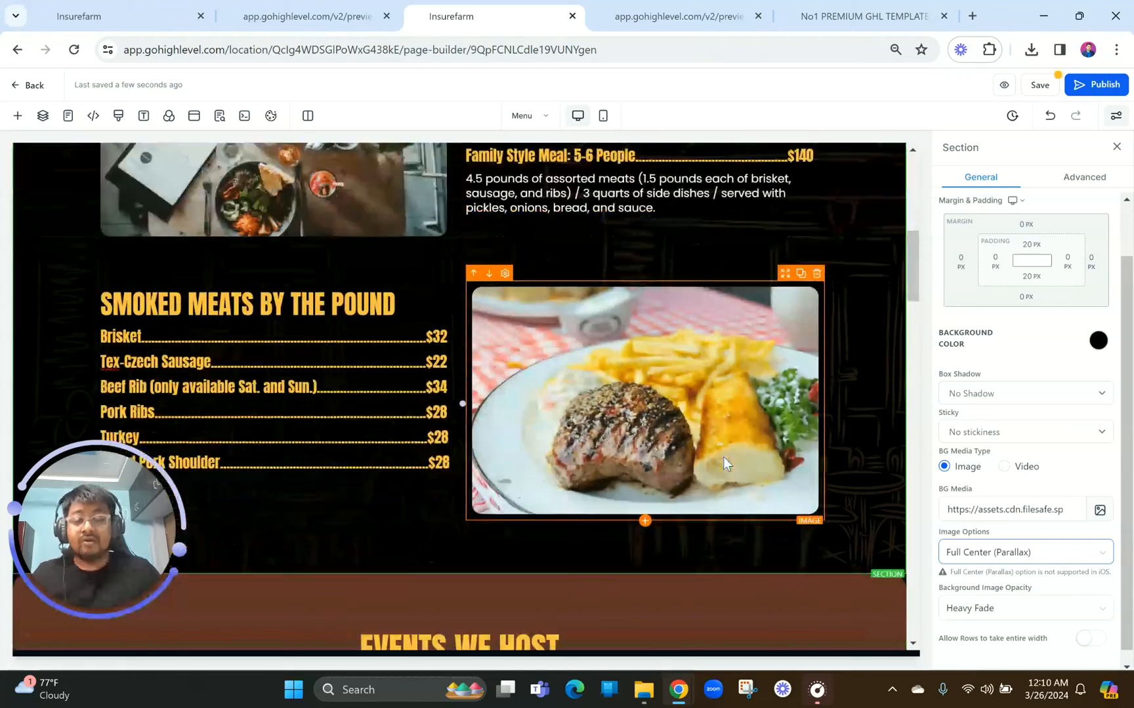
{"action": "scroll", "coordinate": [723, 458], "scroll_direction": "down", "scroll_amount": 1}
Duplicate the Family Style Meals row and move the copy below the Smoked Meats by the Pound row.
{"action": "scroll", "coordinate": [708, 364], "scroll_direction": "up", "scroll_amount": 4}
{"action": "left_click", "coordinate": [804, 202]}
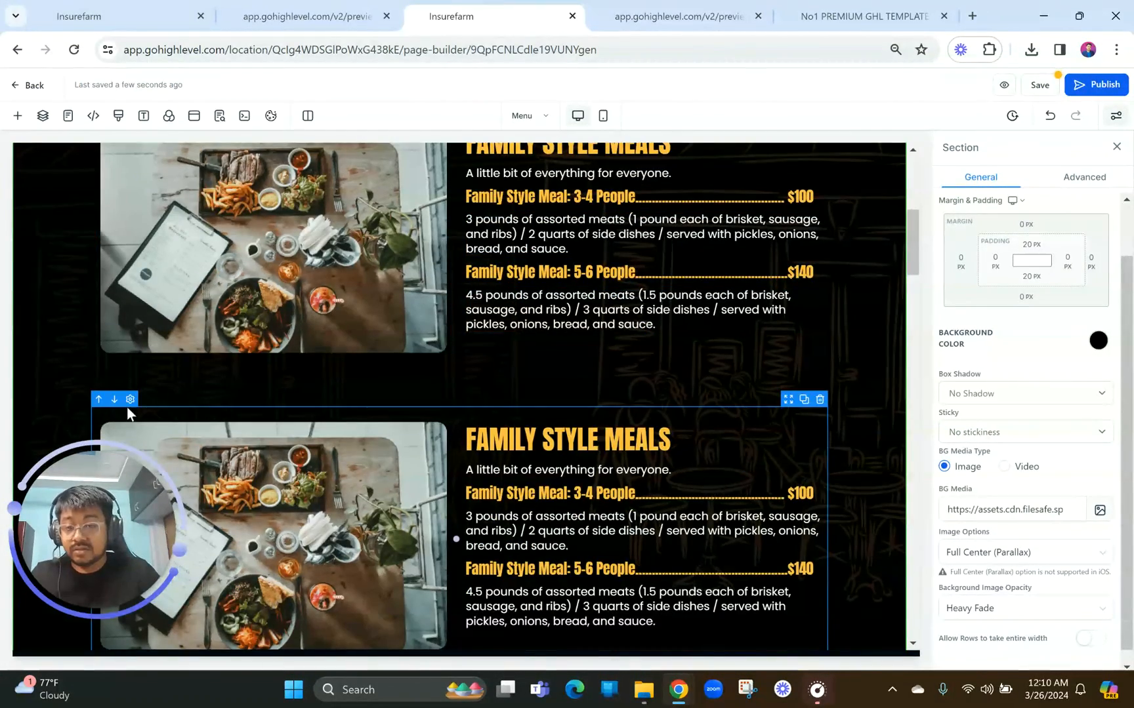
{"action": "left_click", "coordinate": [115, 402]}
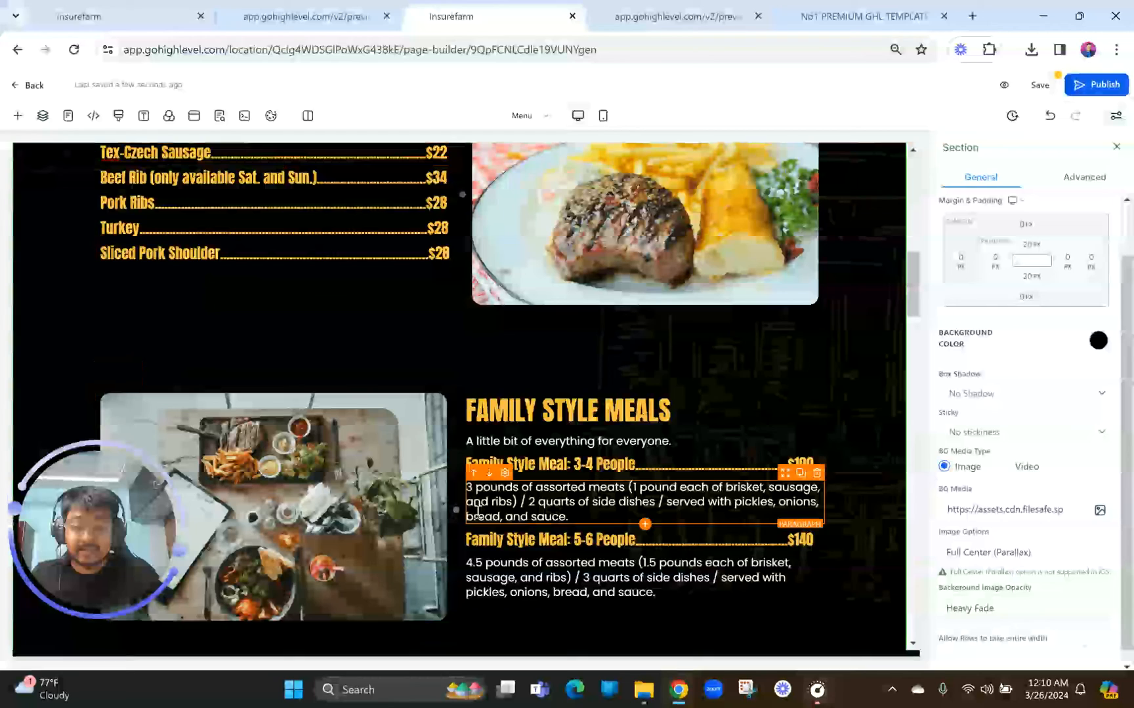
Replace the copied row's heading with "SCRATCH-MADE SIDES" in the same plain headline style.
{"action": "triple_click", "coordinate": [536, 416]}
{"action": "key", "text": "ctrl+v"}
{"action": "left_click", "coordinate": [509, 469]}
{"action": "left_click", "coordinate": [607, 515]}
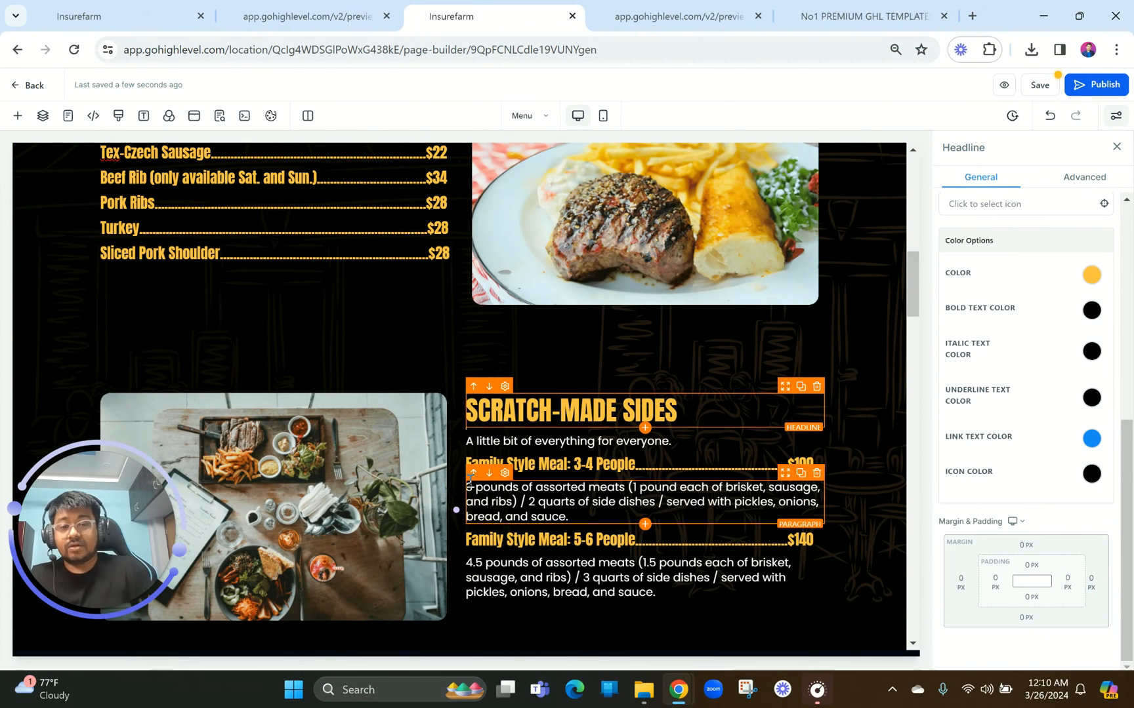
Copy the preview's 8 oz, 16 oz and 32 oz price line over the tagline under the Scratch-Made Sides heading.
{"action": "left_click", "coordinate": [276, 8]}
{"action": "left_click_drag", "start_coordinate": [573, 216], "coordinate": [923, 209]}
{"action": "key", "text": "ctrl+c"}
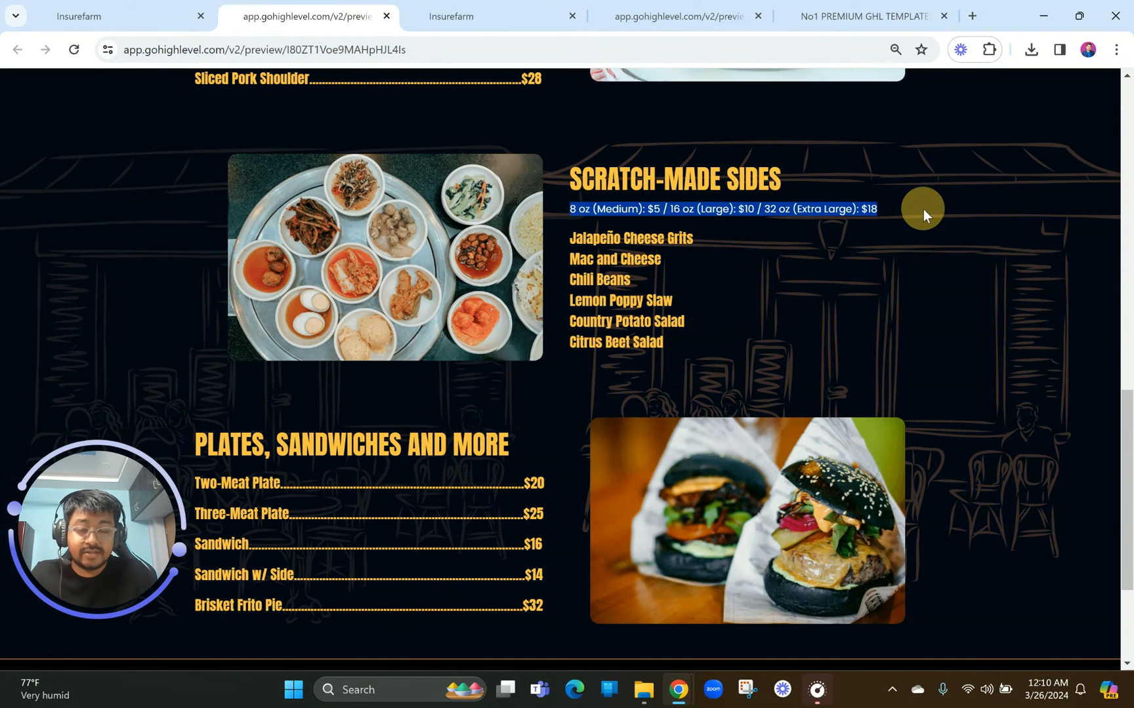
{"action": "left_click", "coordinate": [493, 14]}
{"action": "left_click", "coordinate": [590, 437]}
{"action": "key", "text": "ctrl+a"}
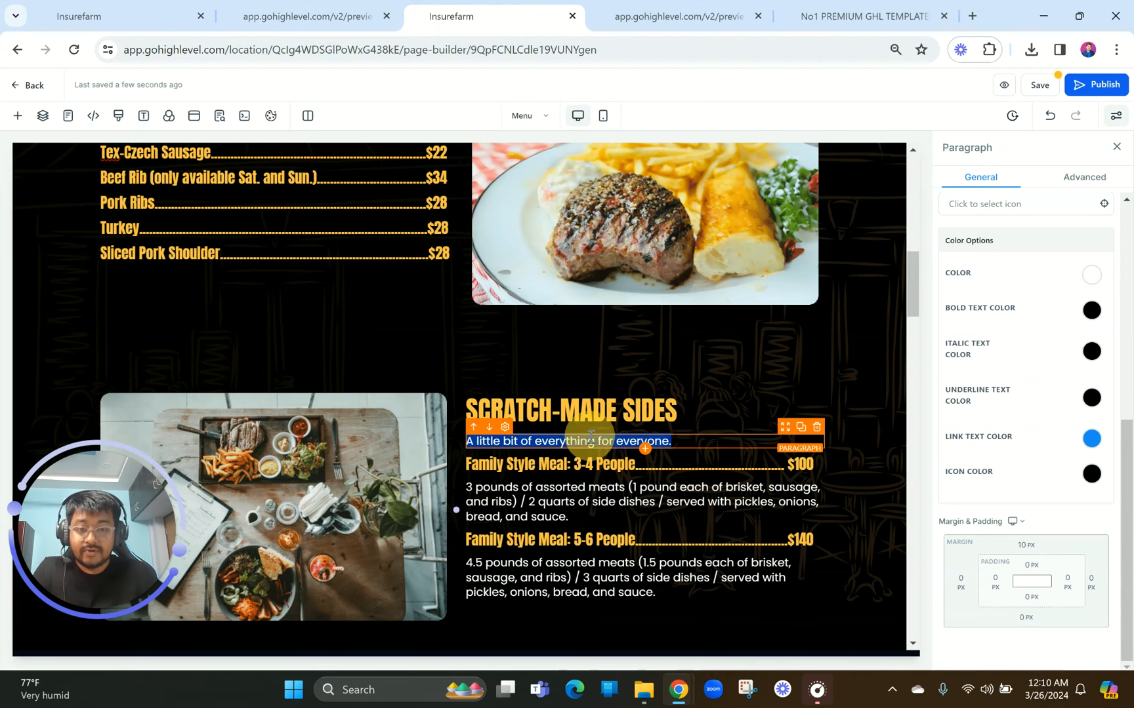
{"action": "key", "text": "ctrl+v"}
Remove the bold from the sides price line and delete the blank space above it.
{"action": "left_click", "coordinate": [496, 466]}
{"action": "key", "text": "ctrl+a"}
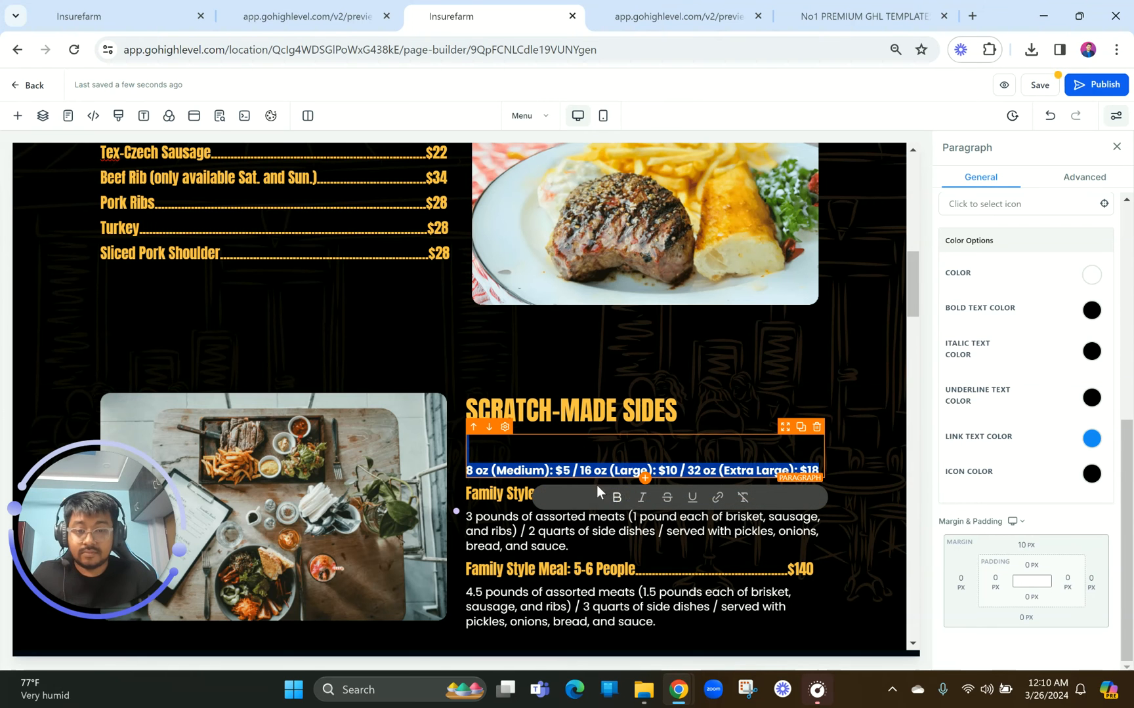
{"action": "left_click", "coordinate": [617, 498]}
{"action": "left_click", "coordinate": [474, 471]}
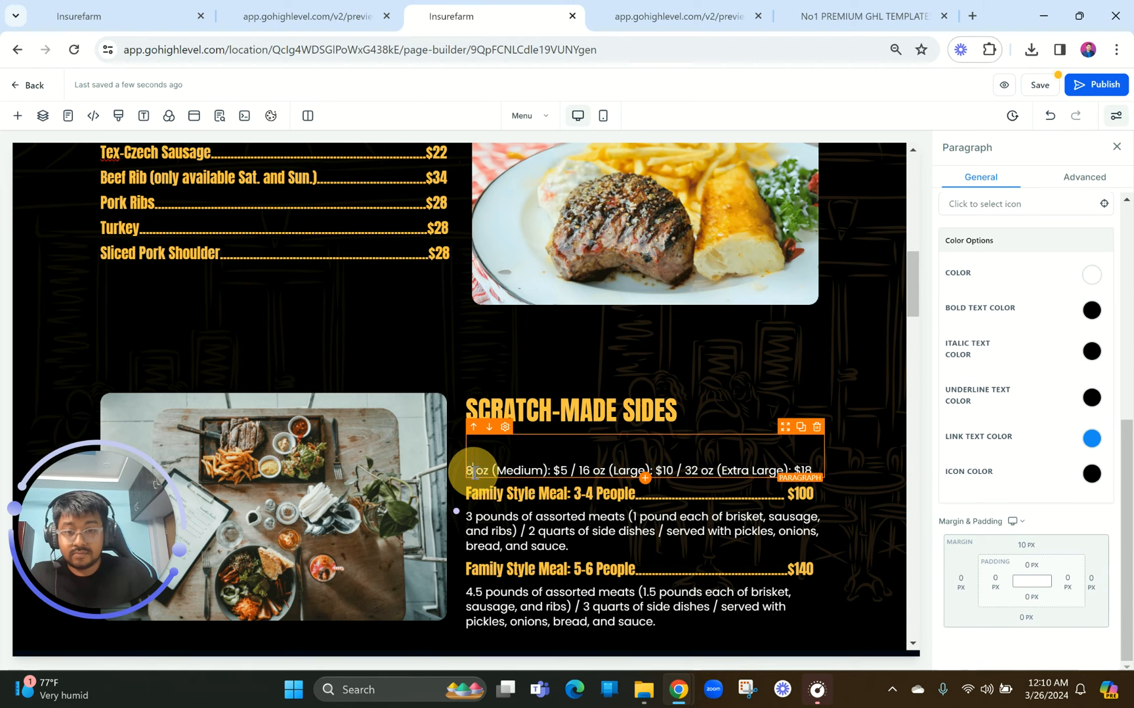
{"action": "key", "text": "BackSpace"}
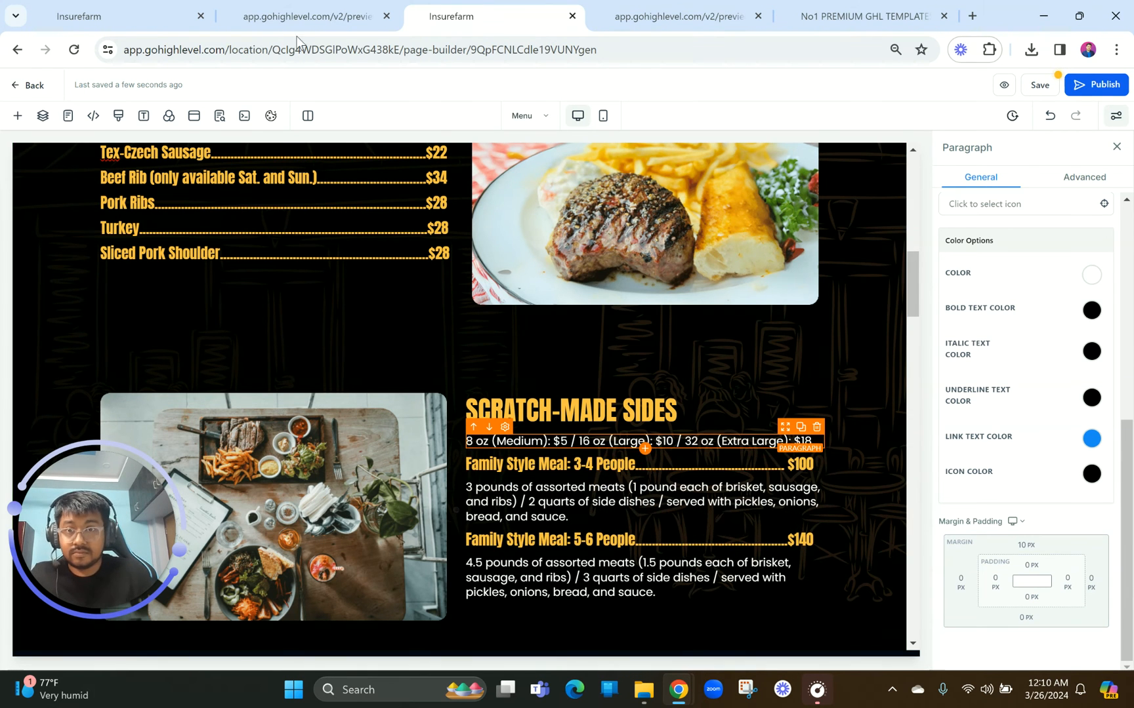
Replace the "Family Style Meal: 3-4 People" line with the preview's six side dishes, Jalapeño Cheese Grits through Citrus Beet Salad.
{"action": "left_click", "coordinate": [299, 16]}
{"action": "left_click_drag", "start_coordinate": [568, 161], "coordinate": [572, 240]}
{"action": "key", "text": "ctrl+c"}
{"action": "left_click", "coordinate": [663, 349]}
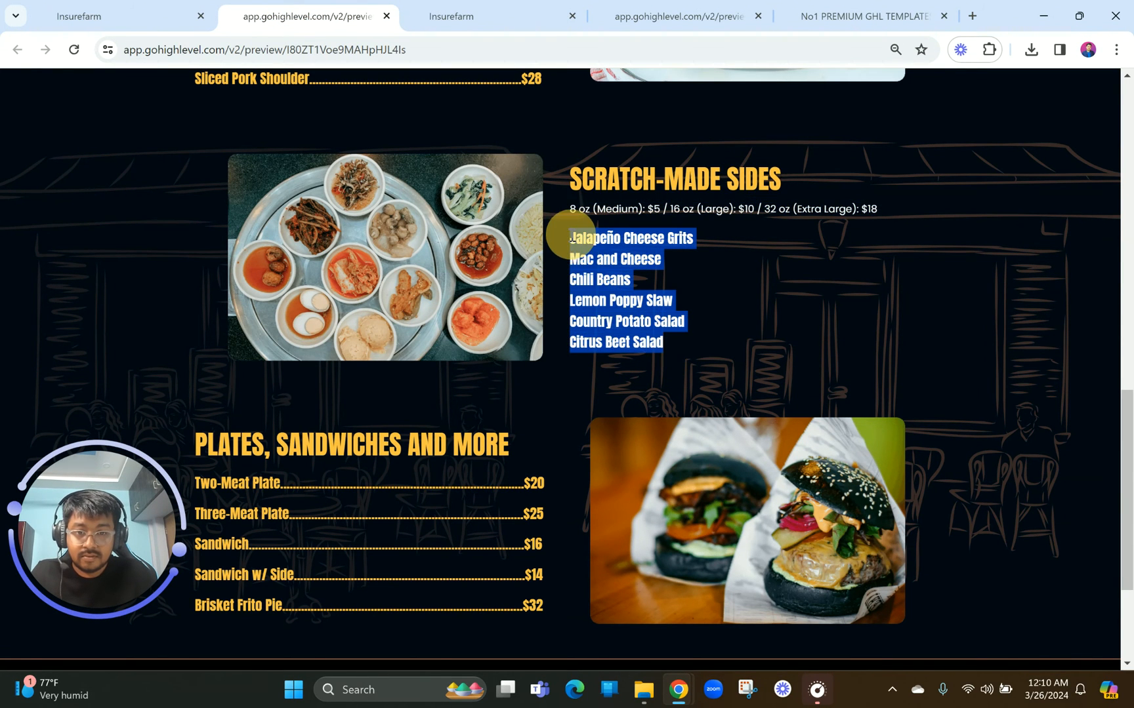
{"action": "left_click", "coordinate": [487, 9]}
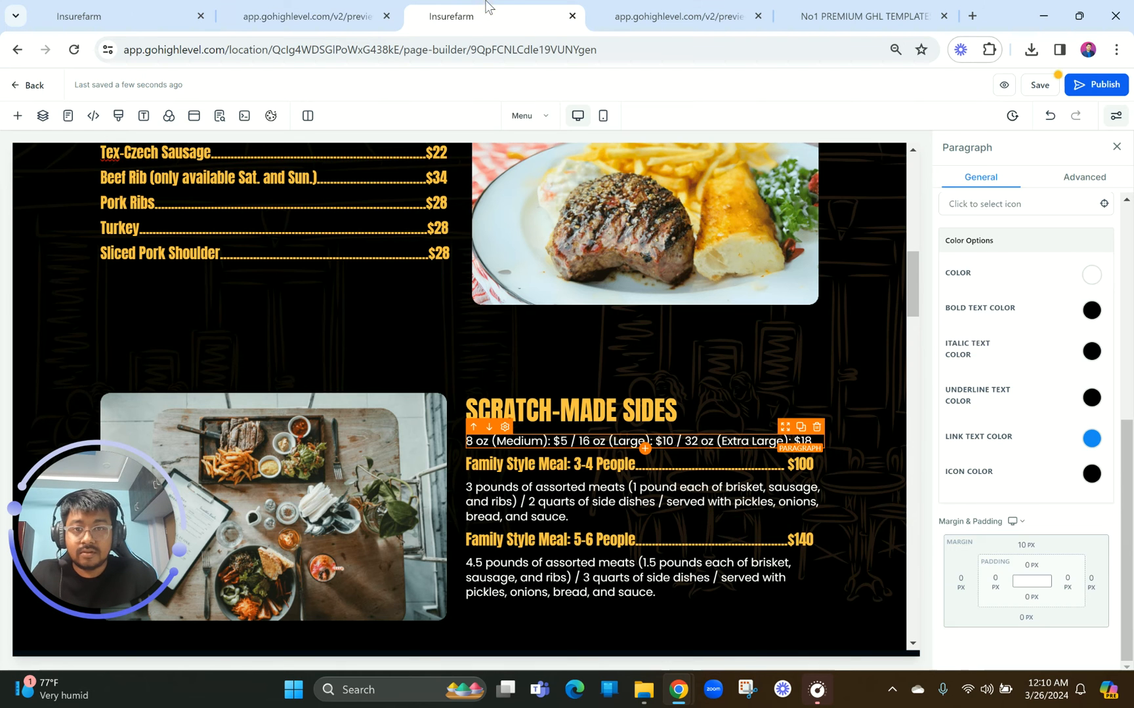
{"action": "triple_click", "coordinate": [622, 467]}
{"action": "key", "text": "ctrl+v"}
Delete the blank space above the side dishes list and remove the bold from all its lines.
{"action": "left_click", "coordinate": [467, 504]}
{"action": "key", "text": "BackSpace"}
{"action": "key", "text": "BackSpace"}
{"action": "key", "text": "ctrl+a"}
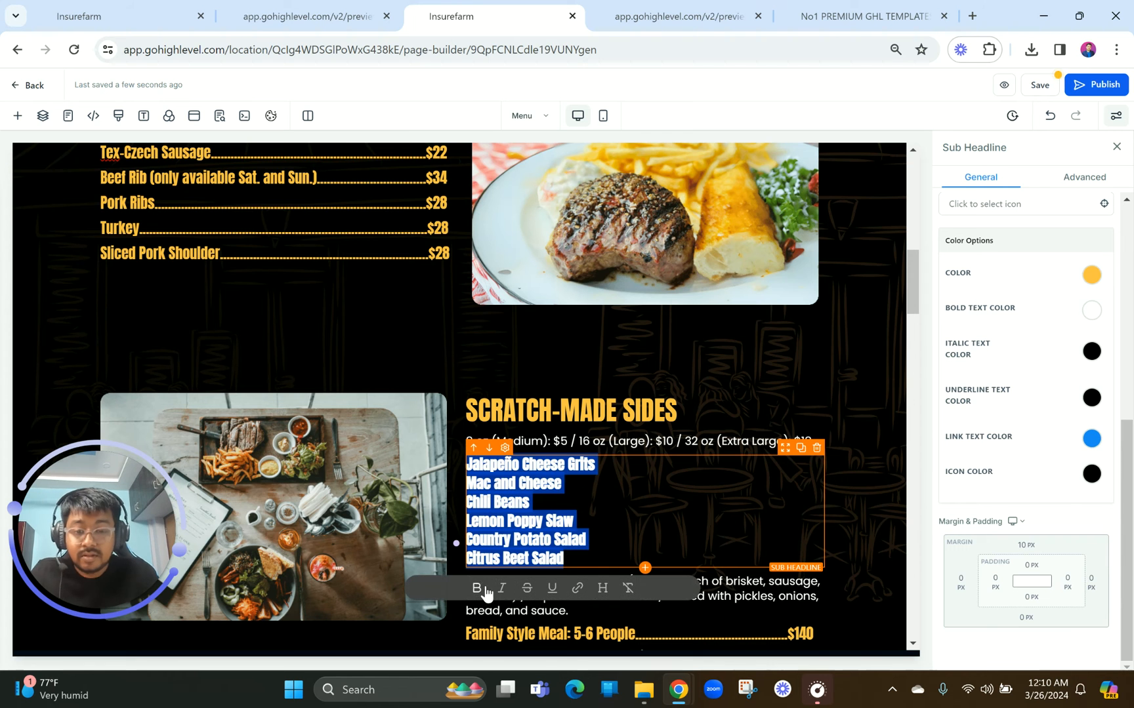
{"action": "left_click", "coordinate": [476, 589]}
{"action": "left_click", "coordinate": [602, 482]}
Delete both leftover meat description paragraphs and the "Family Style Meal: 5-6 People" line below the side dishes list.
{"action": "scroll", "coordinate": [602, 481], "scroll_direction": "down", "scroll_amount": 2}
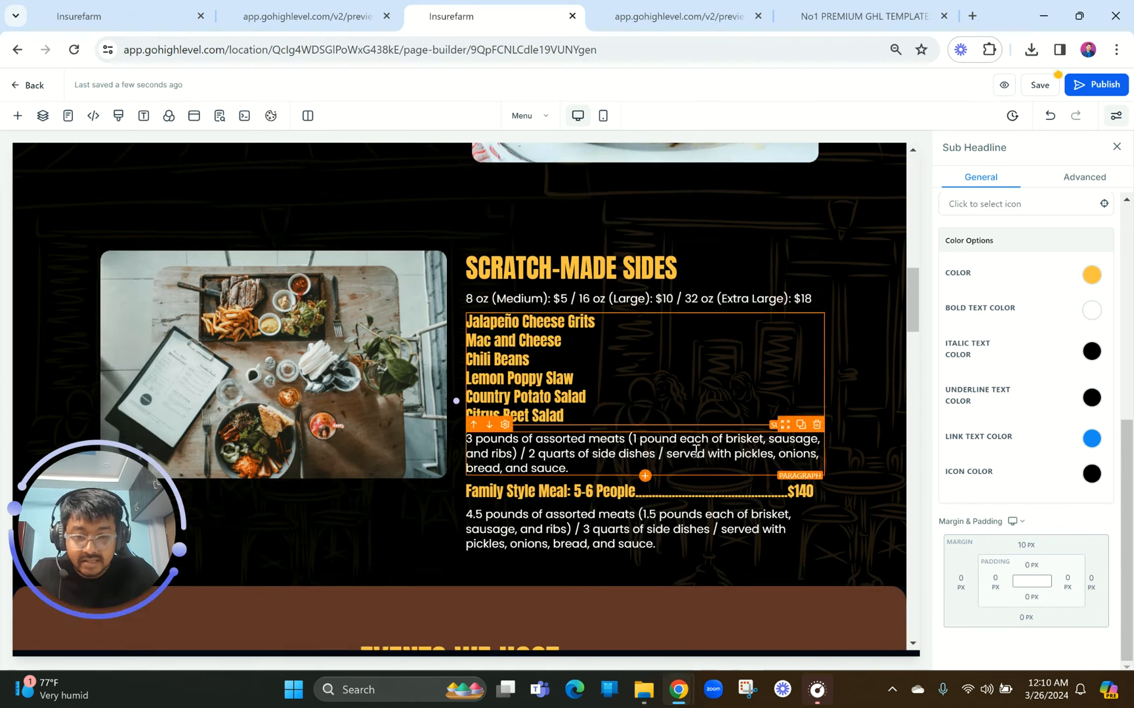
{"action": "left_click", "coordinate": [816, 424]}
{"action": "left_click", "coordinate": [816, 451]}
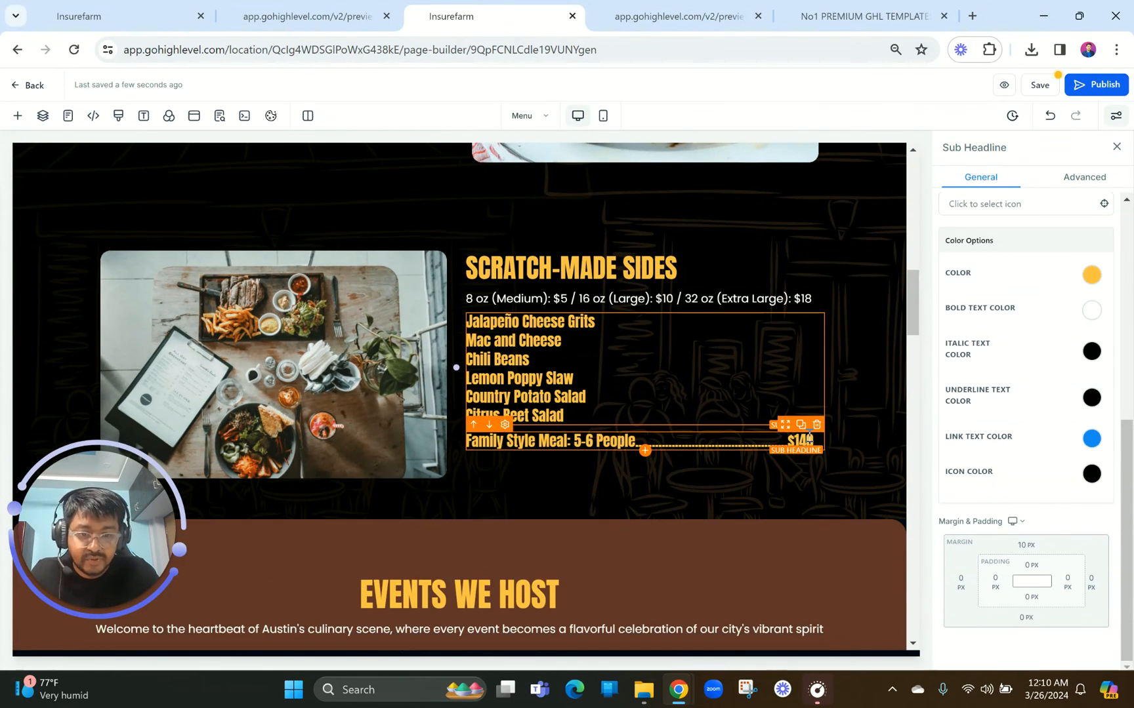
{"action": "left_click", "coordinate": [816, 425]}
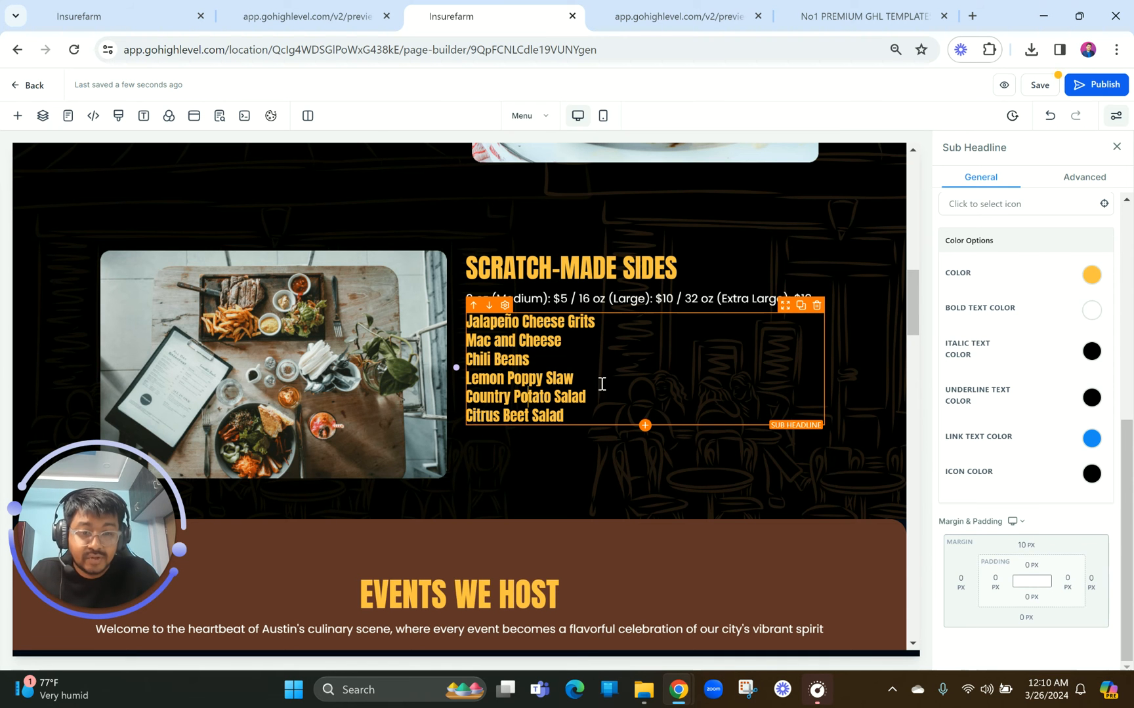
Increase the line height of the side dishes list under Scratch-Made Sides.
{"action": "left_click", "coordinate": [564, 368]}
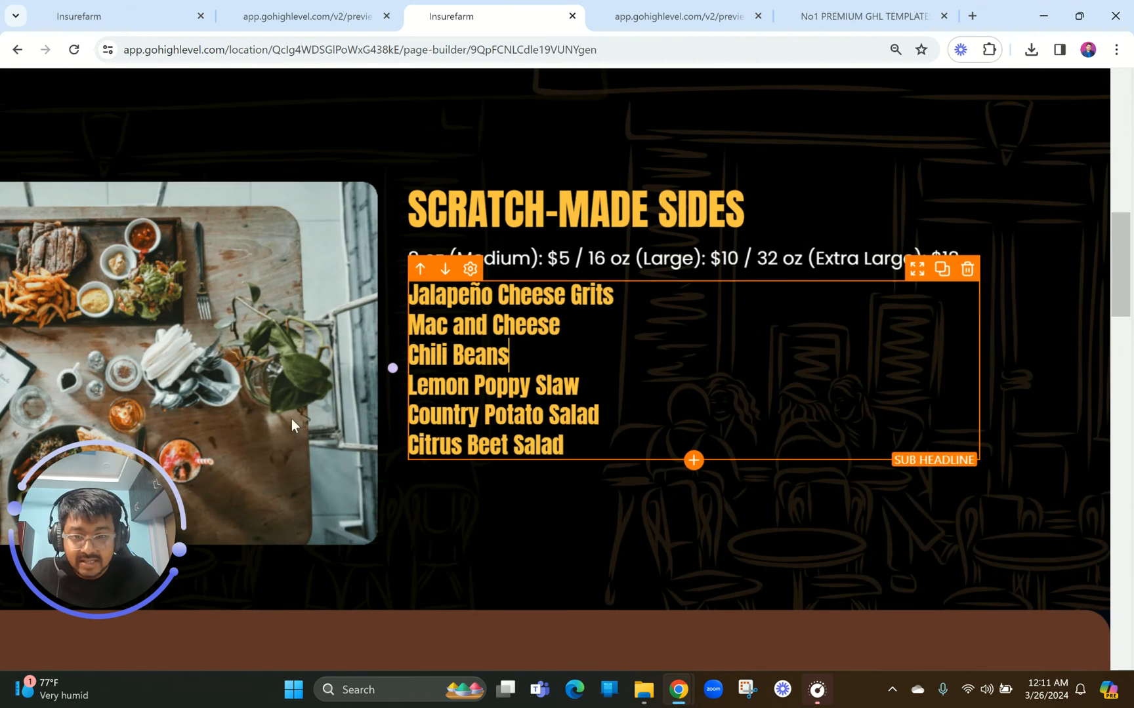
{"action": "left_click", "coordinate": [291, 420]}
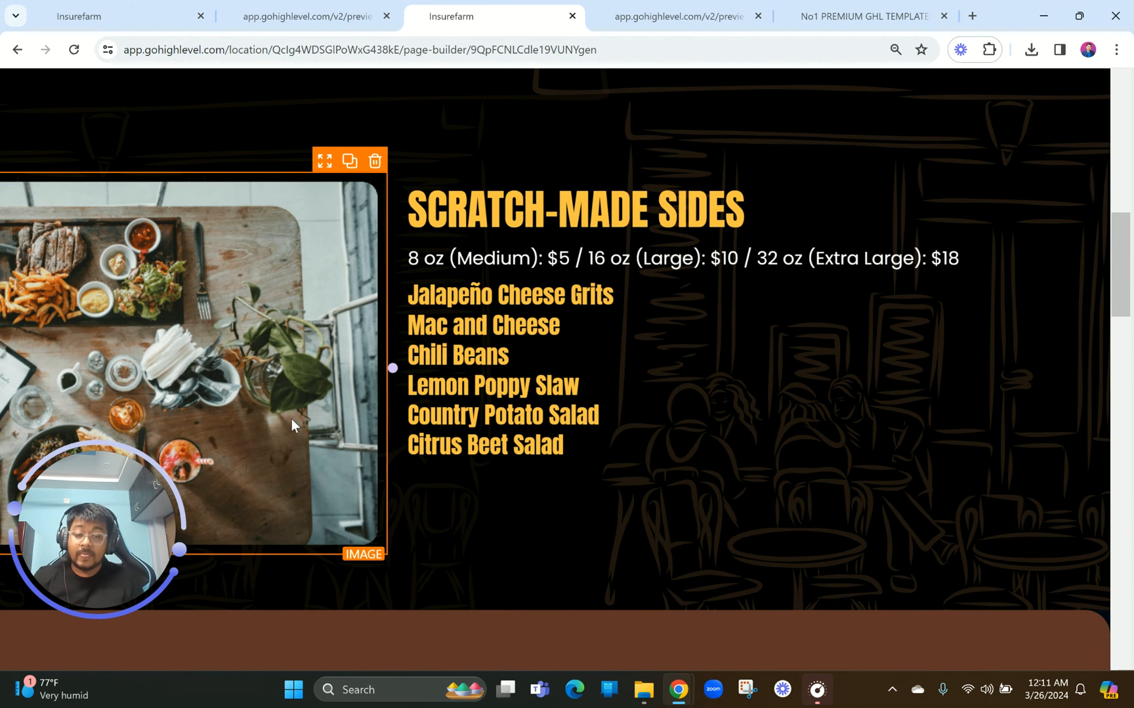
{"action": "scroll", "coordinate": [291, 419], "scroll_direction": "down", "scroll_amount": 5}
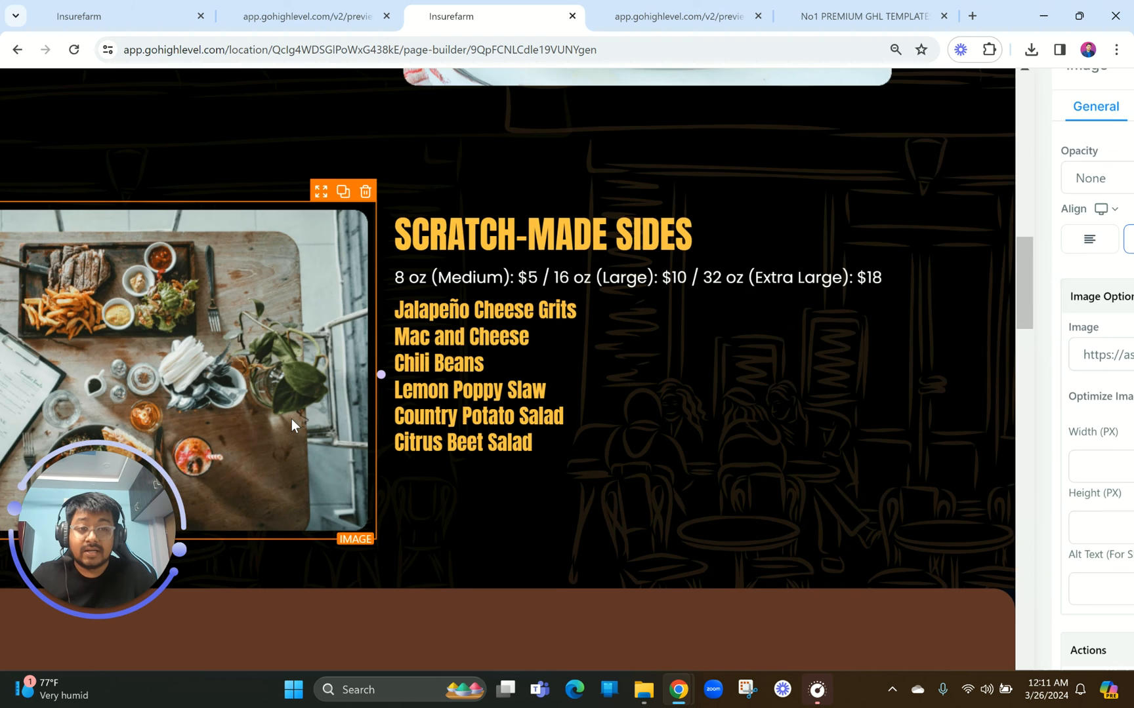
{"action": "left_click", "coordinate": [1090, 187]}
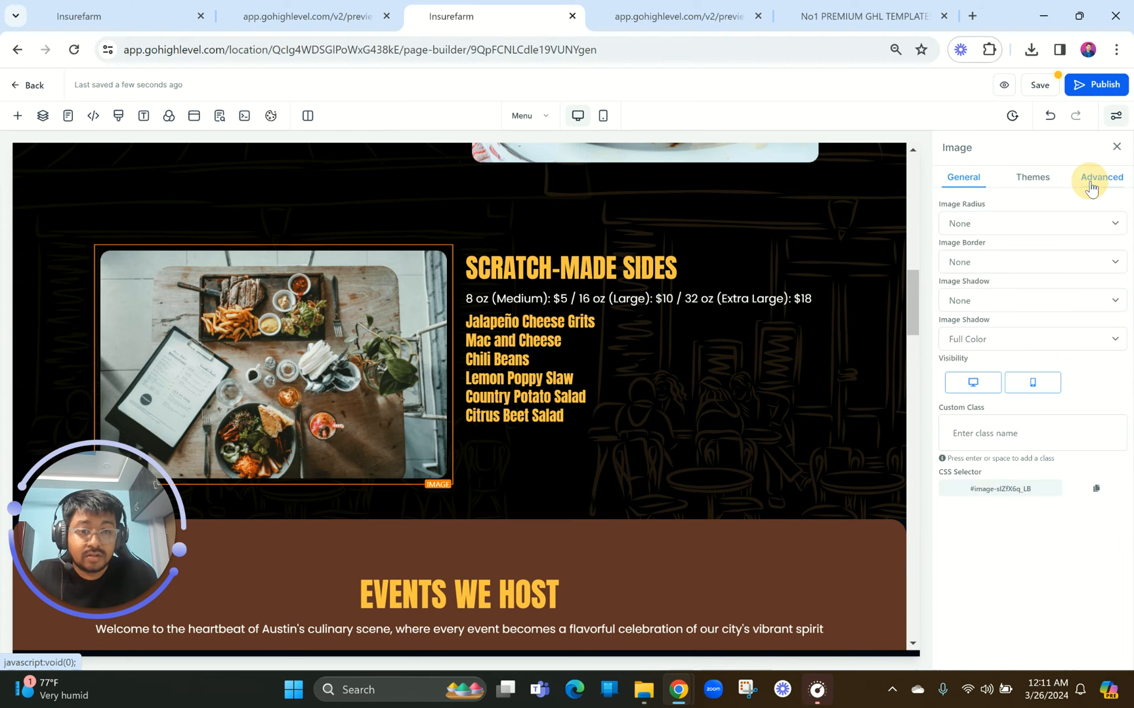
{"action": "left_click", "coordinate": [538, 416]}
{"action": "left_click", "coordinate": [1084, 177]}
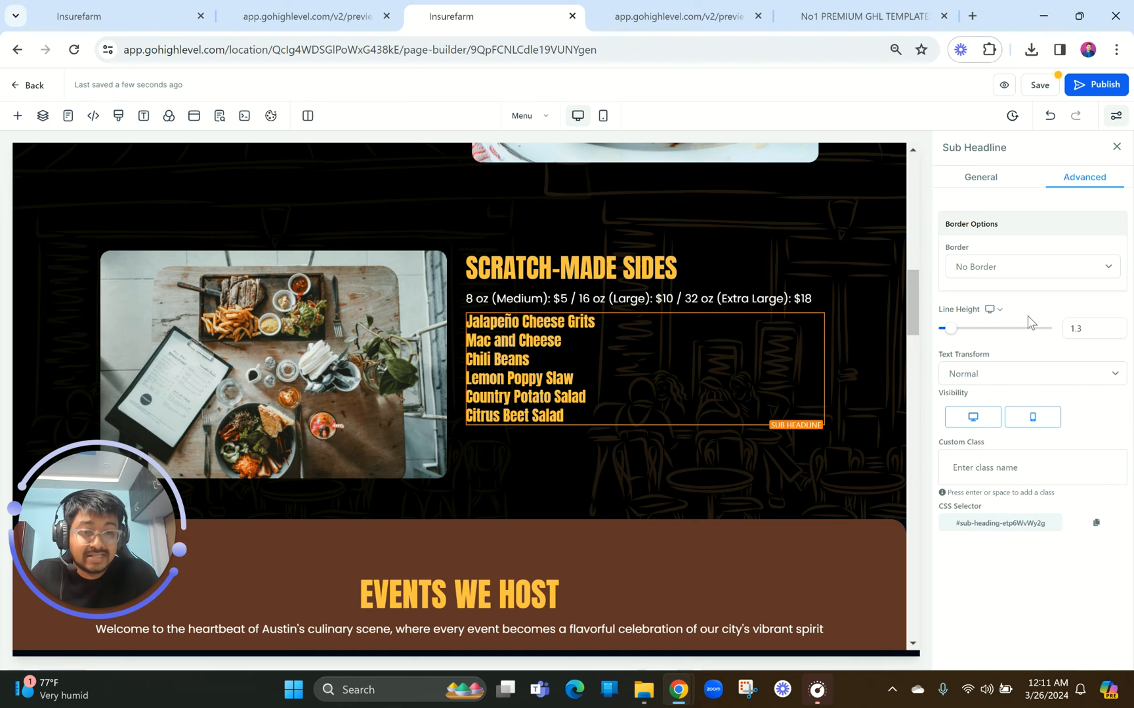
{"action": "left_click", "coordinate": [1079, 328]}
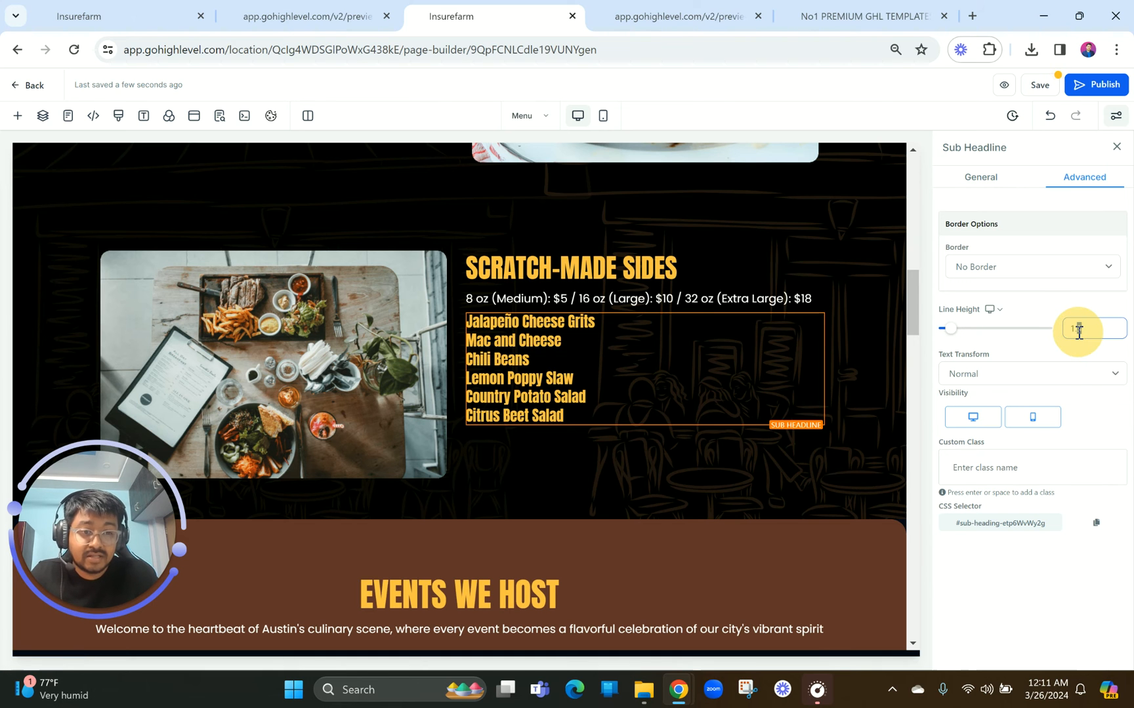
{"action": "left_click", "coordinate": [684, 564]}
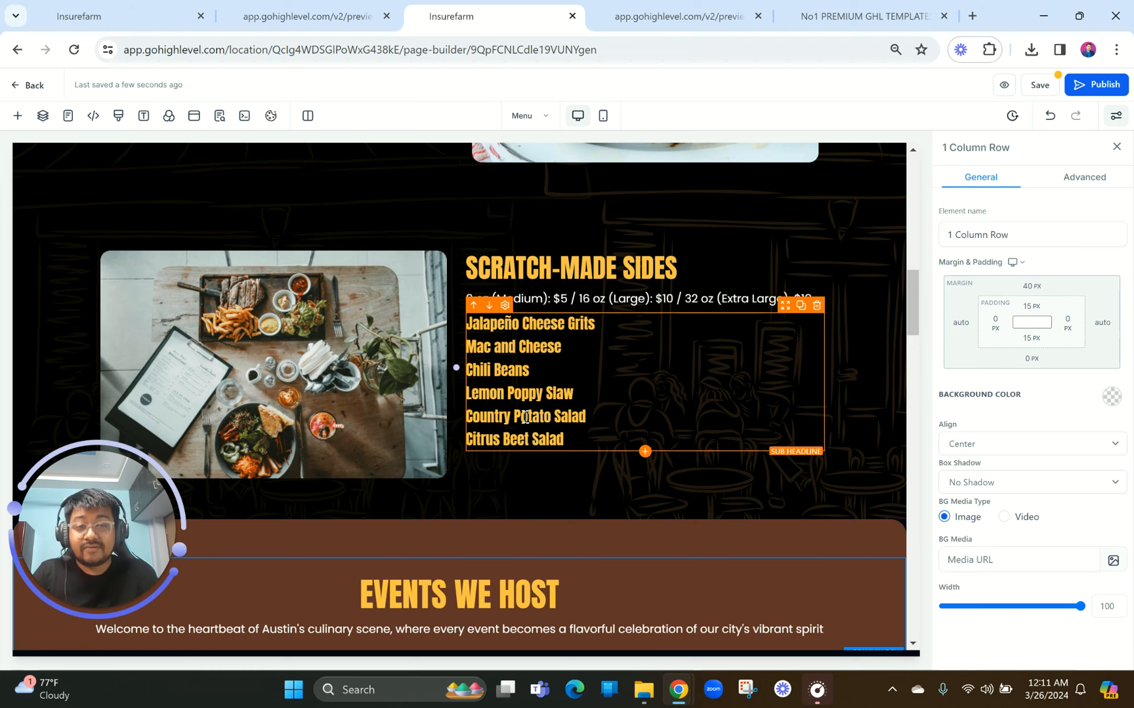
Set the top margin of the Scratch-Made Sides row and the bottom margin of the Smoked Meats row to 10 px.
{"action": "scroll", "coordinate": [526, 418], "scroll_direction": "up", "scroll_amount": 2}
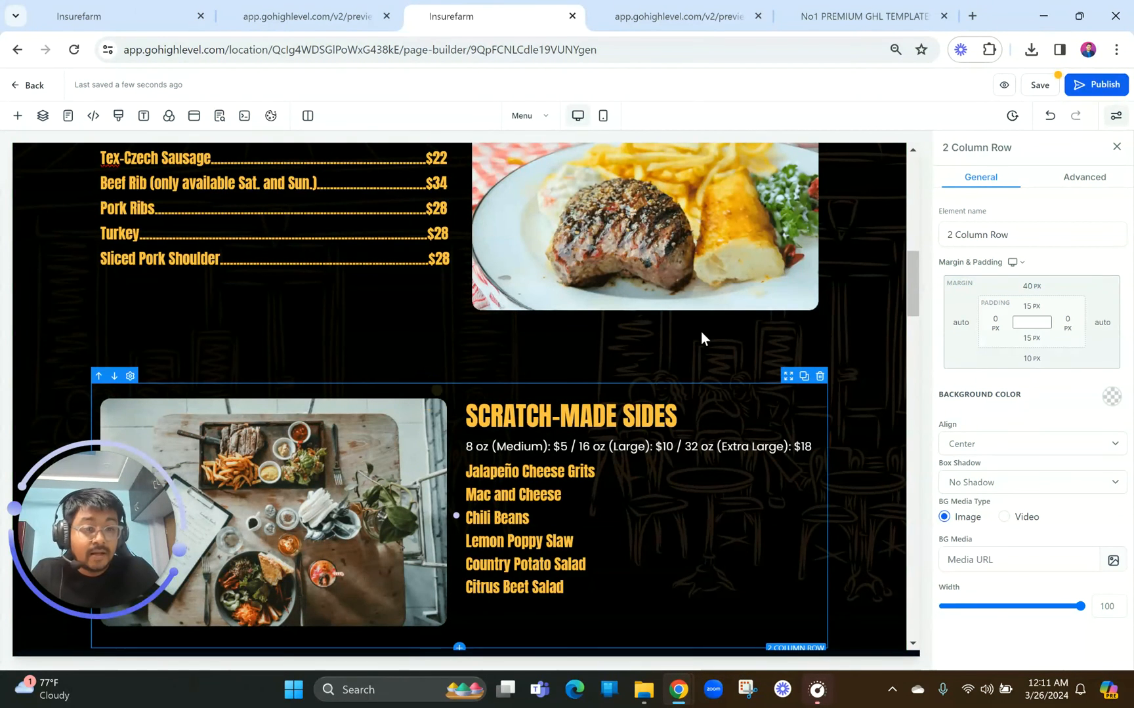
{"action": "left_click", "coordinate": [1025, 288]}
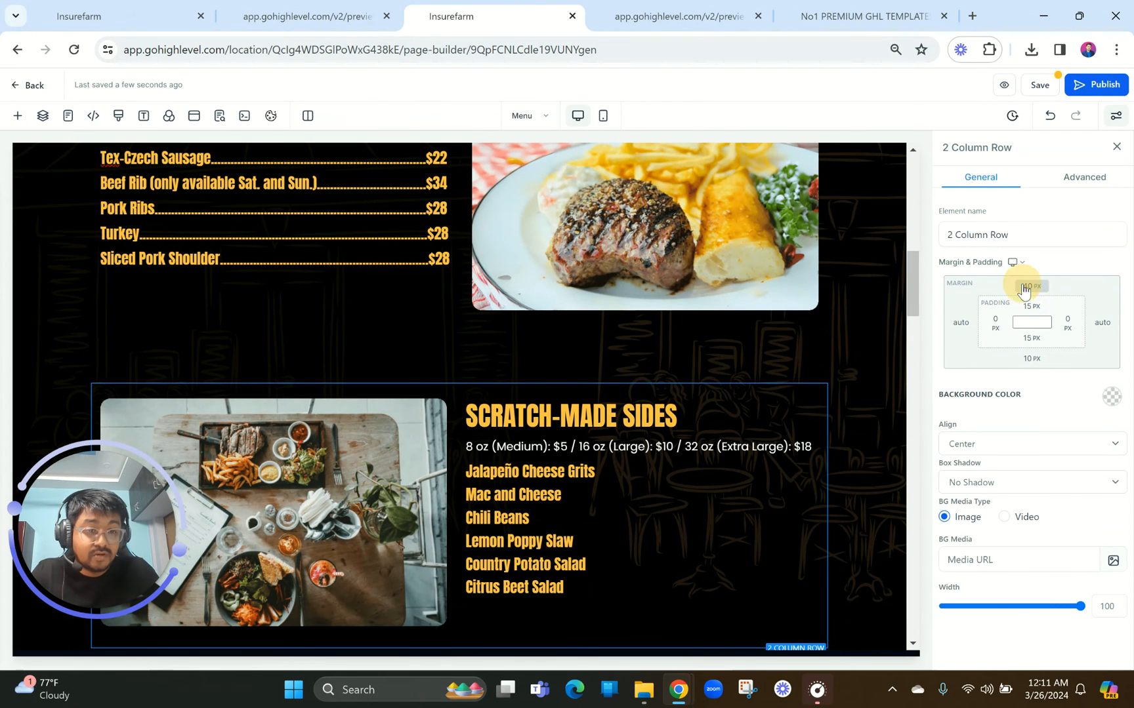
{"action": "left_click", "coordinate": [1054, 345]}
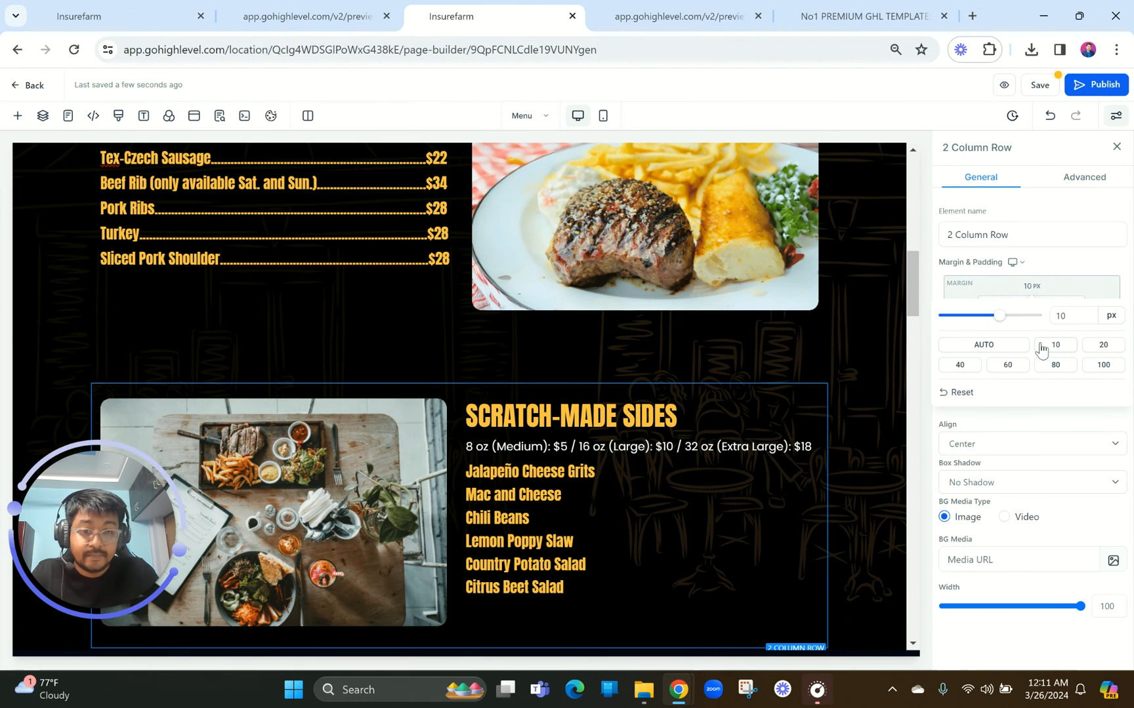
{"action": "left_click", "coordinate": [608, 323]}
{"action": "left_click", "coordinate": [1030, 358]}
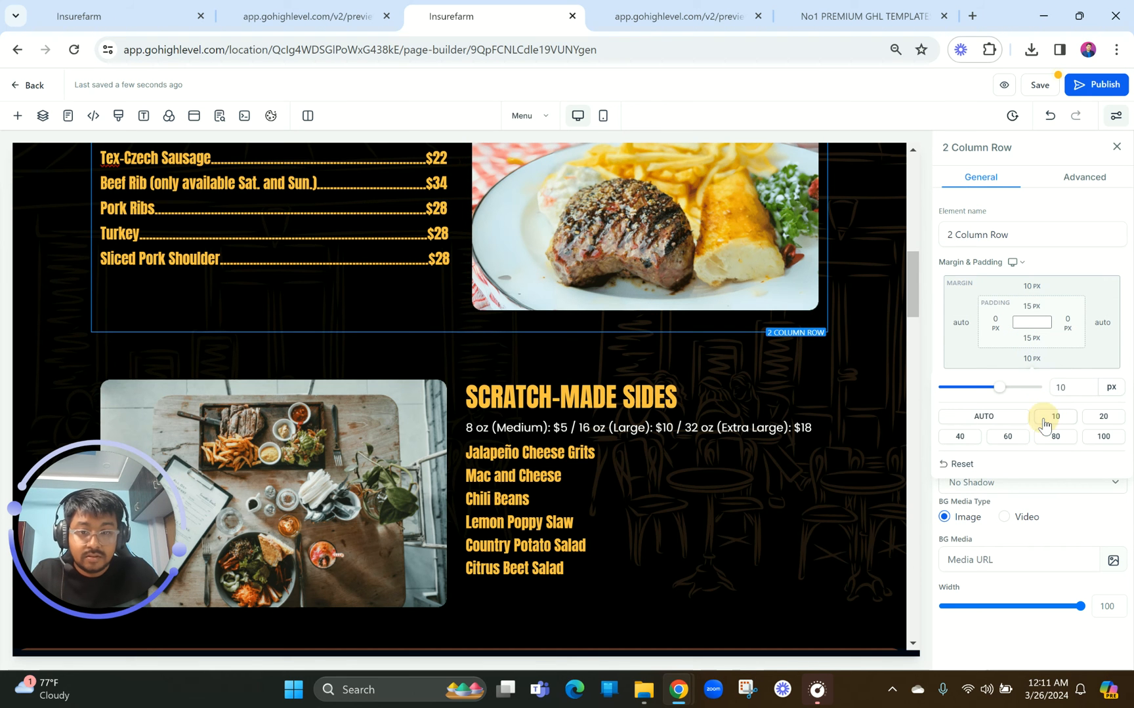
{"action": "left_click", "coordinate": [1044, 420]}
{"action": "left_click", "coordinate": [648, 423]}
{"action": "scroll", "coordinate": [648, 426], "scroll_direction": "up", "scroll_amount": 2}
{"action": "scroll", "coordinate": [656, 413], "scroll_direction": "up", "scroll_amount": 3}
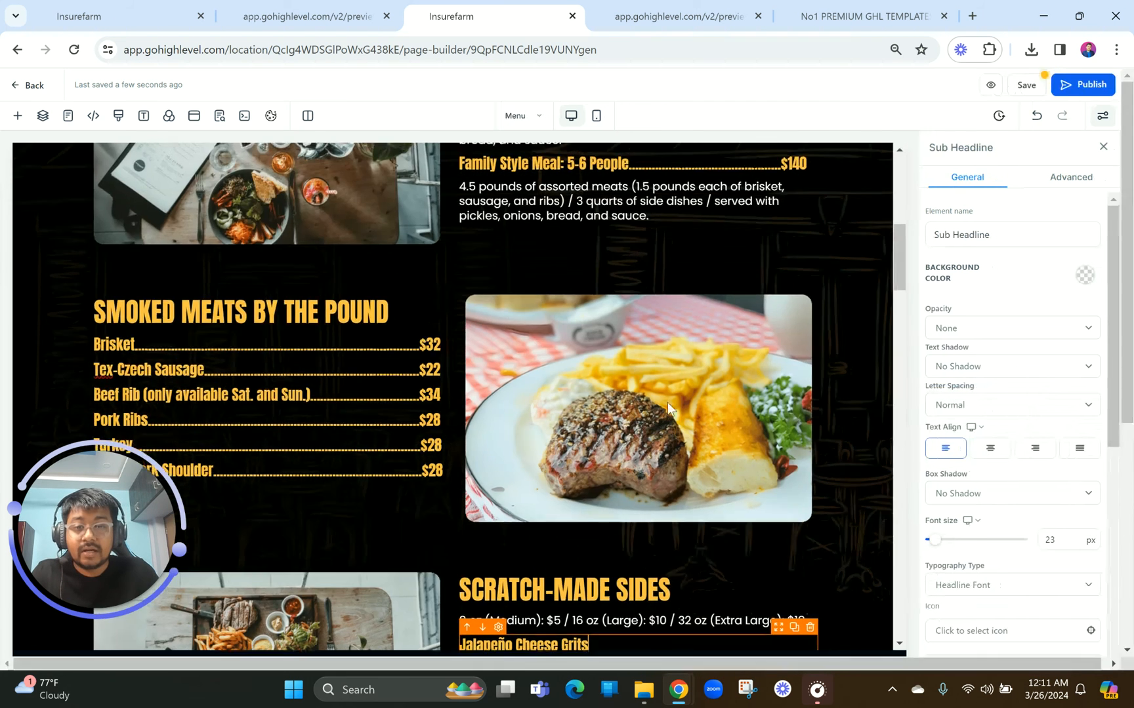
Following the preview's section order, duplicate the Smoked Meats by the Pound row and move the copy below Scratch-Made Sides.
{"action": "left_click", "coordinate": [307, 5]}
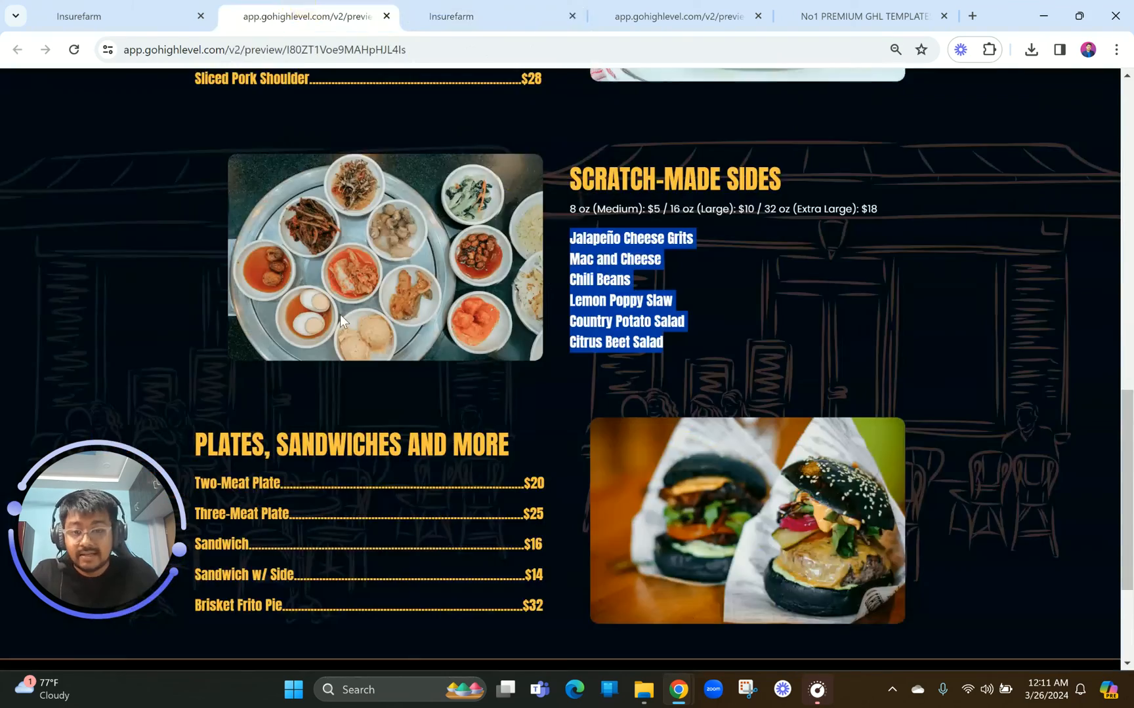
{"action": "scroll", "coordinate": [339, 315], "scroll_direction": "down", "scroll_amount": 3}
{"action": "scroll", "coordinate": [340, 314], "scroll_direction": "up", "scroll_amount": 3}
{"action": "scroll", "coordinate": [340, 314], "scroll_direction": "down", "scroll_amount": 3}
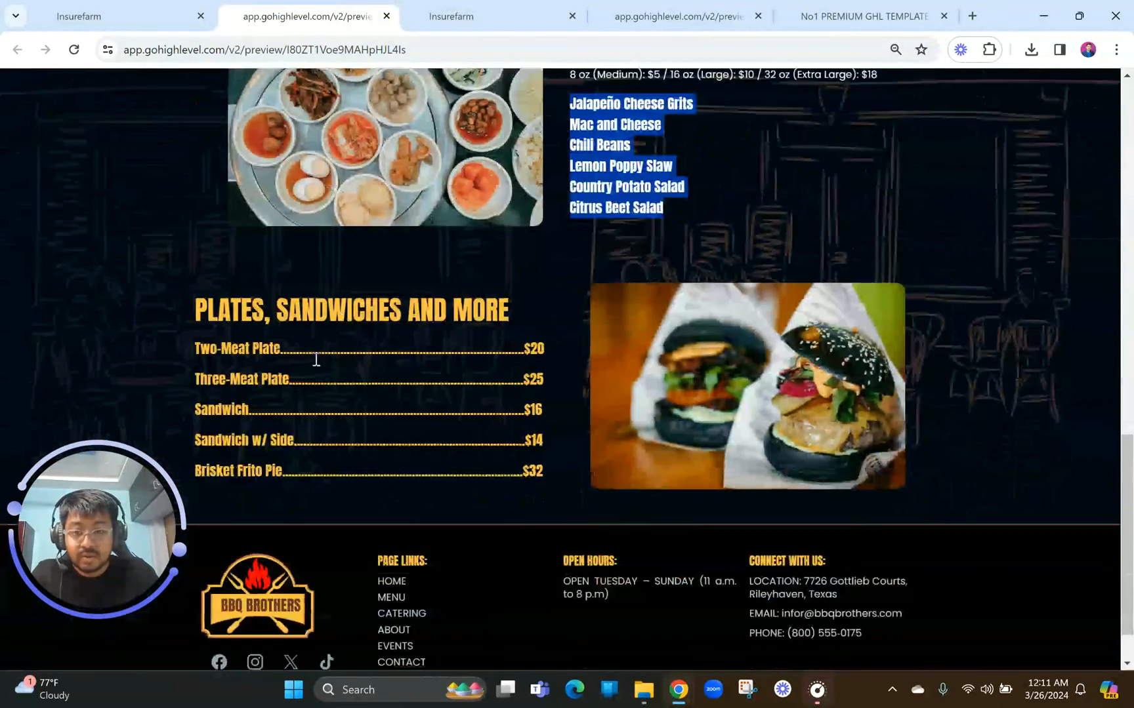
{"action": "scroll", "coordinate": [303, 366], "scroll_direction": "up", "scroll_amount": 5}
{"action": "scroll", "coordinate": [315, 407], "scroll_direction": "down", "scroll_amount": 5}
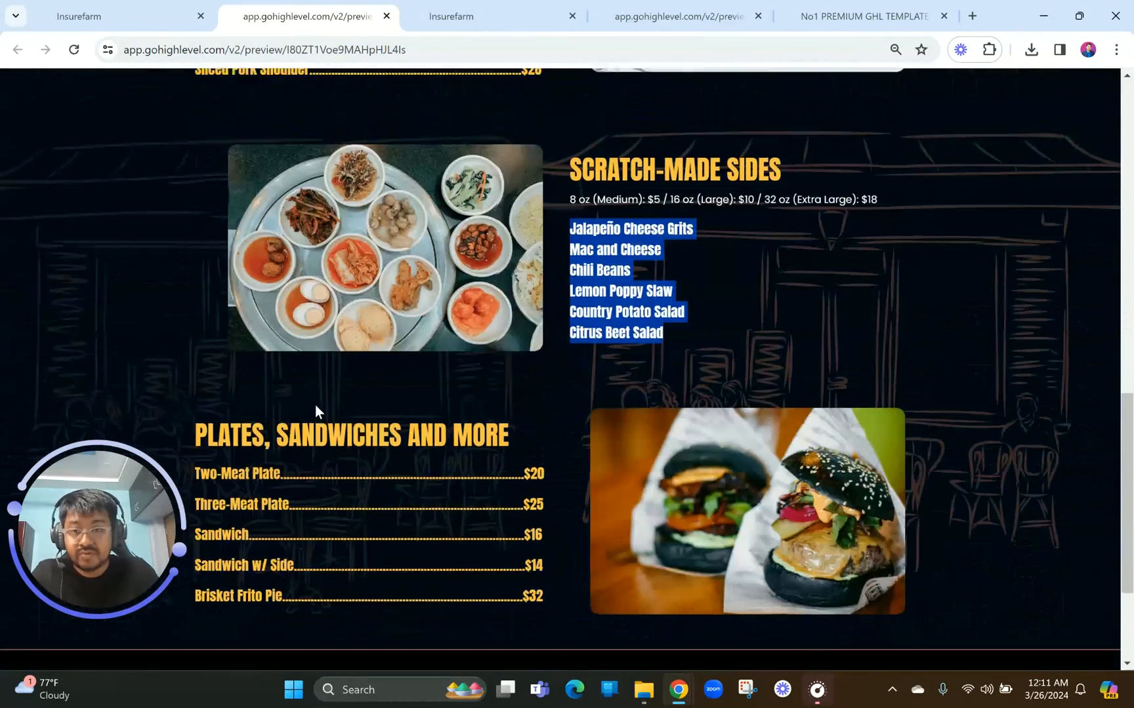
{"action": "left_click", "coordinate": [459, 14]}
{"action": "scroll", "coordinate": [594, 314], "scroll_direction": "up", "scroll_amount": 3}
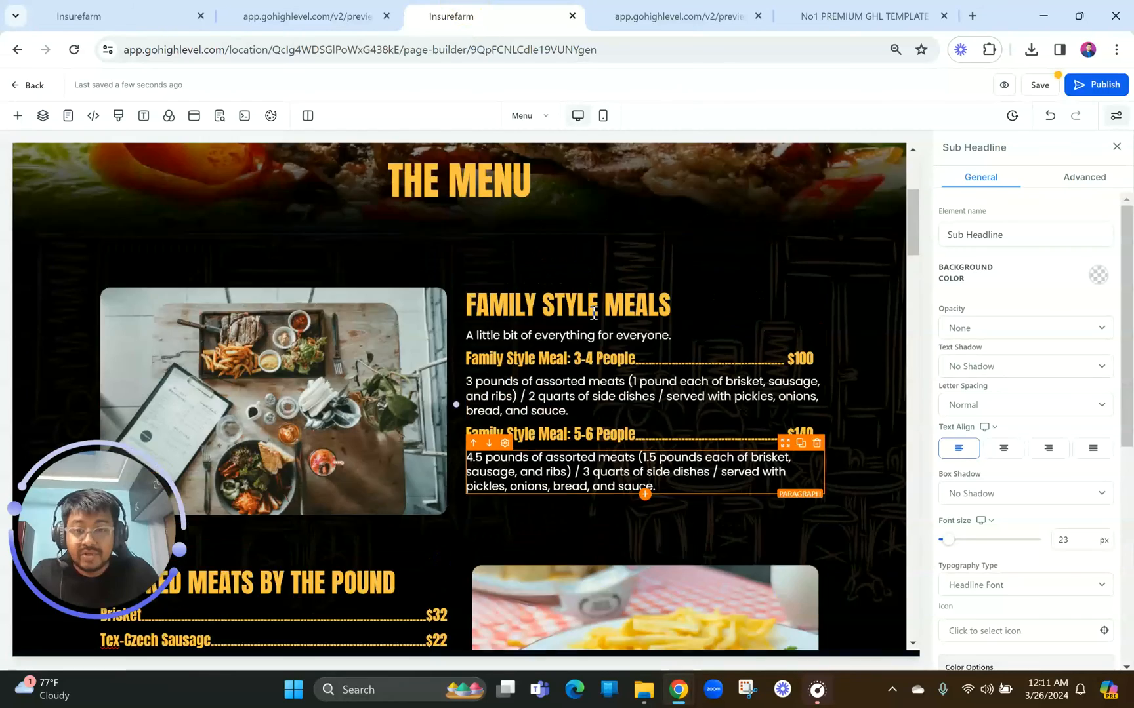
{"action": "scroll", "coordinate": [761, 272], "scroll_direction": "down", "scroll_amount": 5}
{"action": "left_click", "coordinate": [804, 259]}
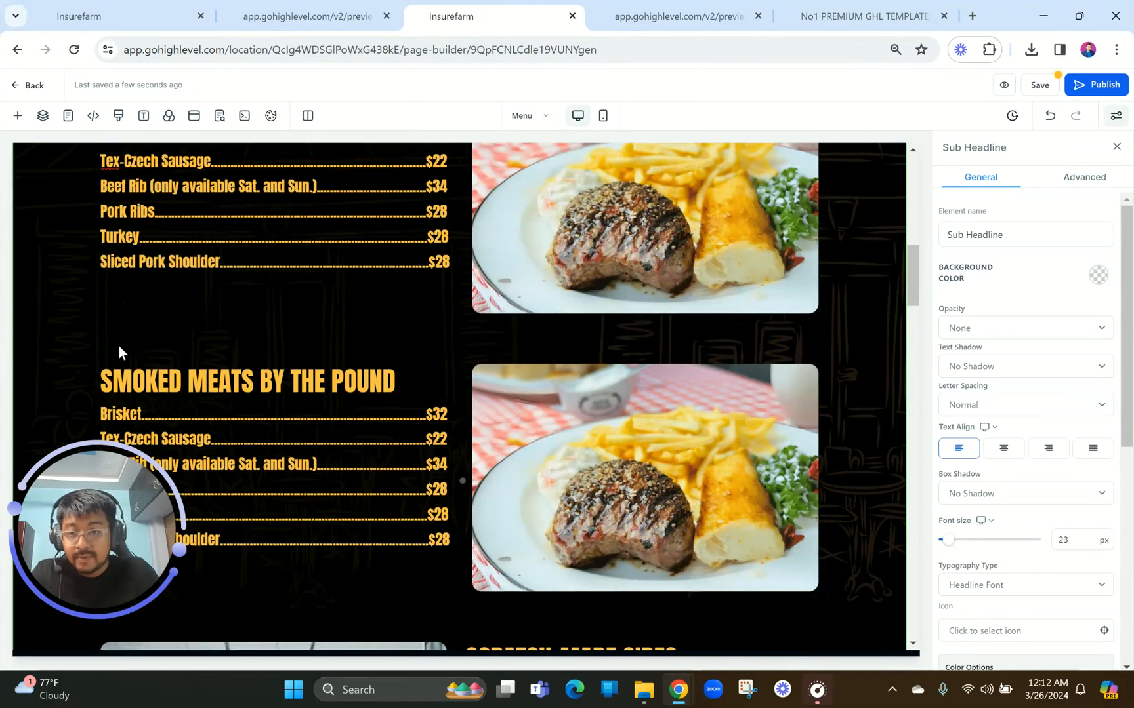
{"action": "left_click", "coordinate": [111, 336]}
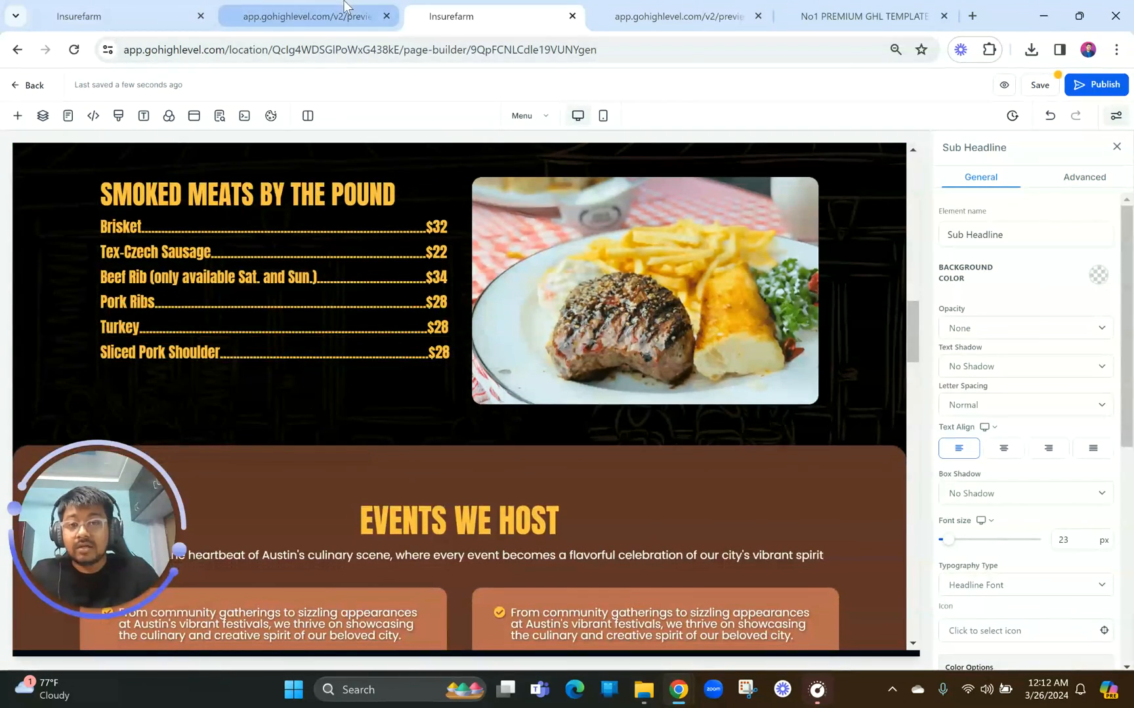
Copy the preview's "Plates, Sandwiches and More" heading over the heading of the duplicated Smoked Meats row.
{"action": "left_click", "coordinate": [332, 14]}
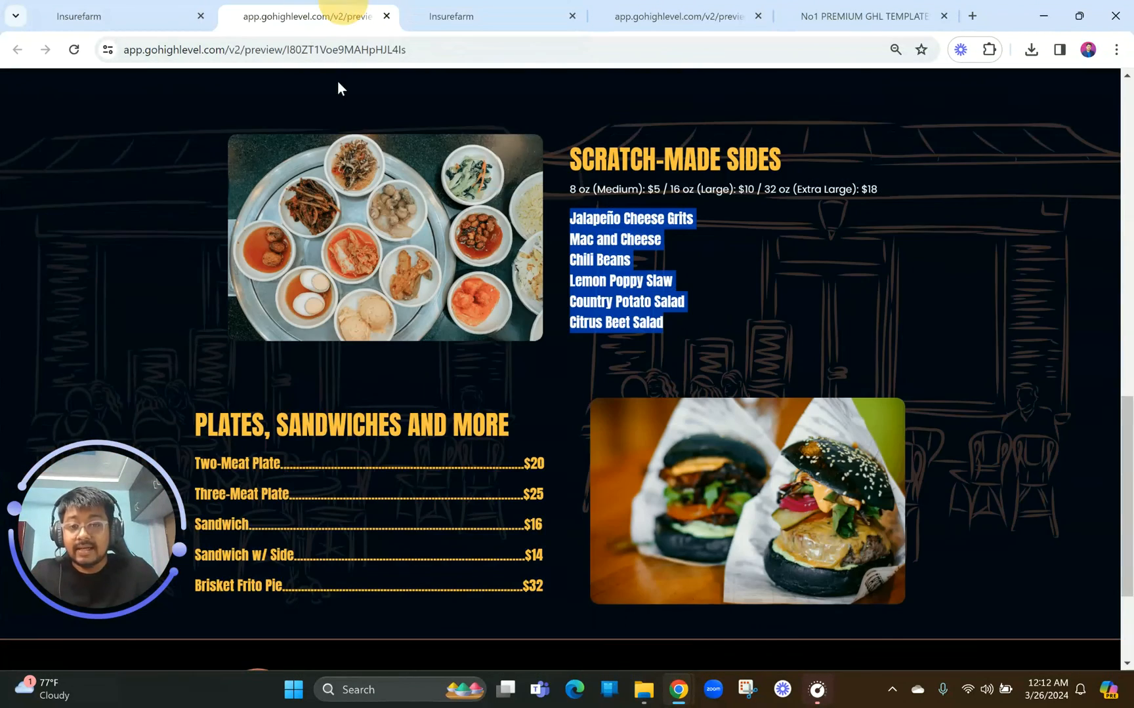
{"action": "scroll", "coordinate": [277, 452], "scroll_direction": "down", "scroll_amount": 1}
{"action": "left_click_drag", "start_coordinate": [195, 338], "coordinate": [512, 324]}
{"action": "key", "text": "ctrl+c"}
{"action": "left_click", "coordinate": [451, 16]}
{"action": "scroll", "coordinate": [306, 190], "scroll_direction": "up", "scroll_amount": 1}
{"action": "triple_click", "coordinate": [274, 239]}
{"action": "key", "text": "ctrl+v"}
{"action": "triple_click", "coordinate": [158, 300]}
{"action": "left_click", "coordinate": [215, 348]}
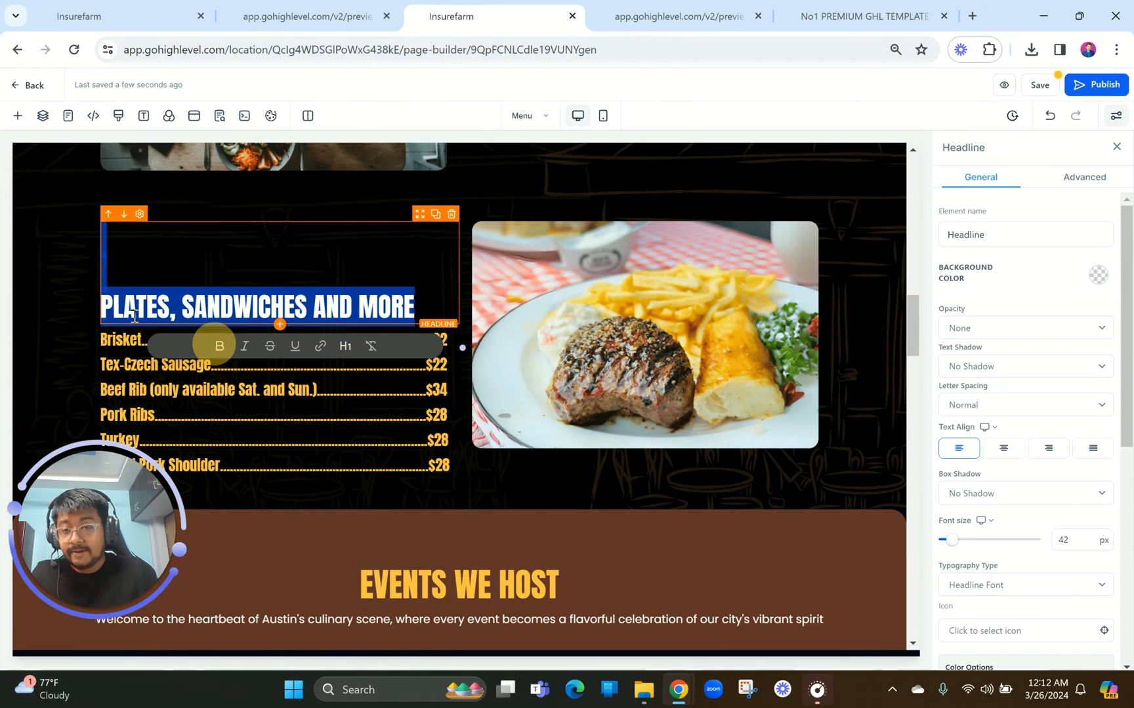
{"action": "double_click", "coordinate": [104, 304]}
{"action": "key", "text": "BackSpace"}
{"action": "key", "text": "BackSpace"}
{"action": "key", "text": "BackSpace"}
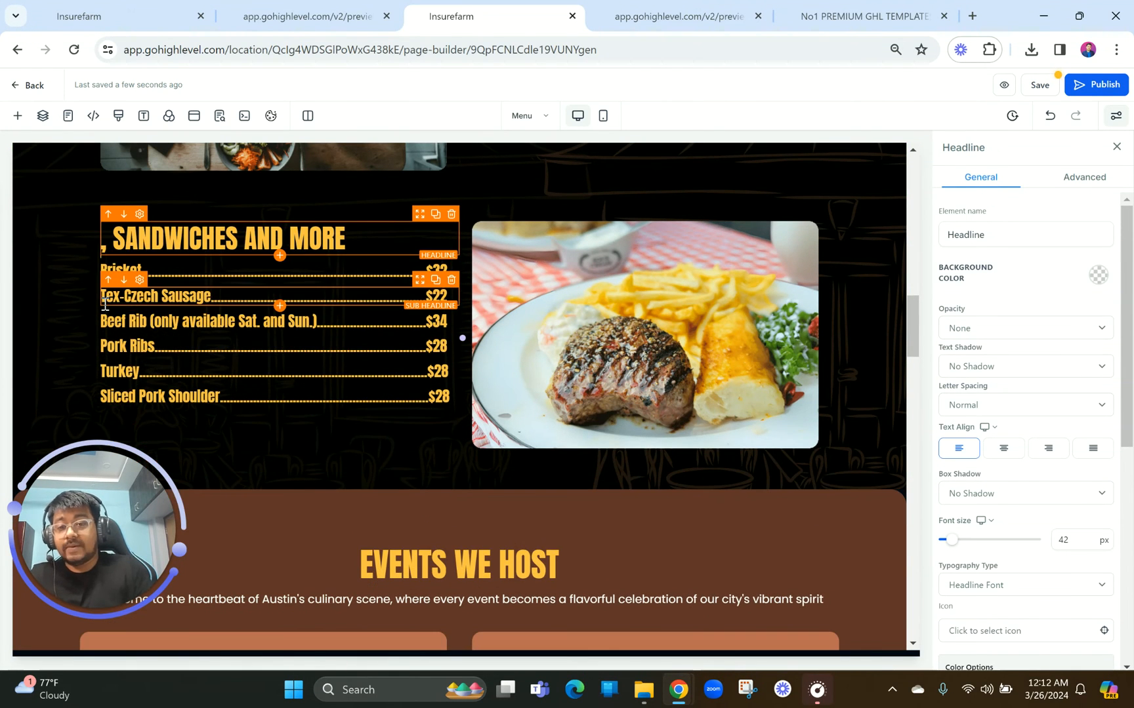
{"action": "key", "text": "ctrl+z"}
{"action": "key", "text": "ctrl+z"}
Remove the bold from the "Plates, Sandwiches and More" heading and delete the blank space above it.
{"action": "left_click", "coordinate": [120, 304]}
{"action": "key", "text": "ctrl+a"}
{"action": "left_click", "coordinate": [220, 346]}
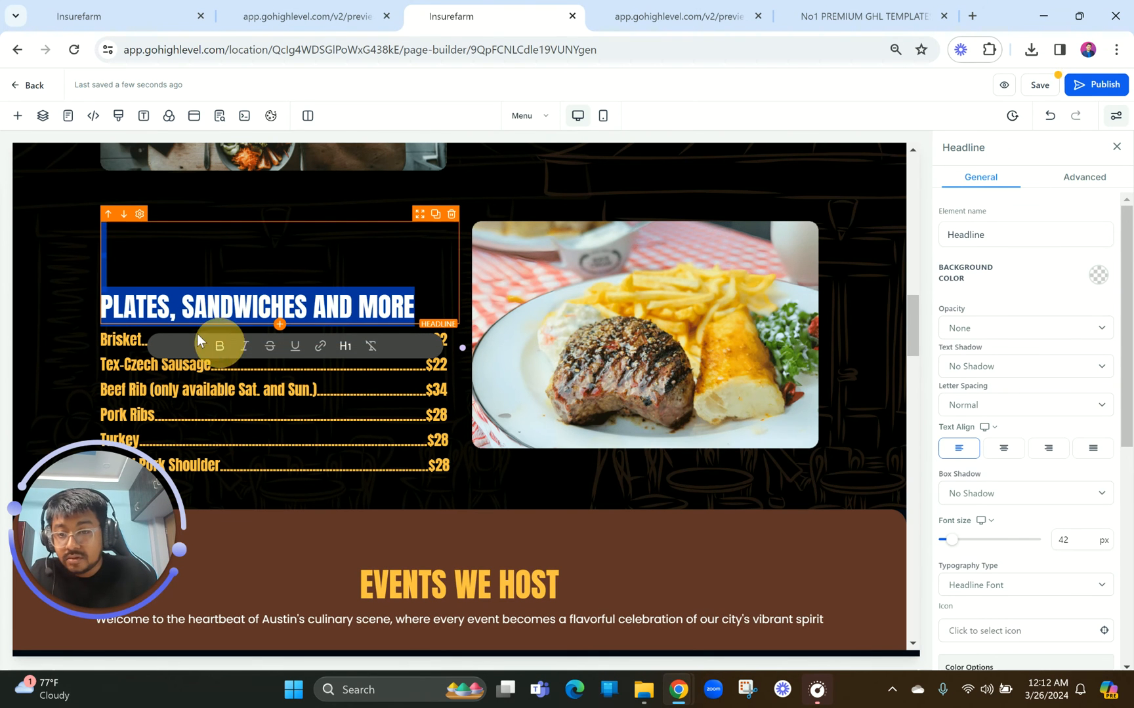
{"action": "left_click", "coordinate": [100, 302]}
{"action": "left_click", "coordinate": [102, 301]}
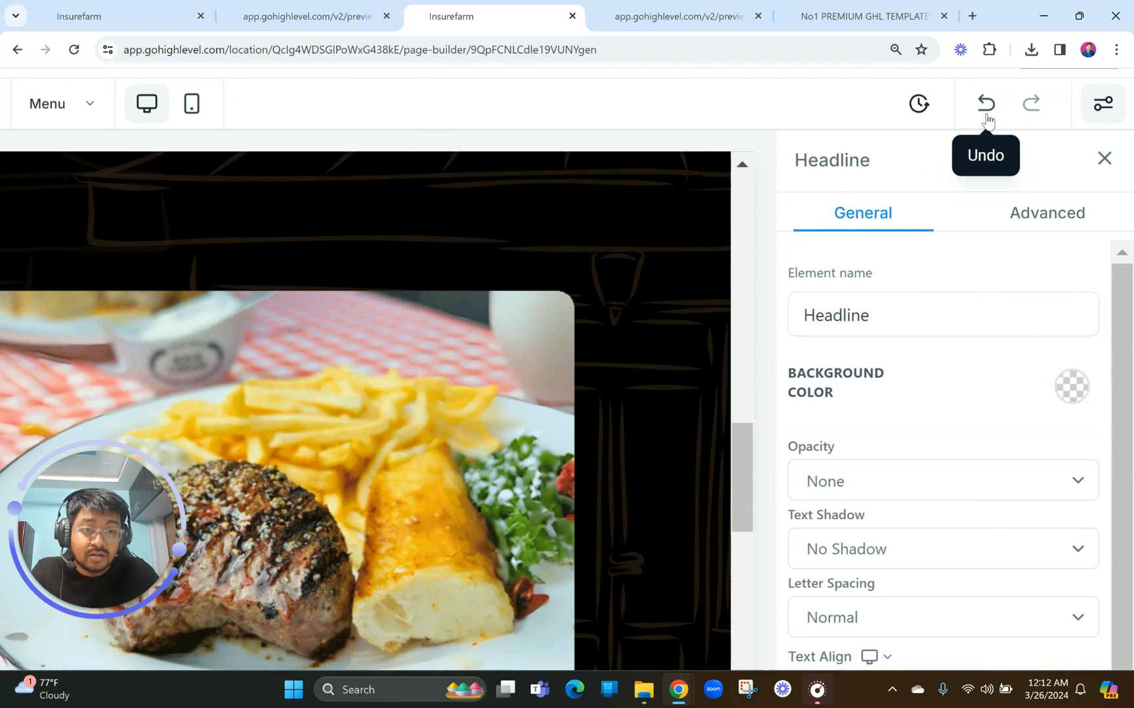
Copy the preview's Two-Meat Plate $20 line over the Brisket line under Plates, Sandwiches and More.
{"action": "scroll", "coordinate": [988, 121], "scroll_direction": "down", "scroll_amount": 5}
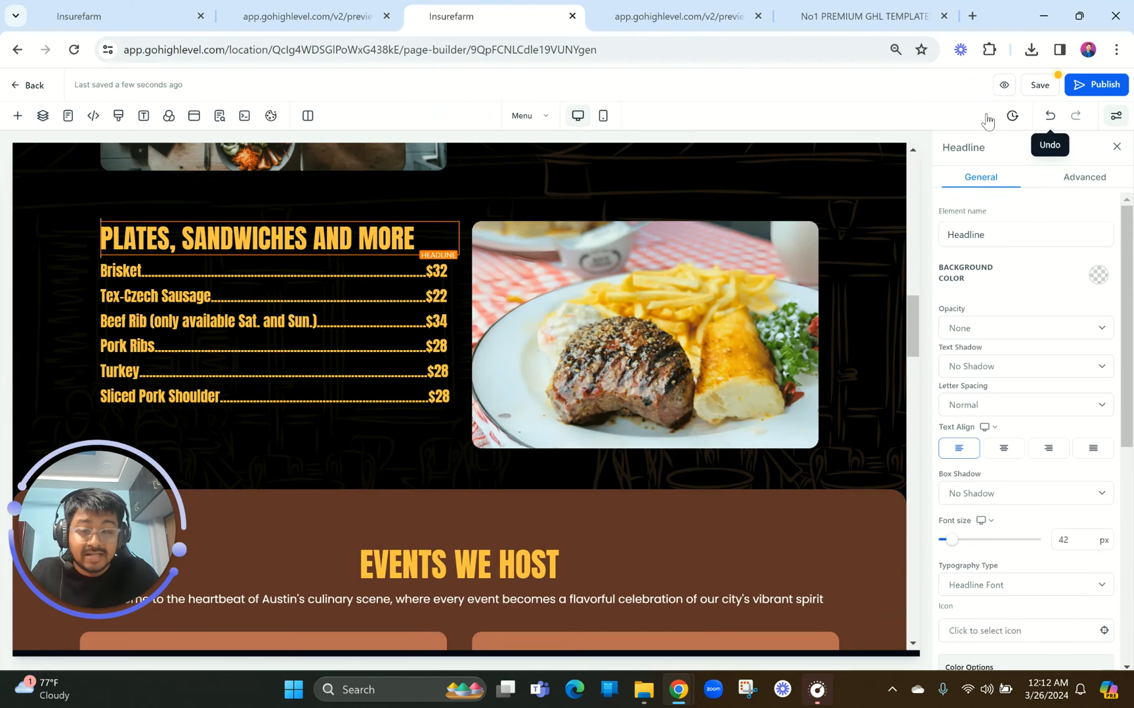
{"action": "left_click", "coordinate": [295, 14]}
{"action": "left_click_drag", "start_coordinate": [196, 373], "coordinate": [558, 372]}
{"action": "left_click", "coordinate": [459, 16]}
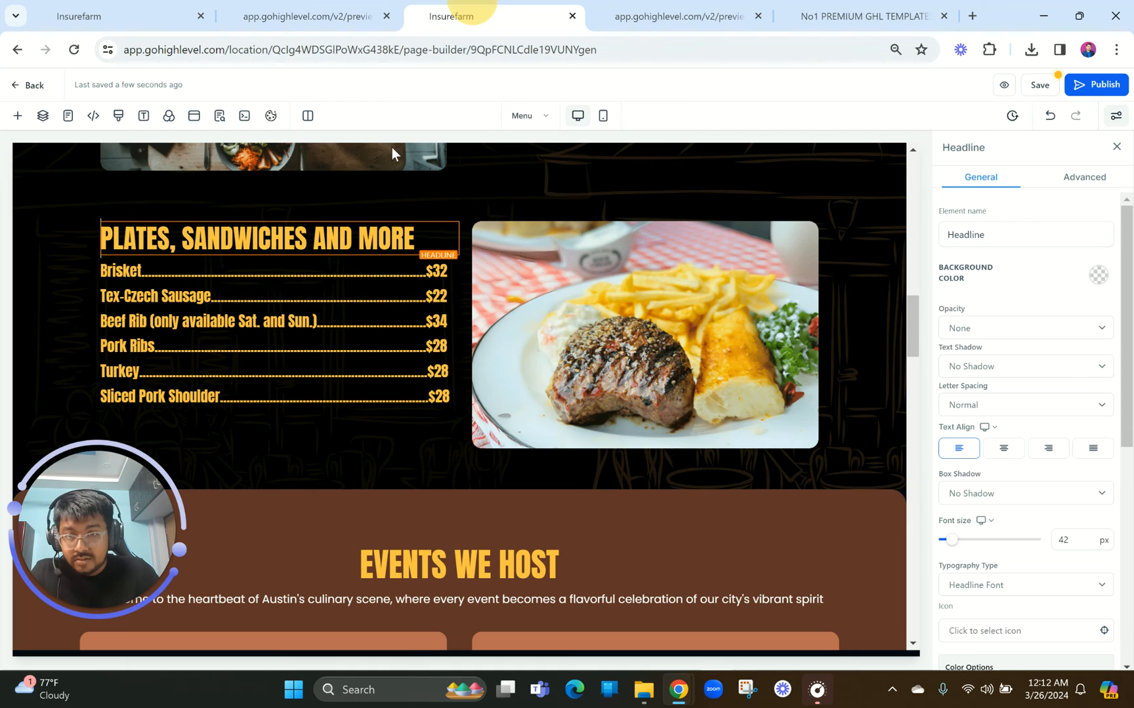
{"action": "left_click", "coordinate": [248, 274]}
{"action": "key", "text": "ctrl+a"}
{"action": "key", "text": "ctrl+v"}
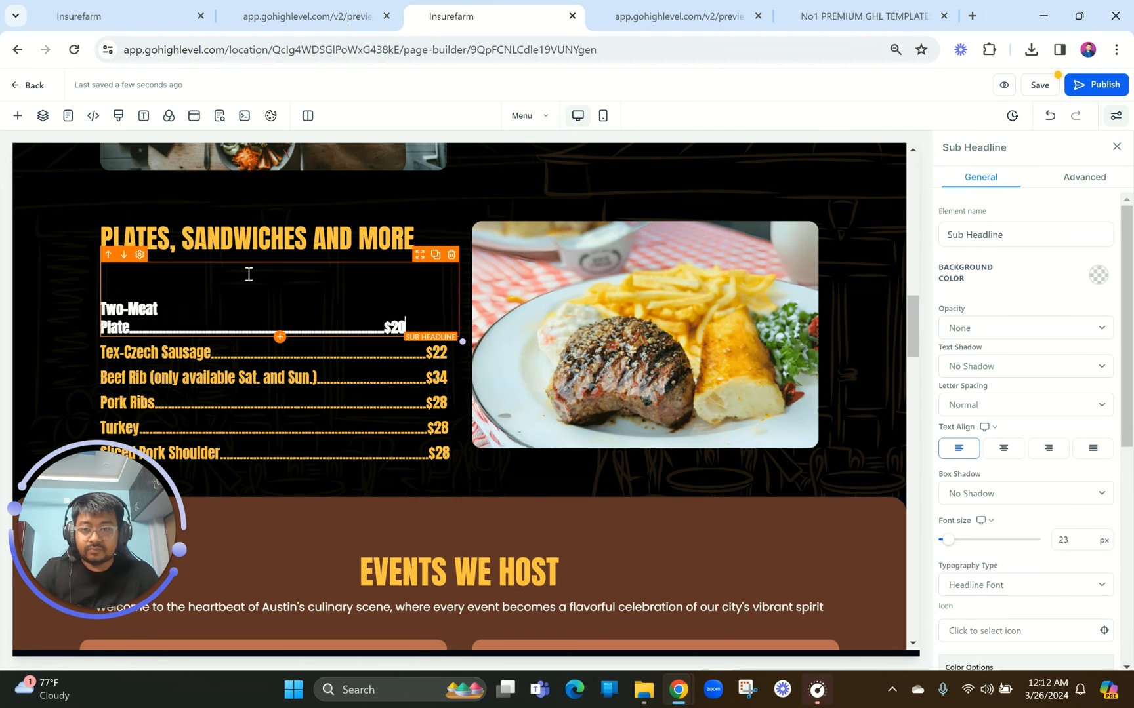
Remove the bold from the Two-Meat Plate line and delete the blank space above it.
{"action": "key", "text": "ctrl+a"}
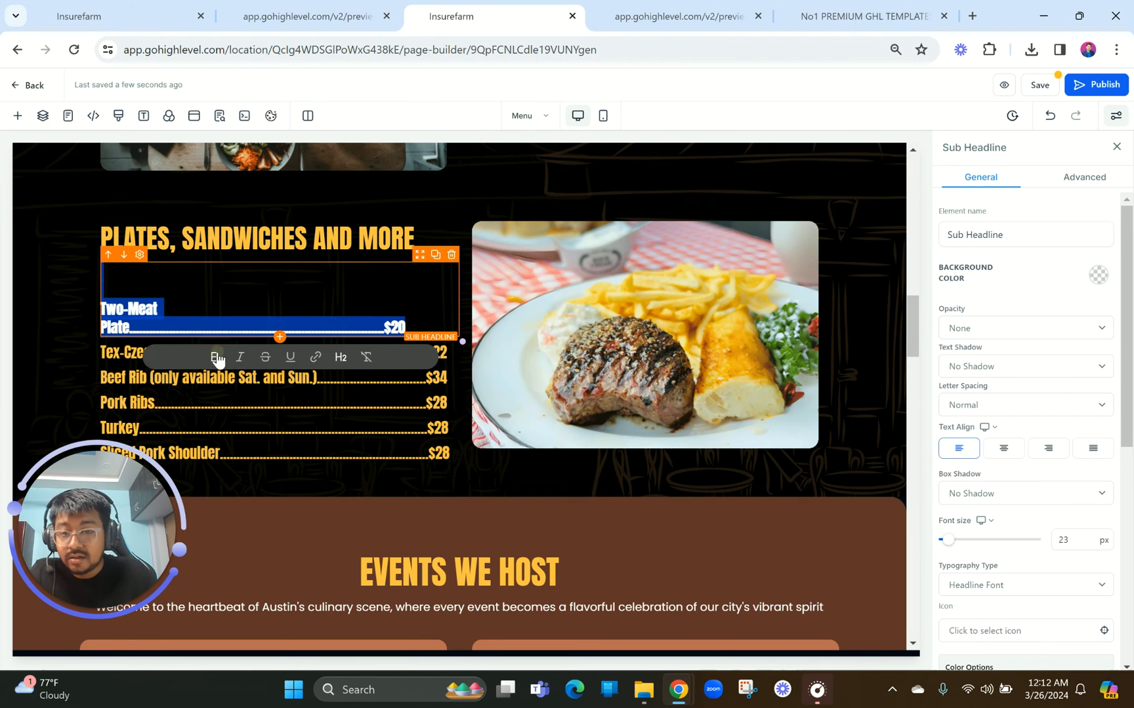
{"action": "left_click", "coordinate": [217, 356]}
{"action": "left_click", "coordinate": [103, 307]}
{"action": "key", "text": "BackSpace"}
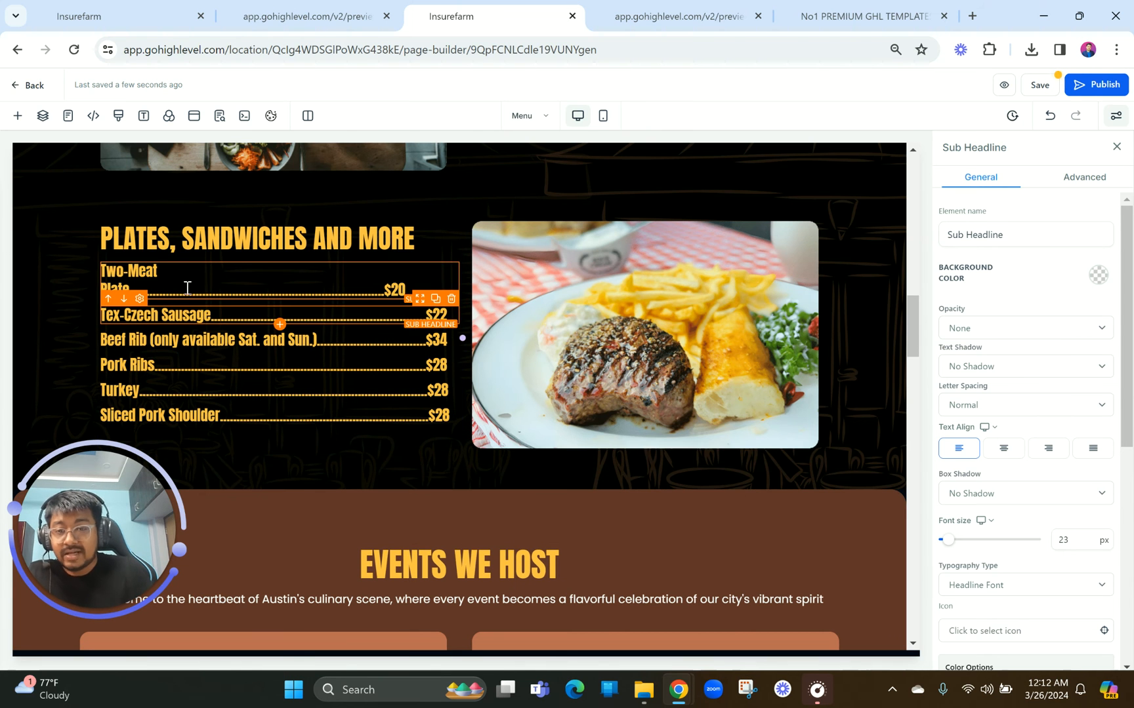
Shorten the dots between Two-Meat Plate and its price so the entry fits on one line.
{"action": "left_click_drag", "start_coordinate": [304, 295], "coordinate": [261, 296]}
{"action": "key", "text": "BackSpace"}
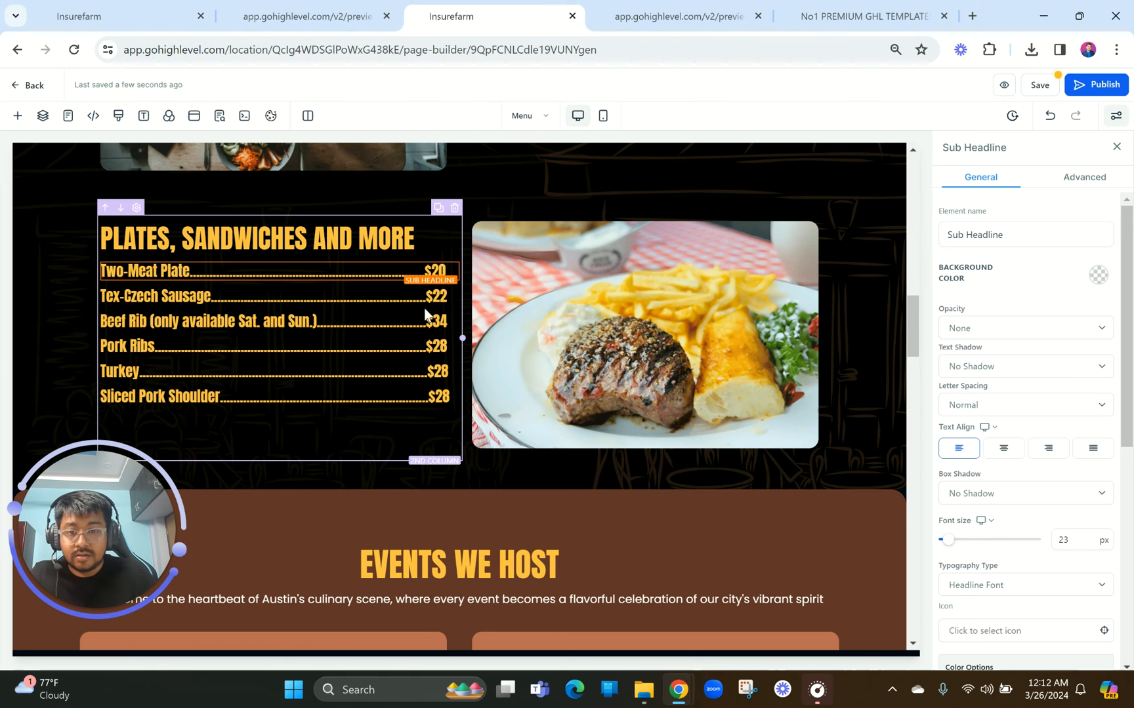
{"action": "left_click", "coordinate": [542, 430]}
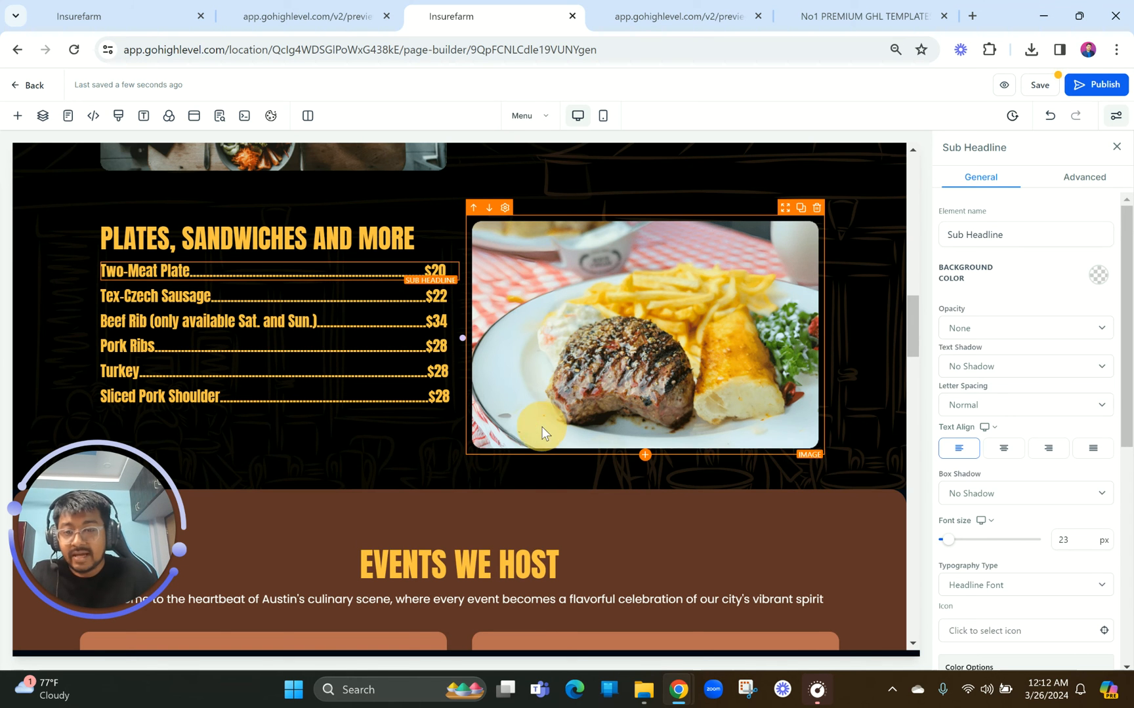
{"action": "scroll", "coordinate": [541, 426], "scroll_direction": "down", "scroll_amount": 3}
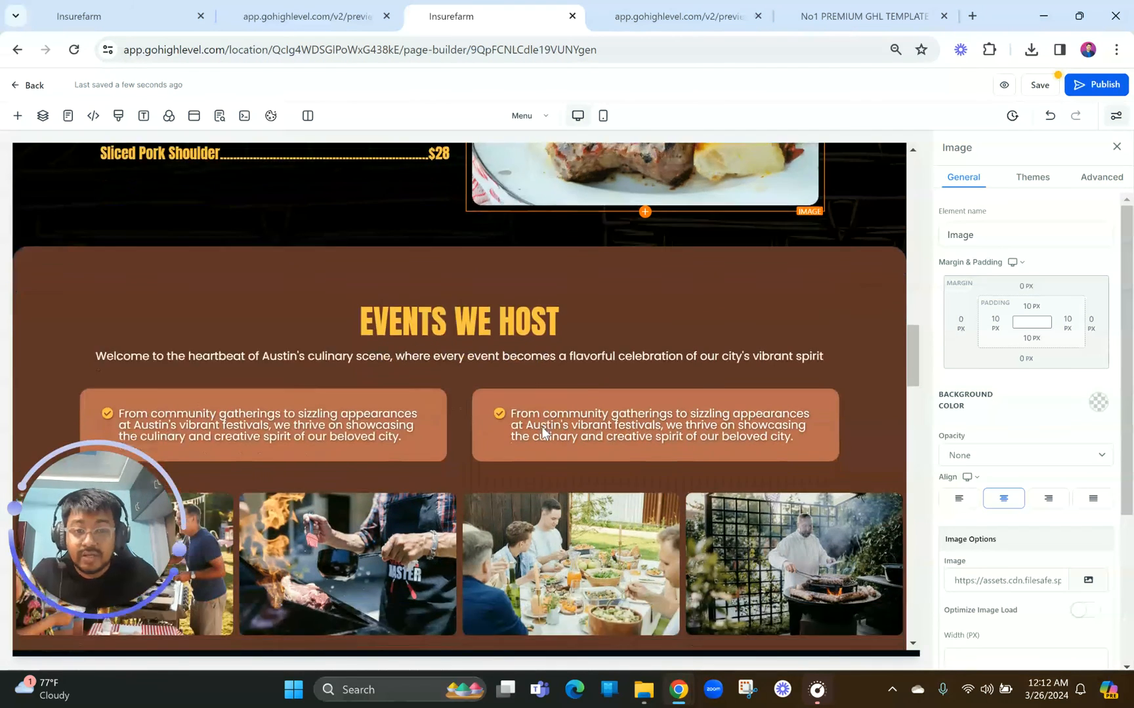
{"action": "scroll", "coordinate": [789, 389], "scroll_direction": "up", "scroll_amount": 2}
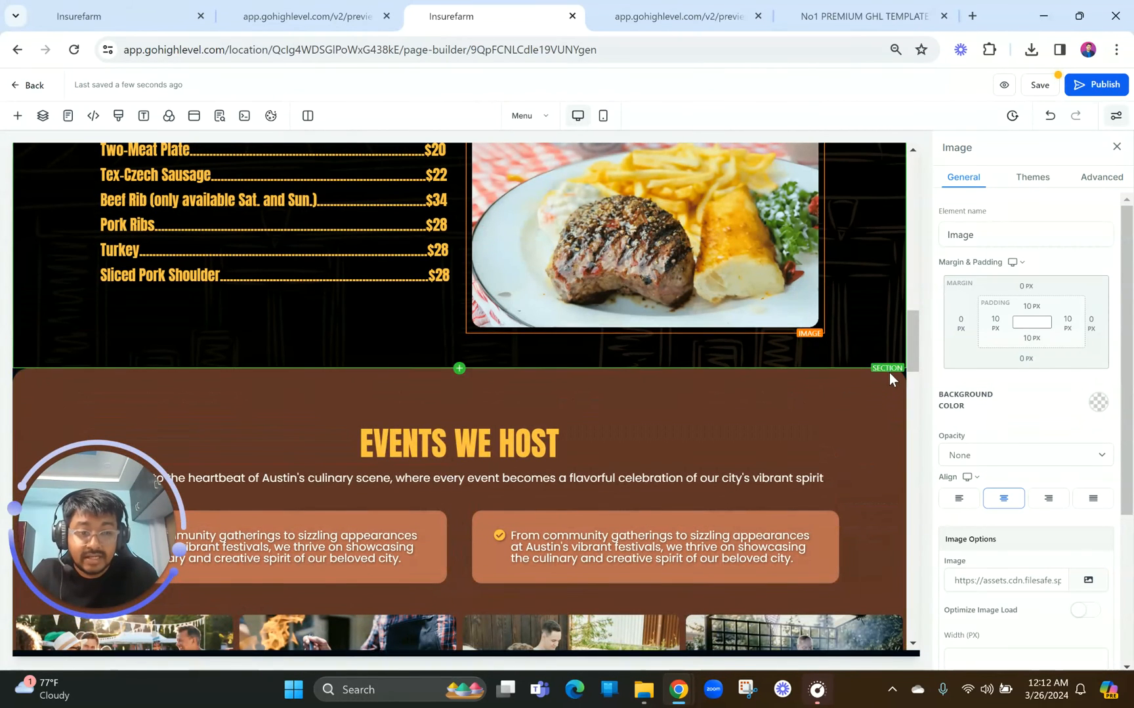
Delete all the leftover sections between Plates, Sandwiches and More and the footer, including Events We Host and Barbecue Catering.
{"action": "left_click", "coordinate": [897, 426]}
{"action": "left_click", "coordinate": [898, 424]}
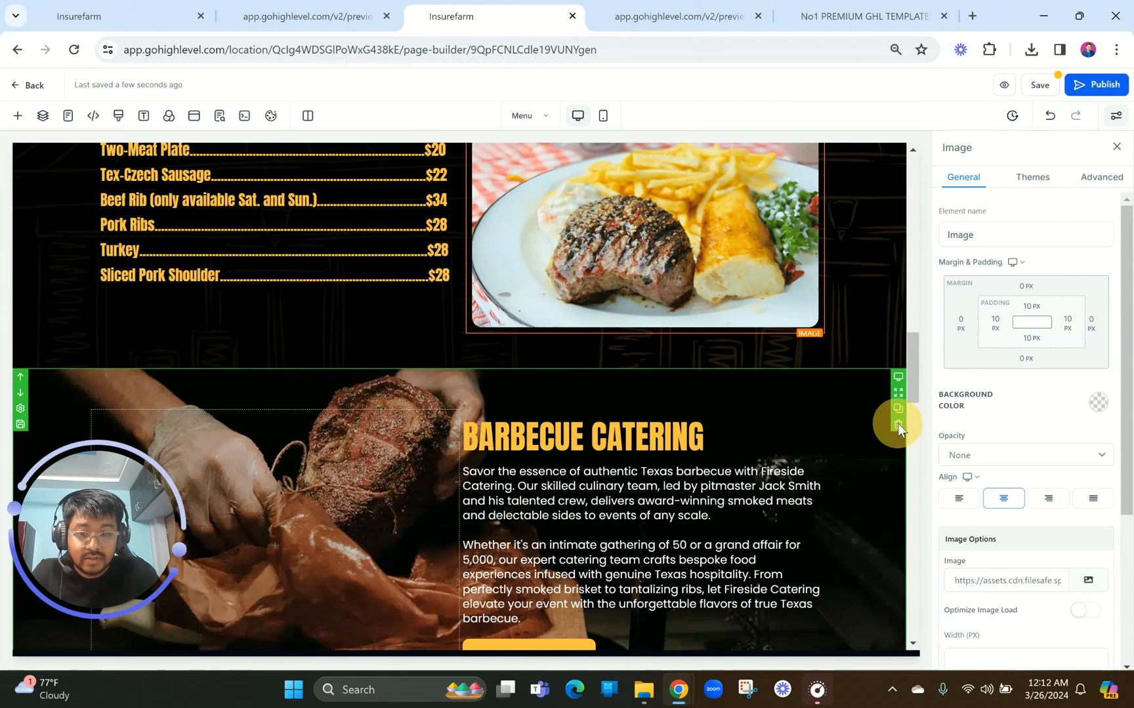
{"action": "left_click", "coordinate": [897, 414]}
{"action": "left_click", "coordinate": [898, 415]}
{"action": "left_click", "coordinate": [768, 445]}
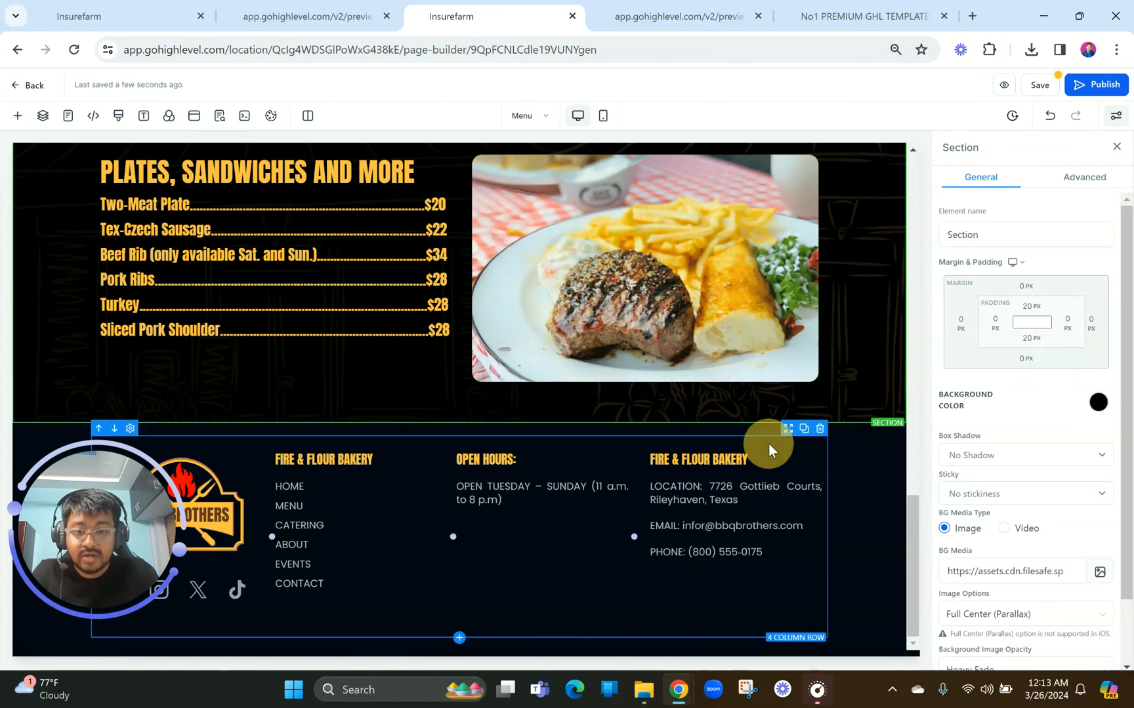
Open a preview of the menu page.
{"action": "scroll", "coordinate": [609, 445], "scroll_direction": "up", "scroll_amount": 3}
{"action": "scroll", "coordinate": [609, 444], "scroll_direction": "up", "scroll_amount": 15}
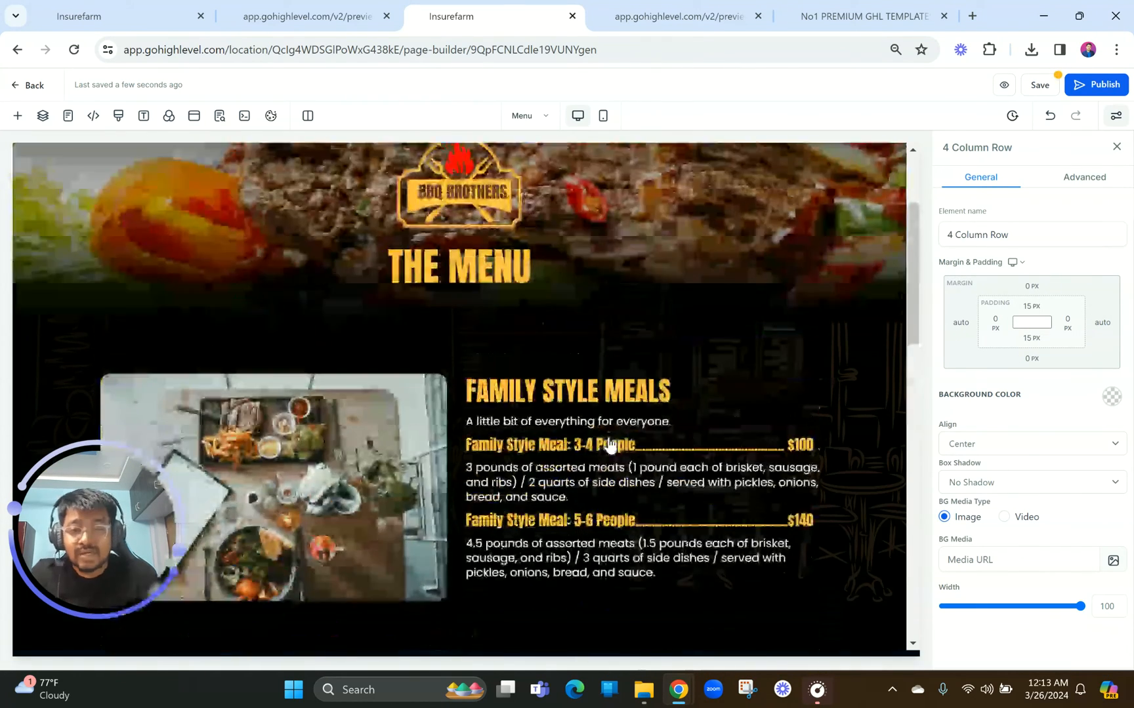
{"action": "left_click", "coordinate": [1006, 92]}
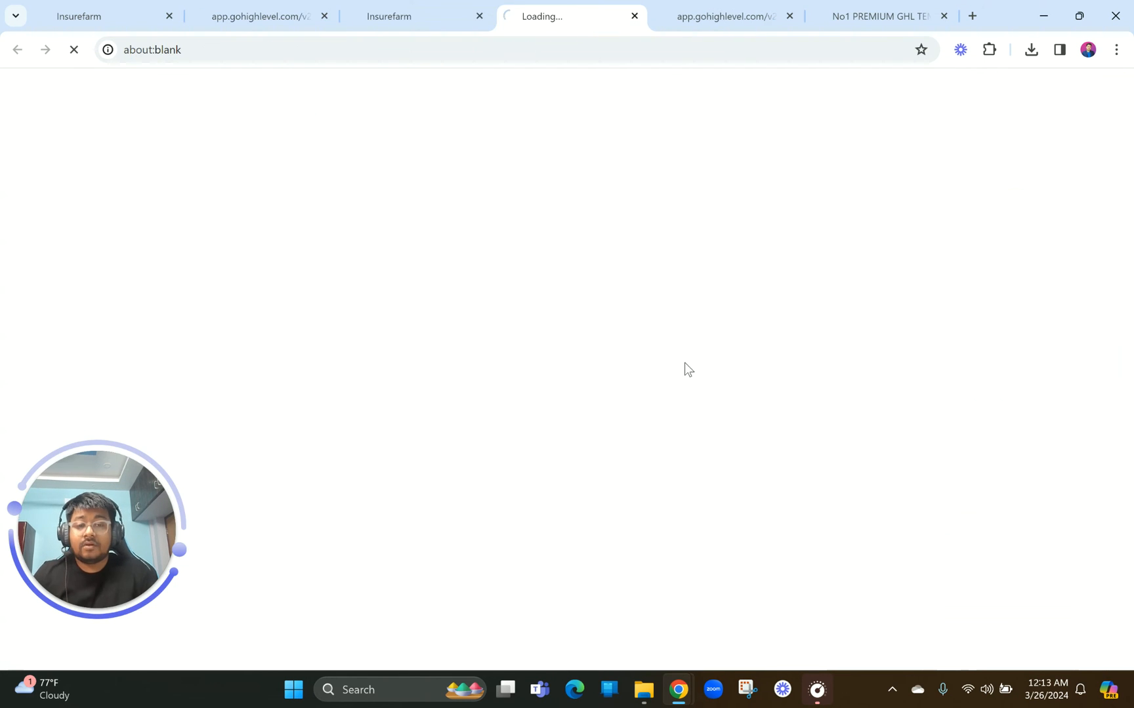
{"action": "left_click", "coordinate": [1117, 51]}
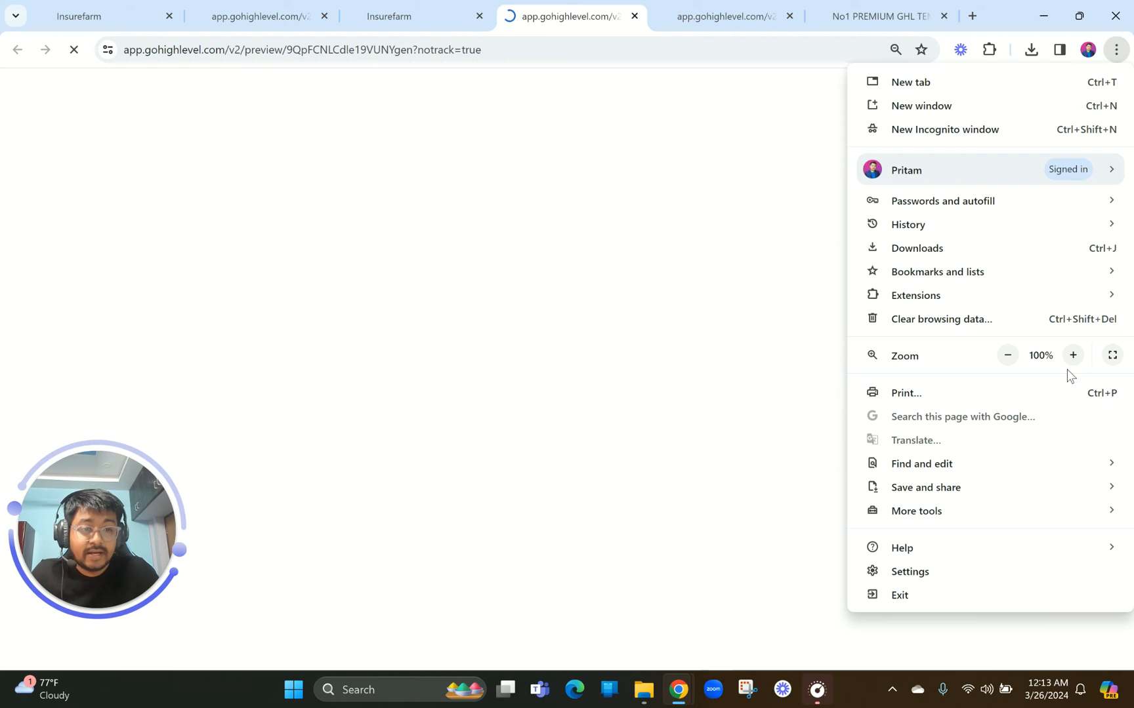
{"action": "left_click", "coordinate": [772, 359]}
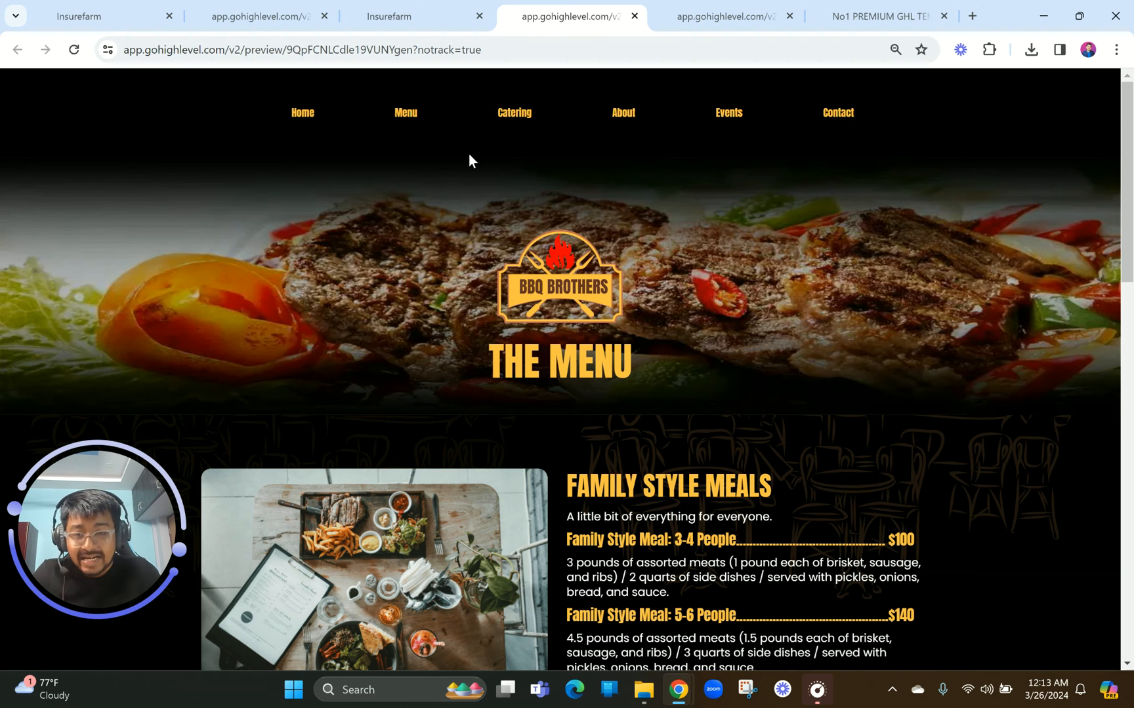
Examine the previewed page from The Menu banner through Family Style Meals down to Plates, Sandwiches and More.
{"action": "scroll", "coordinate": [558, 340], "scroll_direction": "down", "scroll_amount": 2}
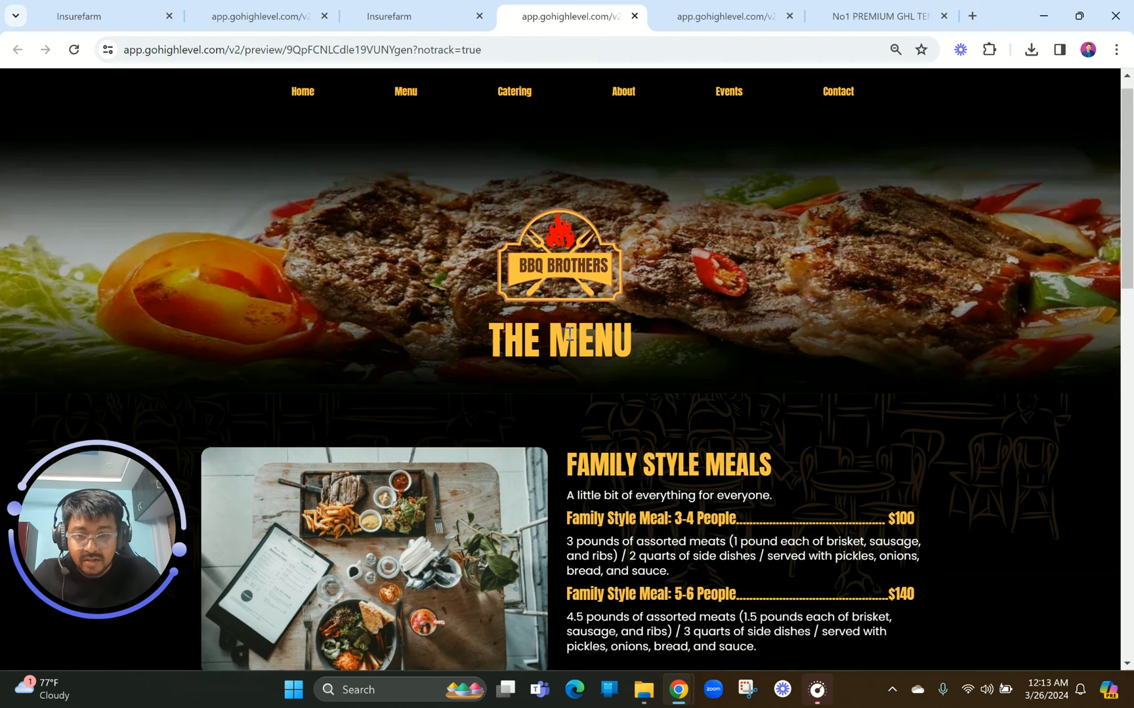
{"action": "scroll", "coordinate": [568, 339], "scroll_direction": "down", "scroll_amount": 1}
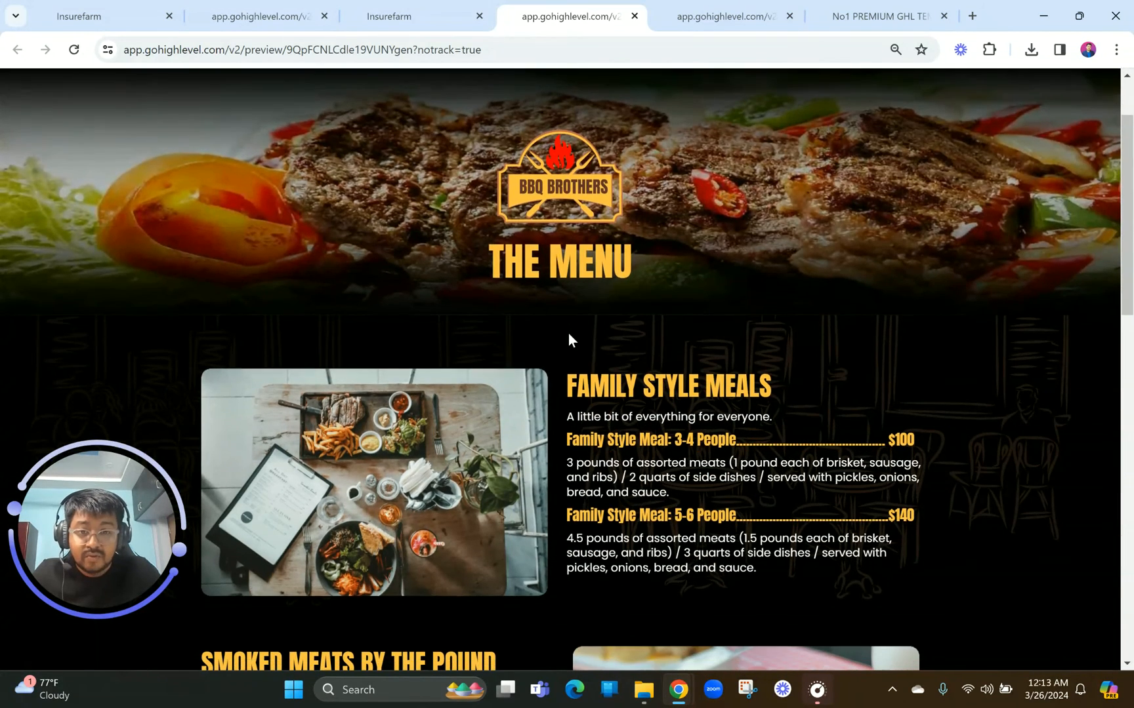
{"action": "scroll", "coordinate": [569, 339], "scroll_direction": "down", "scroll_amount": 3}
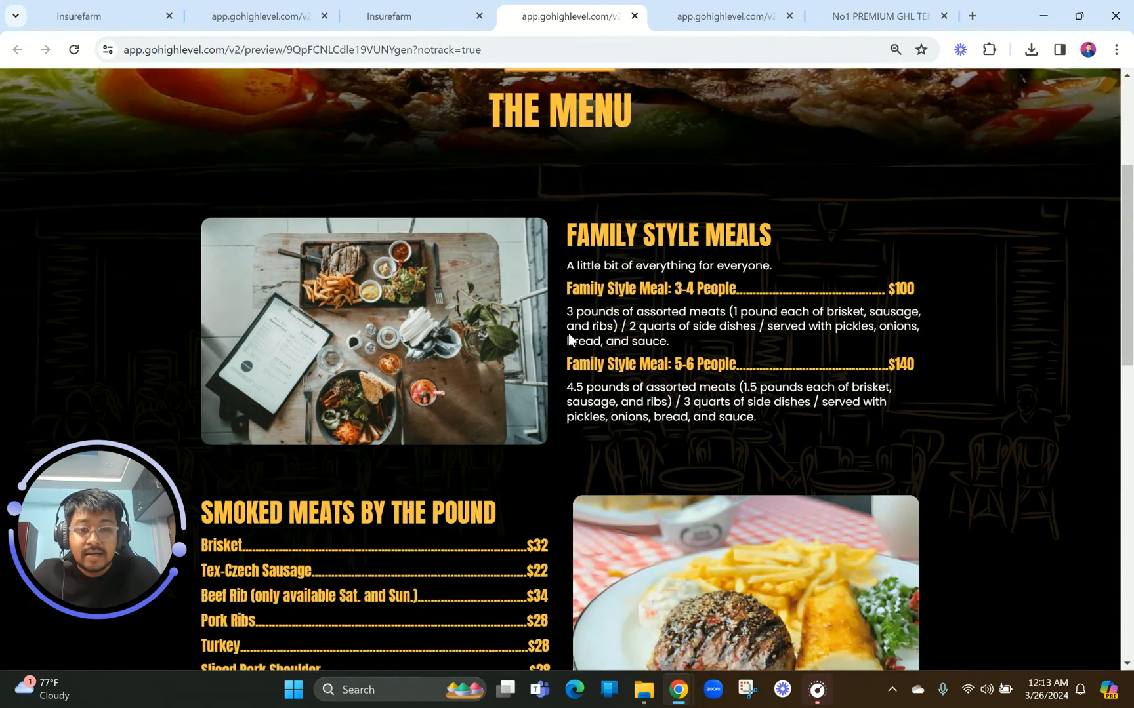
{"action": "scroll", "coordinate": [578, 168], "scroll_direction": "down", "scroll_amount": 1}
{"action": "scroll", "coordinate": [947, 272], "scroll_direction": "up", "scroll_amount": 2}
{"action": "scroll", "coordinate": [1019, 231], "scroll_direction": "up", "scroll_amount": 3}
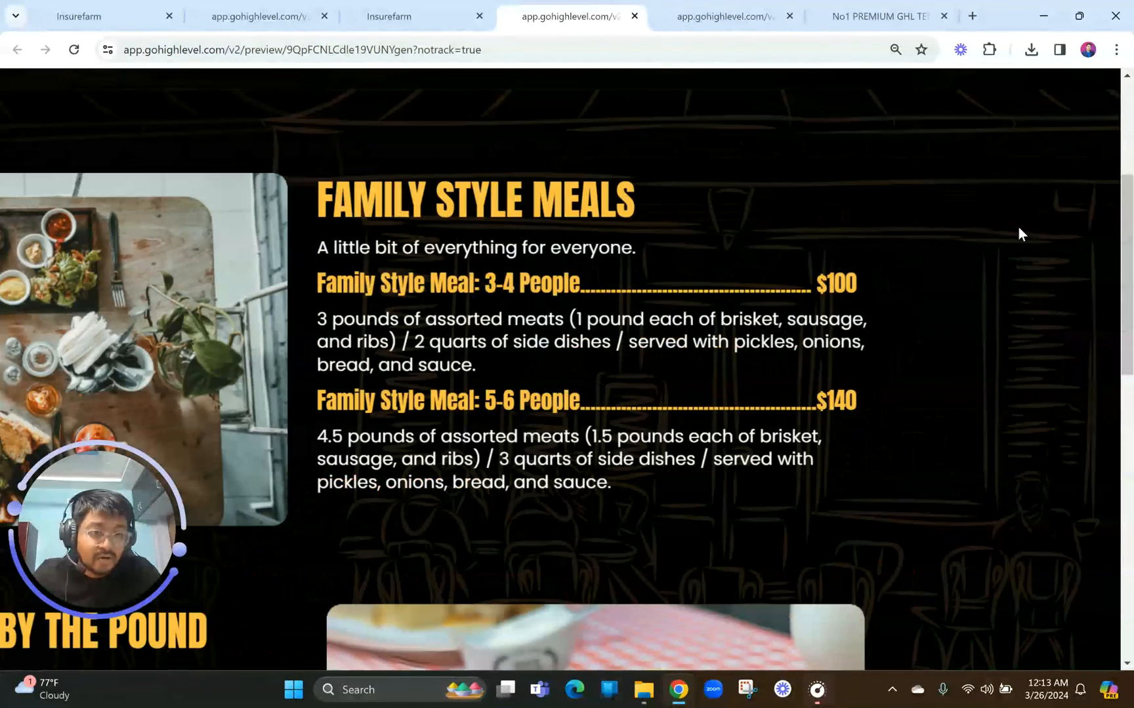
{"action": "scroll", "coordinate": [933, 597], "scroll_direction": "down", "scroll_amount": 2}
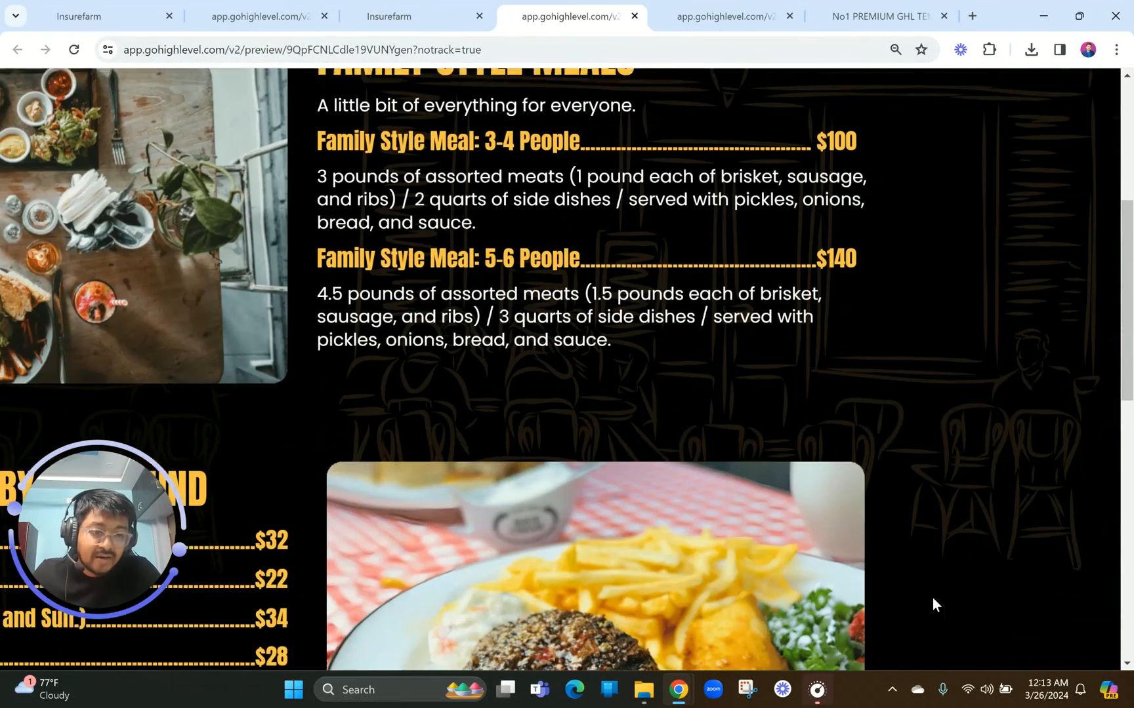
{"action": "scroll", "coordinate": [871, 375], "scroll_direction": "down", "scroll_amount": 3}
{"action": "scroll", "coordinate": [870, 375], "scroll_direction": "down", "scroll_amount": 3}
{"action": "scroll", "coordinate": [870, 376], "scroll_direction": "up", "scroll_amount": 1}
{"action": "scroll", "coordinate": [871, 375], "scroll_direction": "down", "scroll_amount": 1}
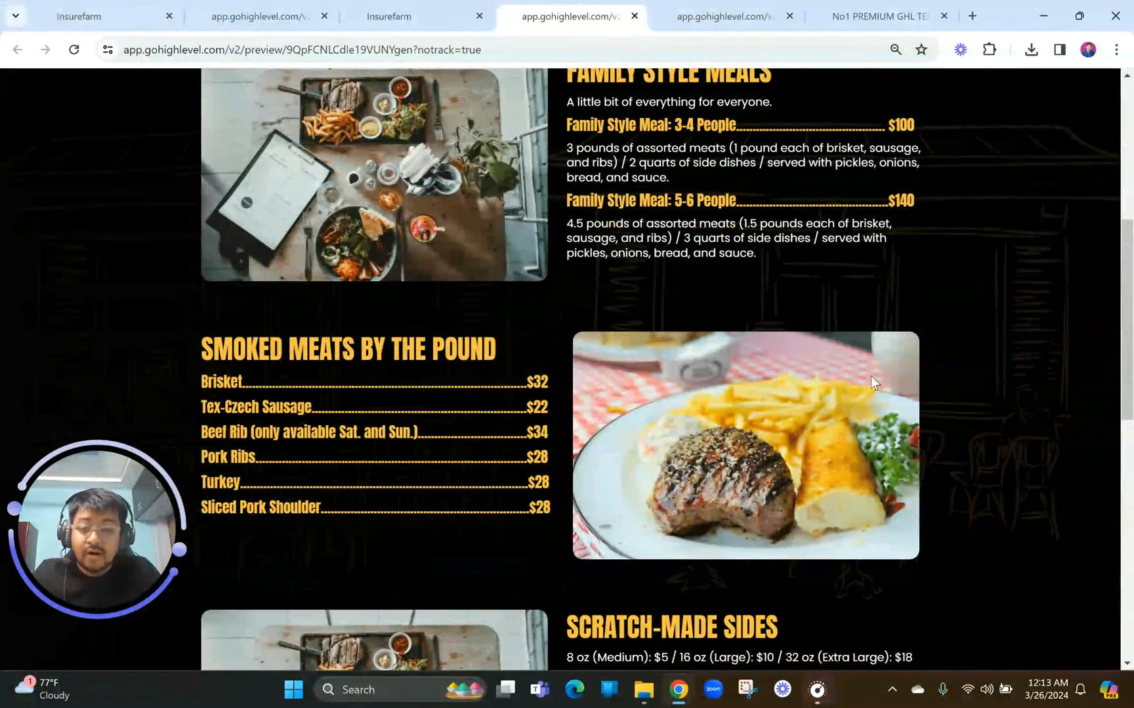
{"action": "scroll", "coordinate": [870, 375], "scroll_direction": "up", "scroll_amount": 3}
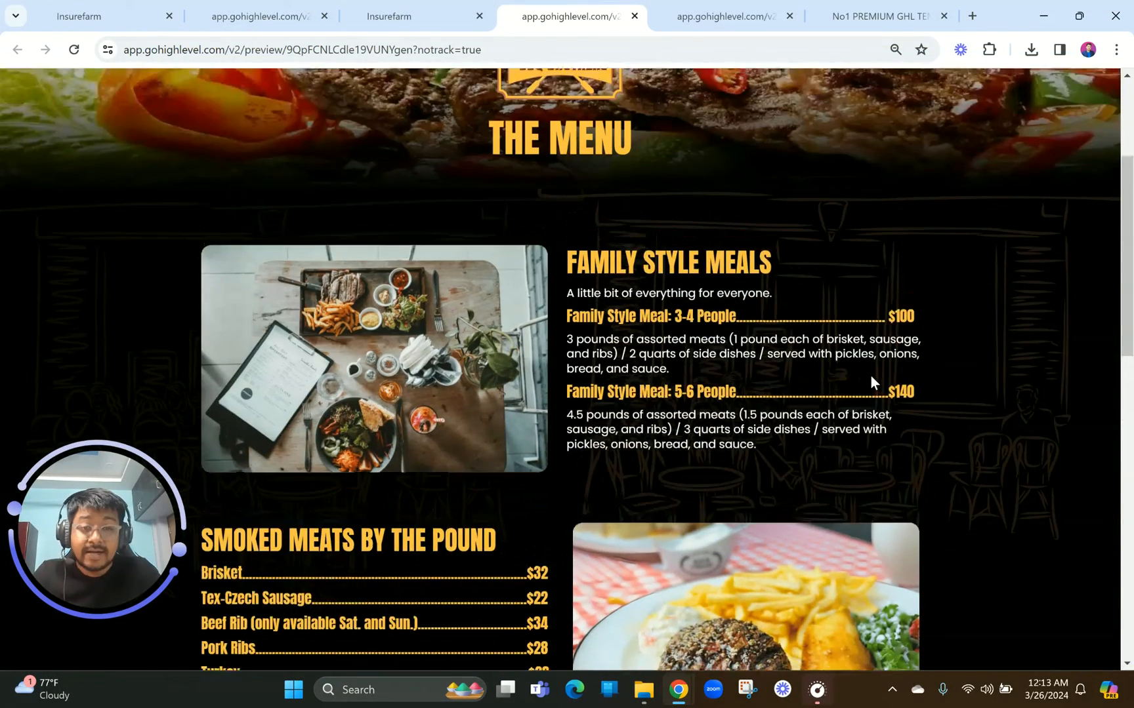
{"action": "scroll", "coordinate": [871, 375], "scroll_direction": "down", "scroll_amount": 4}
{"action": "scroll", "coordinate": [870, 376], "scroll_direction": "down", "scroll_amount": 10}
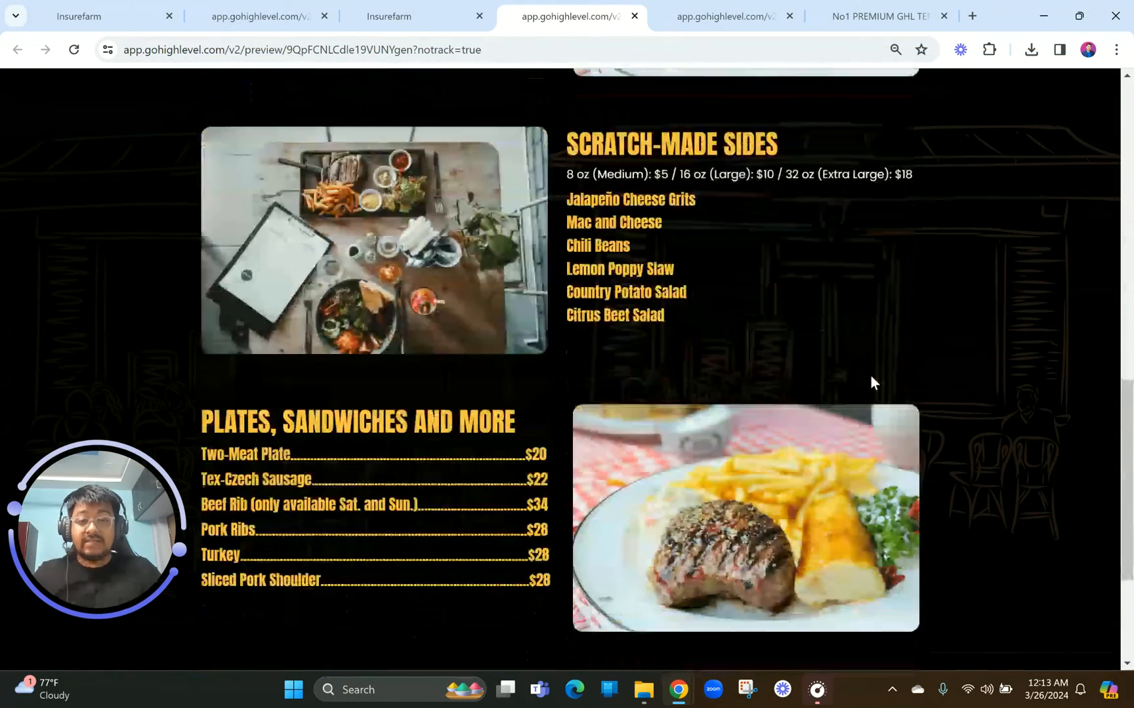
{"action": "scroll", "coordinate": [871, 375], "scroll_direction": "up", "scroll_amount": 20}
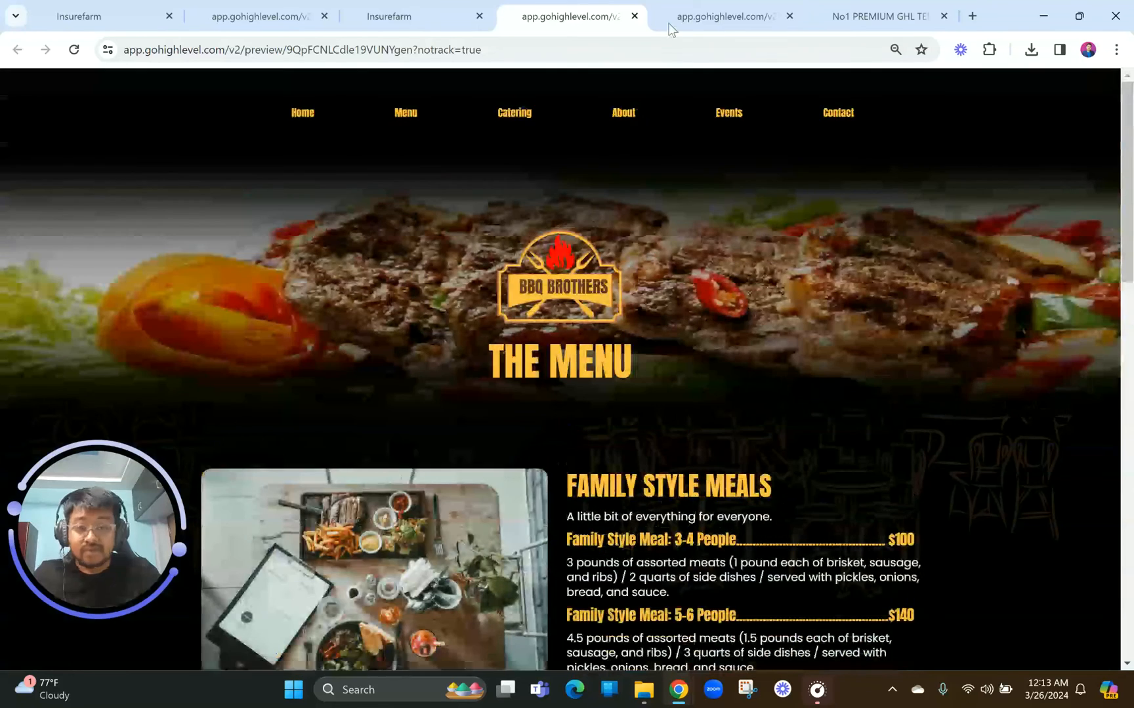
Return to the page builder and examine the menu page's mobile layout from the banner down to the bottom.
{"action": "left_click", "coordinate": [389, 15]}
{"action": "left_click", "coordinate": [1115, 49]}
{"action": "left_click", "coordinate": [723, 366]}
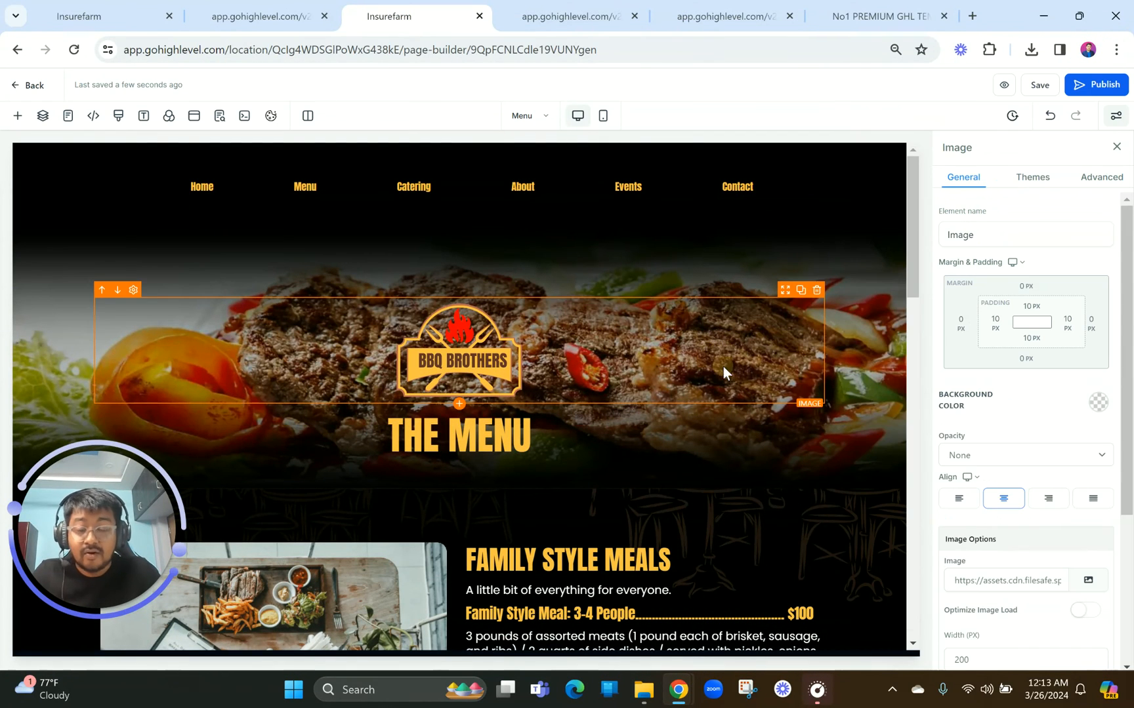
{"action": "left_click", "coordinate": [605, 124]}
{"action": "scroll", "coordinate": [465, 489], "scroll_direction": "down", "scroll_amount": 10}
{"action": "scroll", "coordinate": [473, 486], "scroll_direction": "down", "scroll_amount": 10}
{"action": "scroll", "coordinate": [475, 485], "scroll_direction": "down", "scroll_amount": 15}
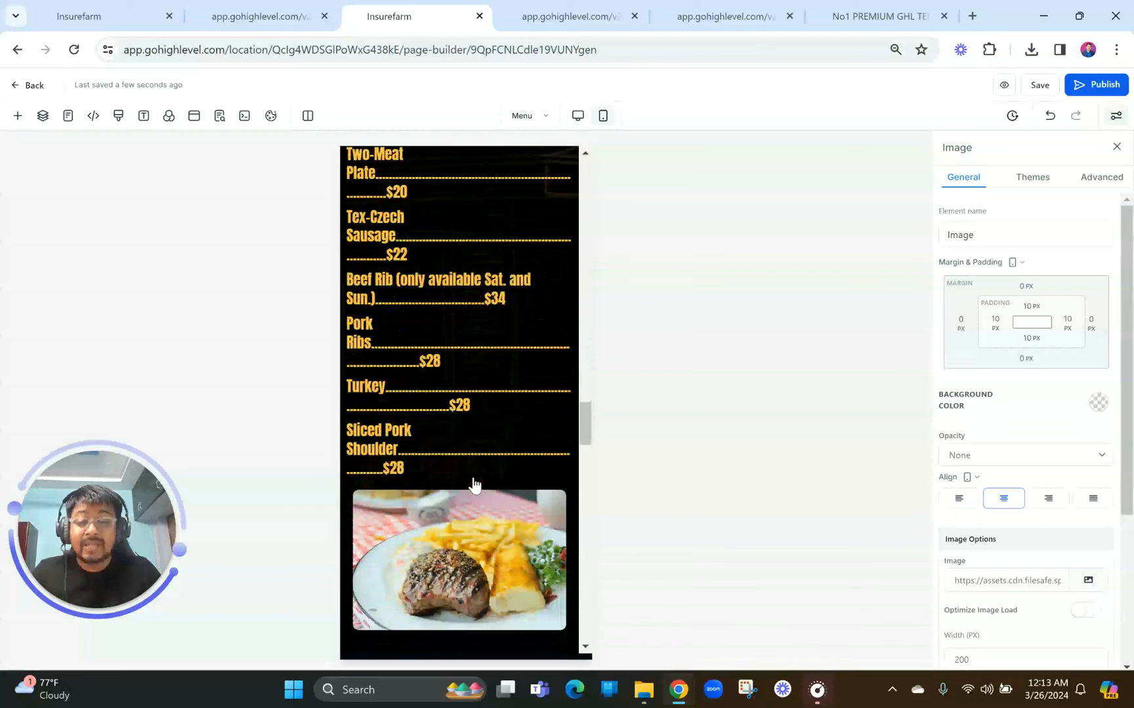
{"action": "scroll", "coordinate": [475, 485], "scroll_direction": "down", "scroll_amount": 15}
{"action": "scroll", "coordinate": [475, 486], "scroll_direction": "down", "scroll_amount": 3}
{"action": "scroll", "coordinate": [475, 486], "scroll_direction": "up", "scroll_amount": 15}
{"action": "scroll", "coordinate": [475, 485], "scroll_direction": "up", "scroll_amount": 15}
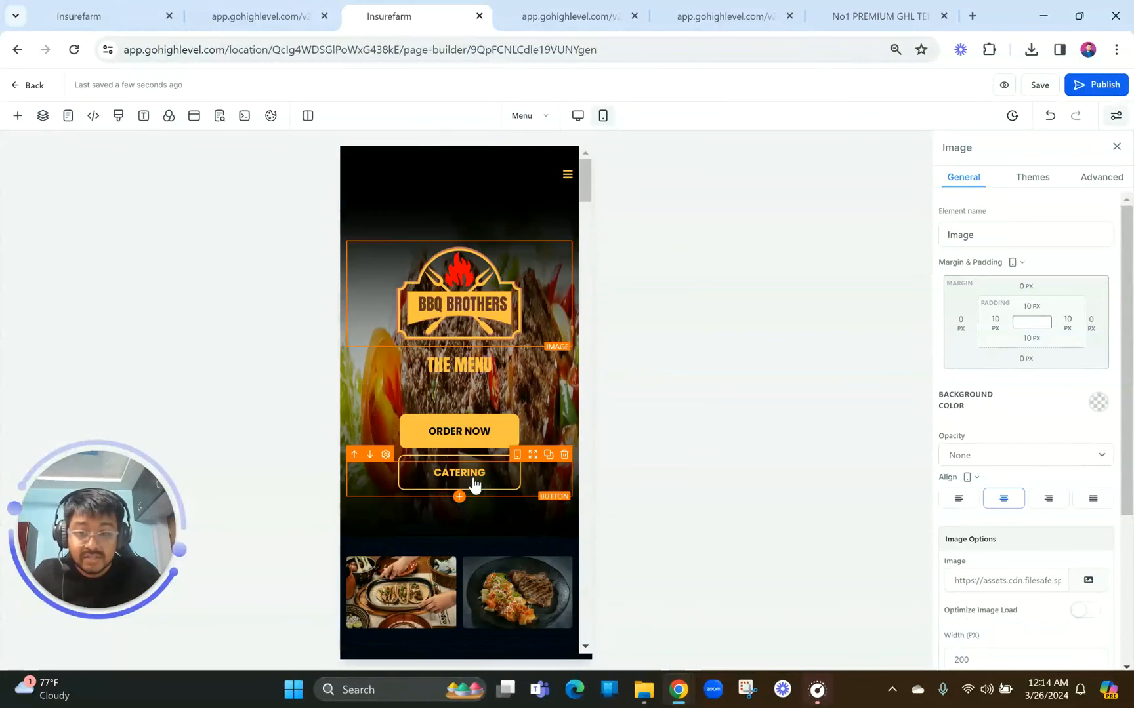
Duplicate The Menu banner section in the desktop layout.
{"action": "left_click", "coordinate": [581, 125]}
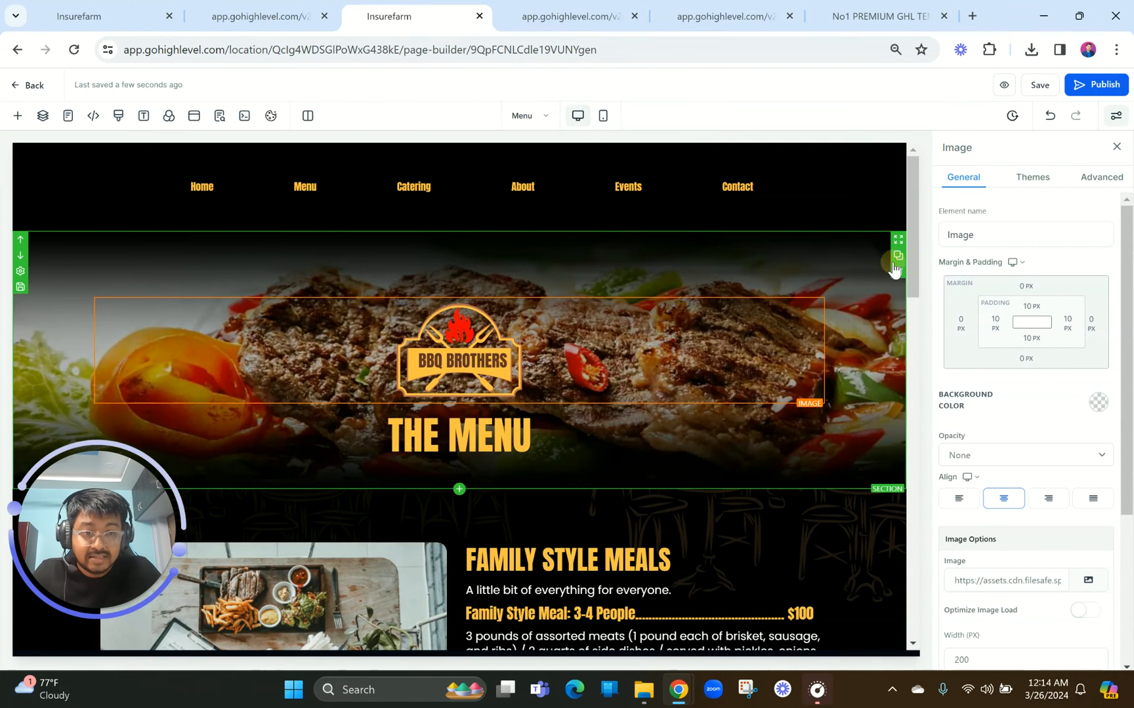
{"action": "left_click", "coordinate": [893, 269]}
{"action": "left_click", "coordinate": [1049, 117]}
{"action": "left_click", "coordinate": [898, 259]}
{"action": "left_click", "coordinate": [806, 257]}
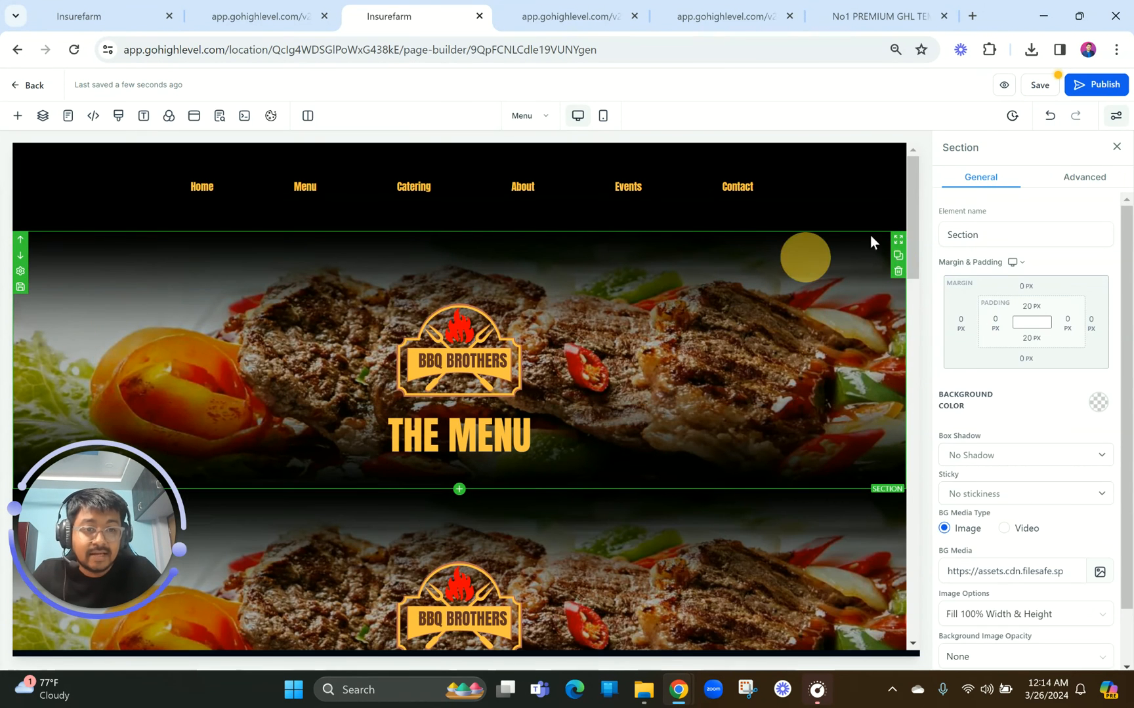
Make the upper banner copy visible on desktop only and the lower banner copy visible on mobile only.
{"action": "left_click", "coordinate": [1082, 178]}
{"action": "left_click", "coordinate": [1030, 372]}
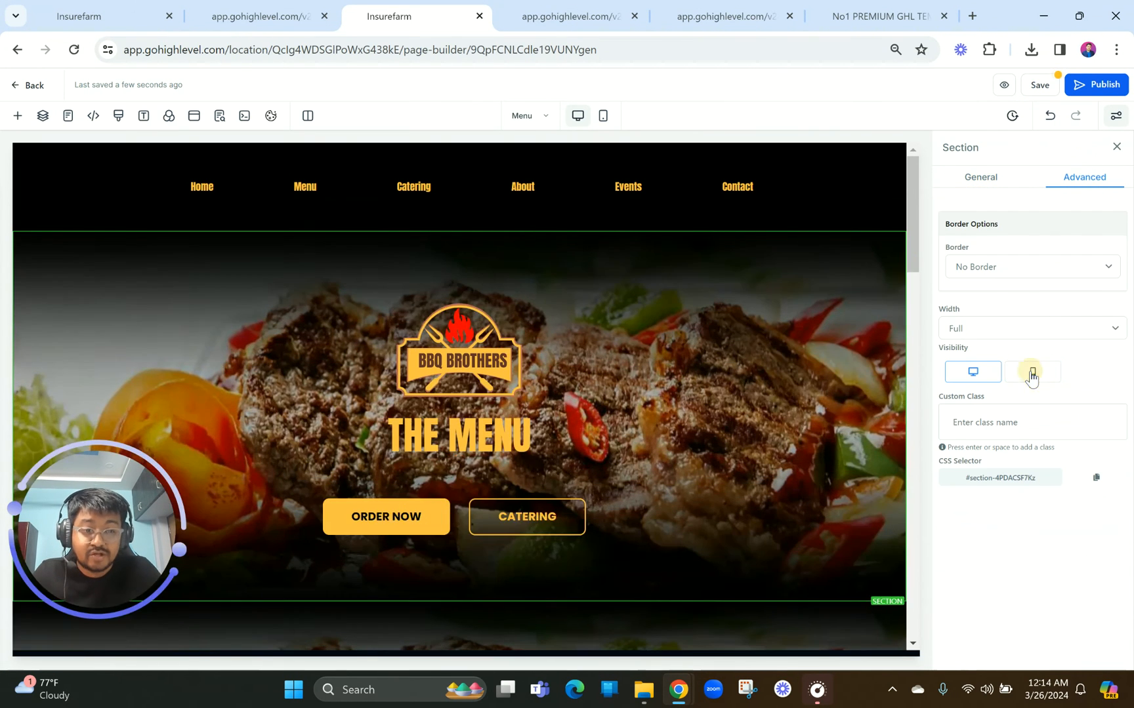
{"action": "scroll", "coordinate": [743, 423], "scroll_direction": "down", "scroll_amount": 3}
{"action": "left_click", "coordinate": [718, 435]}
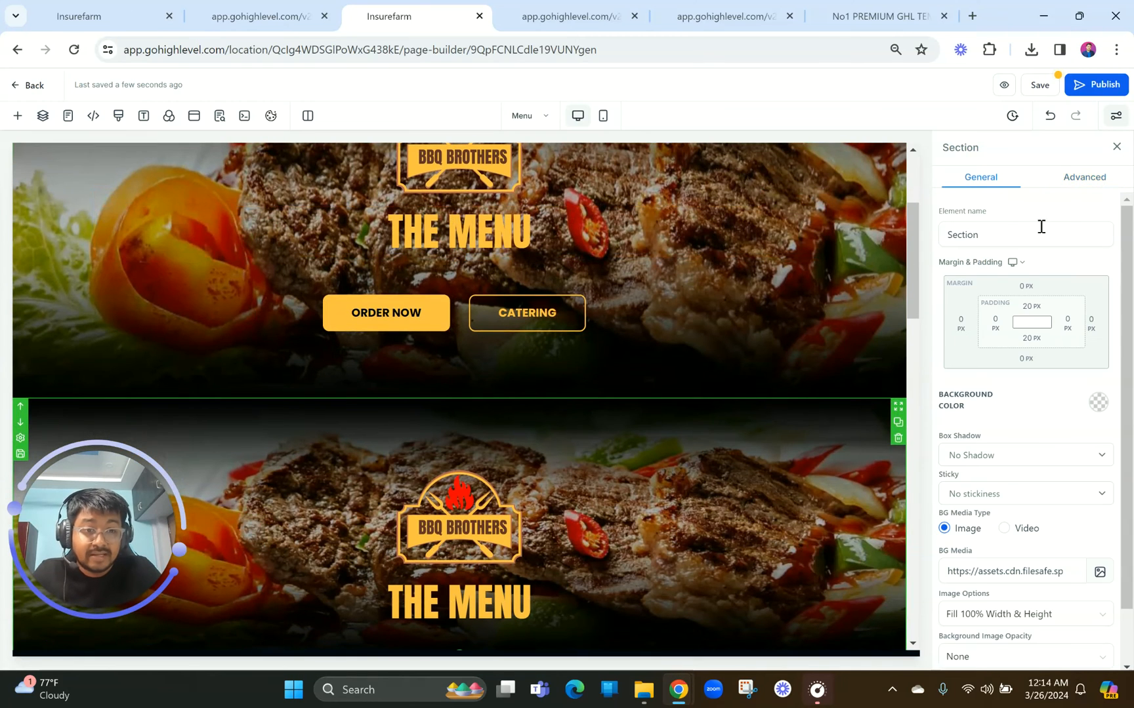
{"action": "left_click", "coordinate": [1086, 179]}
{"action": "left_click", "coordinate": [971, 372]}
Delete the two-column row with the Order Now and Catering buttons from the desktop banner.
{"action": "scroll", "coordinate": [807, 349], "scroll_direction": "up", "scroll_amount": 2}
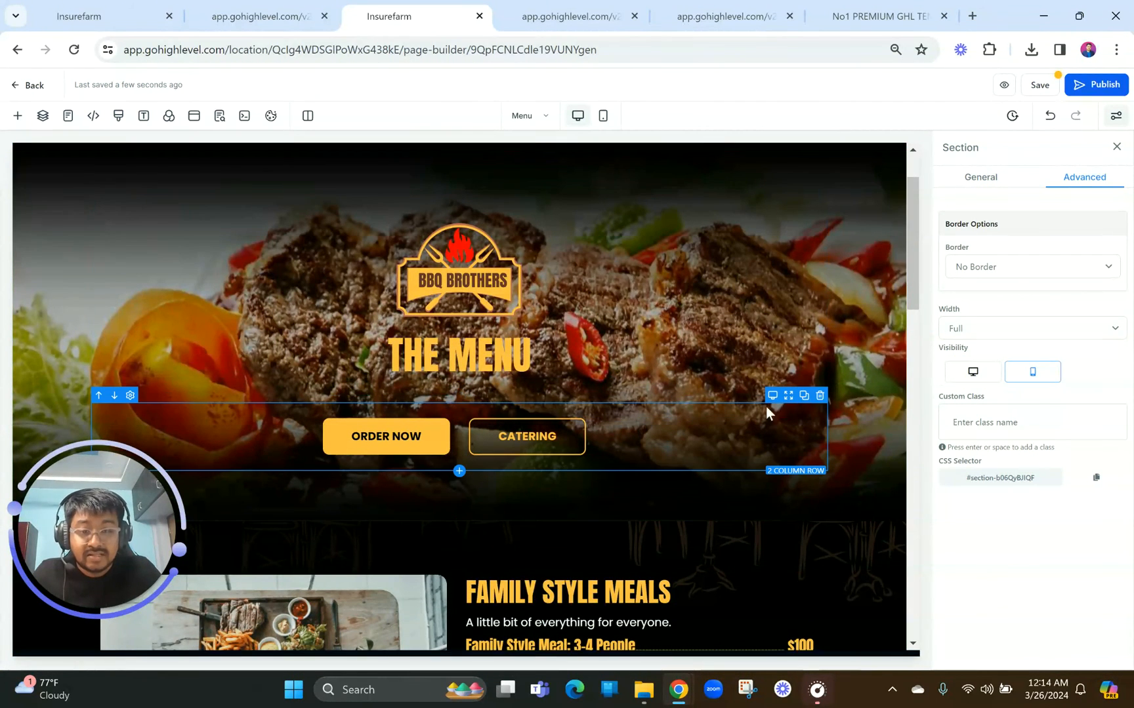
{"action": "left_click", "coordinate": [820, 397]}
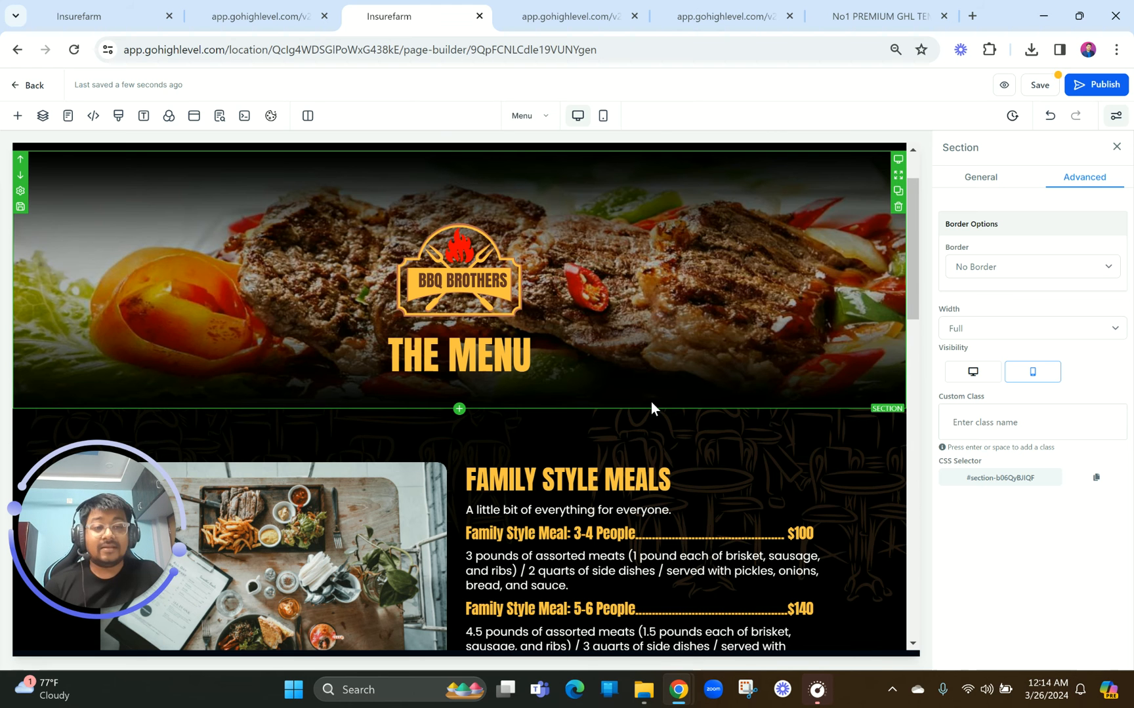
In the mobile layout, try Full Center and Repeat for the banner's background image and settle on No Repeat.
{"action": "left_click", "coordinate": [603, 118]}
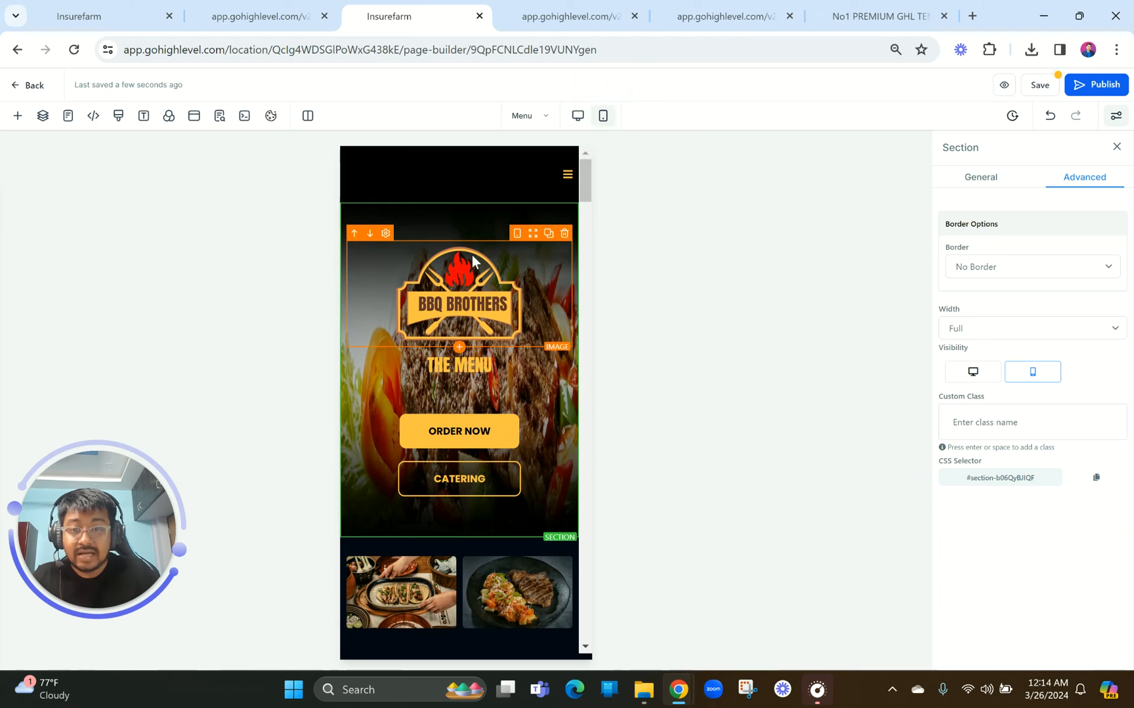
{"action": "left_click", "coordinate": [449, 223]}
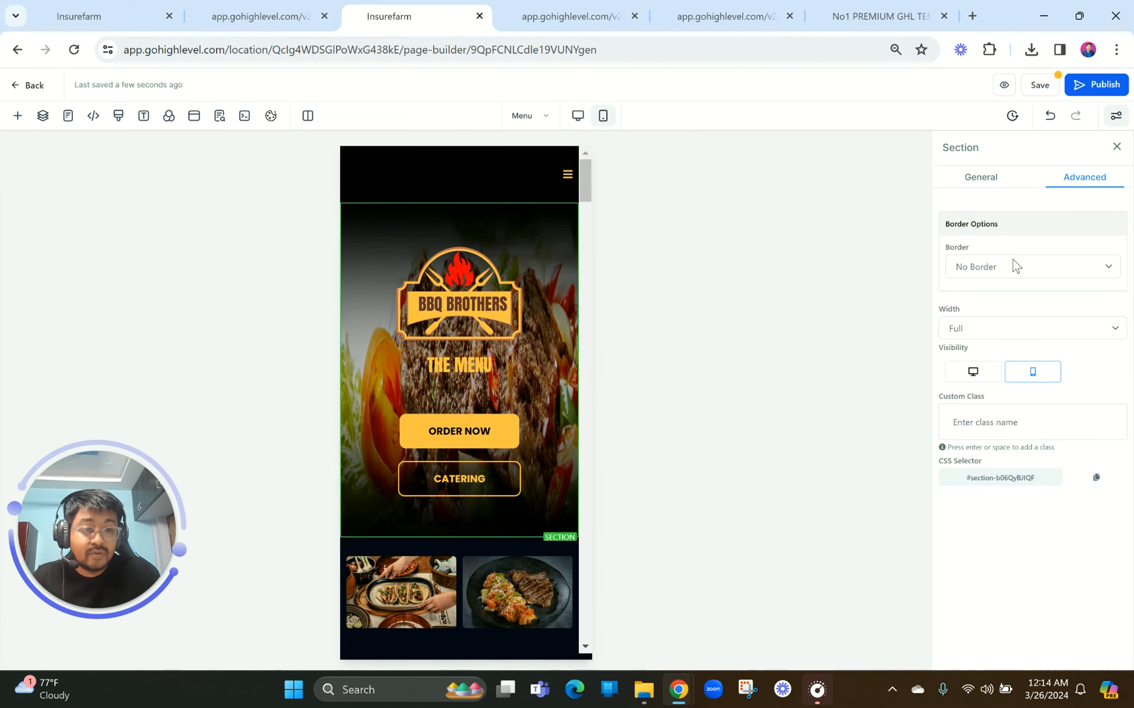
{"action": "left_click", "coordinate": [981, 178]}
{"action": "scroll", "coordinate": [1008, 492], "scroll_direction": "down", "scroll_amount": 1}
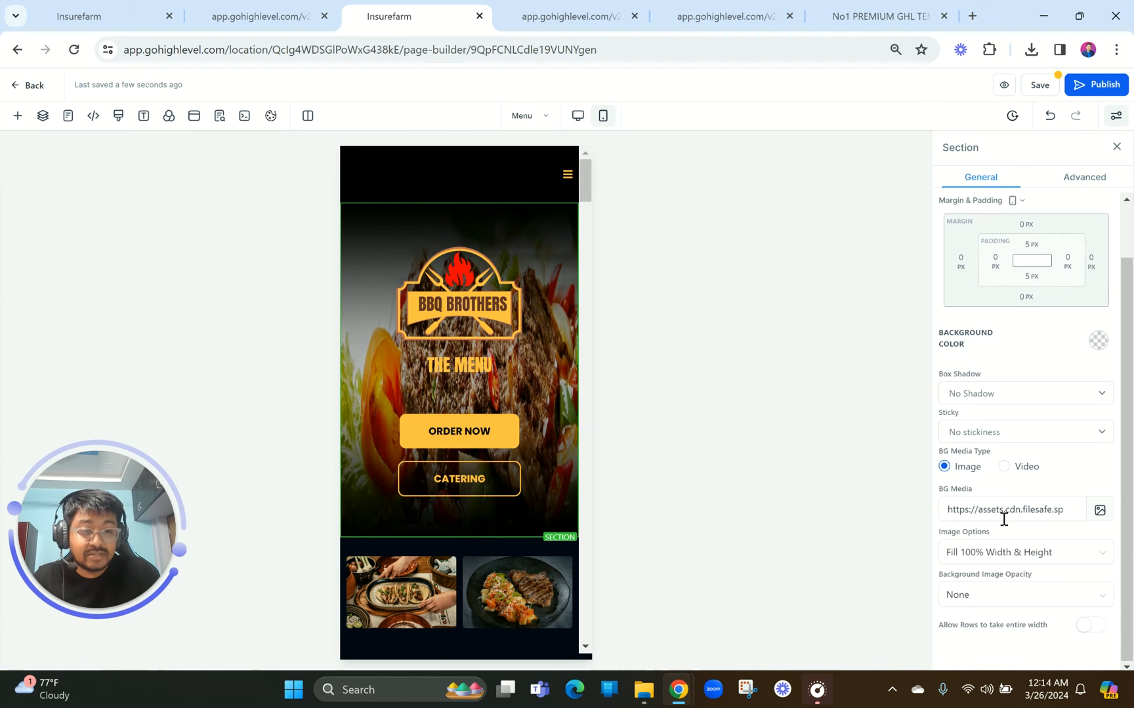
{"action": "left_click", "coordinate": [992, 557]}
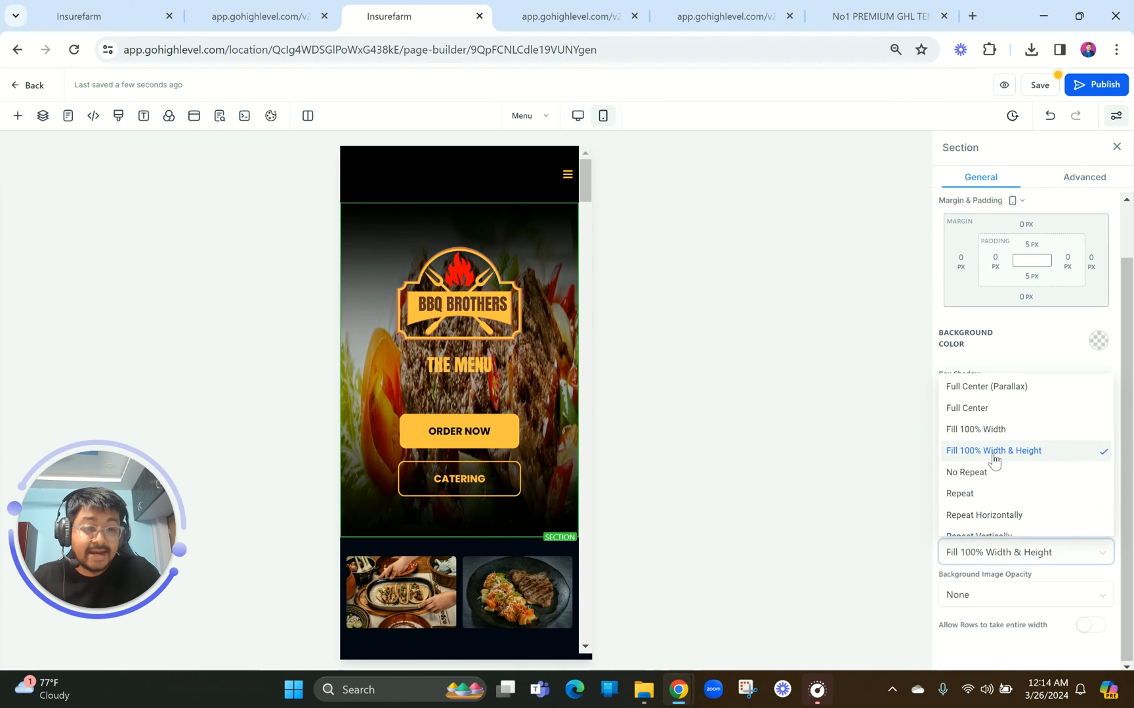
{"action": "left_click", "coordinate": [974, 408]}
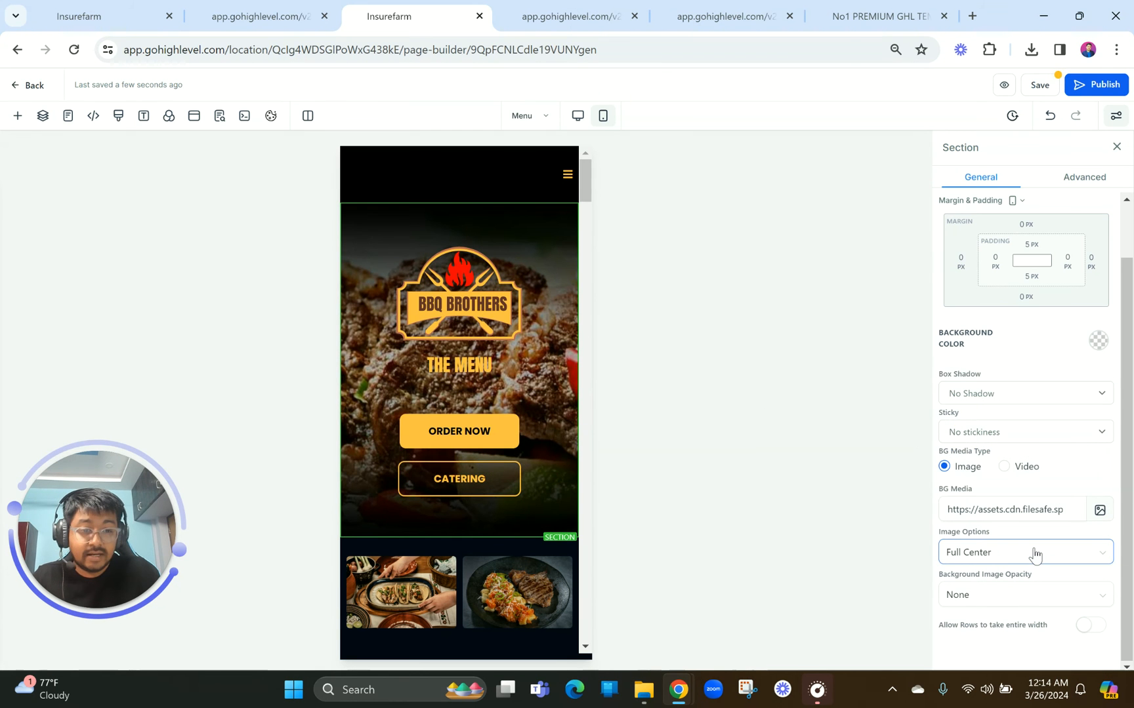
{"action": "left_click", "coordinate": [1008, 555]}
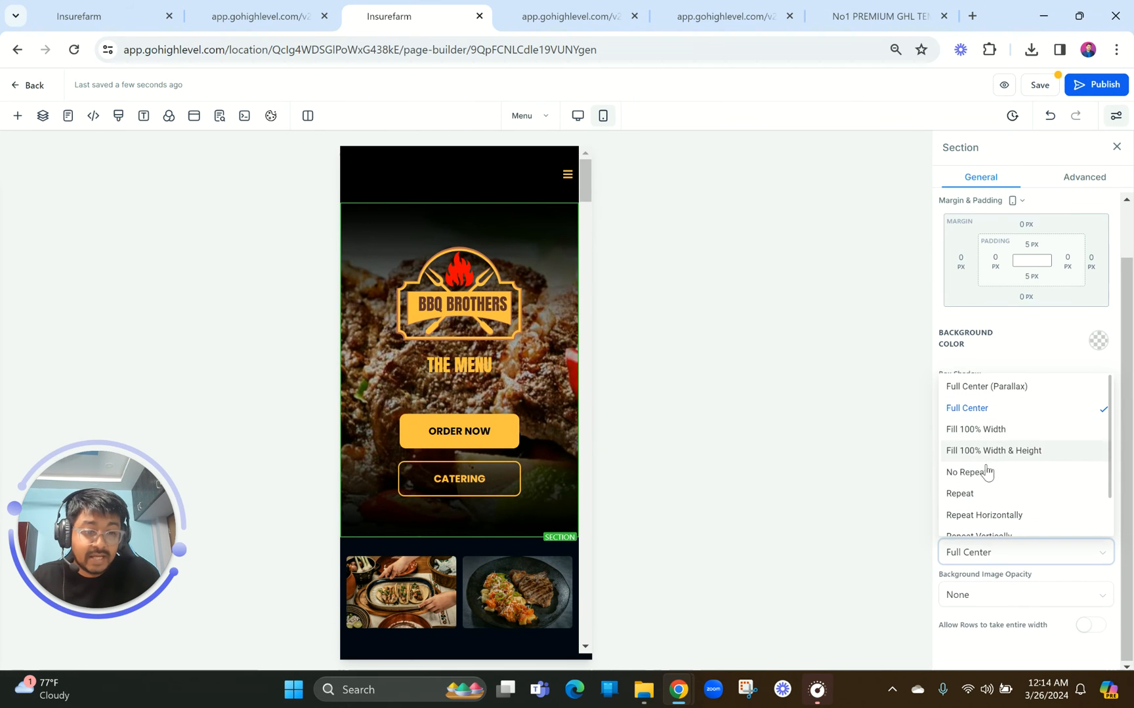
{"action": "left_click", "coordinate": [966, 473]}
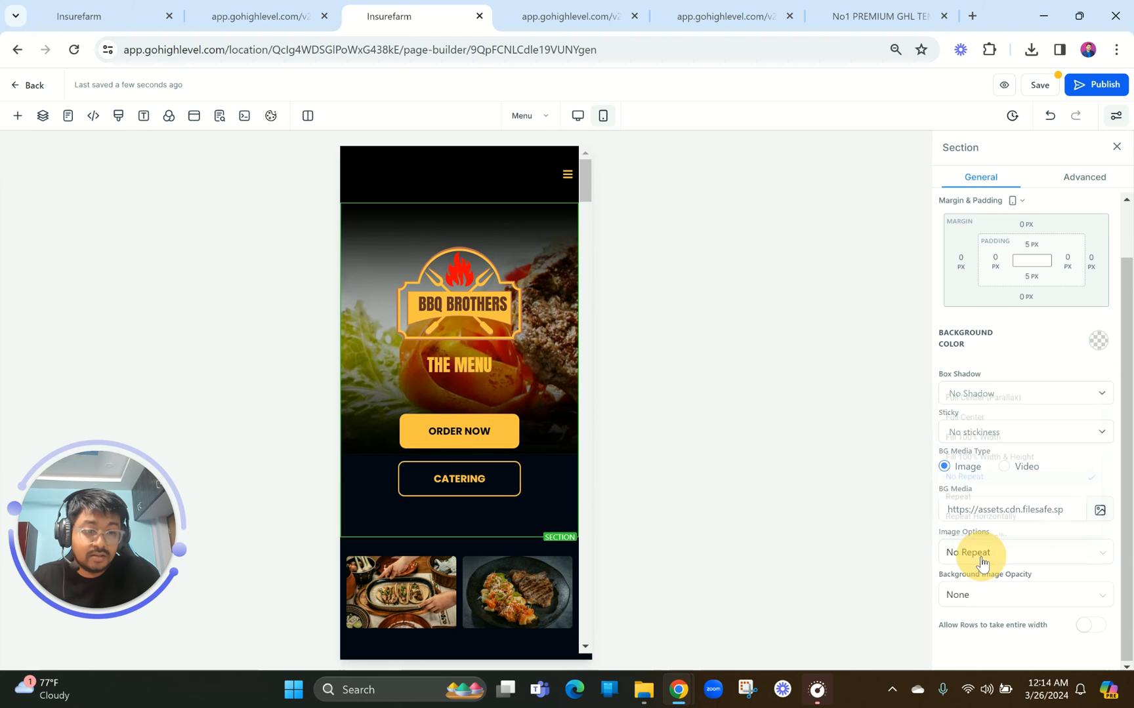
{"action": "left_click", "coordinate": [982, 559]}
{"action": "left_click", "coordinate": [977, 498]}
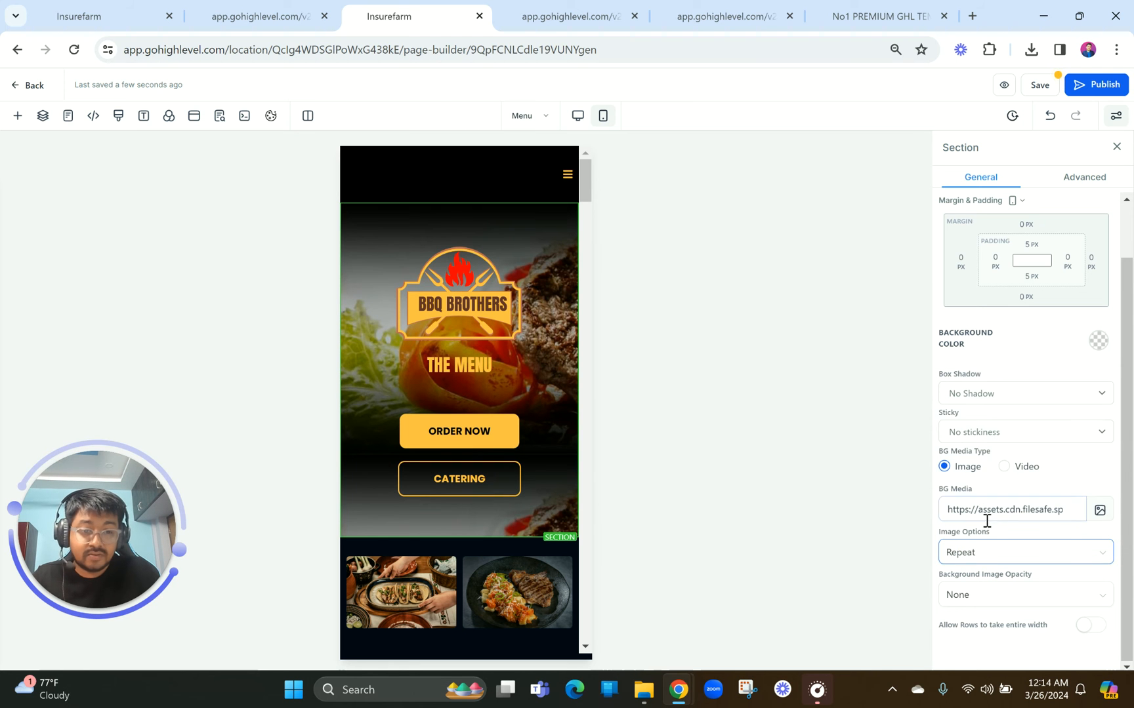
{"action": "left_click", "coordinate": [982, 553]}
{"action": "left_click", "coordinate": [966, 473]}
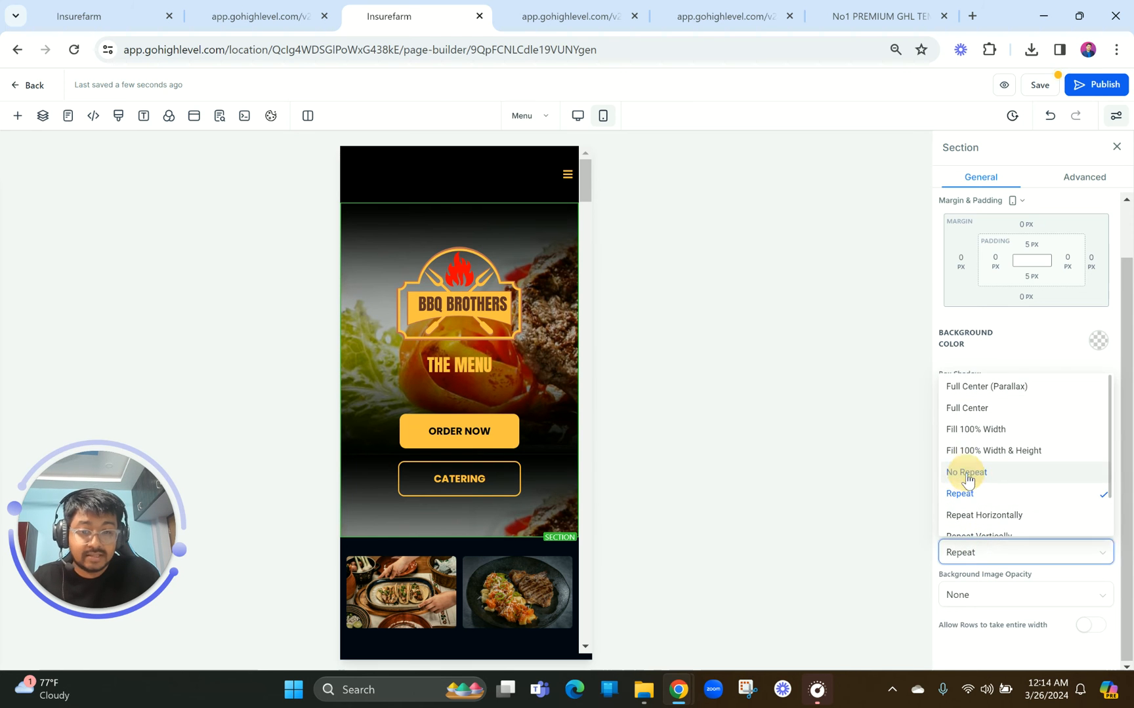
Delete the two-column row with the Order Now and Catering buttons from the mobile banner.
{"action": "left_click", "coordinate": [465, 476]}
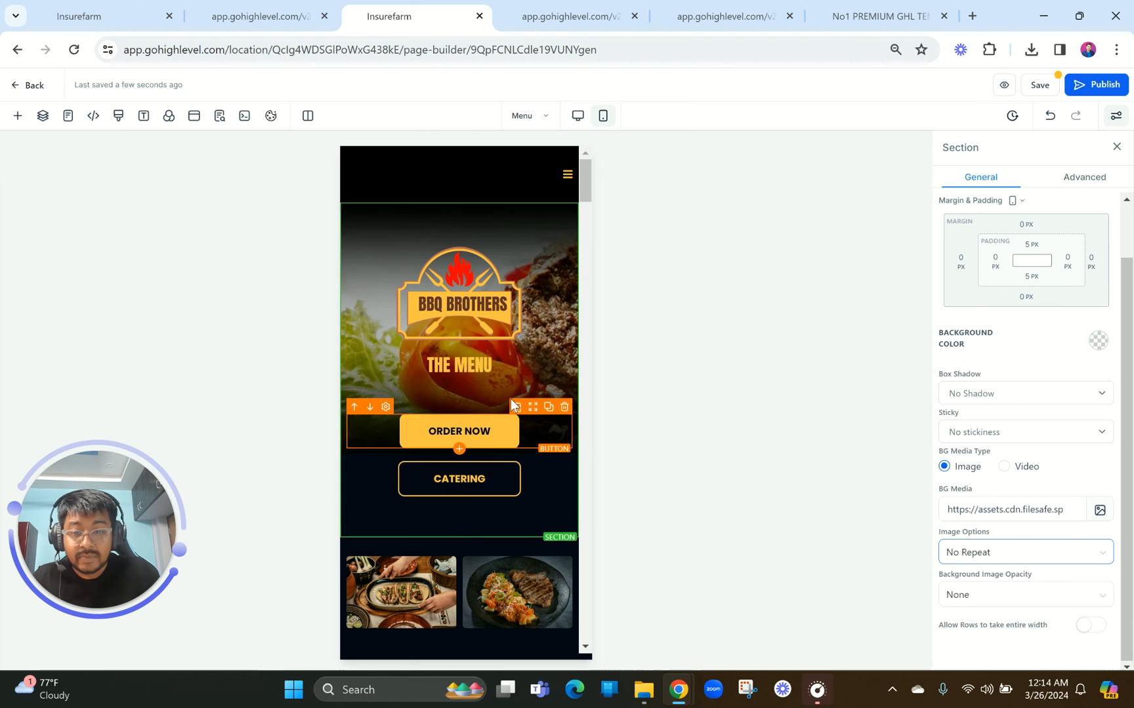
{"action": "left_click", "coordinate": [570, 392]}
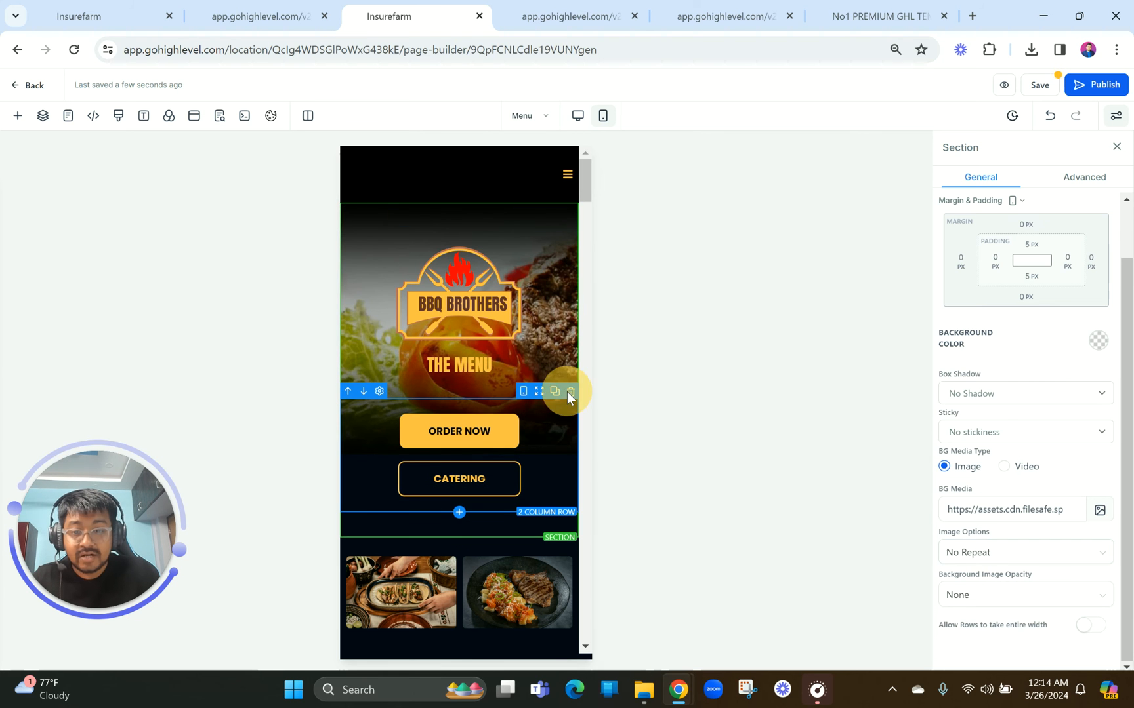
Try Fill 100% Width for the mobile banner's background image and settle on Fill 100% Width & Height.
{"action": "left_click", "coordinate": [498, 475]}
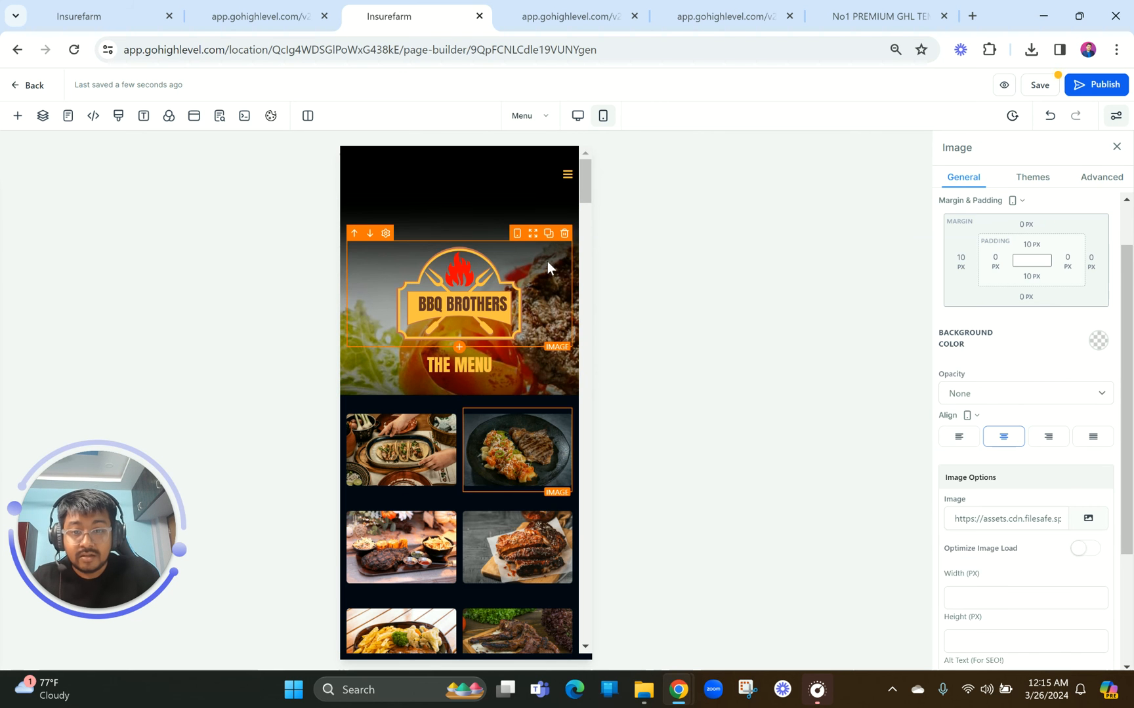
{"action": "left_click", "coordinate": [475, 216]}
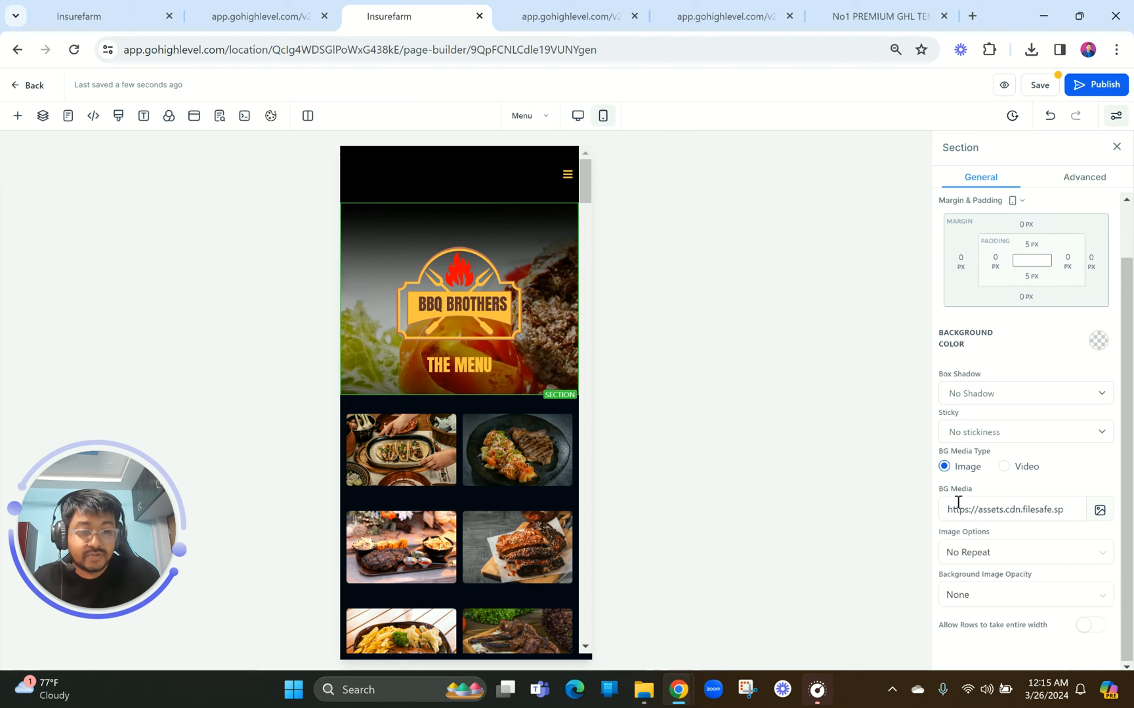
{"action": "left_click", "coordinate": [981, 555]}
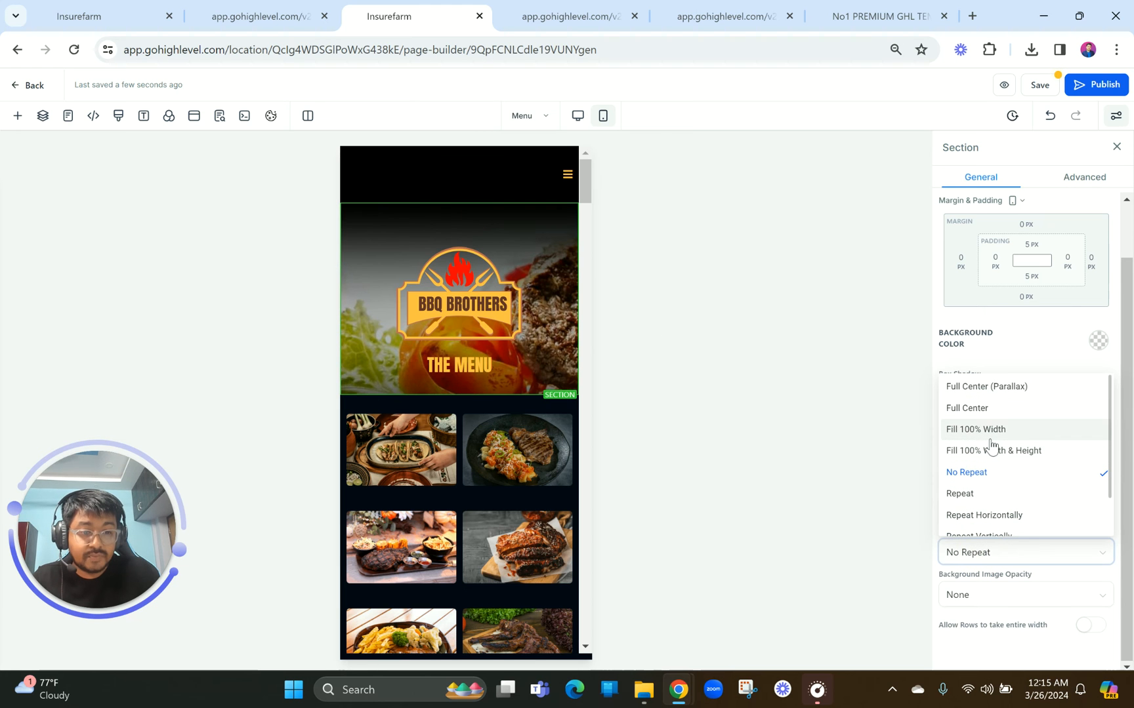
{"action": "left_click", "coordinate": [986, 431]}
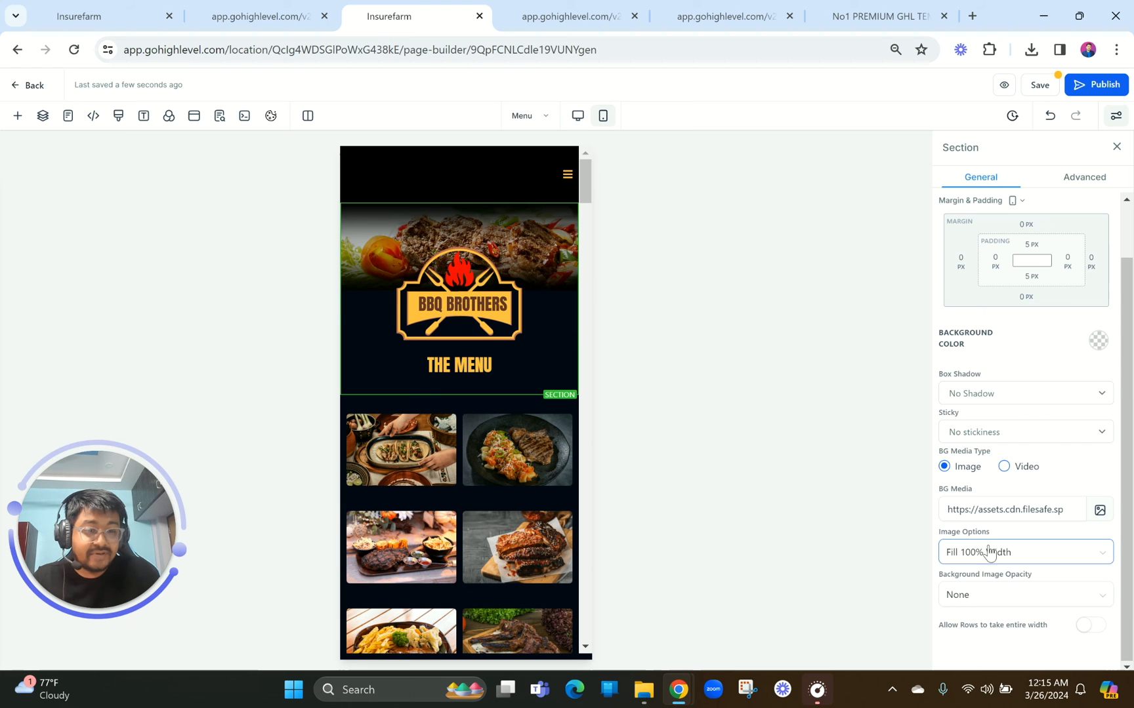
{"action": "left_click", "coordinate": [982, 557]}
{"action": "left_click", "coordinate": [985, 449]}
Delete the six-column food photo row below the mobile banner, along with its emptied section.
{"action": "left_click", "coordinate": [440, 589]}
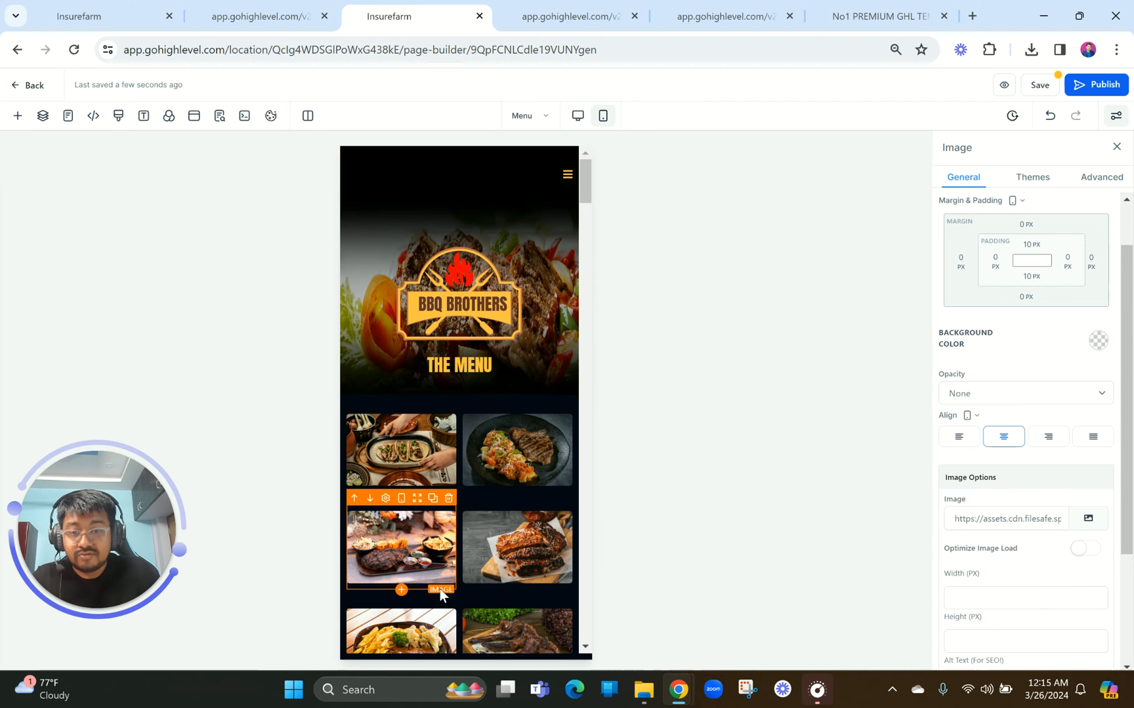
{"action": "scroll", "coordinate": [466, 508], "scroll_direction": "down", "scroll_amount": 2}
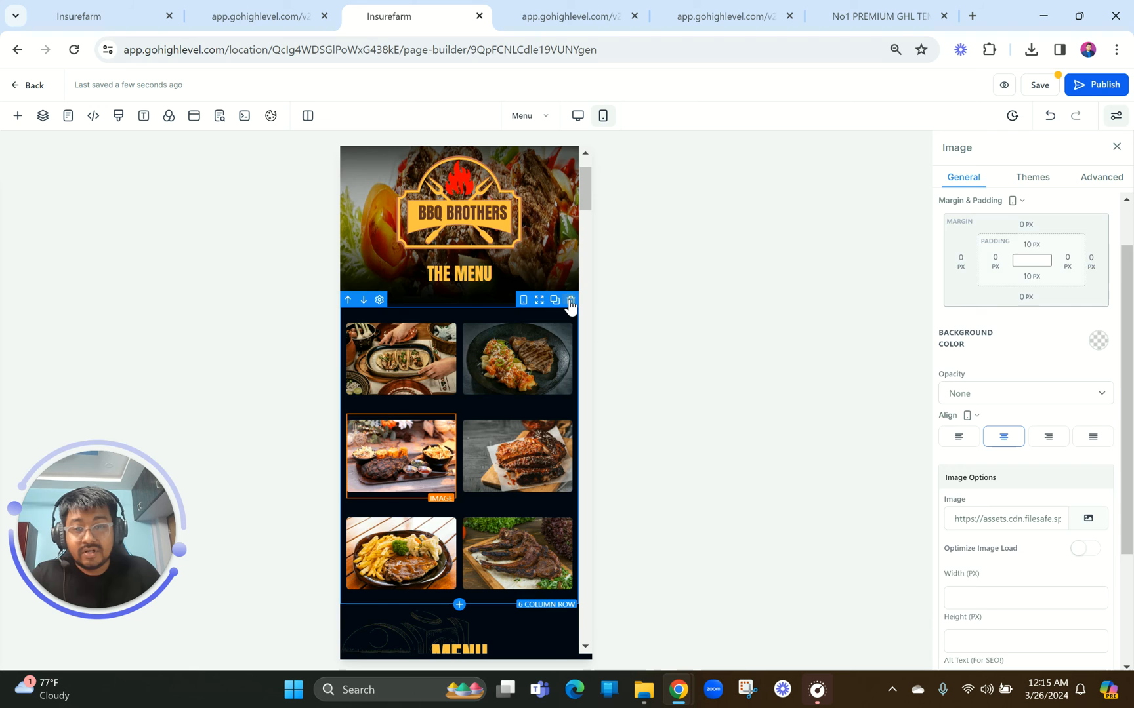
{"action": "left_click", "coordinate": [570, 300]}
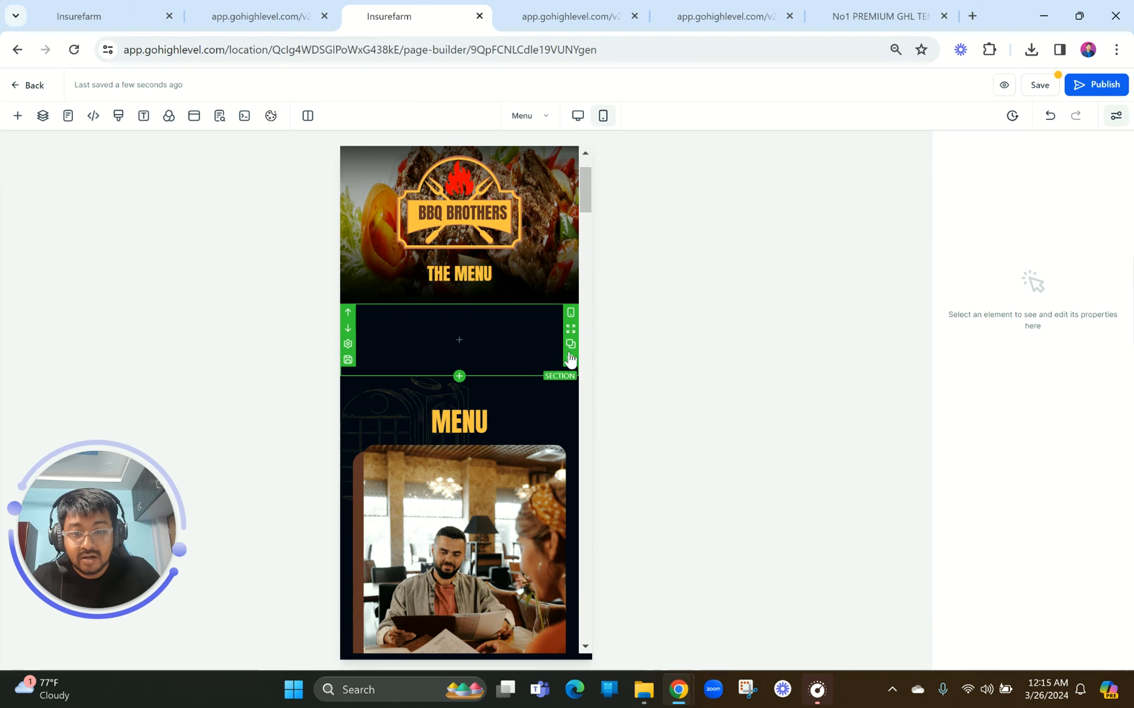
{"action": "left_click", "coordinate": [569, 361]}
Delete the contents of the Menu intro section, including the Welcome to Our Smokehouse Delights row, and remove the section itself.
{"action": "left_click", "coordinate": [563, 328]}
{"action": "left_click", "coordinate": [568, 318]}
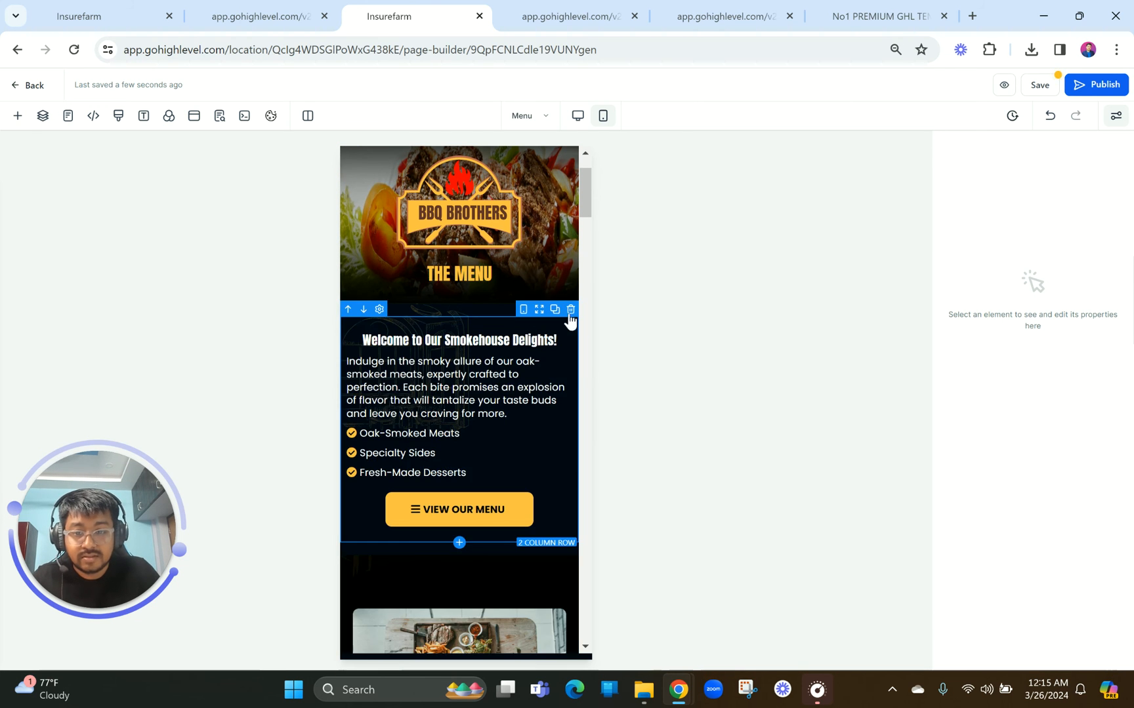
{"action": "left_click", "coordinate": [571, 310]}
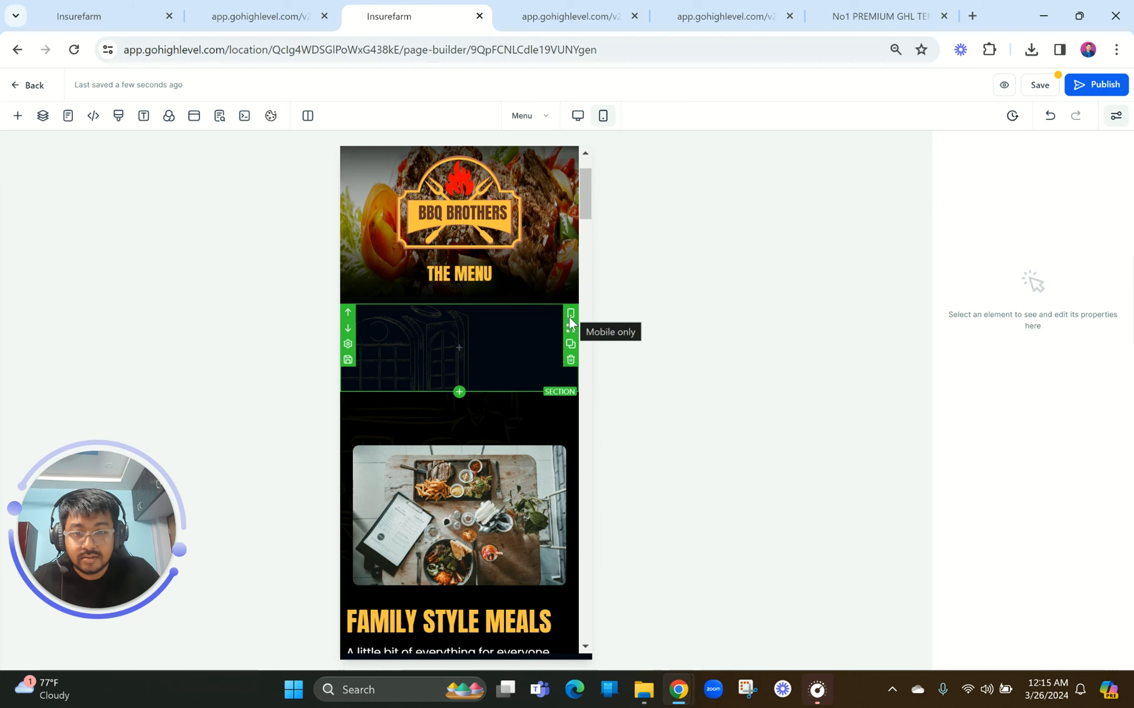
{"action": "left_click", "coordinate": [570, 361]}
Delete the BBQ Brothers Story, Events We Host and Barbecue Catering sections below the food listings.
{"action": "scroll", "coordinate": [552, 417], "scroll_direction": "down", "scroll_amount": 5}
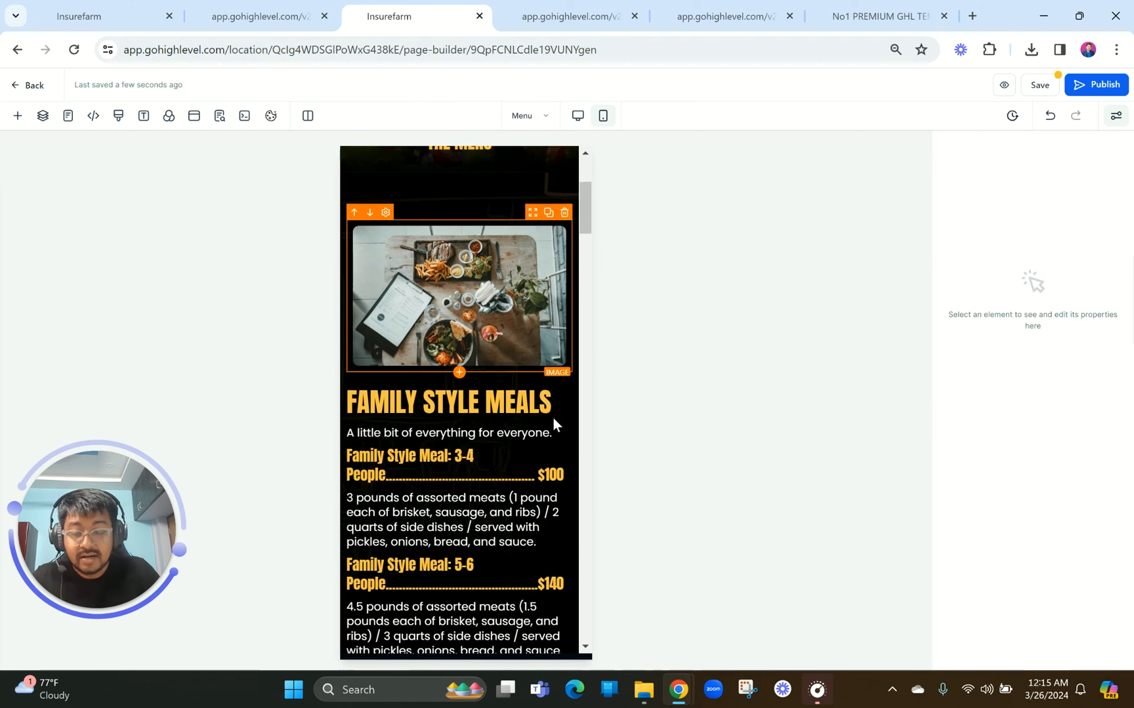
{"action": "scroll", "coordinate": [461, 478], "scroll_direction": "down", "scroll_amount": 15}
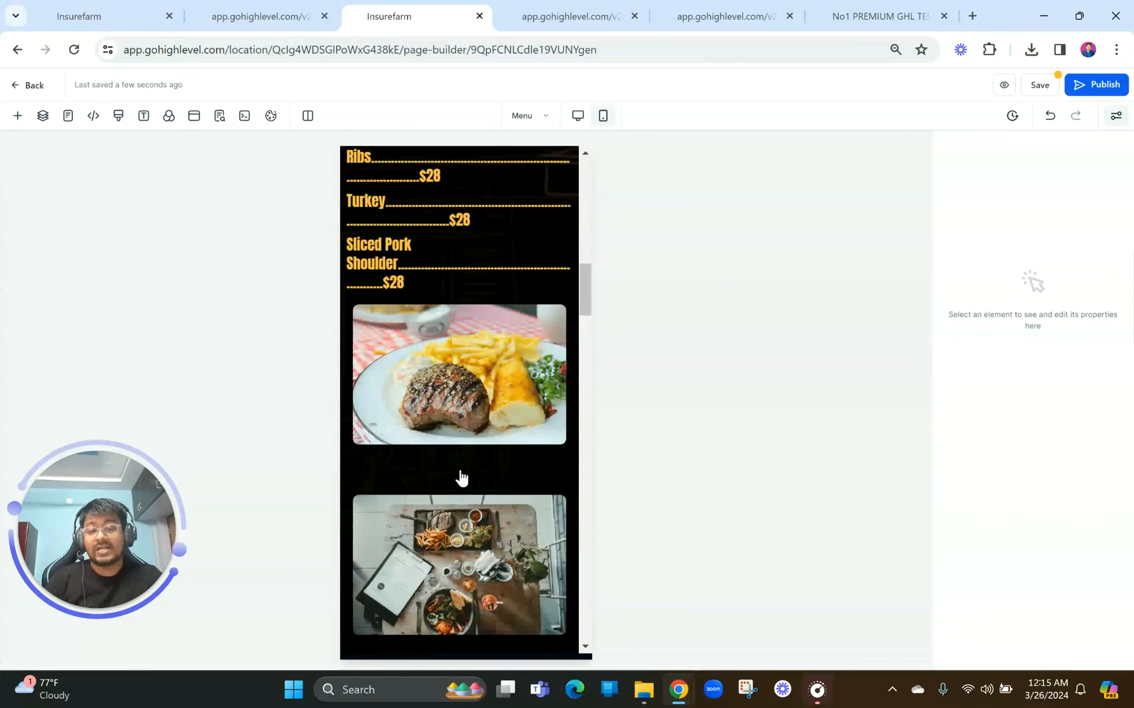
{"action": "scroll", "coordinate": [462, 478], "scroll_direction": "down", "scroll_amount": 7}
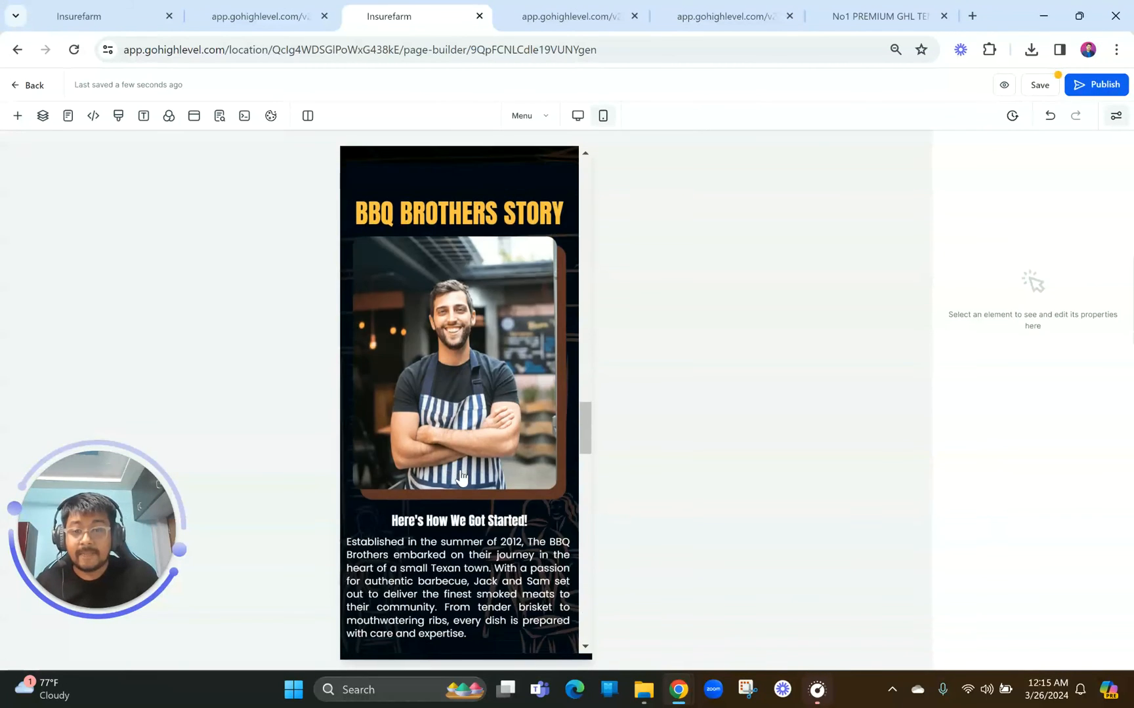
{"action": "scroll", "coordinate": [499, 347], "scroll_direction": "up", "scroll_amount": 2}
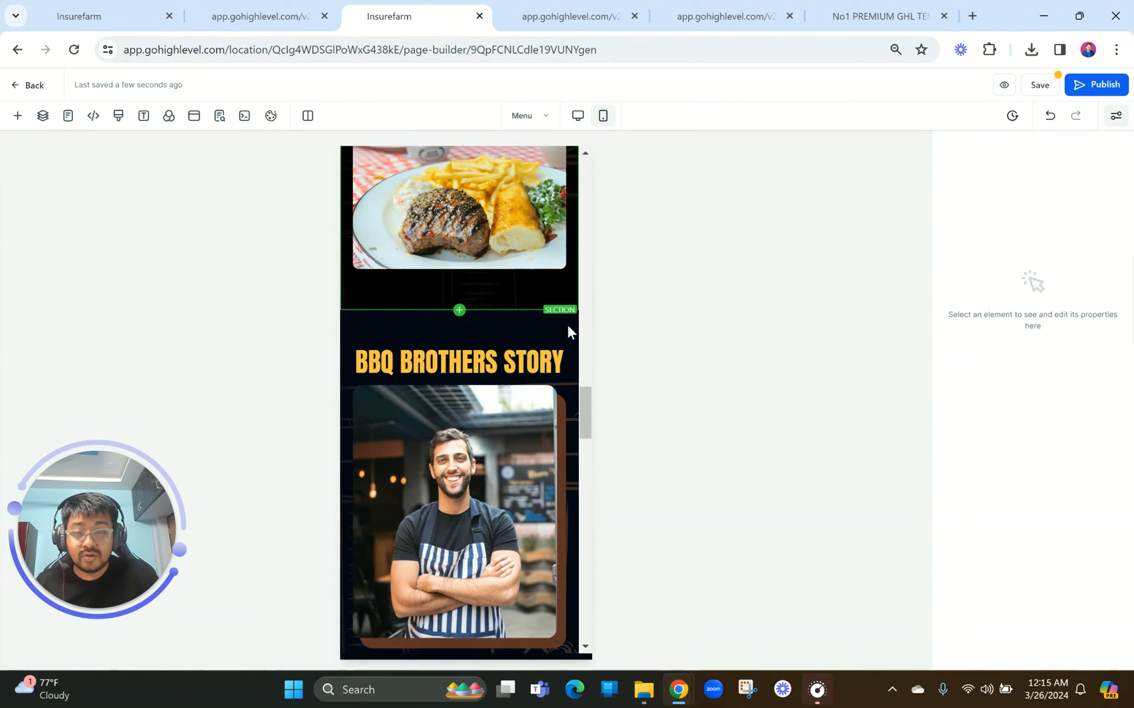
{"action": "left_click", "coordinate": [570, 367]}
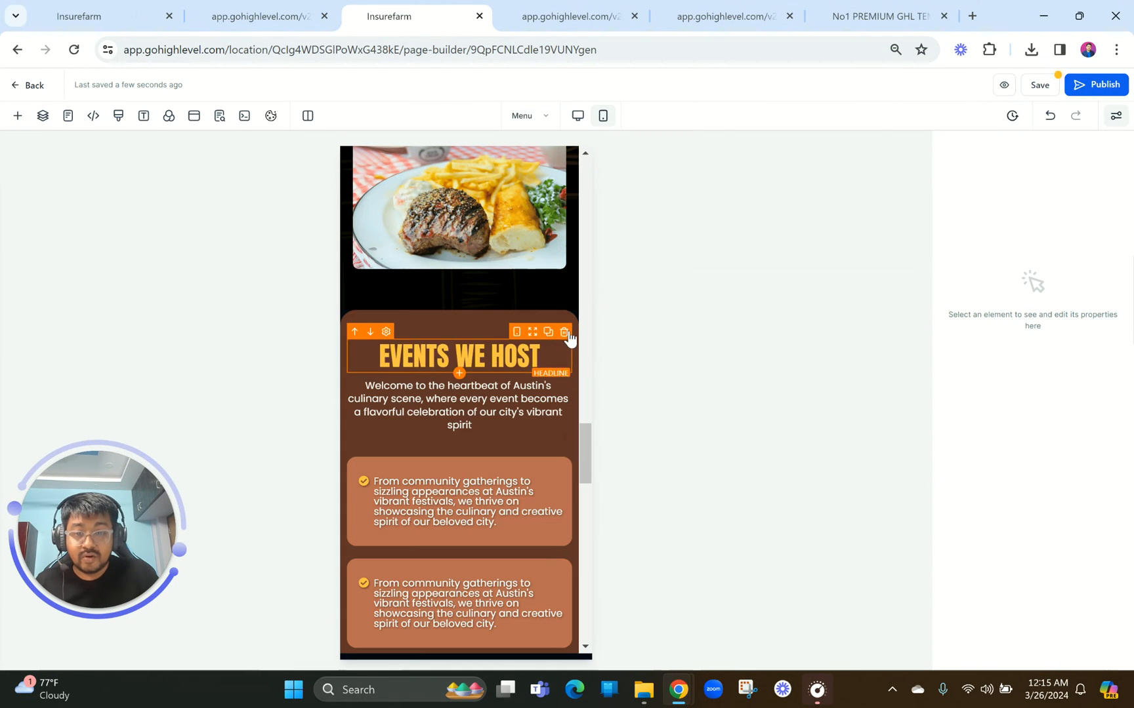
{"action": "left_click", "coordinate": [570, 367]}
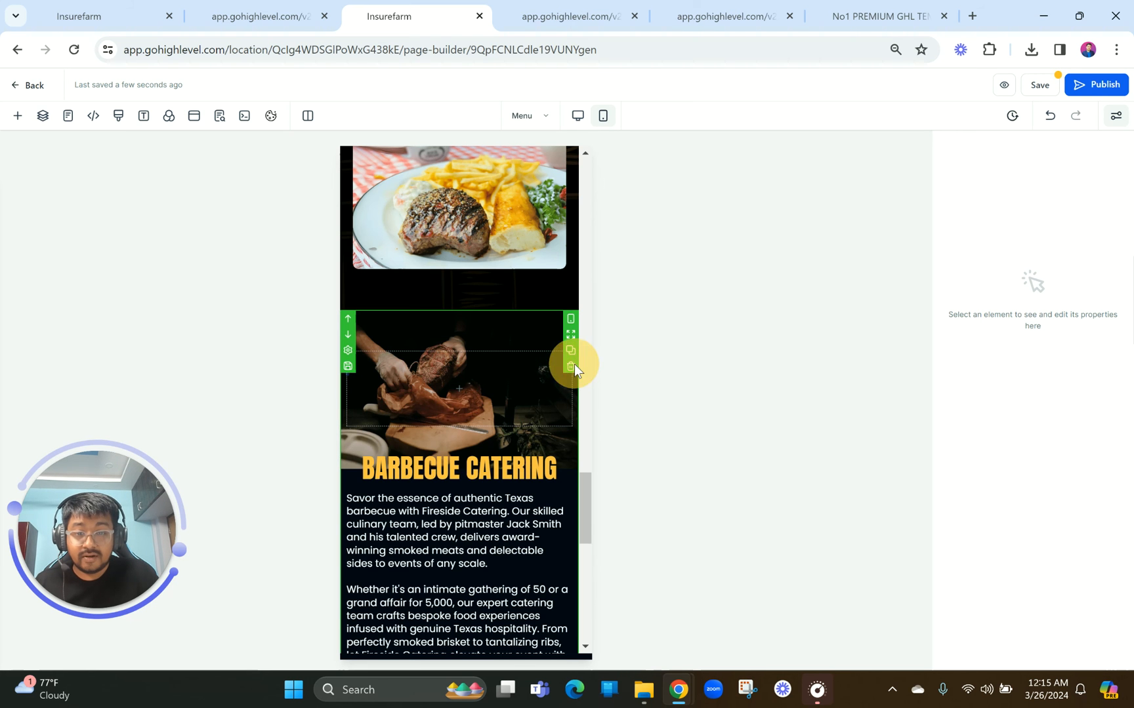
{"action": "left_click", "coordinate": [572, 366]}
In the desktop layout, duplicate the food listings section that starts with Family Style Meals.
{"action": "scroll", "coordinate": [490, 283], "scroll_direction": "up", "scroll_amount": 10}
{"action": "scroll", "coordinate": [490, 283], "scroll_direction": "up", "scroll_amount": 15}
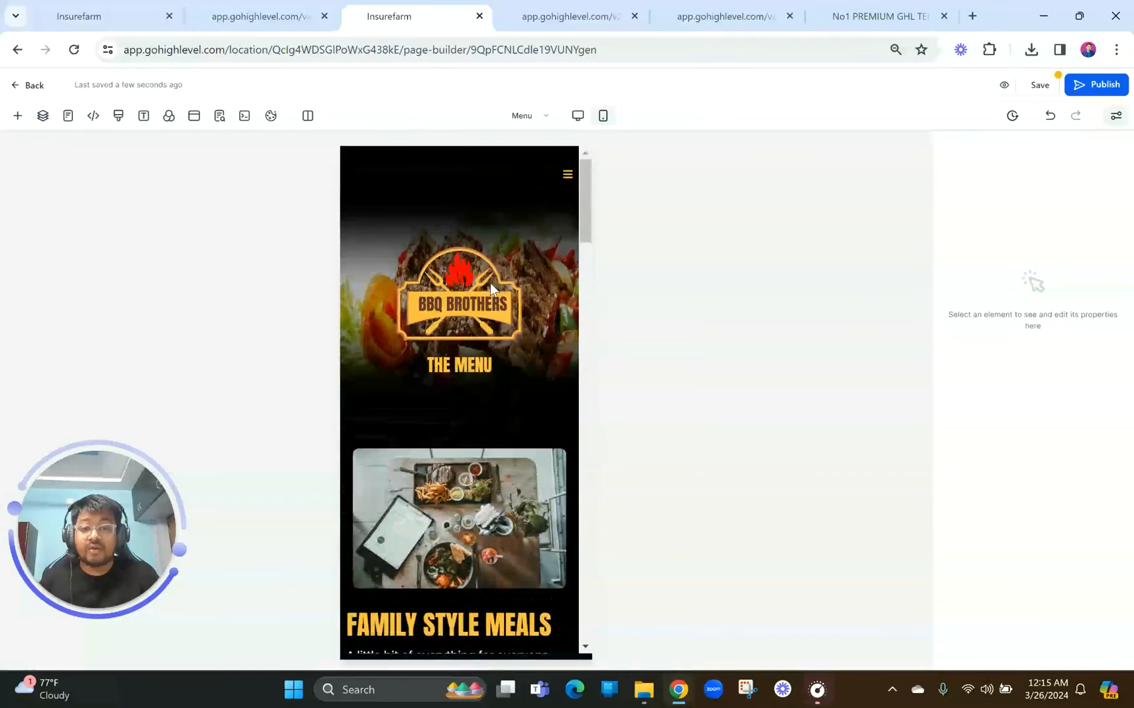
{"action": "left_click", "coordinate": [578, 116]}
{"action": "scroll", "coordinate": [566, 292], "scroll_direction": "down", "scroll_amount": 8}
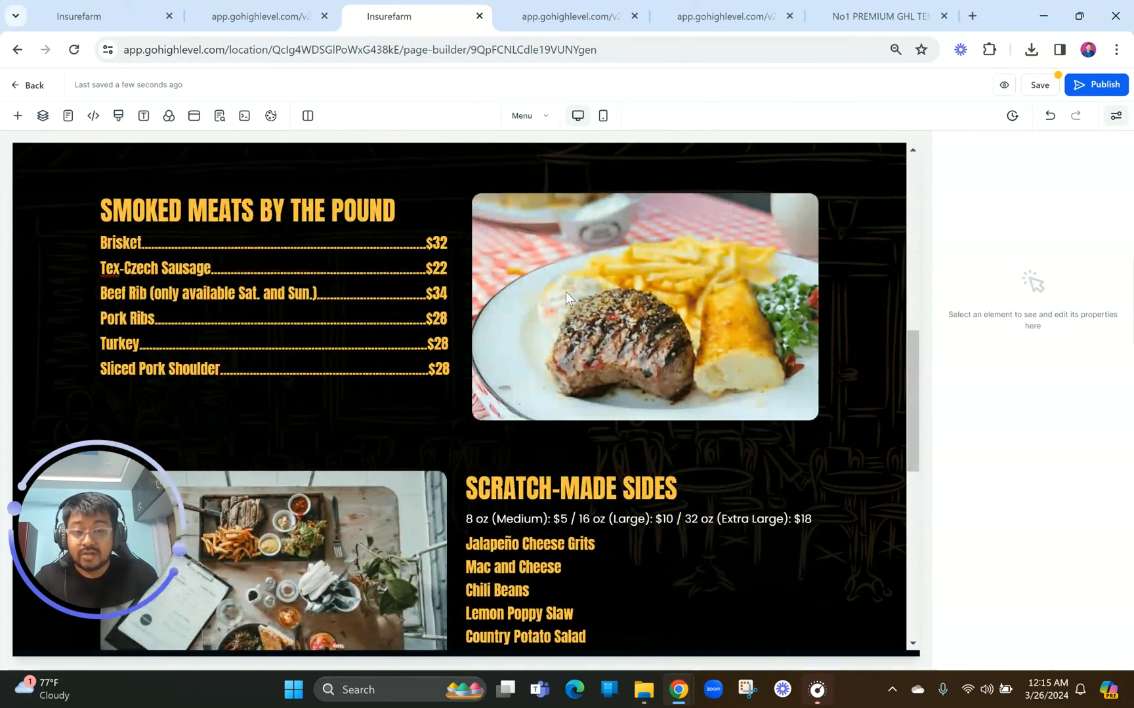
{"action": "scroll", "coordinate": [566, 292], "scroll_direction": "down", "scroll_amount": 8}
{"action": "scroll", "coordinate": [566, 293], "scroll_direction": "up", "scroll_amount": 12}
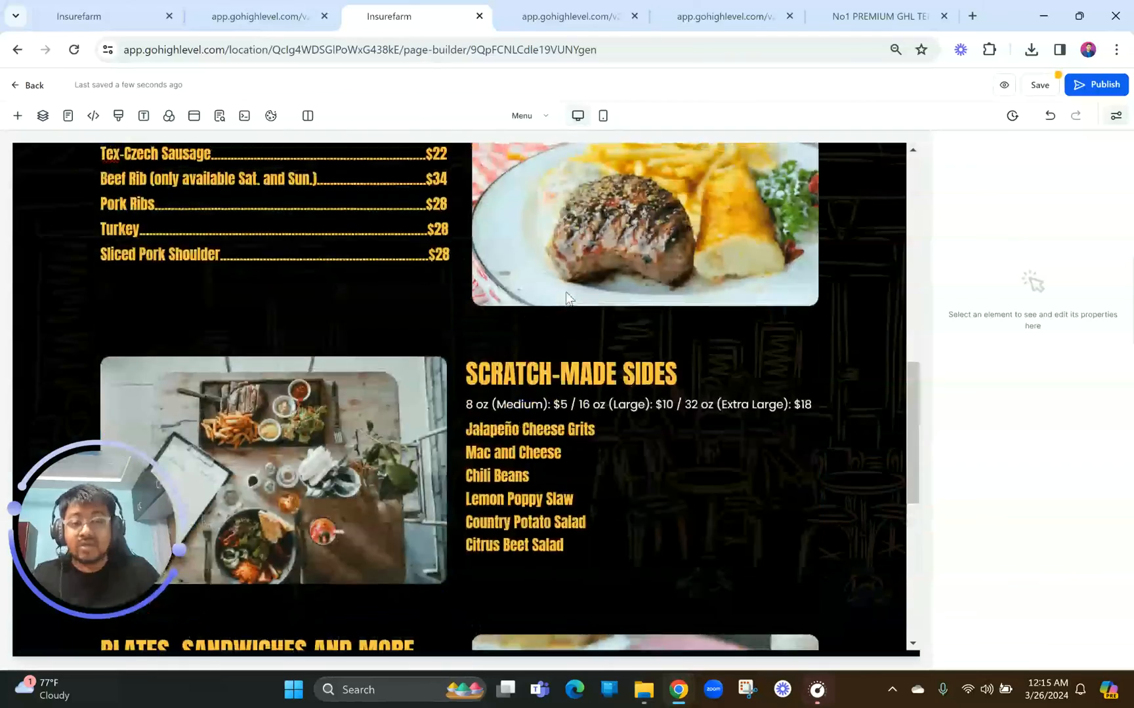
{"action": "scroll", "coordinate": [566, 293], "scroll_direction": "up", "scroll_amount": 1}
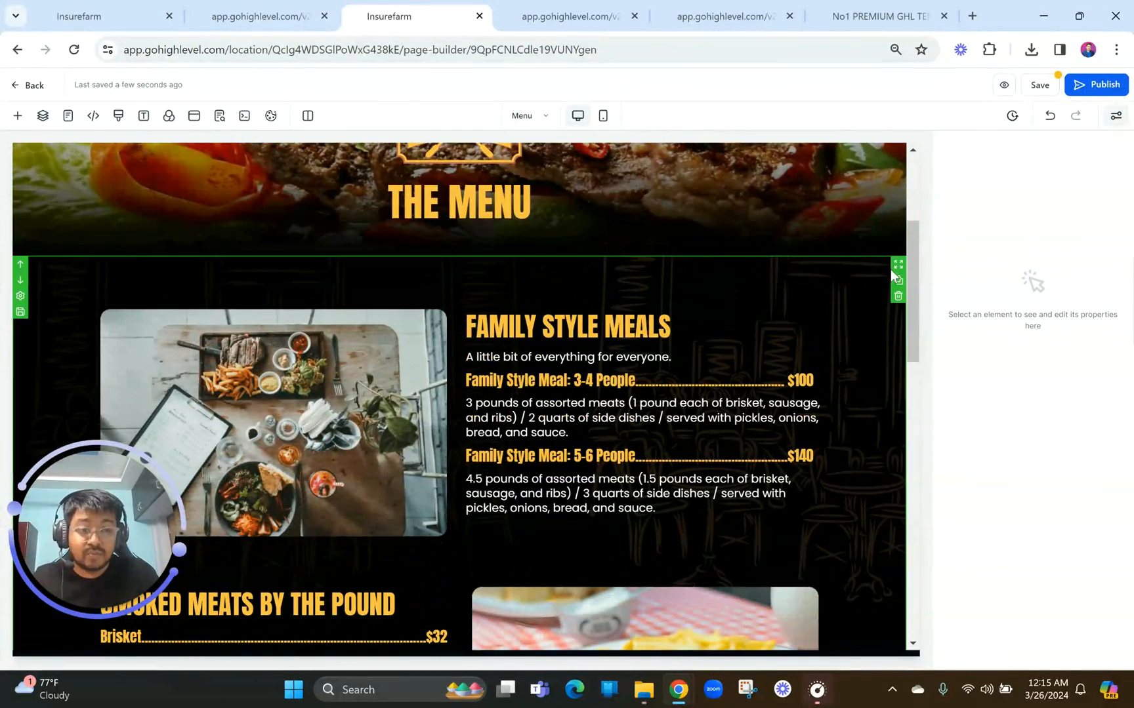
{"action": "scroll", "coordinate": [723, 372], "scroll_direction": "down", "scroll_amount": 6}
{"action": "scroll", "coordinate": [723, 372], "scroll_direction": "up", "scroll_amount": 7}
Make the upper food listings section visible on desktop only and the lower copy visible on mobile only.
{"action": "left_click", "coordinate": [797, 281]}
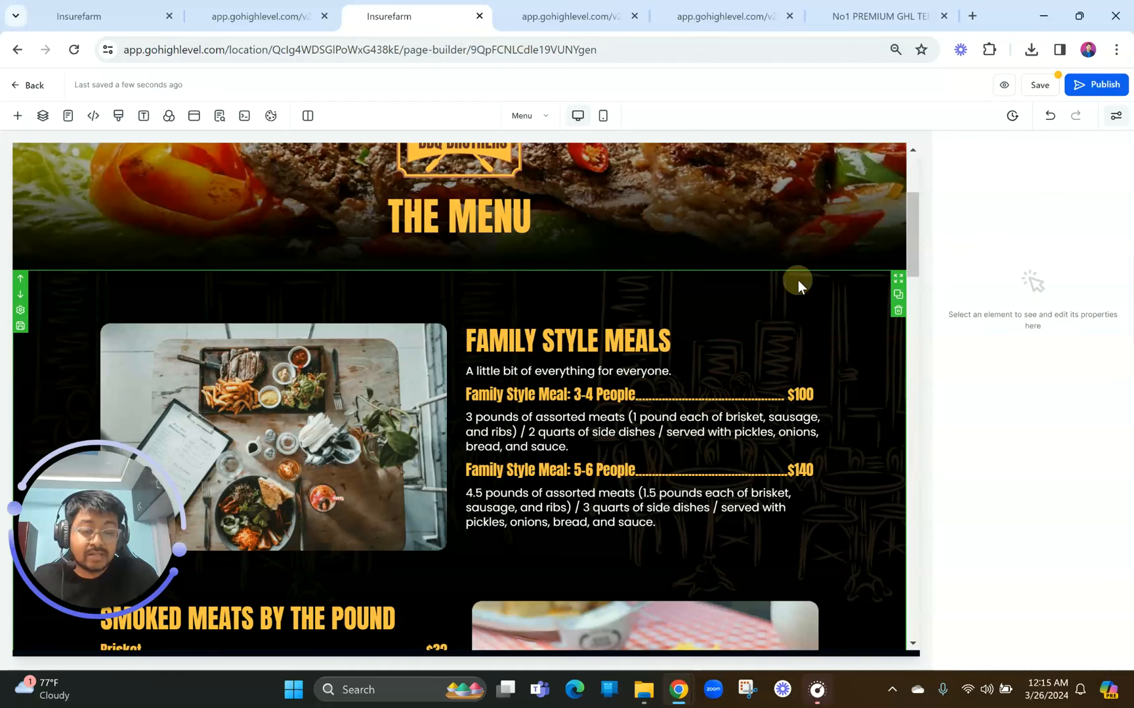
{"action": "left_click", "coordinate": [1089, 180]}
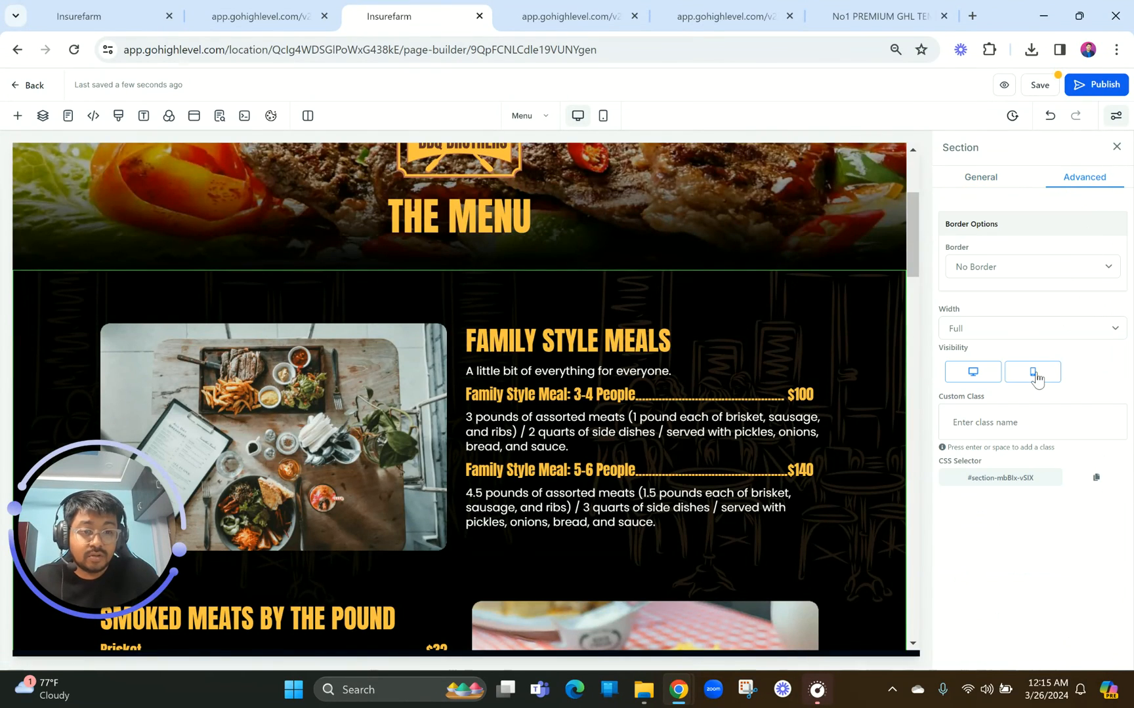
{"action": "scroll", "coordinate": [800, 513], "scroll_direction": "down", "scroll_amount": 5}
{"action": "scroll", "coordinate": [800, 514], "scroll_direction": "up", "scroll_amount": 6}
{"action": "scroll", "coordinate": [800, 513], "scroll_direction": "down", "scroll_amount": 1}
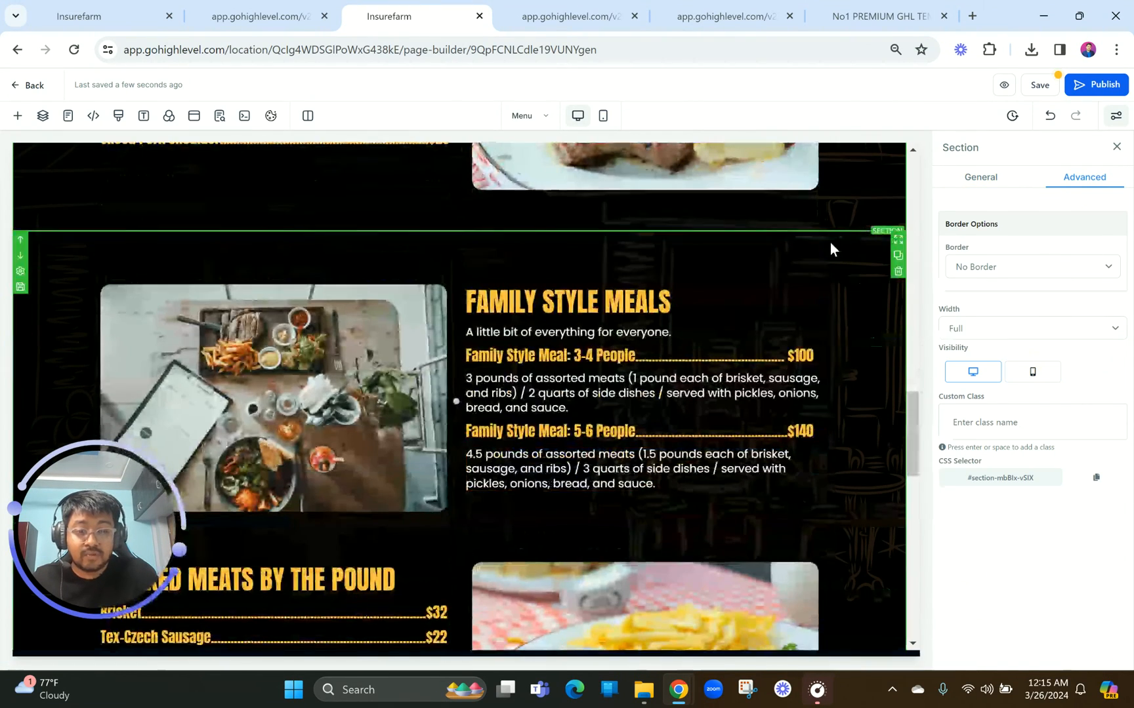
{"action": "left_click", "coordinate": [830, 243]}
{"action": "left_click", "coordinate": [1086, 177]}
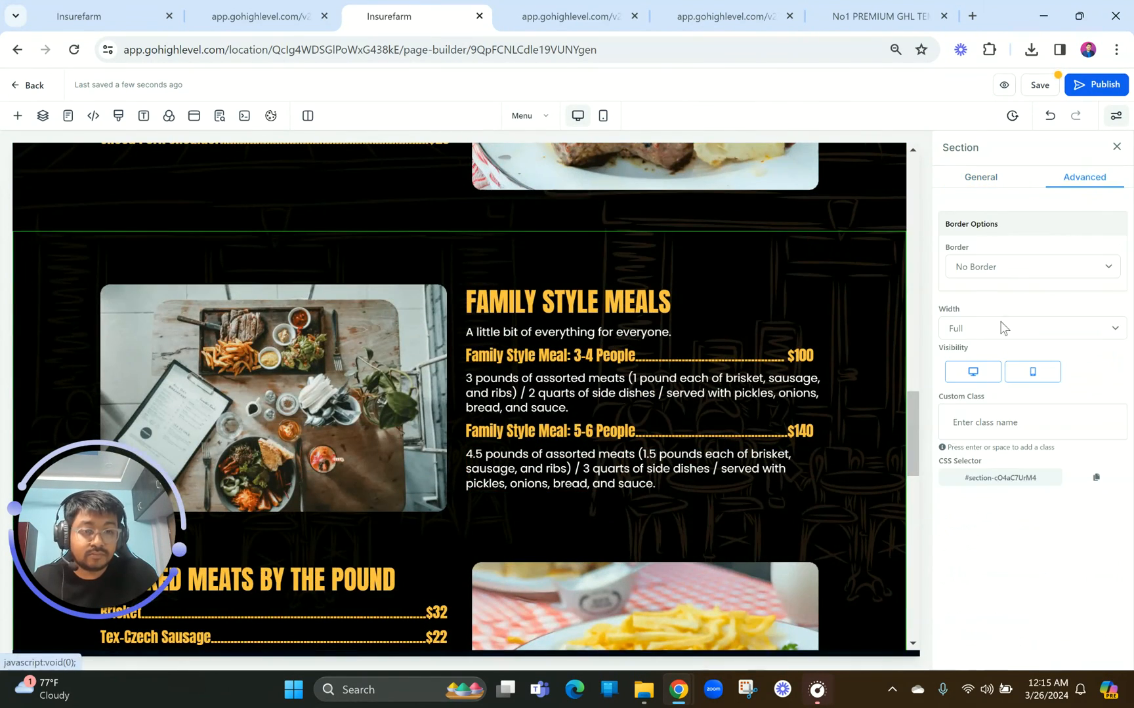
{"action": "left_click", "coordinate": [973, 374]}
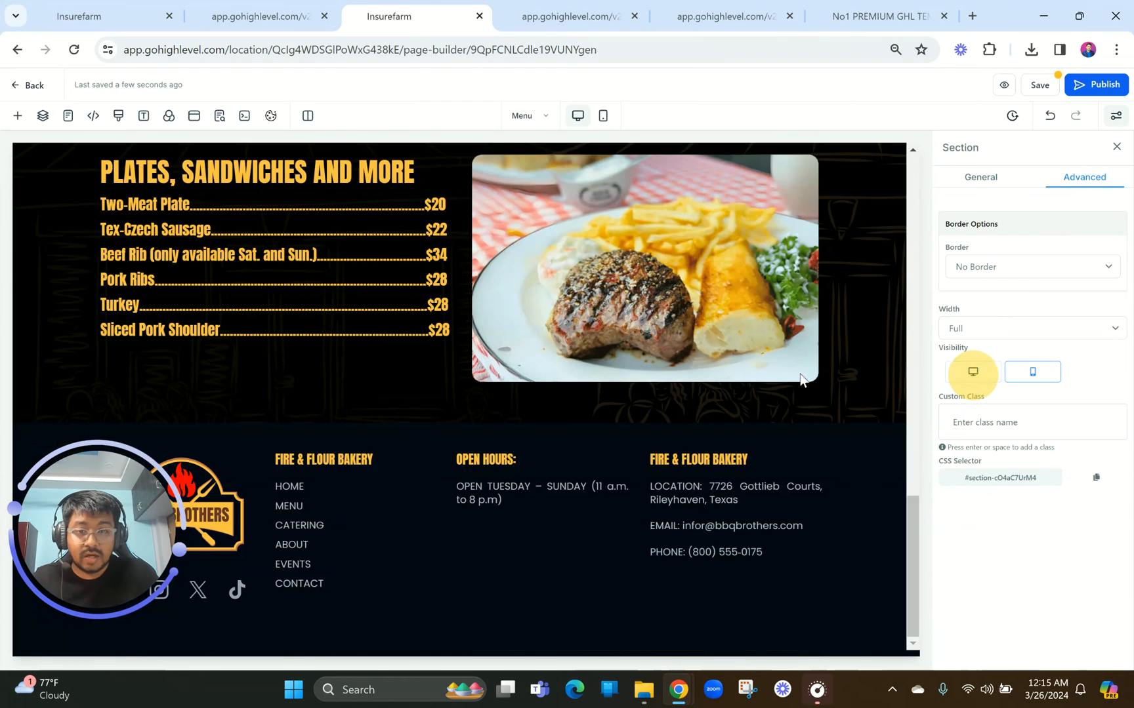
In the mobile layout, move the Family Style Meals headline above its photo.
{"action": "left_click", "coordinate": [603, 116]}
{"action": "scroll", "coordinate": [427, 319], "scroll_direction": "up", "scroll_amount": 10}
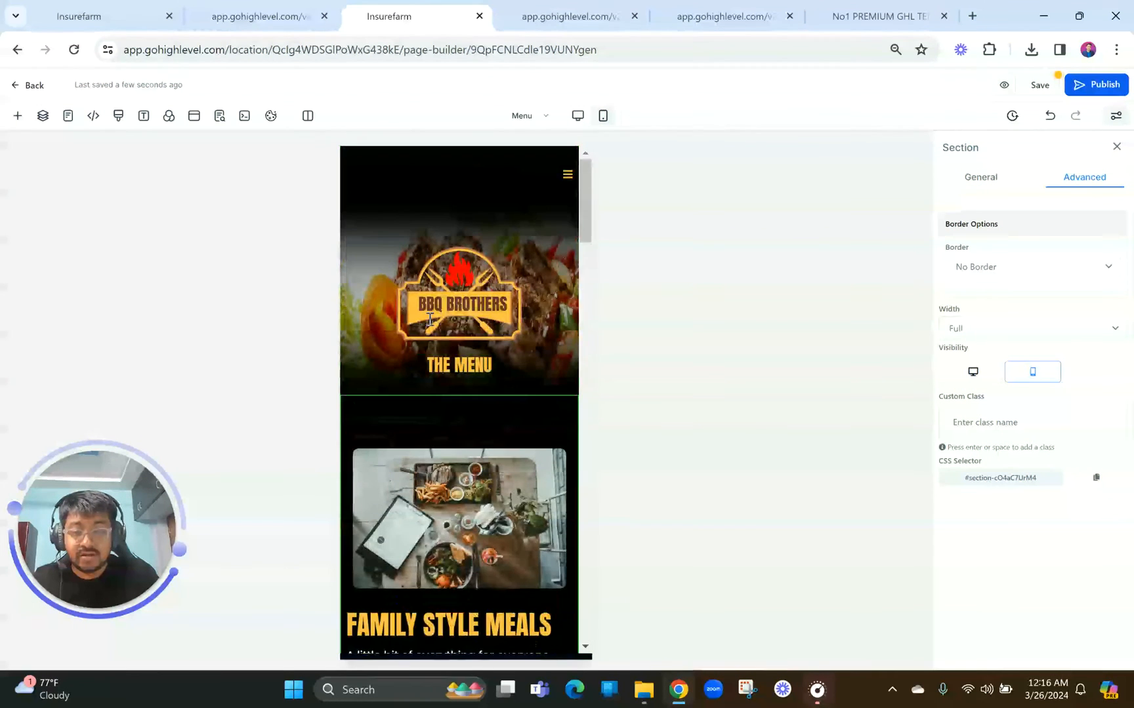
{"action": "scroll", "coordinate": [427, 318], "scroll_direction": "down", "scroll_amount": 3}
{"action": "scroll", "coordinate": [533, 446], "scroll_direction": "down", "scroll_amount": 1}
{"action": "left_click_drag", "start_coordinate": [534, 439], "coordinate": [502, 279]}
Set the Family Style Meals headline's mobile font size to 32 px and center its text.
{"action": "left_click", "coordinate": [502, 278]}
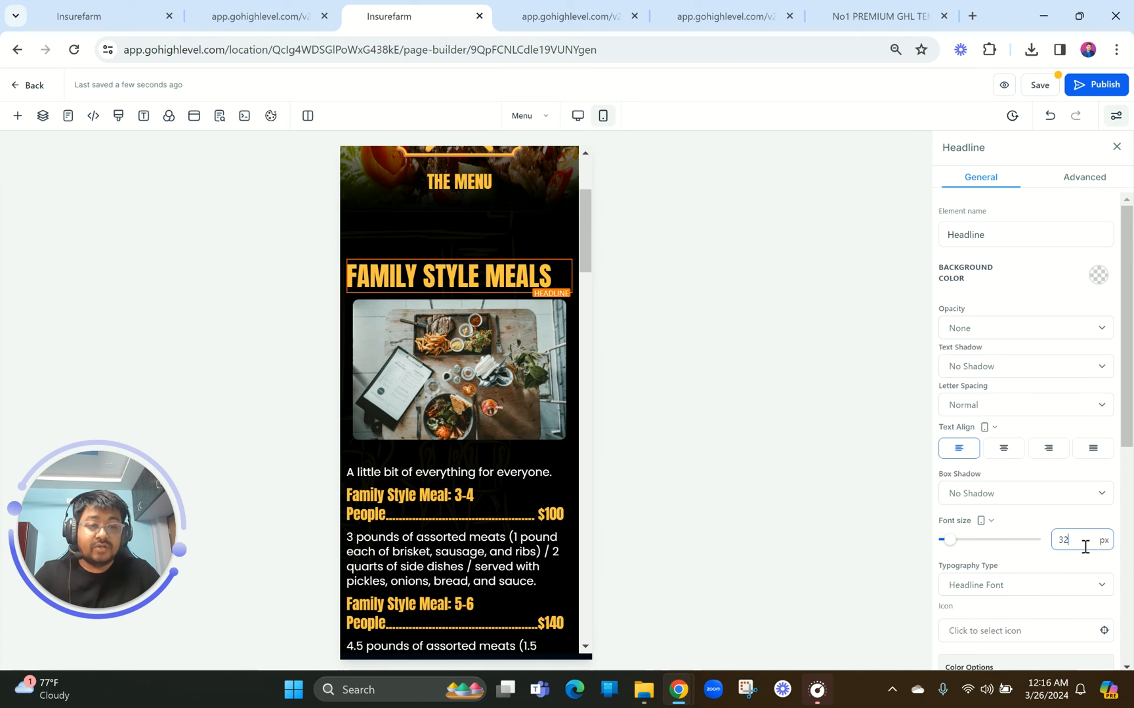
{"action": "left_click", "coordinate": [1012, 455]}
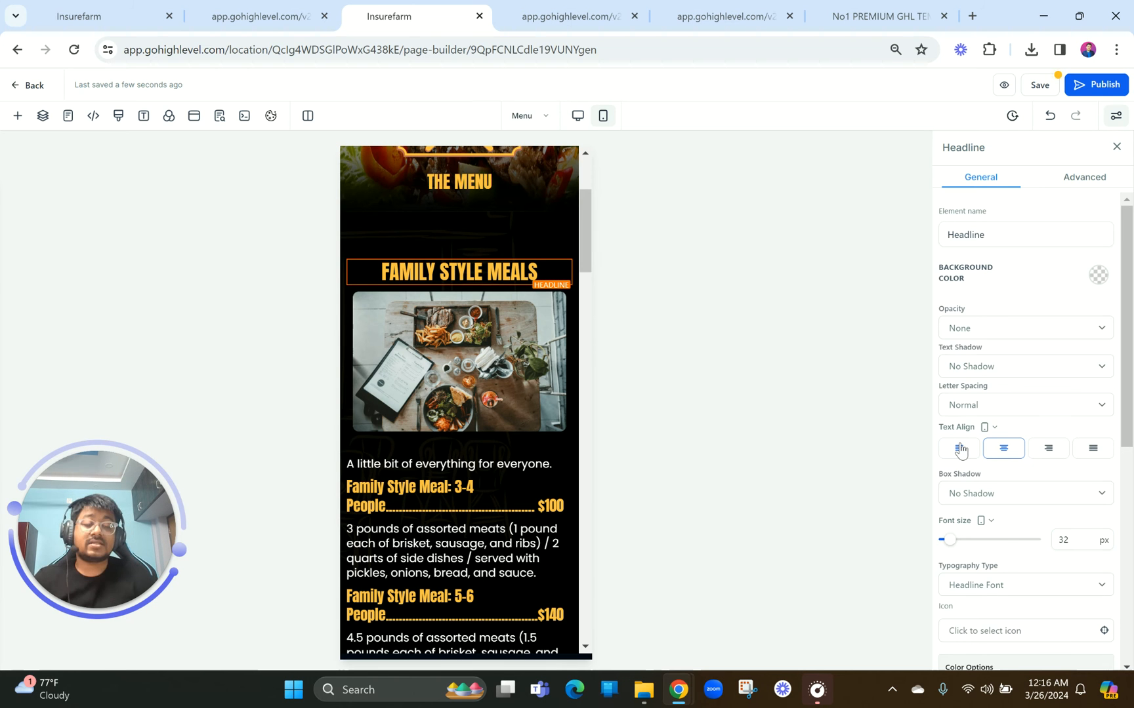
{"action": "left_click", "coordinate": [989, 436]}
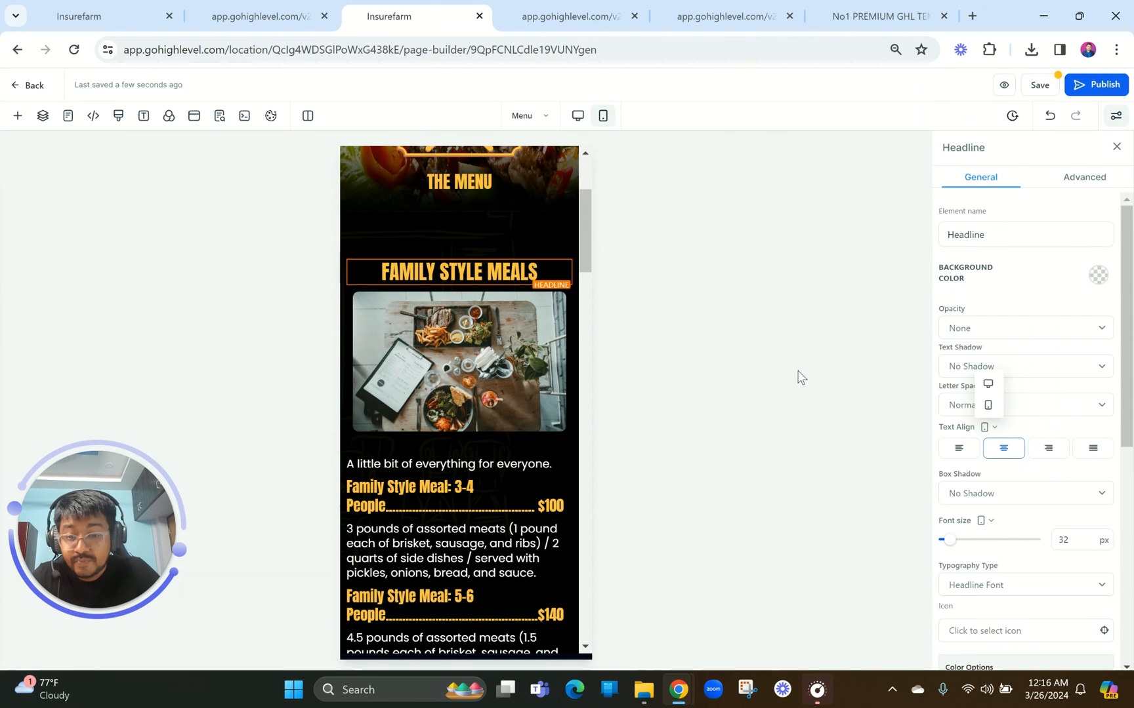
{"action": "left_click", "coordinate": [493, 365]}
Set the mobile font size of the "A little bit of everything for everyone." paragraph to 16 px.
{"action": "left_click", "coordinate": [434, 465]}
{"action": "left_click", "coordinate": [1078, 538]}
{"action": "key", "text": "BackSpace"}
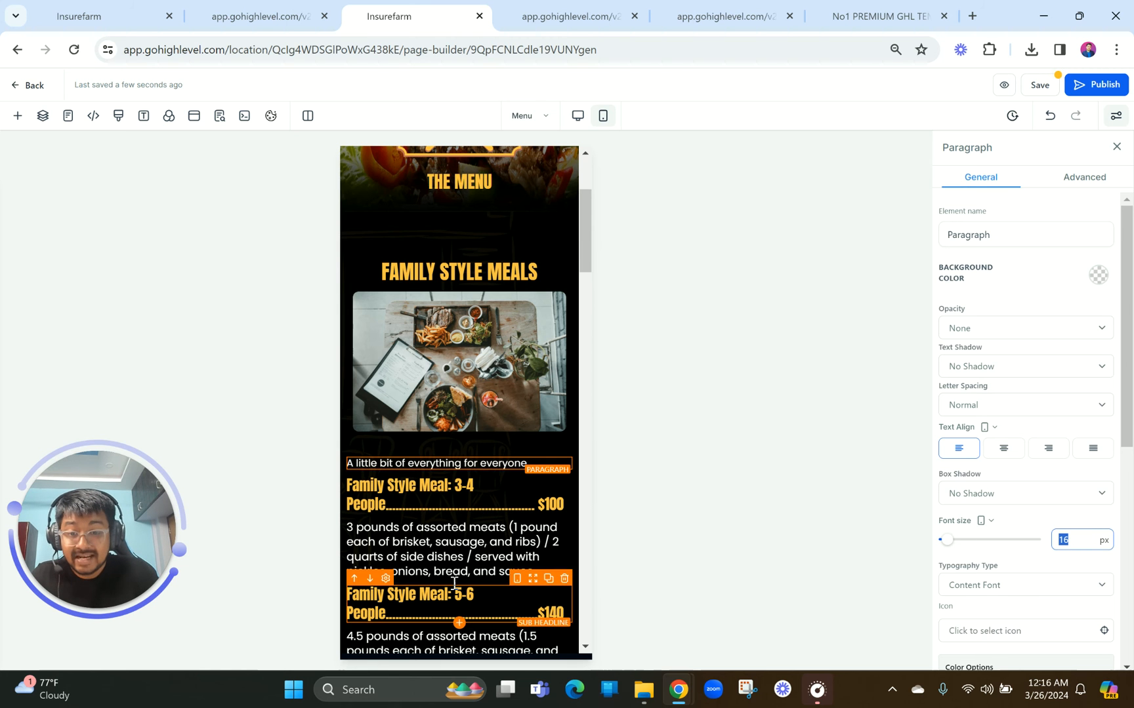
Set the mobile font size of the "Family Style Meal: 3-4 People" sub-headline to 18 px.
{"action": "left_click", "coordinate": [440, 506]}
{"action": "double_click", "coordinate": [1081, 541]}
{"action": "type", "text": "1"}
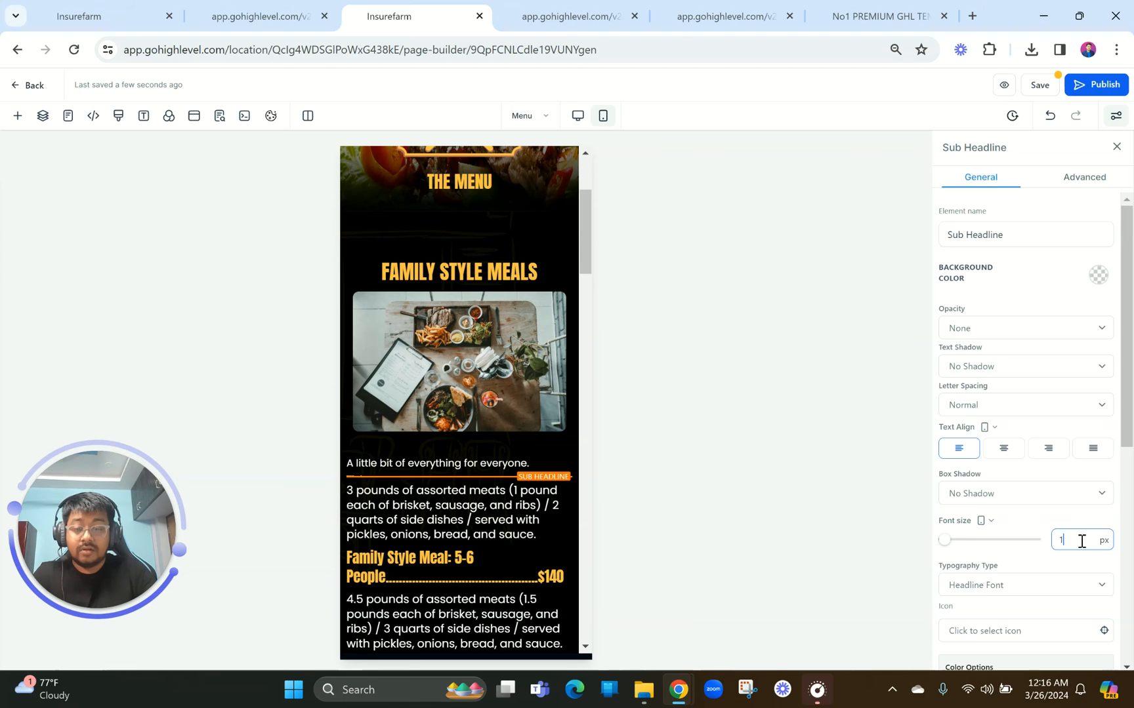
{"action": "type", "text": "6"}
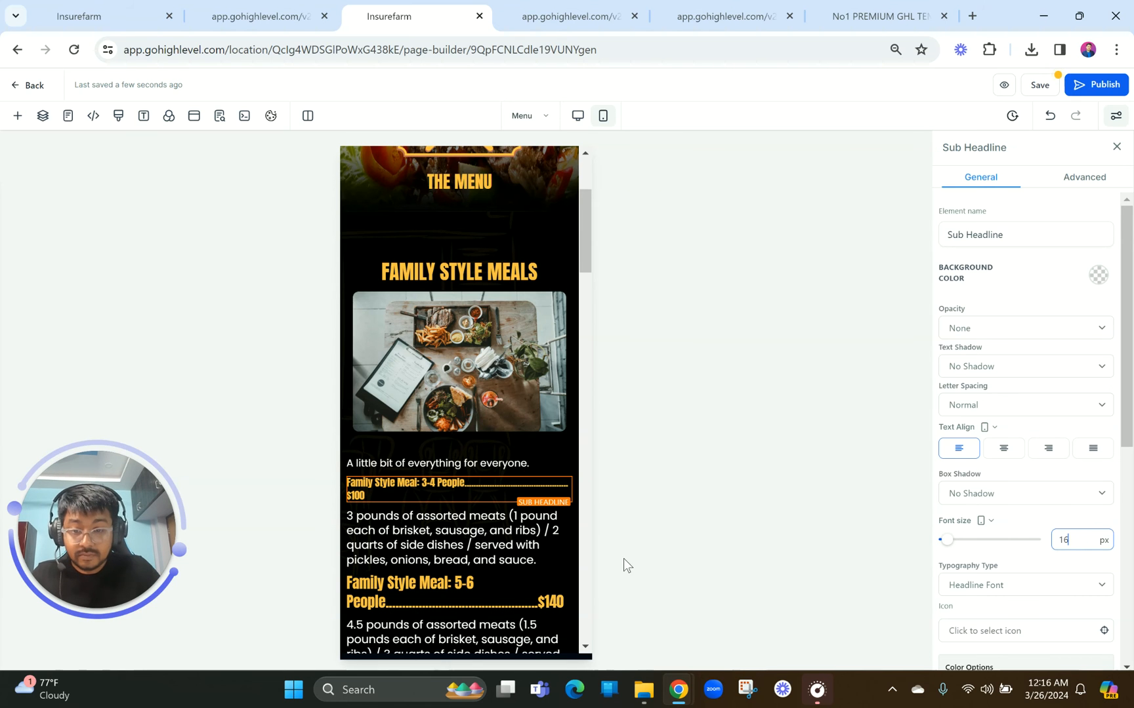
{"action": "type", "text": "8"}
Shorten the dotted line in the 3-4 People sub-headline so its $100 price fits on the same line.
{"action": "left_click", "coordinate": [426, 496]}
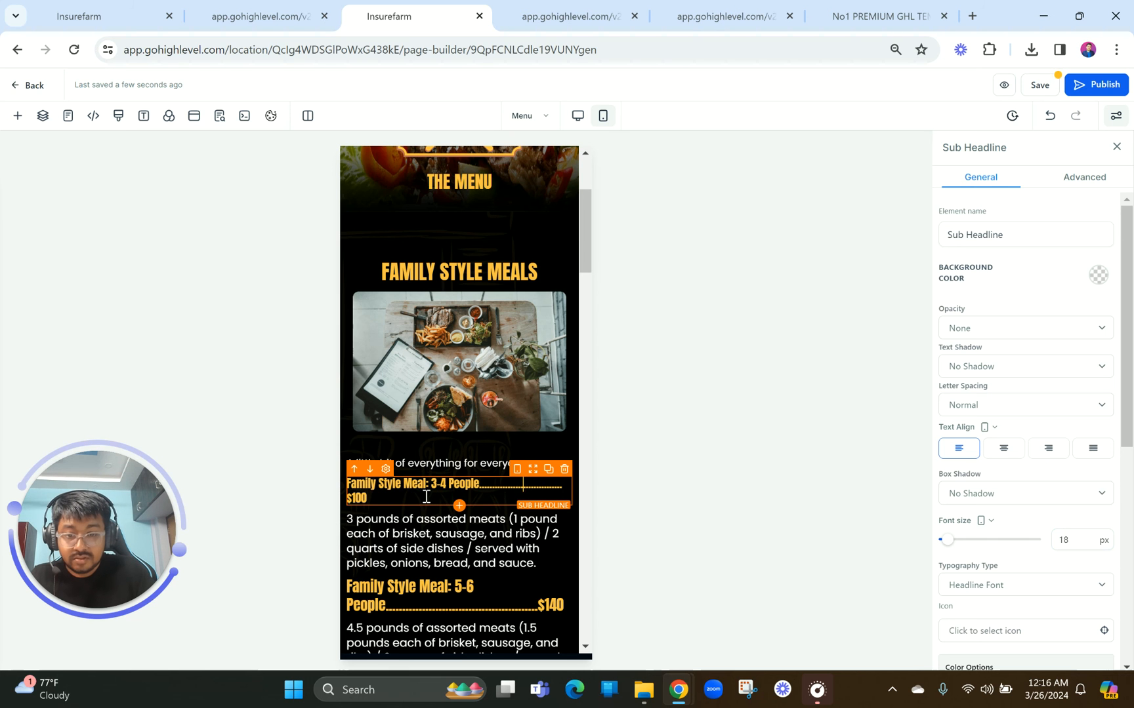
{"action": "key", "text": "BackSpace"}
{"action": "key", "text": "BackSpace"}
{"action": "key", "text": "BackSpace"}
{"action": "key", "text": "BackSpace"}
{"action": "key", "text": "BackSpace"}
{"action": "key", "text": "BackSpace"}
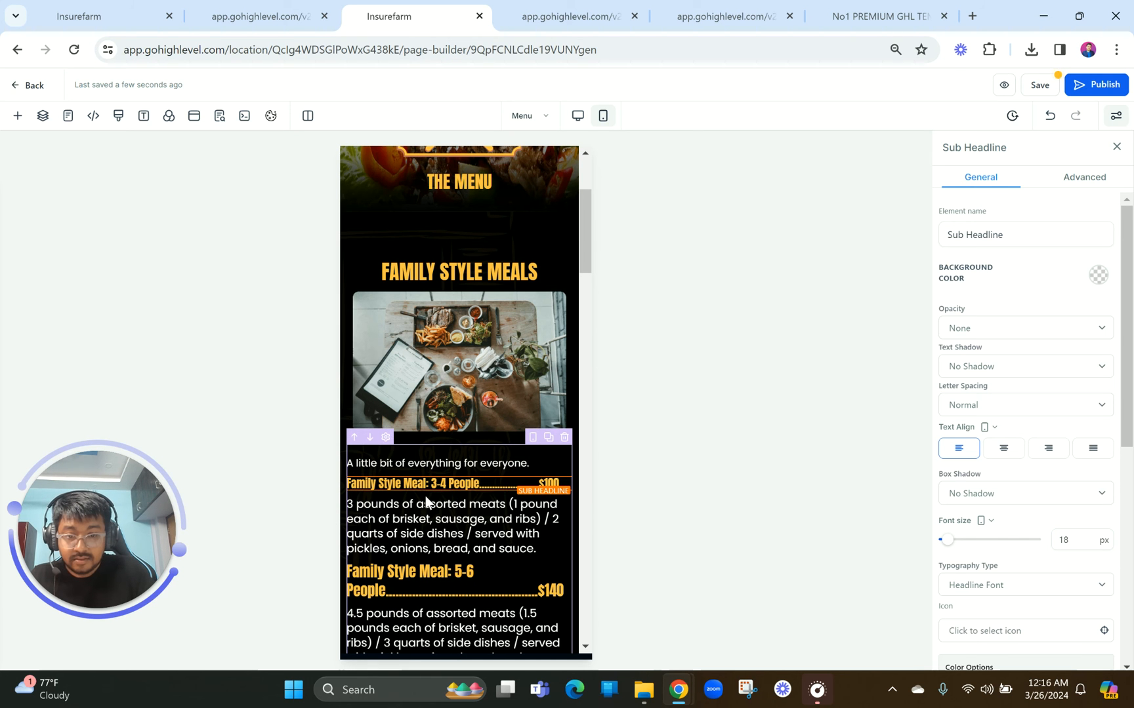
Set the 3-4 People description's mobile font size to 16 px and the 5-6 People sub-headline's to 18 px.
{"action": "left_click", "coordinate": [448, 522]}
{"action": "left_click", "coordinate": [1078, 537]}
{"action": "type", "text": "16"}
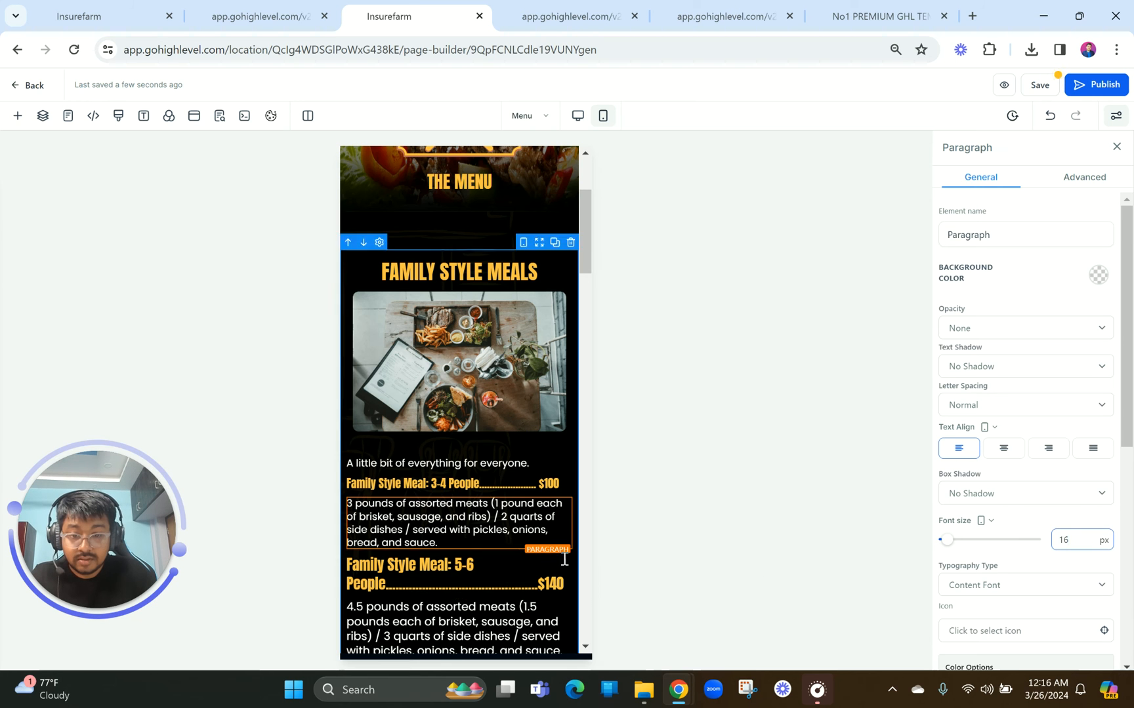
{"action": "left_click", "coordinate": [516, 573]}
{"action": "left_click", "coordinate": [1073, 536]}
{"action": "type", "text": "18"}
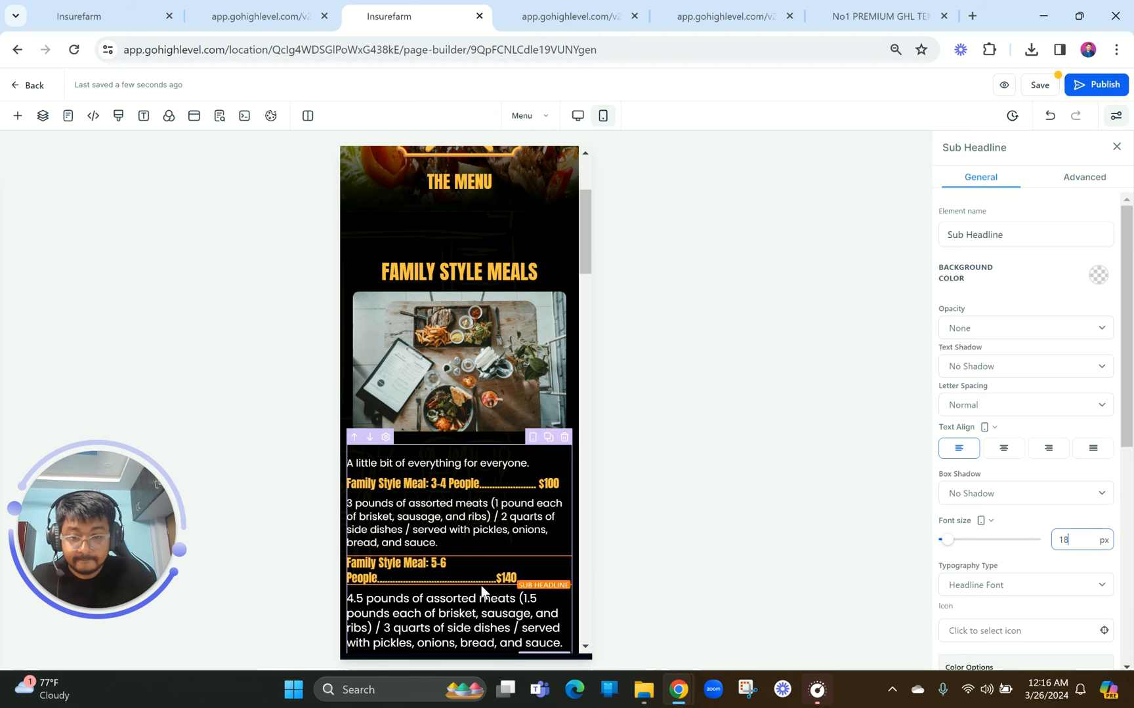
Shorten the dotted line in the 5-6 People sub-headline to fit one line and set its description's mobile font size to 16 px.
{"action": "left_click_drag", "start_coordinate": [467, 579], "coordinate": [424, 579]}
{"action": "key", "text": "BackSpace"}
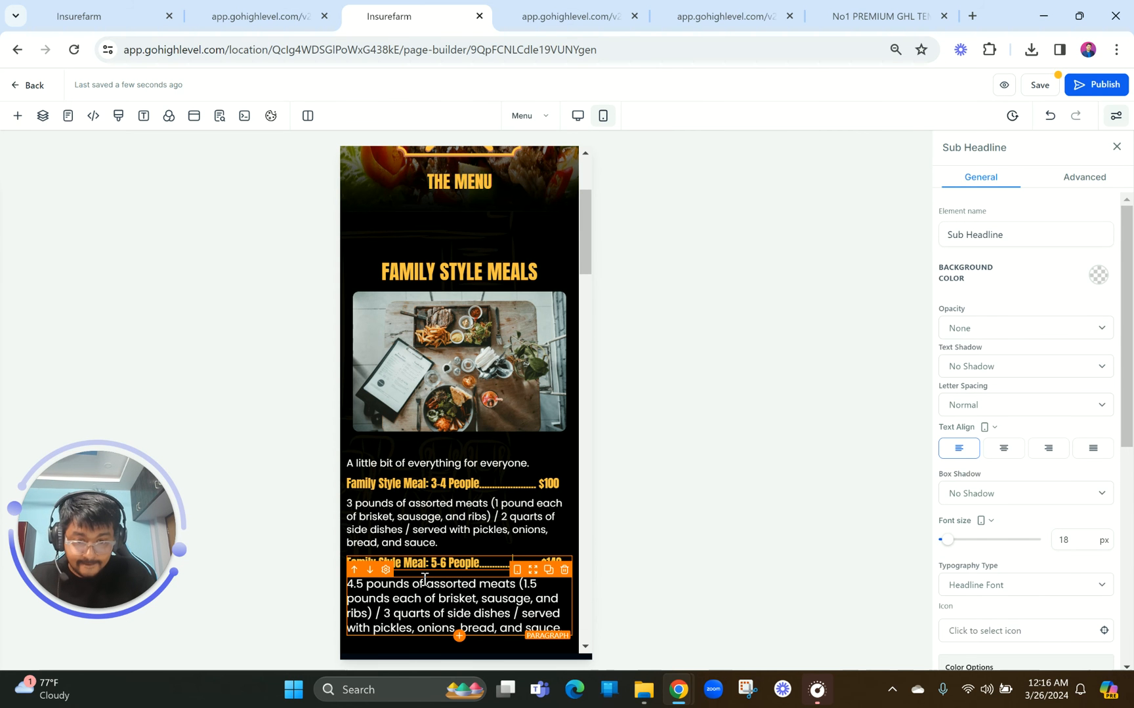
{"action": "scroll", "coordinate": [397, 253], "scroll_direction": "down", "scroll_amount": 2}
{"action": "left_click", "coordinate": [397, 253]}
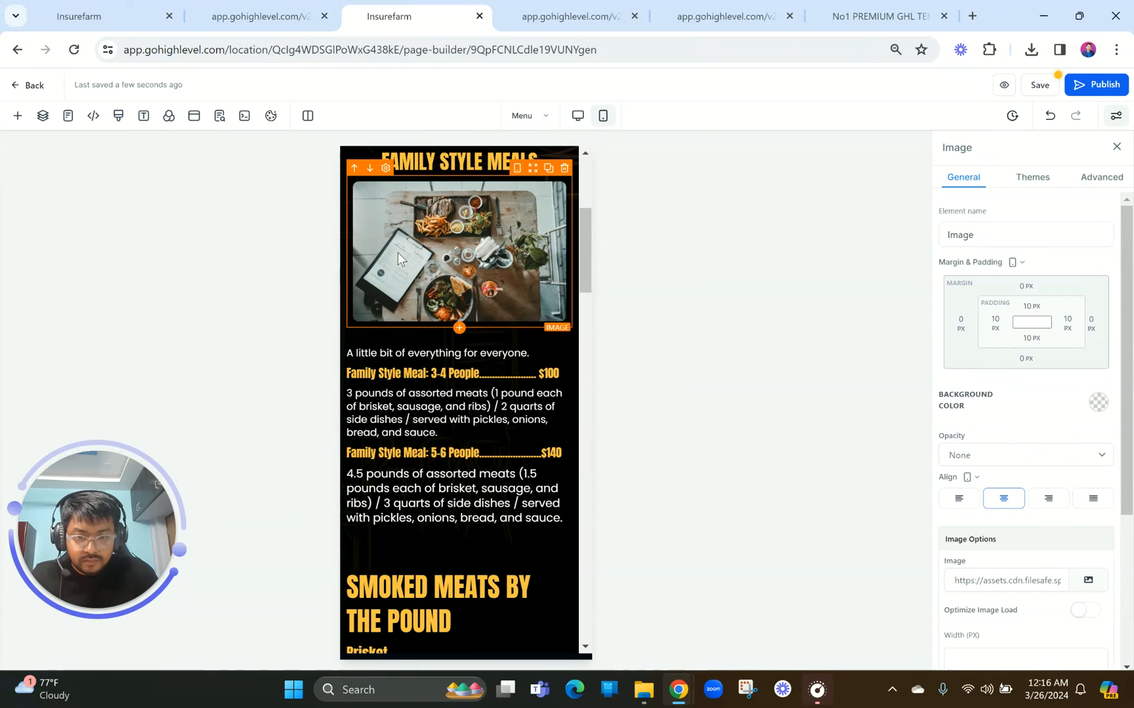
{"action": "left_click", "coordinate": [414, 488]}
{"action": "left_click", "coordinate": [1078, 539]}
{"action": "key", "text": "BackSpace"}
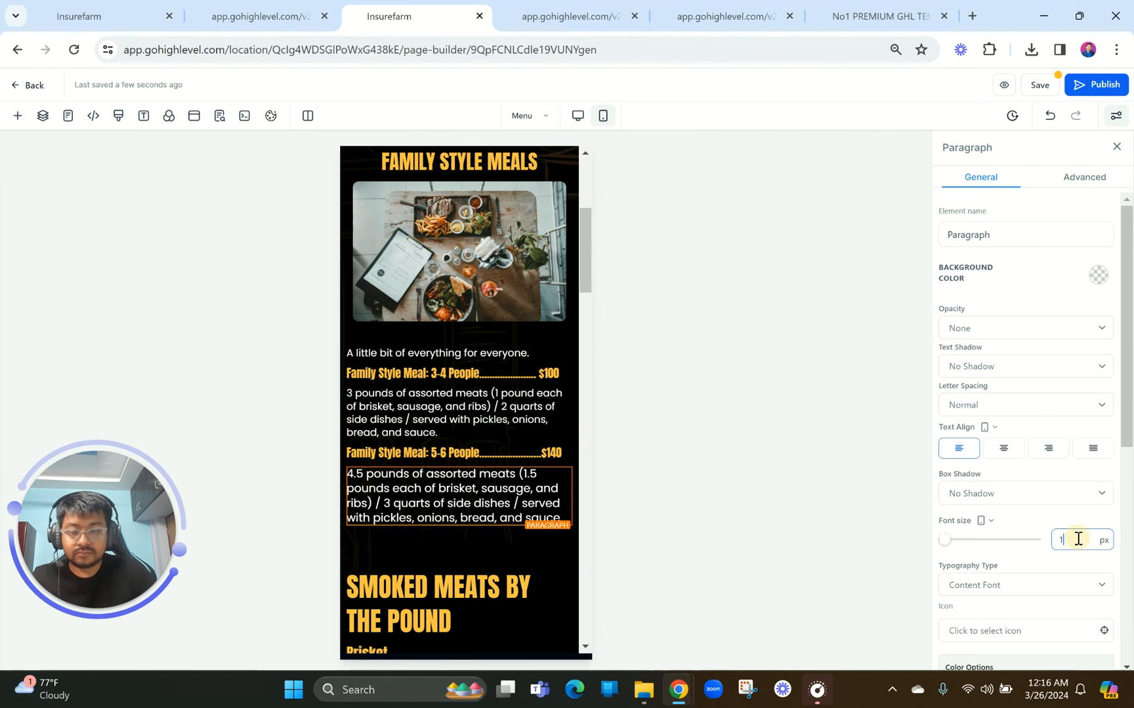
{"action": "scroll", "coordinate": [448, 540], "scroll_direction": "down", "scroll_amount": 4}
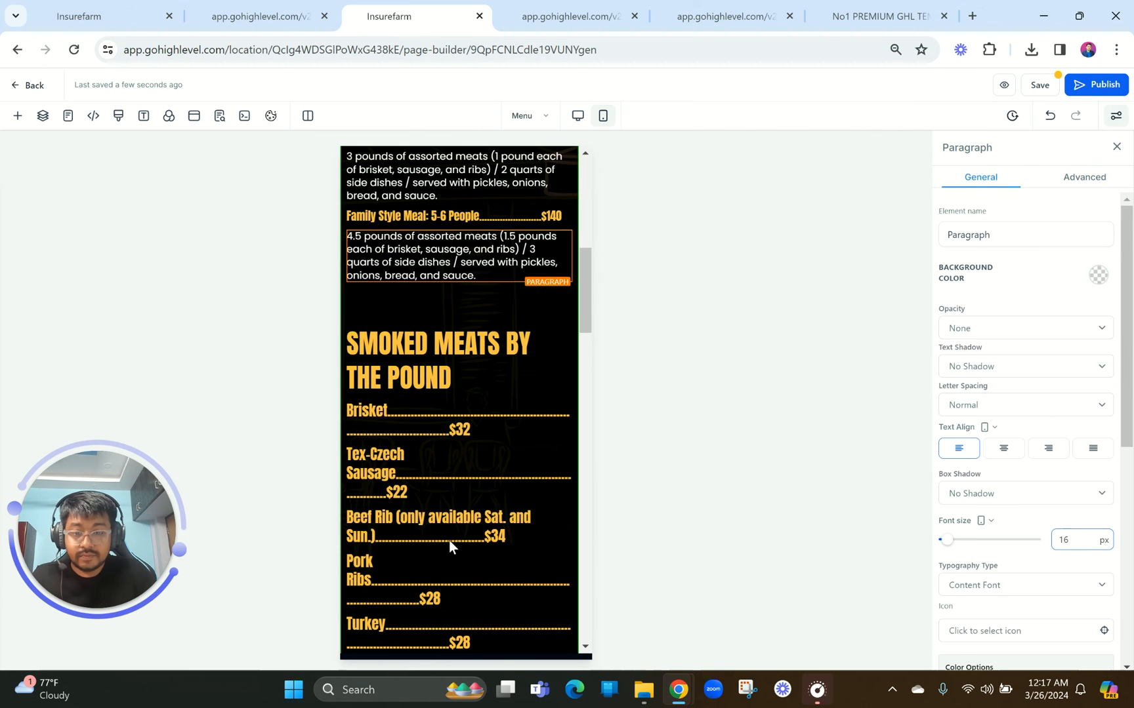
Compare the Family Style Meals section's layout between the mobile and desktop views, ending in the mobile view.
{"action": "scroll", "coordinate": [440, 387], "scroll_direction": "up", "scroll_amount": 5}
{"action": "scroll", "coordinate": [440, 387], "scroll_direction": "up", "scroll_amount": 3}
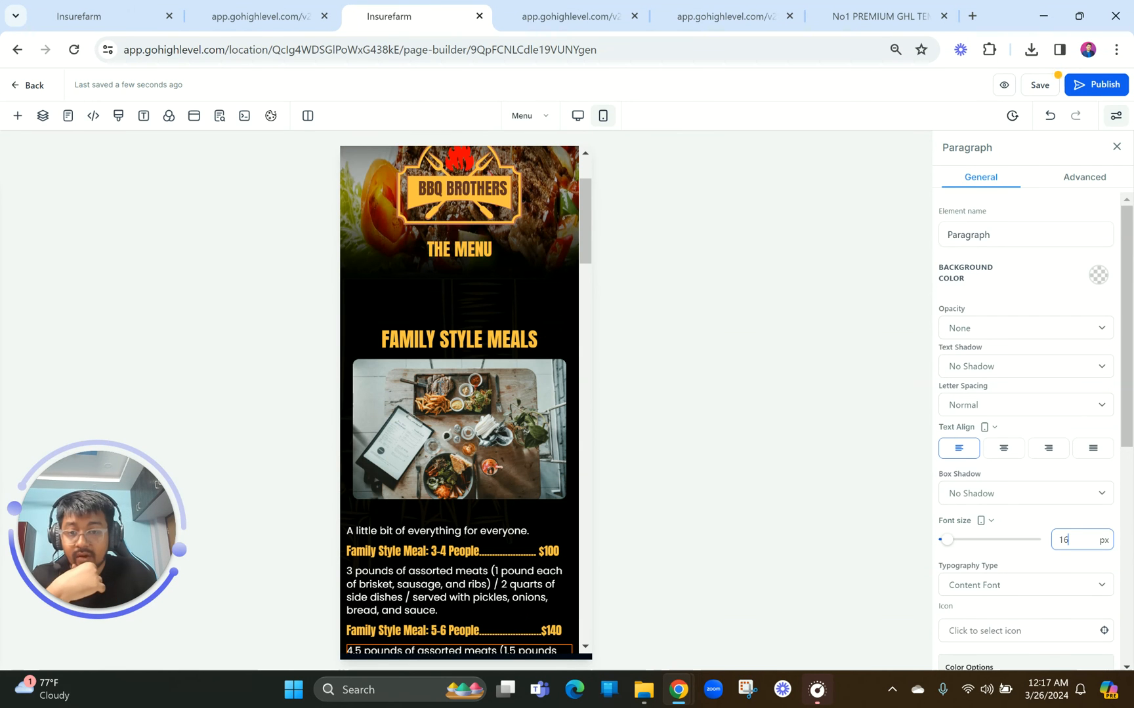
{"action": "left_click", "coordinate": [439, 387]}
{"action": "scroll", "coordinate": [440, 387], "scroll_direction": "down", "scroll_amount": 4}
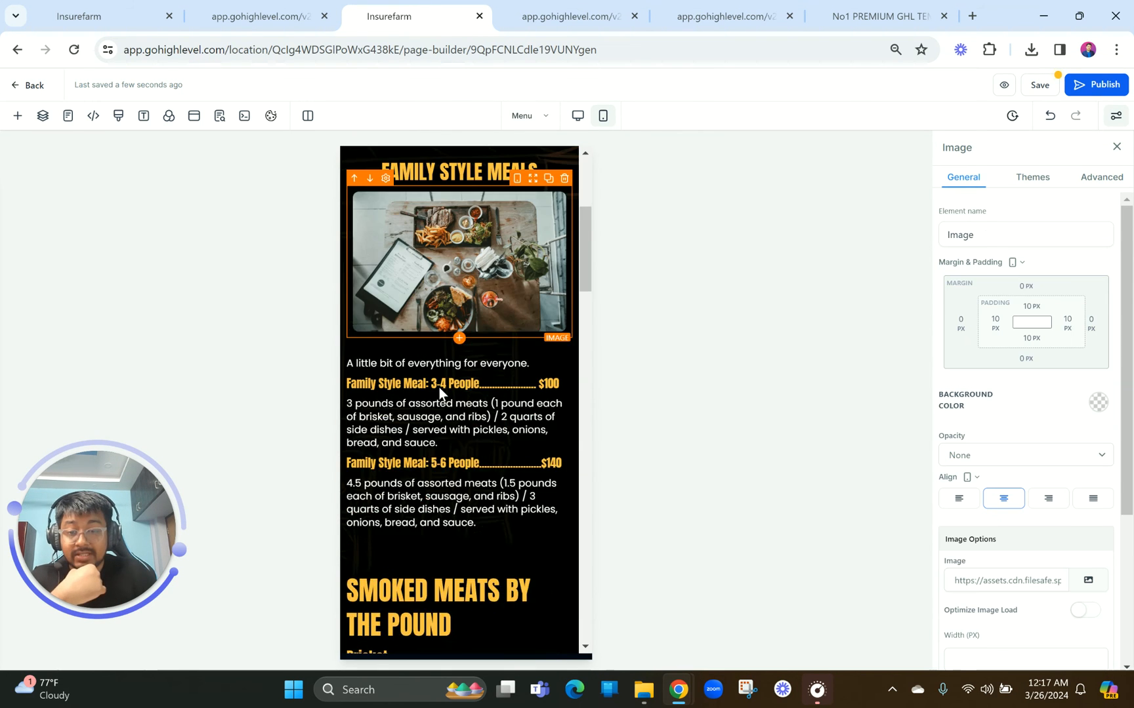
{"action": "scroll", "coordinate": [451, 345], "scroll_direction": "up", "scroll_amount": 5}
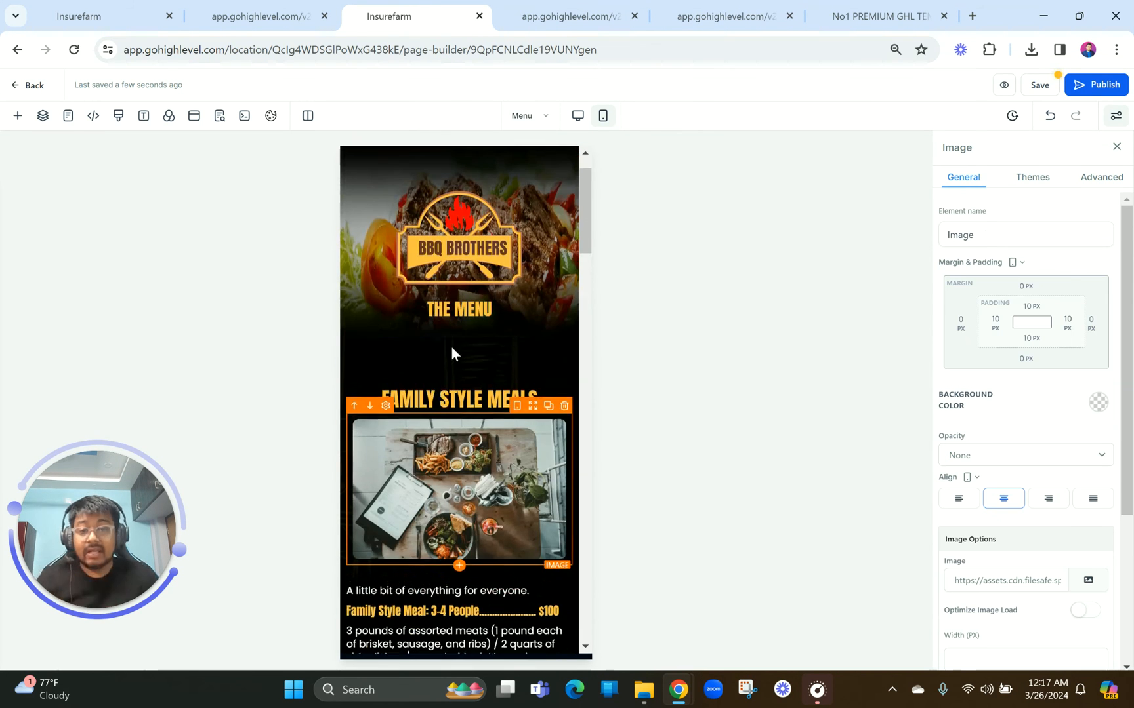
{"action": "left_click", "coordinate": [578, 116]}
{"action": "scroll", "coordinate": [491, 366], "scroll_direction": "down", "scroll_amount": 3}
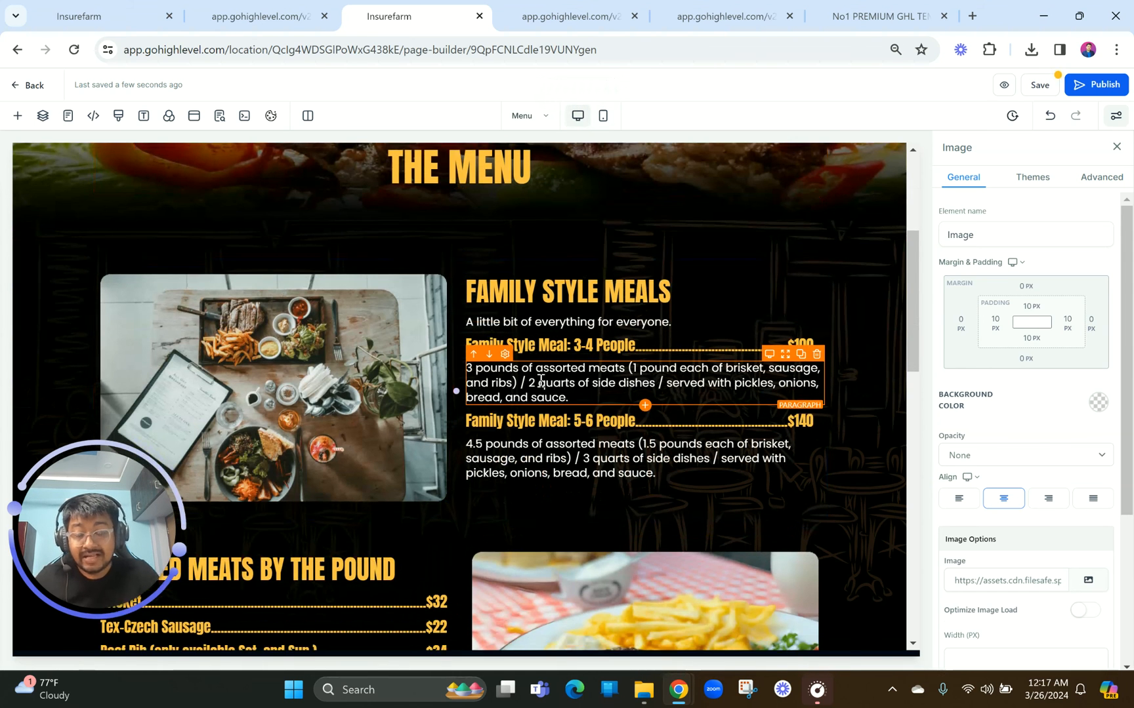
{"action": "left_click", "coordinate": [603, 117]}
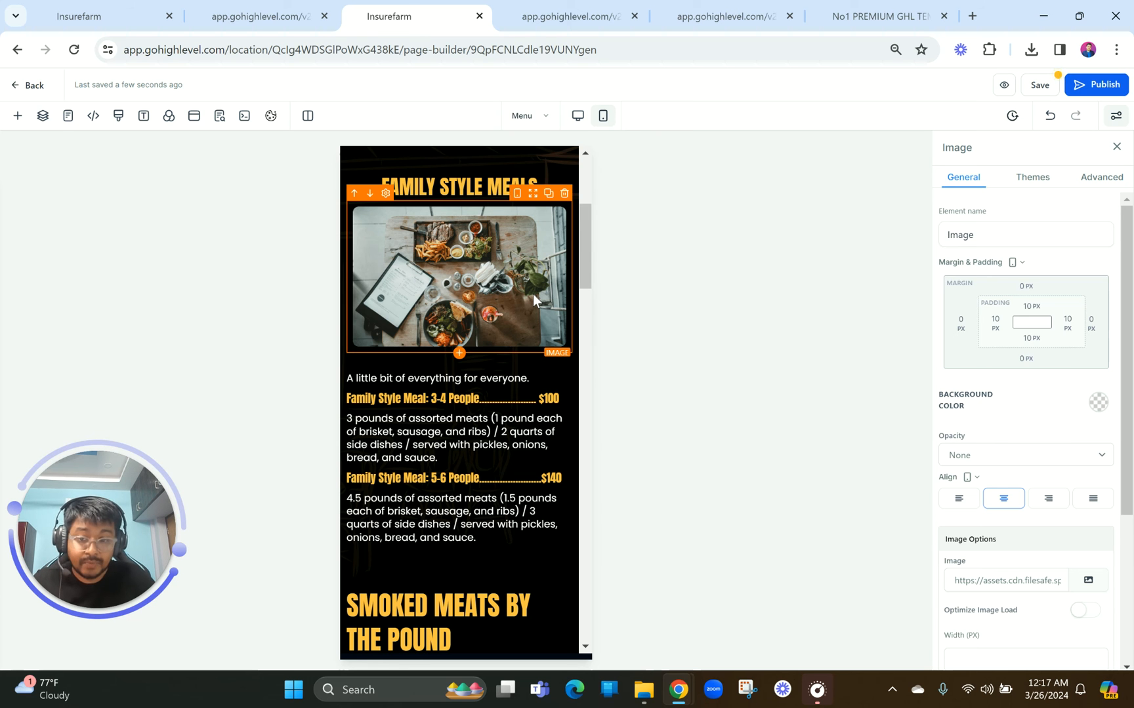
Move the steak and fries image directly below the "Smoked Meats by the Pound" headline in the mobile layout.
{"action": "scroll", "coordinate": [533, 298], "scroll_direction": "down", "scroll_amount": 3}
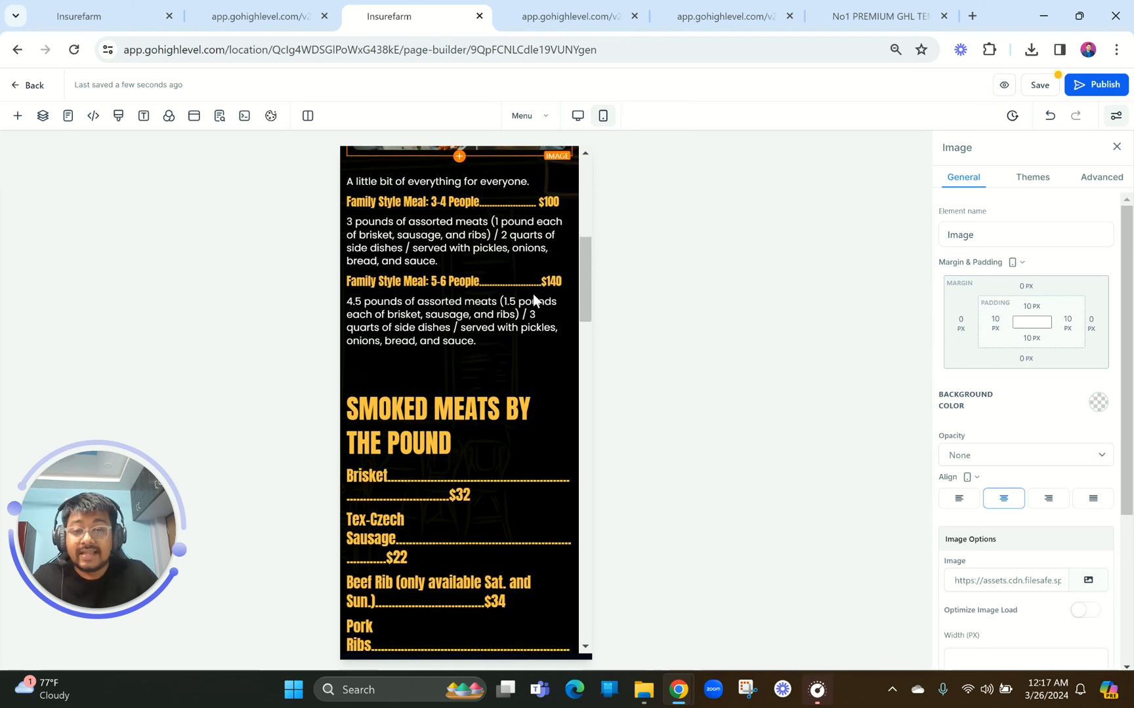
{"action": "scroll", "coordinate": [501, 450], "scroll_direction": "down", "scroll_amount": 5}
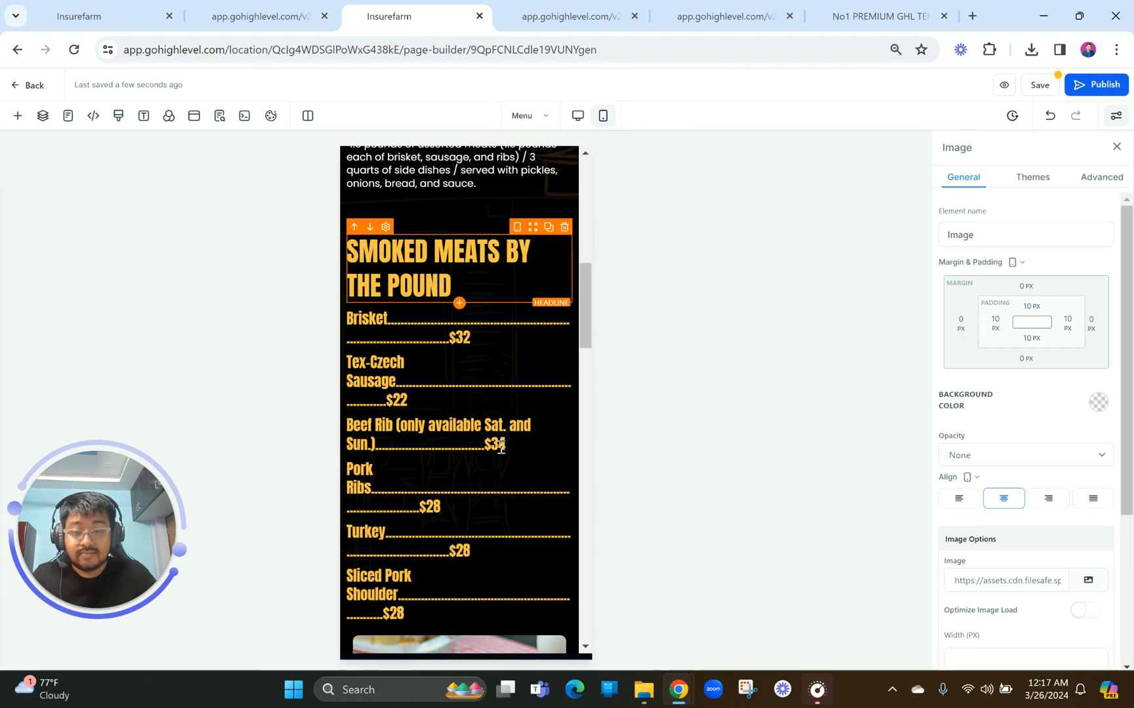
{"action": "left_click_drag", "start_coordinate": [530, 459], "coordinate": [522, 171]}
{"action": "scroll", "coordinate": [482, 255], "scroll_direction": "up", "scroll_amount": 2}
{"action": "scroll", "coordinate": [481, 251], "scroll_direction": "up", "scroll_amount": 3}
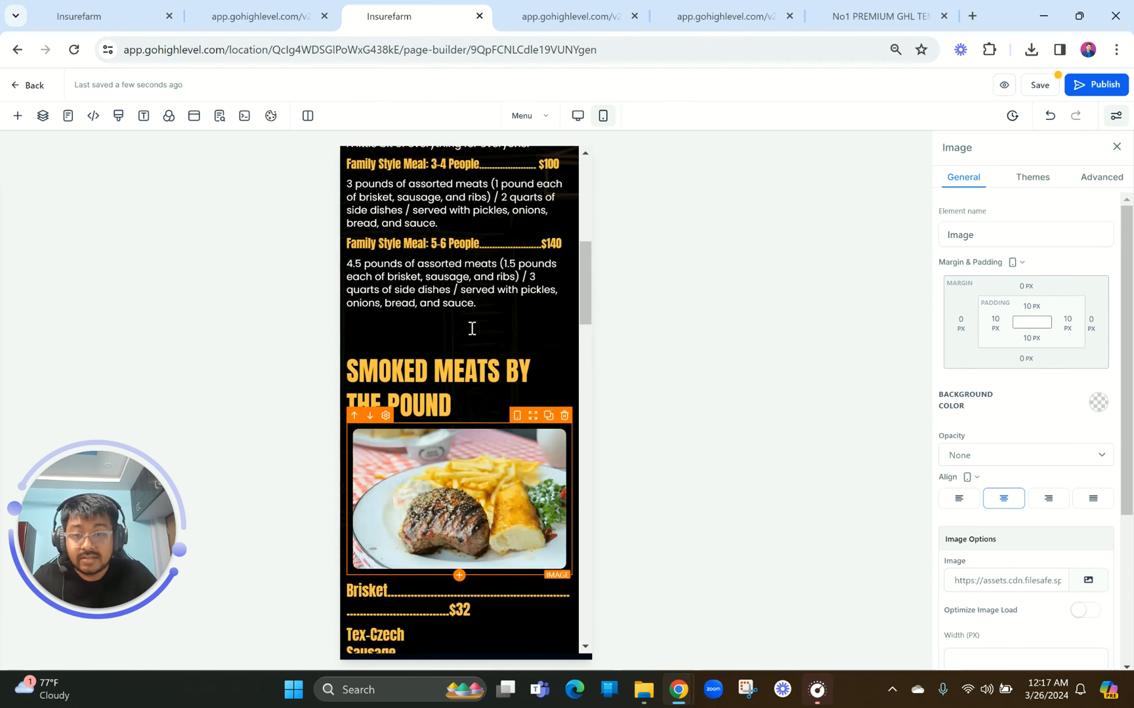
Center the "Smoked Meats by the Pound" headline on mobile and set its mobile font size to 32 px.
{"action": "left_click", "coordinate": [457, 362]}
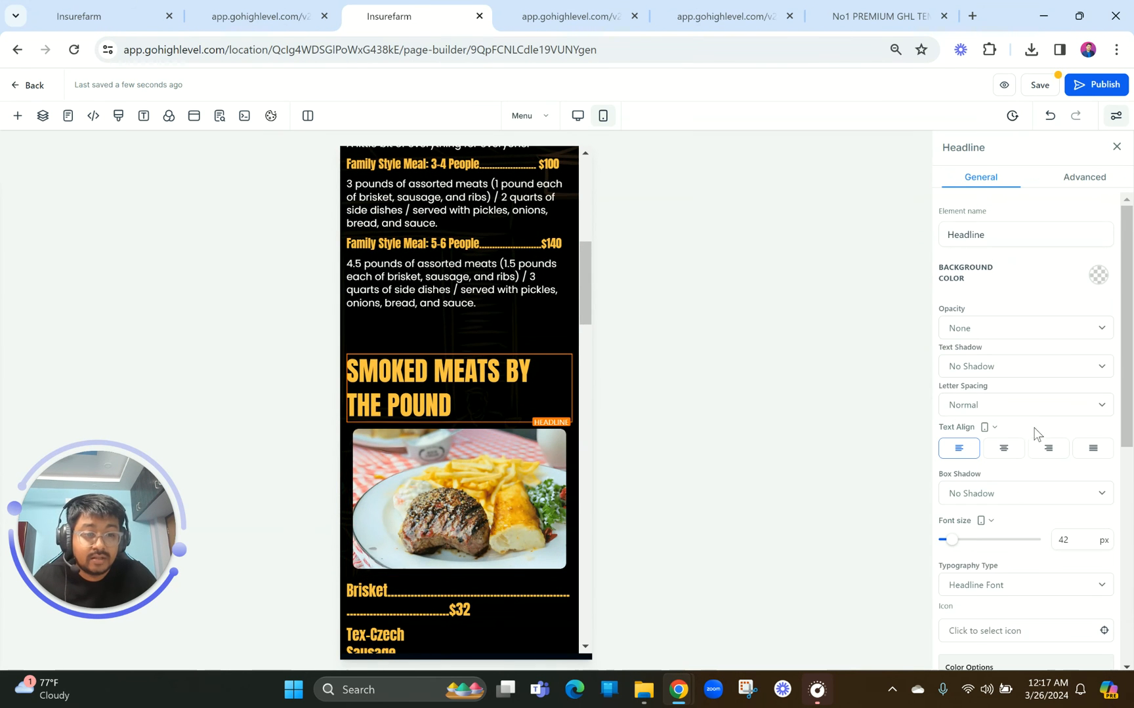
{"action": "left_click", "coordinate": [1003, 448]}
{"action": "left_click", "coordinate": [1071, 541]}
{"action": "double_click", "coordinate": [1072, 541]}
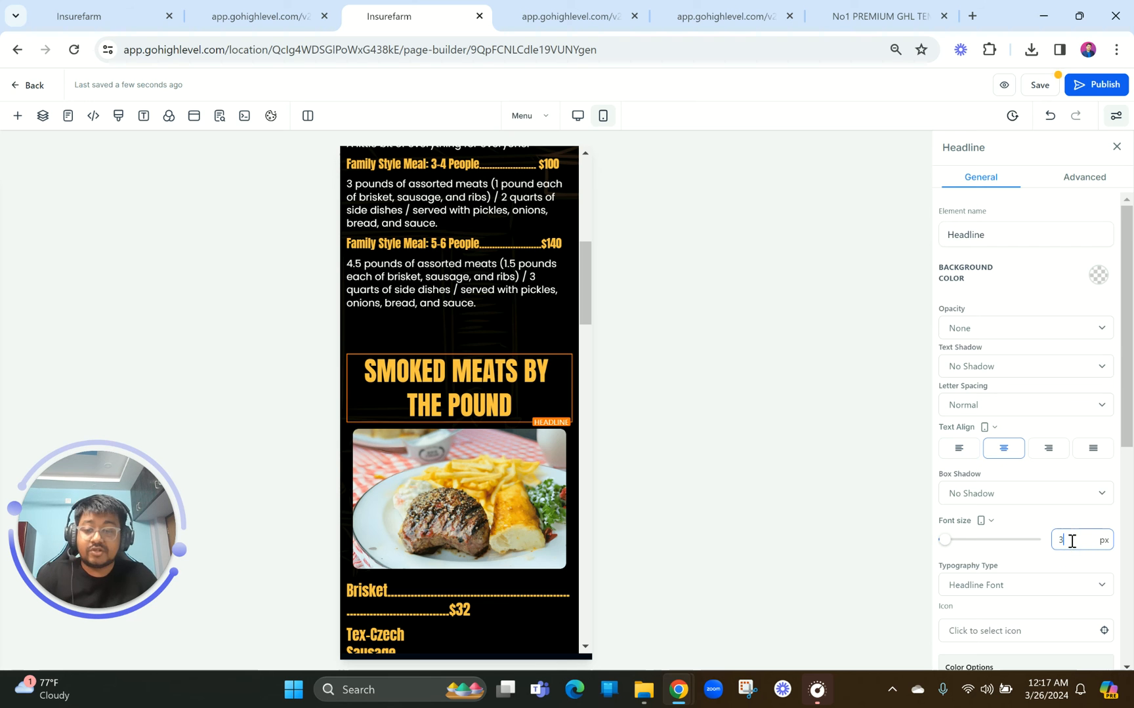
{"action": "type", "text": "32"}
{"action": "scroll", "coordinate": [476, 288], "scroll_direction": "up", "scroll_amount": 4}
{"action": "left_click", "coordinate": [467, 244]}
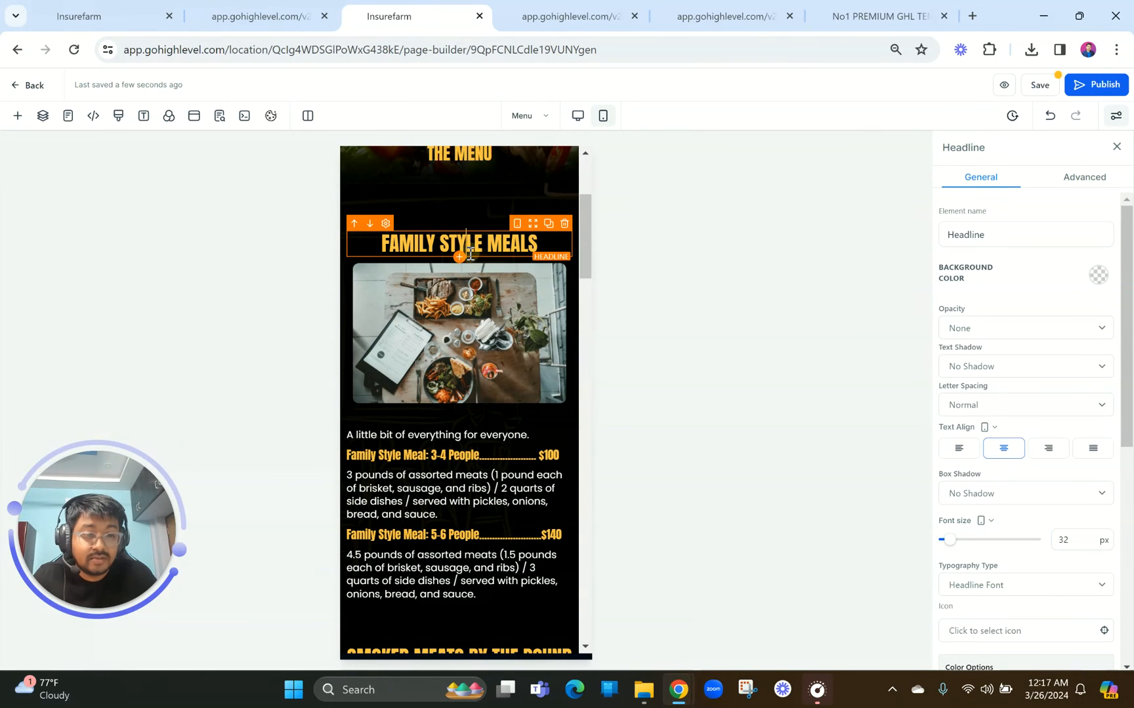
{"action": "scroll", "coordinate": [475, 337], "scroll_direction": "down", "scroll_amount": 8}
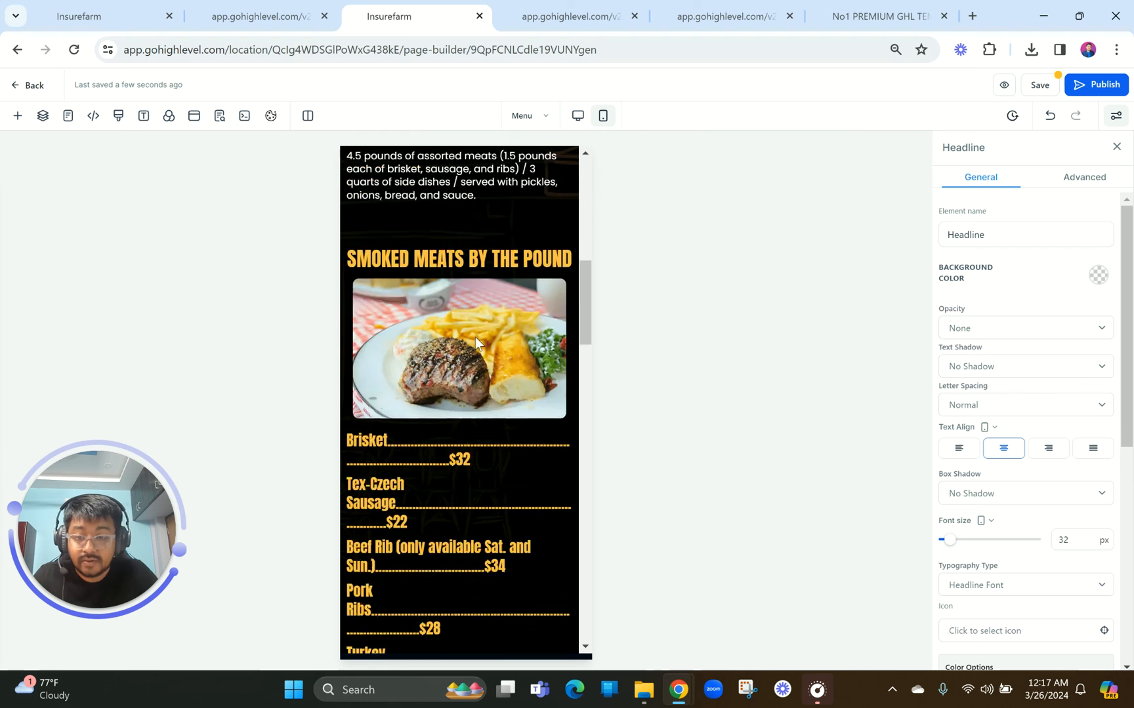
Set the mobile font size of the Brisket sub-headline to 18 px.
{"action": "scroll", "coordinate": [459, 341], "scroll_direction": "up", "scroll_amount": 2}
{"action": "left_click", "coordinate": [444, 366]}
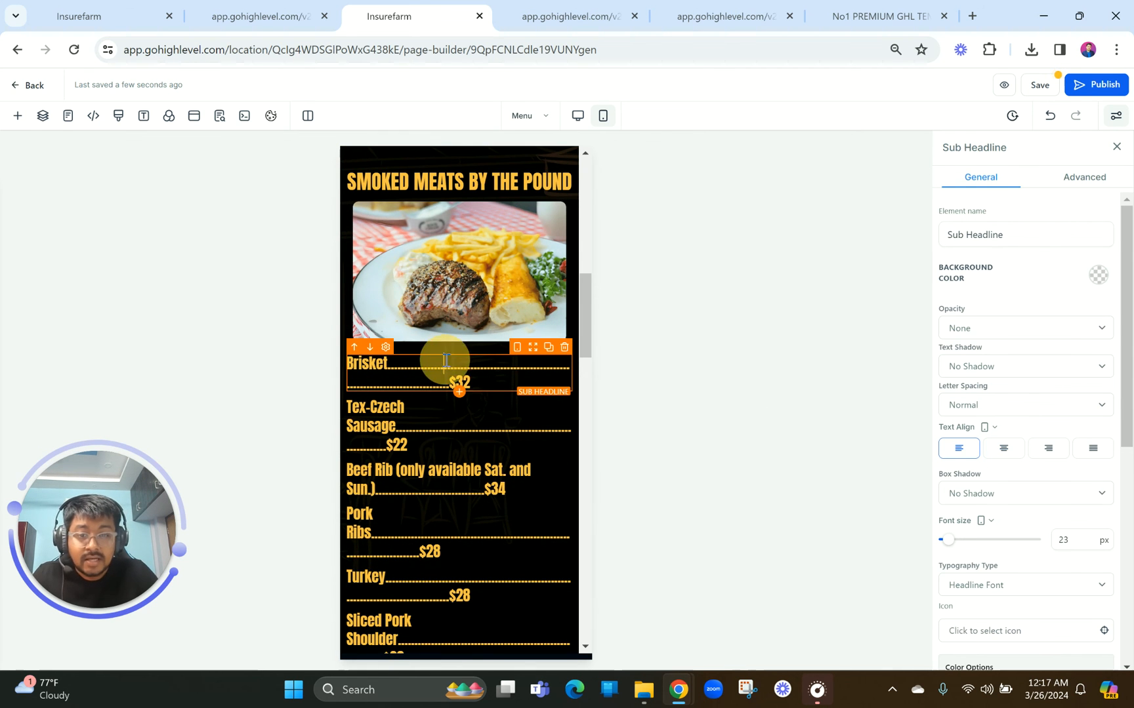
{"action": "left_click", "coordinate": [1077, 540]}
{"action": "double_click", "coordinate": [1077, 540]}
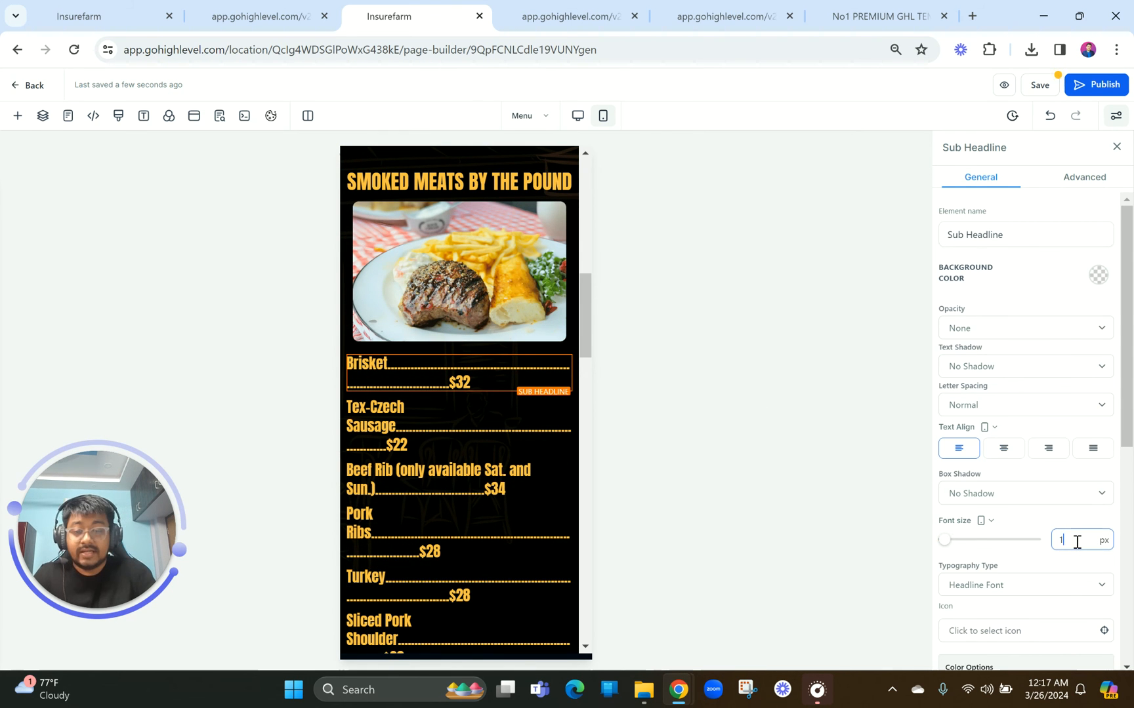
{"action": "type", "text": "18"}
{"action": "double_click", "coordinate": [1077, 540]}
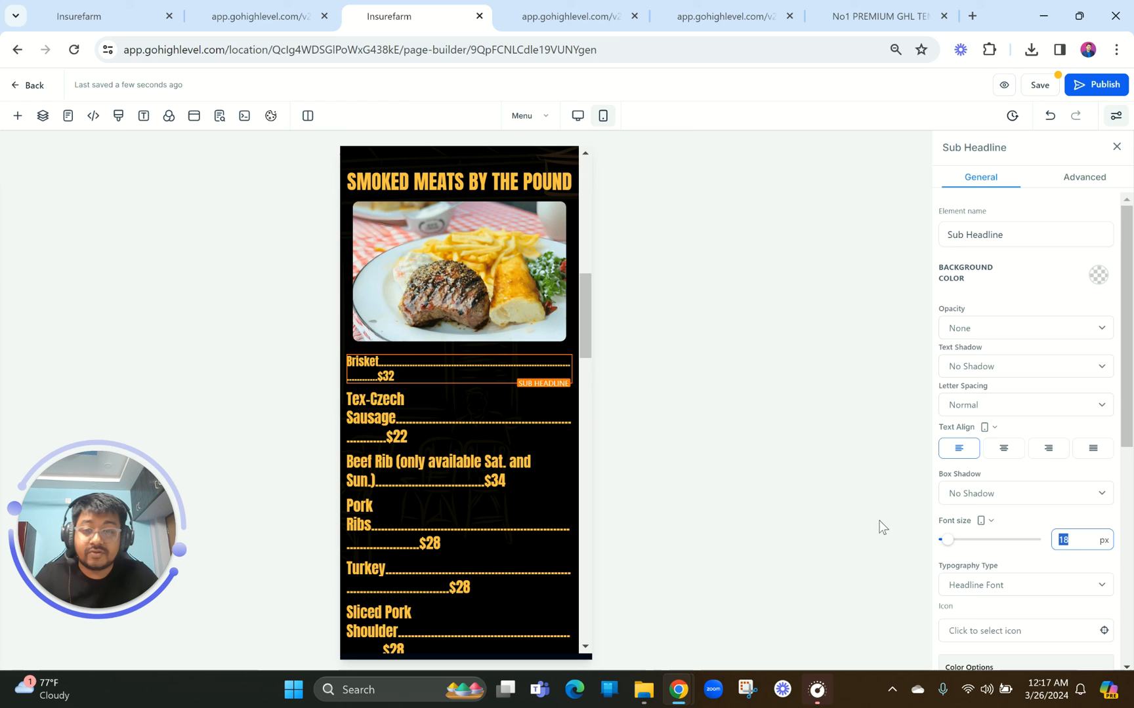
Shorten the dotted line in the Brisket sub-headline so its price fits on the same line.
{"action": "left_click_drag", "start_coordinate": [503, 371], "coordinate": [540, 371]}
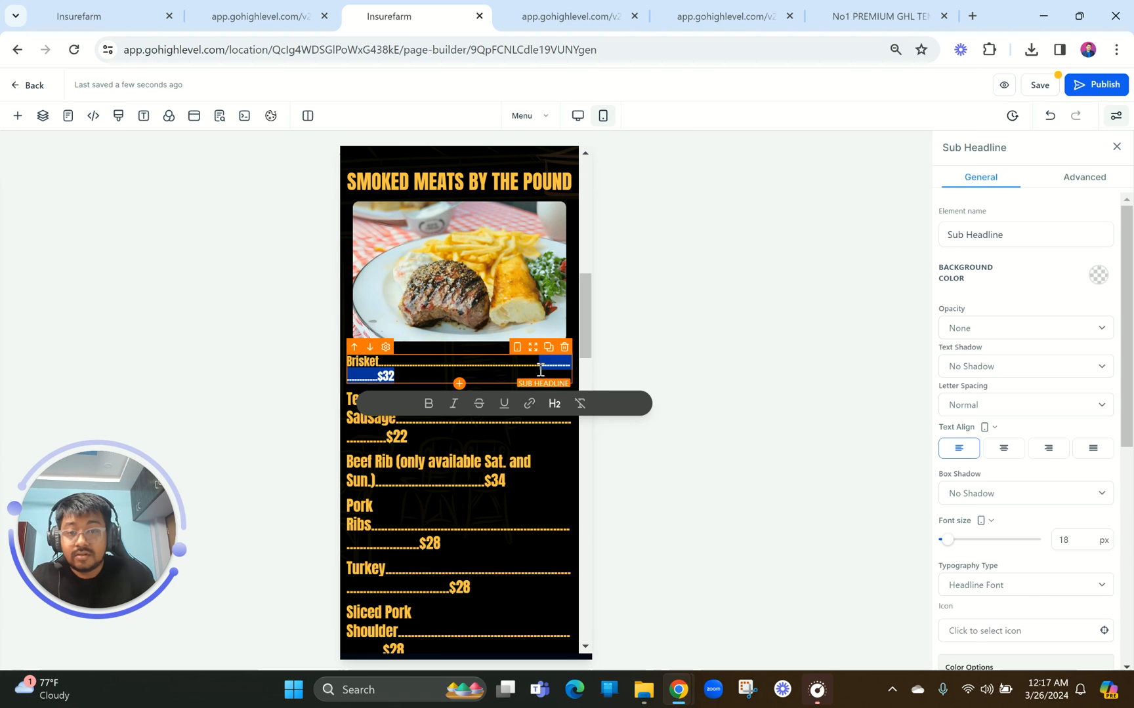
{"action": "left_click", "coordinate": [472, 367]}
{"action": "left_click", "coordinate": [507, 371]}
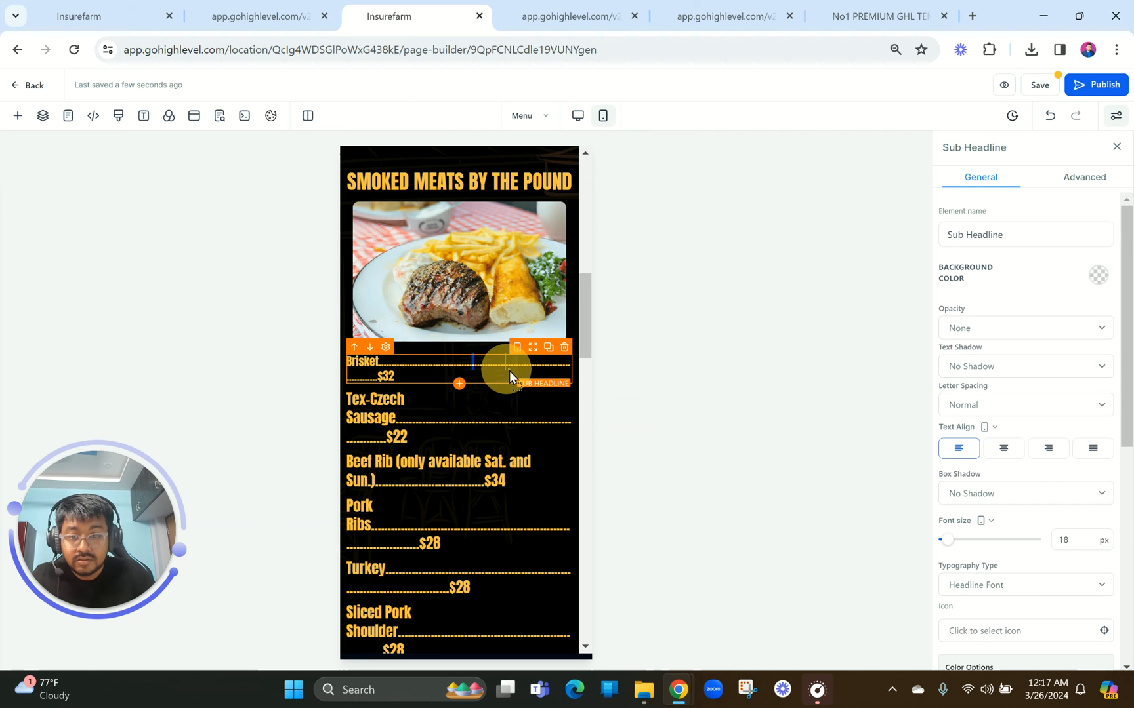
{"action": "left_click_drag", "start_coordinate": [509, 372], "coordinate": [436, 362]}
{"action": "key", "text": "BackSpace"}
Set the Tex-Czech Sausage sub-headline's mobile font size to 18 px and shorten its dotted line so everything fits on one line.
{"action": "left_click", "coordinate": [443, 399]}
{"action": "left_click", "coordinate": [445, 400]}
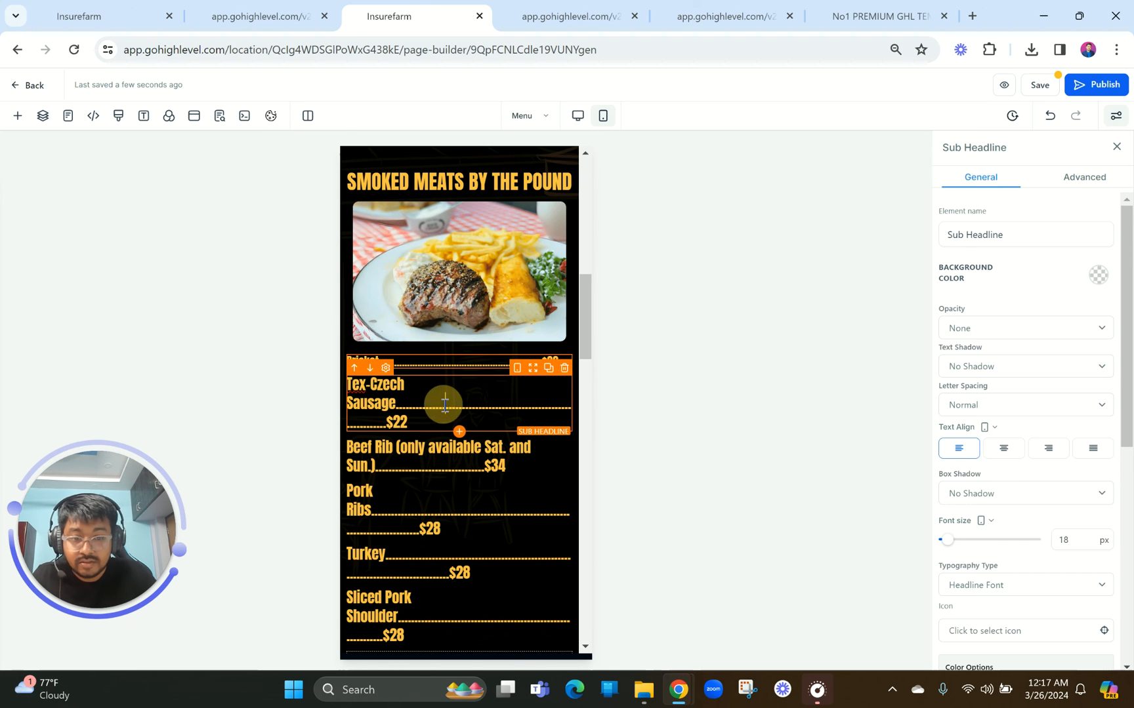
{"action": "double_click", "coordinate": [1083, 548]}
{"action": "type", "text": "18"}
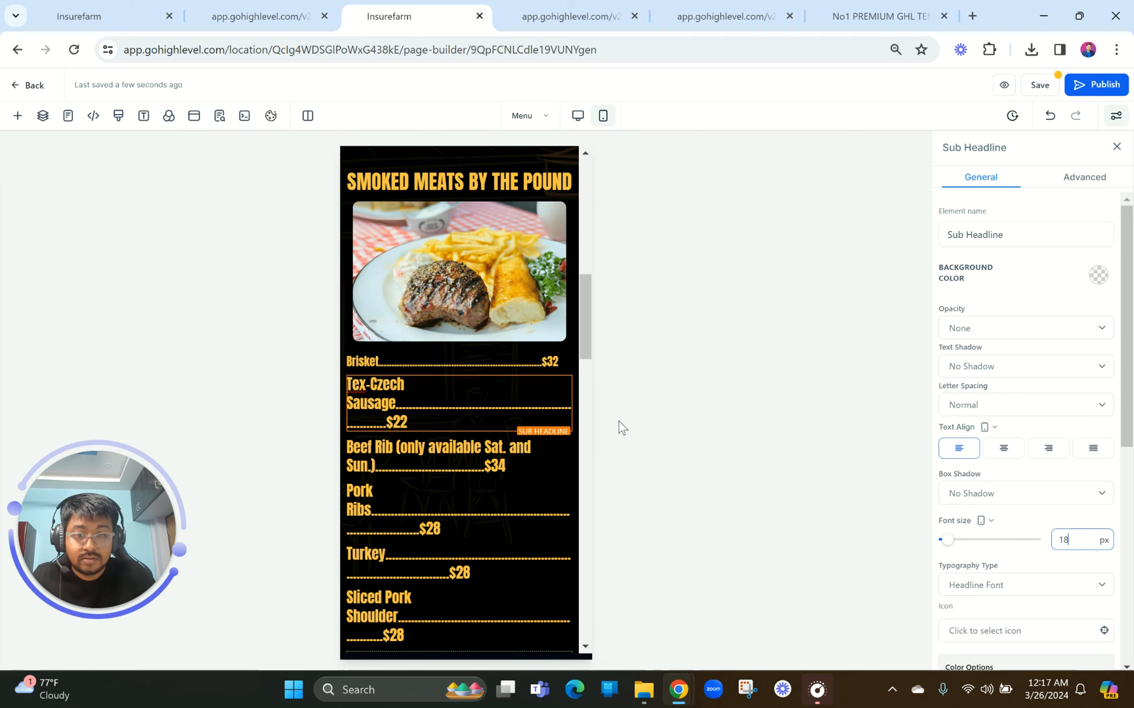
{"action": "left_click_drag", "start_coordinate": [479, 398], "coordinate": [443, 397]}
{"action": "key", "text": "BackSpace"}
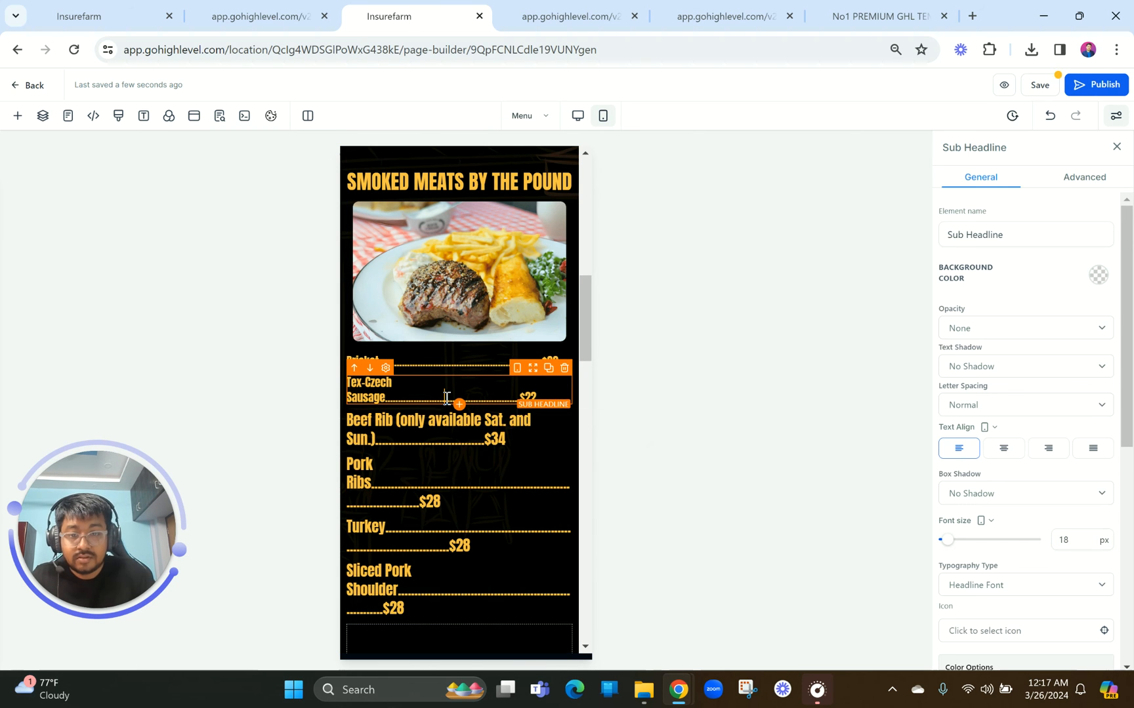
{"action": "key", "text": "BackSpace"}
{"action": "key", "text": "BackSpace"}
{"action": "key", "text": "BackSpace"}
{"action": "key", "text": "BackSpace"}
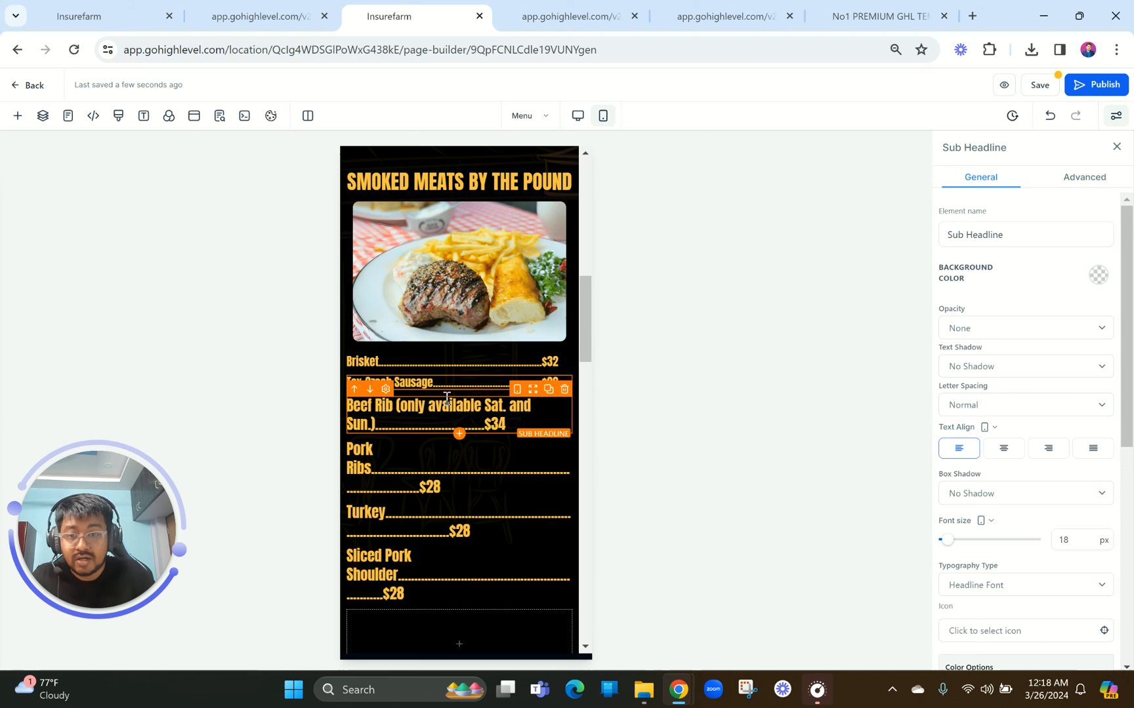
Set the mobile font size of the Beef Rib sub-headline to 18 px.
{"action": "left_click", "coordinate": [449, 419]}
{"action": "left_click_drag", "start_coordinate": [1080, 532], "coordinate": [1022, 523]}
{"action": "type", "text": "18"}
Shorten the dotted line in the Beef Rib sub-headline so its price fits on one line, aligned with the prices above.
{"action": "left_click", "coordinate": [425, 415]}
{"action": "left_click_drag", "start_coordinate": [427, 416], "coordinate": [406, 416]}
{"action": "key", "text": "BackSpace"}
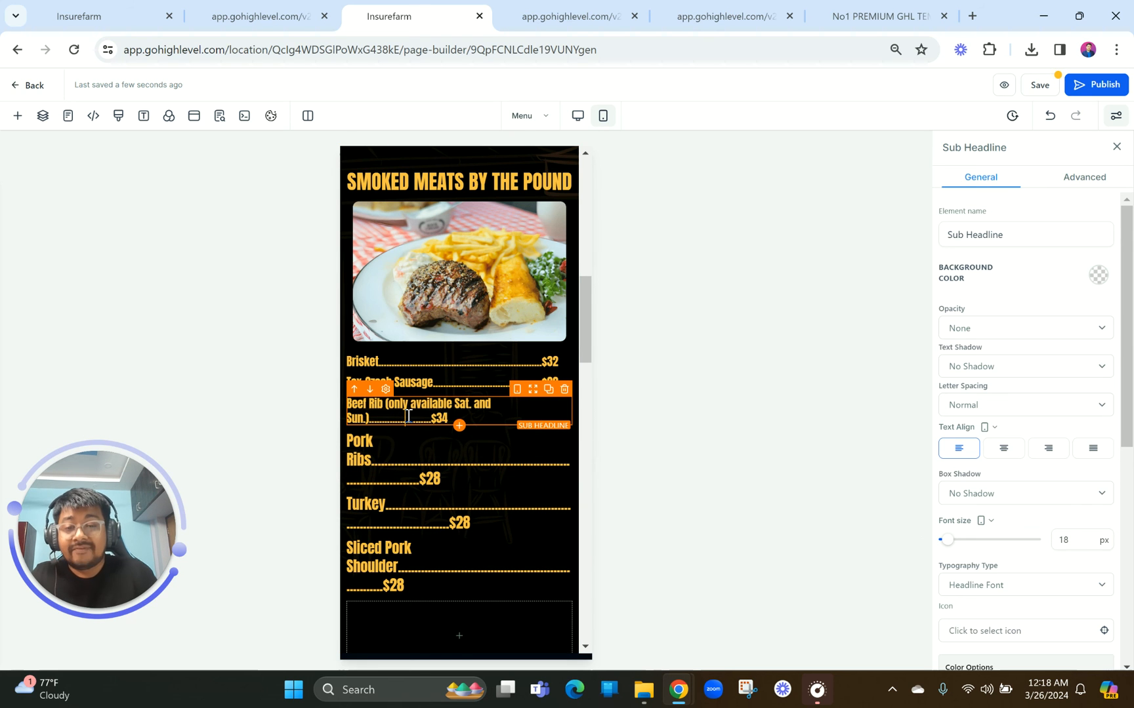
{"action": "key", "text": "BackSpace"}
{"action": "key", "text": "BackSpace"}
{"action": "key", "text": "BackSpace"}
{"action": "key", "text": "BackSpace"}
{"action": "key", "text": "BackSpace"}
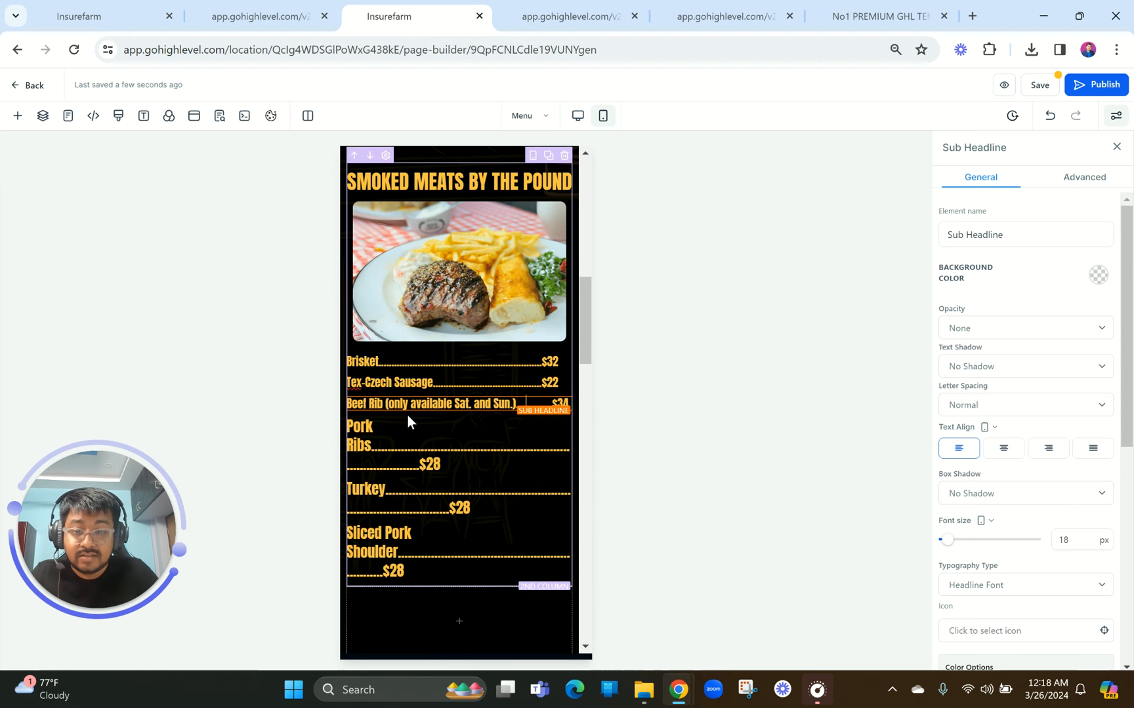
{"action": "key", "text": "BackSpace"}
{"action": "key", "text": "BackSpace"}
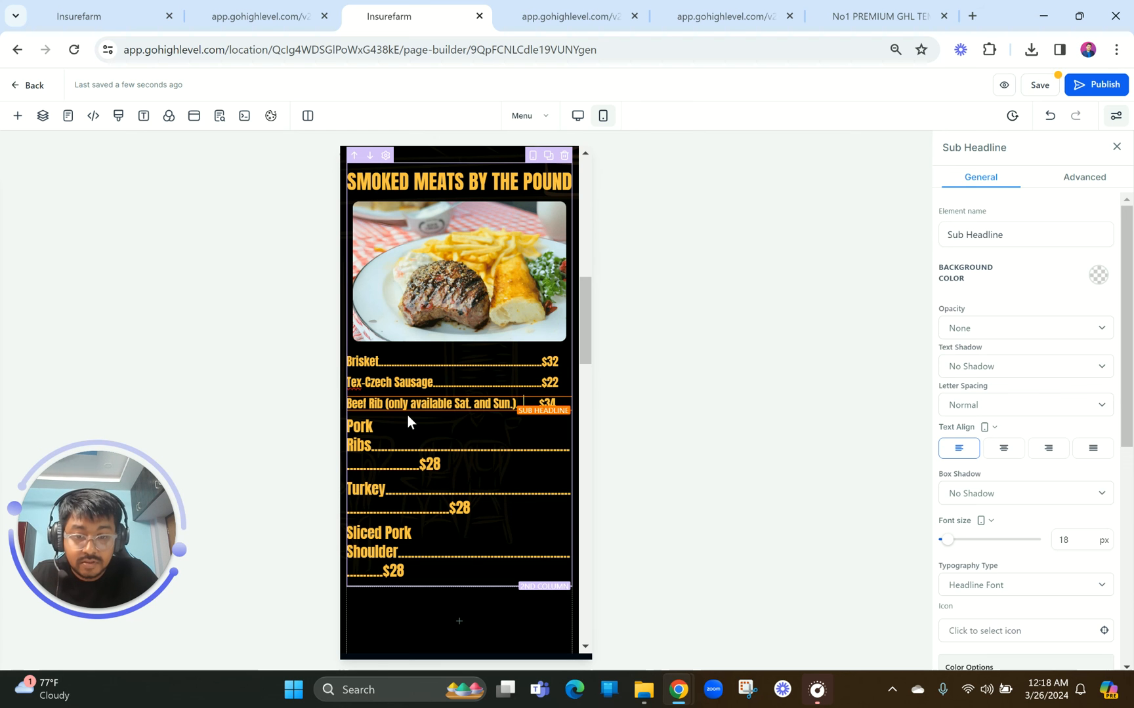
Set the mobile font size of the Pork Ribs sub-headline to 18 px.
{"action": "left_click", "coordinate": [454, 437]}
{"action": "left_click", "coordinate": [1078, 535]}
{"action": "key", "text": "BackSpace"}
{"action": "key", "text": "BackSpace"}
{"action": "type", "text": "18"}
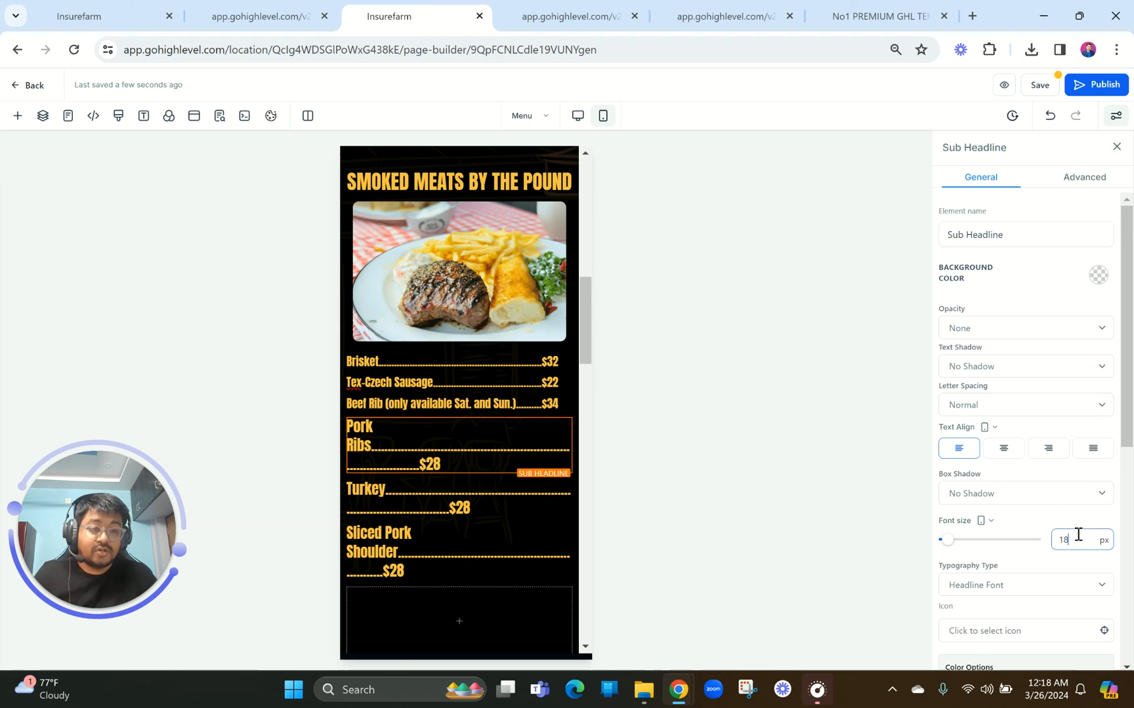
Set the mobile font size of the Turkey and Sliced Pork Shoulder sub-headlines to 18 px.
{"action": "left_click", "coordinate": [524, 490]}
{"action": "left_click", "coordinate": [1070, 540]}
{"action": "key", "text": "BackSpace"}
{"action": "key", "text": "BackSpace"}
{"action": "type", "text": "18"}
{"action": "left_click", "coordinate": [544, 542]}
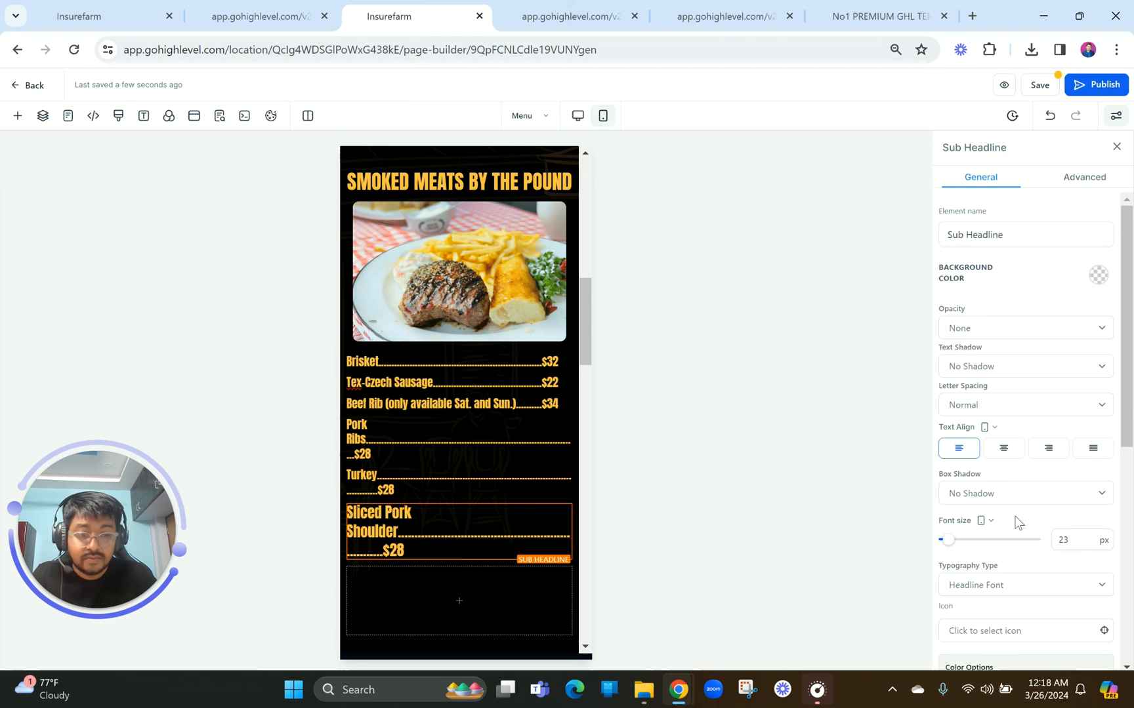
{"action": "double_click", "coordinate": [1073, 542]}
{"action": "type", "text": "18"}
Shorten the dotted lines of the Pork Ribs, Turkey and Sliced Pork Shoulder sub-headlines so each price fits on its item's line.
{"action": "left_click_drag", "start_coordinate": [448, 441], "coordinate": [512, 441]}
{"action": "key", "text": "BackSpace"}
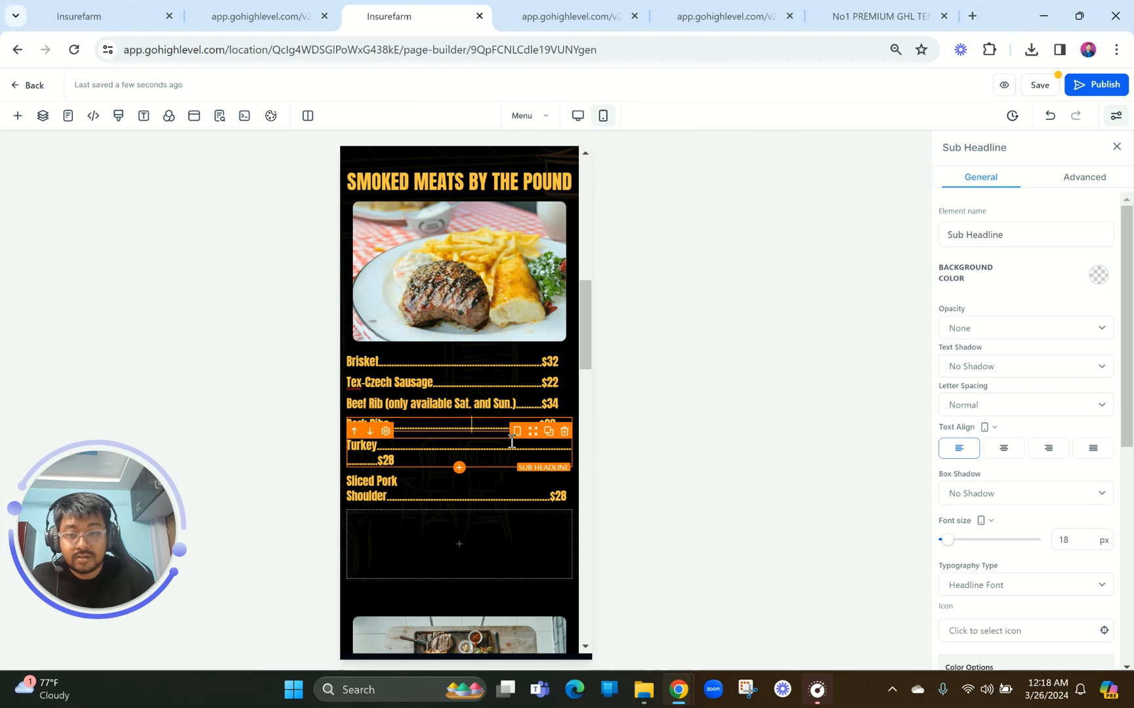
{"action": "mouse_move", "coordinate": [504, 456]}
{"action": "left_mouse_down"}
{"action": "mouse_move", "coordinate": [532, 457]}
{"action": "mouse_move", "coordinate": [518, 451]}
{"action": "left_mouse_up"}
{"action": "left_click", "coordinate": [511, 453]}
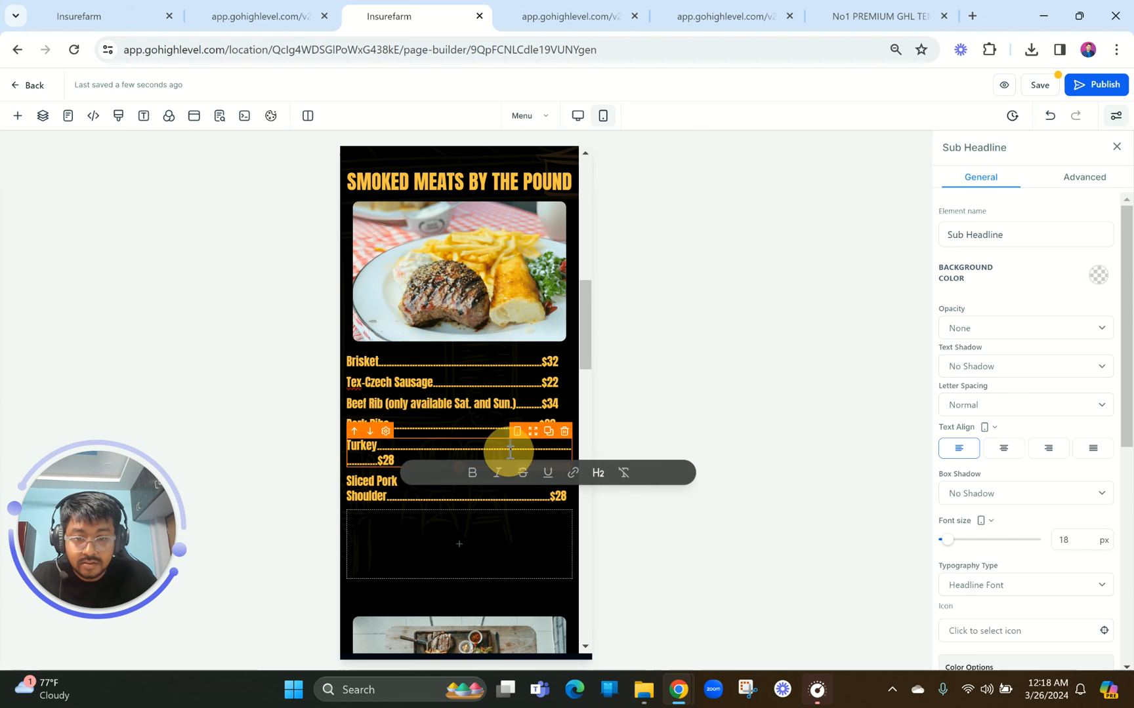
{"action": "left_click", "coordinate": [471, 445]}
{"action": "double_click", "coordinate": [517, 449]}
{"action": "key", "text": "BackSpace"}
{"action": "double_click", "coordinate": [543, 485]}
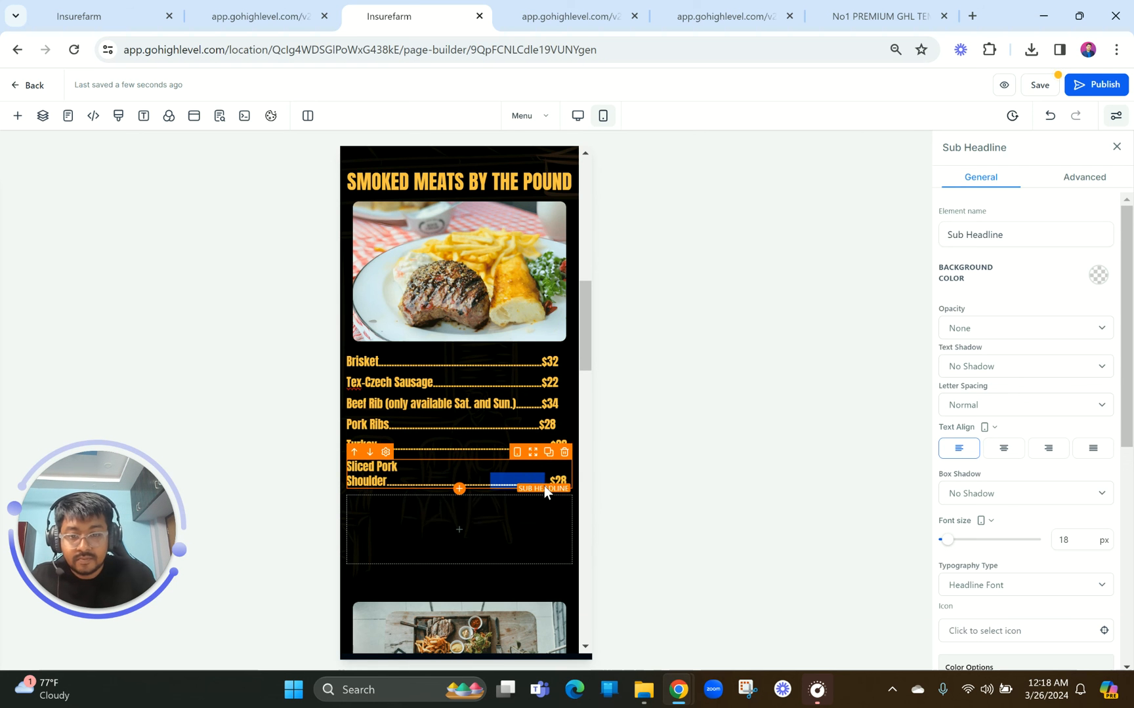
{"action": "key", "text": "BackSpace"}
Fine-tune the dotted lines of the Pork Ribs, Turkey and Sliced Pork Shoulder sub-headlines to align their prices with the prices above.
{"action": "left_click", "coordinate": [473, 443]}
{"action": "scroll", "coordinate": [473, 535], "scroll_direction": "up", "scroll_amount": 5}
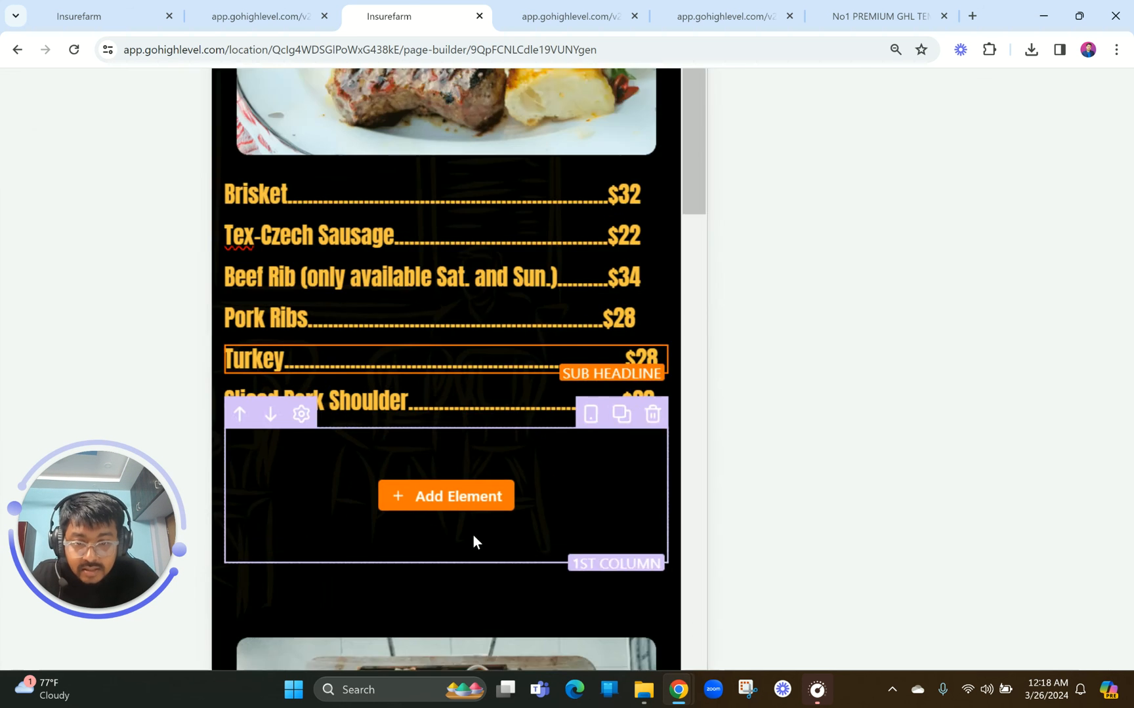
{"action": "left_click", "coordinate": [526, 297]}
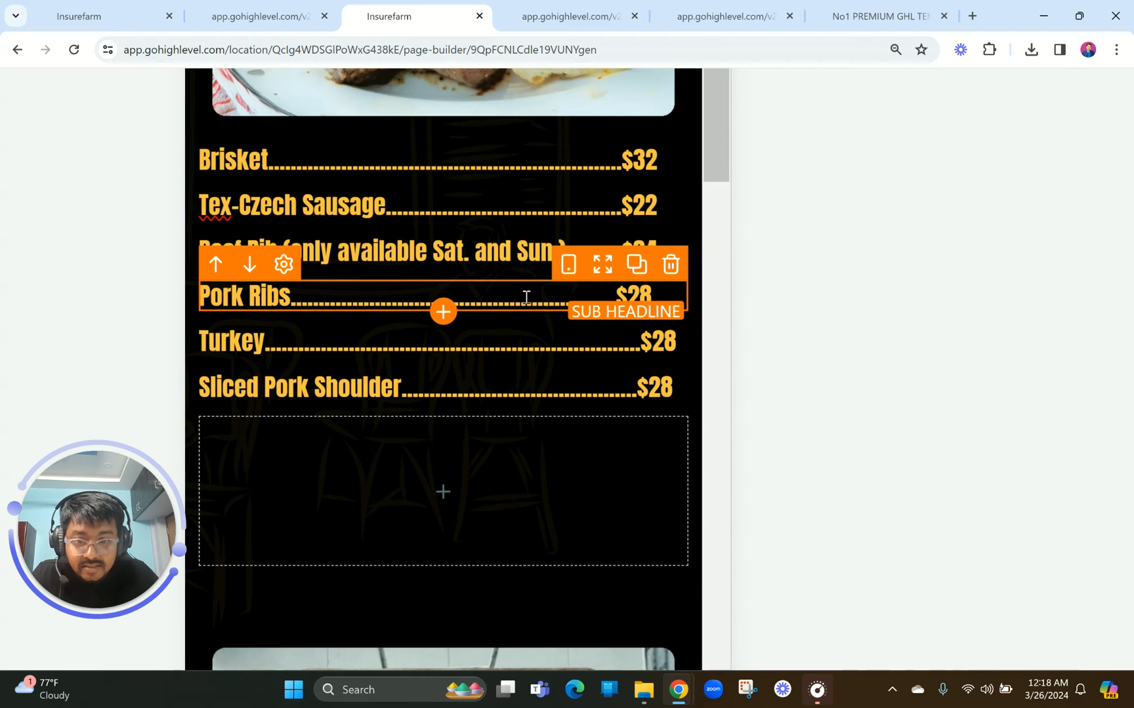
{"action": "type", "text": "."}
{"action": "left_click", "coordinate": [561, 338]}
{"action": "key", "text": "BackSpace"}
{"action": "key", "text": "BackSpace"}
{"action": "key", "text": "BackSpace"}
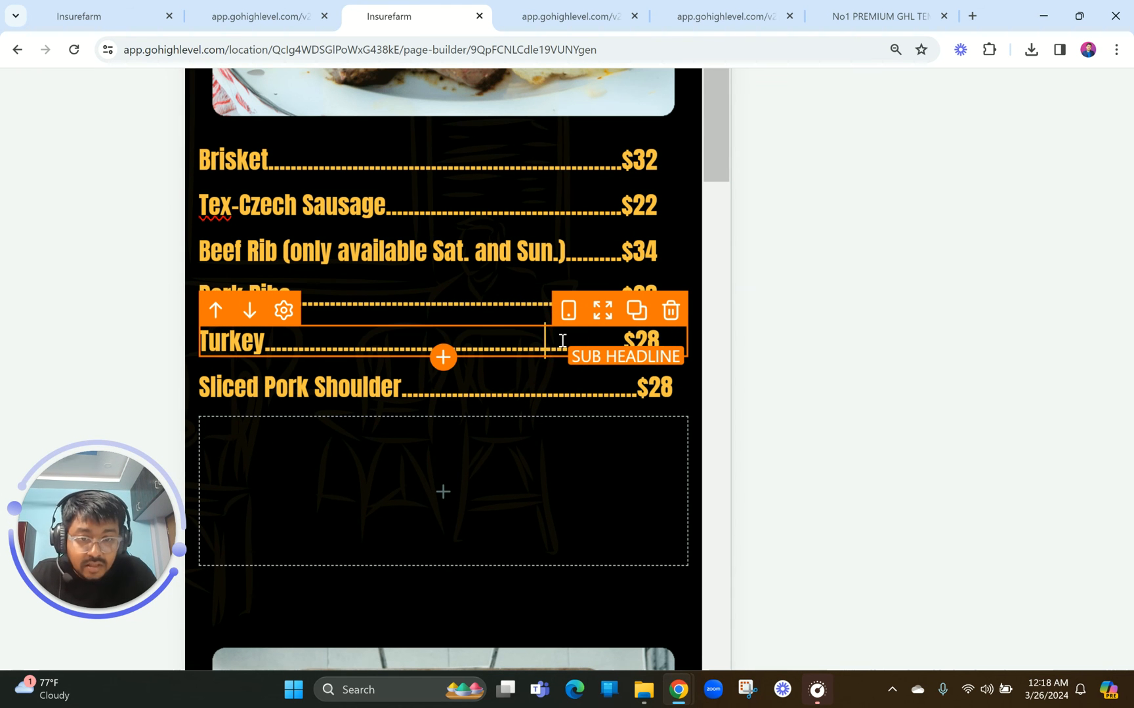
{"action": "left_click", "coordinate": [563, 389]}
{"action": "left_click", "coordinate": [563, 388]}
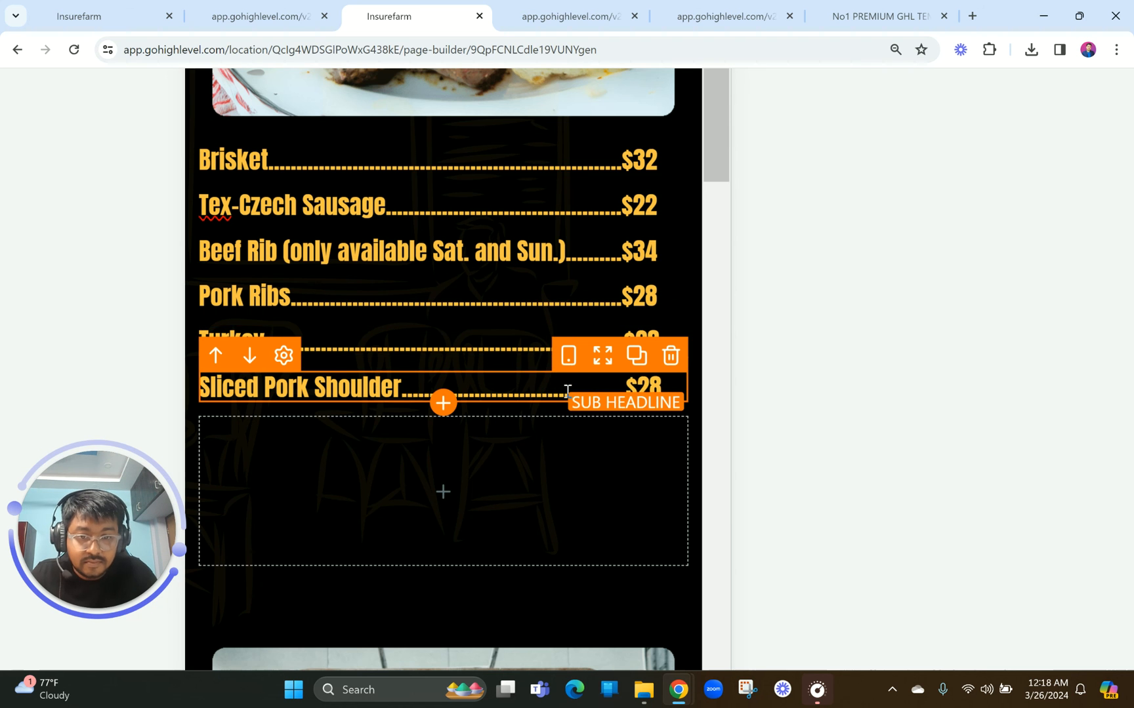
Delete the empty column below the Smoked Meats list and trim the Sliced Pork Shoulder dotted line slightly to align its price.
{"action": "left_click", "coordinate": [550, 485]}
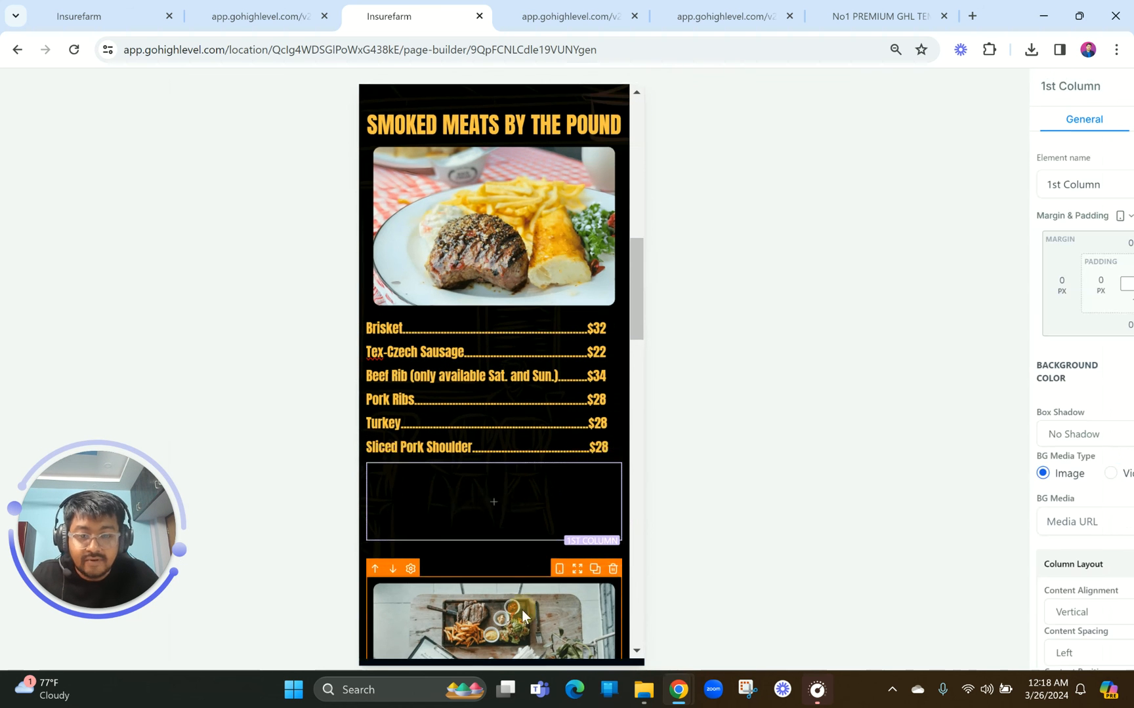
{"action": "left_click", "coordinate": [522, 611]}
{"action": "left_click", "coordinate": [614, 455]}
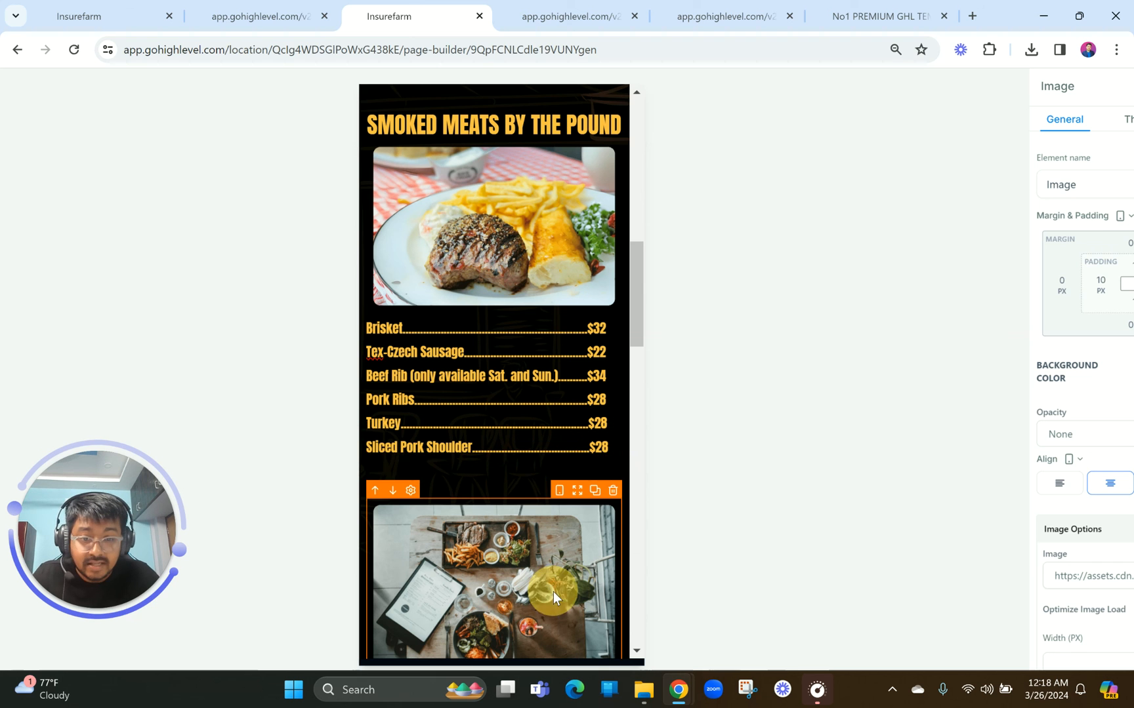
{"action": "left_click", "coordinate": [571, 455]}
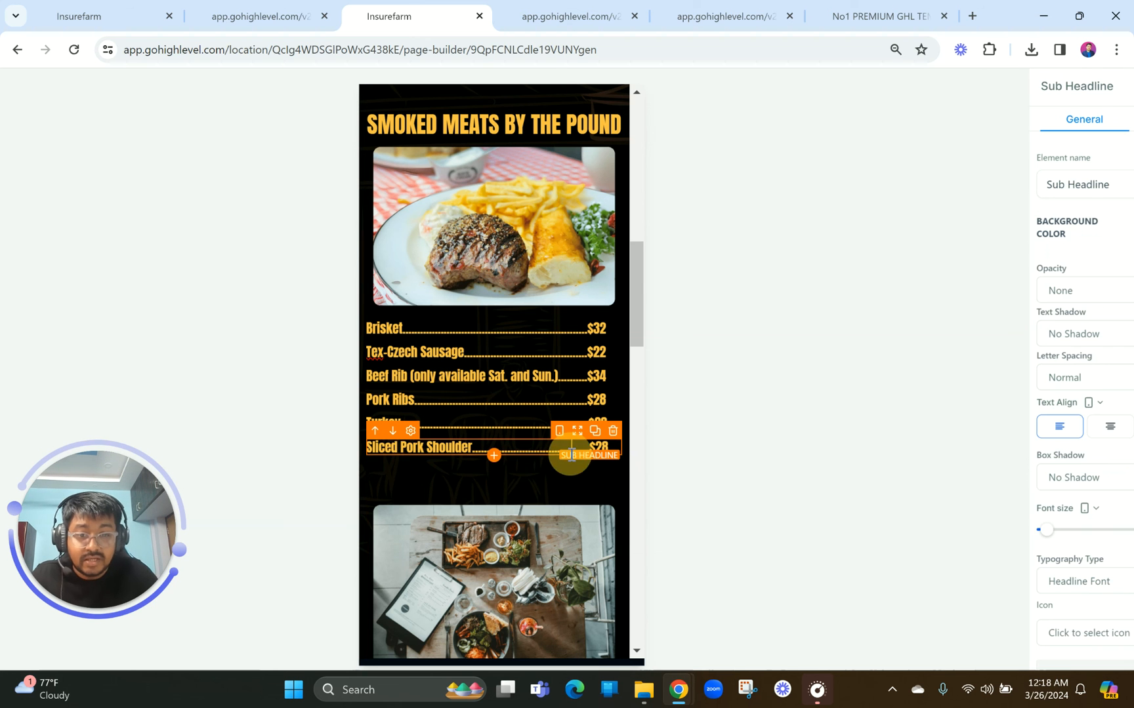
{"action": "left_click", "coordinate": [584, 526]}
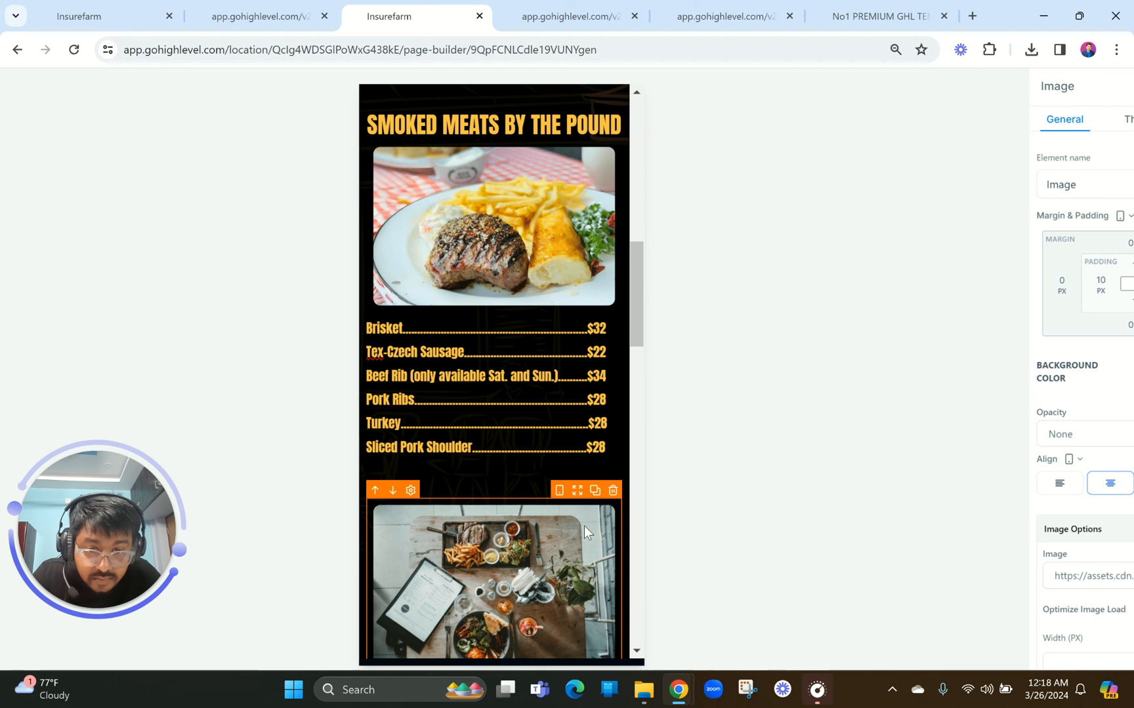
Move the Scratch-Made Sides headline above the section's image and set its mobile font size to 32 px.
{"action": "scroll", "coordinate": [584, 526], "scroll_direction": "down", "scroll_amount": 4}
{"action": "left_click_drag", "start_coordinate": [584, 525], "coordinate": [581, 511]}
{"action": "scroll", "coordinate": [578, 475], "scroll_direction": "down", "scroll_amount": 1}
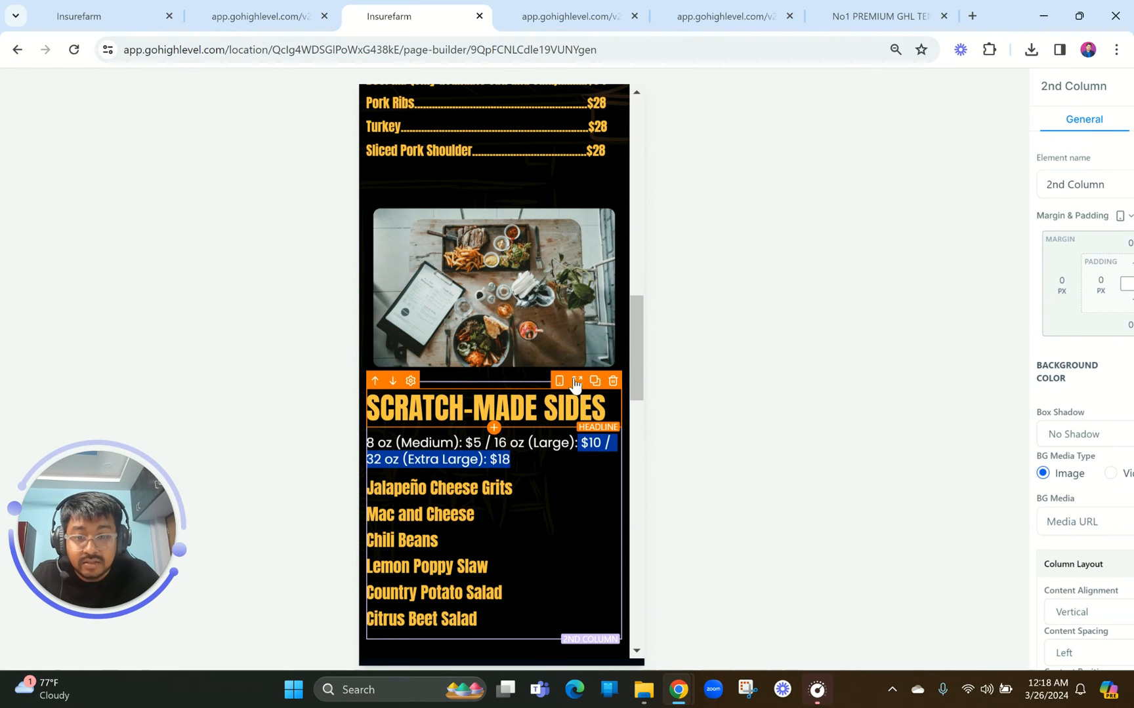
{"action": "left_click_drag", "start_coordinate": [575, 386], "coordinate": [552, 238]}
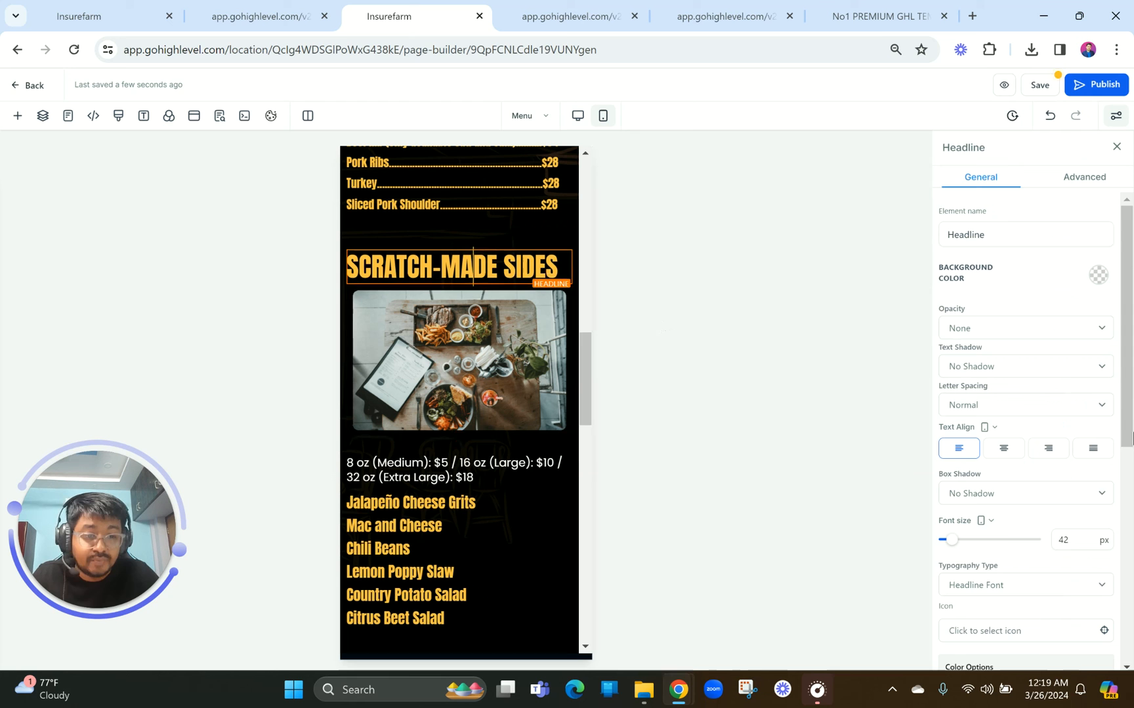
{"action": "double_click", "coordinate": [1076, 539]}
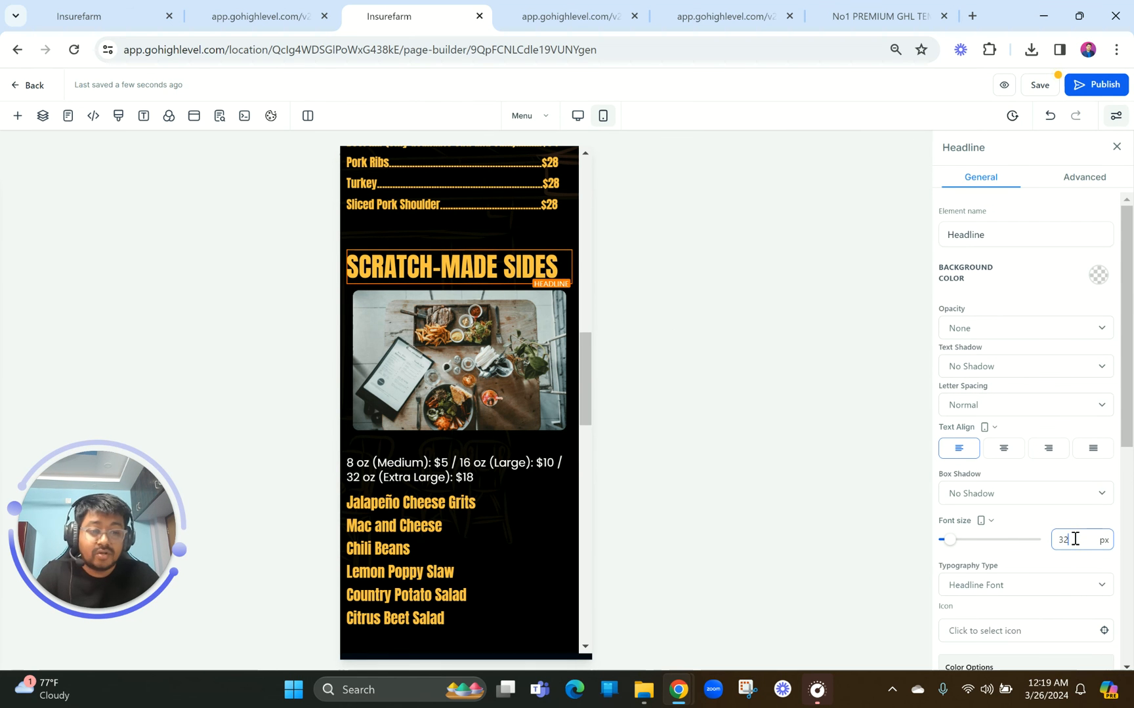
Set the mobile font size of the sides' portion-price paragraph to 16 px and of the sides list to 18 px.
{"action": "left_click", "coordinate": [425, 459]}
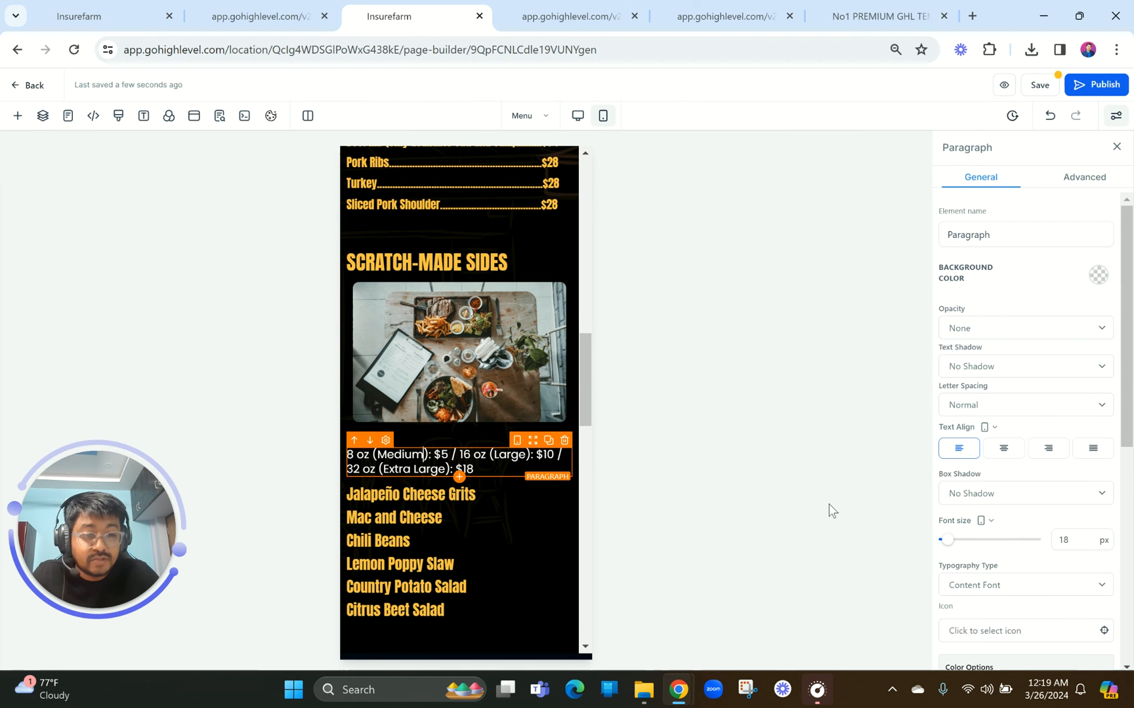
{"action": "left_click", "coordinate": [1082, 540]}
{"action": "key", "text": "BackSpace"}
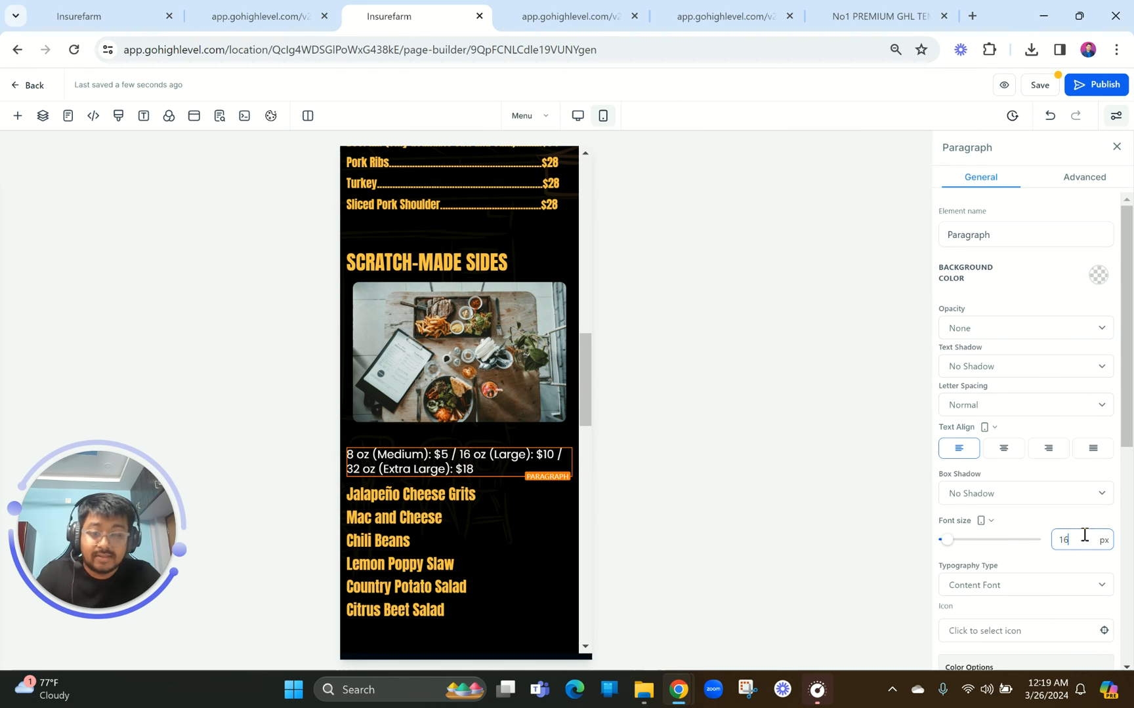
{"action": "left_click", "coordinate": [471, 517]}
{"action": "double_click", "coordinate": [1075, 540]}
{"action": "type", "text": "1"}
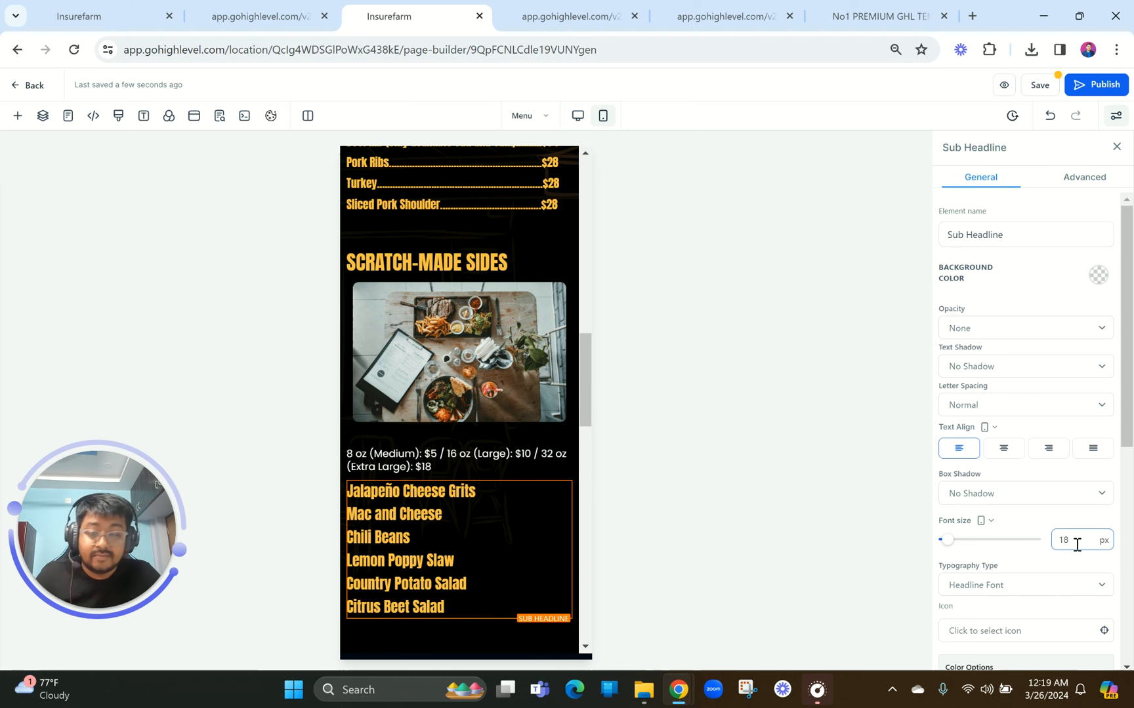
{"action": "left_click", "coordinate": [463, 516]}
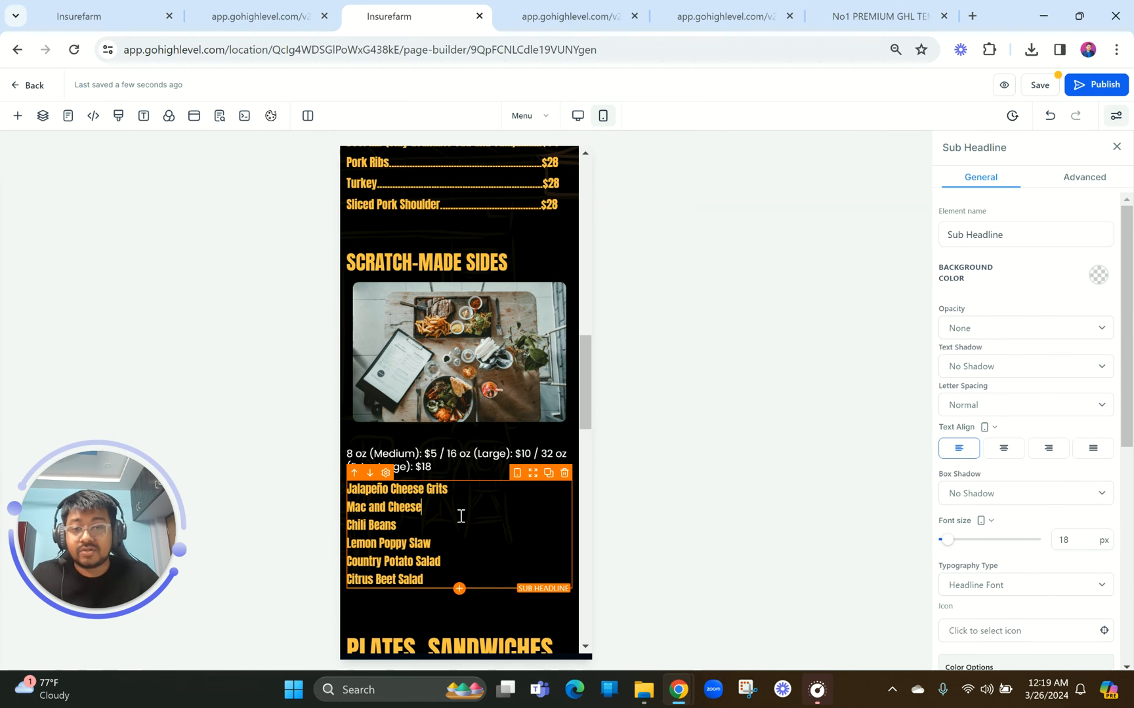
Center-align the Scratch-Made Sides headline for mobile.
{"action": "left_click", "coordinate": [462, 261]}
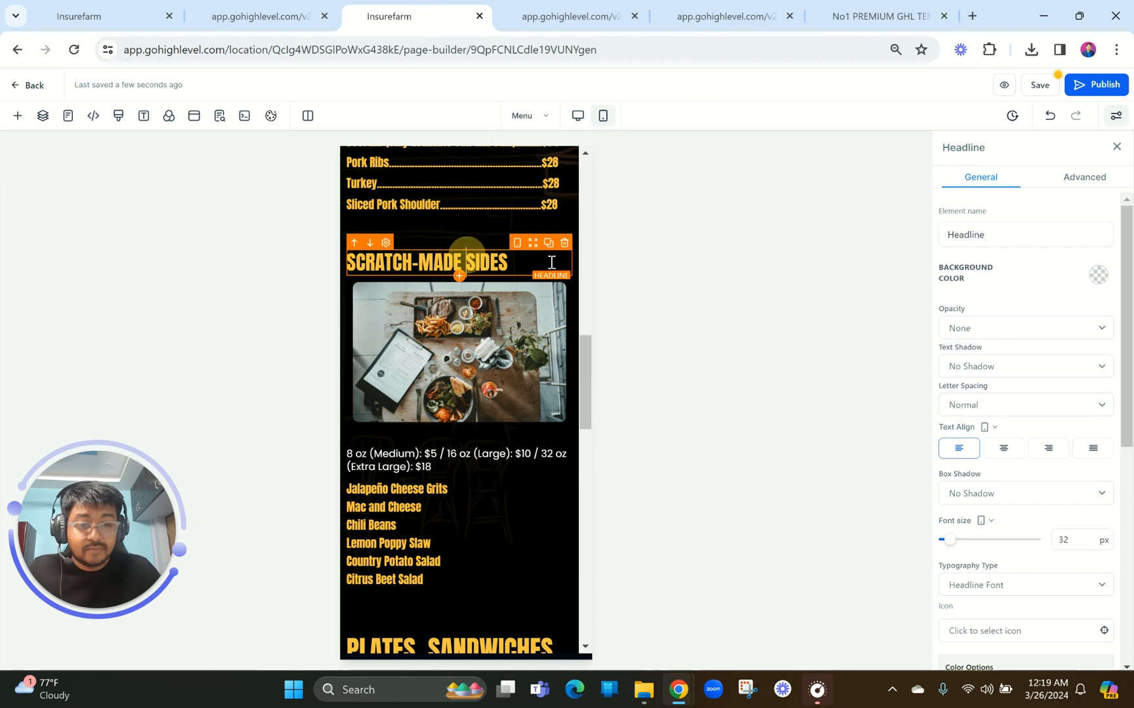
{"action": "left_click", "coordinate": [1004, 450]}
{"action": "scroll", "coordinate": [447, 598], "scroll_direction": "down", "scroll_amount": 5}
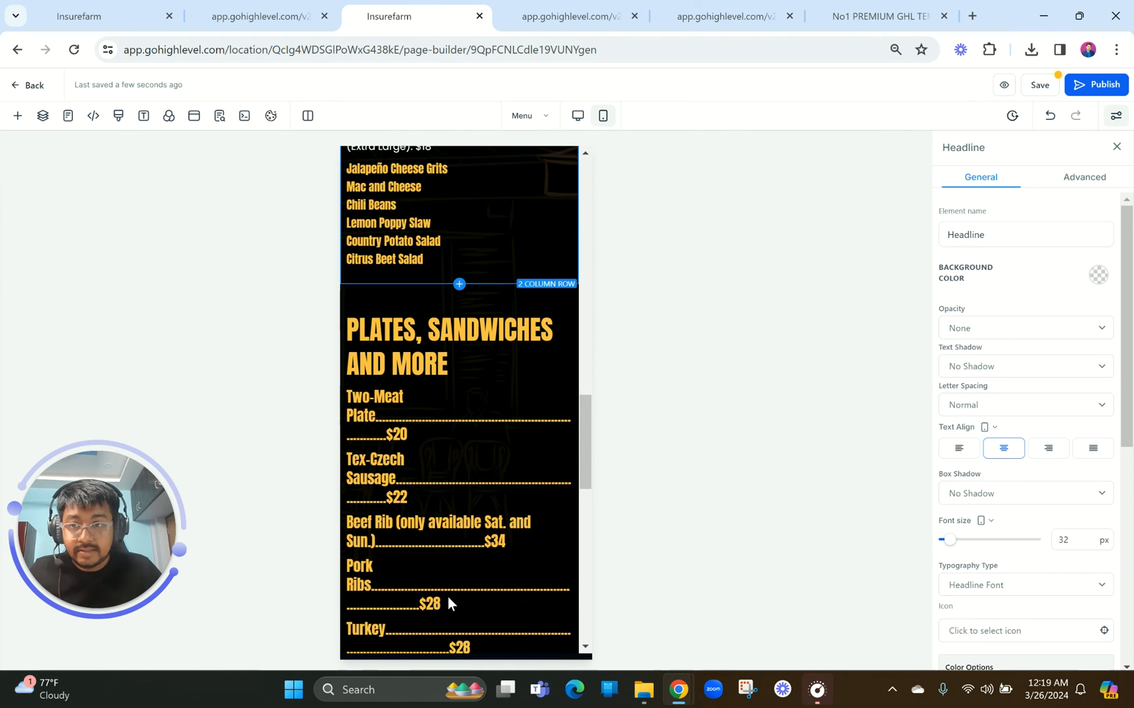
Move the steak plate image between the Plates, Sandwiches and More headline and the Two-Meat Plate item.
{"action": "scroll", "coordinate": [448, 598], "scroll_direction": "down", "scroll_amount": 7}
{"action": "scroll", "coordinate": [448, 599], "scroll_direction": "up", "scroll_amount": 3}
{"action": "scroll", "coordinate": [447, 597], "scroll_direction": "up", "scroll_amount": 5}
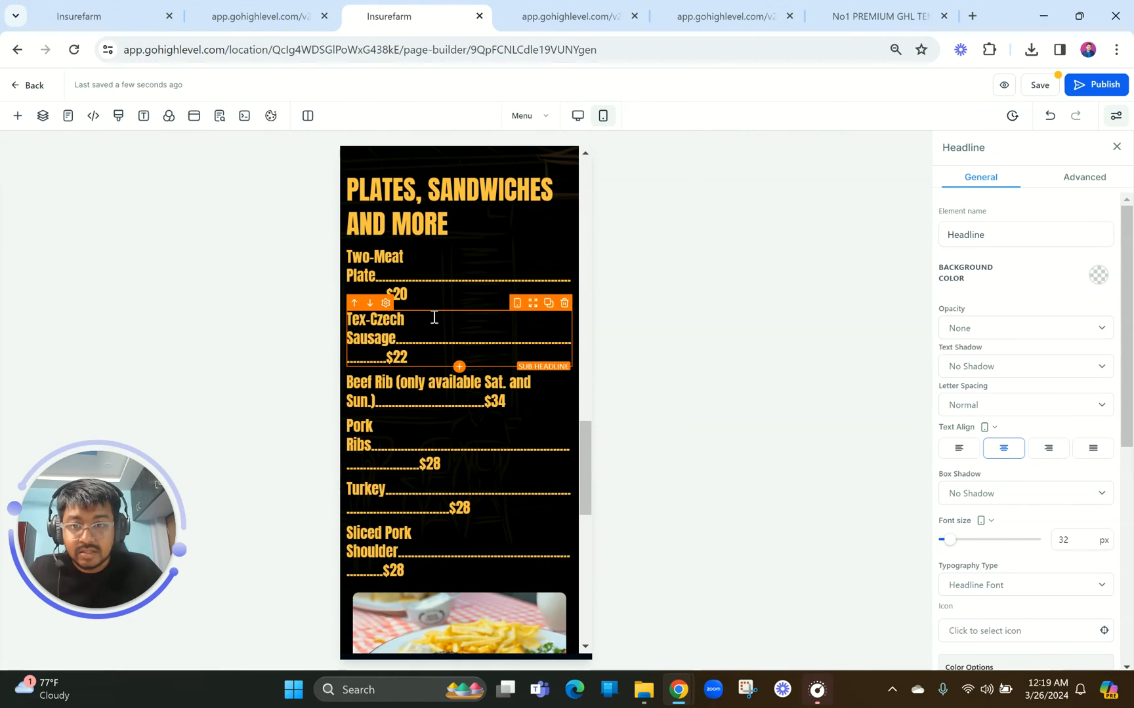
{"action": "scroll", "coordinate": [434, 317], "scroll_direction": "down", "scroll_amount": 2}
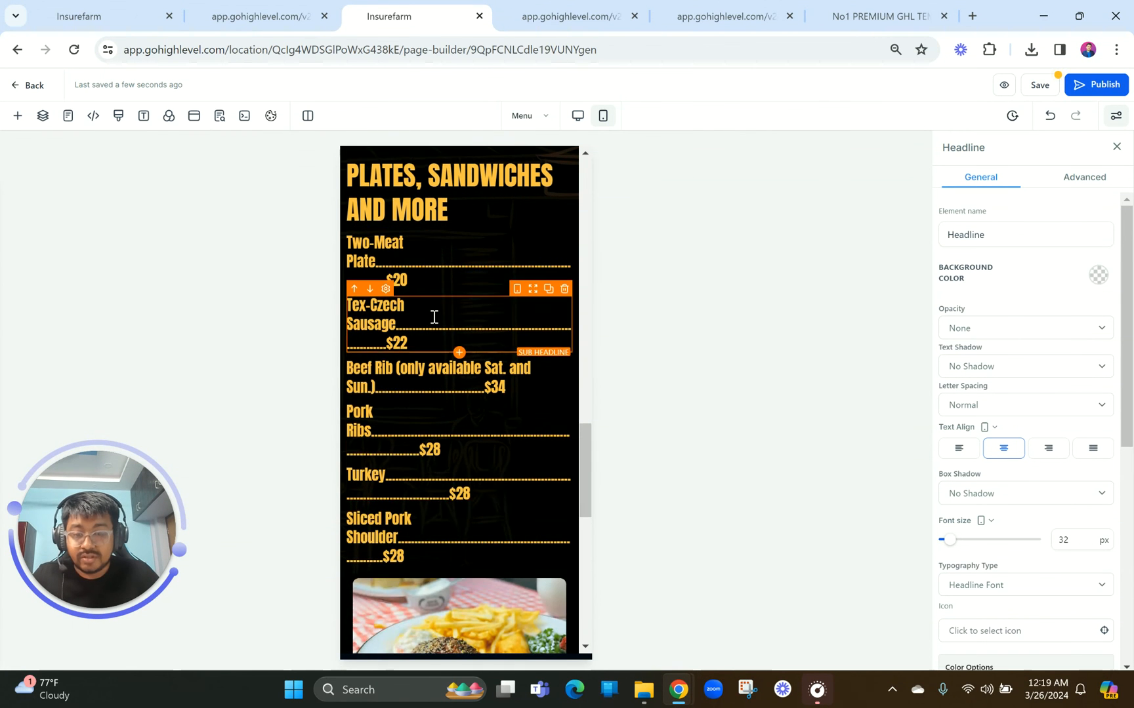
{"action": "left_click_drag", "start_coordinate": [526, 576], "coordinate": [499, 311]}
Center the Plates, Sandwiches and More headline on mobile and set its font size to 28 px.
{"action": "scroll", "coordinate": [461, 279], "scroll_direction": "up", "scroll_amount": 3}
{"action": "left_click", "coordinate": [446, 359]}
{"action": "double_click", "coordinate": [1070, 542]}
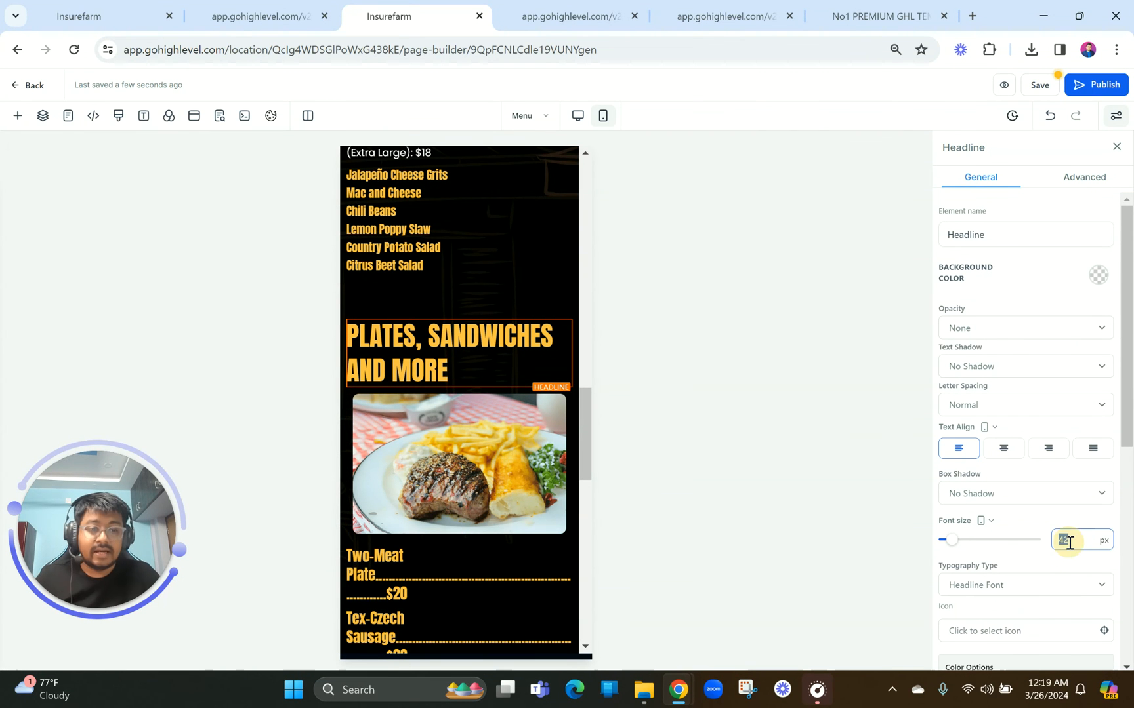
{"action": "left_click", "coordinate": [1004, 448]}
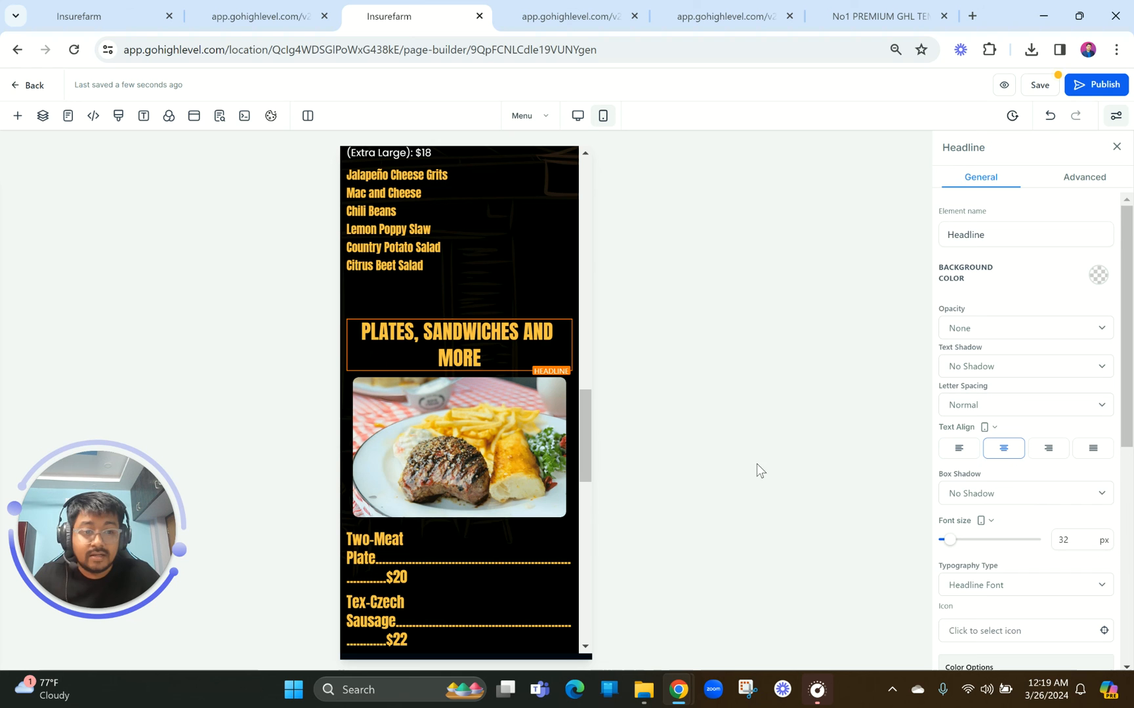
{"action": "double_click", "coordinate": [1061, 539]}
{"action": "type", "text": "28"}
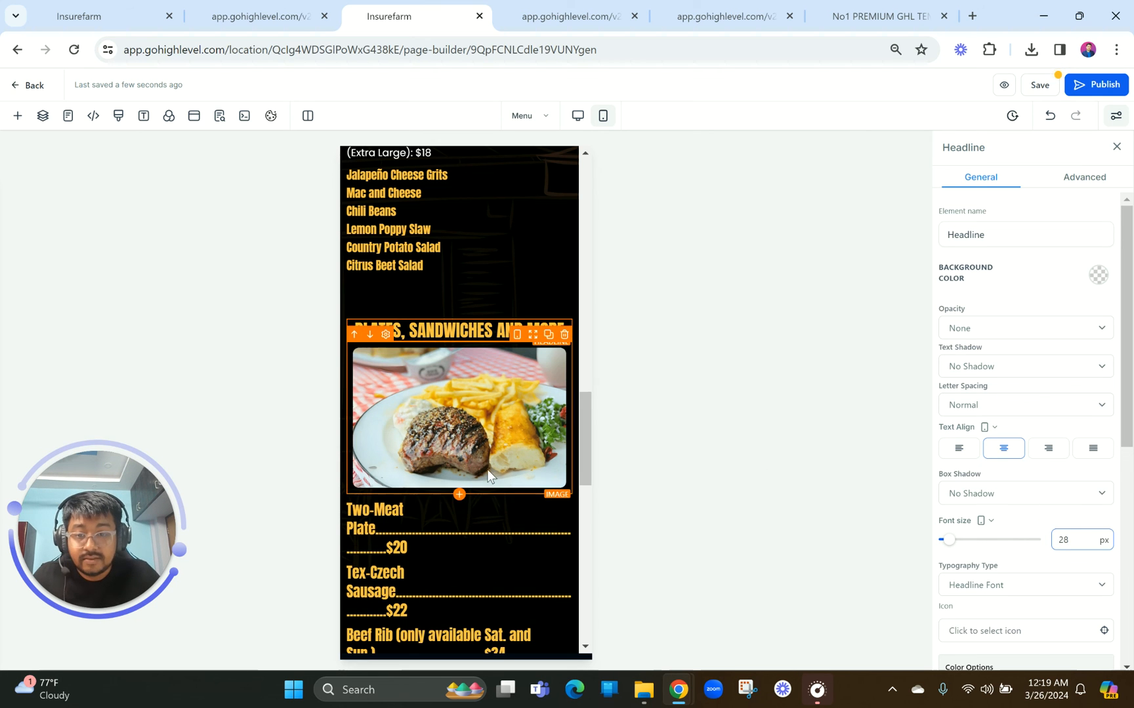
Set the mobile font size of the Two-Meat Plate and Tex-Czech Sausage sub-headlines to 18 px.
{"action": "scroll", "coordinate": [459, 505], "scroll_direction": "down", "scroll_amount": 1}
{"action": "left_click", "coordinate": [455, 495]}
{"action": "left_click", "coordinate": [1079, 539]}
{"action": "left_click", "coordinate": [476, 540]}
{"action": "double_click", "coordinate": [1072, 540]}
{"action": "type", "text": "18"}
{"action": "left_click", "coordinate": [479, 576]}
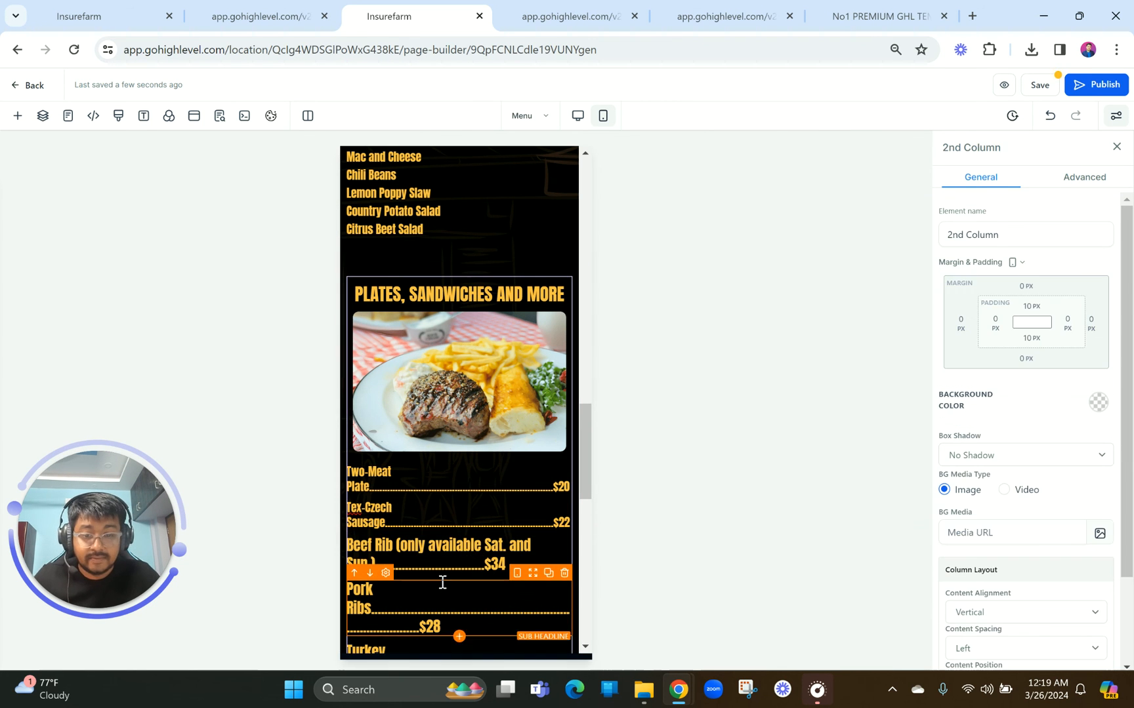
Set the mobile font size of the Beef Rib and Pork Ribs sub-headlines in the plates section to 18 px.
{"action": "left_click", "coordinate": [440, 559]}
{"action": "double_click", "coordinate": [1072, 540]}
{"action": "type", "text": "18"}
{"action": "left_click", "coordinate": [505, 602]}
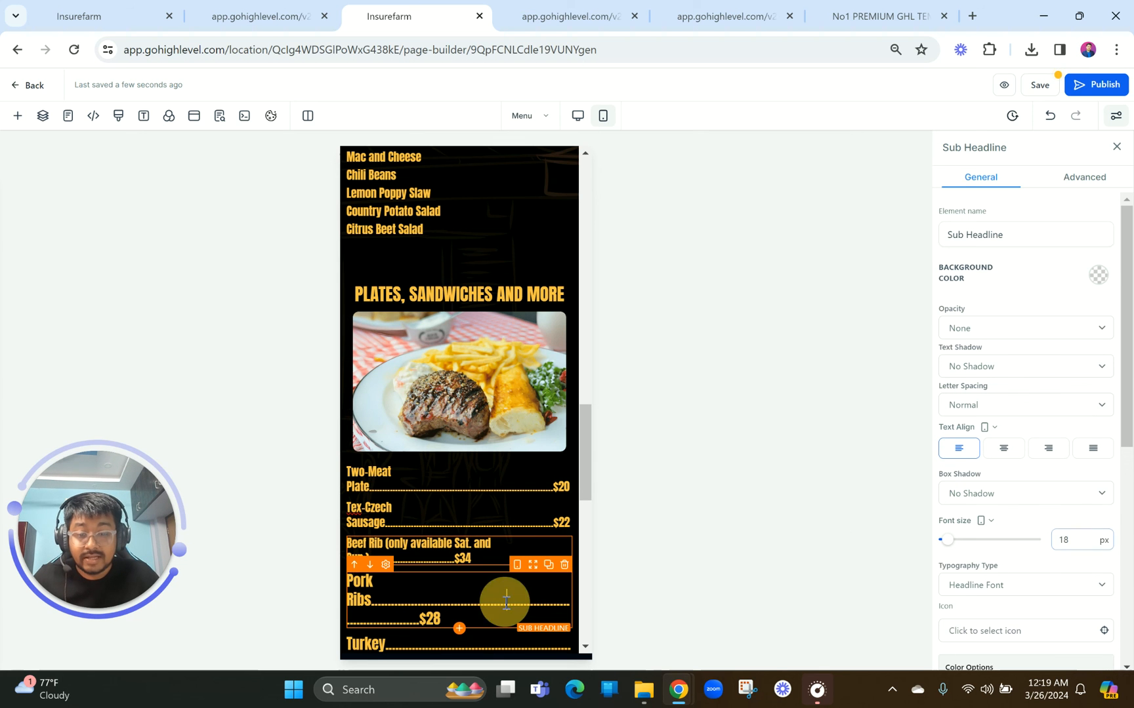
{"action": "double_click", "coordinate": [1069, 538]}
{"action": "type", "text": "18"}
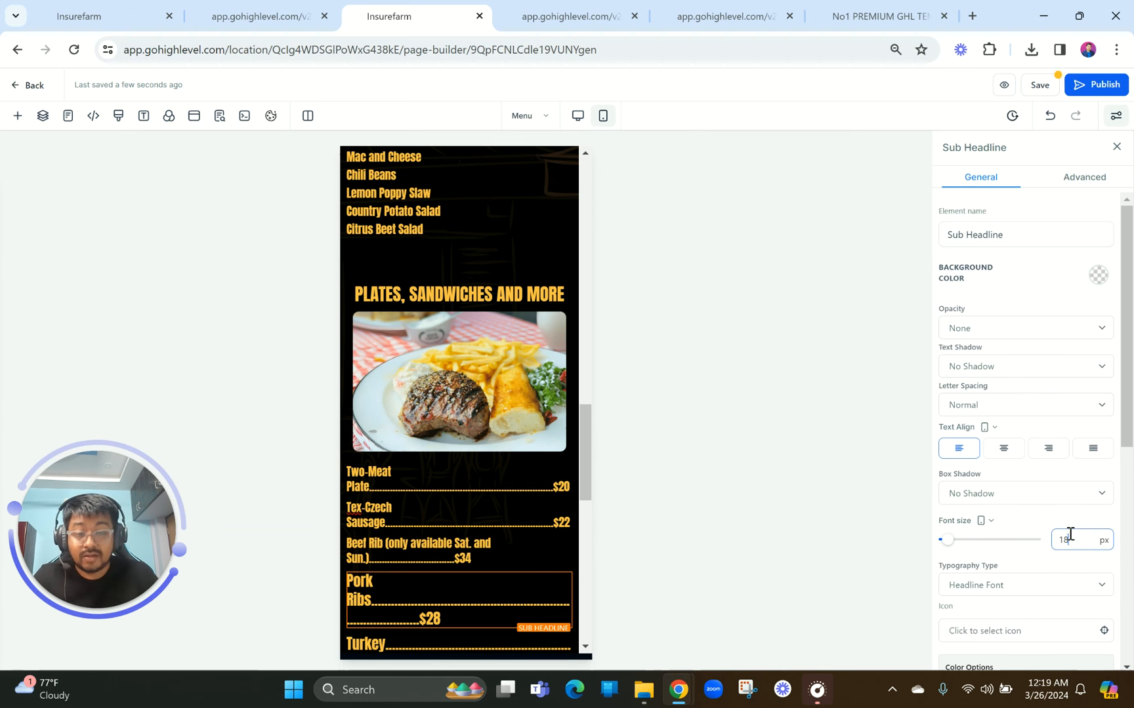
Set the mobile font size of the plates section's Turkey and Sliced Pork Shoulder sub-headlines to 18 px.
{"action": "scroll", "coordinate": [479, 538], "scroll_direction": "down", "scroll_amount": 2}
{"action": "left_click", "coordinate": [461, 492]}
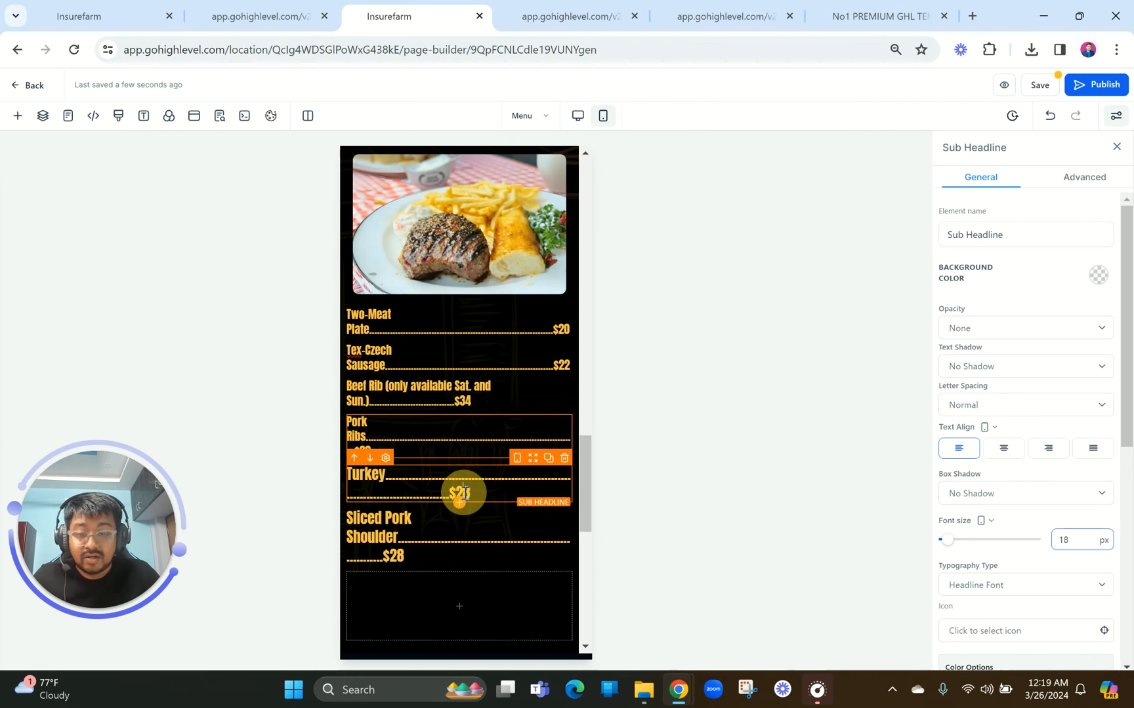
{"action": "double_click", "coordinate": [1076, 540]}
{"action": "type", "text": "18"}
{"action": "left_click", "coordinate": [472, 547]}
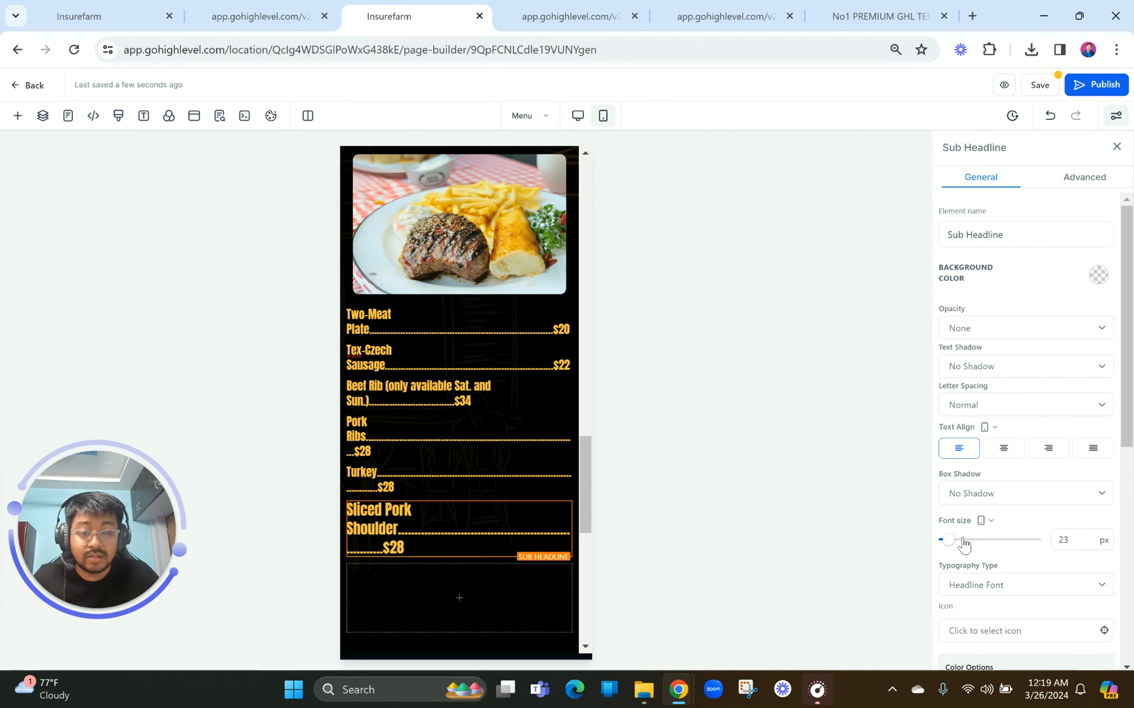
{"action": "double_click", "coordinate": [1091, 539]}
{"action": "type", "text": "18"}
Delete the empty column below the Plates, Sandwiches and More list.
{"action": "left_click", "coordinate": [448, 604]}
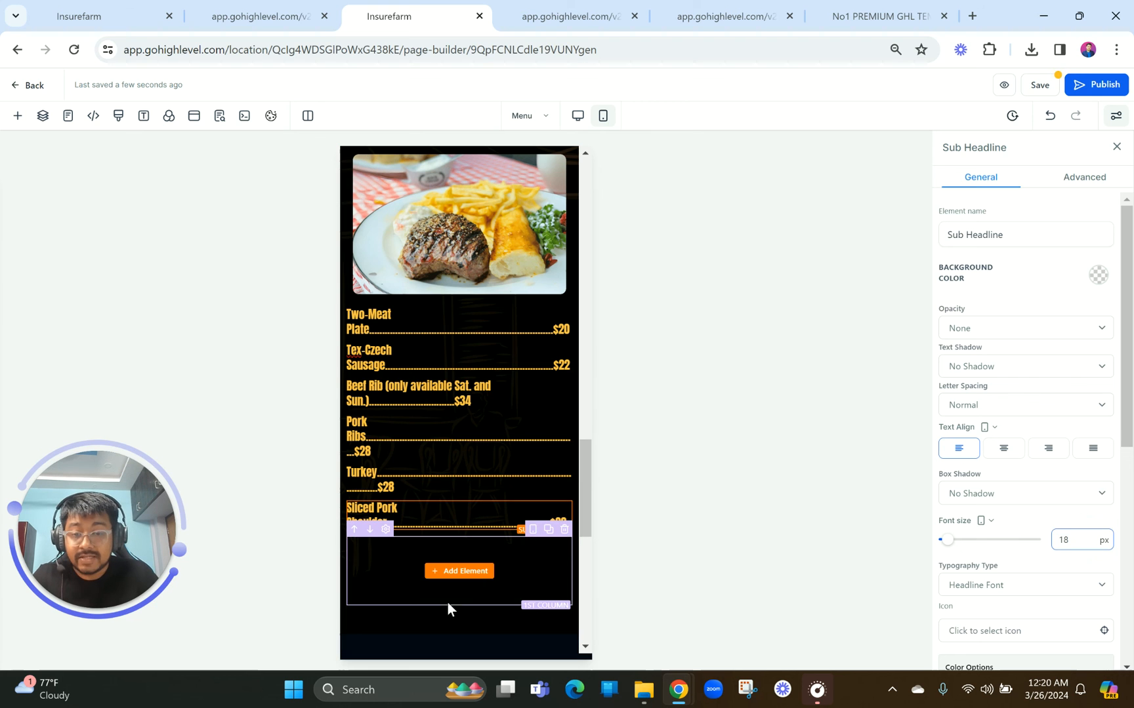
{"action": "left_click", "coordinate": [565, 530]}
Shorten the dotted lines of the Two-Meat Plate and Tex-Czech Sausage sub-headlines so each item and price fit on one line.
{"action": "left_click", "coordinate": [458, 331]}
{"action": "left_click_drag", "start_coordinate": [458, 331], "coordinate": [510, 337]}
{"action": "key", "text": "BackSpace"}
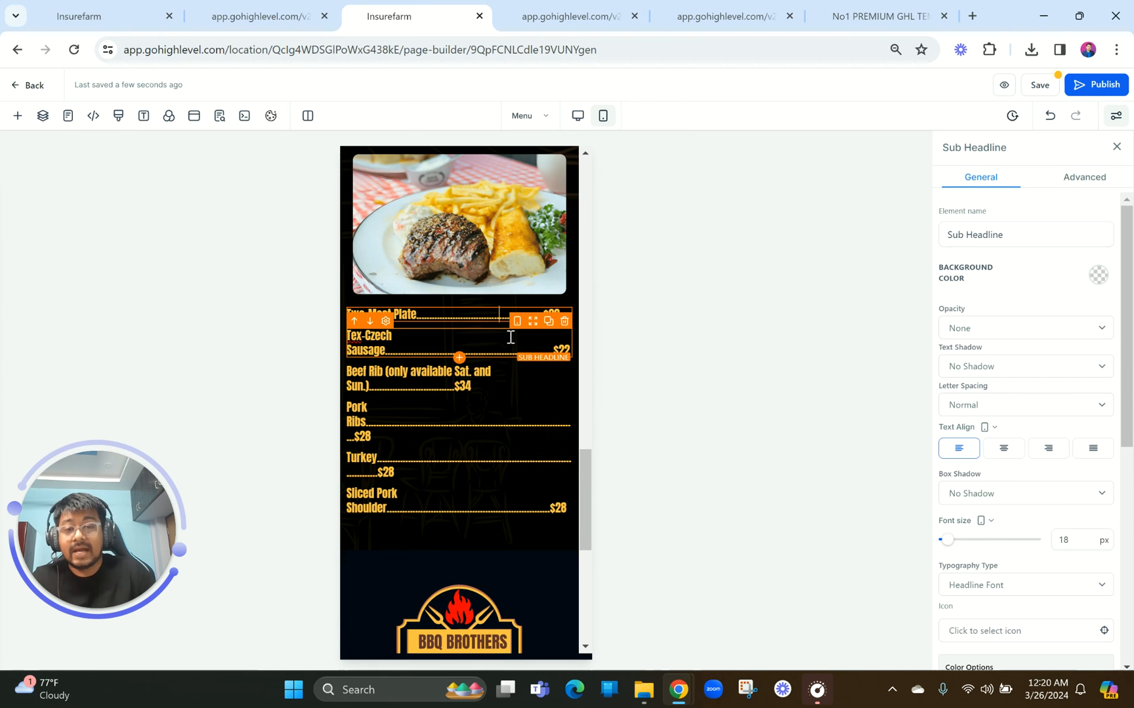
{"action": "left_click_drag", "start_coordinate": [490, 351], "coordinate": [440, 350]}
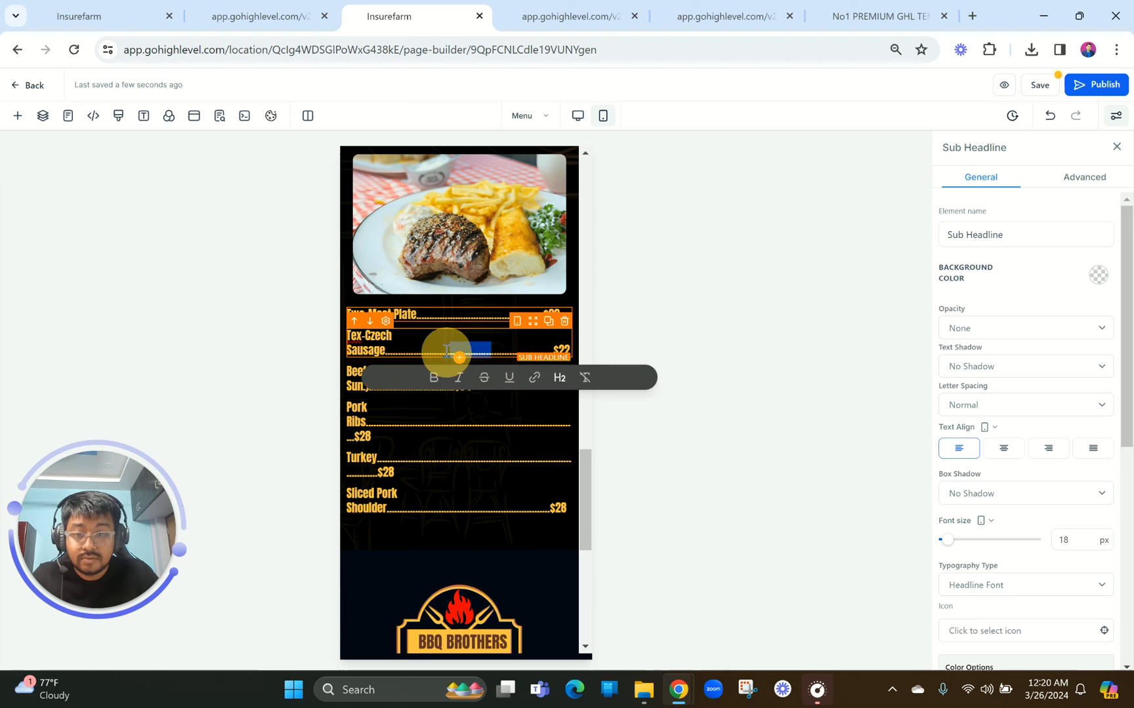
{"action": "key", "text": "BackSpace"}
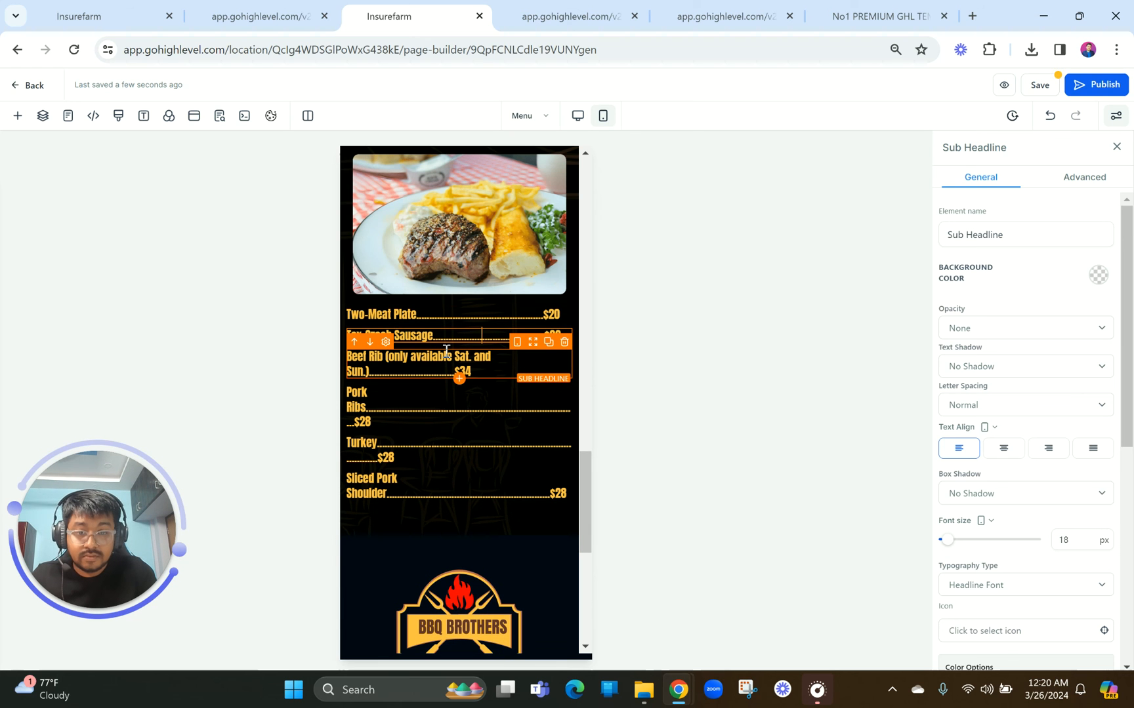
Remove dots from the plates section's Beef Rib sub-headline so its text and price fit on one line.
{"action": "left_click_drag", "start_coordinate": [424, 374], "coordinate": [382, 372]}
{"action": "key", "text": "BackSpace"}
{"action": "key", "text": "BackSpace"}
{"action": "key", "text": "BackSpace"}
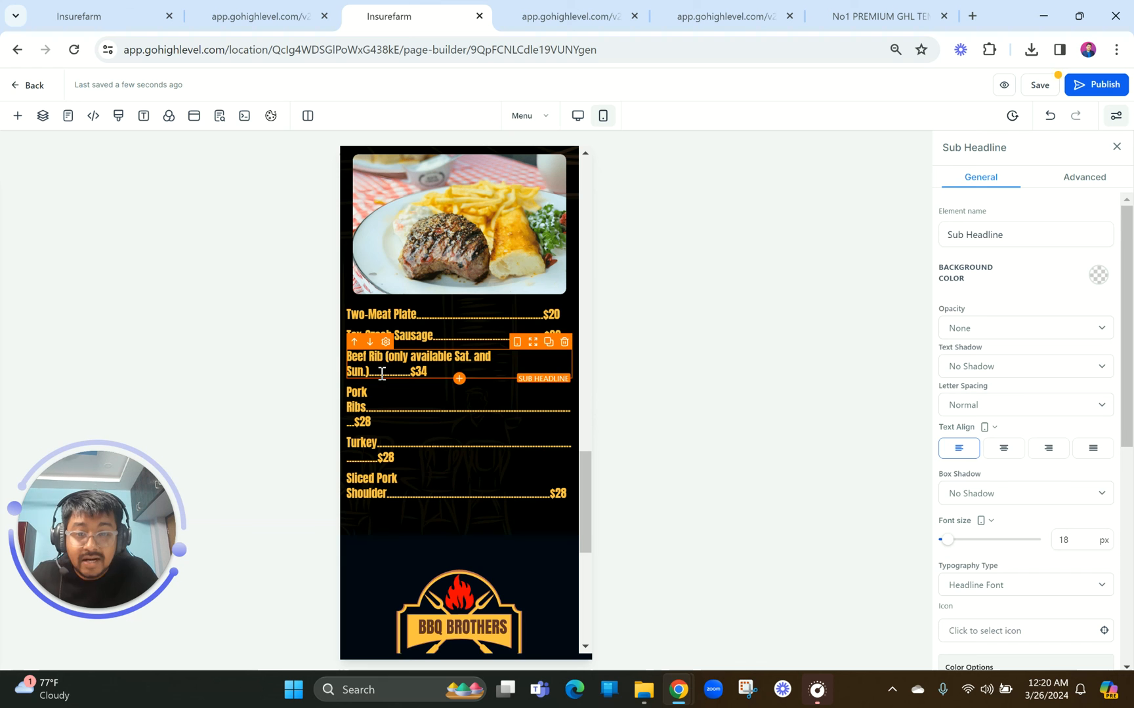
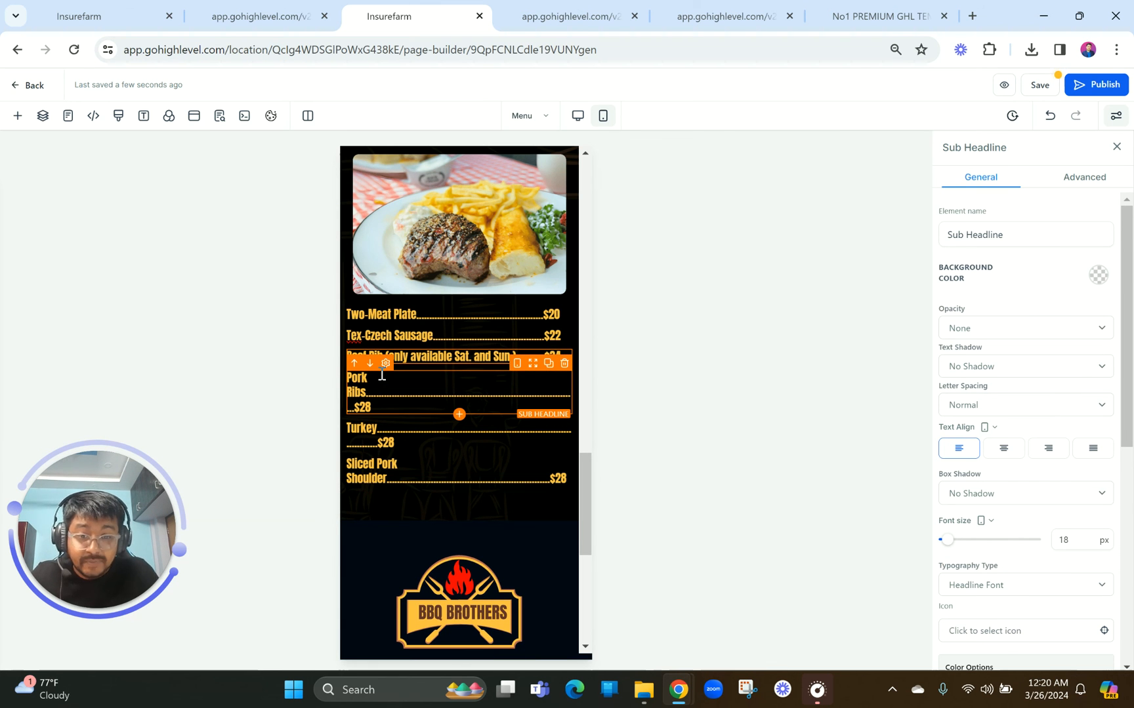
Shorten the dotted lines of the plates section's Pork Ribs and Turkey sub-headlines so each item and price fit on one line.
{"action": "left_click_drag", "start_coordinate": [454, 394], "coordinate": [389, 394]}
{"action": "key", "text": "BackSpace"}
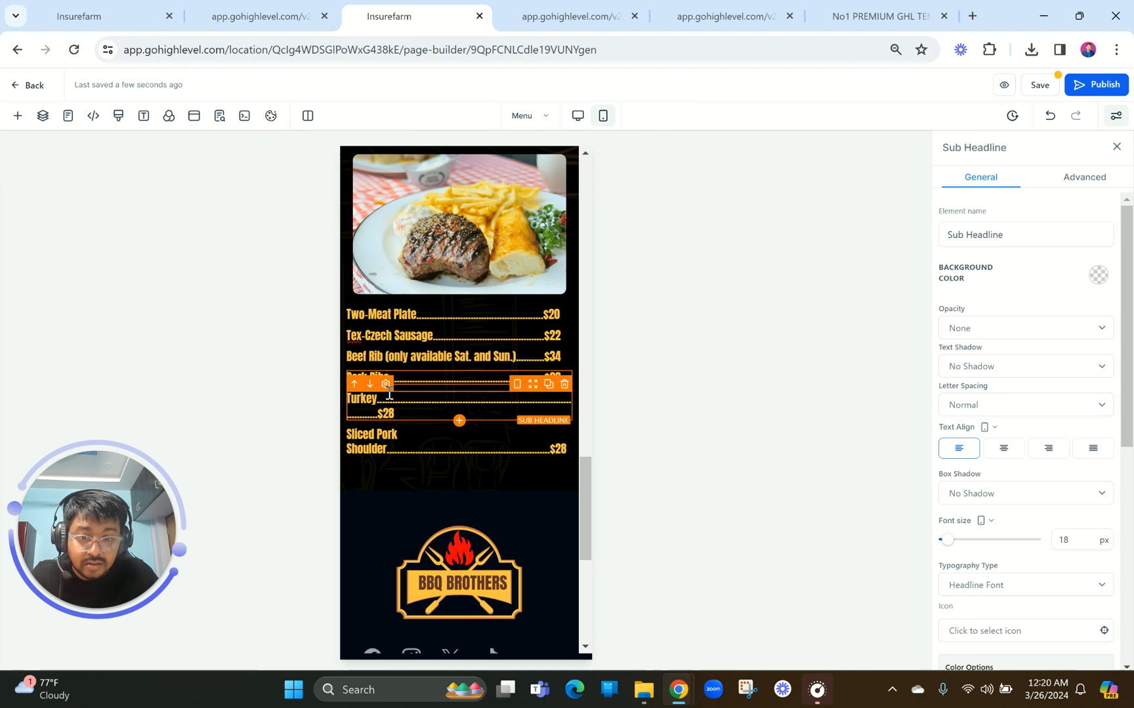
{"action": "left_click_drag", "start_coordinate": [415, 403], "coordinate": [481, 401]}
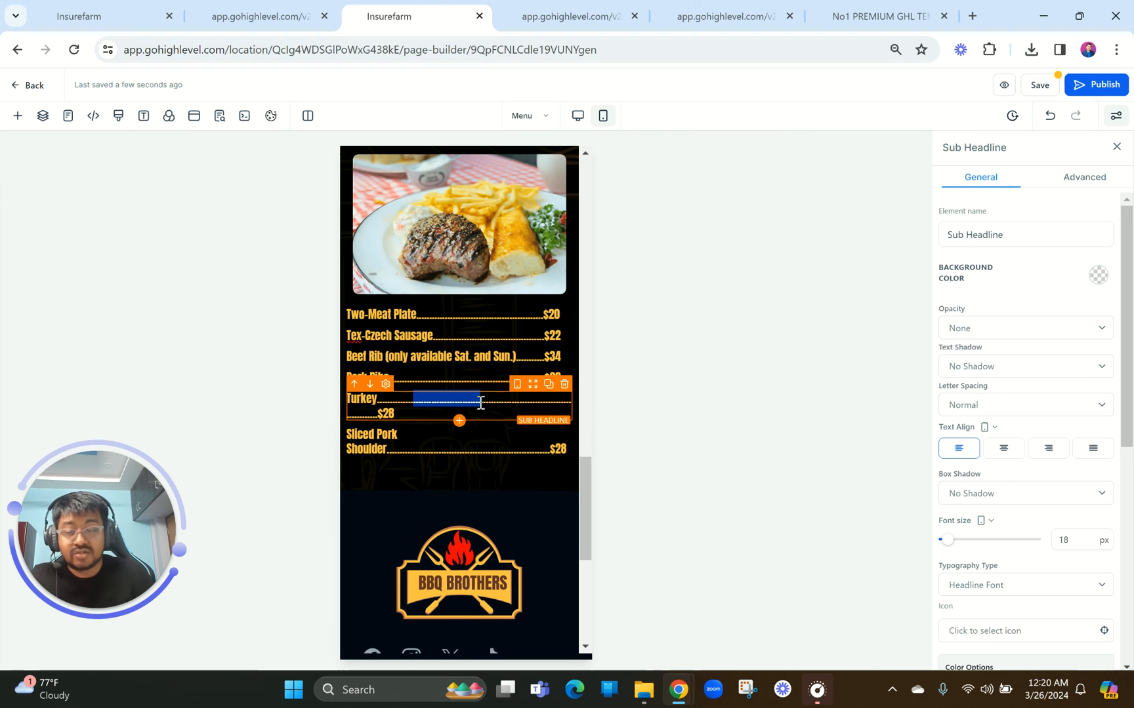
{"action": "key", "text": "BackSpace"}
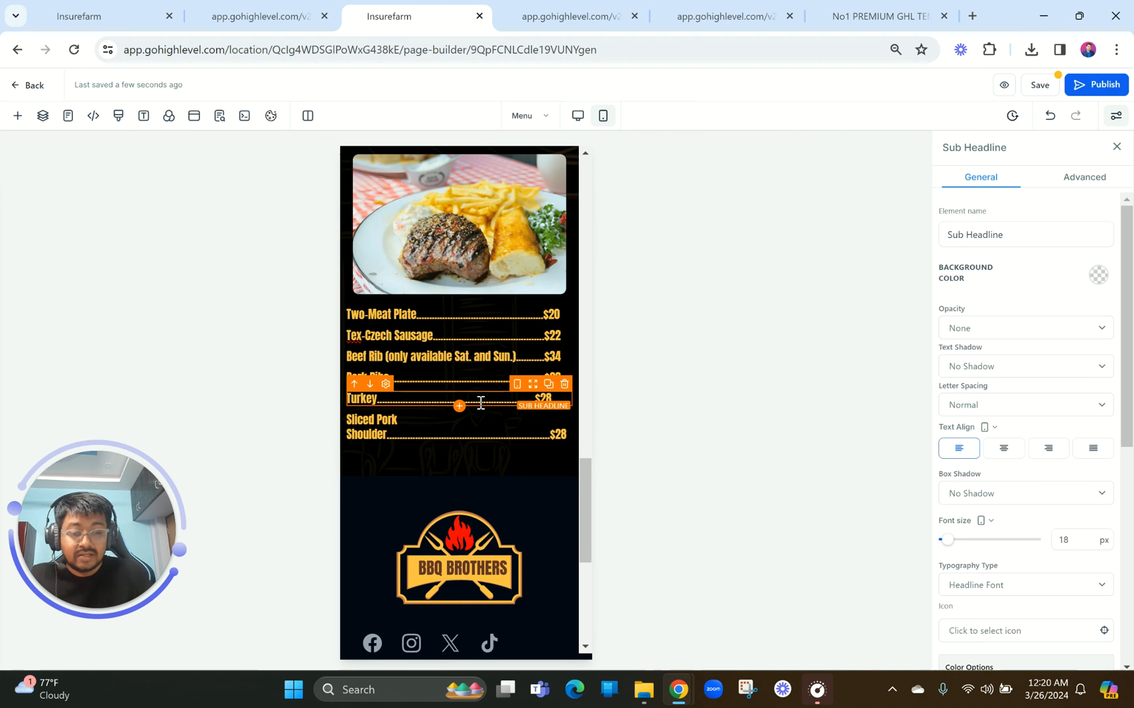
{"action": "type", "text": ".."}
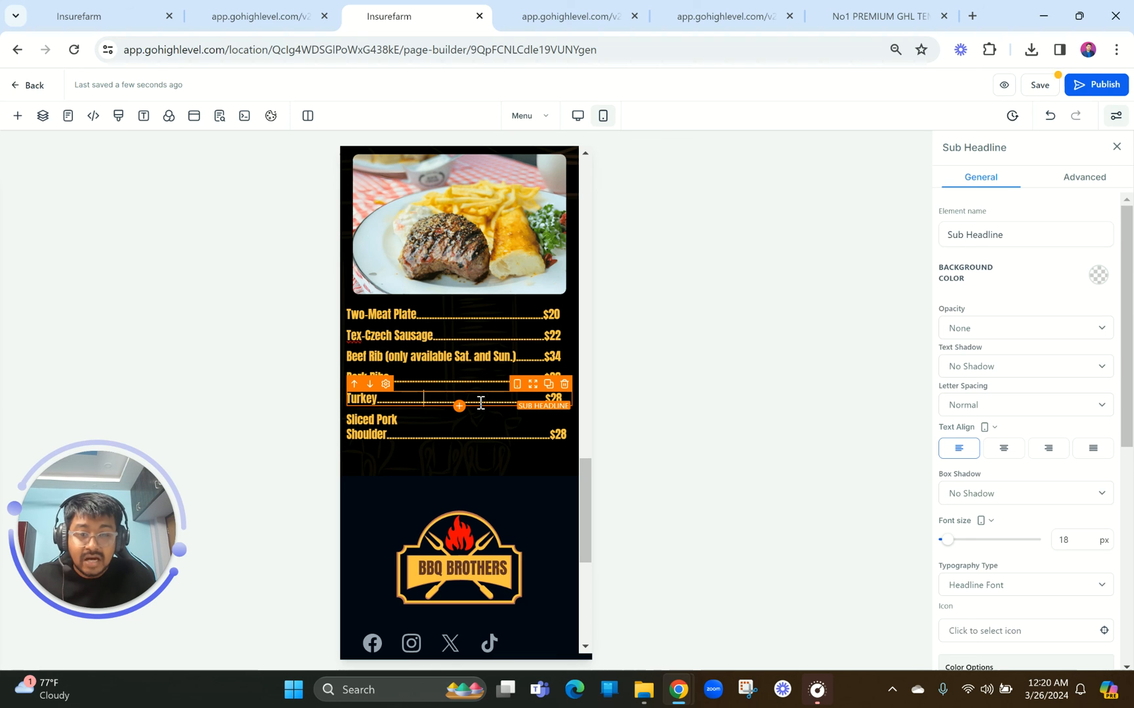
Remove dots from the plates section's Sliced Pork Shoulder sub-headline so its text and price fit on one line.
{"action": "left_click", "coordinate": [460, 433]}
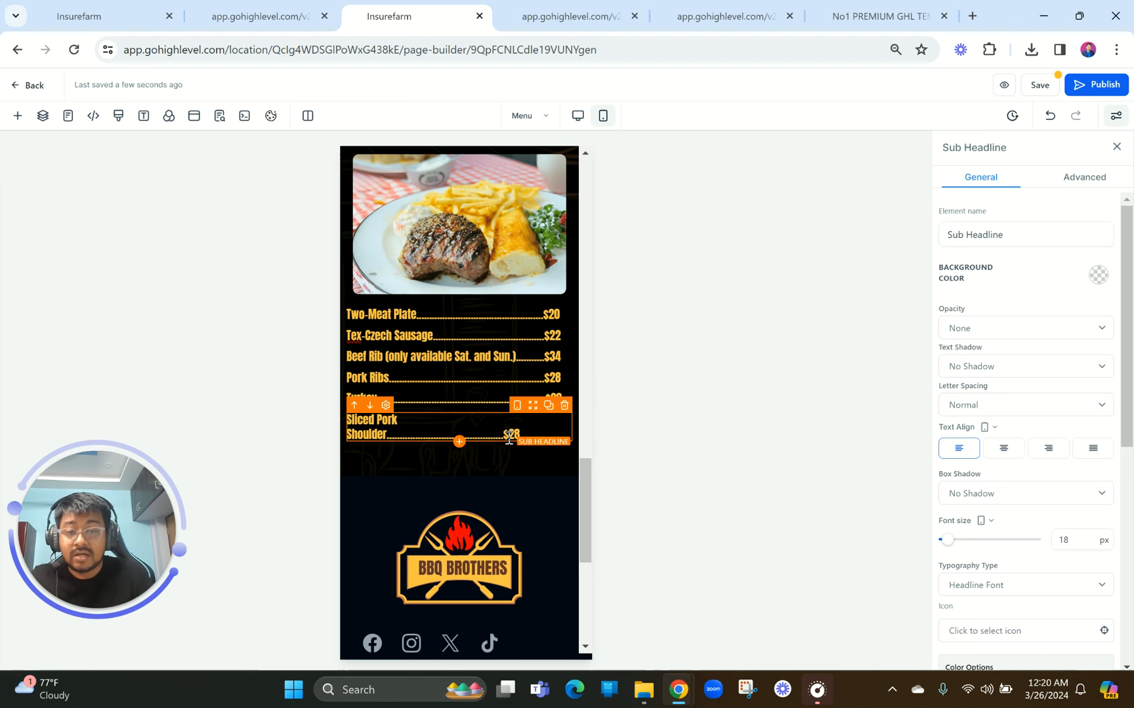
{"action": "key", "text": "BackSpace"}
{"action": "key", "text": "BackSpace"}
{"action": "key", "text": "BackSpace"}
{"action": "key", "text": "BackSpace"}
{"action": "key", "text": "BackSpace"}
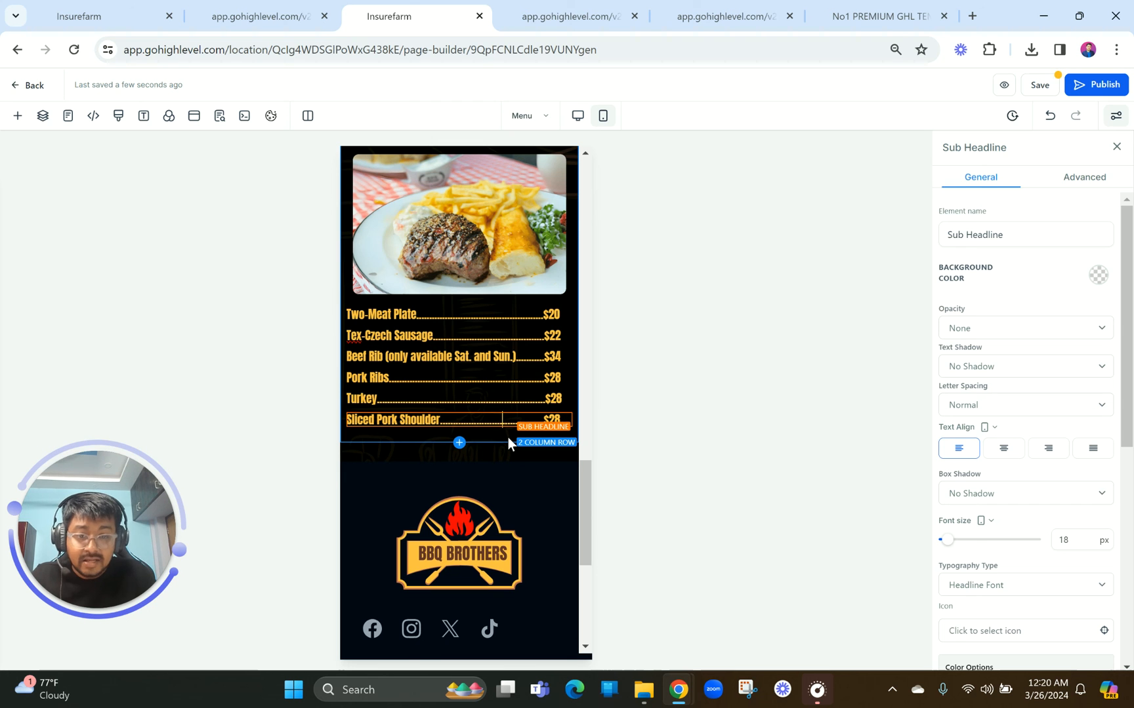
{"action": "type", "text": "......"}
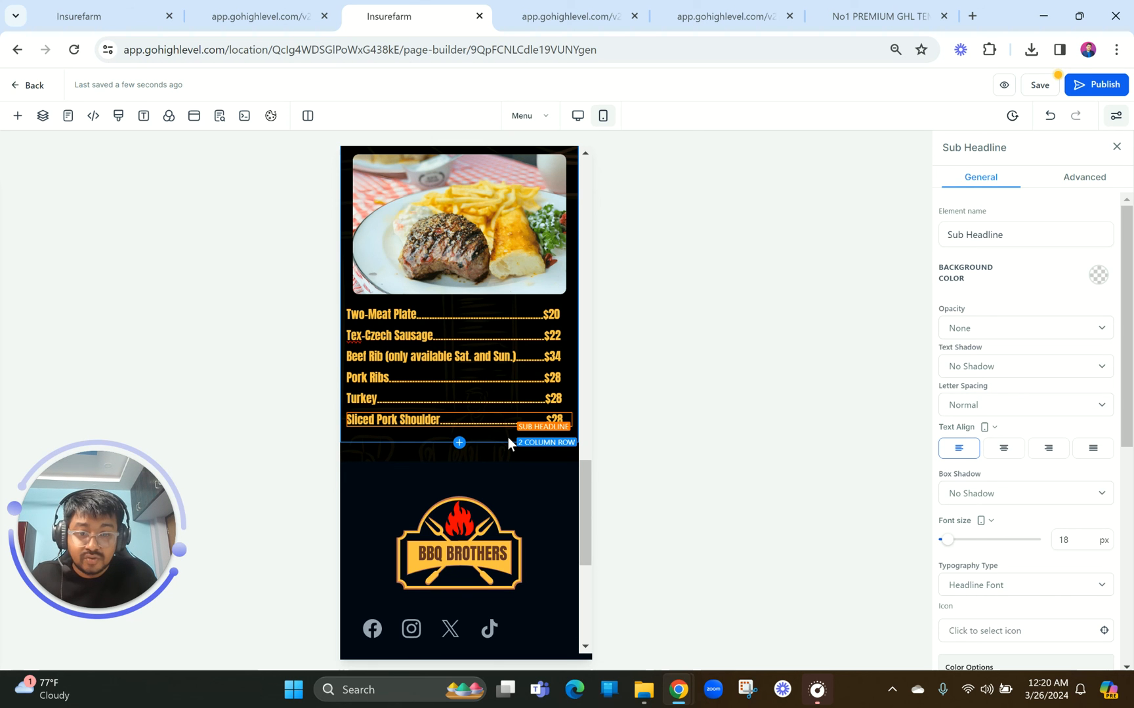
{"action": "key", "text": "BackSpace"}
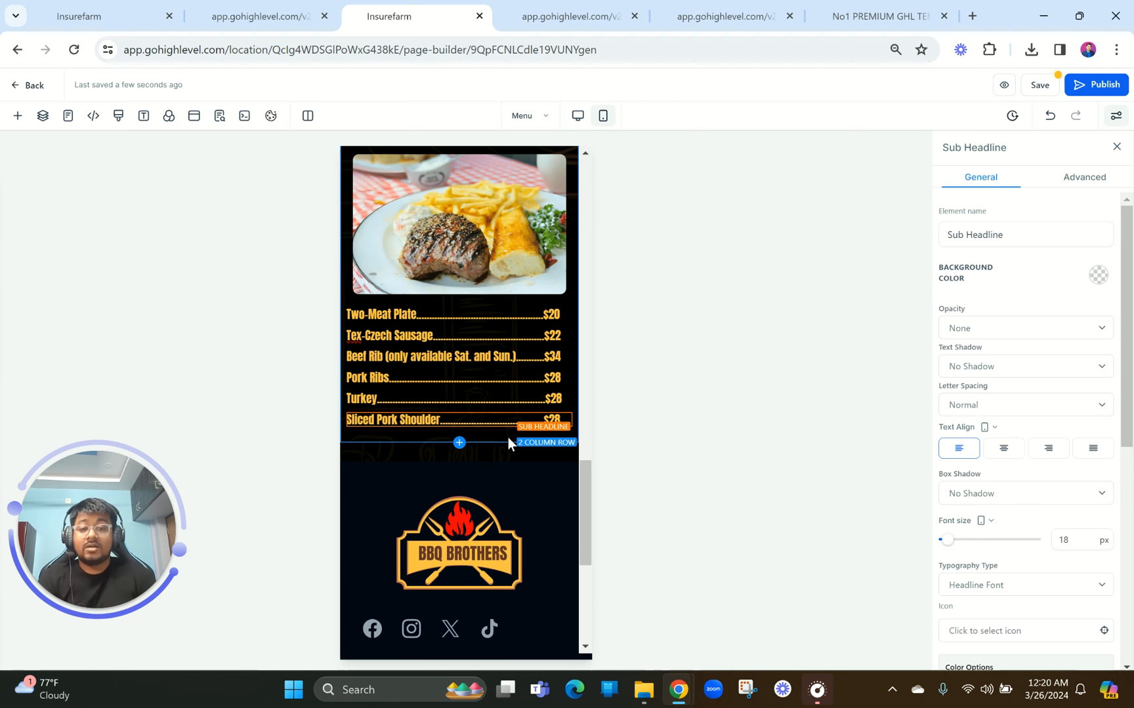
{"action": "scroll", "coordinate": [507, 438], "scroll_direction": "down", "scroll_amount": 6}
{"action": "scroll", "coordinate": [508, 438], "scroll_direction": "up", "scroll_amount": 8}
{"action": "scroll", "coordinate": [508, 437], "scroll_direction": "up", "scroll_amount": 3}
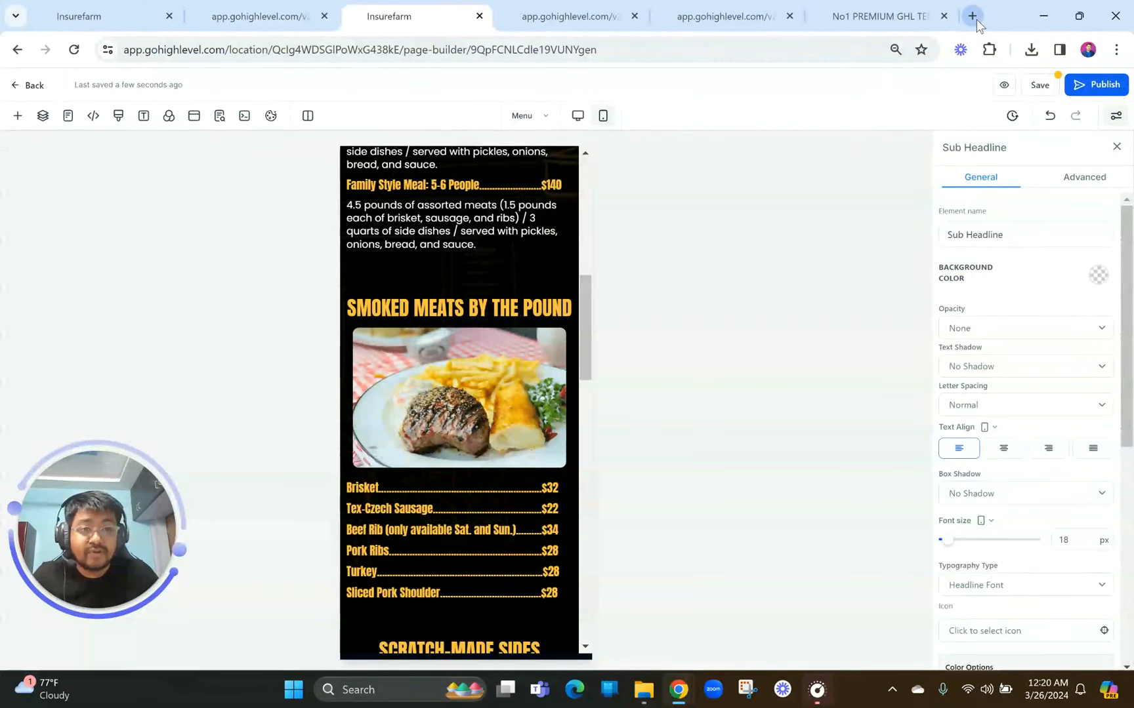
Search the web for "compress png" in a new tab, open compresspng.com and view its JPEG and PDF compression pages.
{"action": "left_click", "coordinate": [973, 16]}
{"action": "type", "text": "compress png"}
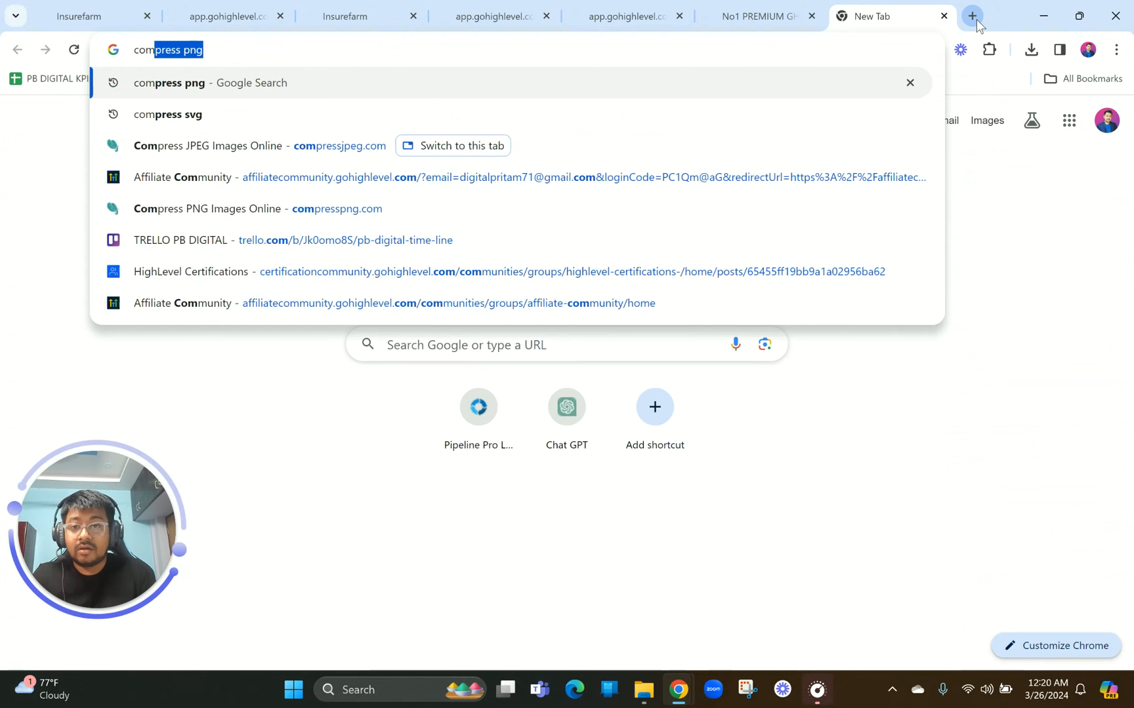
{"action": "key", "text": "Return"}
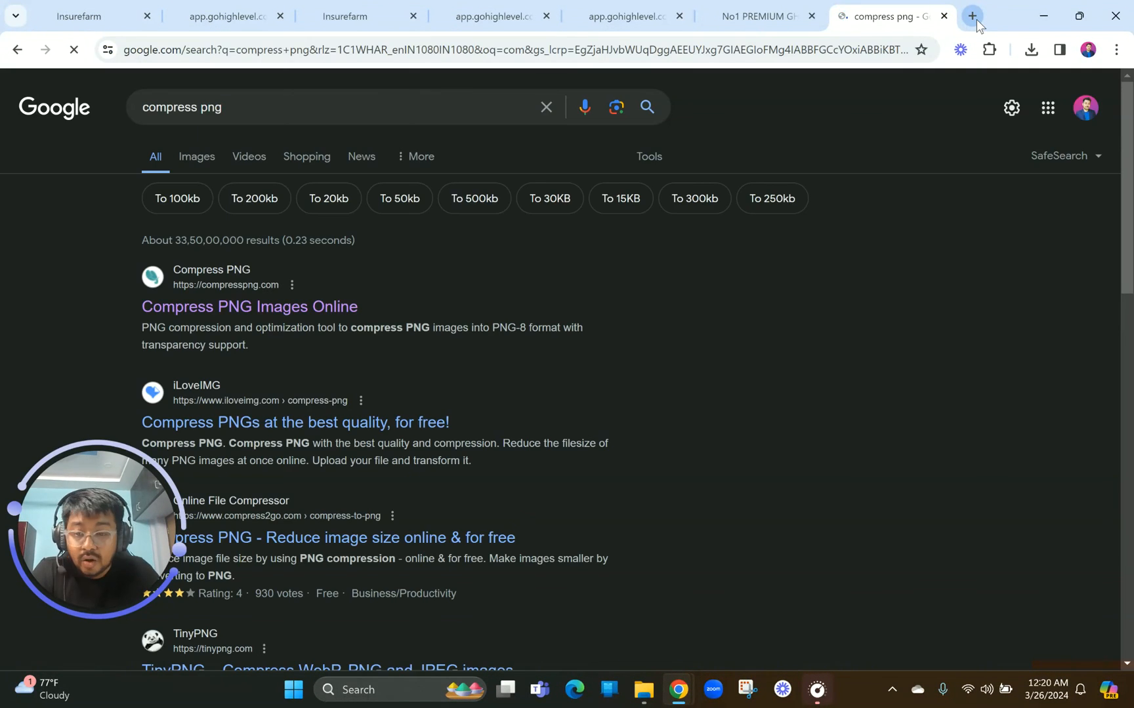
{"action": "left_click", "coordinate": [212, 307]}
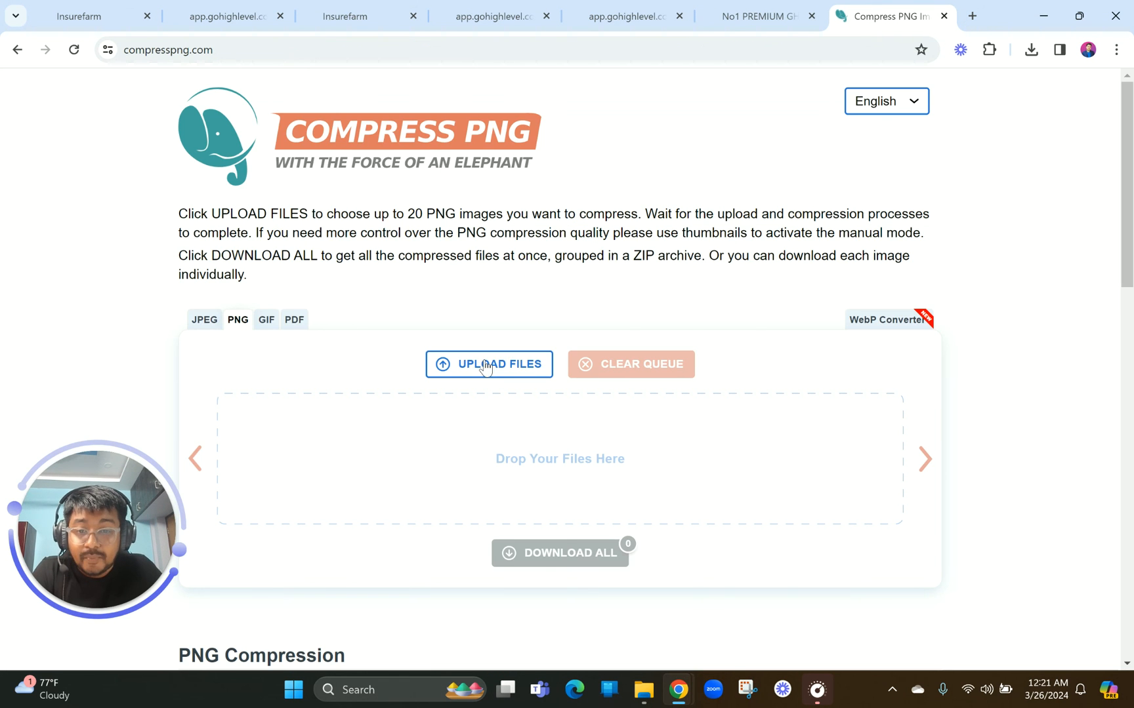
{"action": "left_click", "coordinate": [202, 323]}
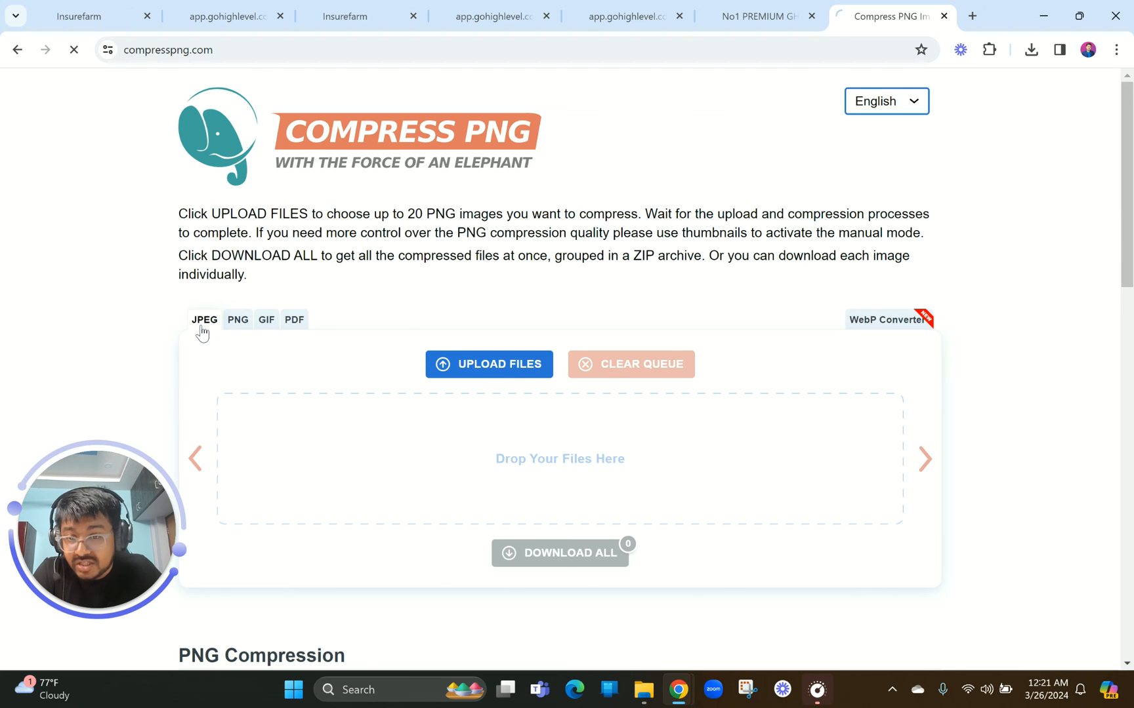
{"action": "left_click", "coordinate": [274, 320]}
{"action": "left_click", "coordinate": [289, 306]}
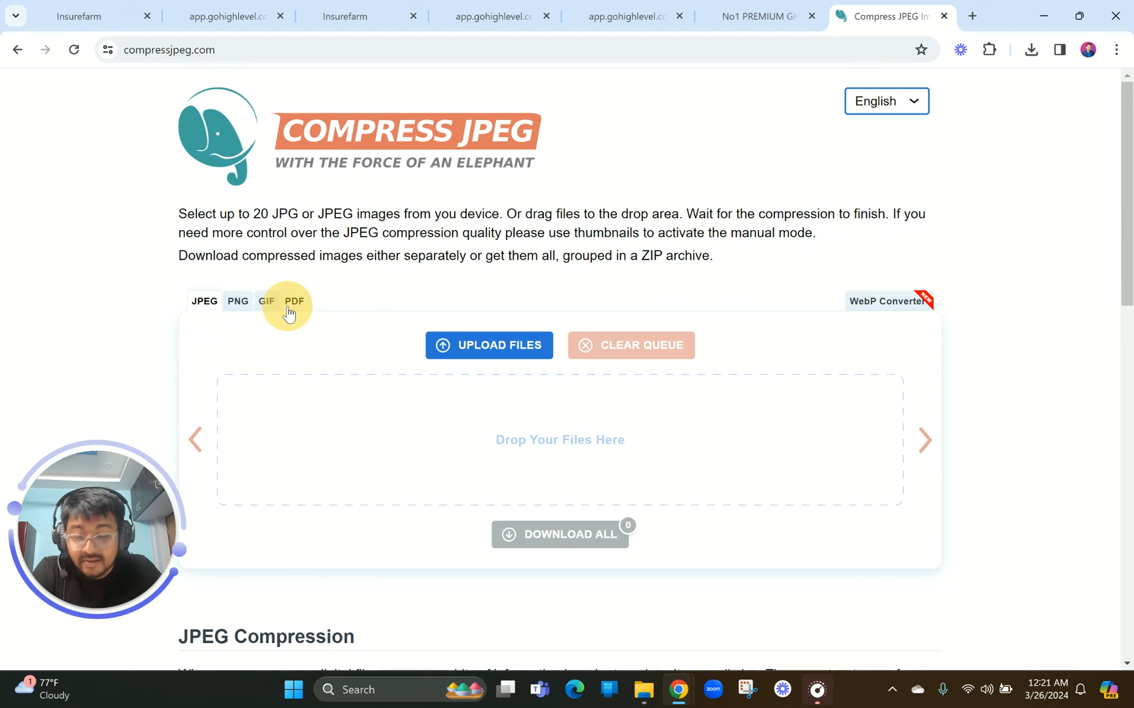
Return to the Menu page in the HighLevel page builder and save it.
{"action": "left_click", "coordinate": [477, 7]}
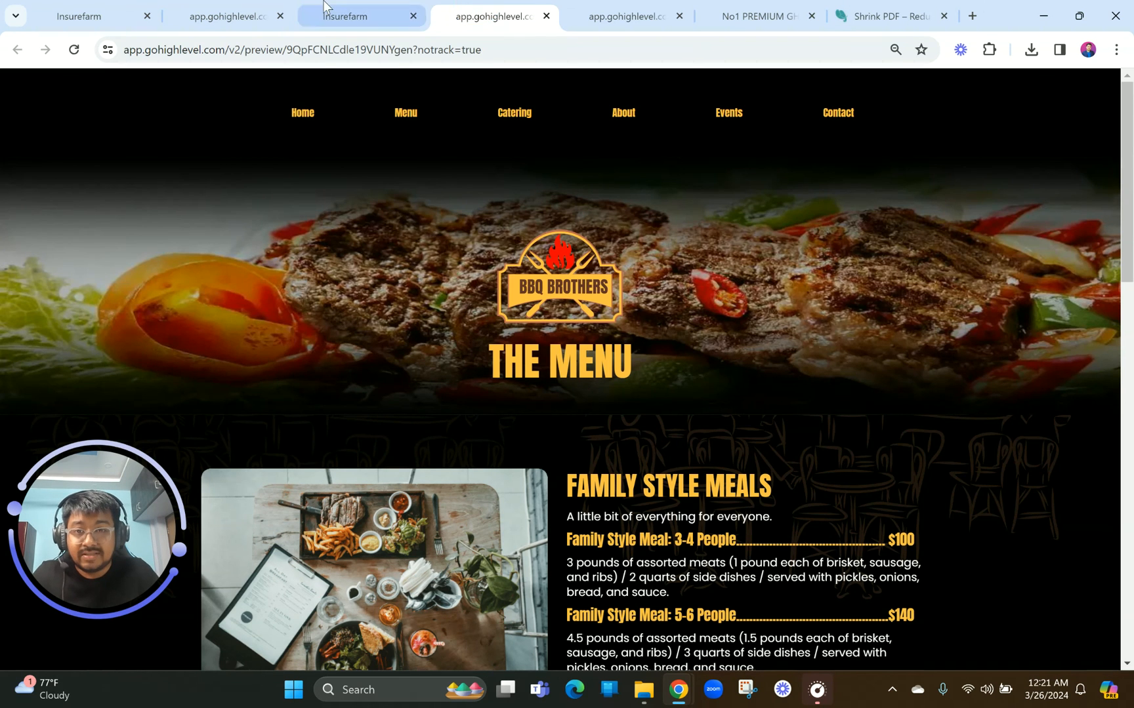
{"action": "left_click", "coordinate": [344, 14]}
{"action": "left_click", "coordinate": [1043, 86]}
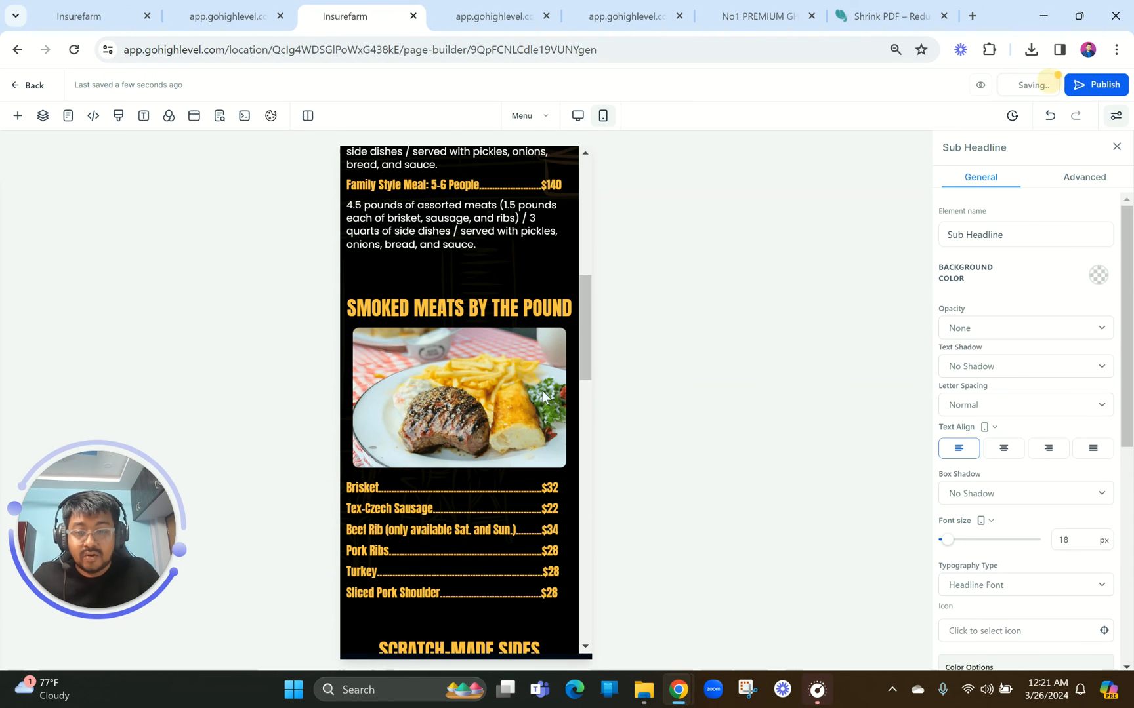
Review the page's mobile layout, then open and close its mobile navigation menu.
{"action": "scroll", "coordinate": [503, 458], "scroll_direction": "down", "scroll_amount": 10}
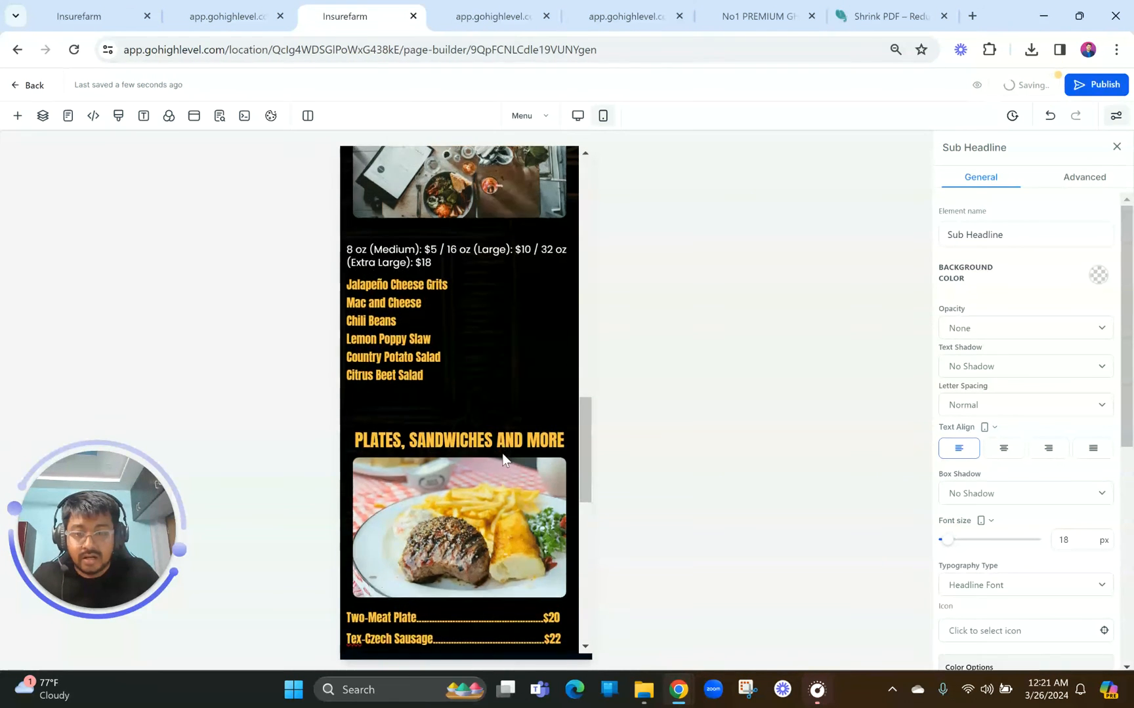
{"action": "scroll", "coordinate": [503, 458], "scroll_direction": "up", "scroll_amount": 5}
{"action": "scroll", "coordinate": [502, 453], "scroll_direction": "up", "scroll_amount": 10}
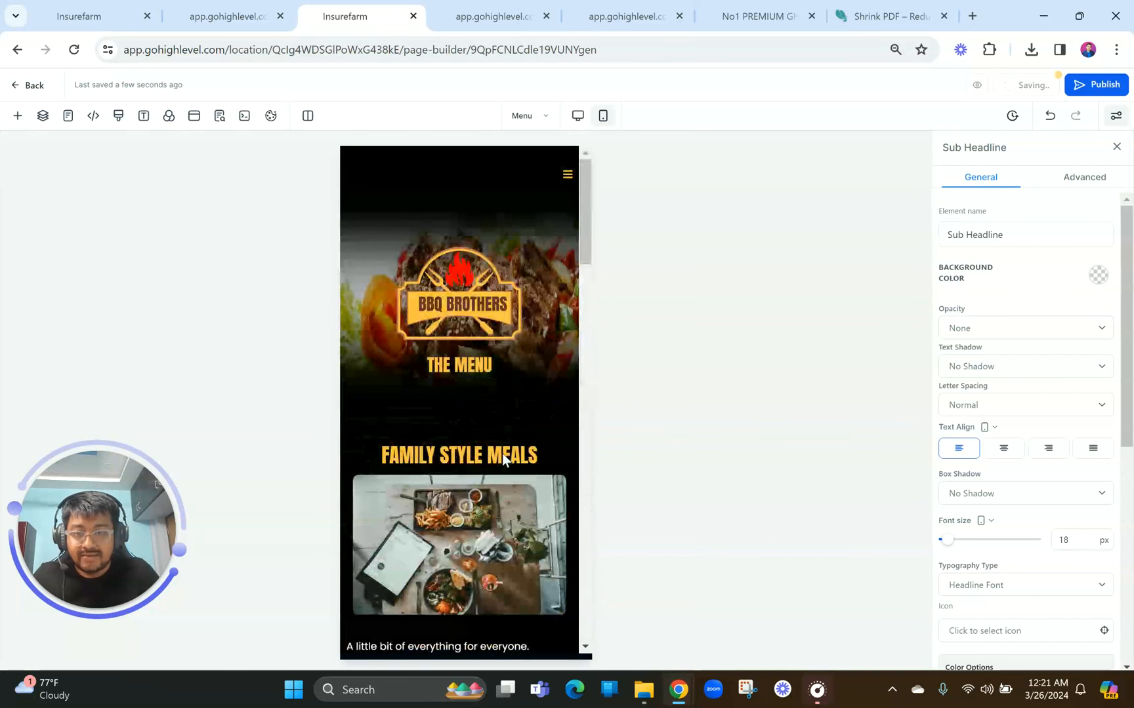
{"action": "left_click", "coordinate": [567, 176]}
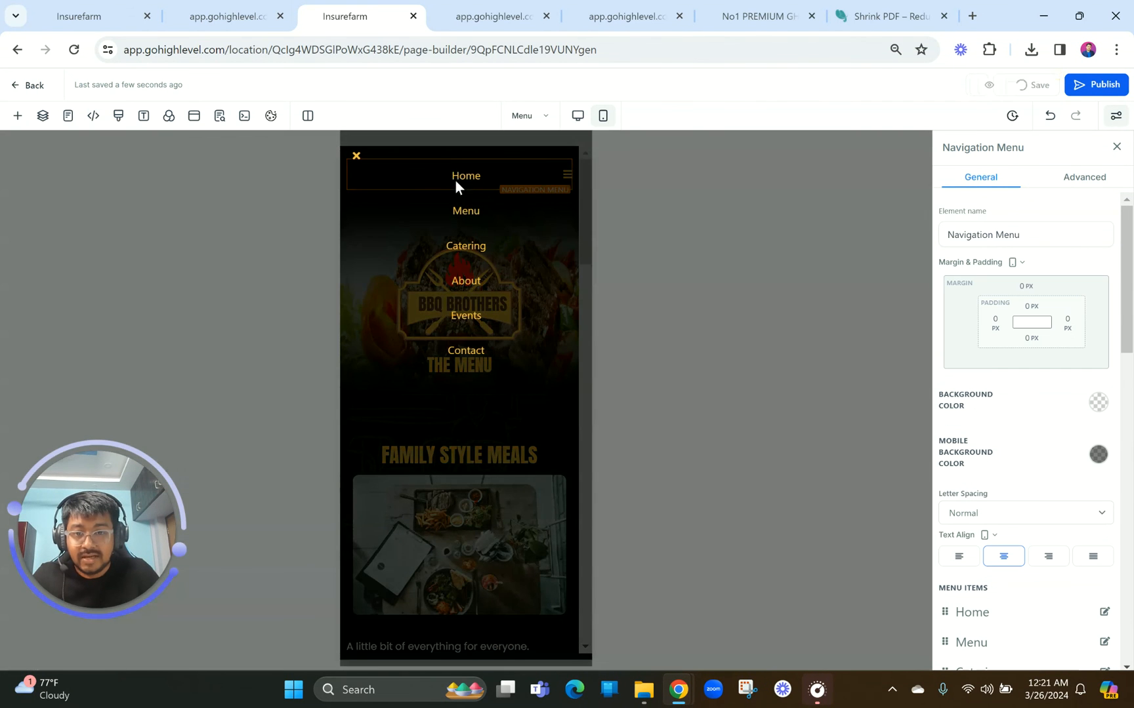
{"action": "left_click", "coordinate": [356, 159]}
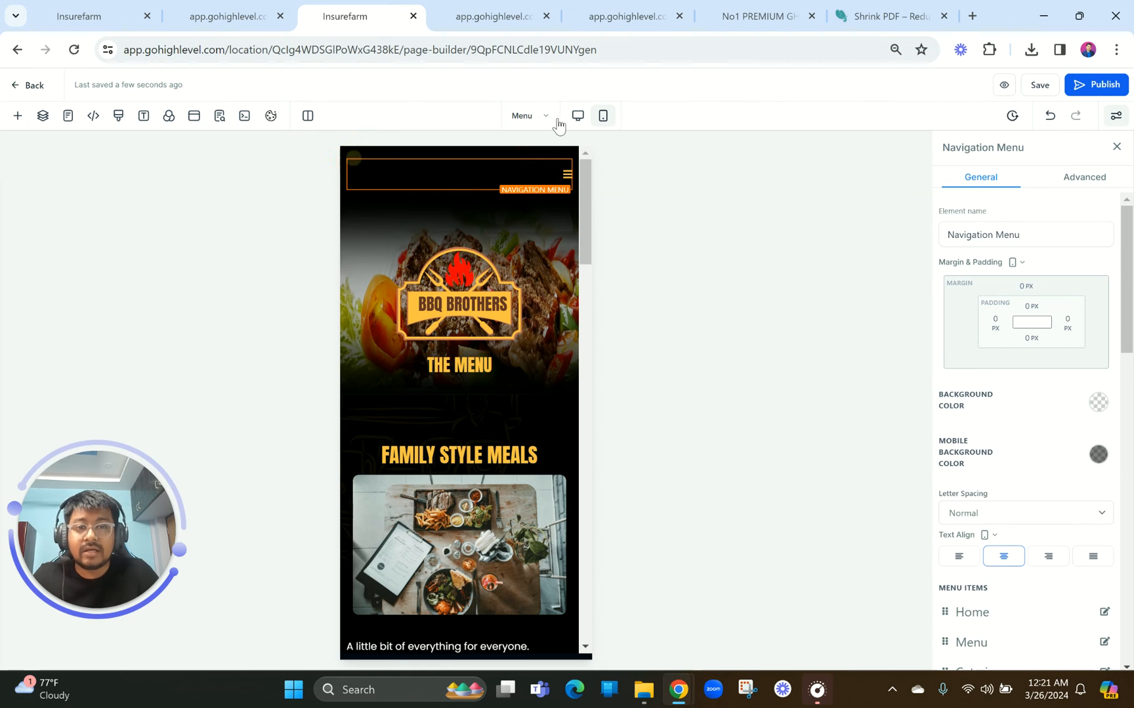
Switch the builder to the desktop view and check the page from banner to food listings.
{"action": "left_click", "coordinate": [577, 115]}
{"action": "scroll", "coordinate": [492, 410], "scroll_direction": "down", "scroll_amount": 15}
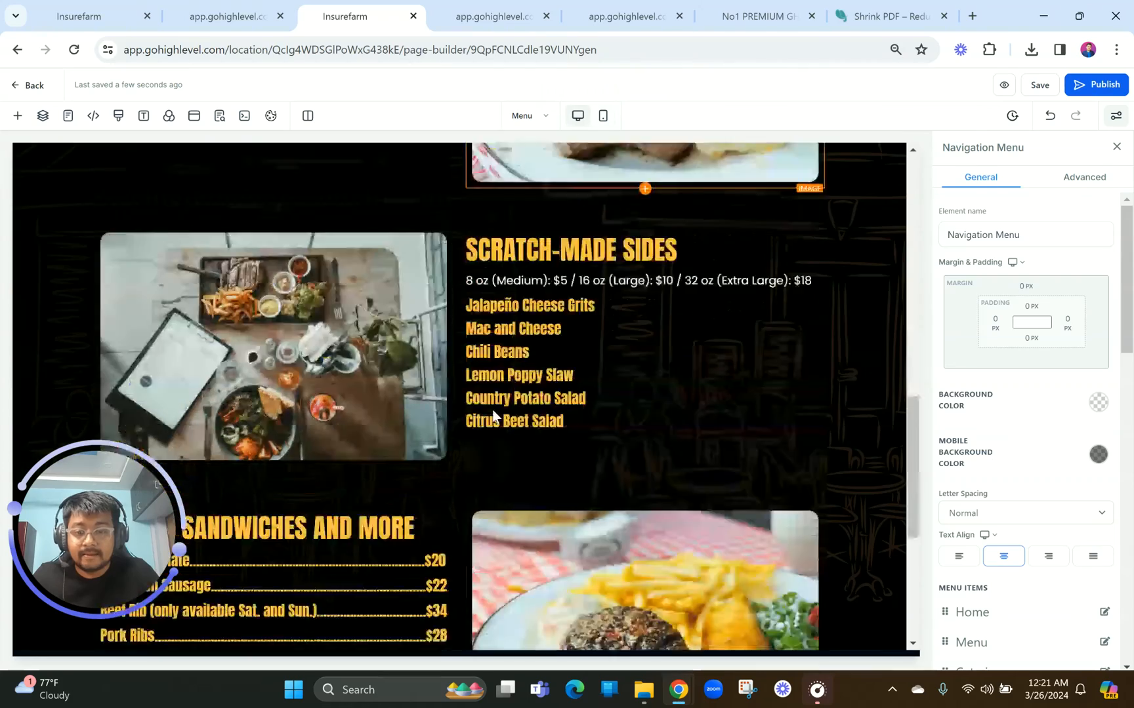
{"action": "scroll", "coordinate": [492, 409], "scroll_direction": "up", "scroll_amount": 15}
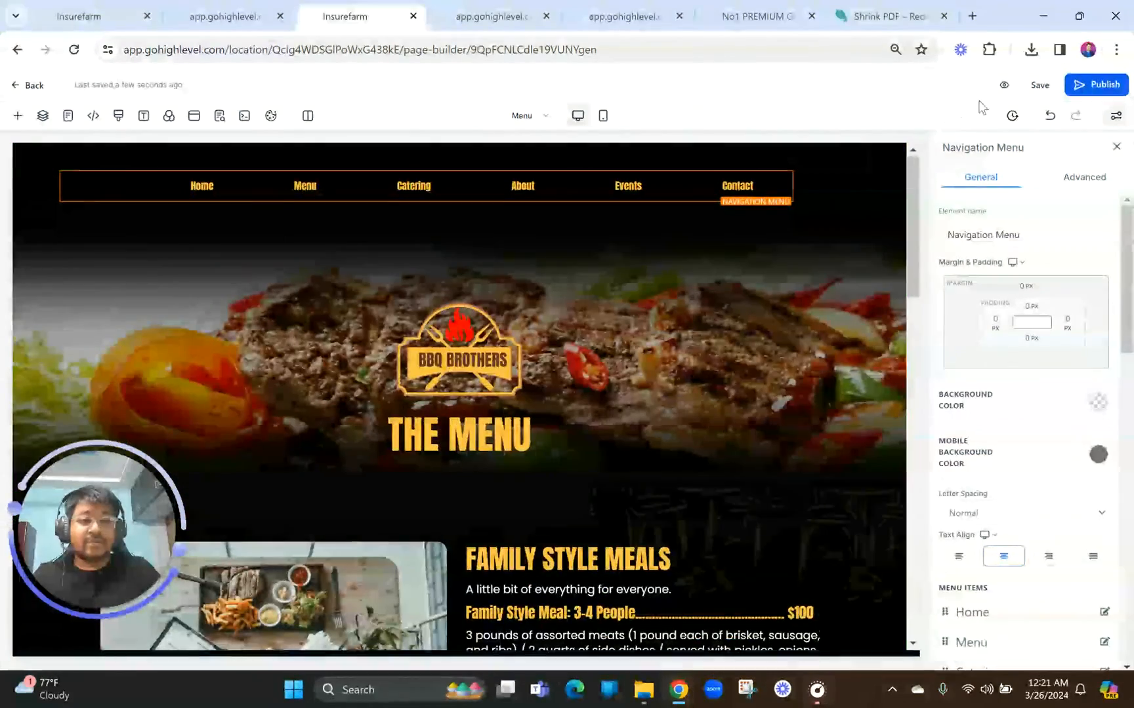
Open the page preview, restore the default browser zoom and examine the desktop layout down to the footer.
{"action": "left_click", "coordinate": [1004, 85]}
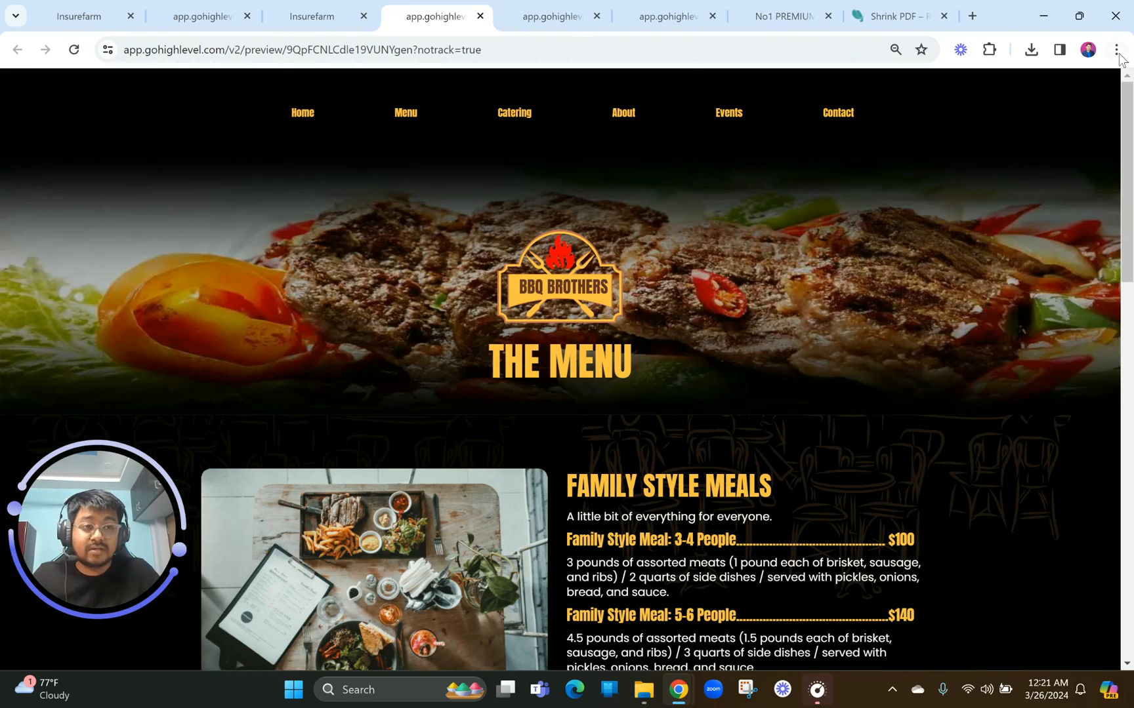
{"action": "left_click", "coordinate": [1115, 49]}
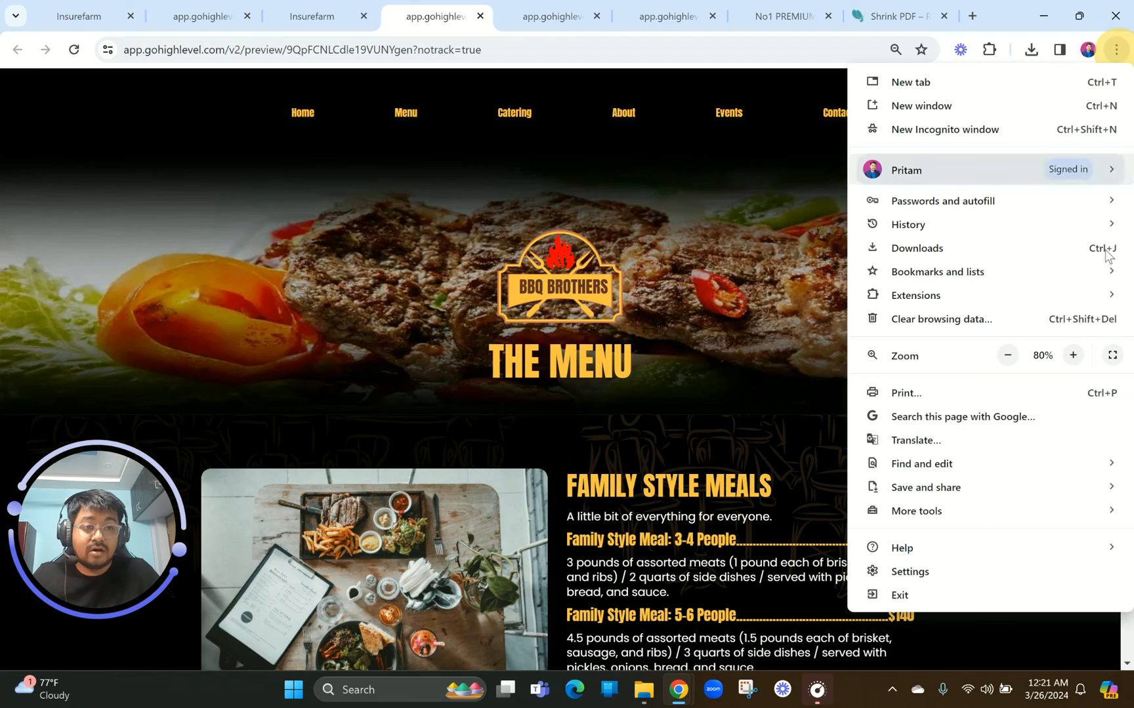
{"action": "left_click", "coordinate": [1072, 354]}
{"action": "left_click", "coordinate": [1072, 355]}
{"action": "left_click", "coordinate": [790, 391]}
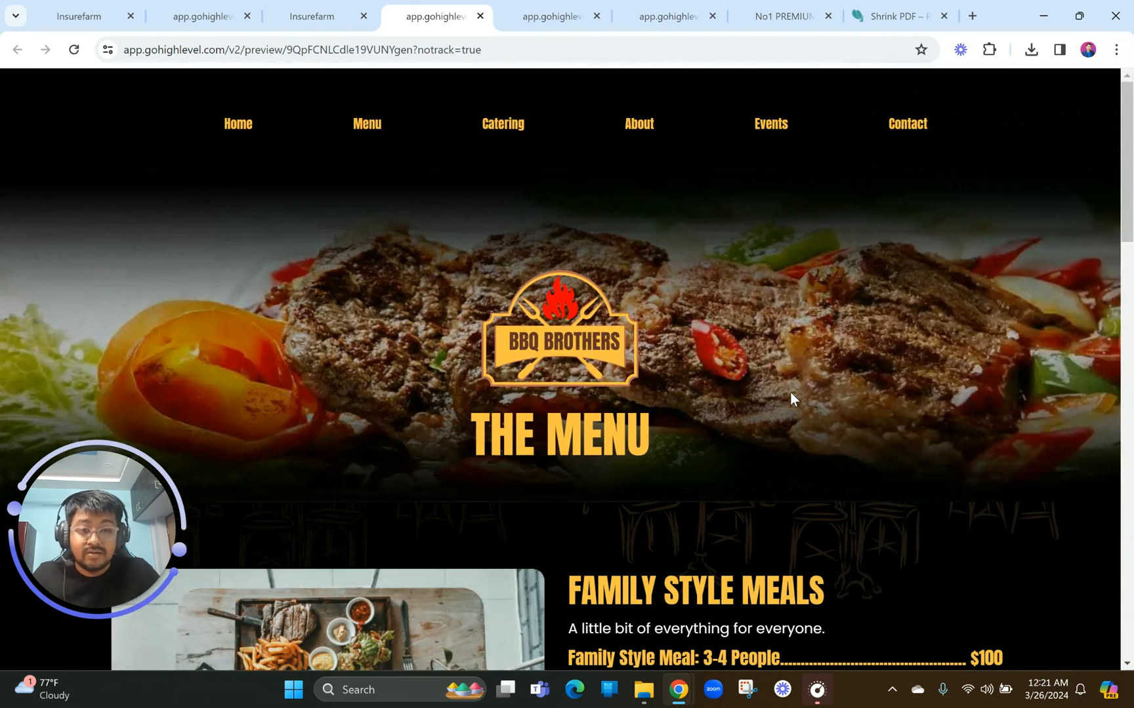
{"action": "scroll", "coordinate": [790, 392], "scroll_direction": "down", "scroll_amount": 4}
{"action": "scroll", "coordinate": [791, 398], "scroll_direction": "down", "scroll_amount": 15}
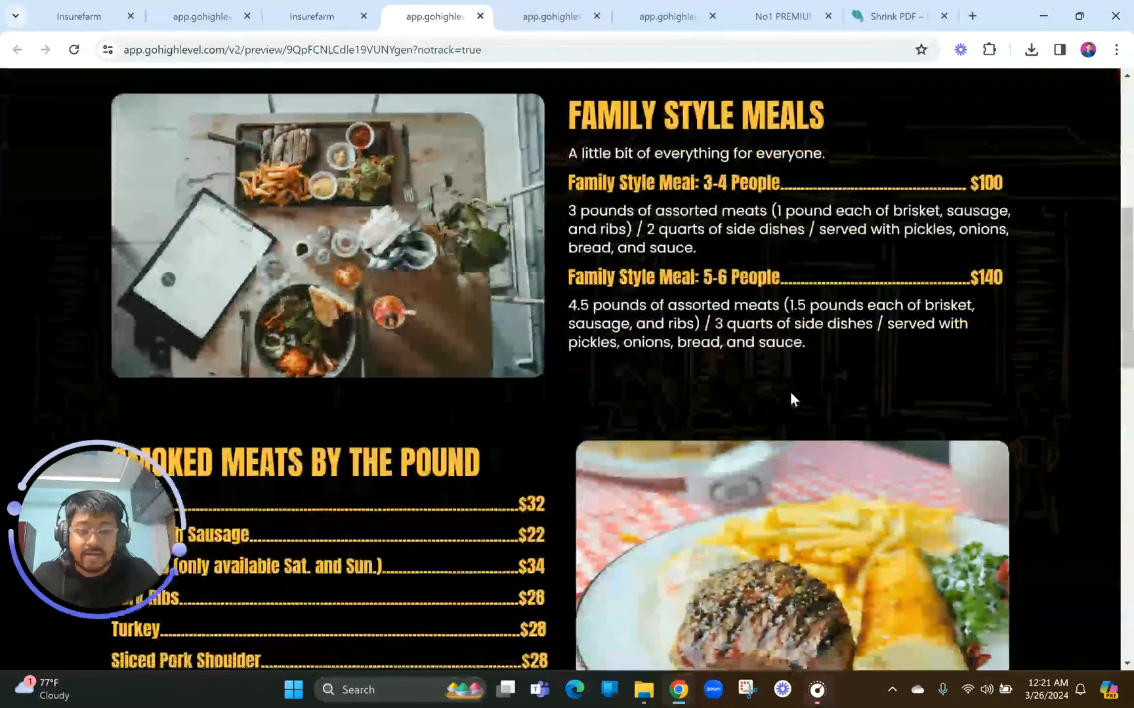
{"action": "scroll", "coordinate": [789, 391], "scroll_direction": "down", "scroll_amount": 5}
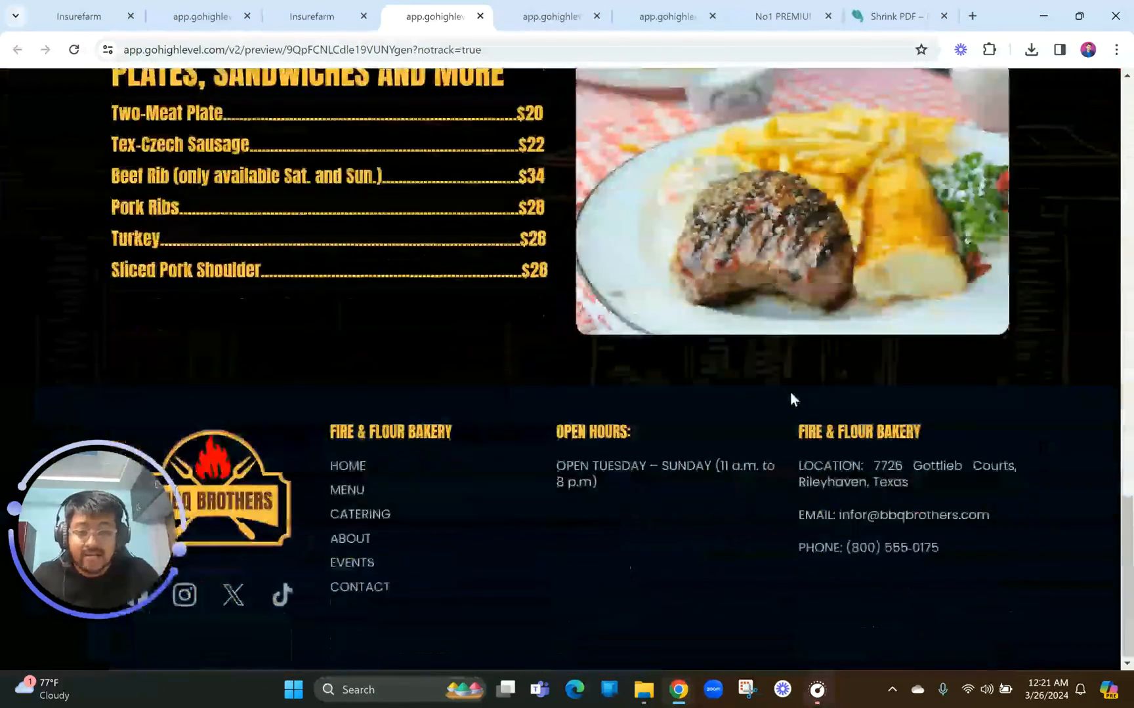
{"action": "scroll", "coordinate": [496, 328], "scroll_direction": "up", "scroll_amount": 20}
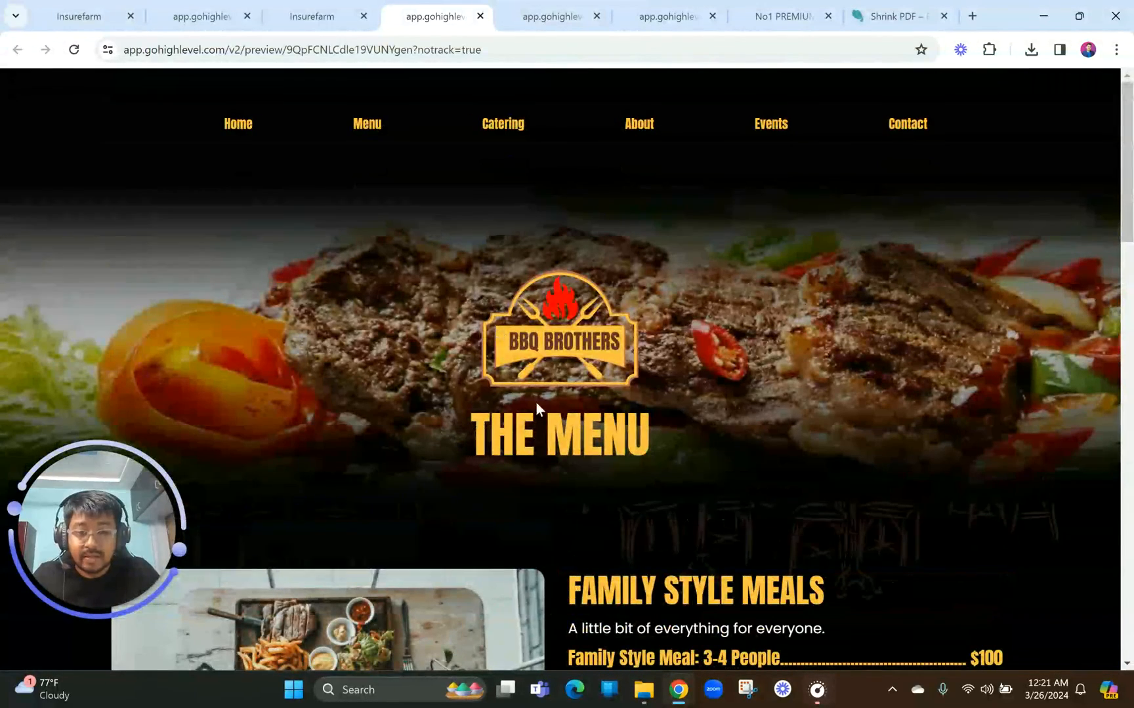
Inspect the preview in the developer tools' iPhone 14 Pro Max view down to the footer, then close the tools.
{"action": "right_click", "coordinate": [460, 299]}
{"action": "scroll", "coordinate": [532, 446], "scroll_direction": "down", "scroll_amount": 3}
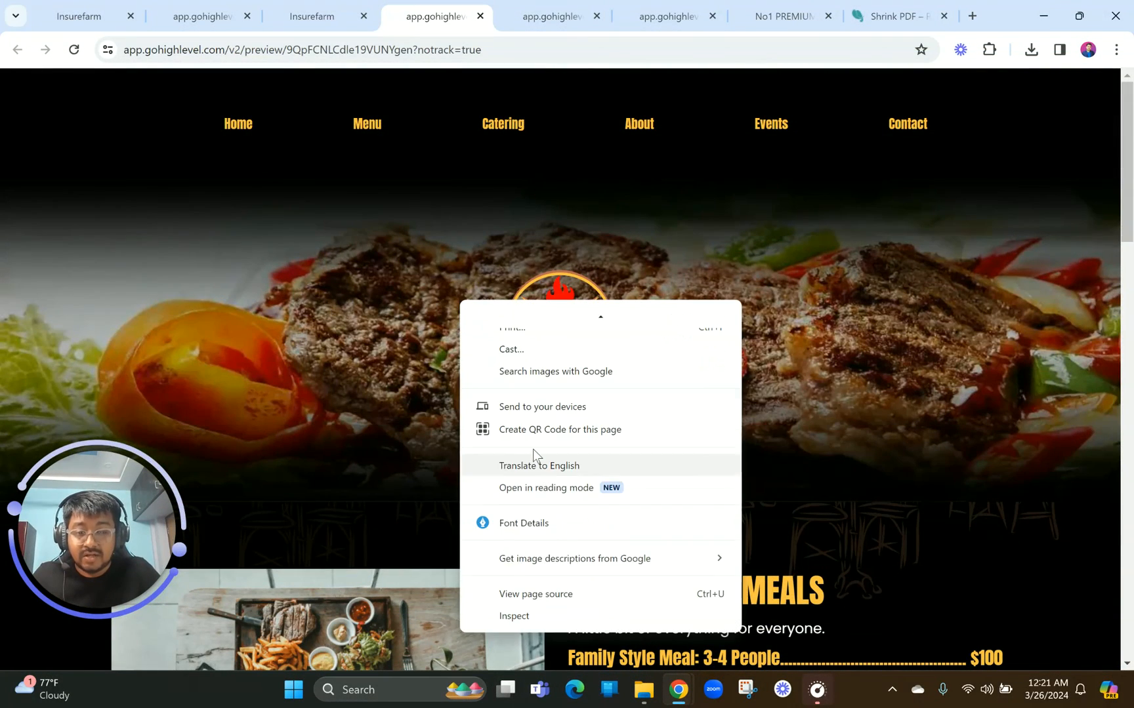
{"action": "left_click", "coordinate": [531, 617]}
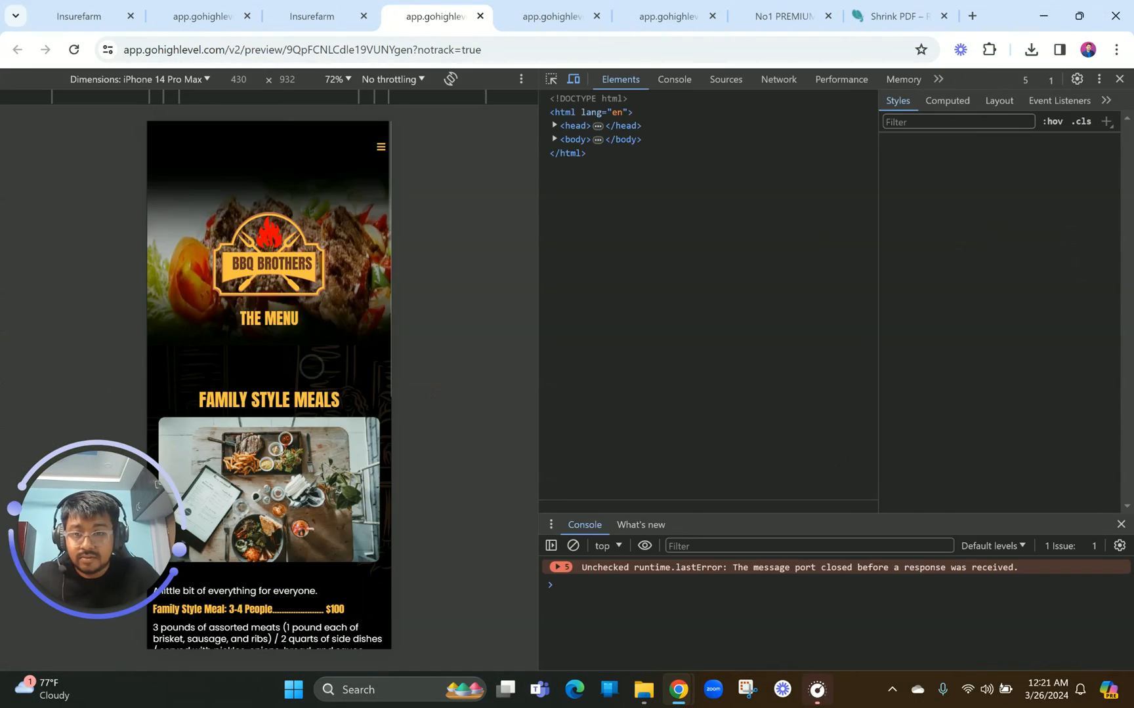
{"action": "scroll", "coordinate": [334, 222], "scroll_direction": "down", "scroll_amount": 8}
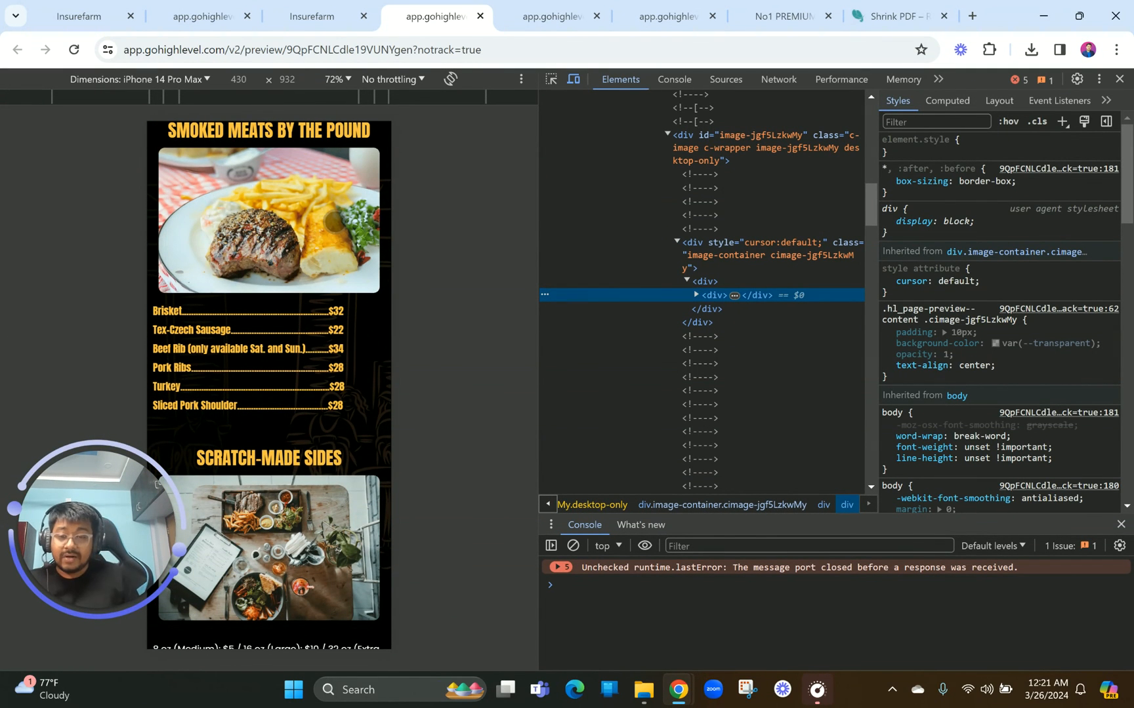
{"action": "scroll", "coordinate": [334, 222], "scroll_direction": "down", "scroll_amount": 10}
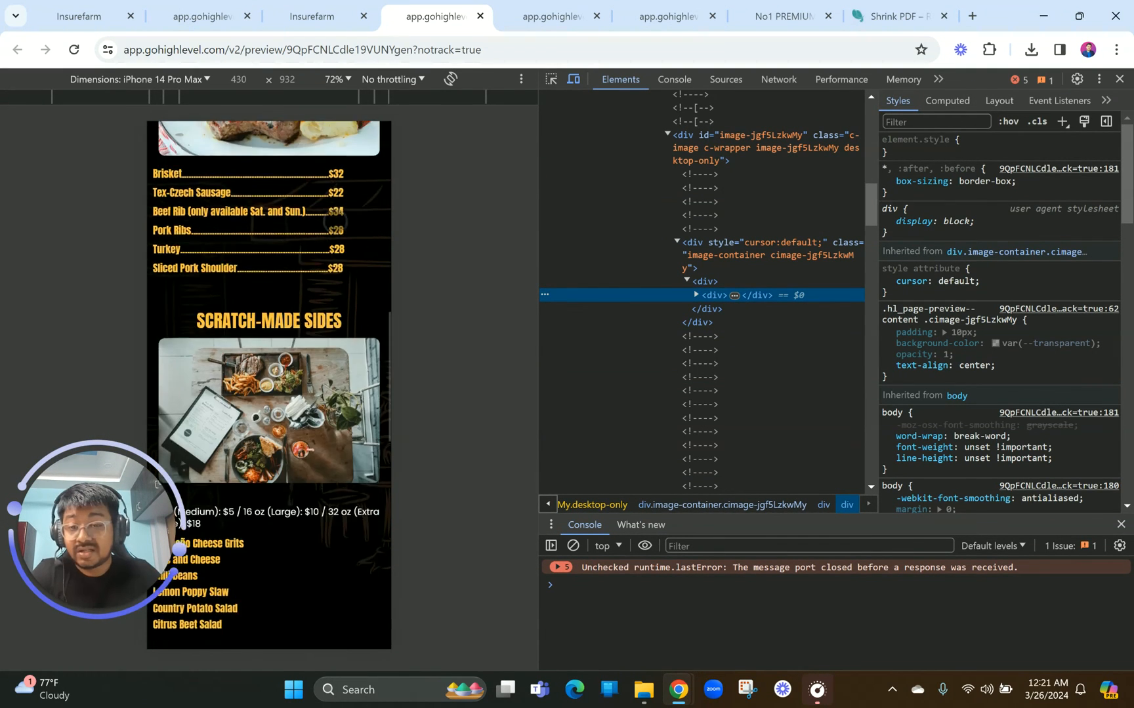
{"action": "scroll", "coordinate": [335, 222], "scroll_direction": "down", "scroll_amount": 5}
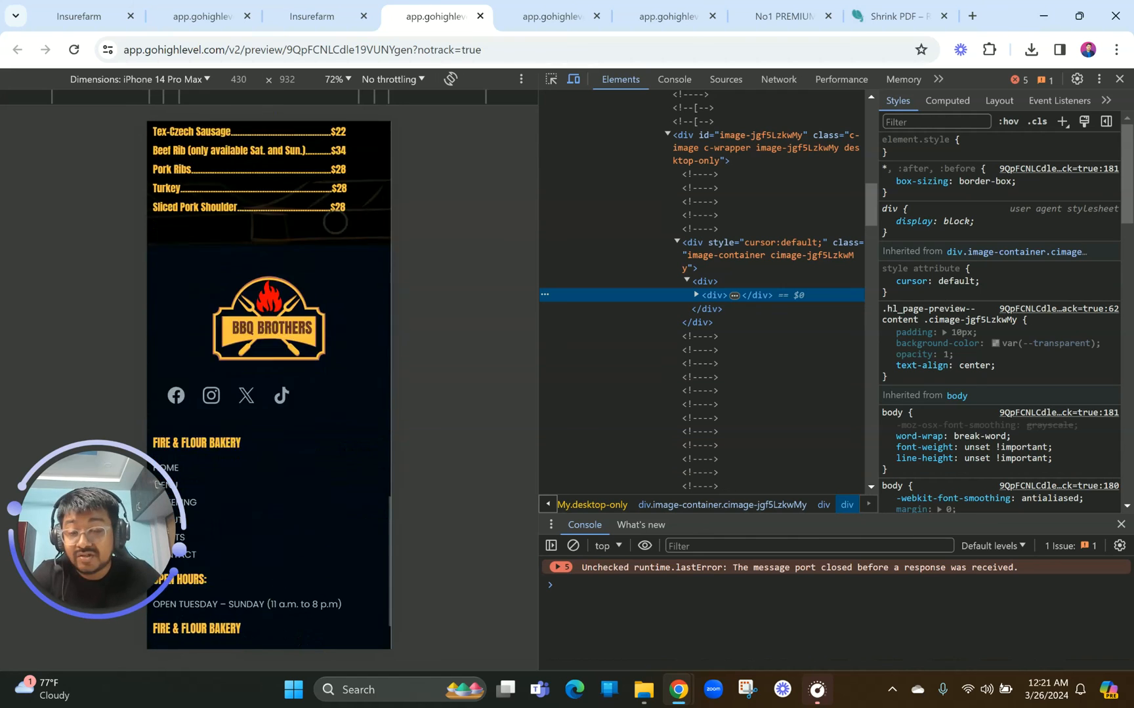
{"action": "scroll", "coordinate": [335, 222], "scroll_direction": "up", "scroll_amount": 20}
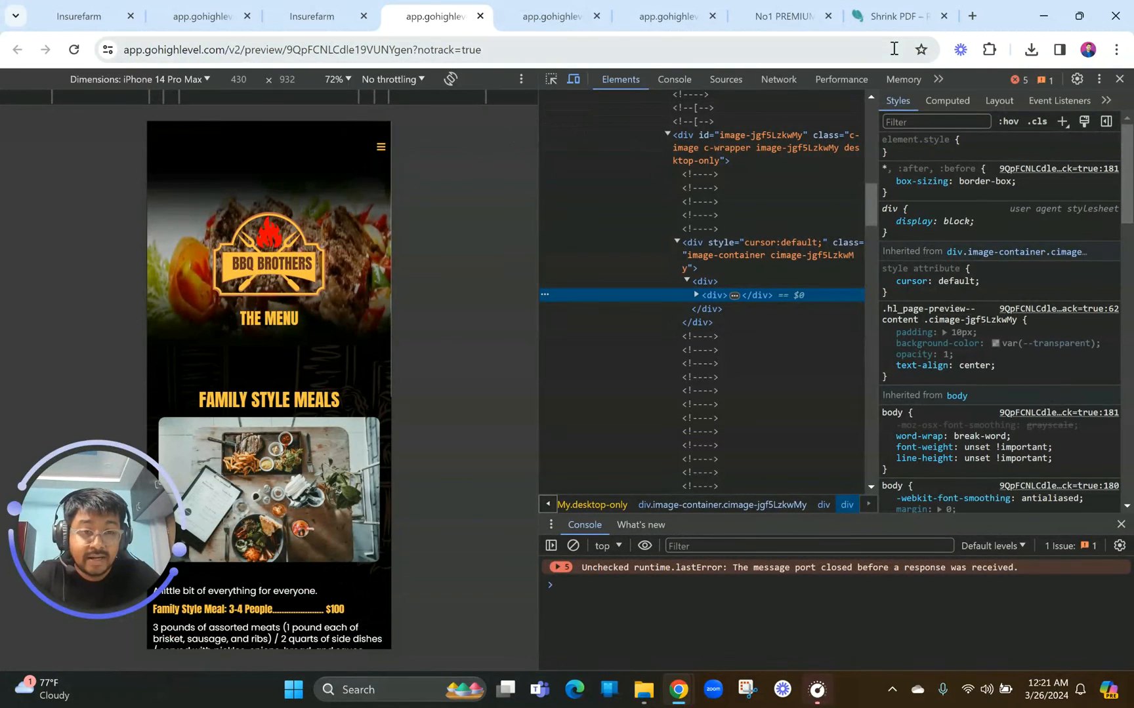
{"action": "left_click", "coordinate": [1119, 79]}
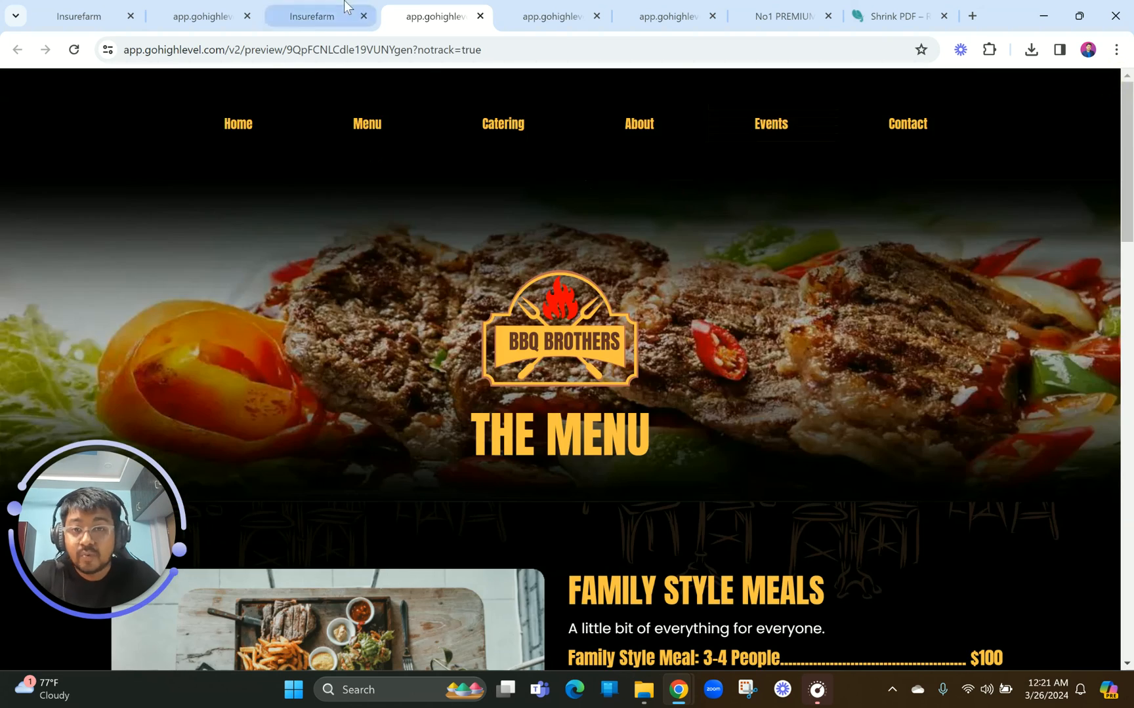
Left-align the BBQ Brothers logo in the page footer in the desktop builder view and save the page.
{"action": "left_click", "coordinate": [328, 14]}
{"action": "scroll", "coordinate": [453, 325], "scroll_direction": "down", "scroll_amount": 15}
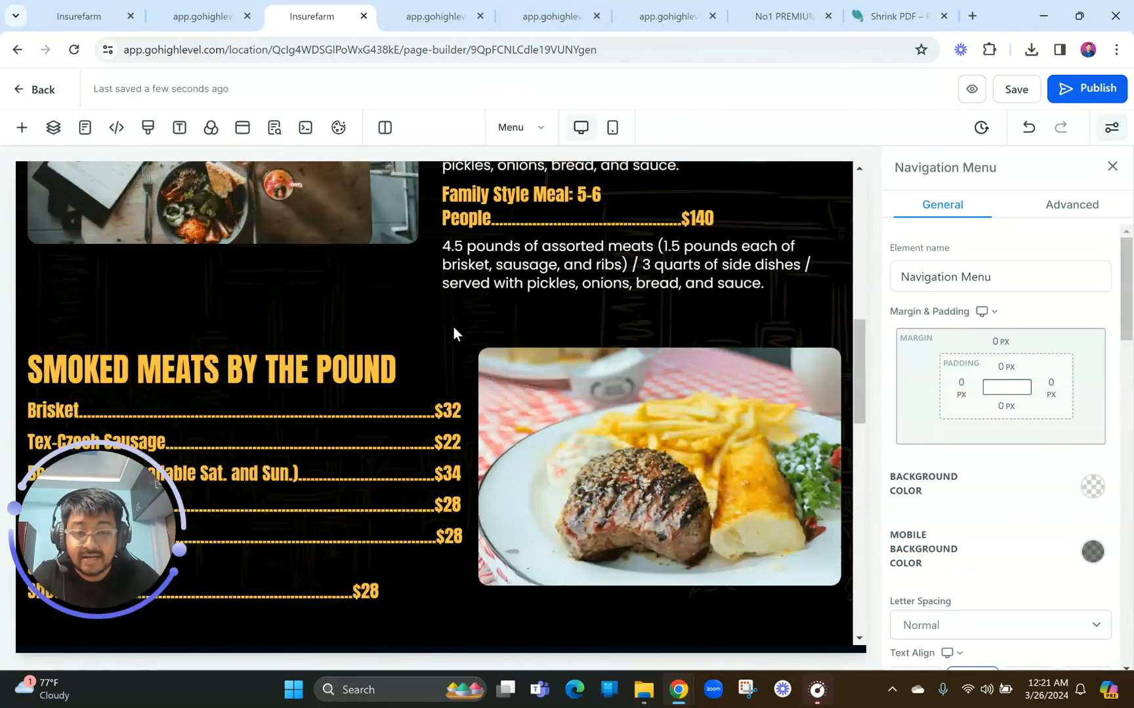
{"action": "left_click", "coordinate": [142, 413]}
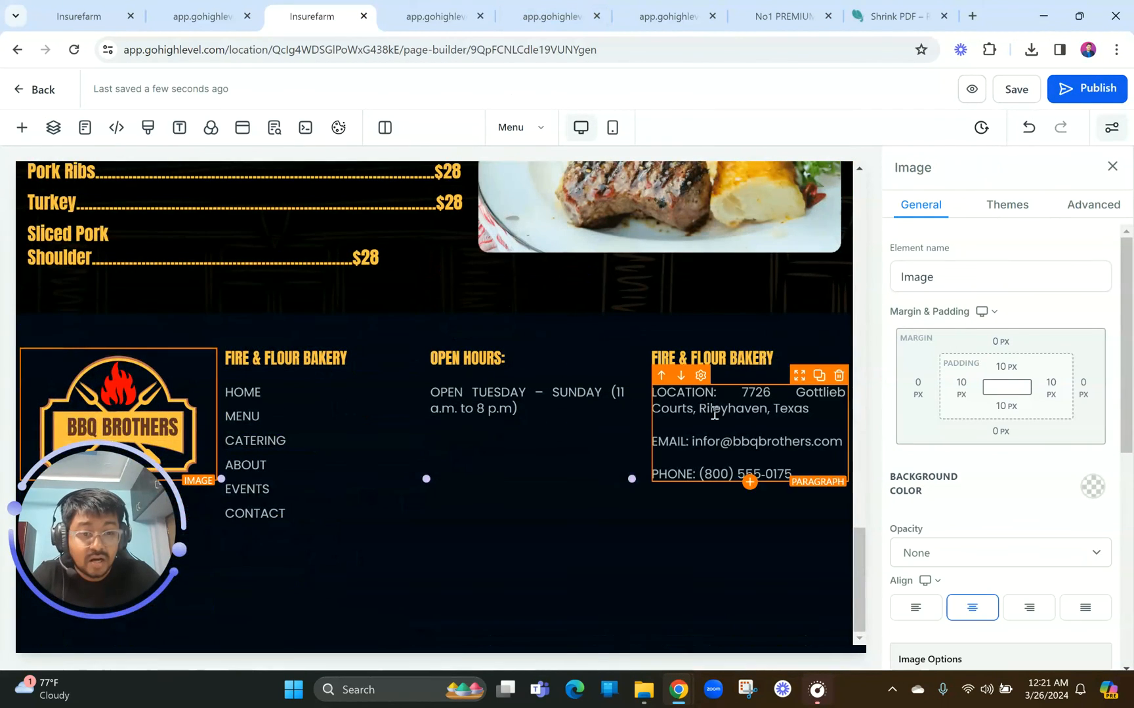
{"action": "left_click", "coordinate": [913, 607]}
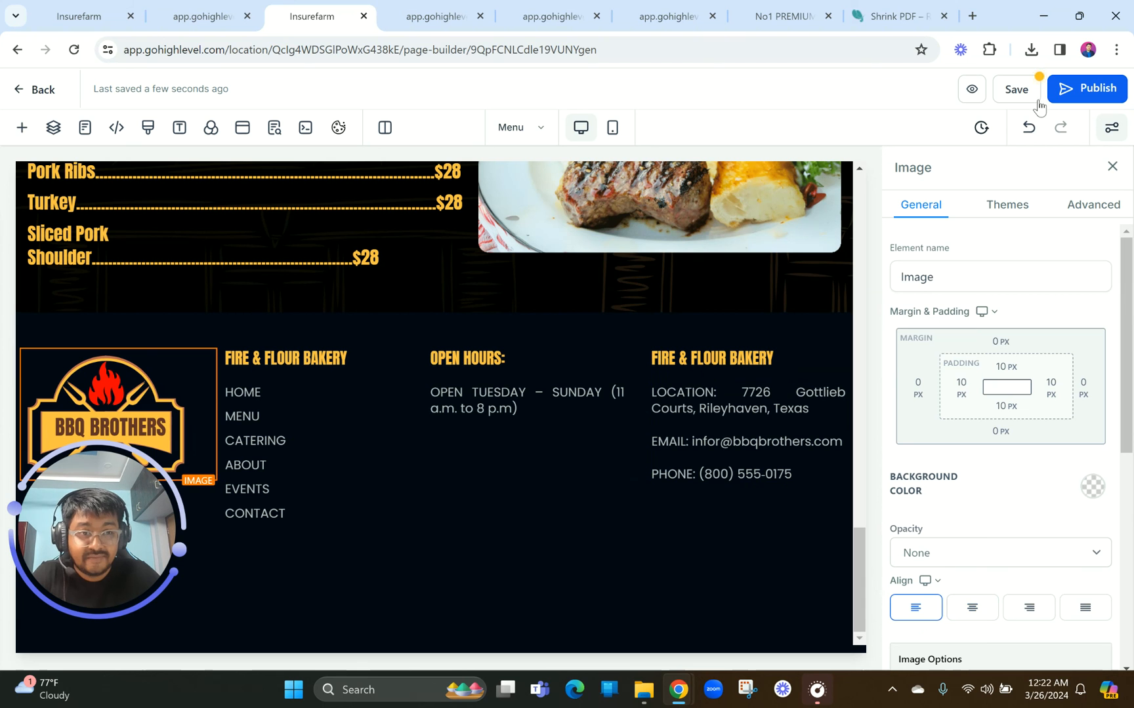
{"action": "left_click", "coordinate": [1020, 89]}
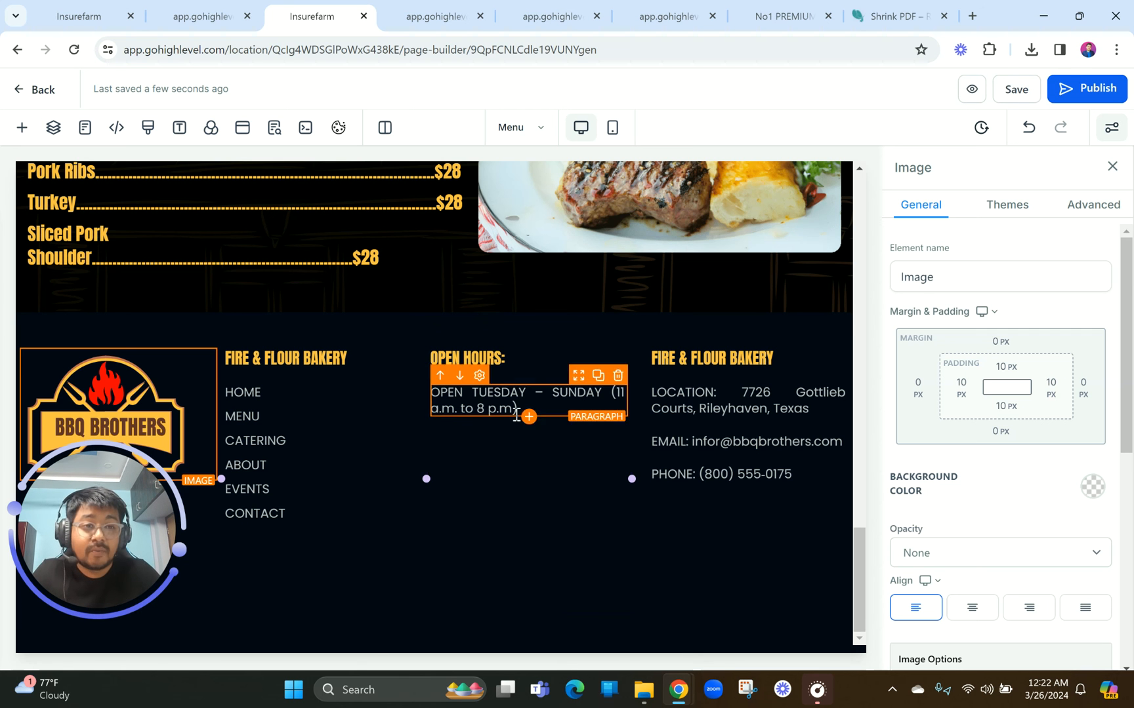
Review the menu page preview from banner to footer, then switch to the premium restaurant website template listing on ghltemplateshop.com.
{"action": "left_click", "coordinate": [573, 7]}
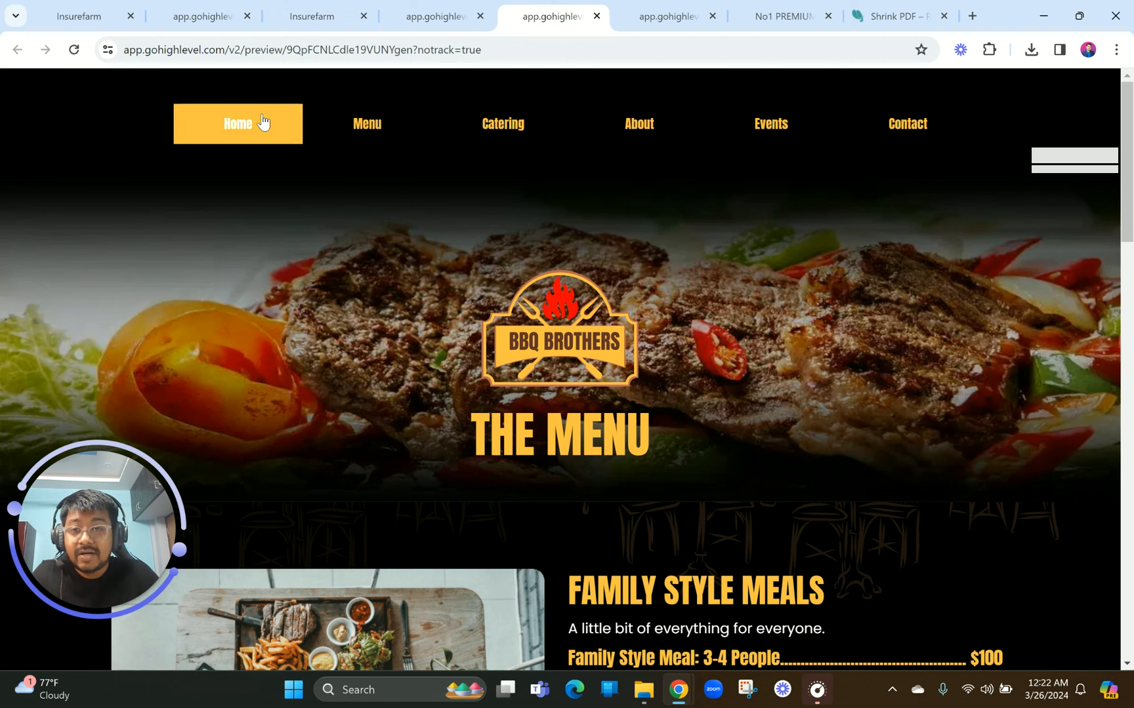
{"action": "left_click", "coordinate": [307, 7]}
{"action": "left_click", "coordinate": [435, 15]}
{"action": "scroll", "coordinate": [372, 275], "scroll_direction": "down", "scroll_amount": 1}
{"action": "scroll", "coordinate": [373, 275], "scroll_direction": "down", "scroll_amount": 13}
{"action": "scroll", "coordinate": [372, 276], "scroll_direction": "up", "scroll_amount": 13}
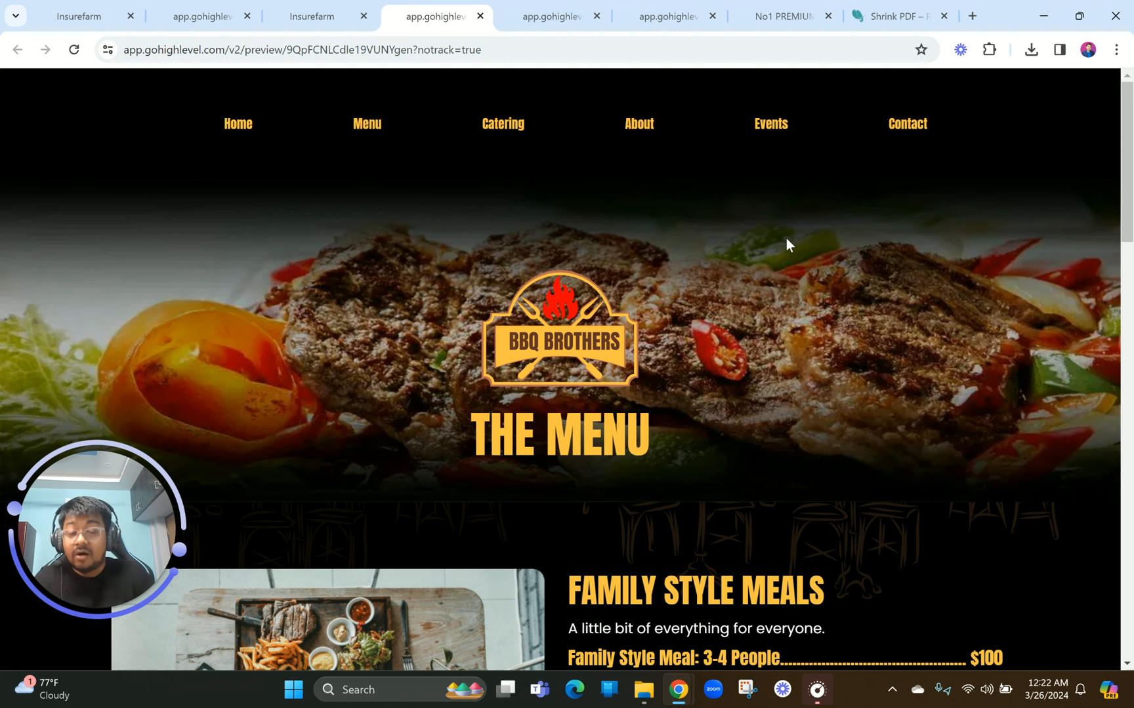
{"action": "left_click", "coordinate": [784, 14]}
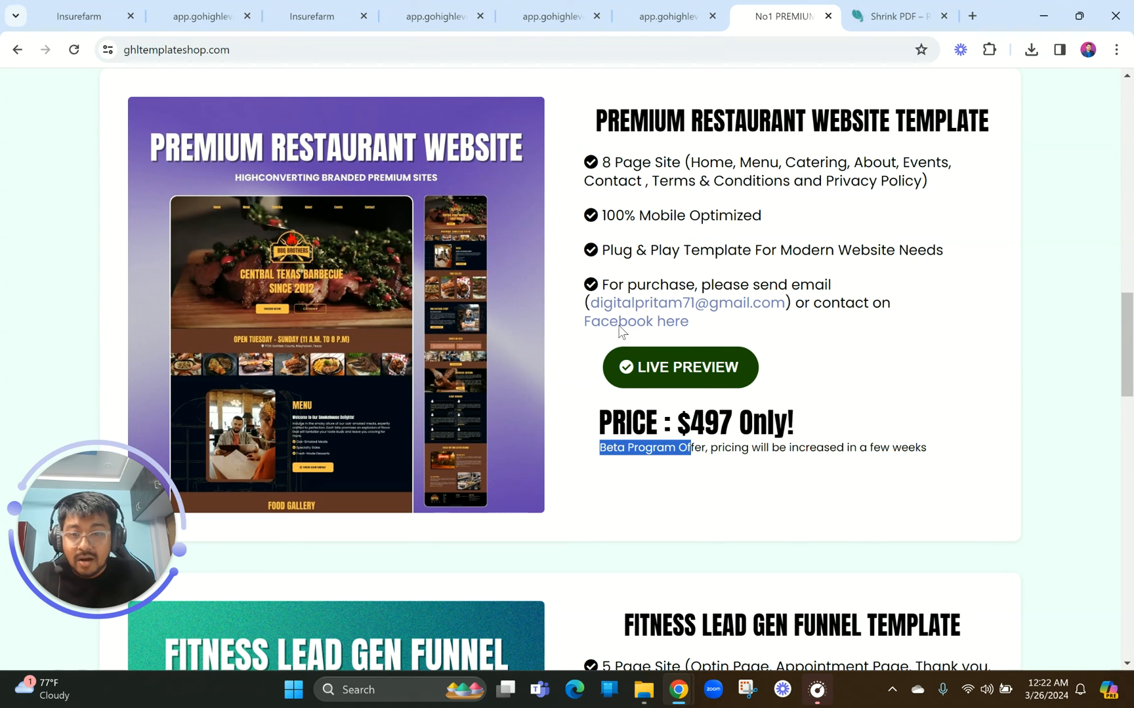